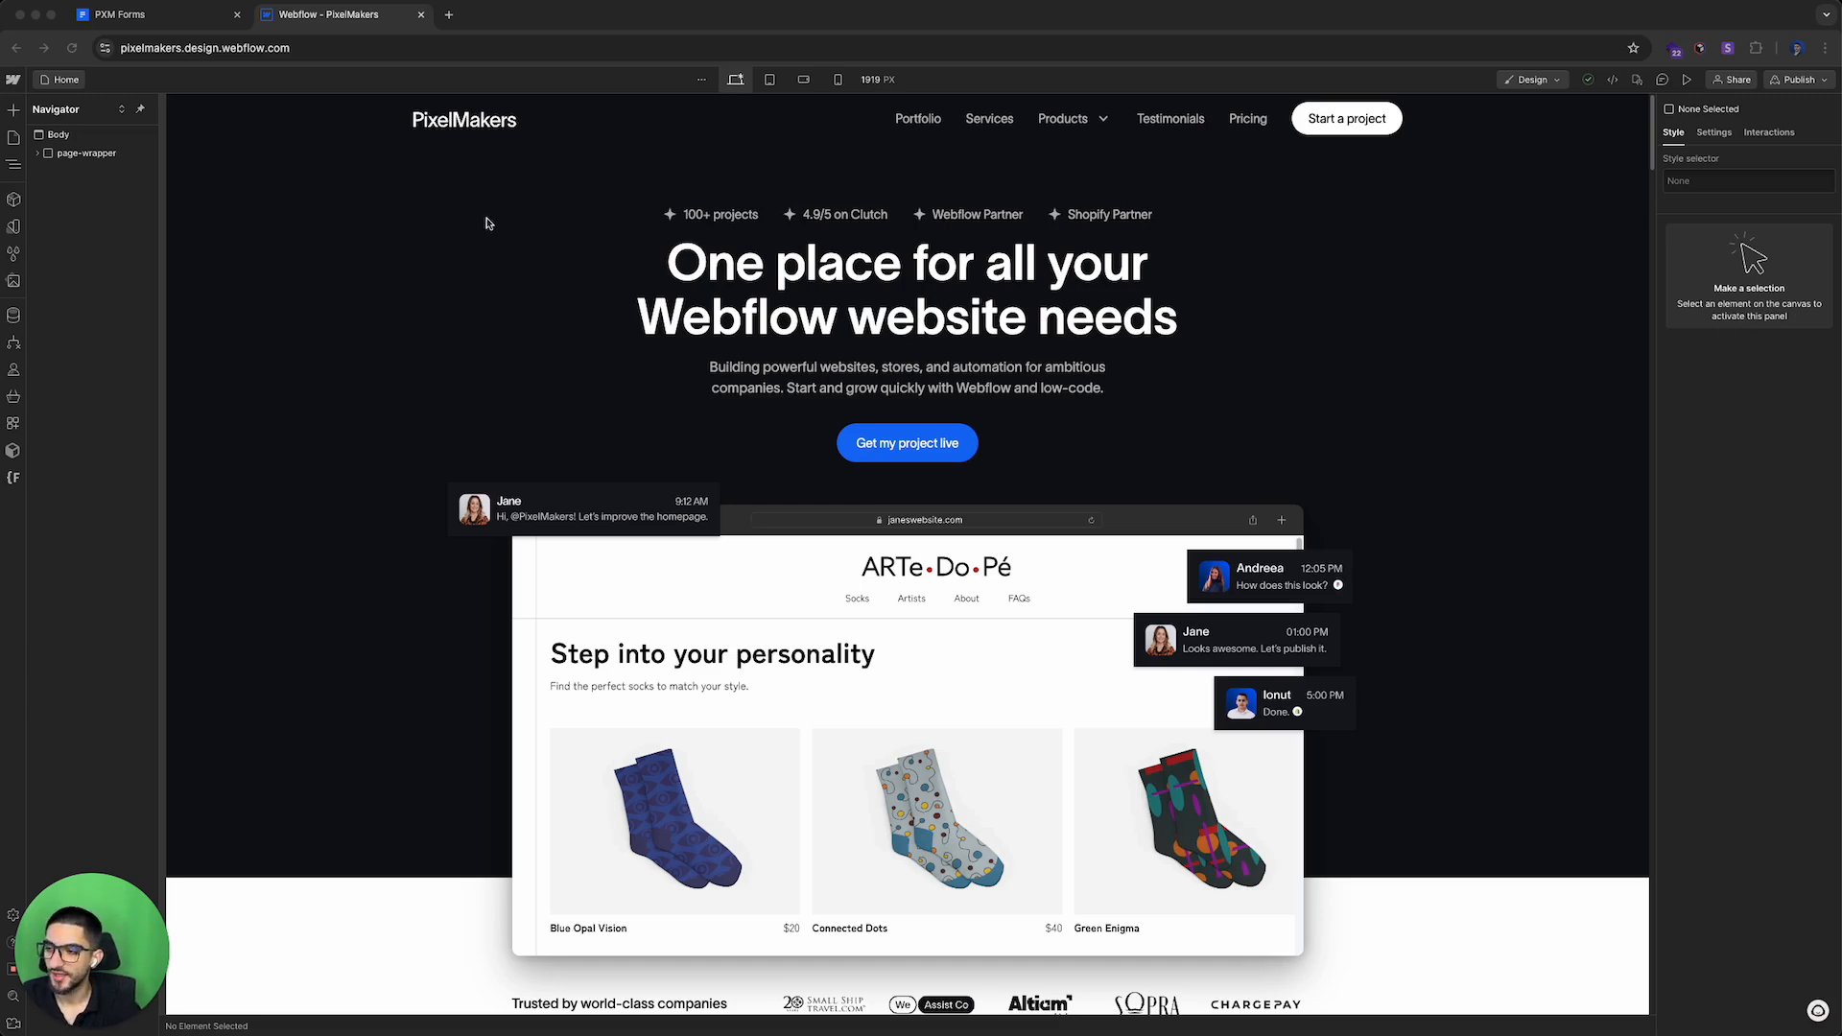
Step: Search Google for pxm forms and open the PXM Forms listing in the Webflow app marketplace
click(448, 15)
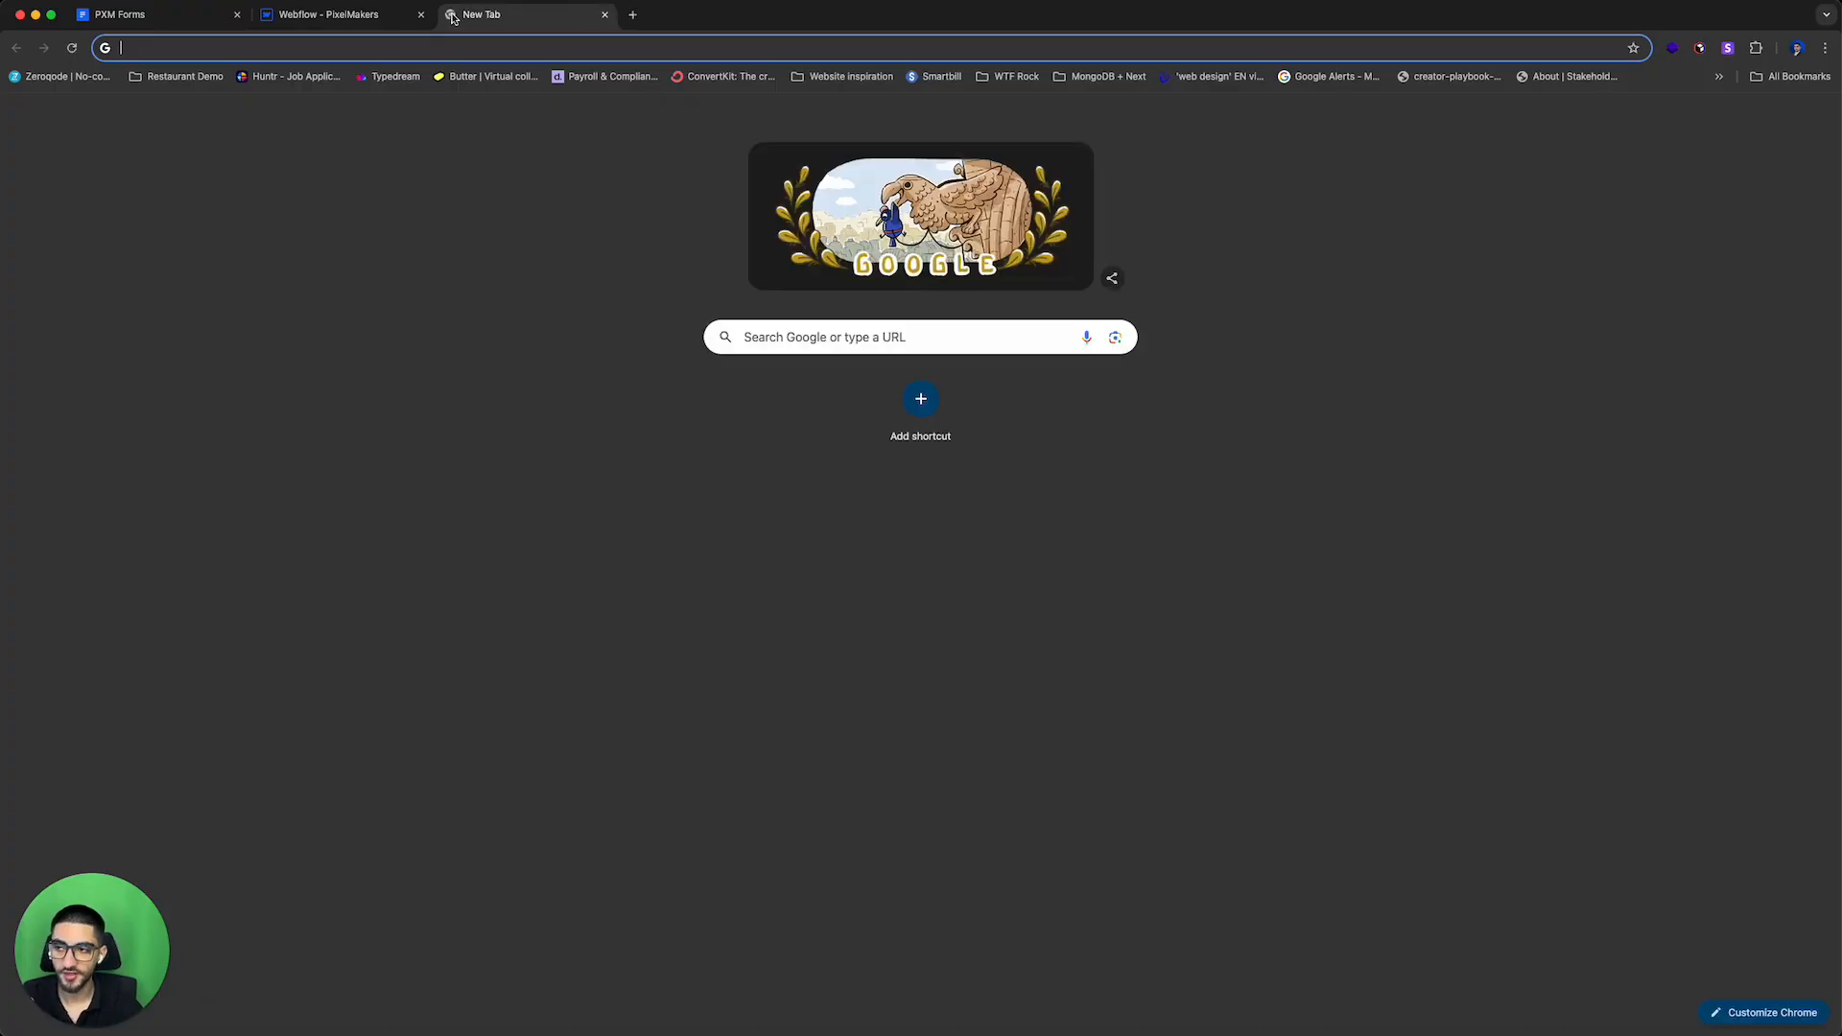
text(pxm form)
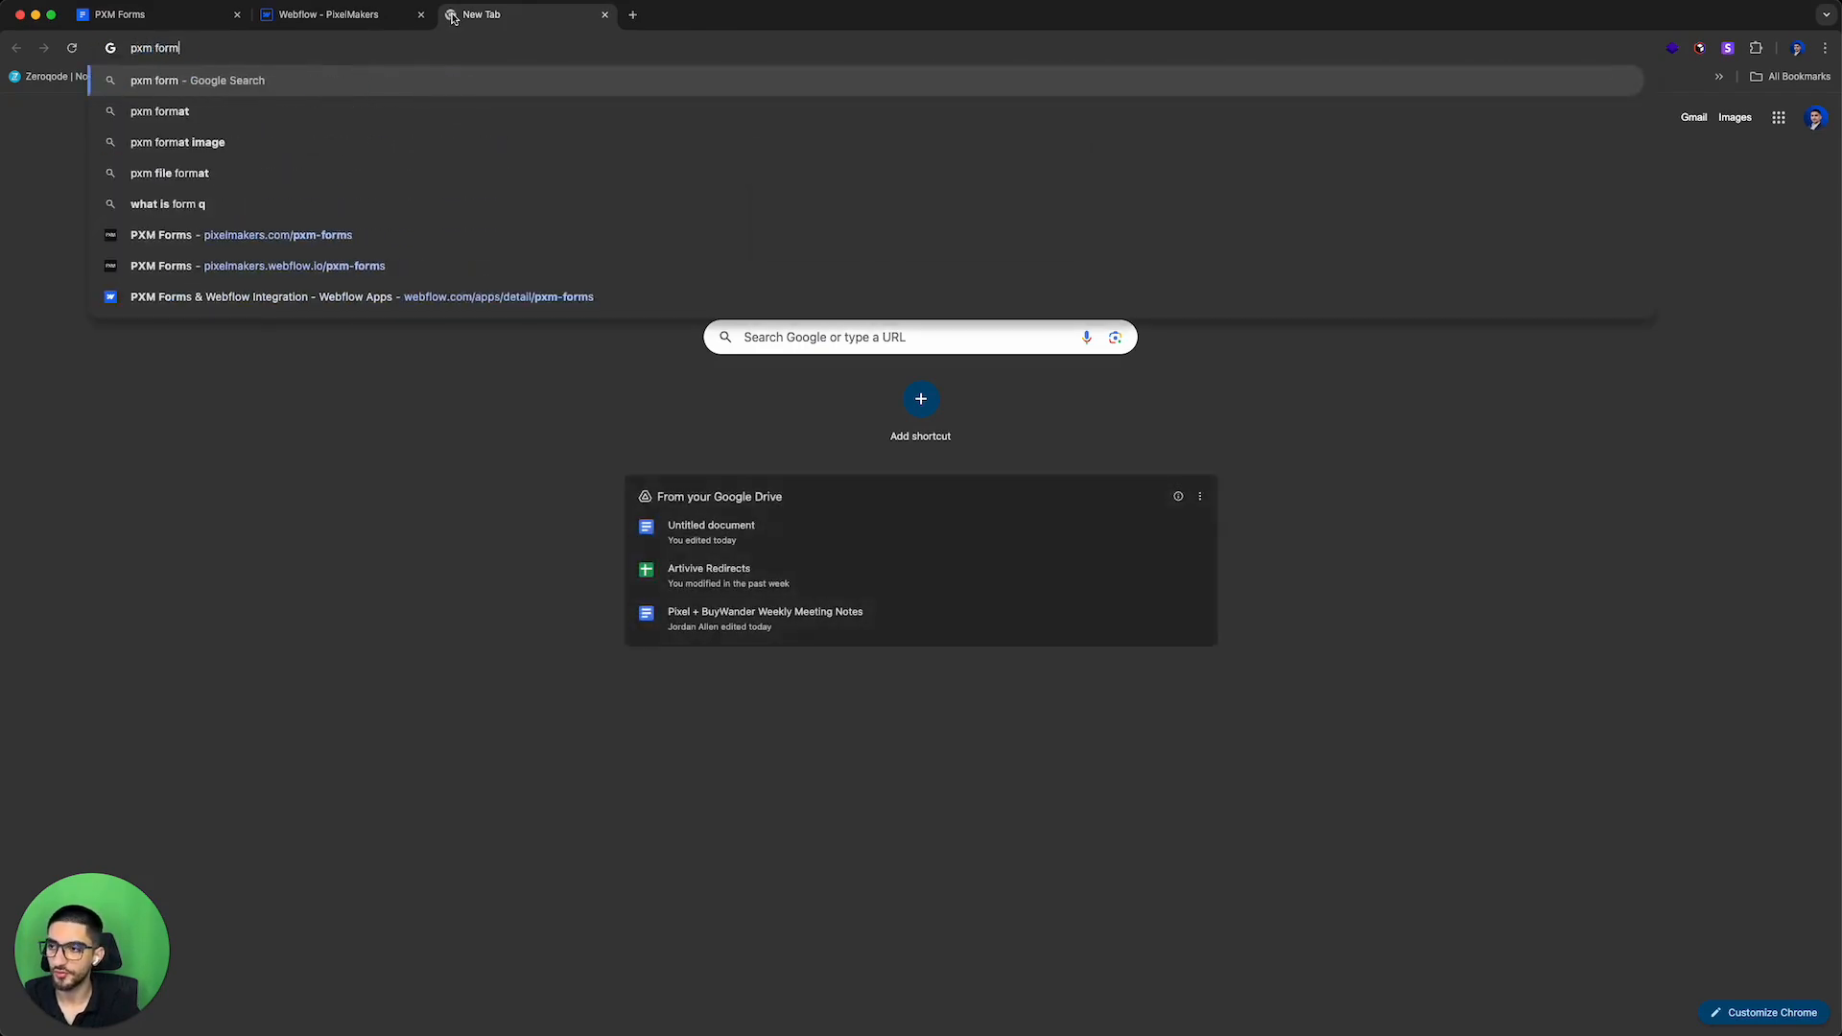
key(Return)
click(313, 112)
text(s)
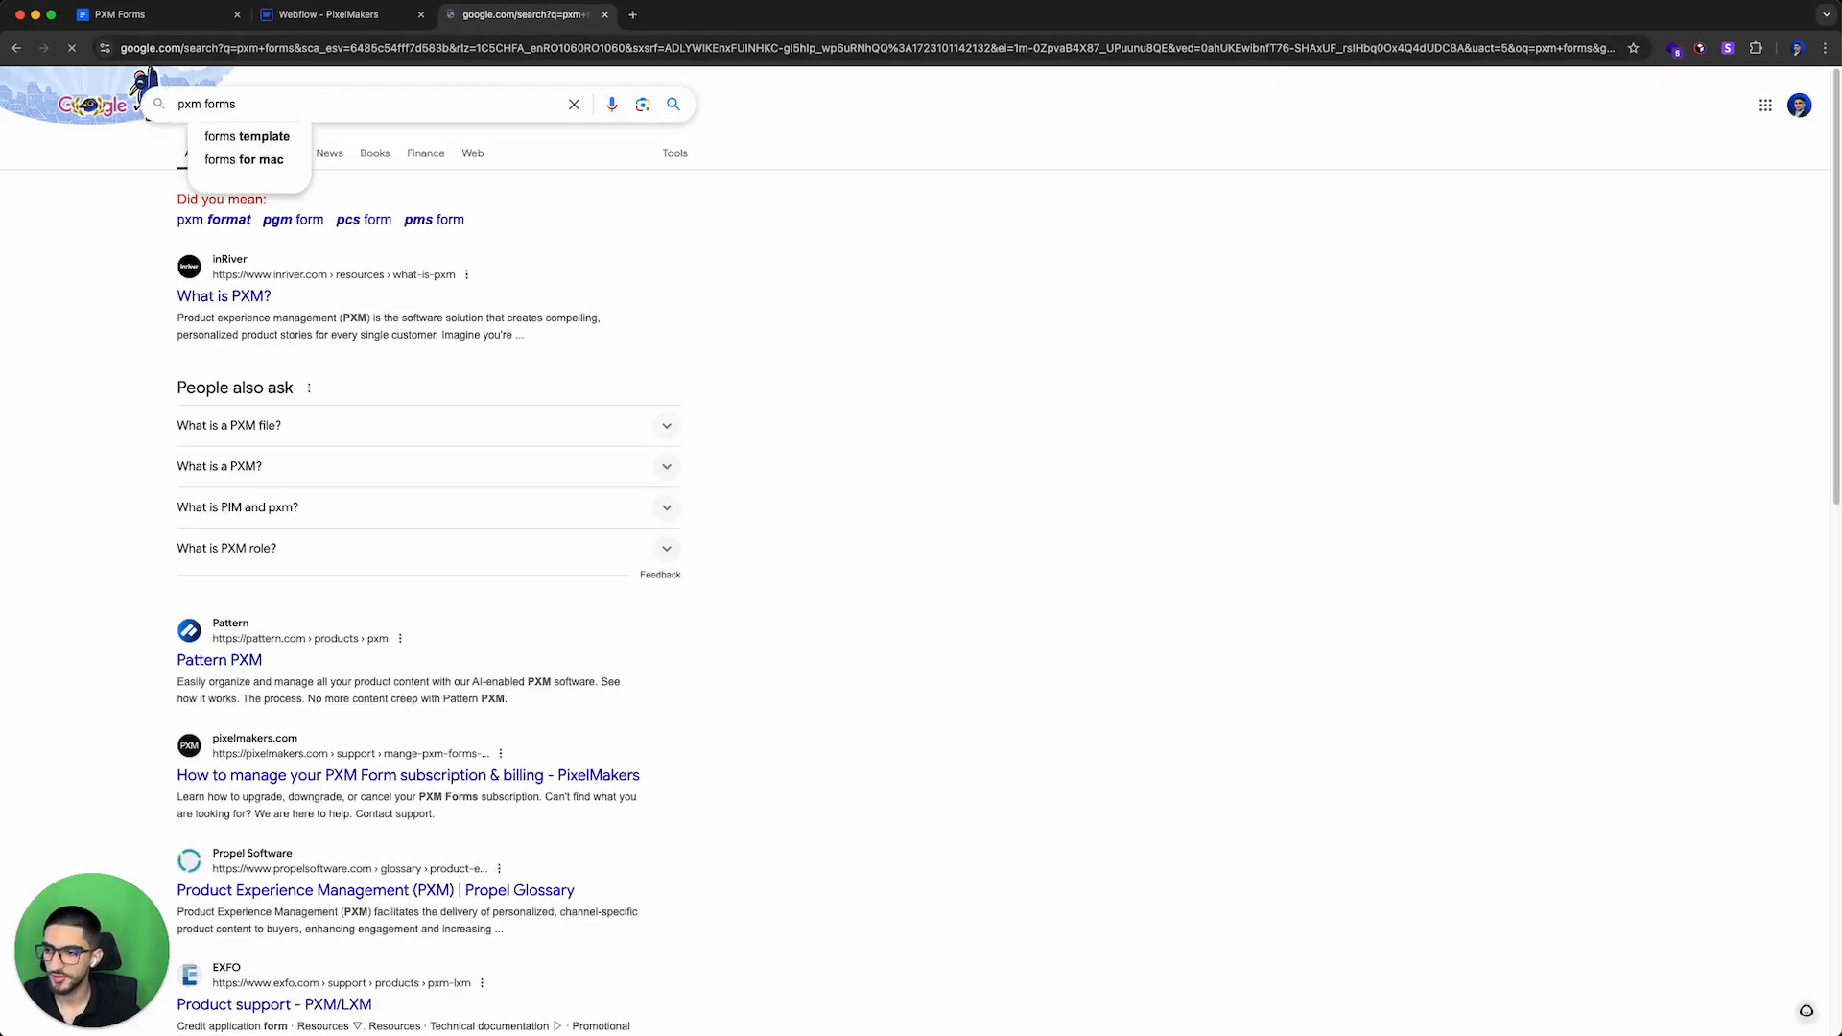
key(Return)
scroll(249, 310, down, 1)
scroll(308, 531, up, 1)
scroll(308, 518, down, 1)
click(396, 459)
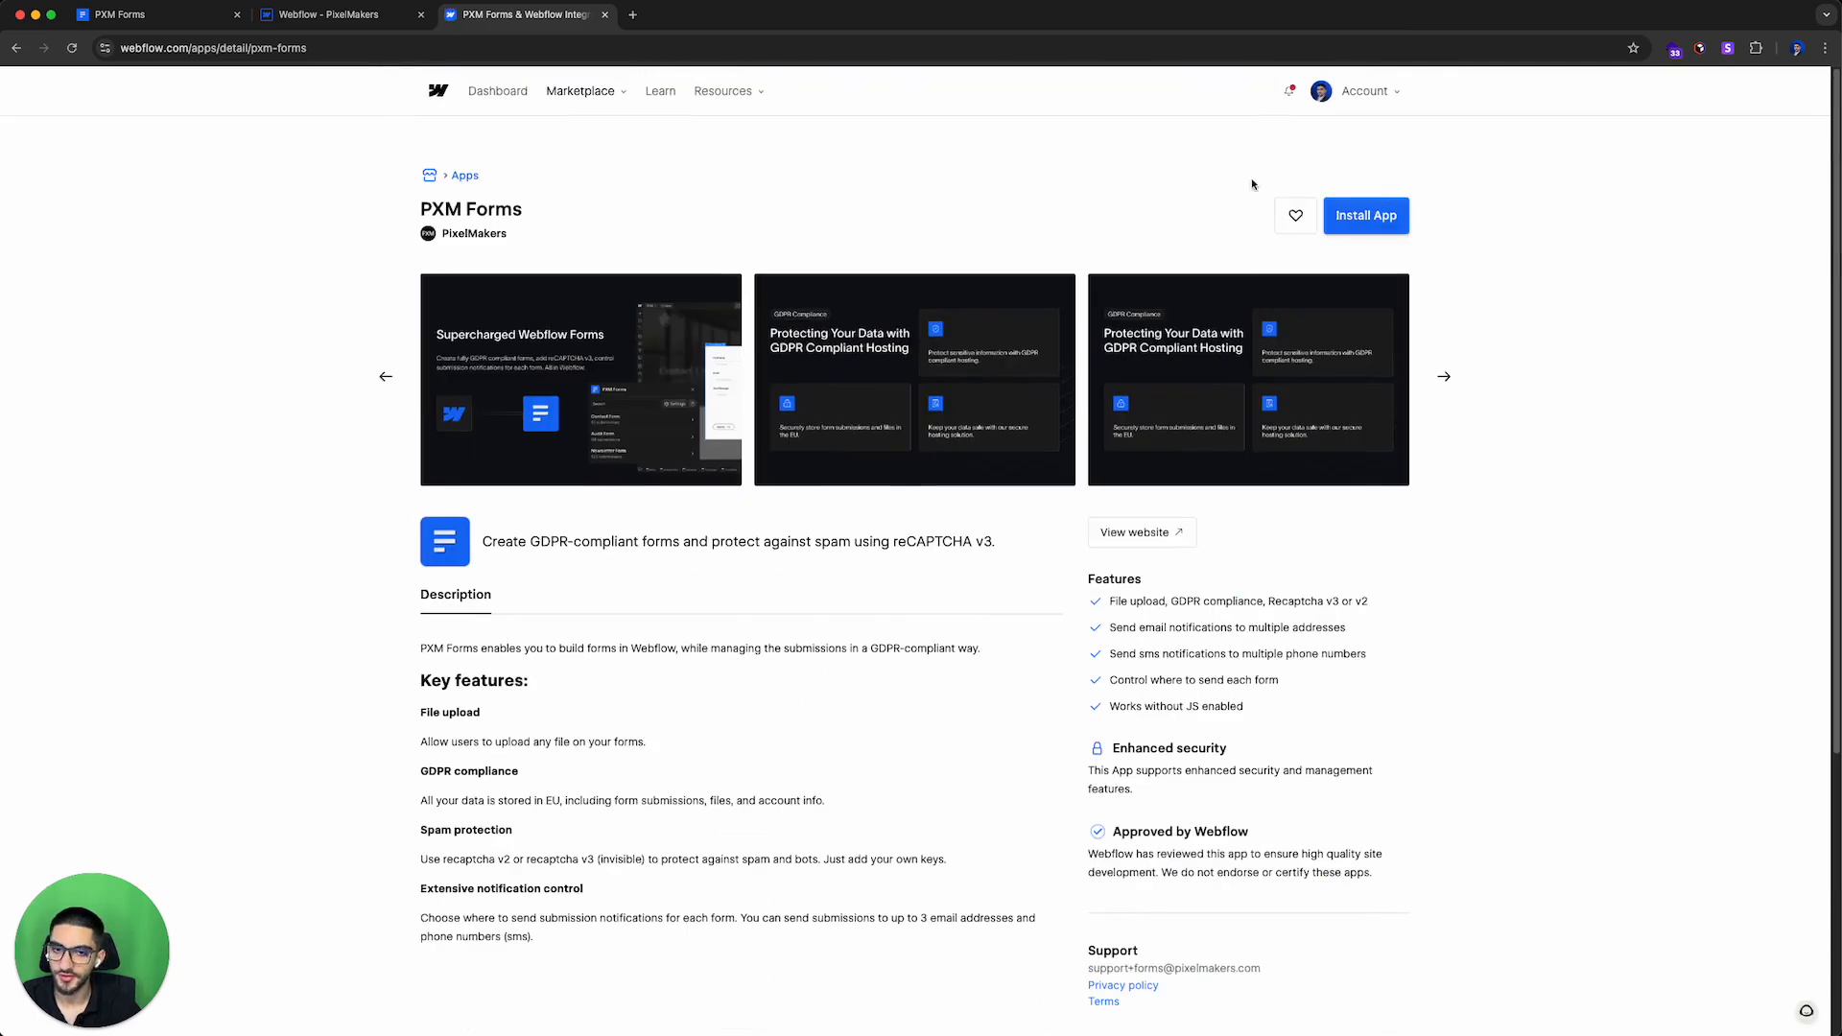
Step: Launch the PXM Forms app from the Webflow Designer's Apps panel and move its window over the canvas
click(1353, 215)
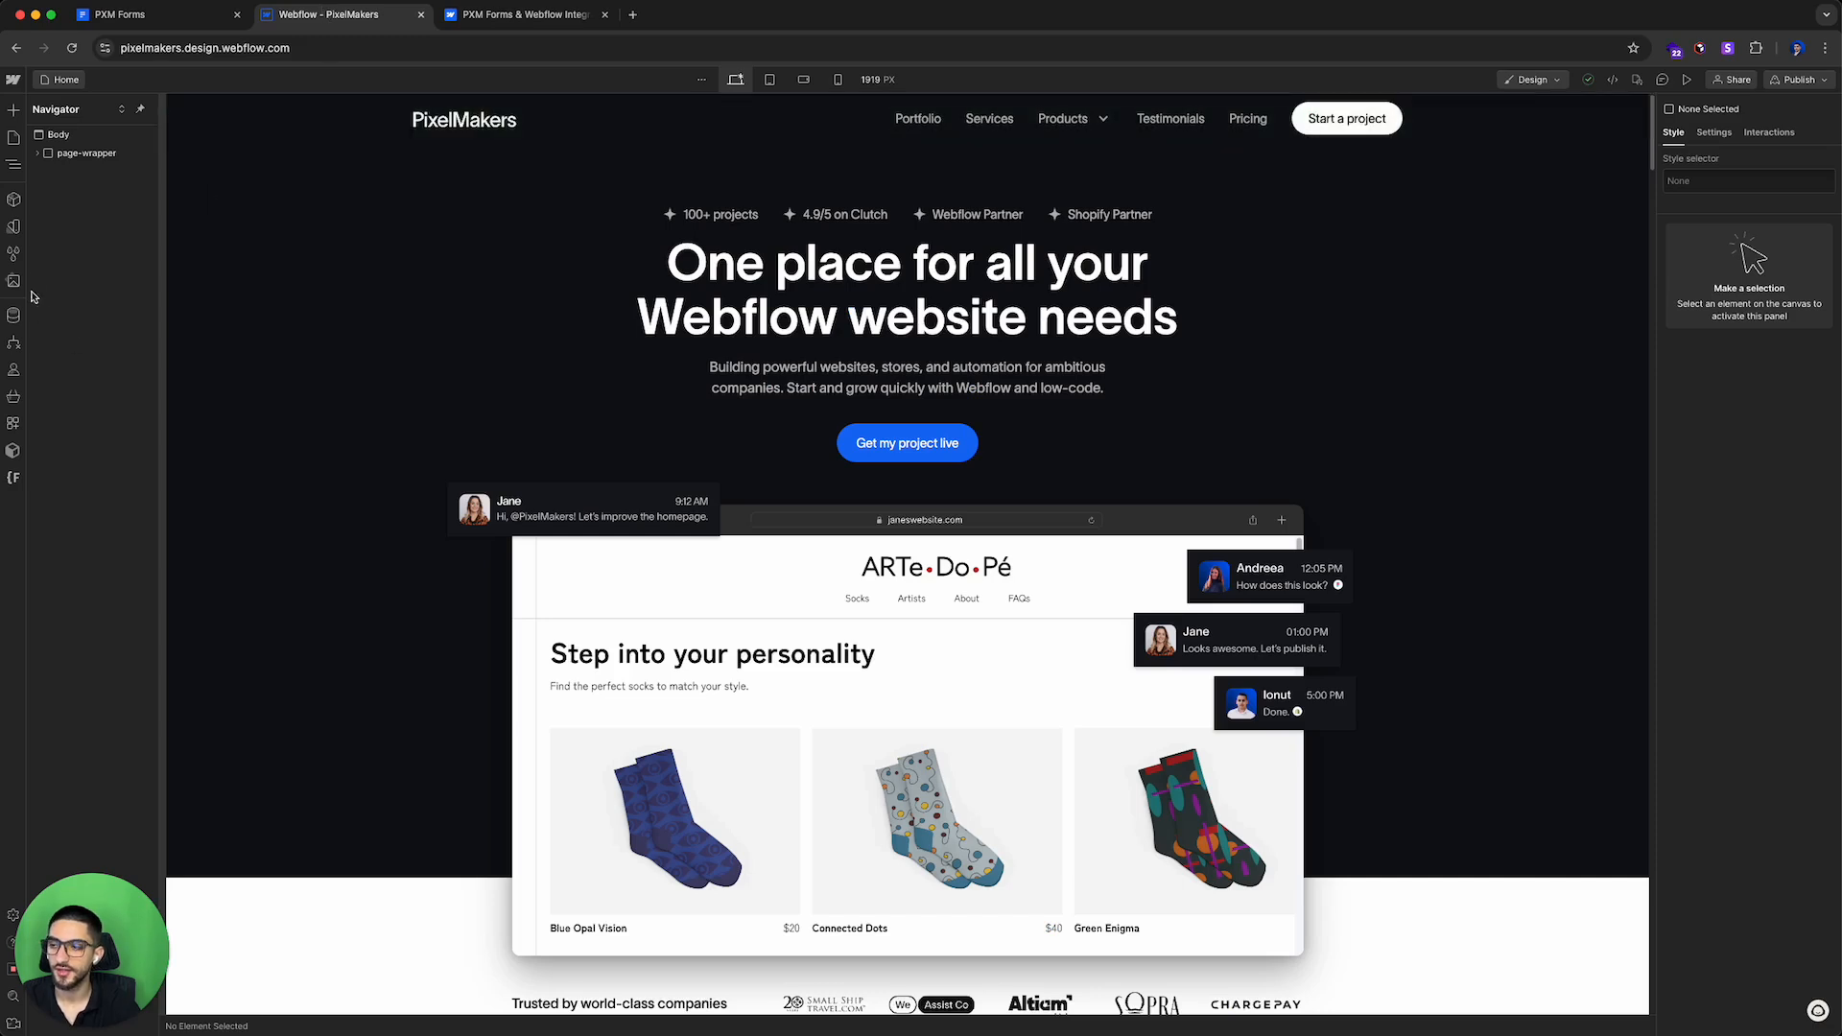
click(13, 423)
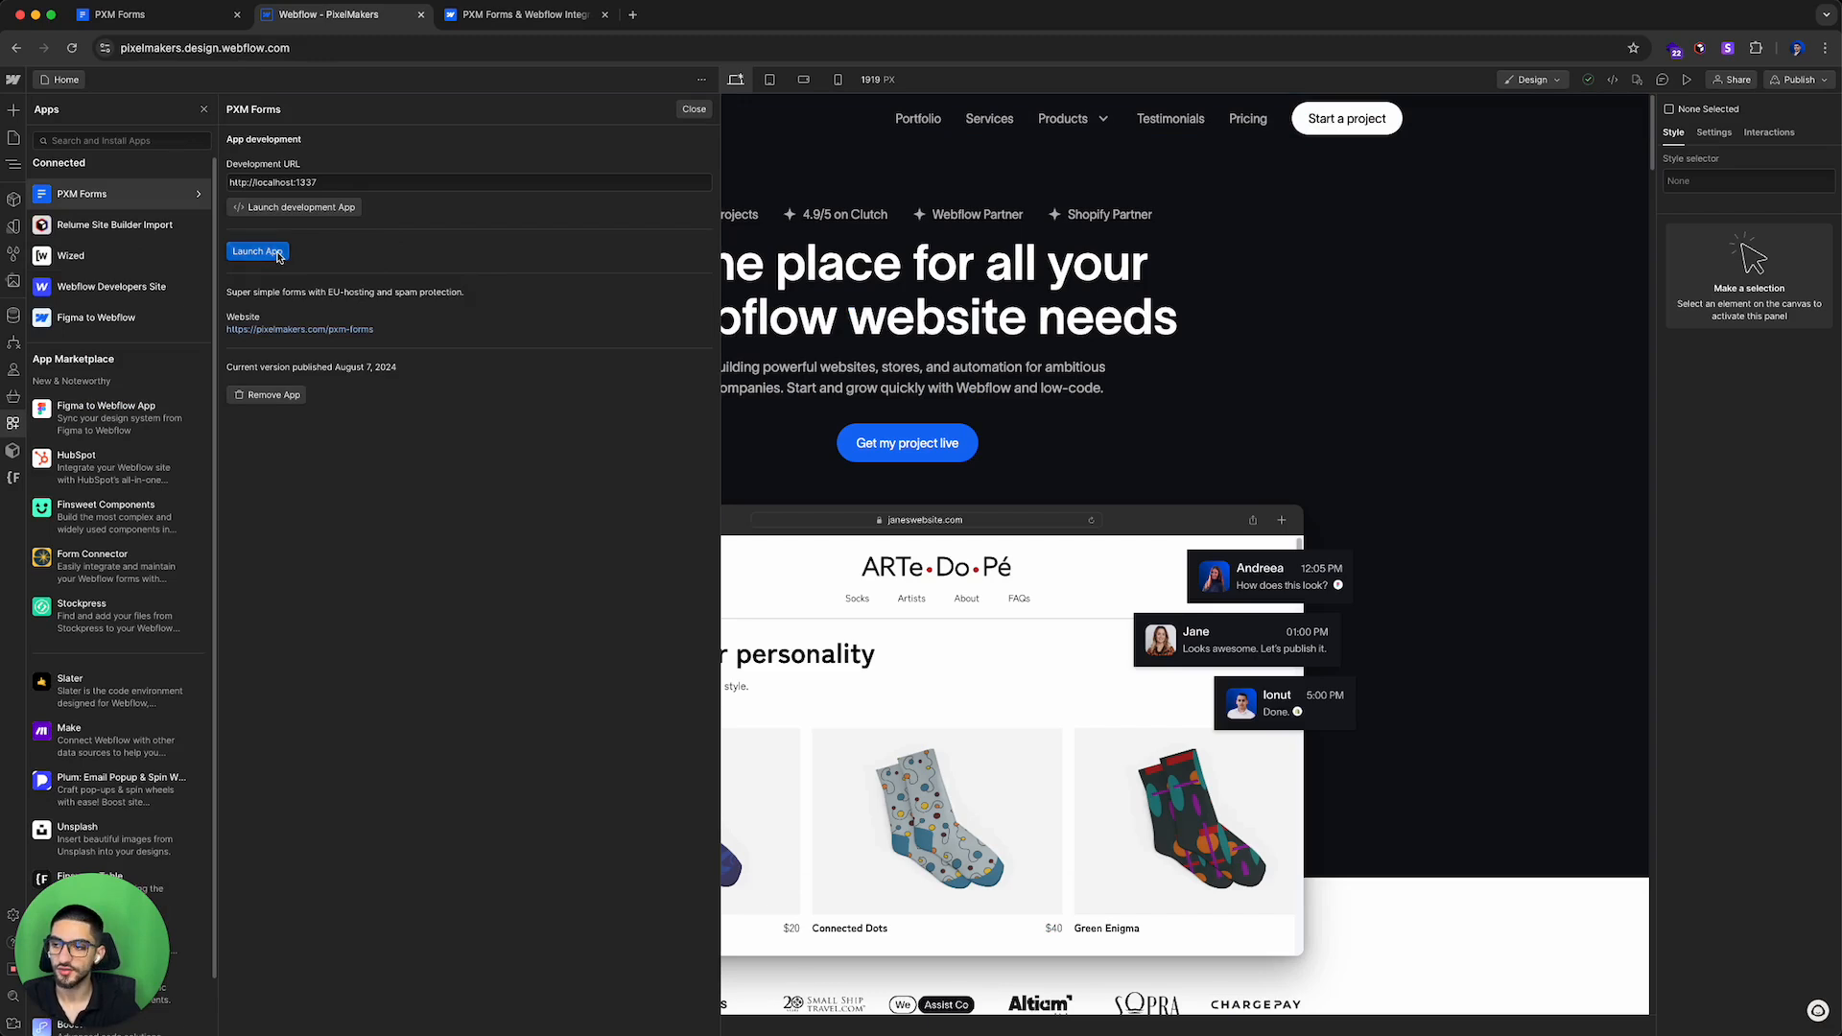
click(258, 253)
drag(896, 376, 1021, 341)
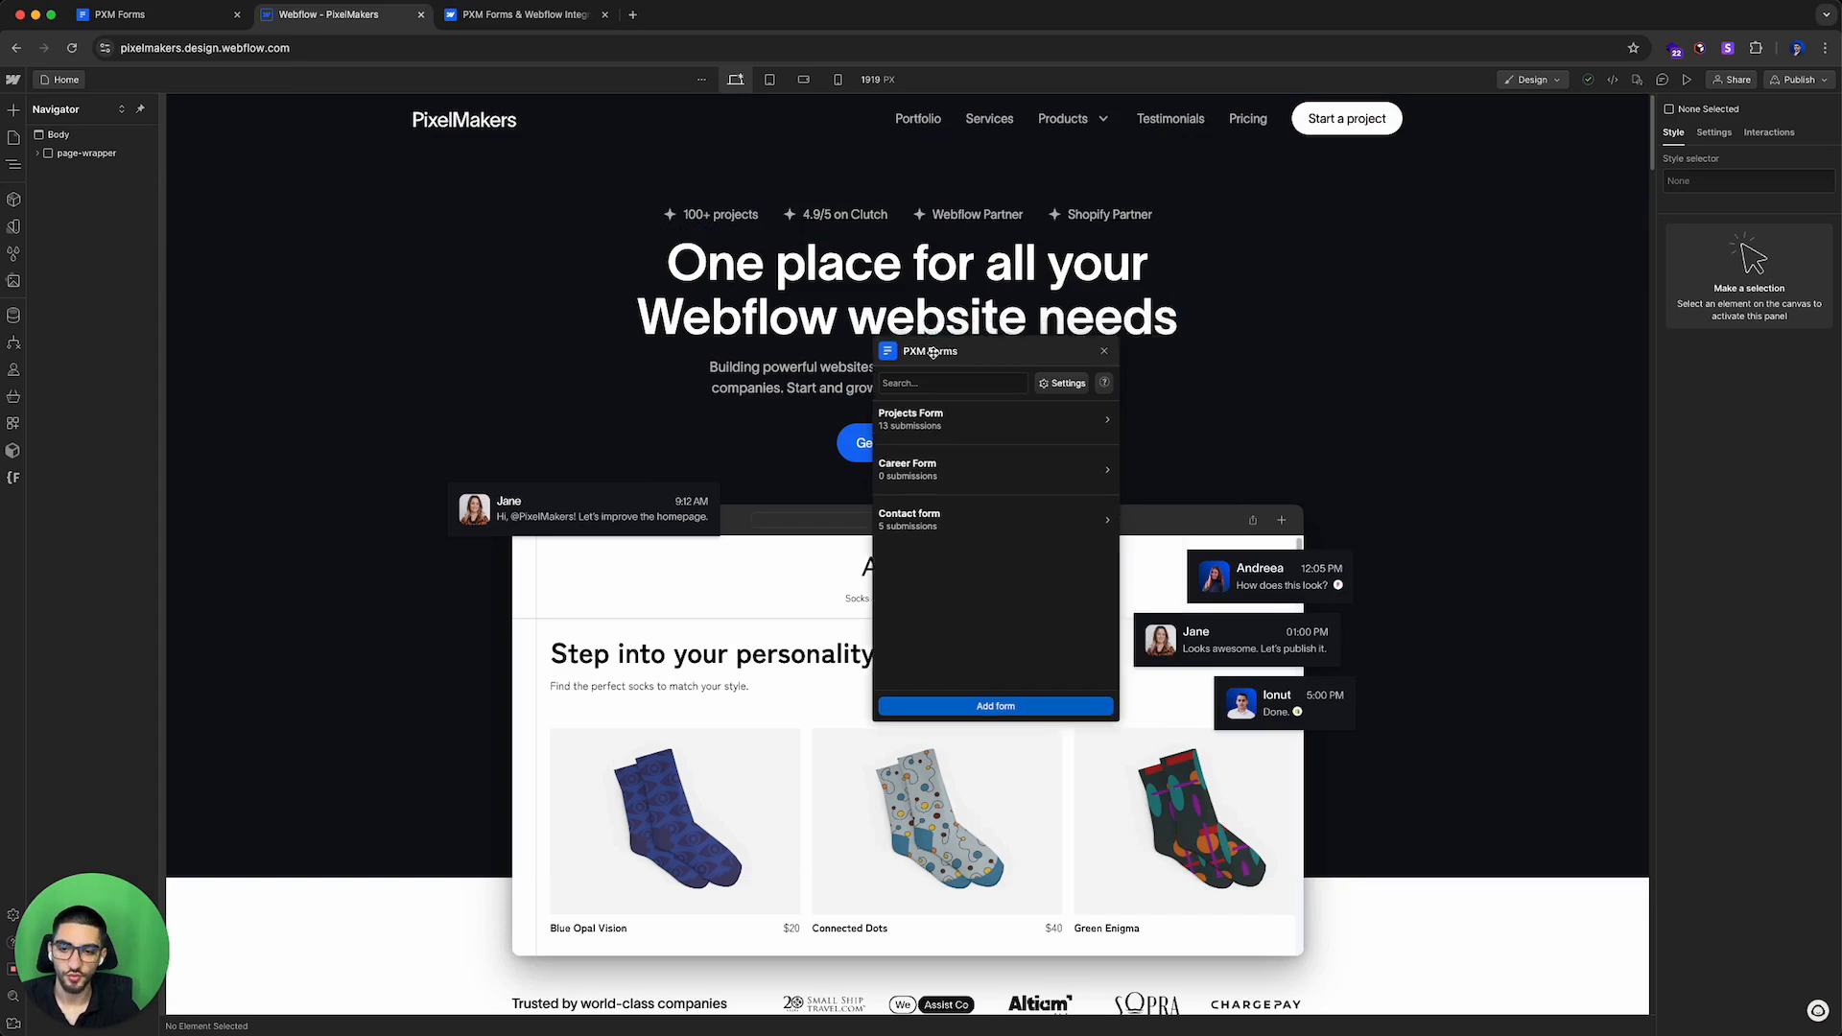
drag(1069, 342, 1110, 340)
Step: Switch to the PXM Forms dashboard tab and select its web address
click(125, 15)
drag(240, 48, 120, 48)
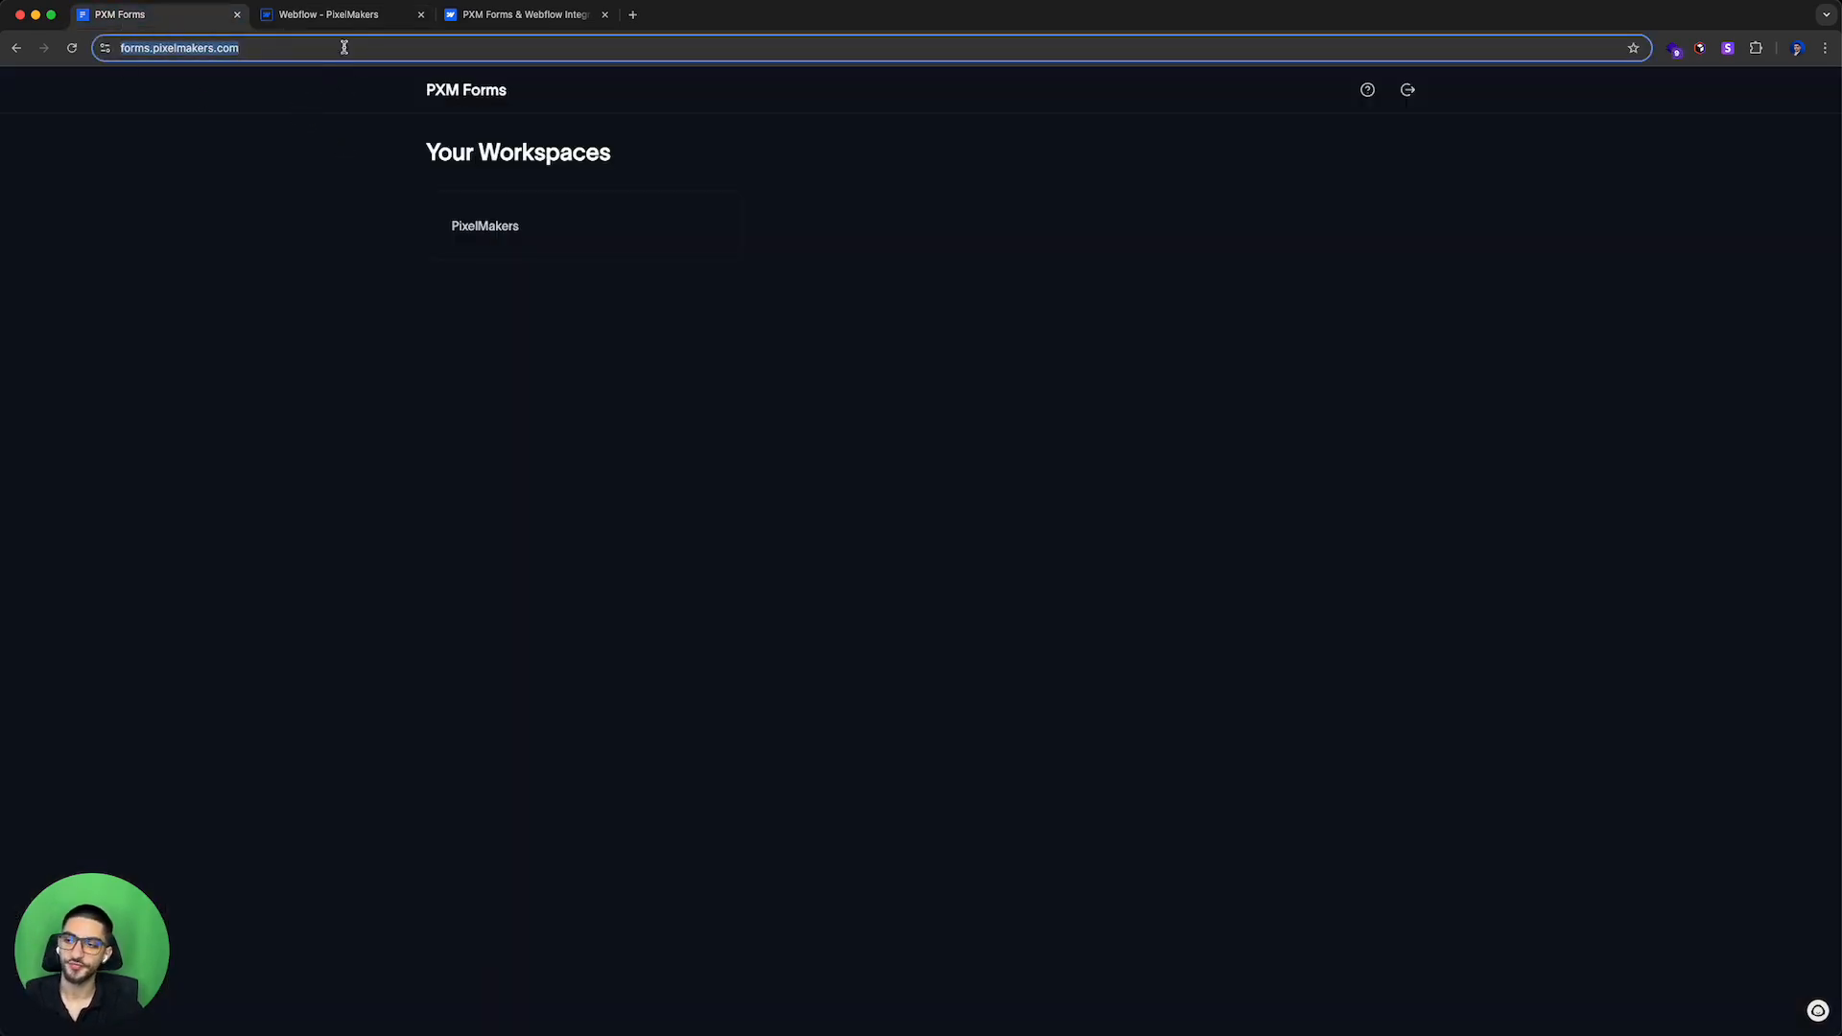
click(430, 363)
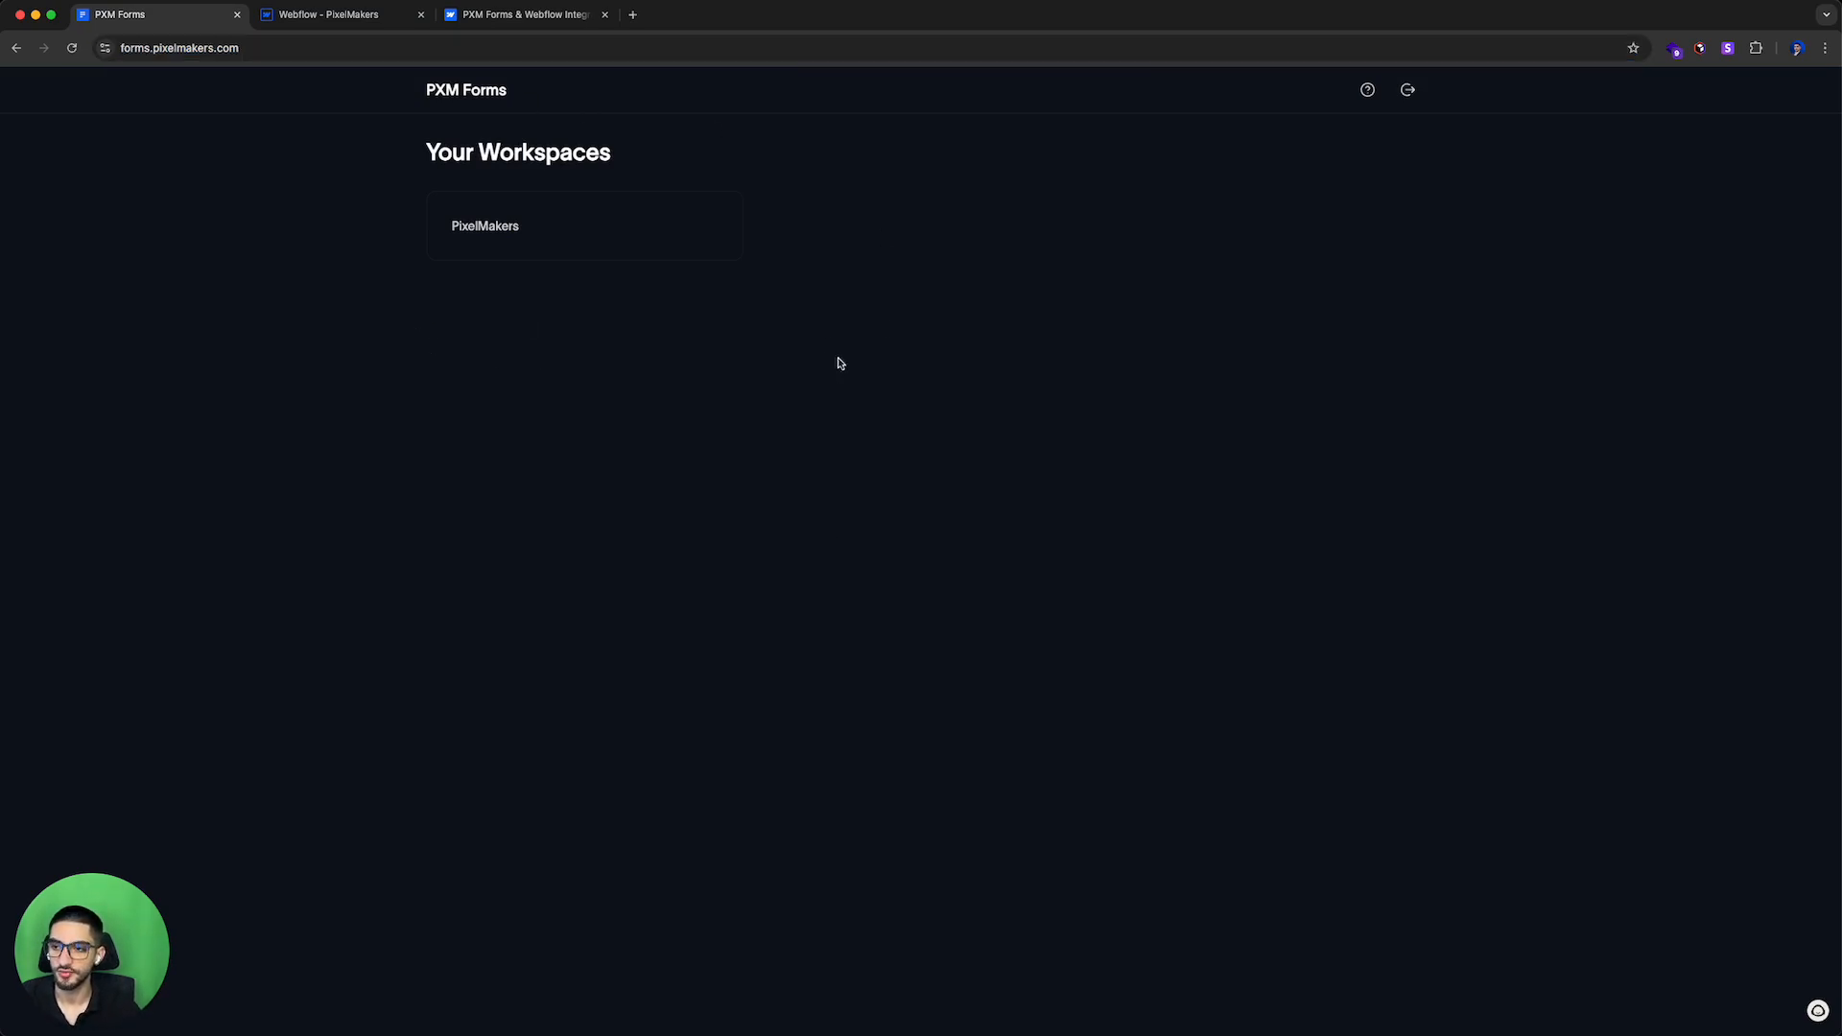
Step: Open pixelmakers.com/pxm-forms in a new tab, then shorten the address to load the pixelmakers.com homepage
click(632, 15)
text(pixelmakers.com/pxm-forms)
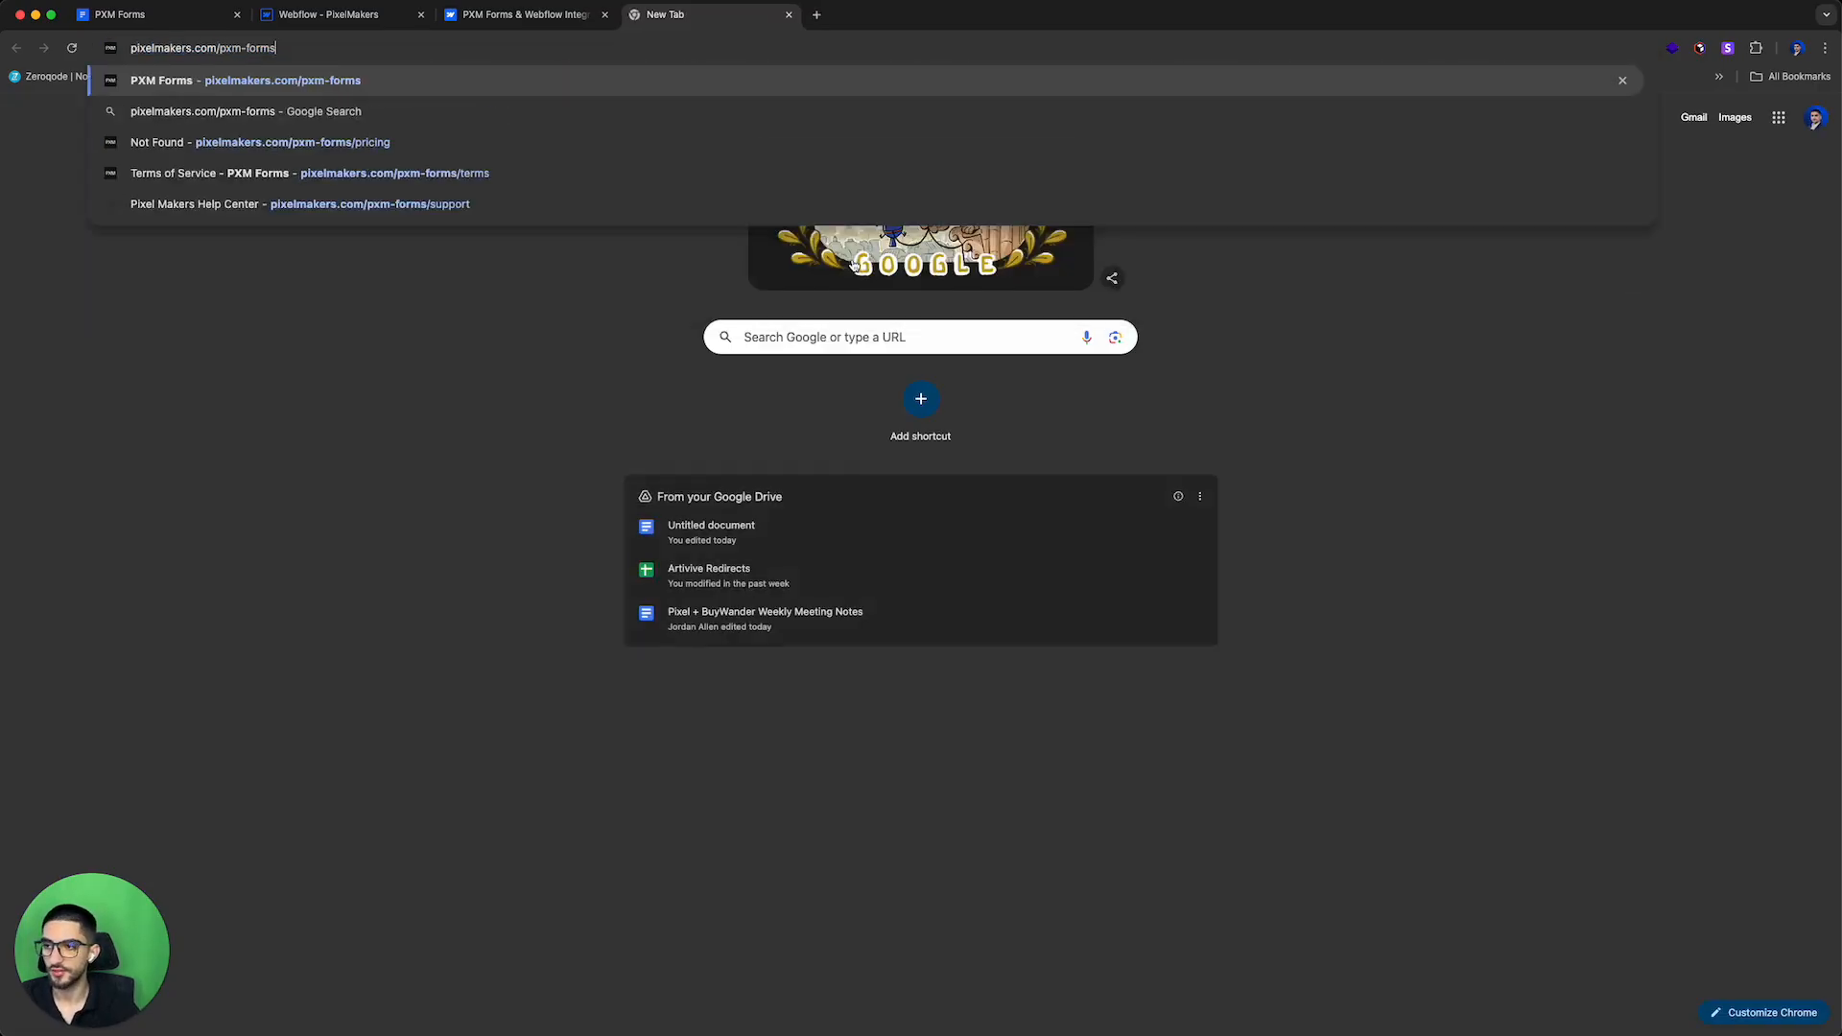
key(Return)
click(223, 53)
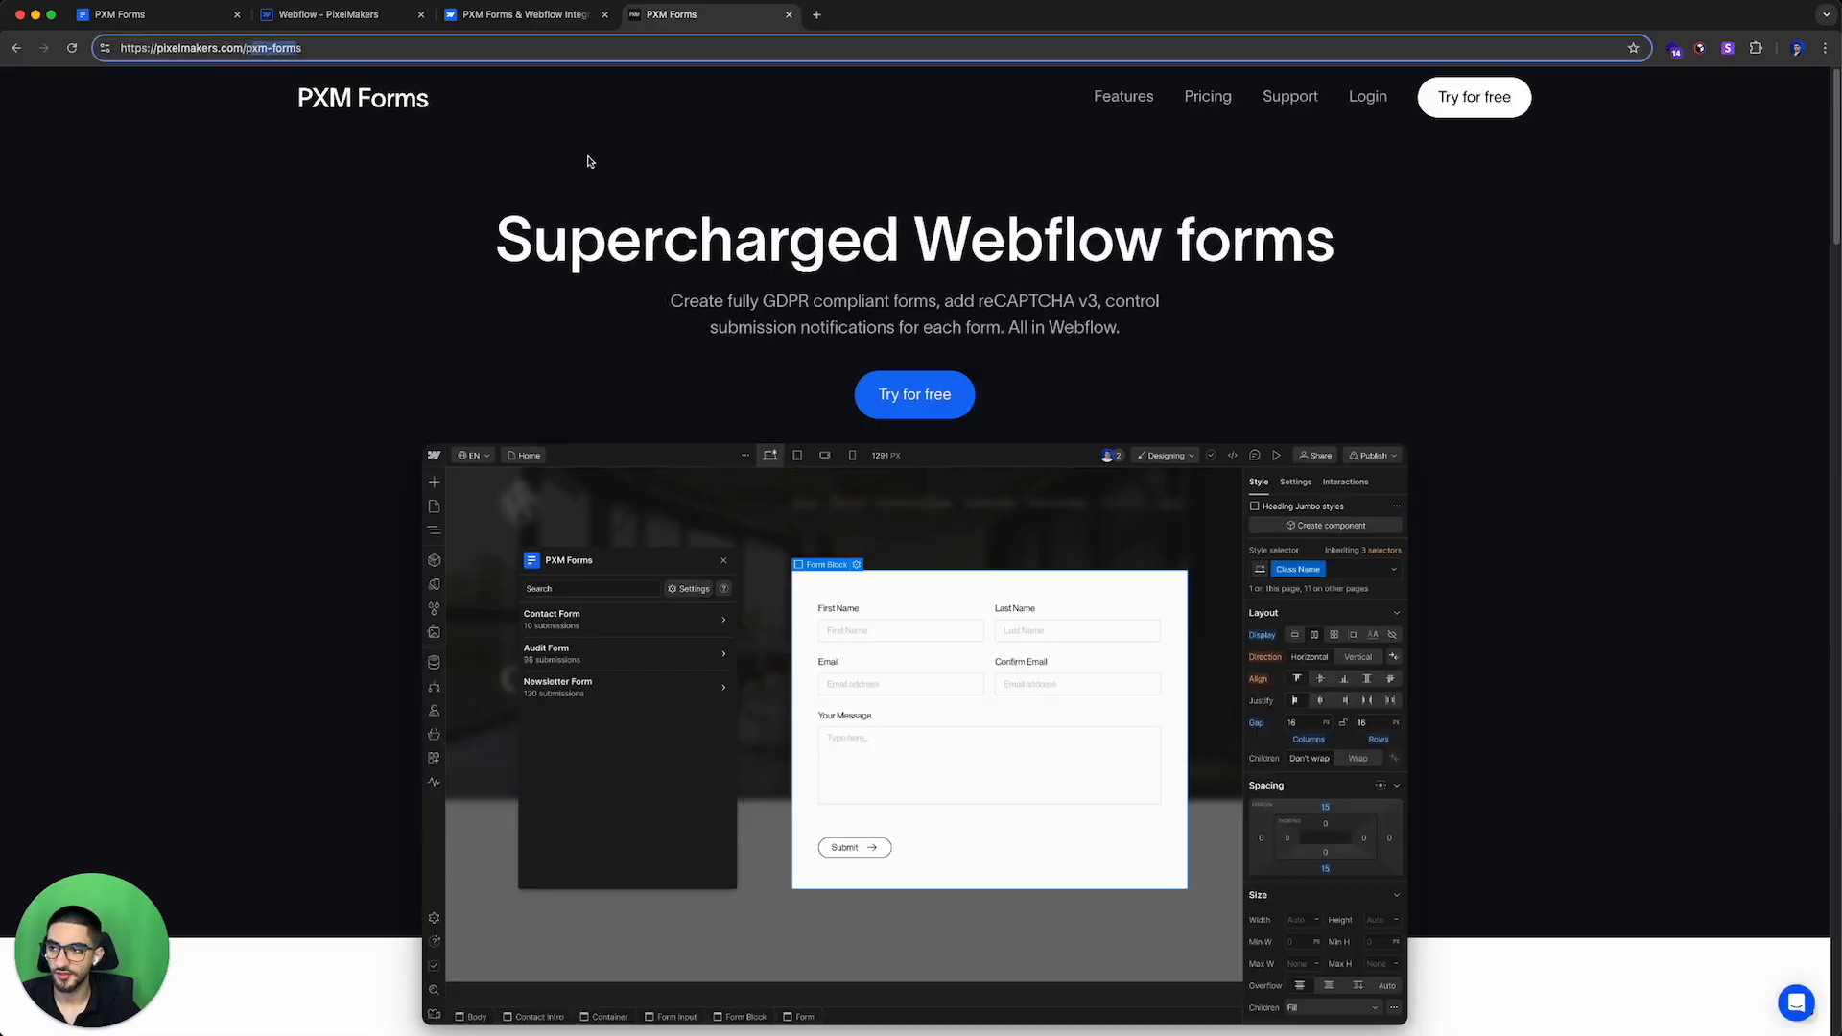
key(BackSpace)
key(BackSpace)
key(BackSpace)
key(BackSpace)
key(BackSpace)
key(BackSpace)
key(BackSpace)
key(BackSpace)
key(BackSpace)
key(BackSpace)
key(Return)
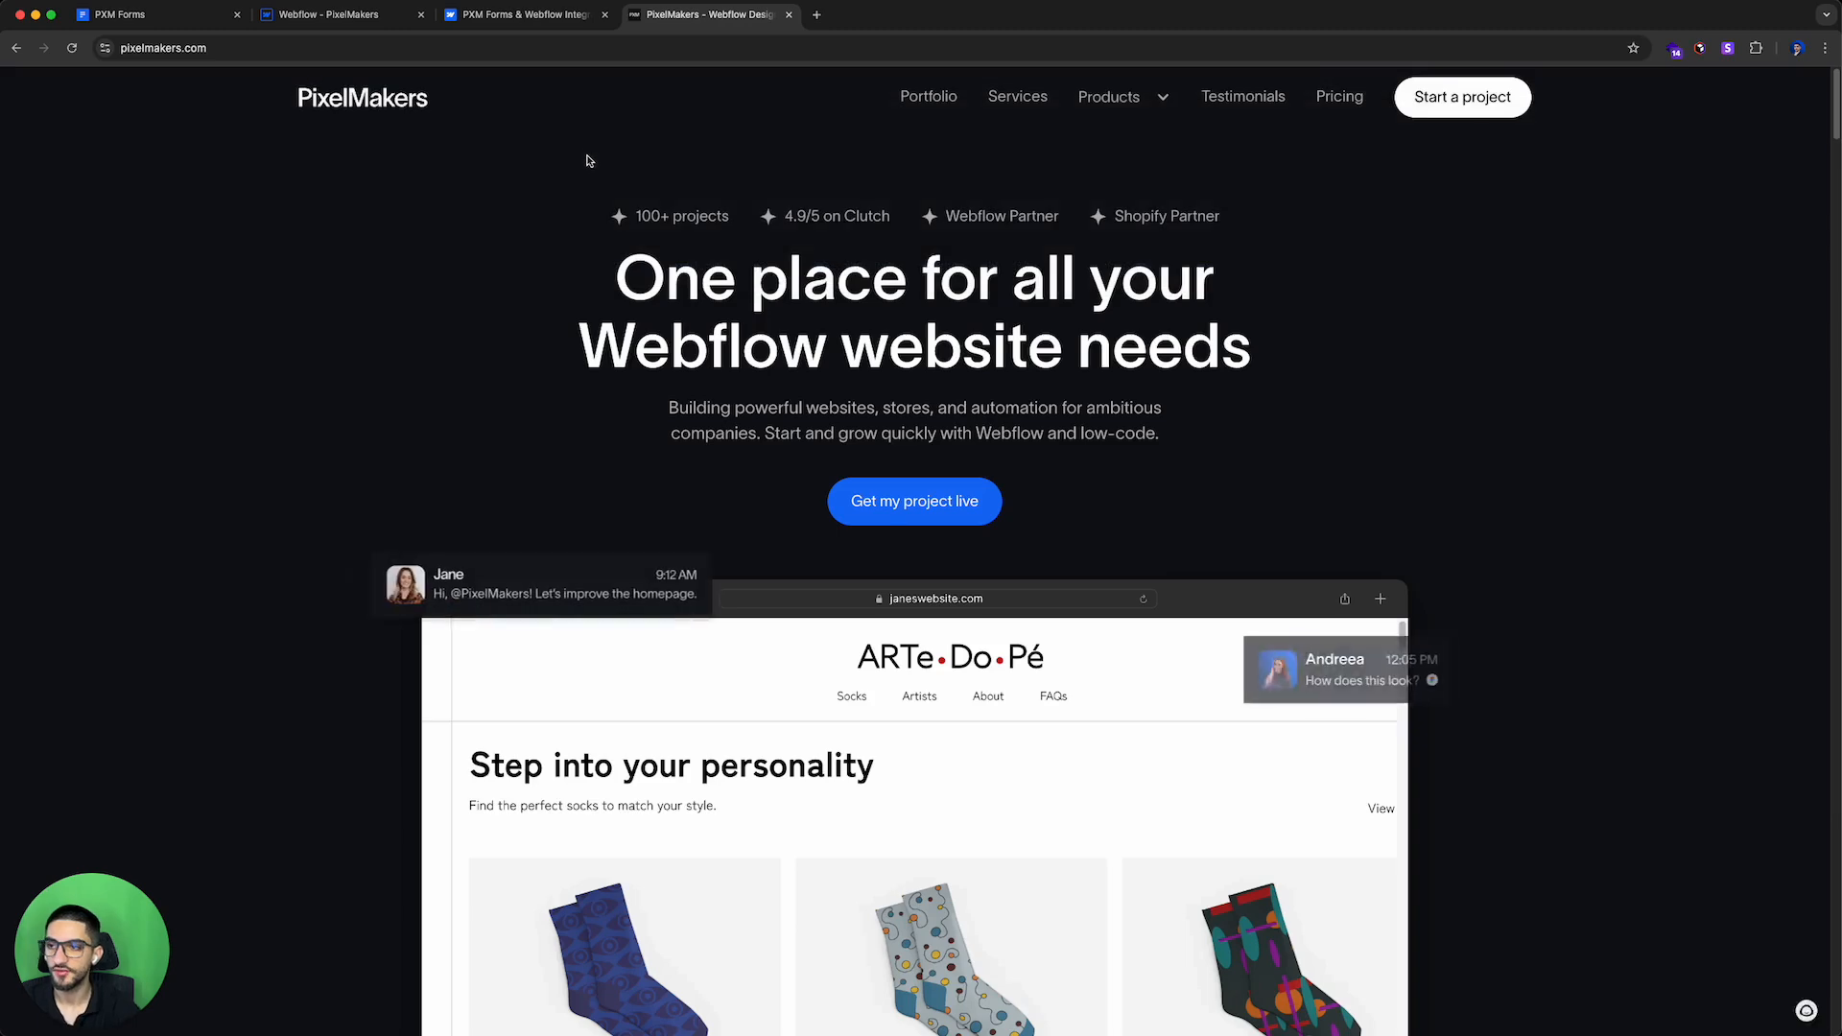
Step: Open the PXM Forms product page from the Products menu and use Login to reach the forms dashboard
mouse_move(1111, 104)
click(1135, 146)
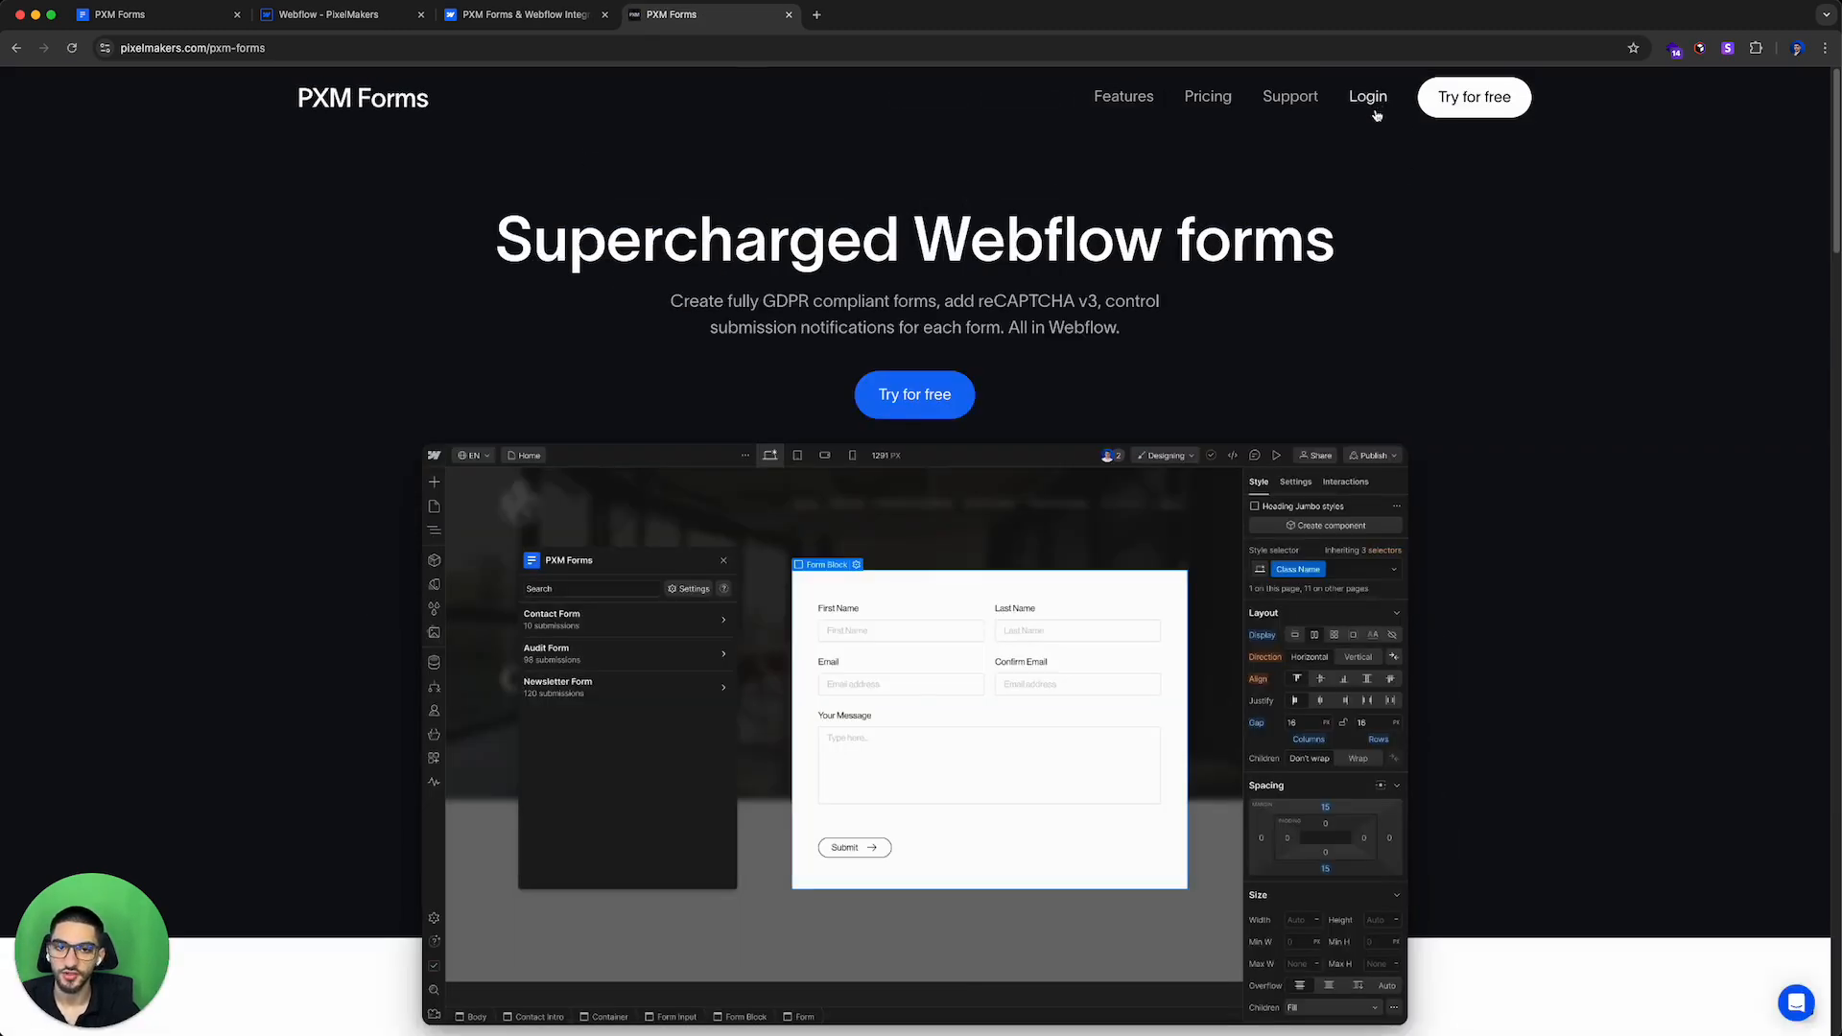
scroll(1285, 268, down, 10)
scroll(1283, 288, up, 10)
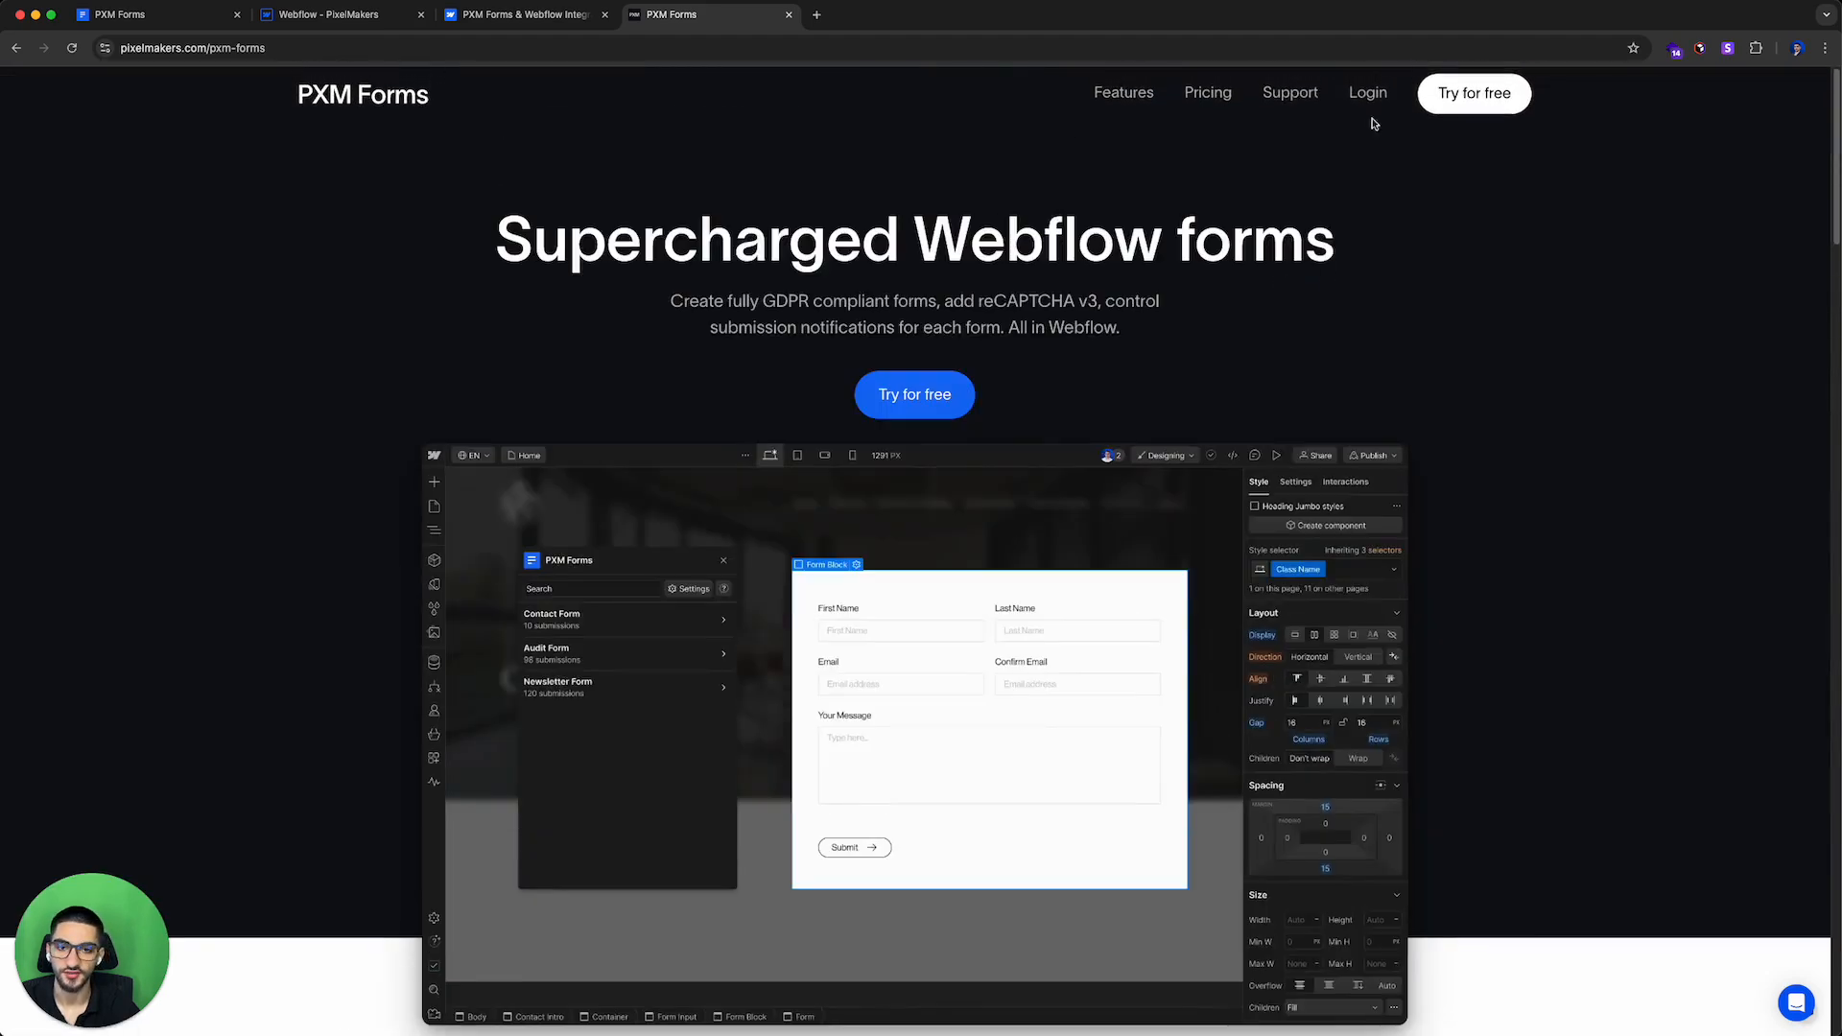
click(1365, 90)
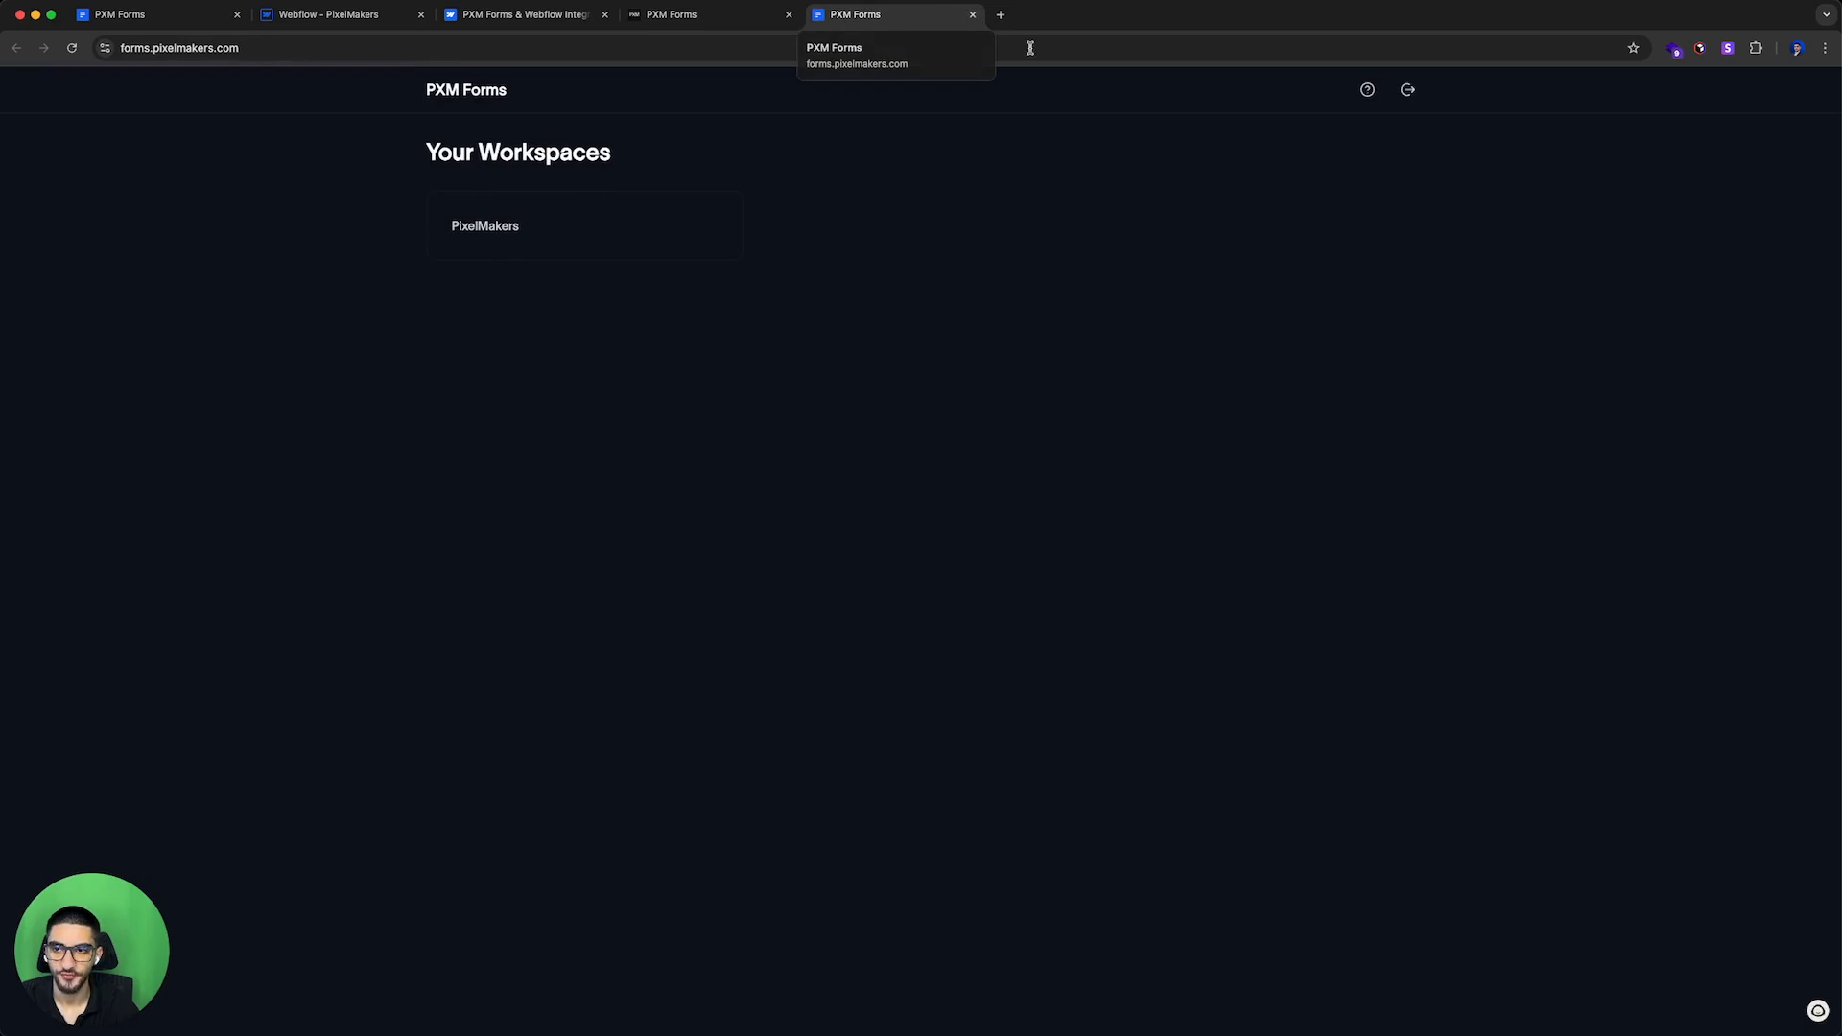
Step: Close the duplicate PXM Forms dashboard tab
drag(827, 17, 331, 21)
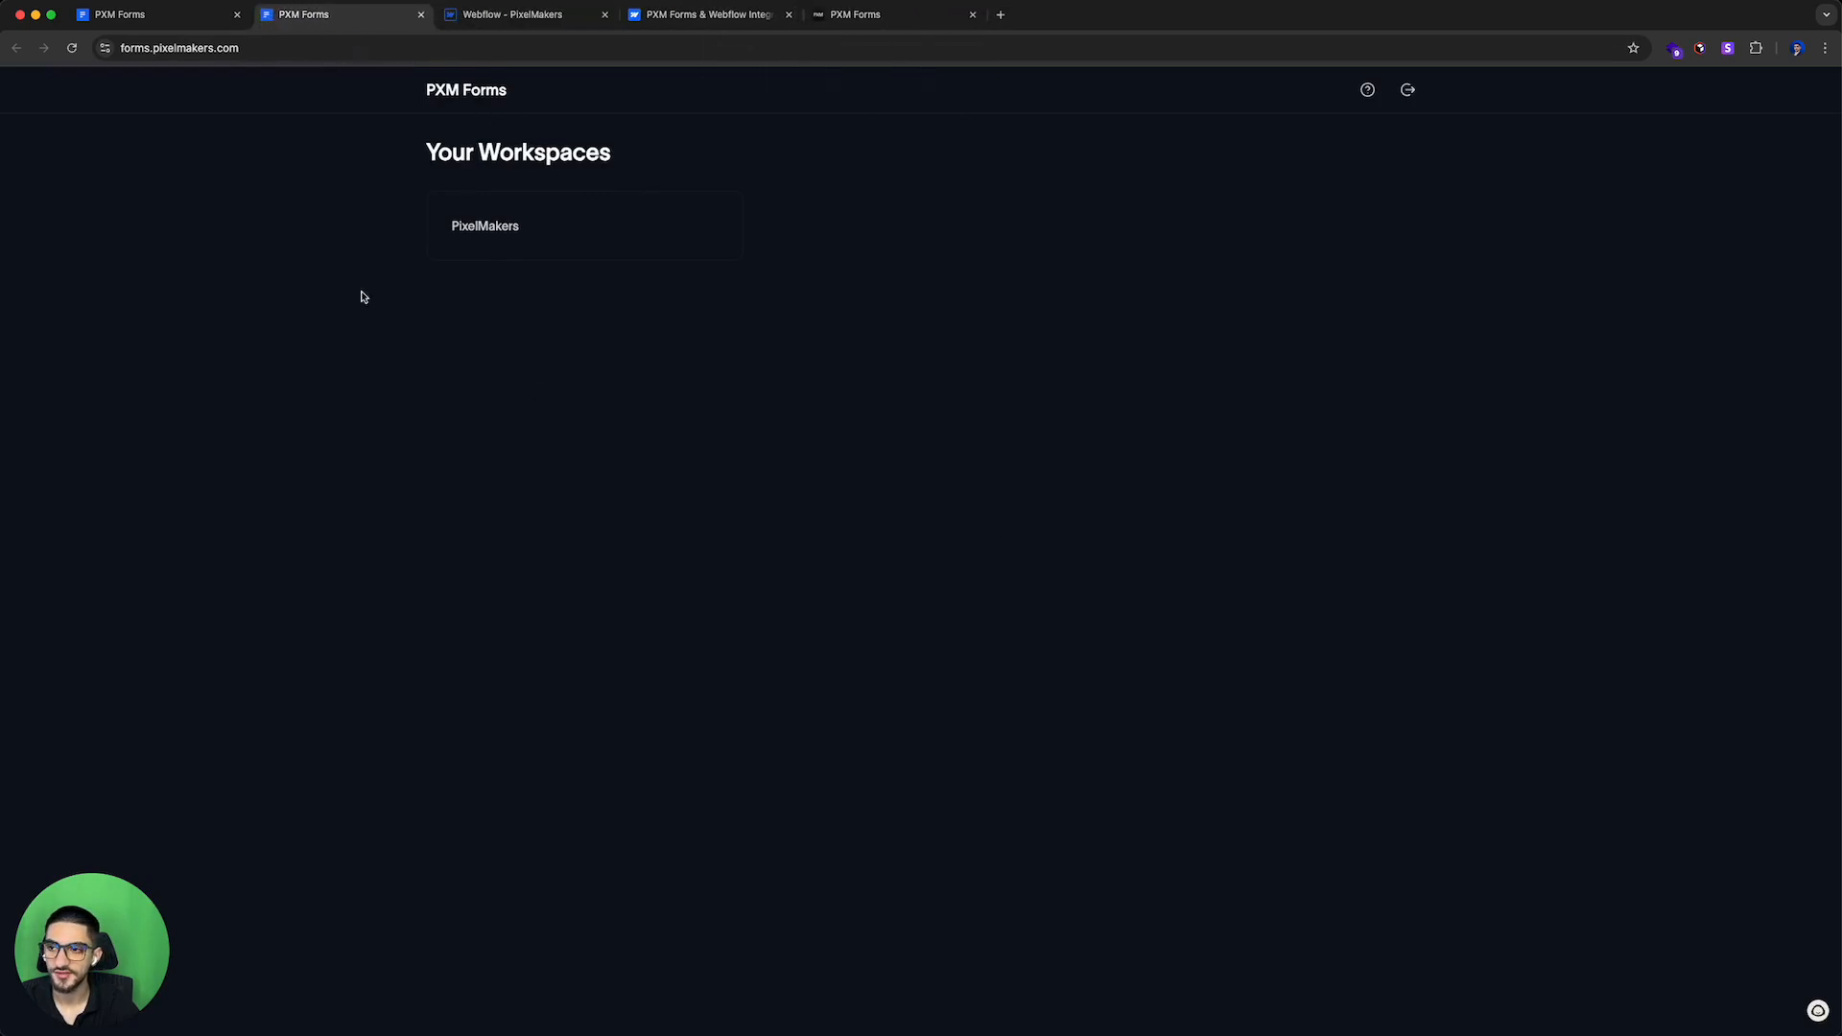
key(super+w)
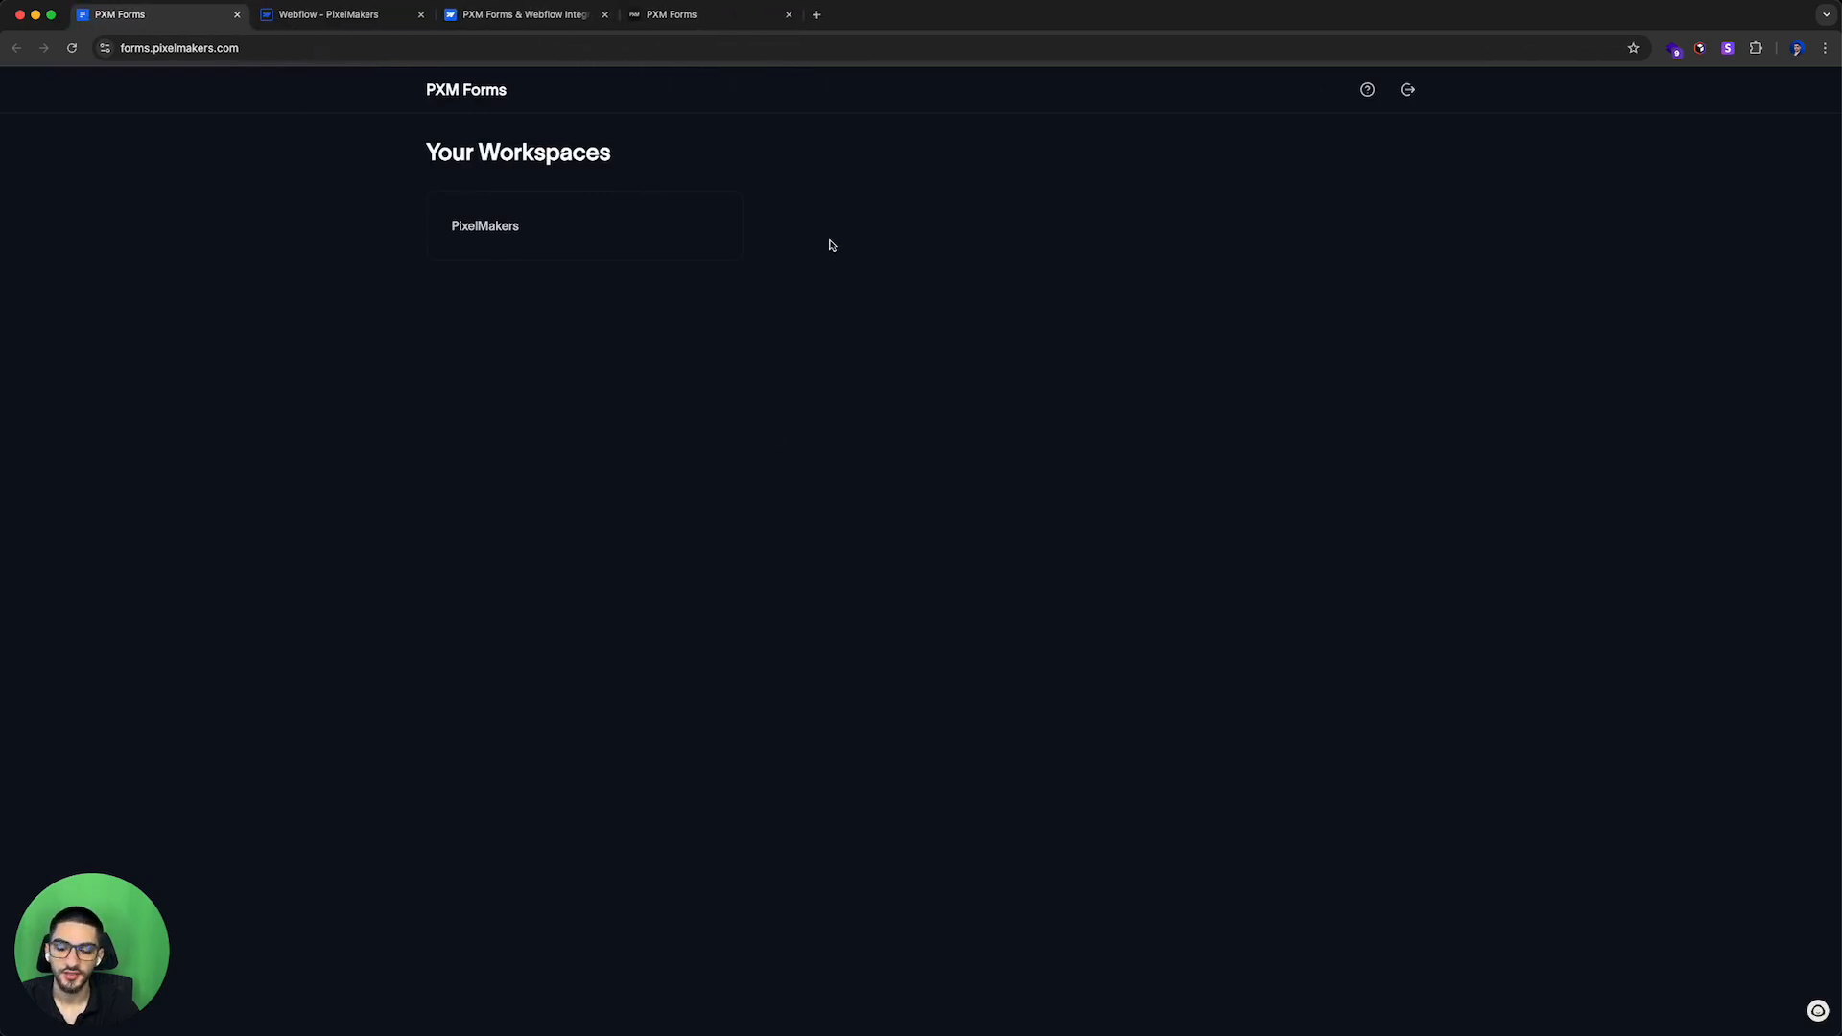
Step: Open the PixelMakers workspace in the PXM Forms dashboard
drag(436, 151, 777, 170)
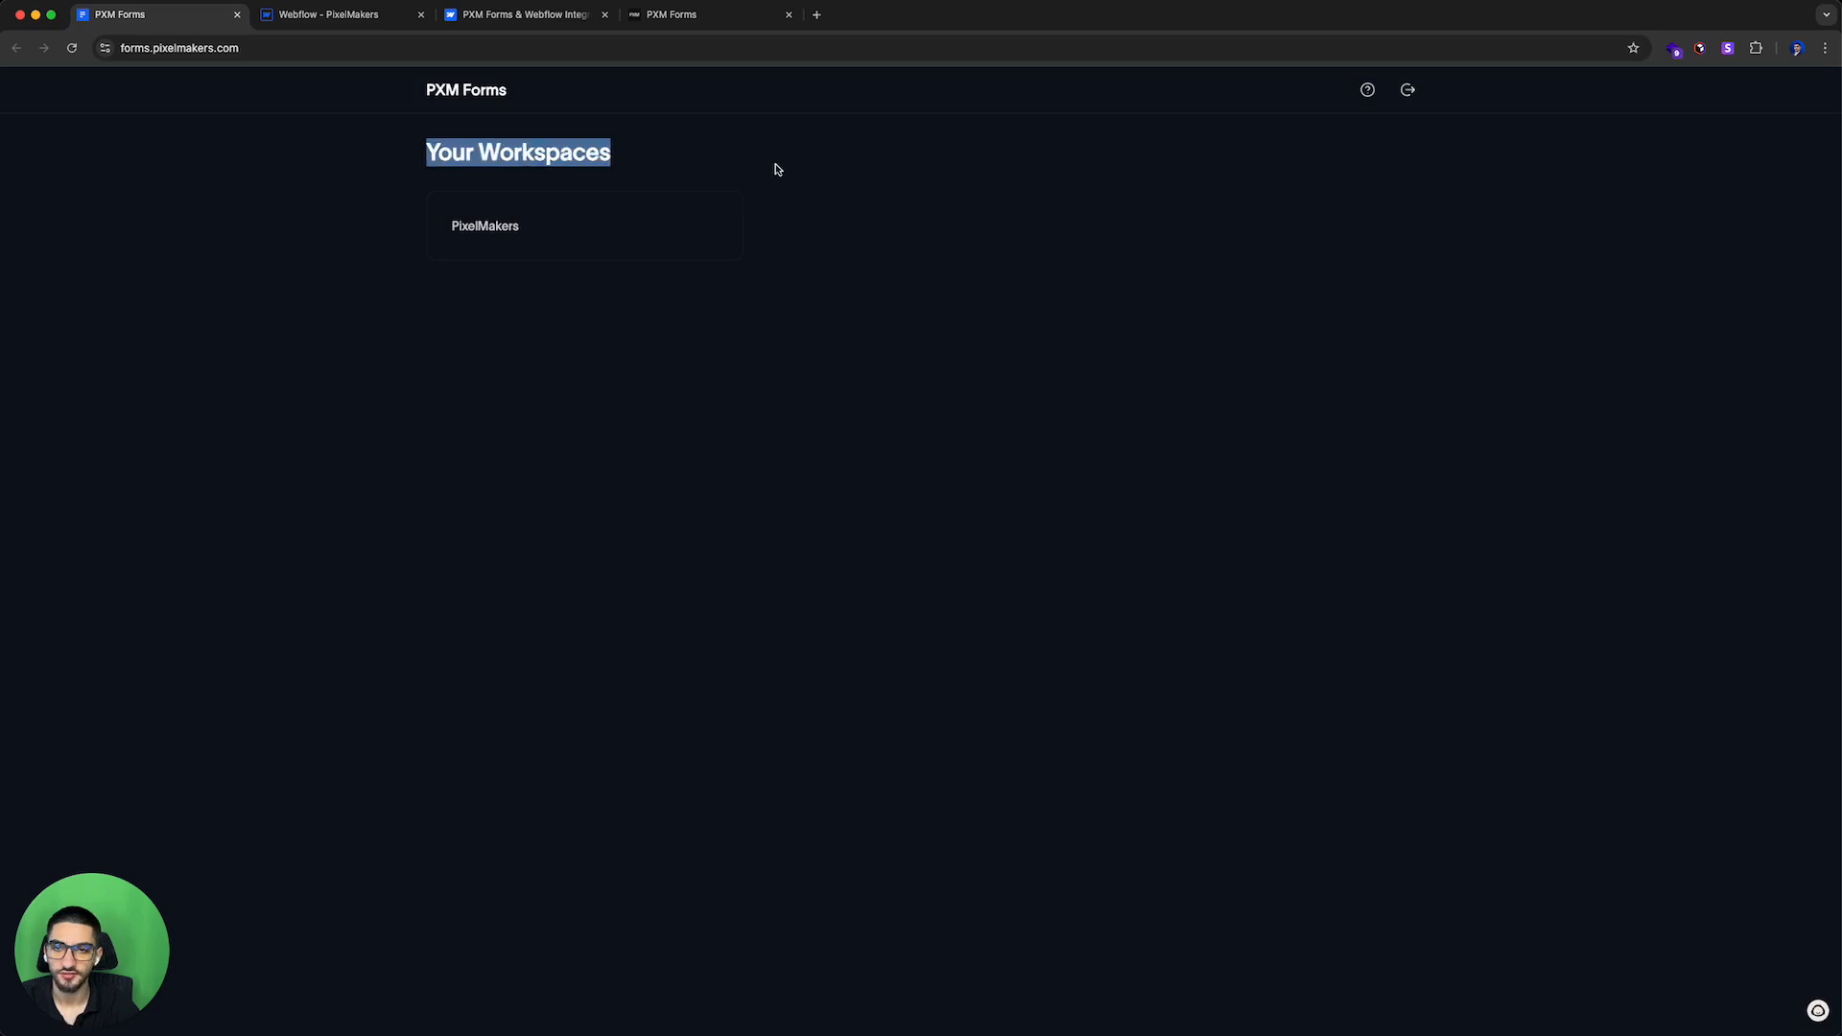
click(710, 197)
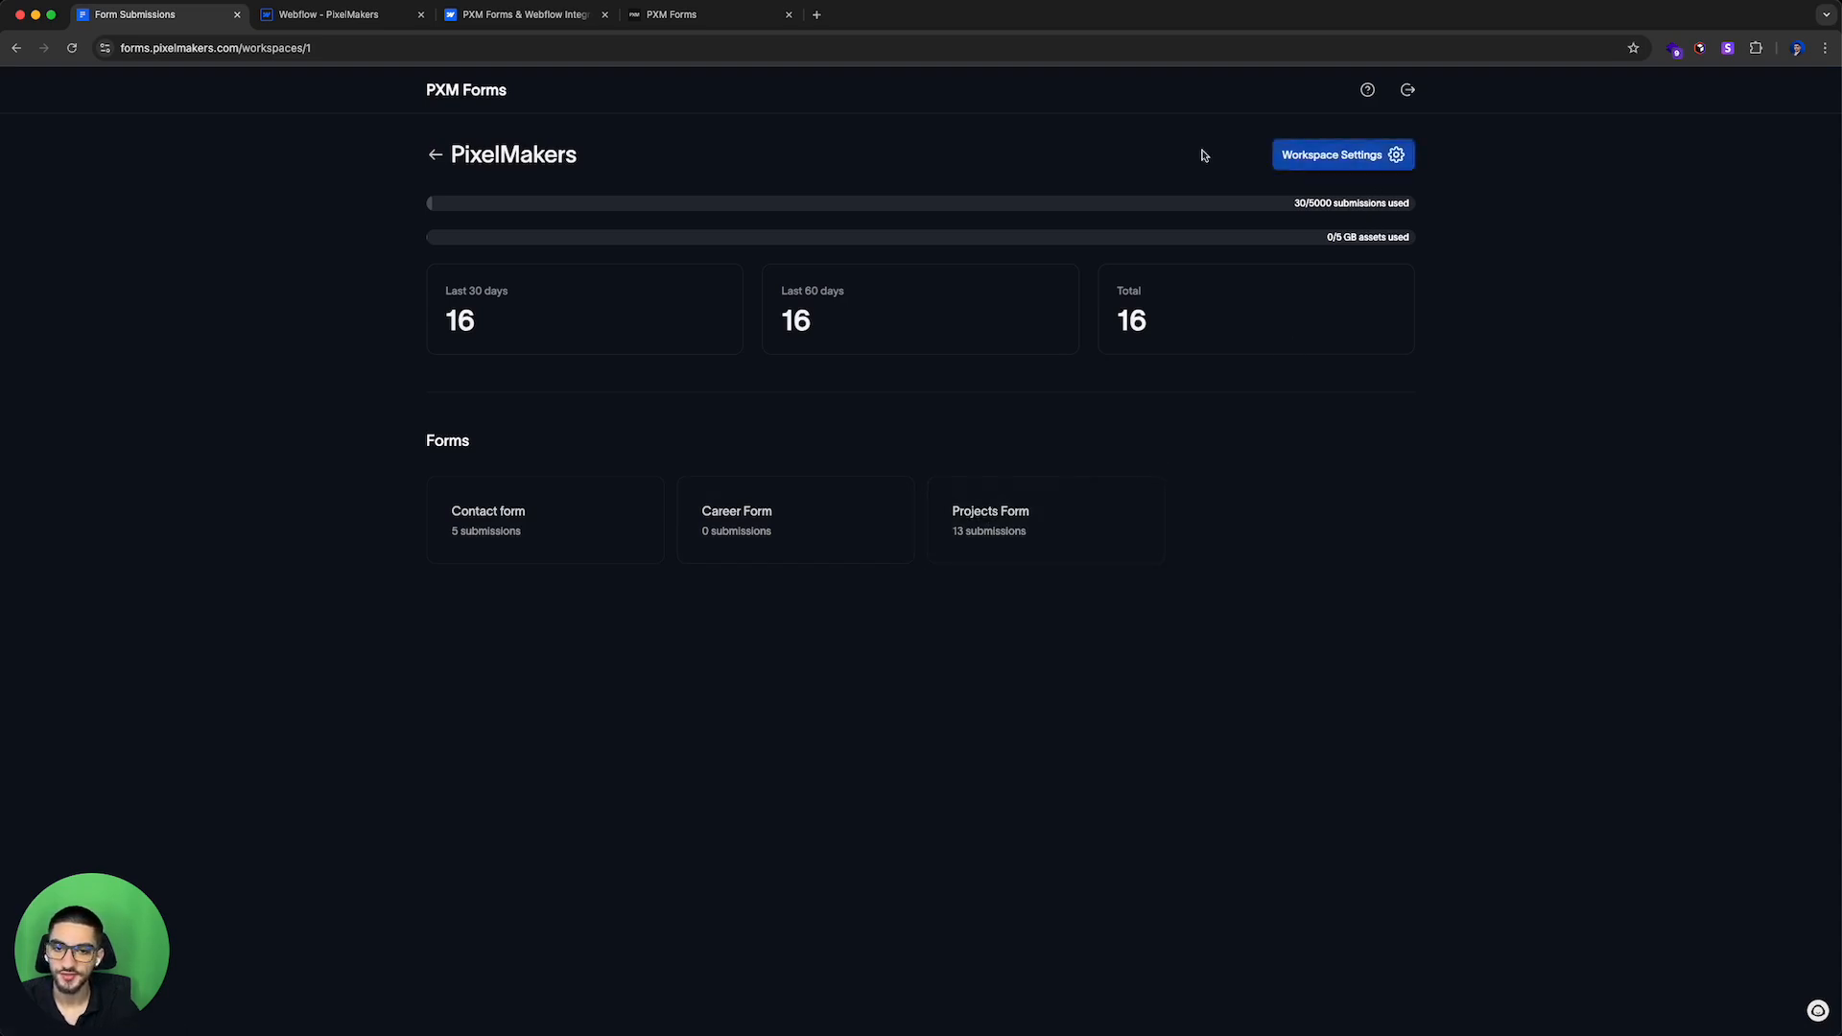
Step: Open the workspace settings, review the workspace name, and go to the Members section
click(1355, 157)
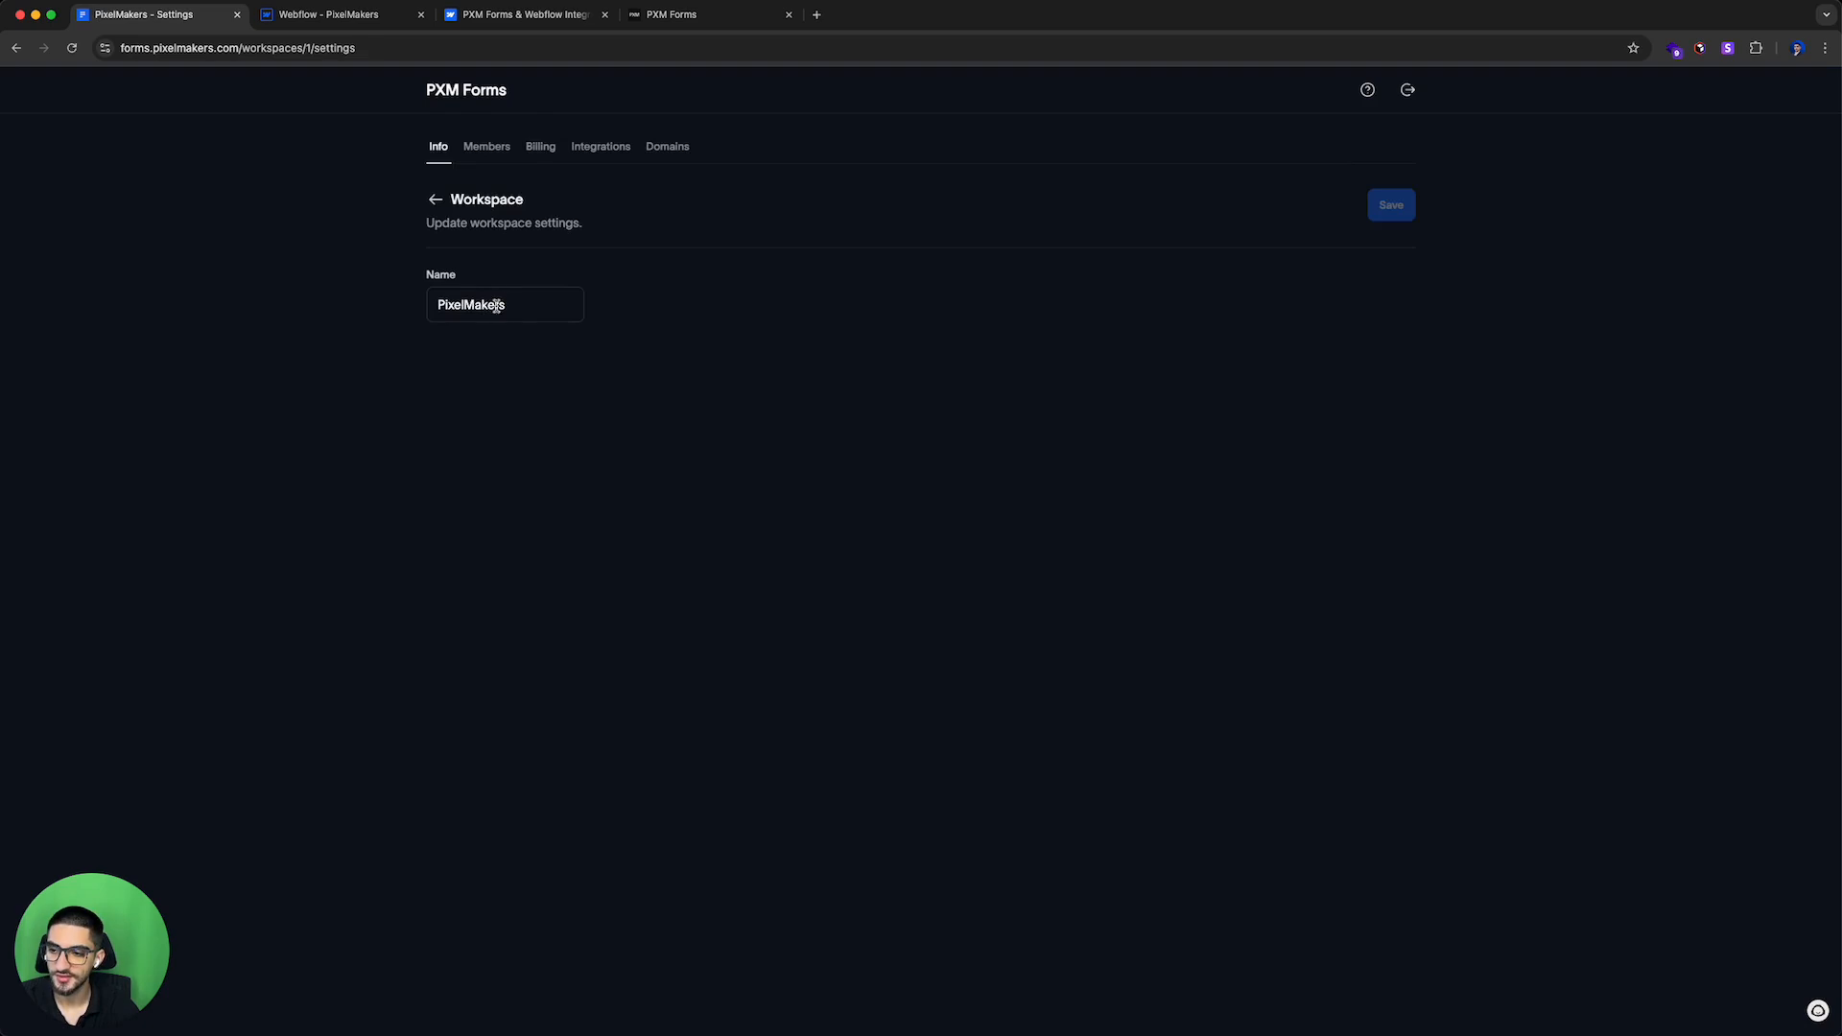
triple_click(526, 308)
click(661, 292)
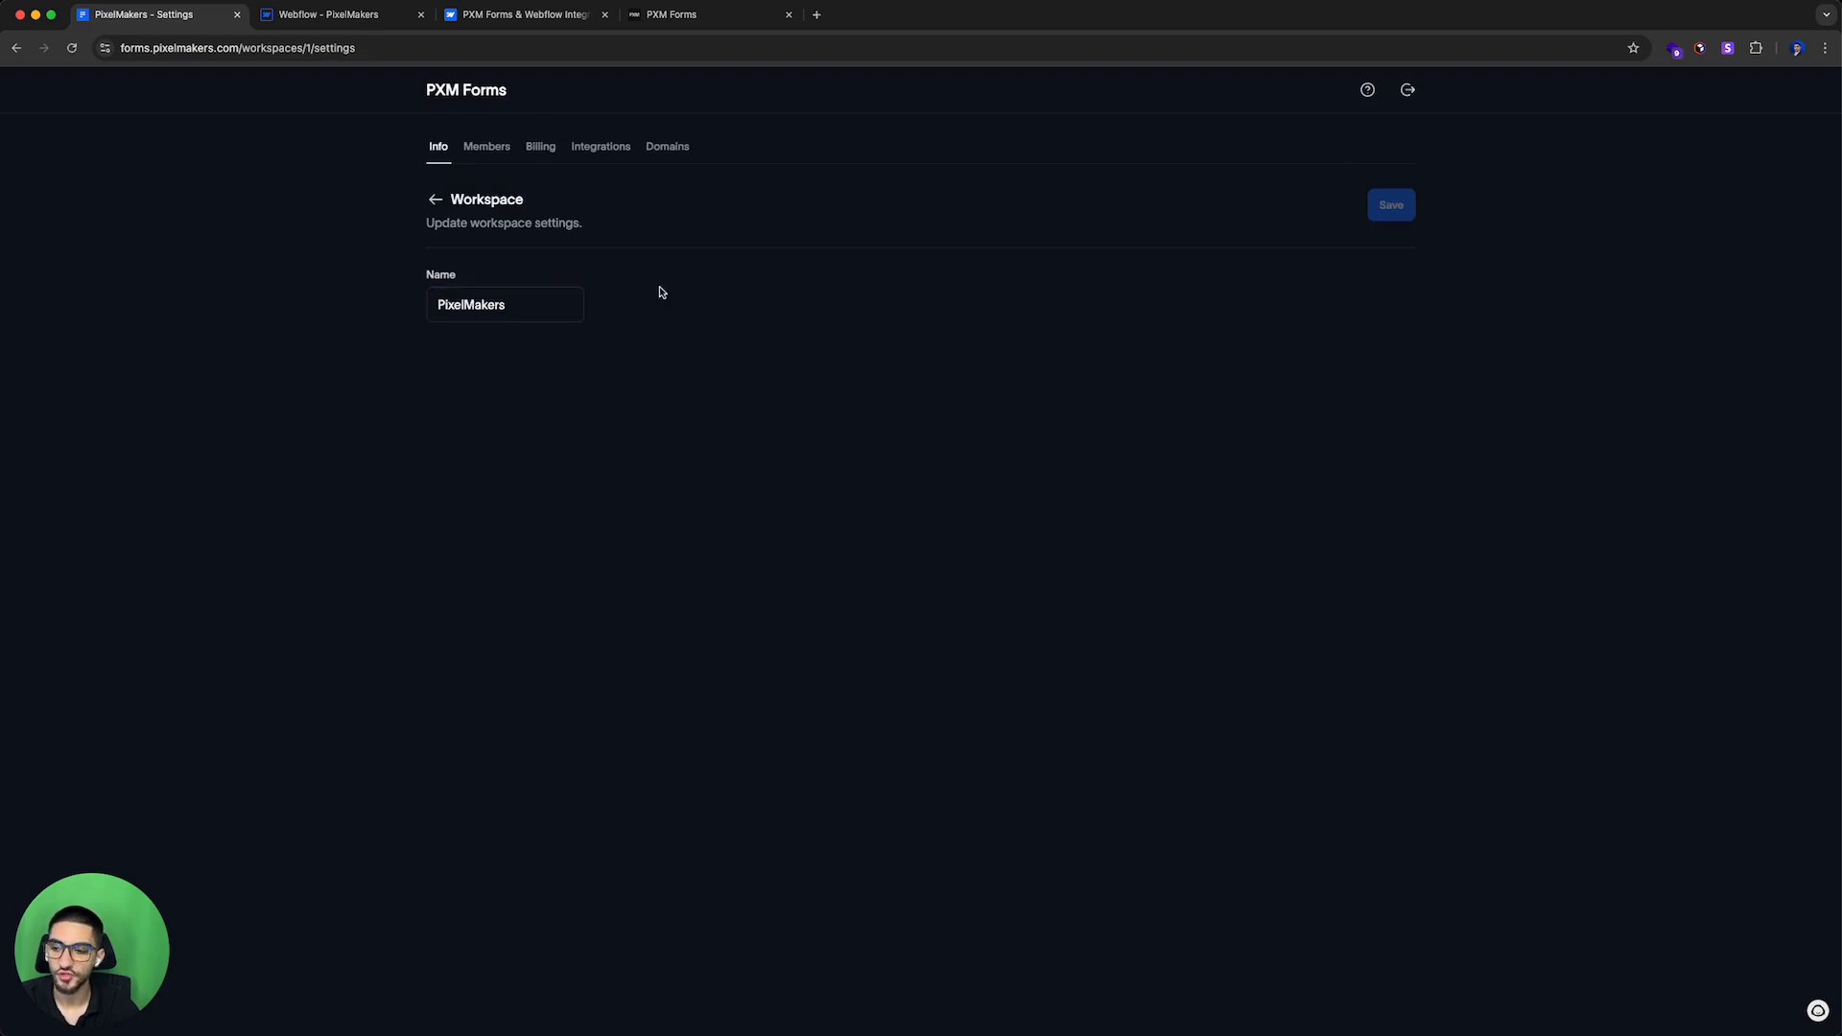
click(485, 147)
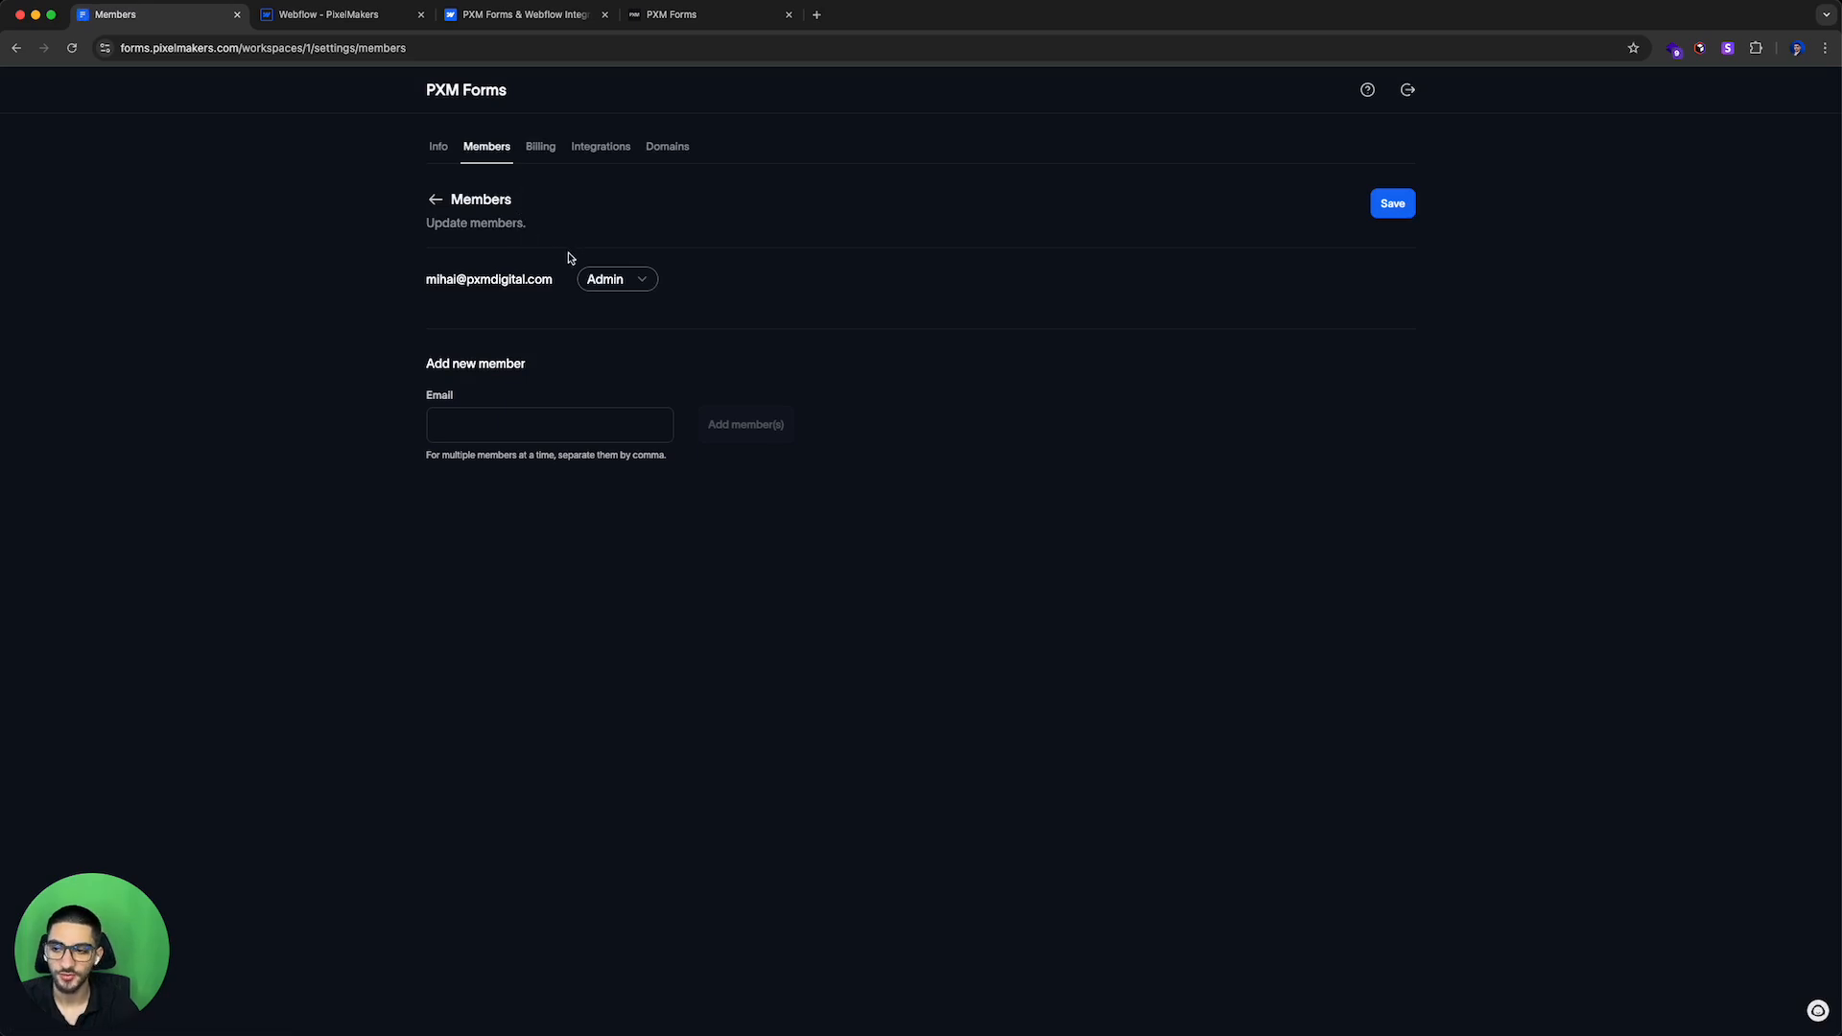
Step: Invite a new workspace member by entering their e-mail address and adding them
click(543, 424)
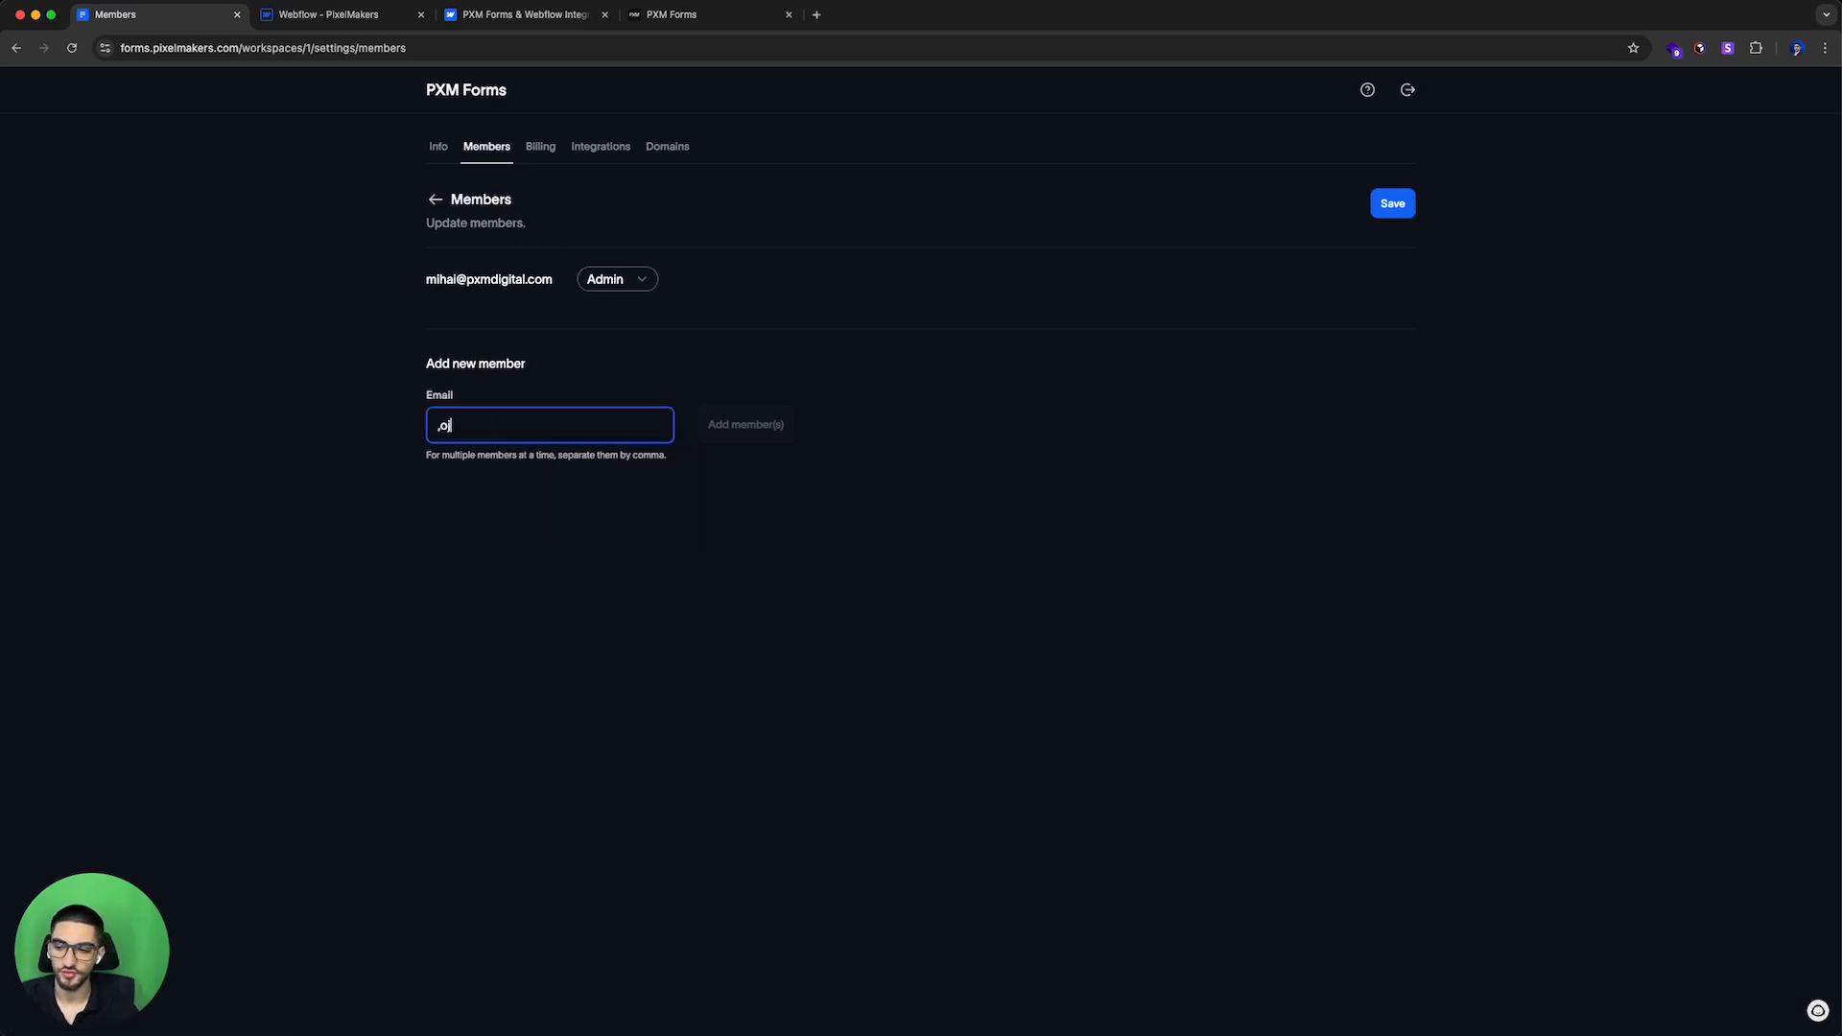
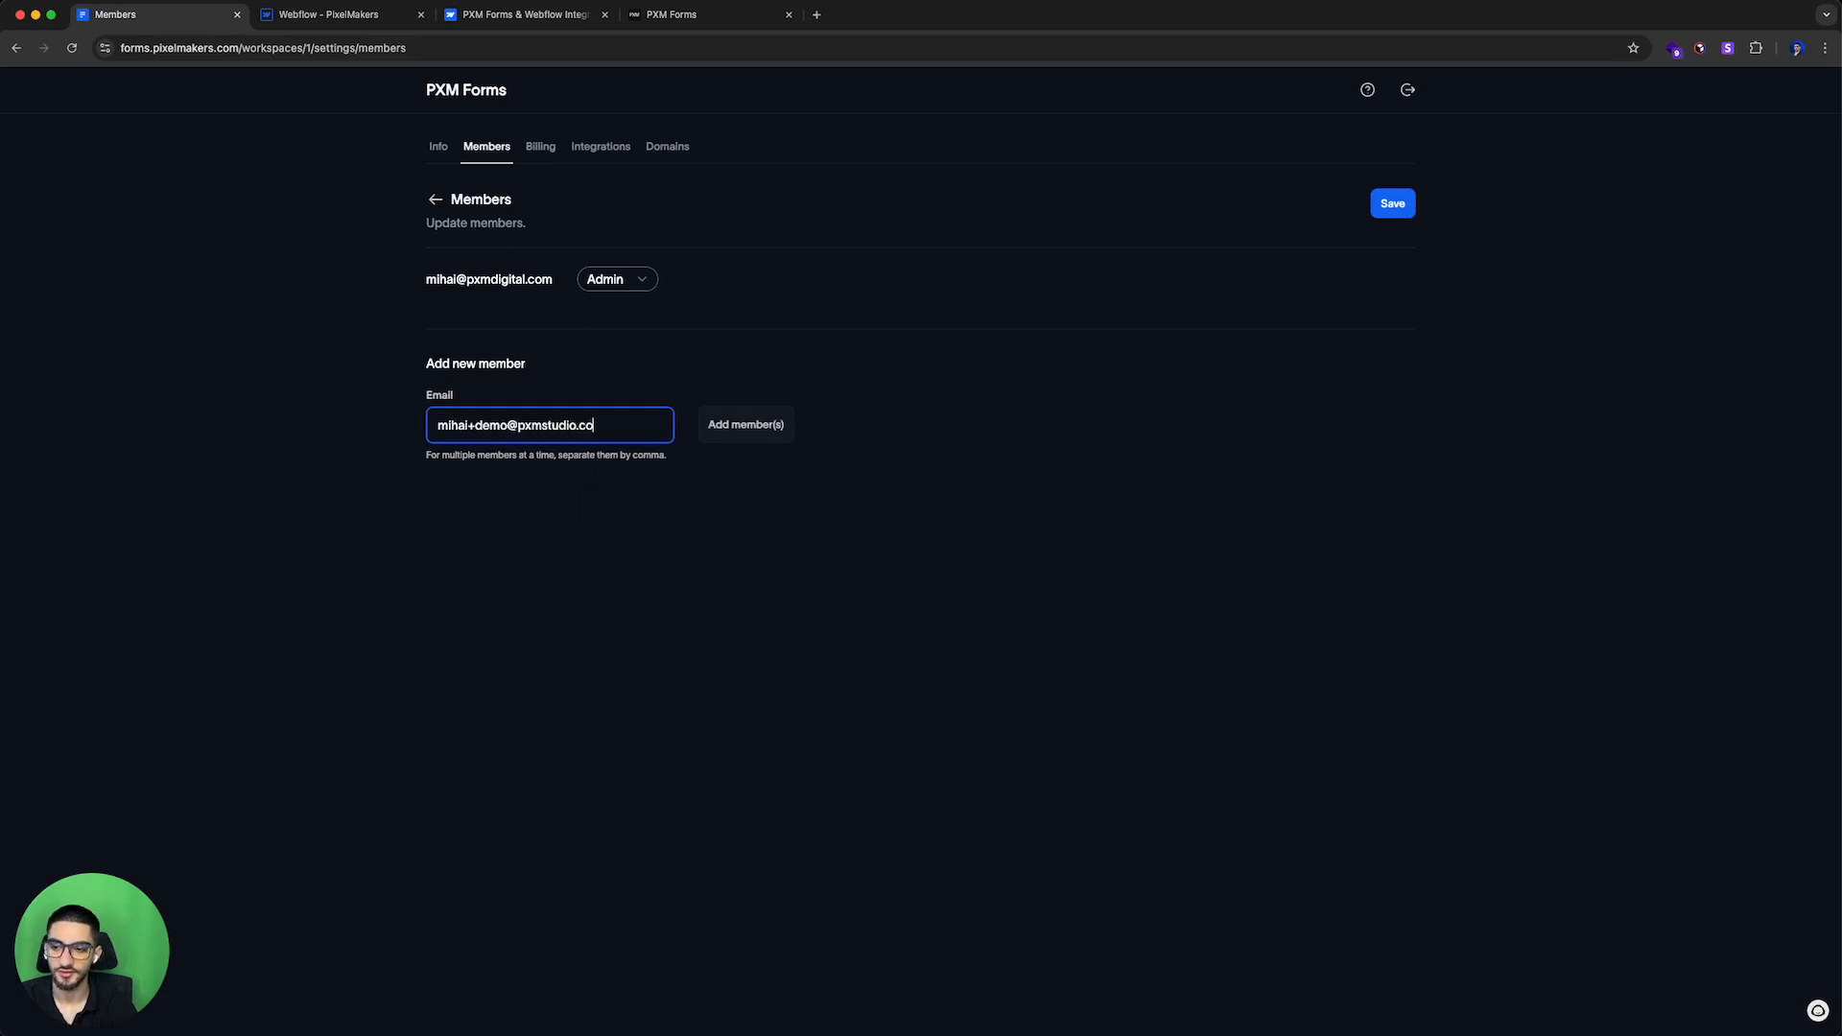
click(734, 416)
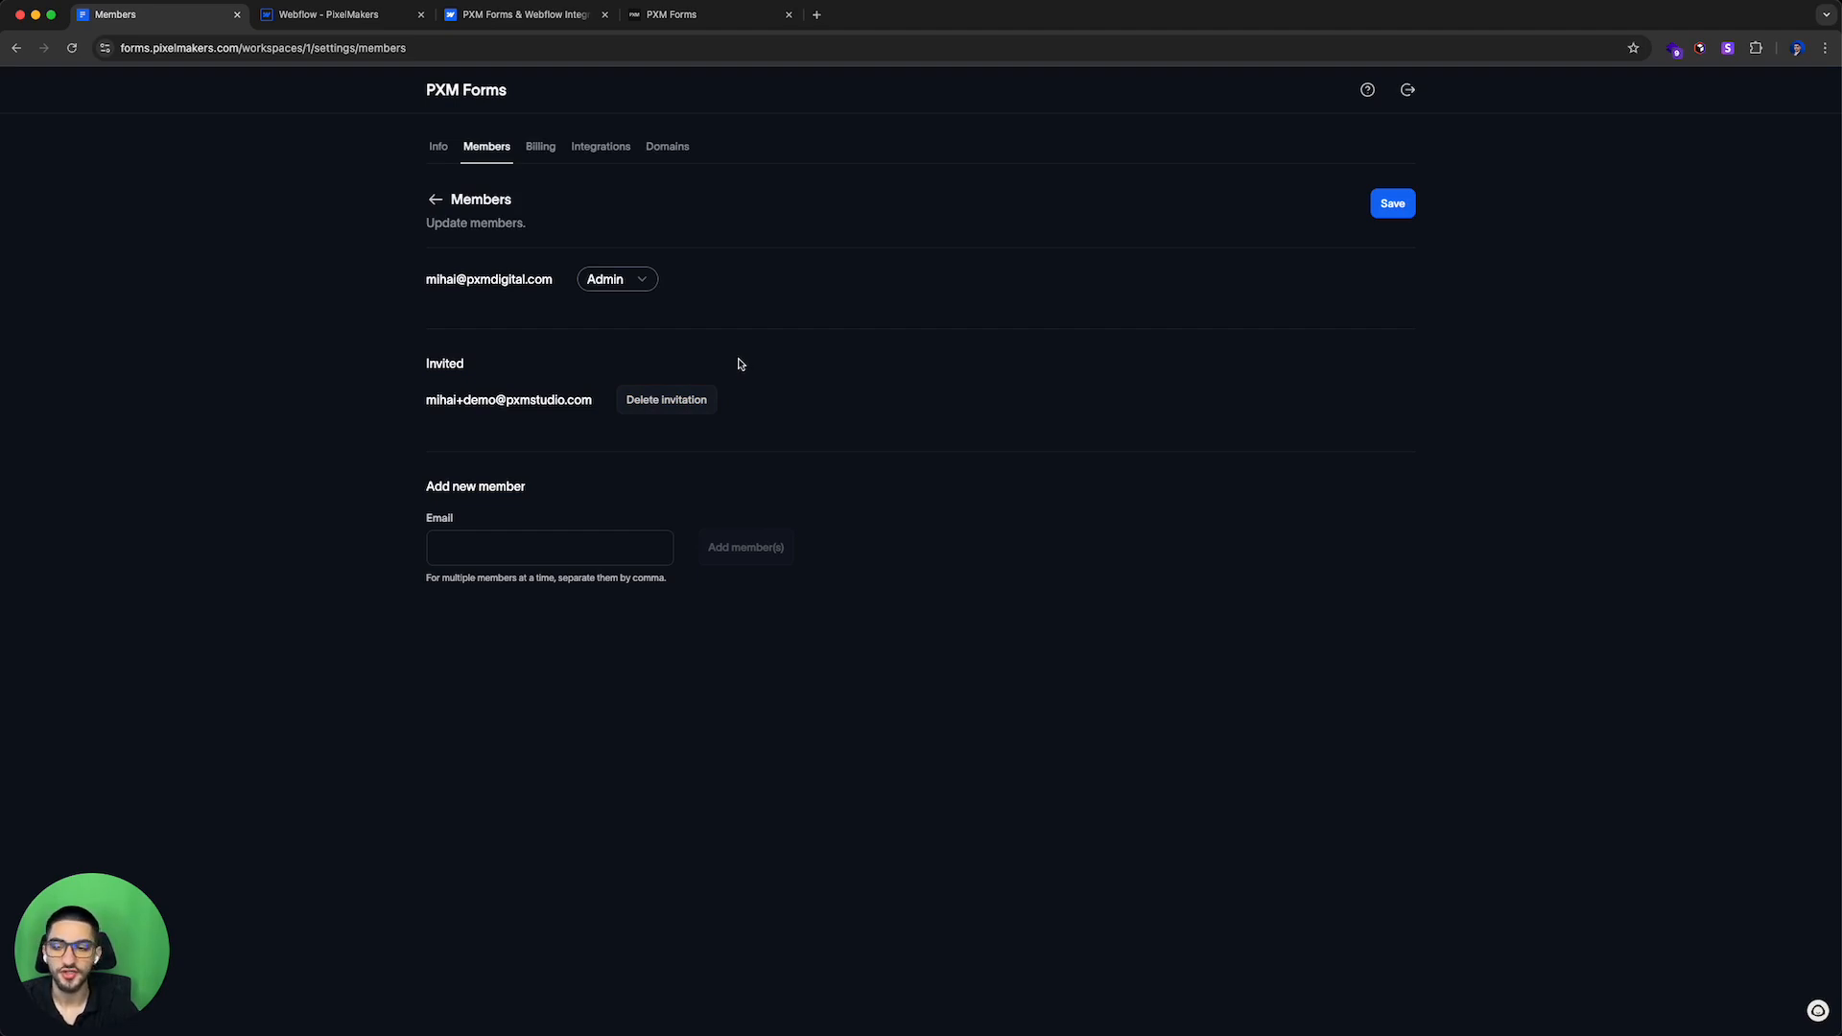
Step: Switch to the Webflow Designer, reposition the PXM Forms app window, and return to the dashboard
click(498, 19)
click(674, 13)
click(331, 14)
drag(1121, 334, 1082, 304)
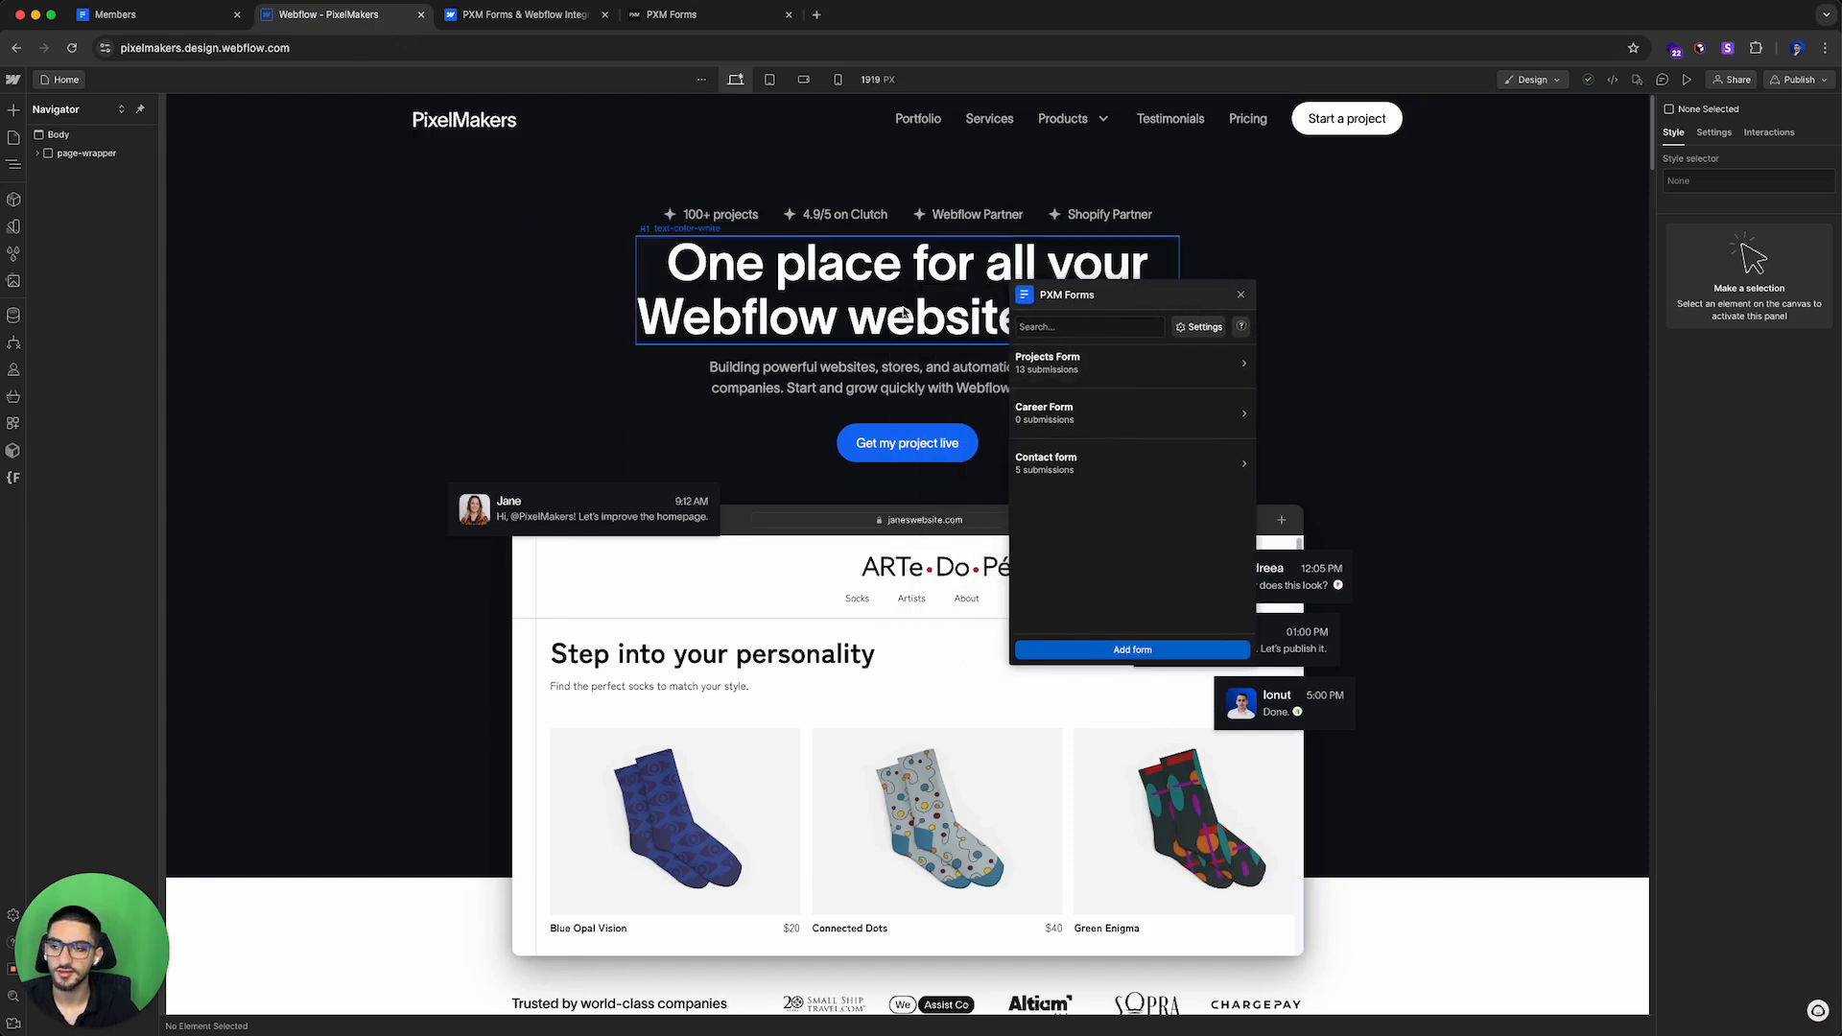
click(176, 28)
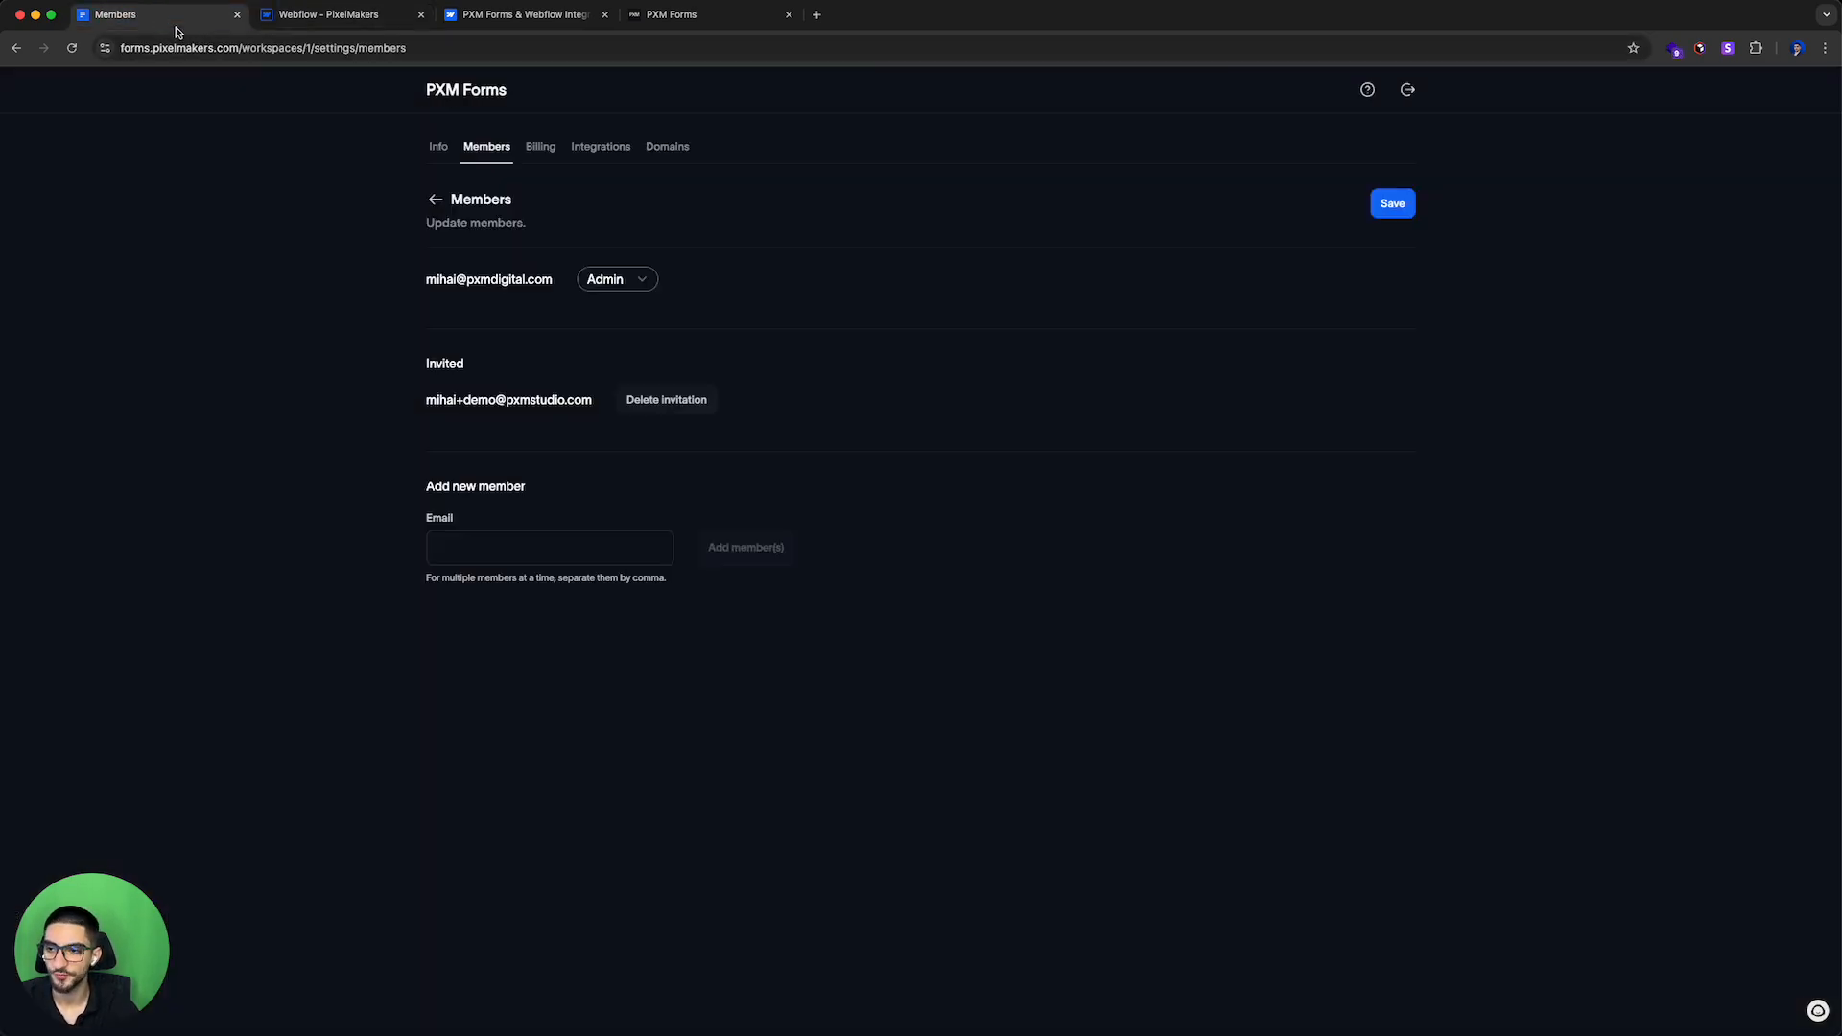
Step: Open the Billing section and highlight the Lite plan's submission limit and custom domain features
click(538, 148)
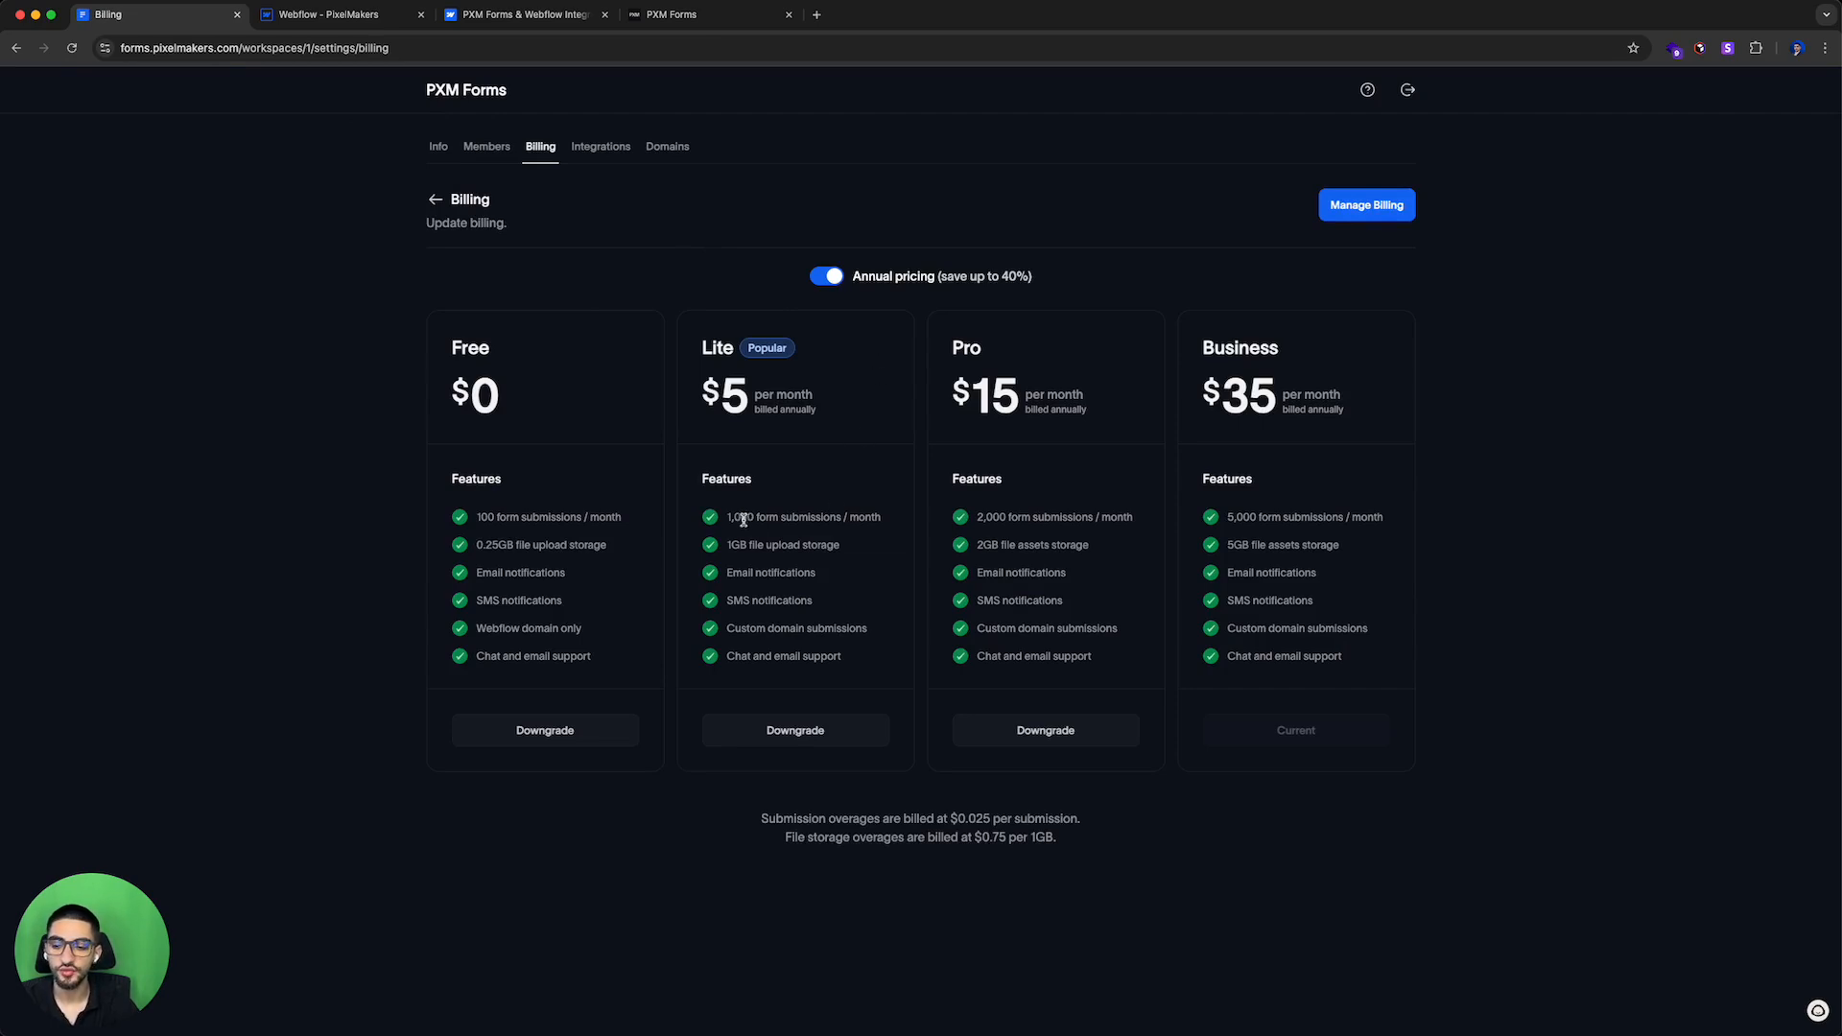
drag(729, 518, 882, 532)
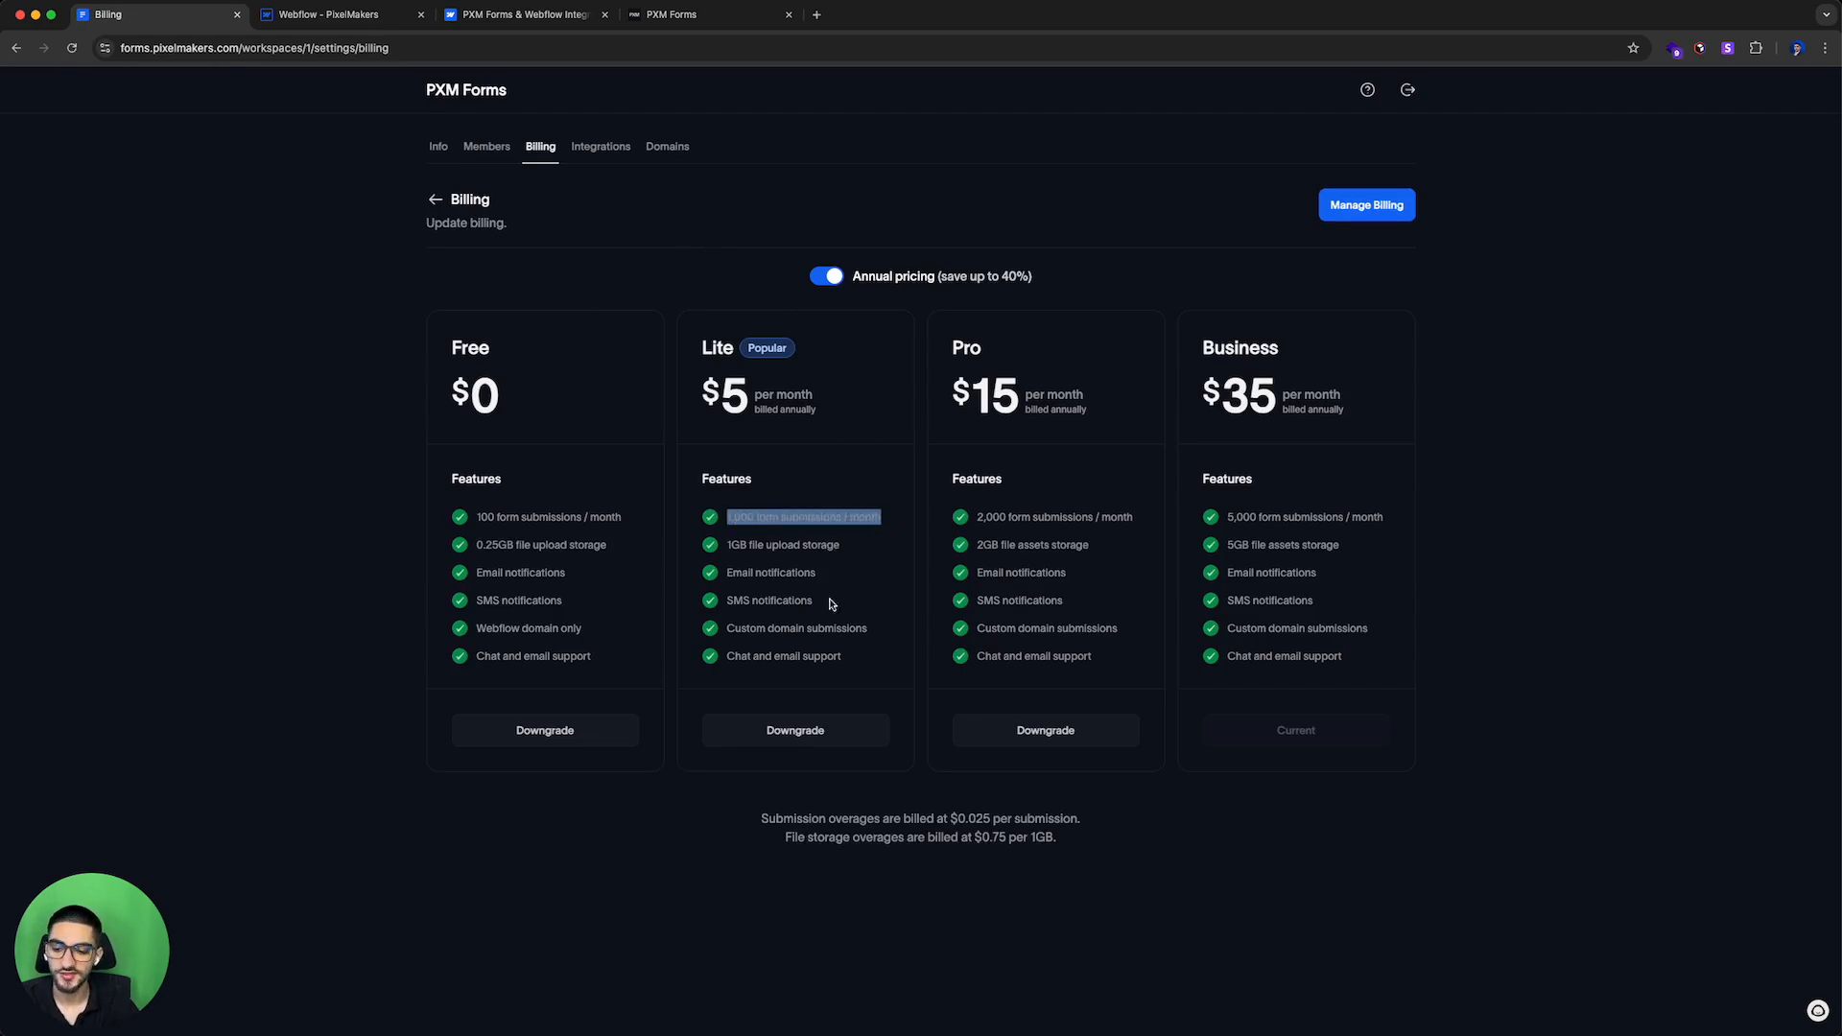
drag(729, 630, 873, 631)
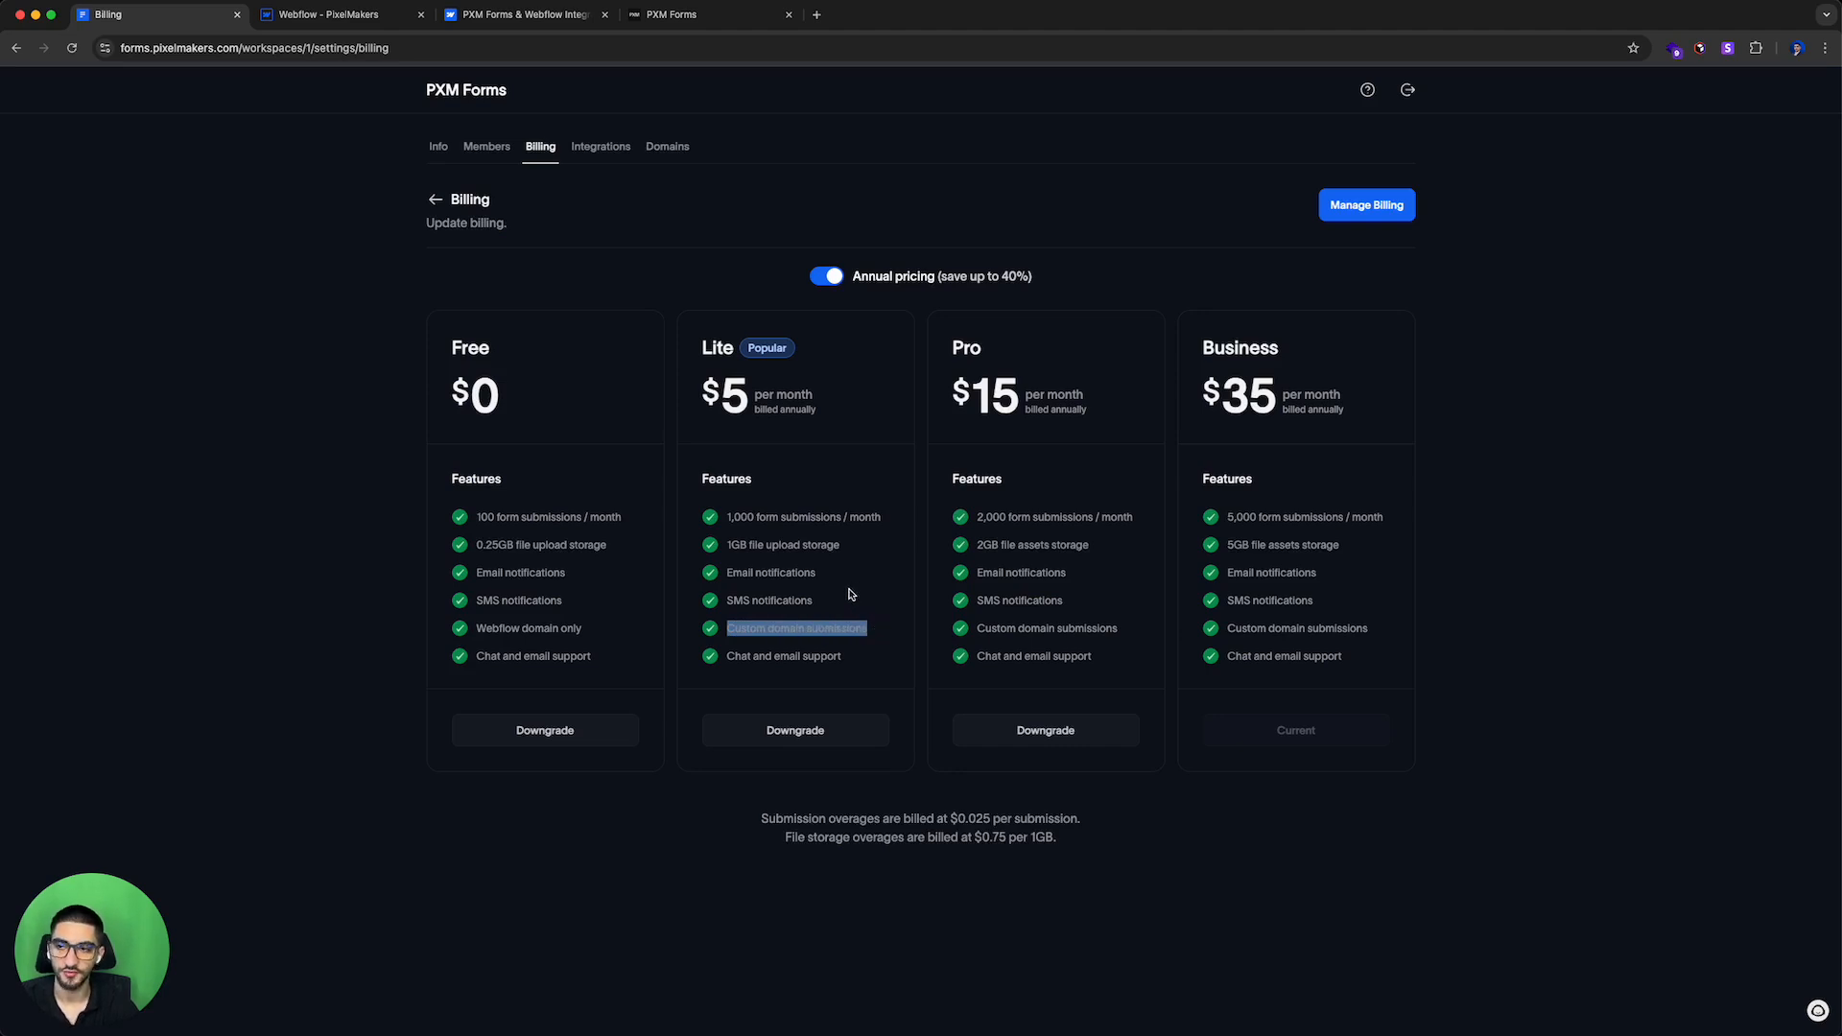
Step: Open the Designer's publish destinations panel, then return to the Billing page
key(ctrl+Tab)
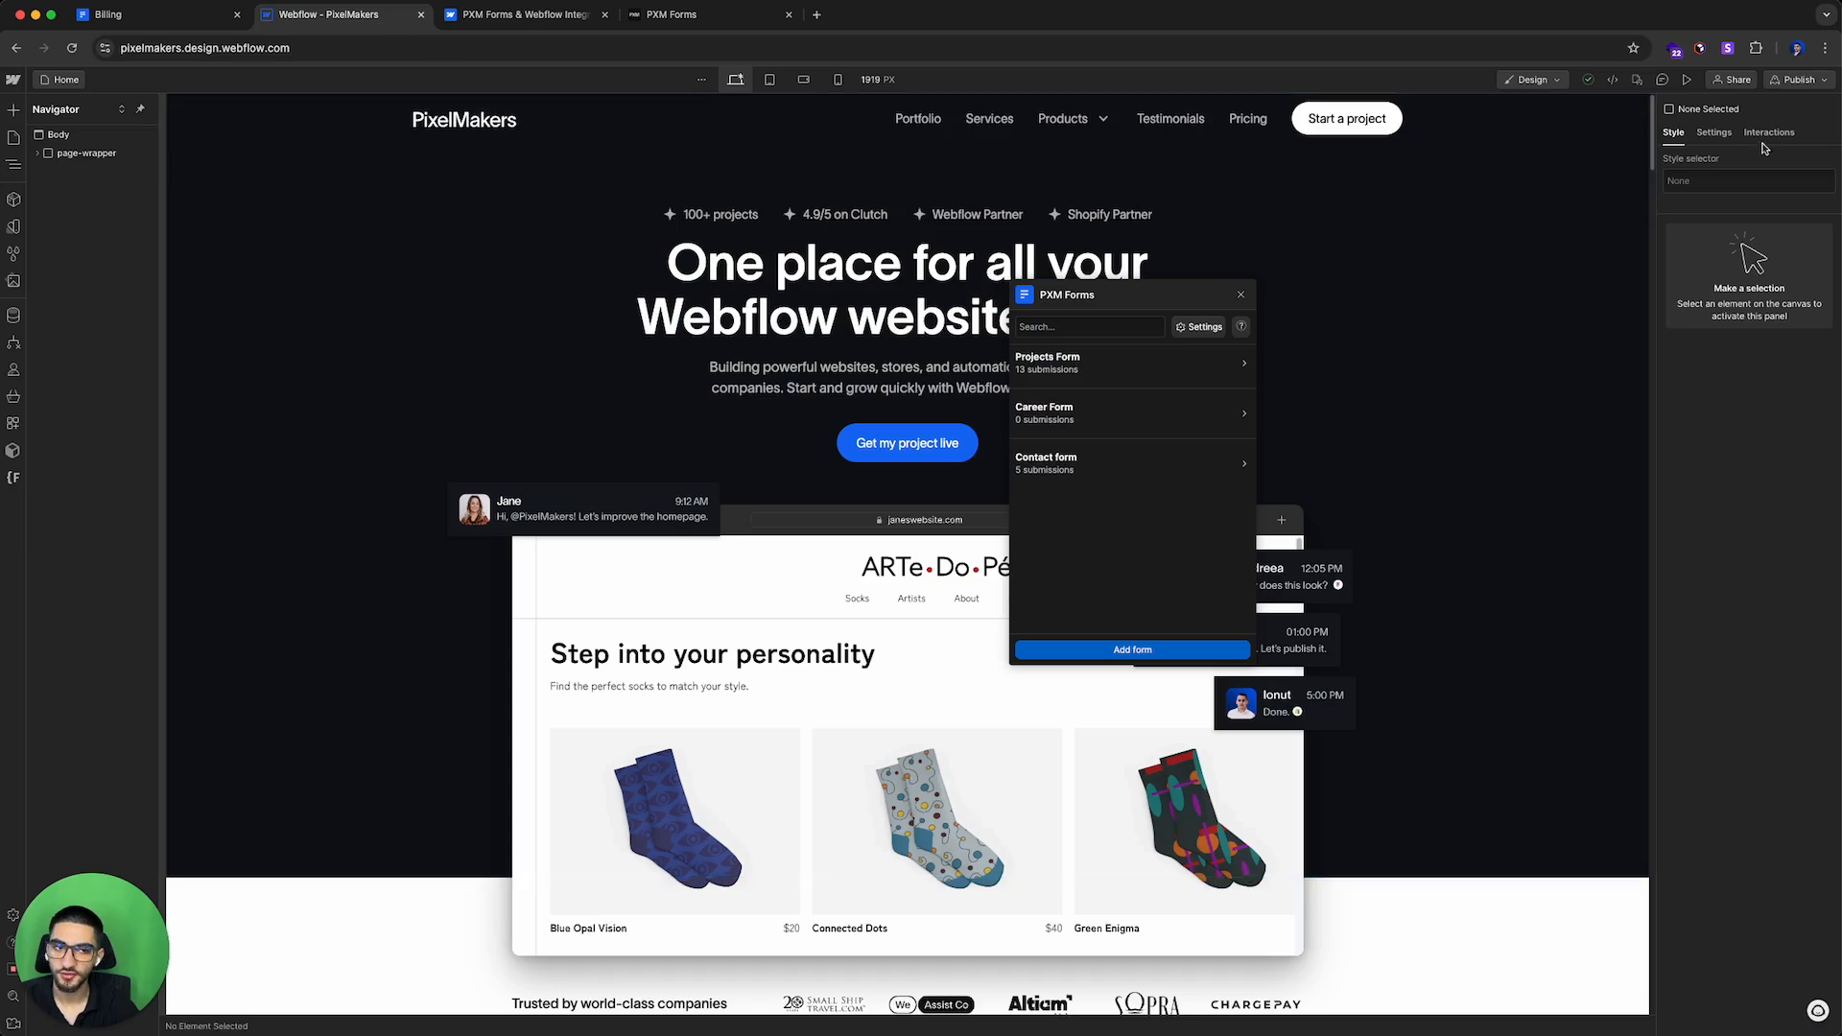
click(1798, 79)
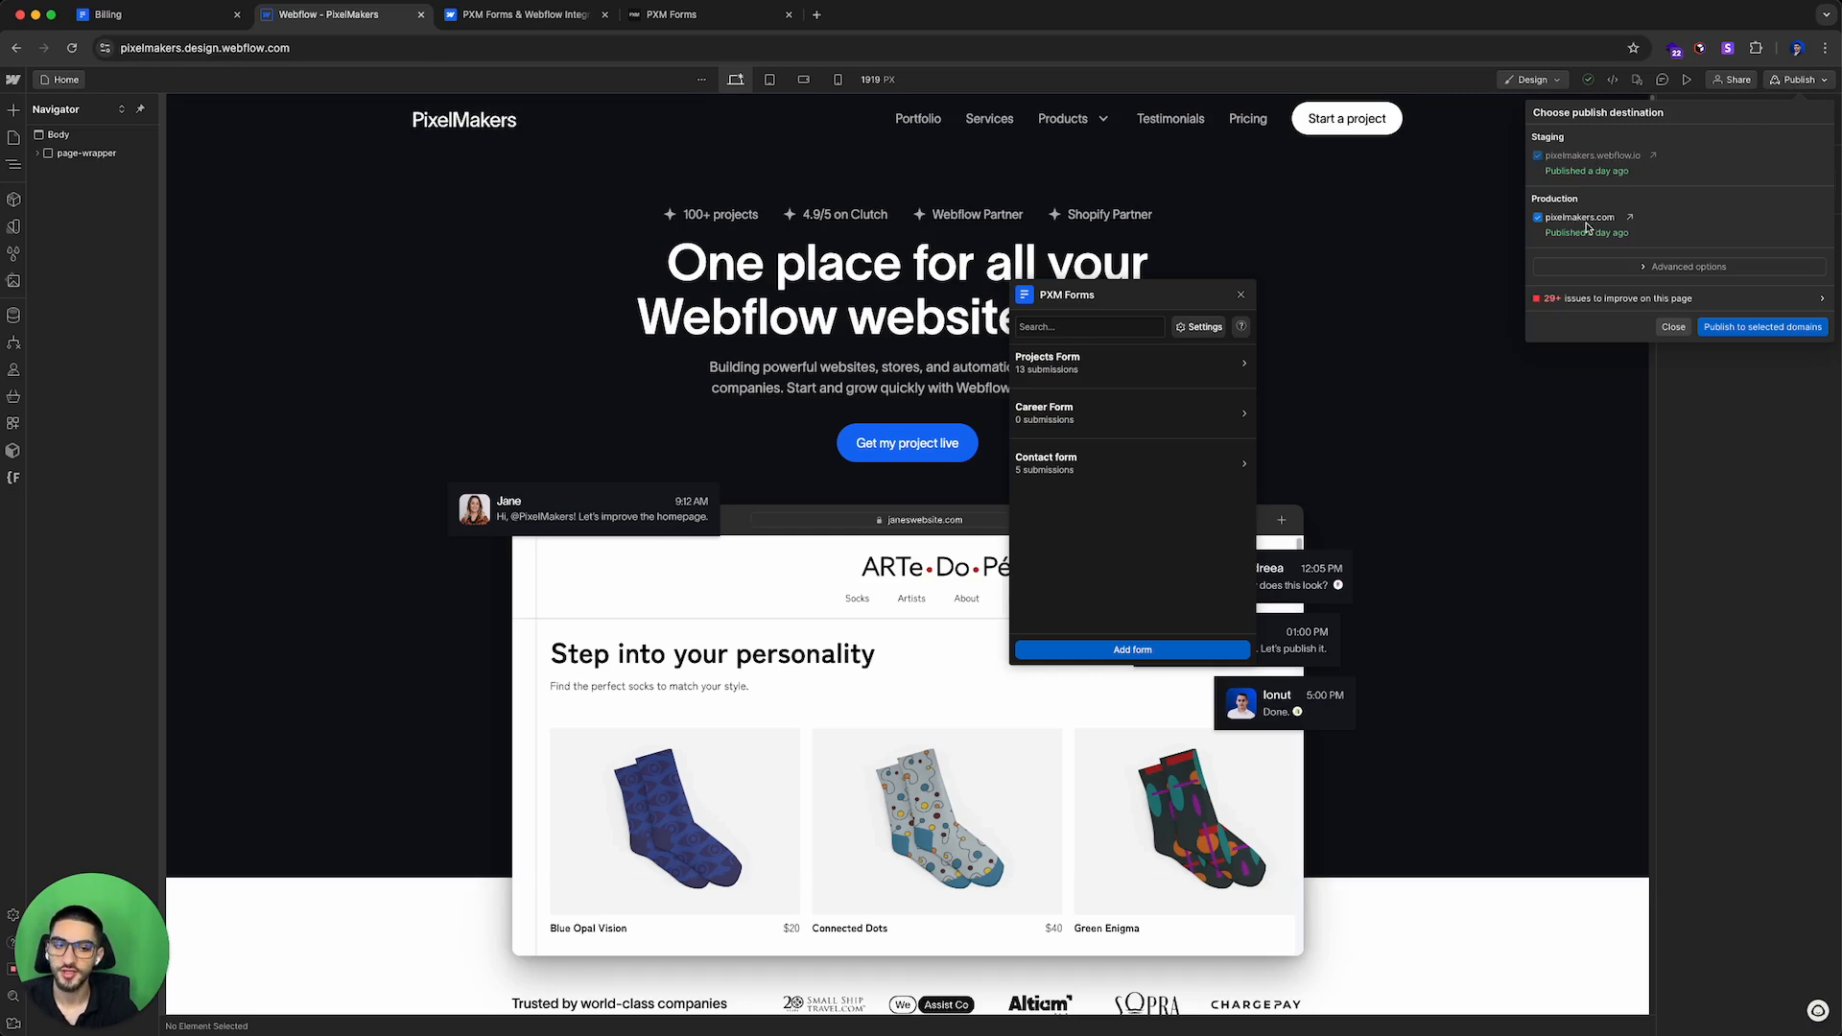
click(219, 23)
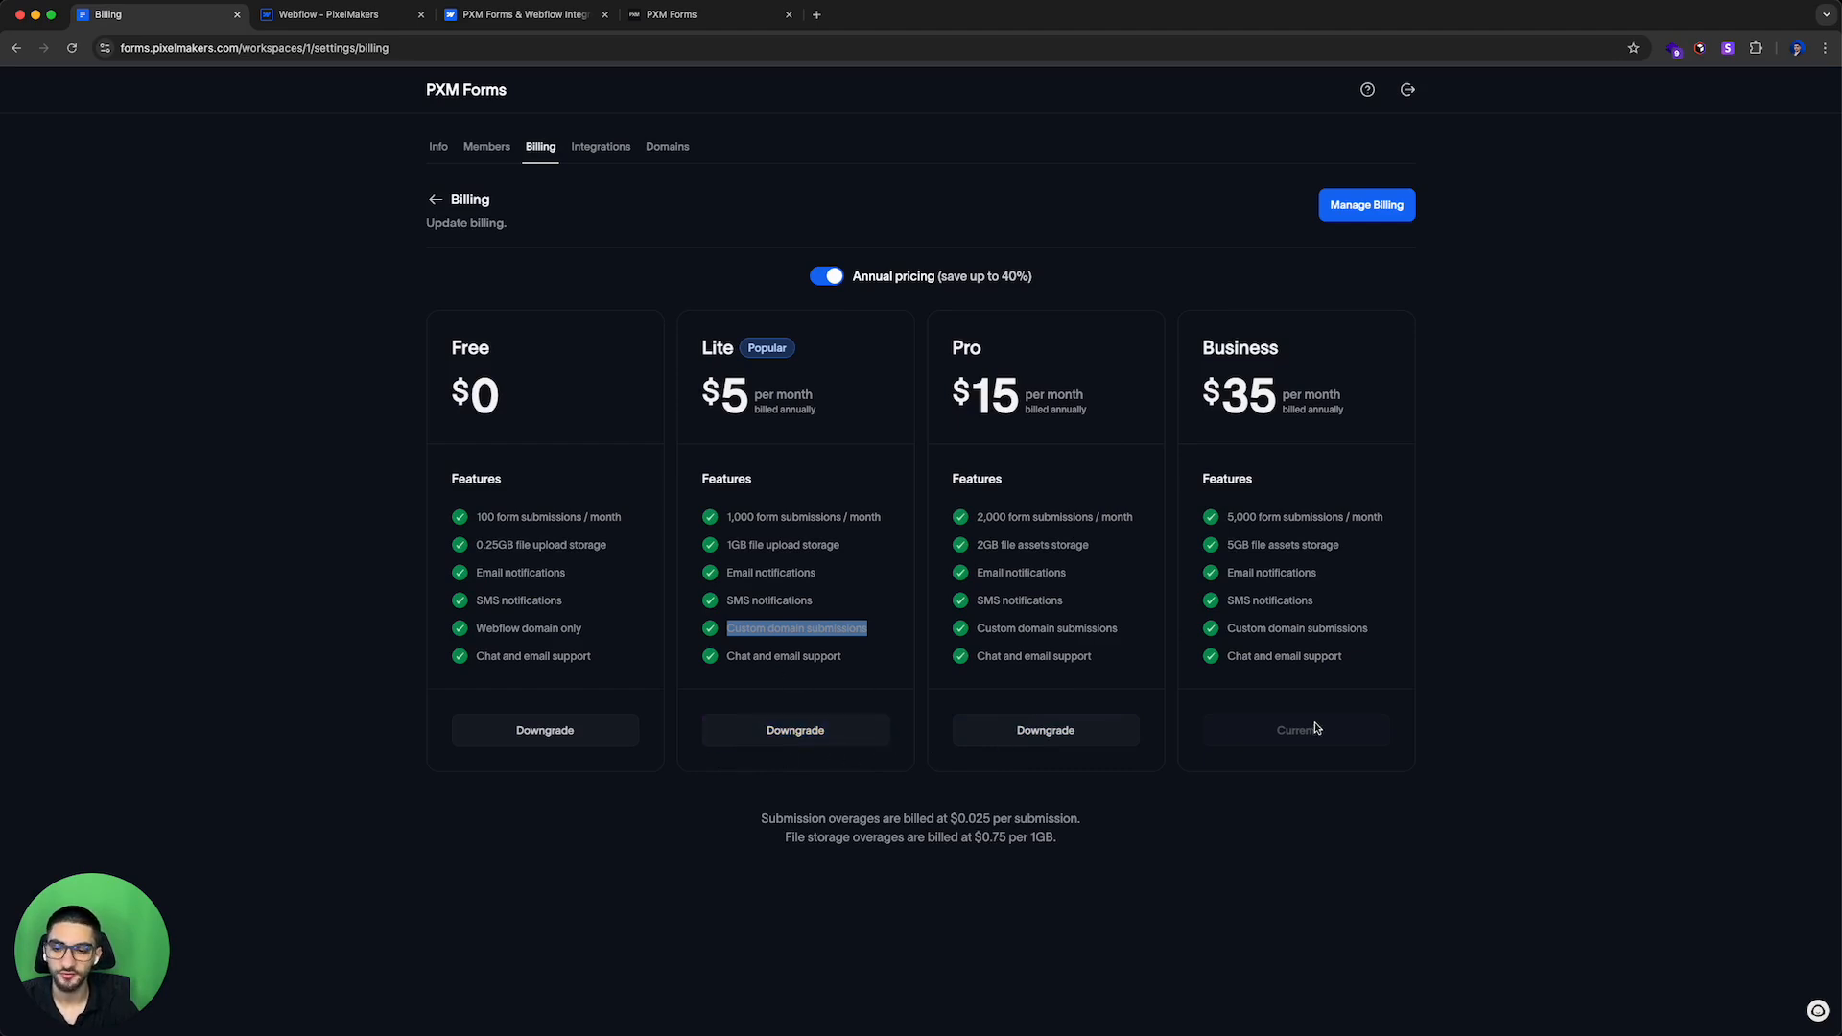
Step: Turn off Annual pricing to show the monthly plan prices
click(835, 278)
click(835, 278)
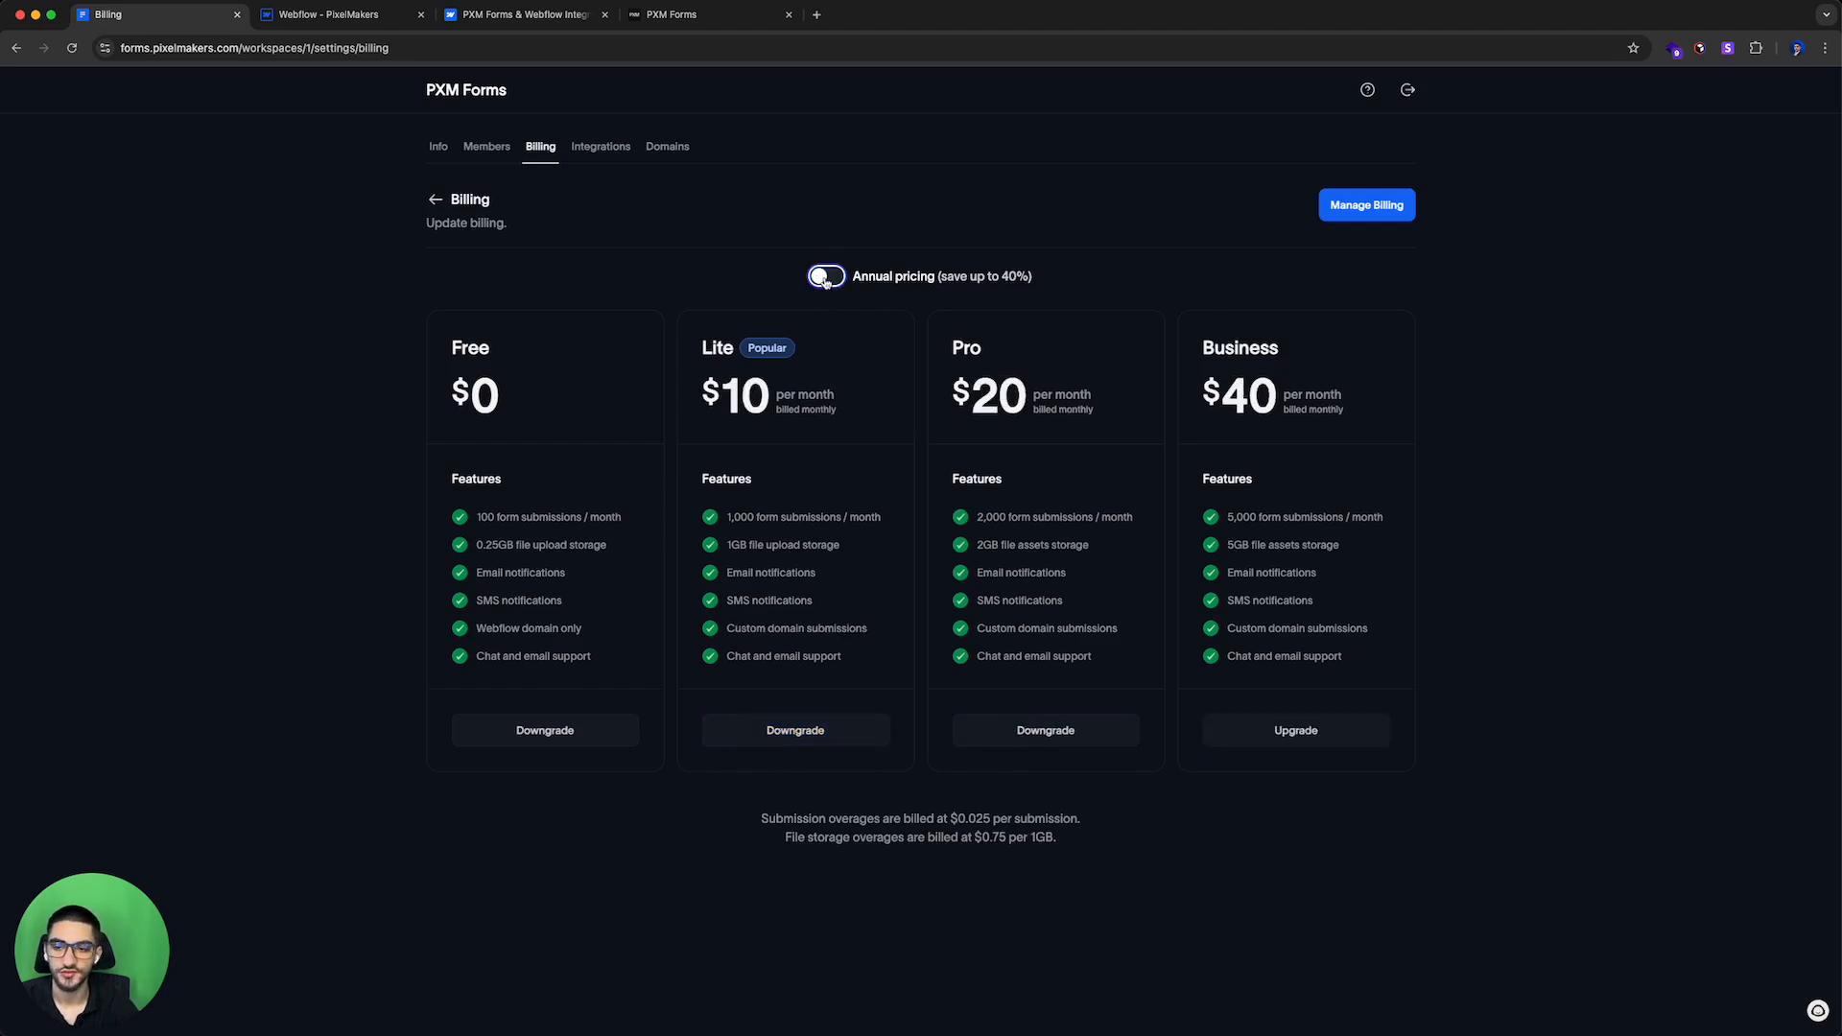
Step: Re-enable annual pricing and open the workspace's Integrations settings
click(826, 278)
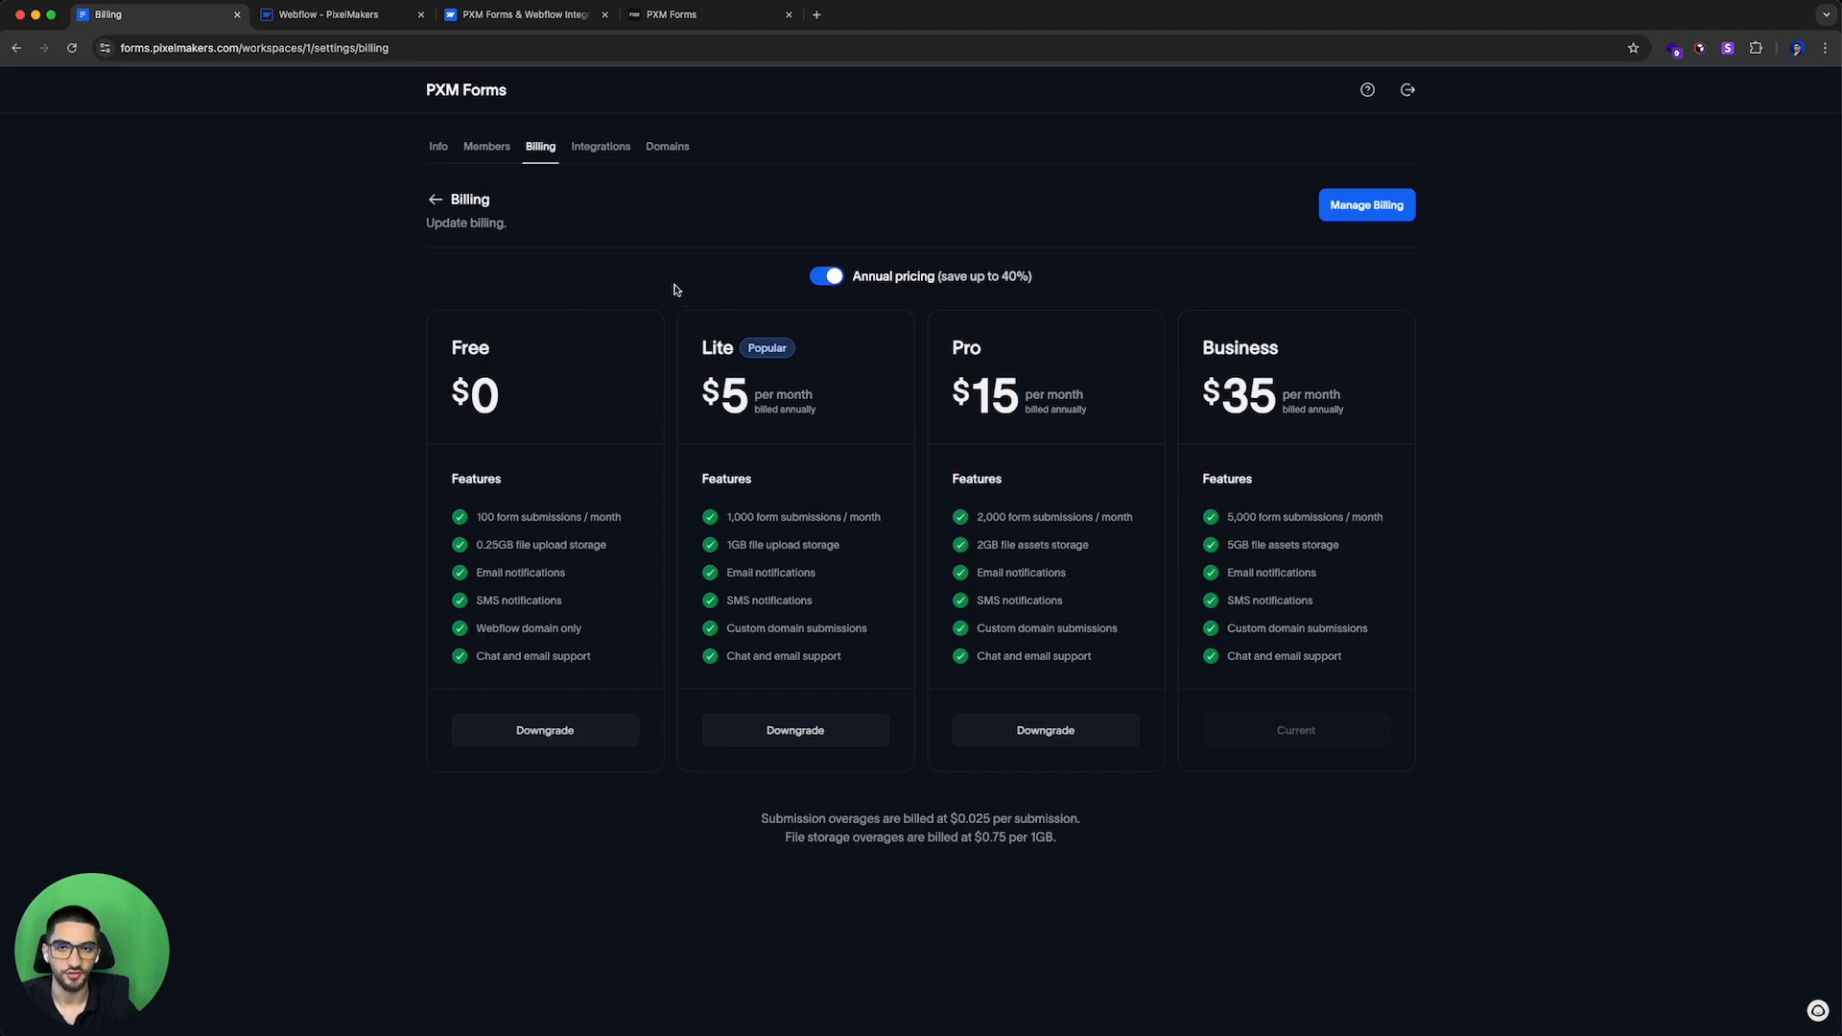
click(600, 147)
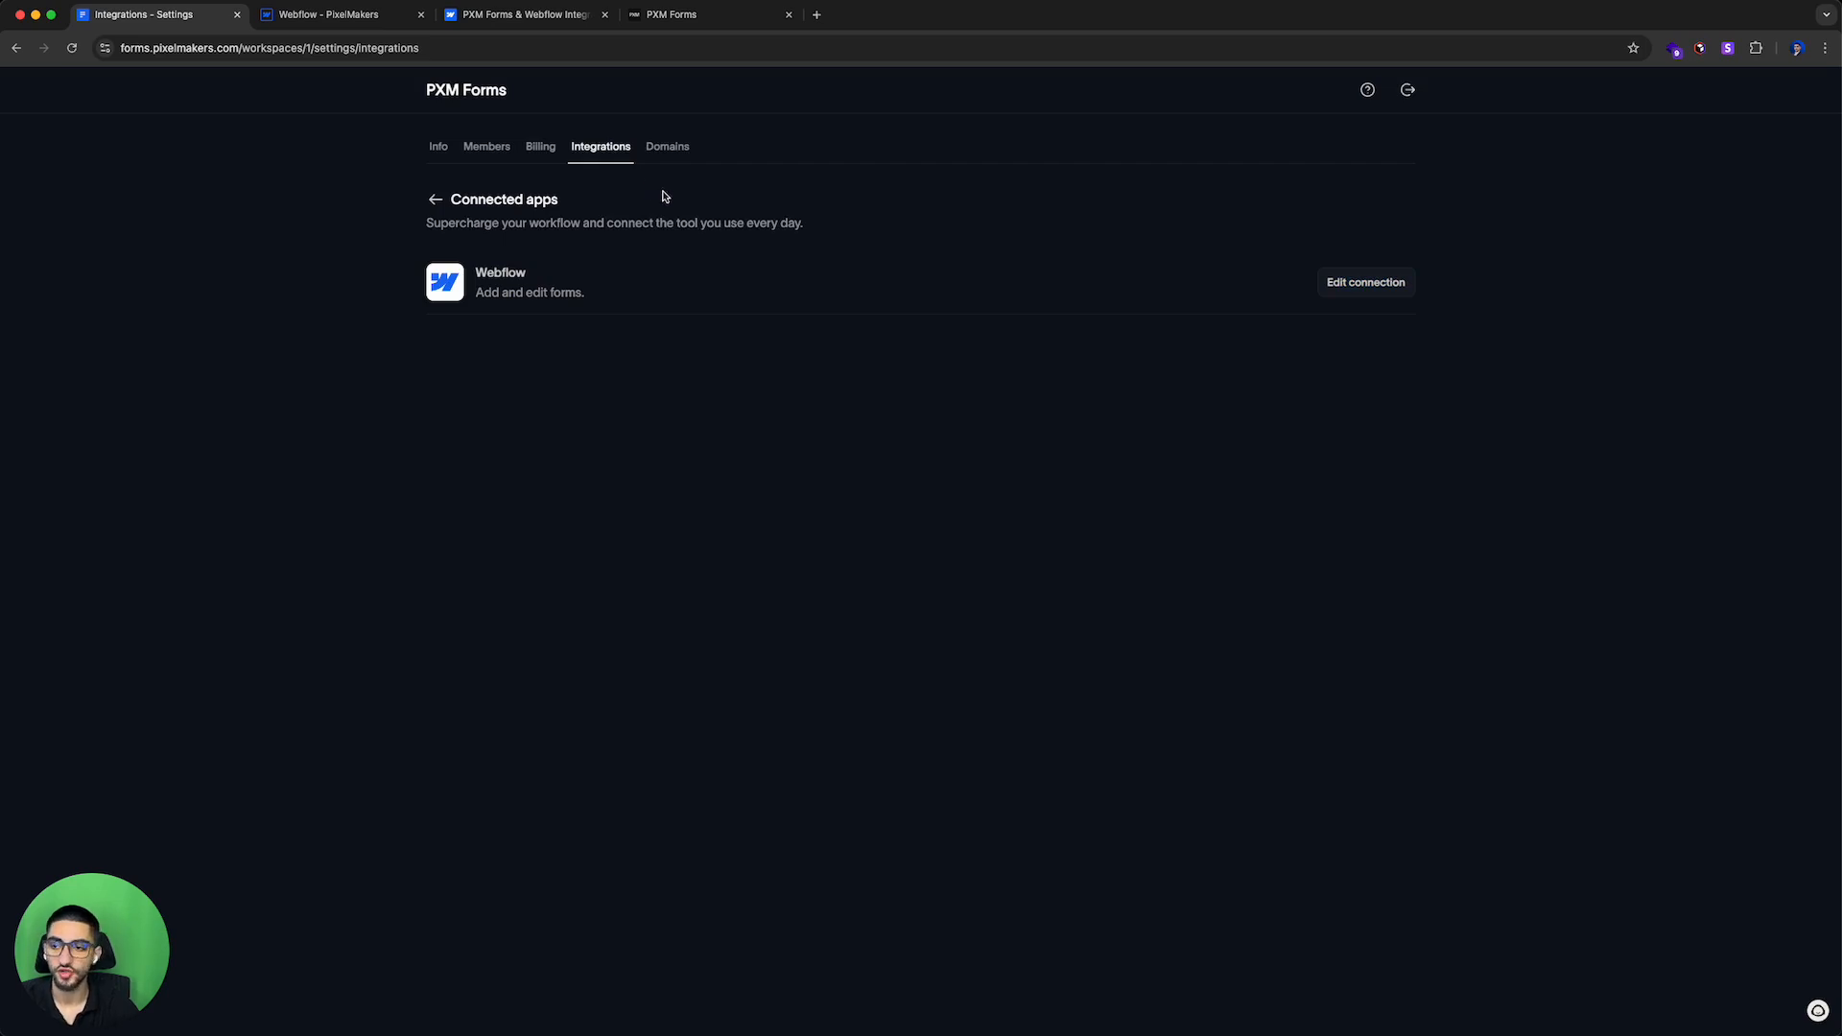
Step: Open the Custom Domains settings and compare them with the Domains section of the PXM Forms app in the Designer
click(674, 153)
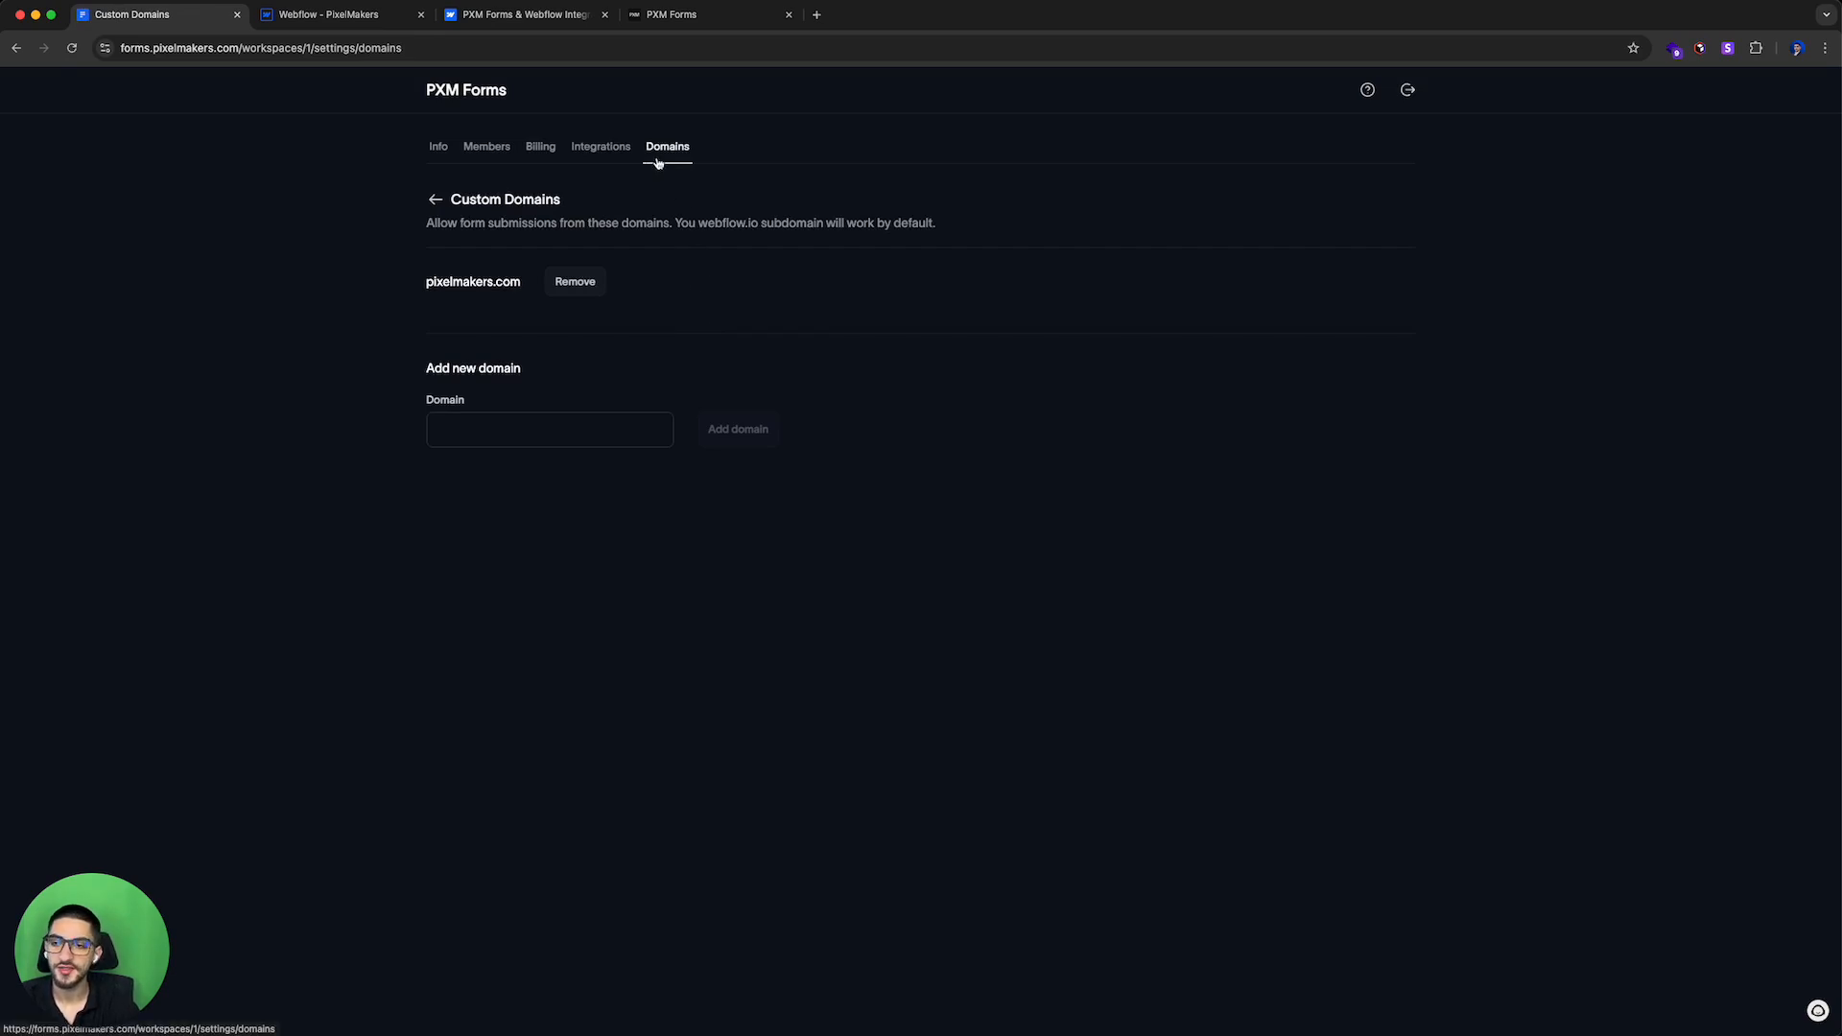
click(479, 18)
click(340, 17)
click(1200, 328)
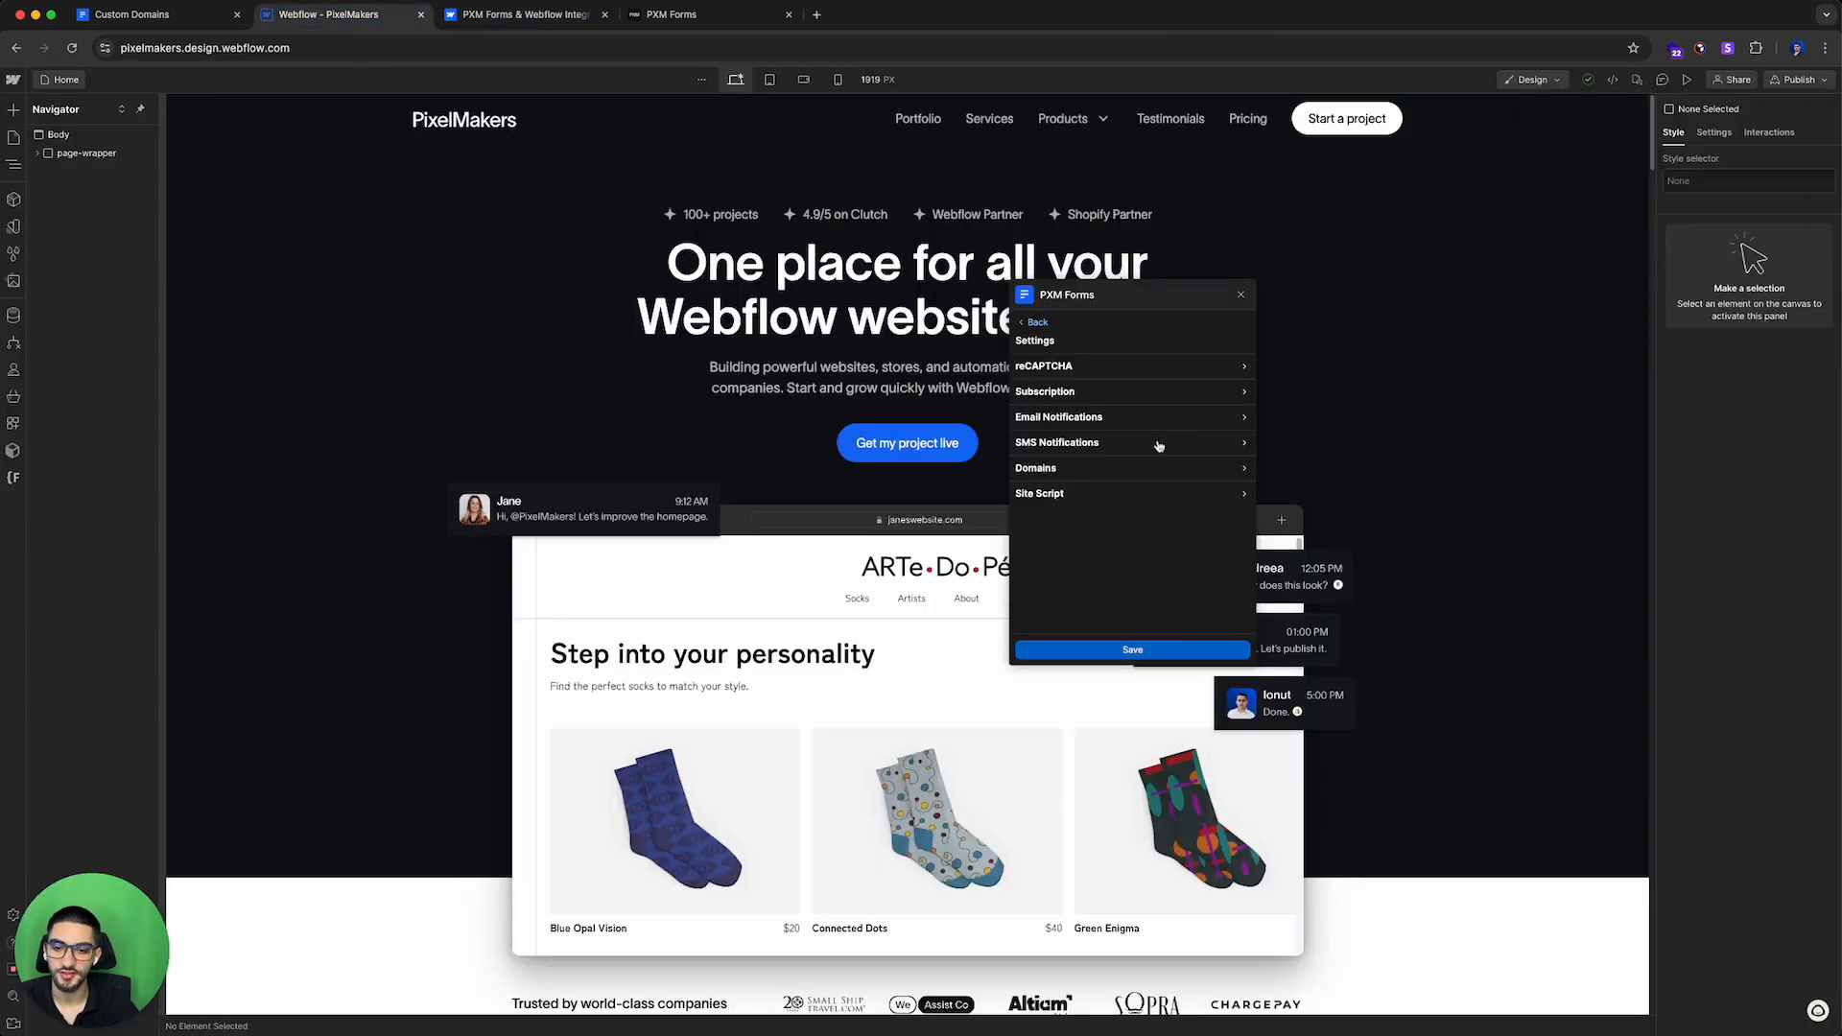
click(1058, 469)
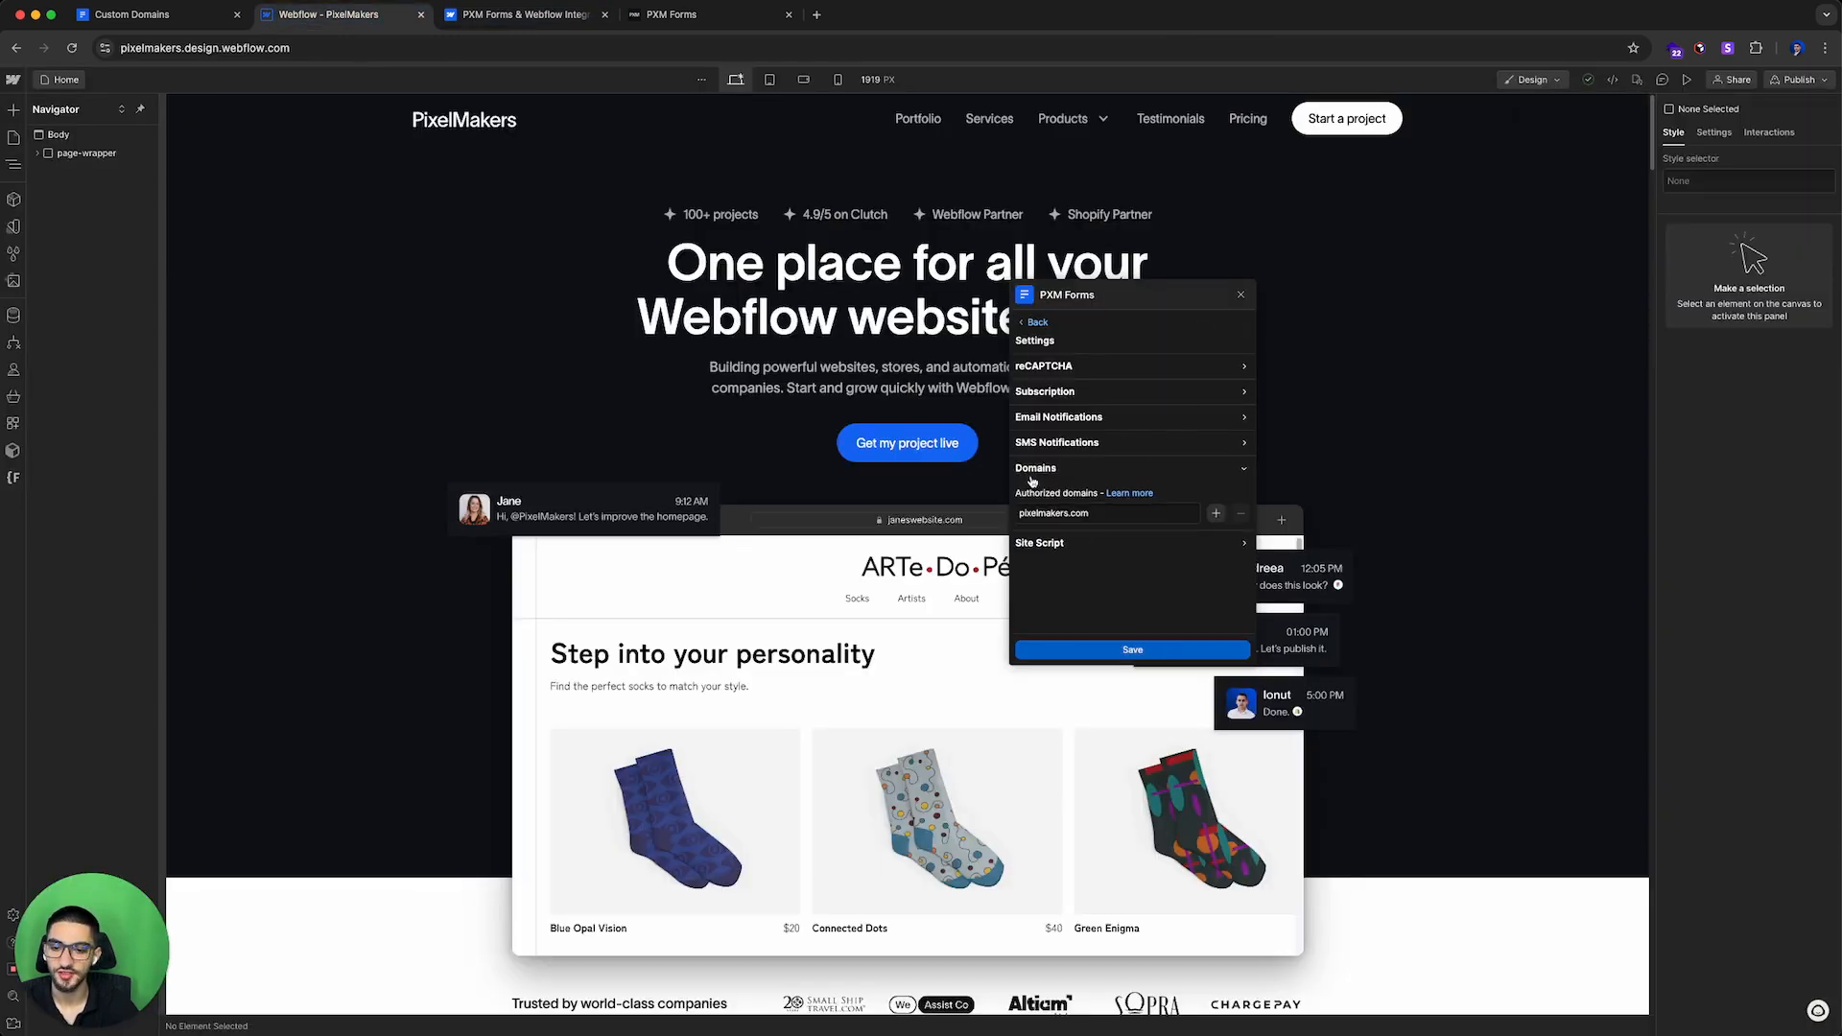
click(153, 14)
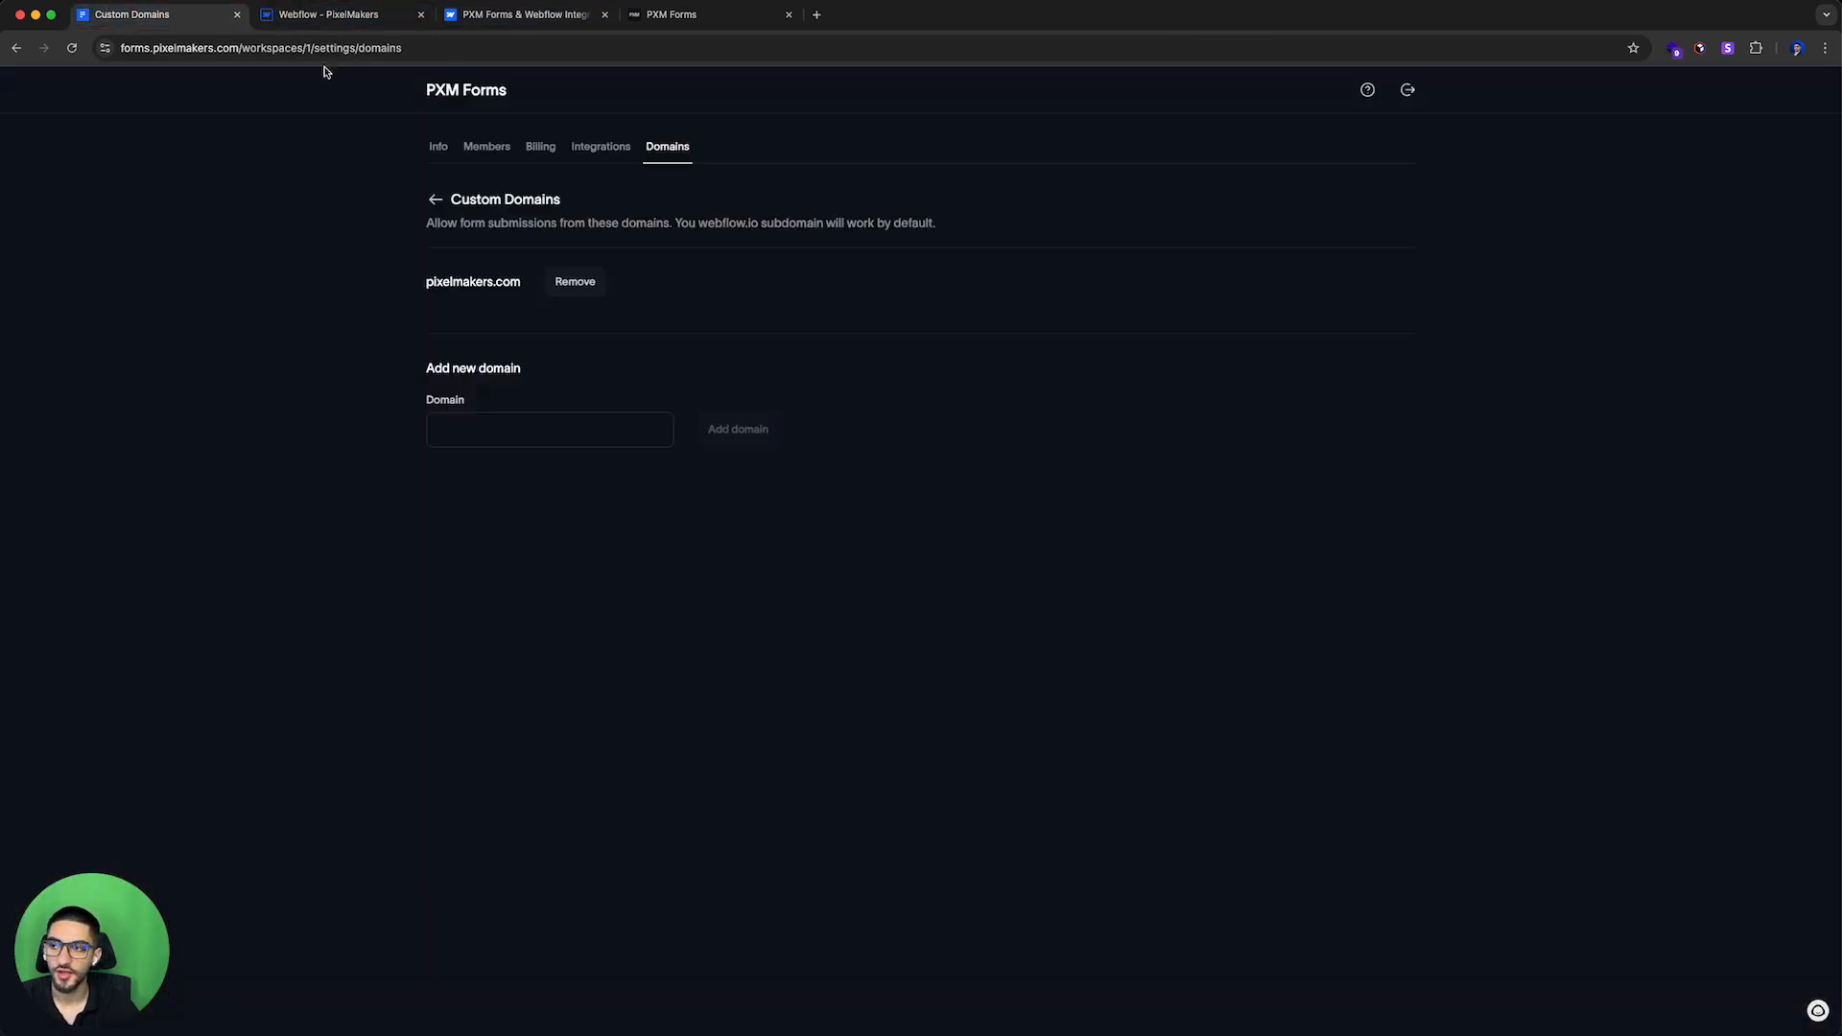
Step: Open the Billing settings and highlight the Lite plan's custom domain submissions feature
click(540, 148)
drag(870, 629, 755, 628)
click(786, 624)
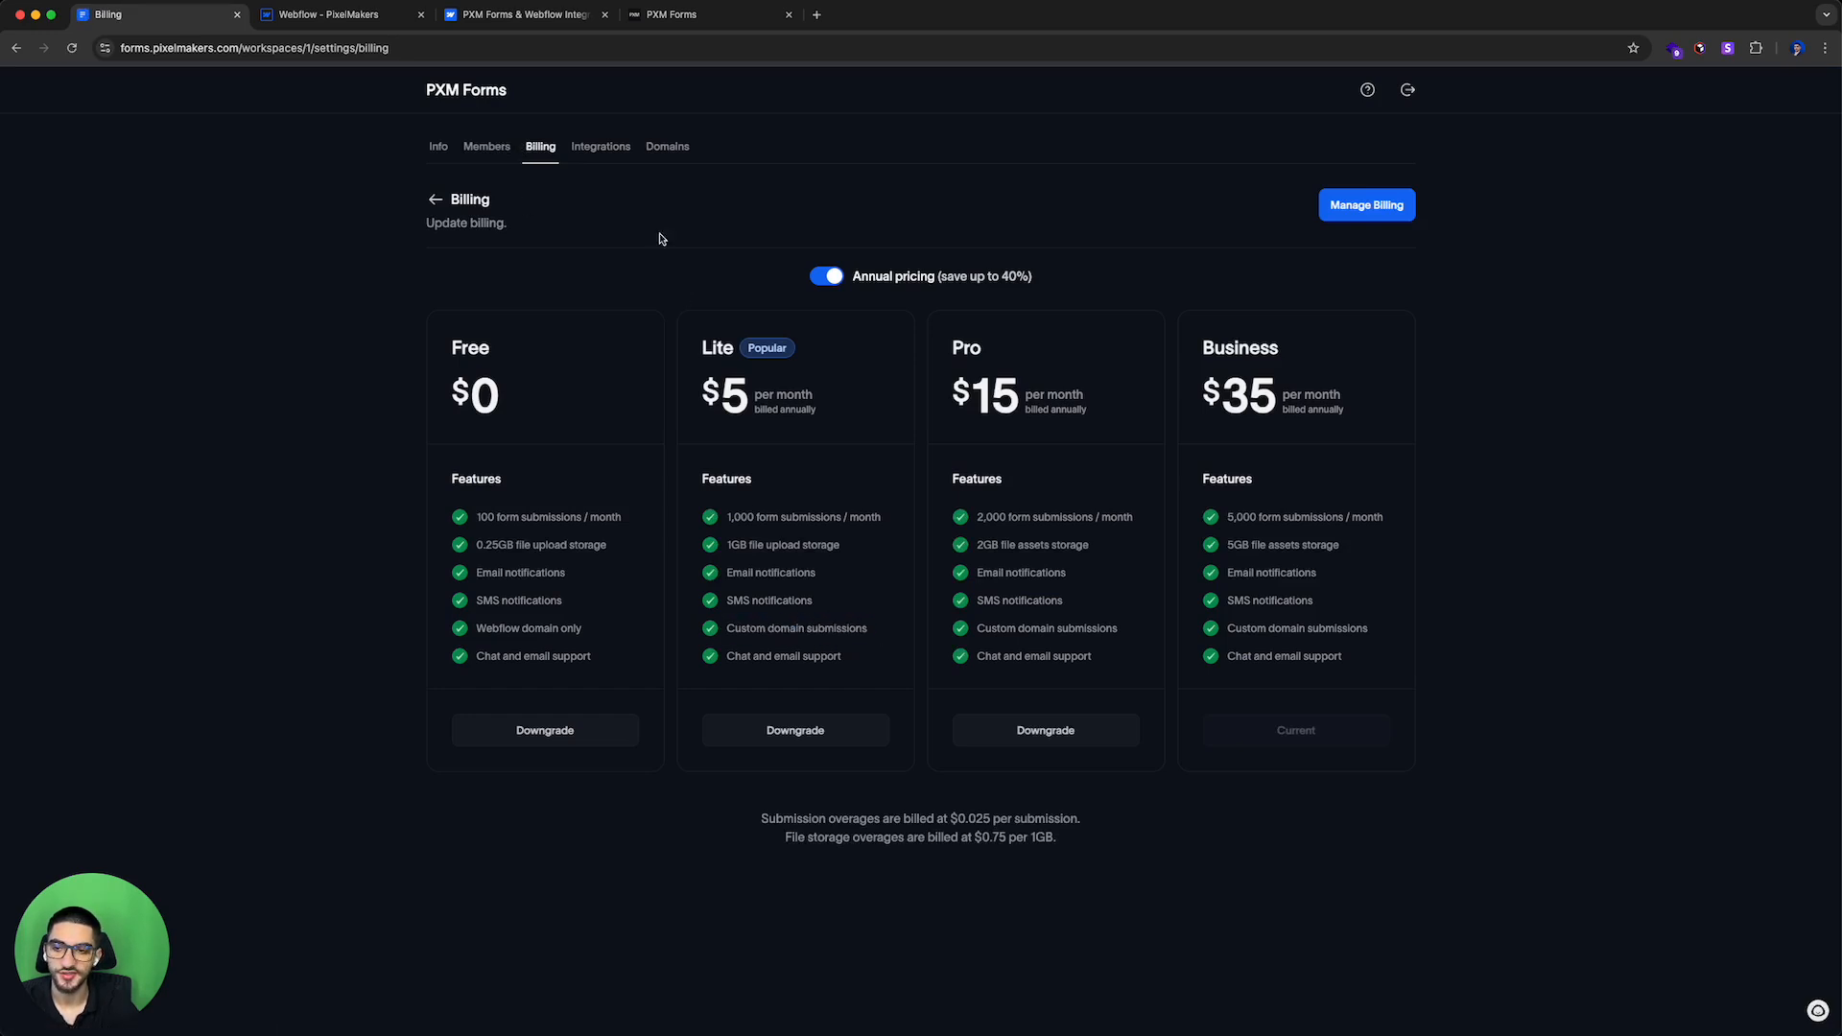
Step: Open the Custom Domains settings and point out the authorized pixelmakers.com domain and the new domain field
click(669, 149)
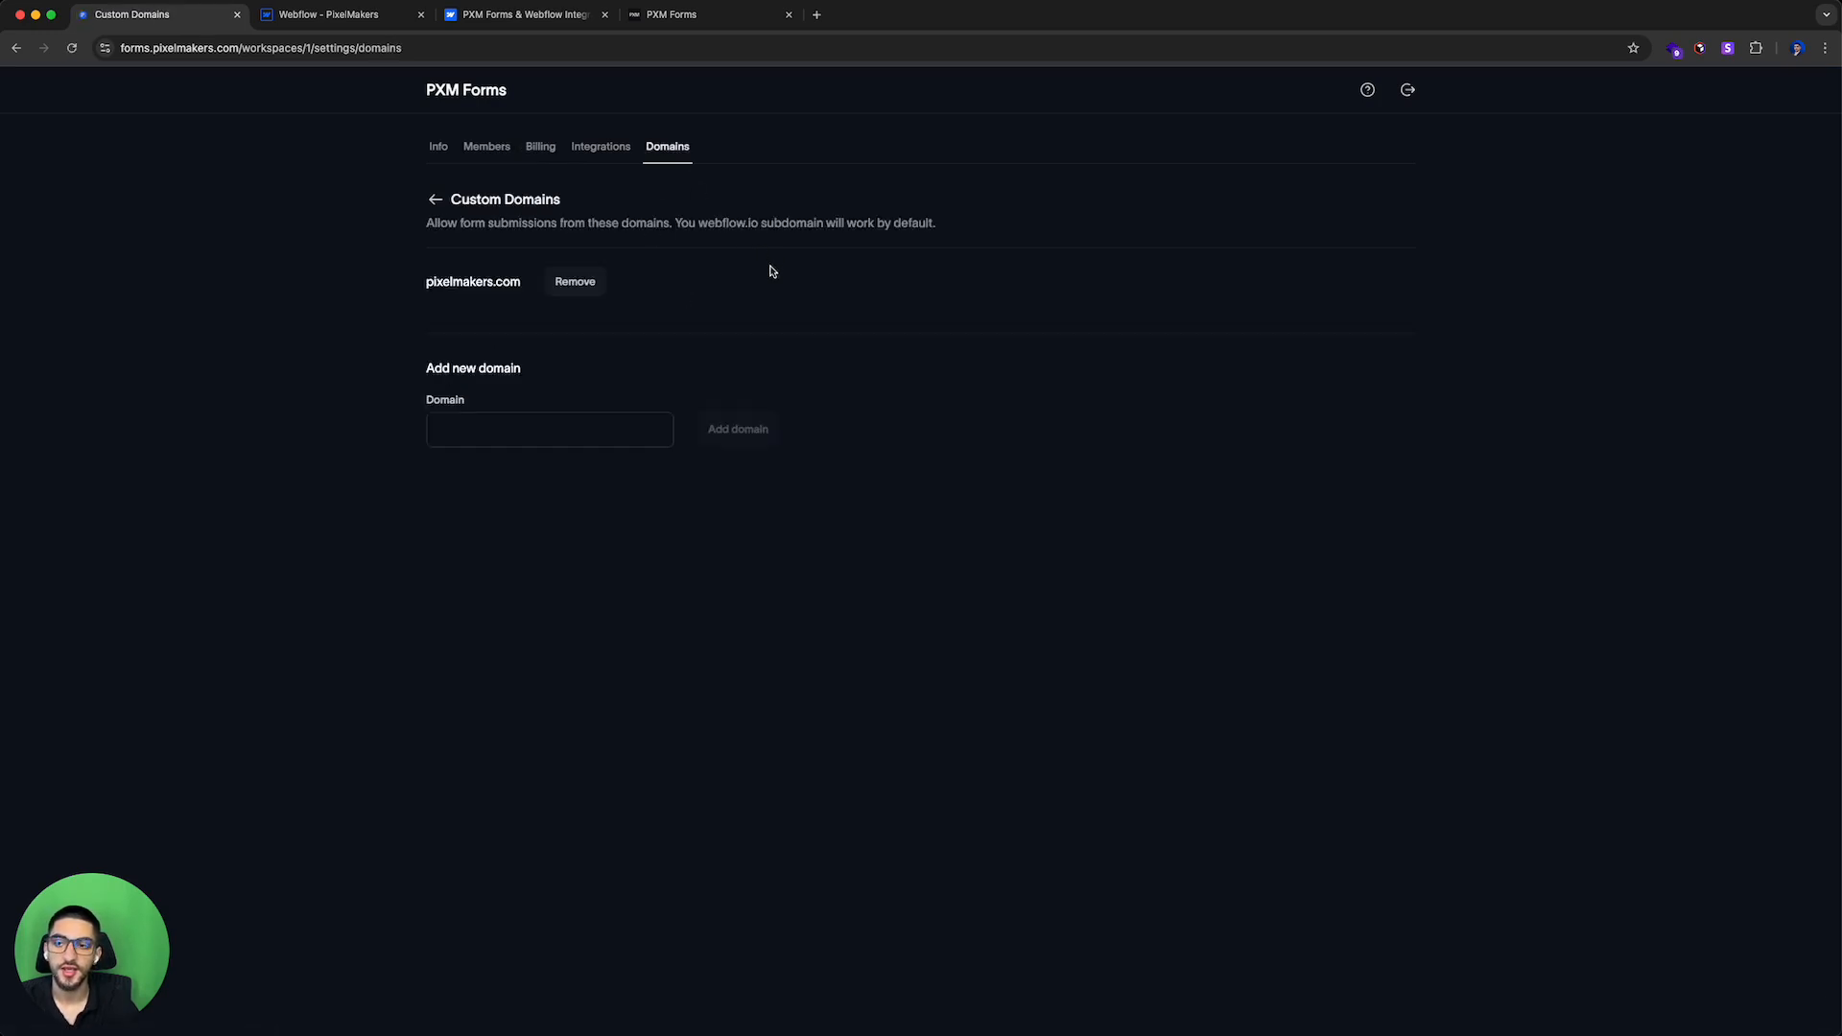
click(558, 419)
click(570, 397)
click(564, 415)
click(582, 387)
drag(428, 283, 527, 336)
click(529, 339)
click(545, 414)
Step: Enter google.com in the new domain field, then clear it
text(google.com)
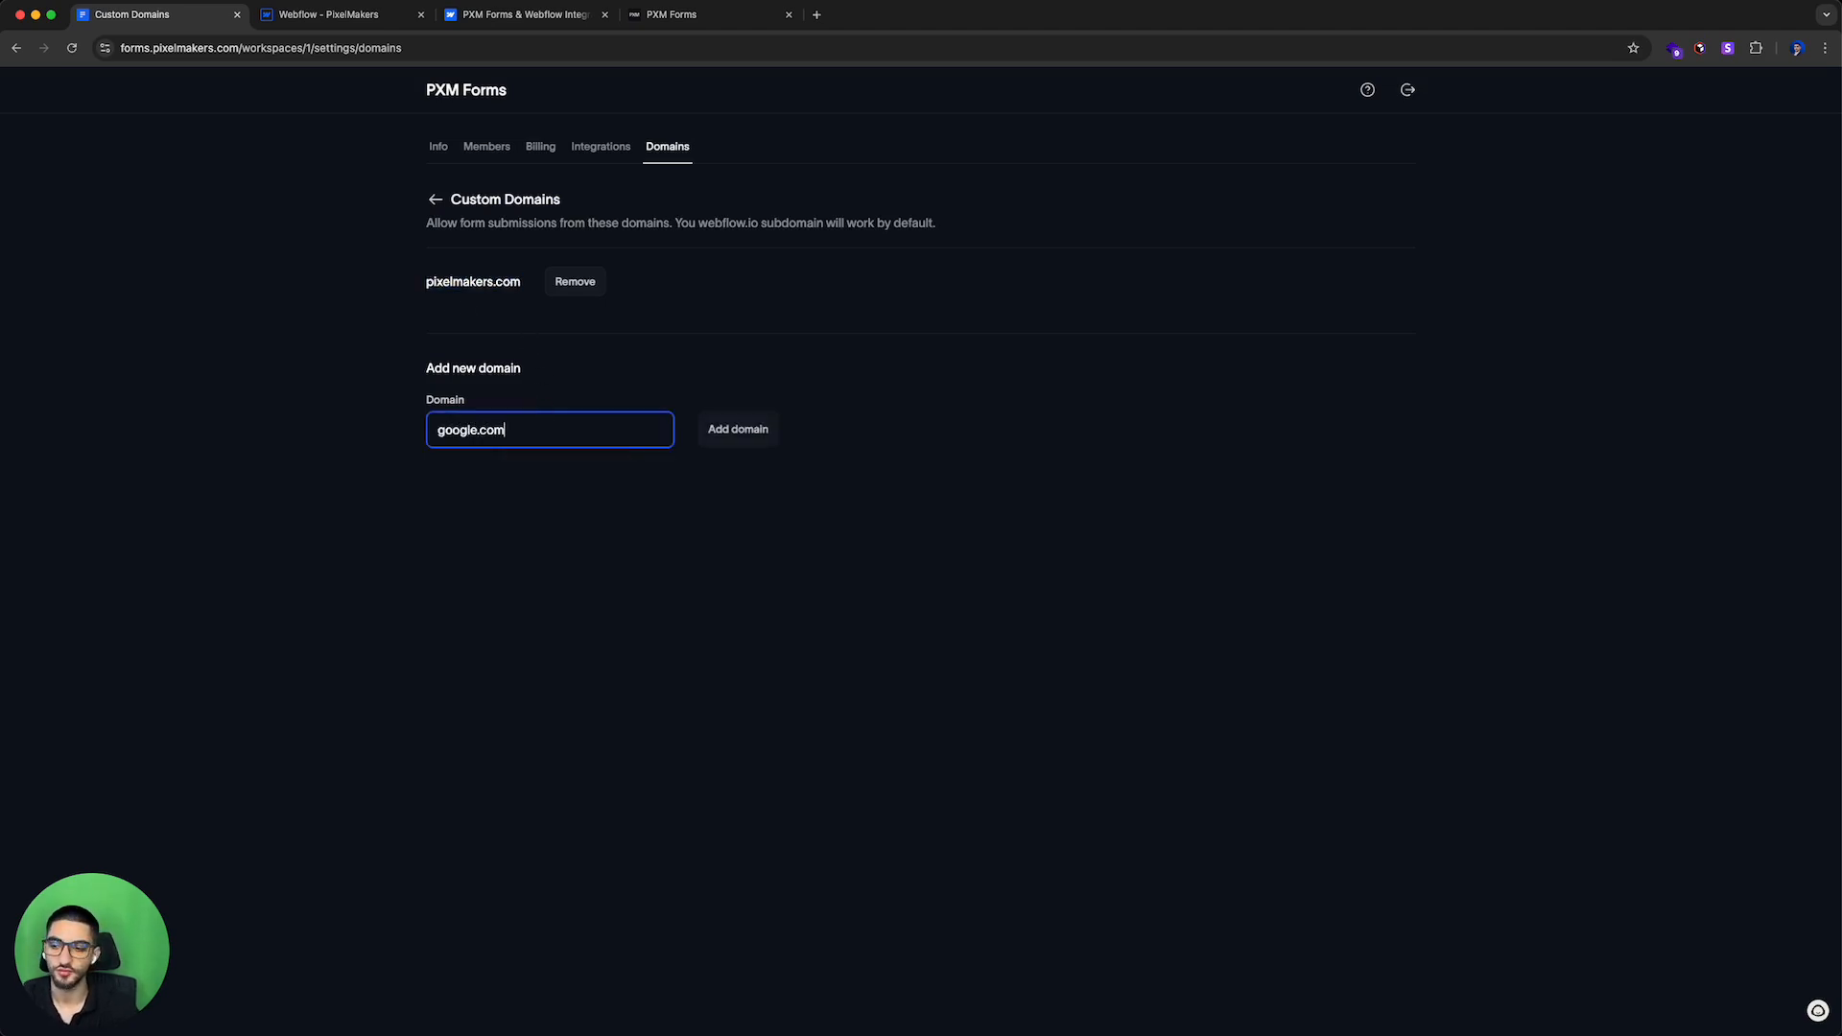
drag(522, 431, 403, 436)
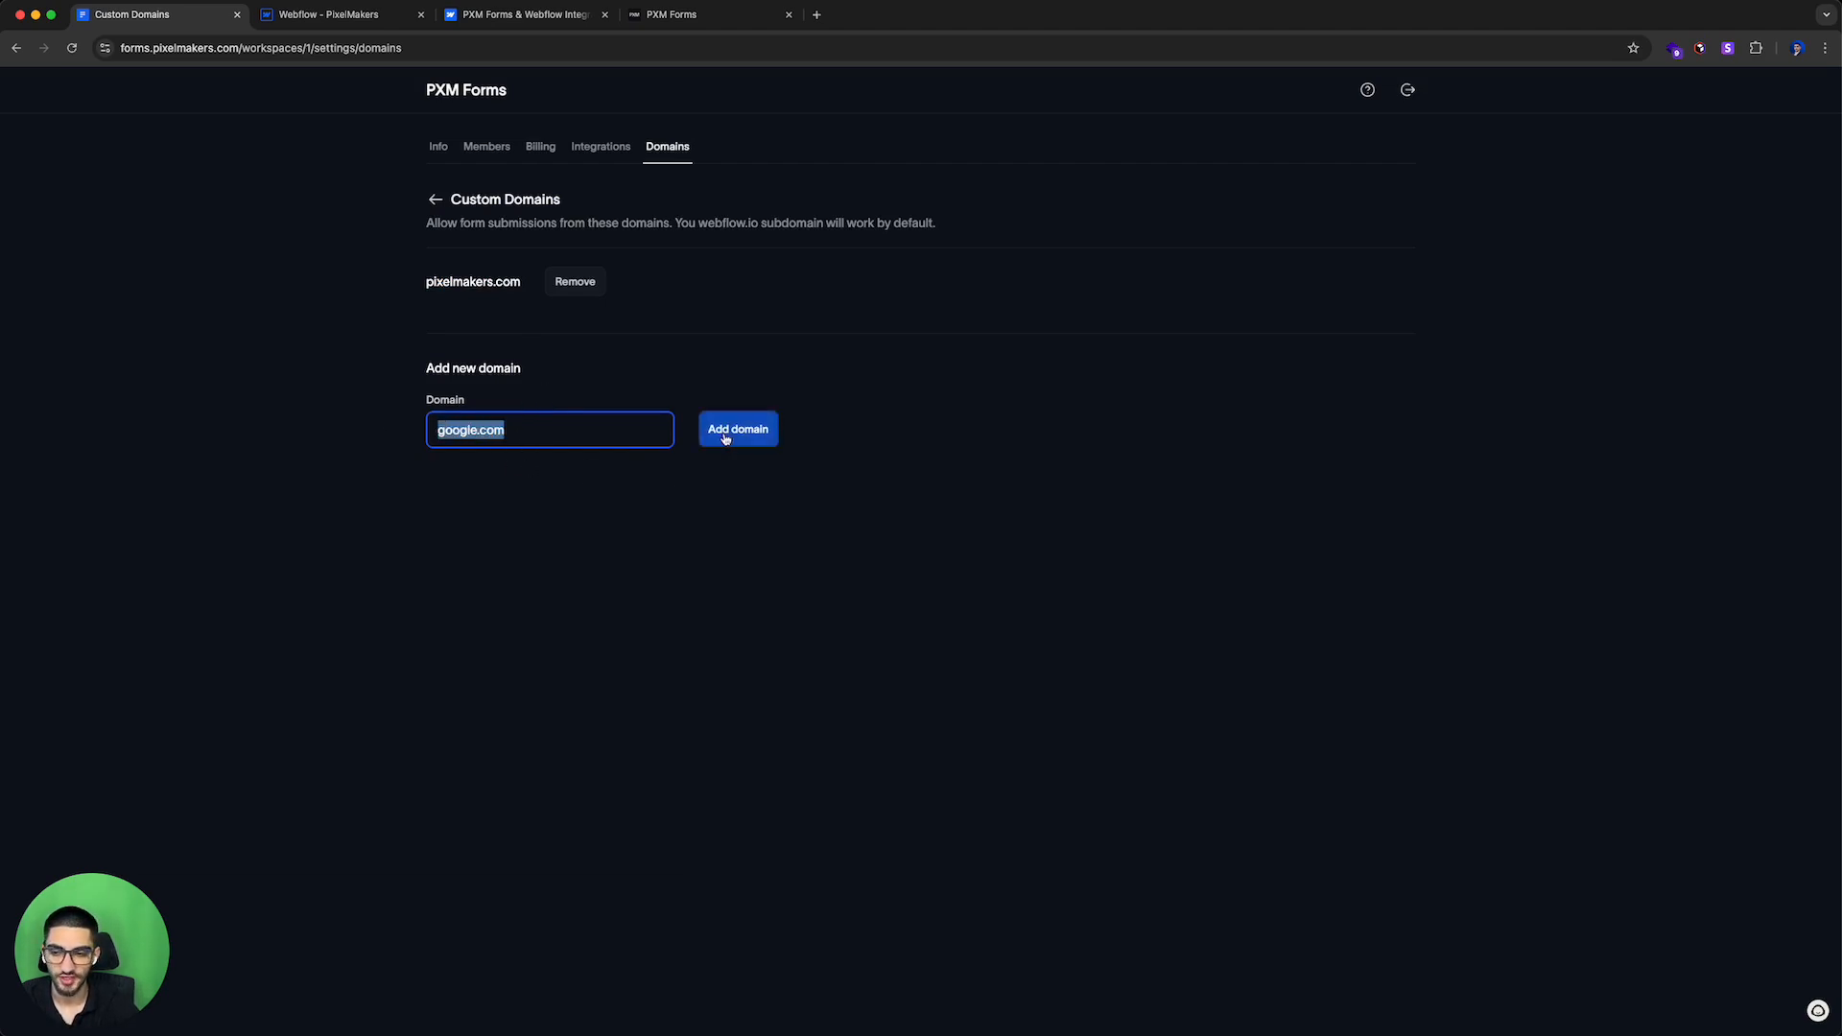
click(568, 429)
key(super+a)
key(BackSpace)
click(619, 522)
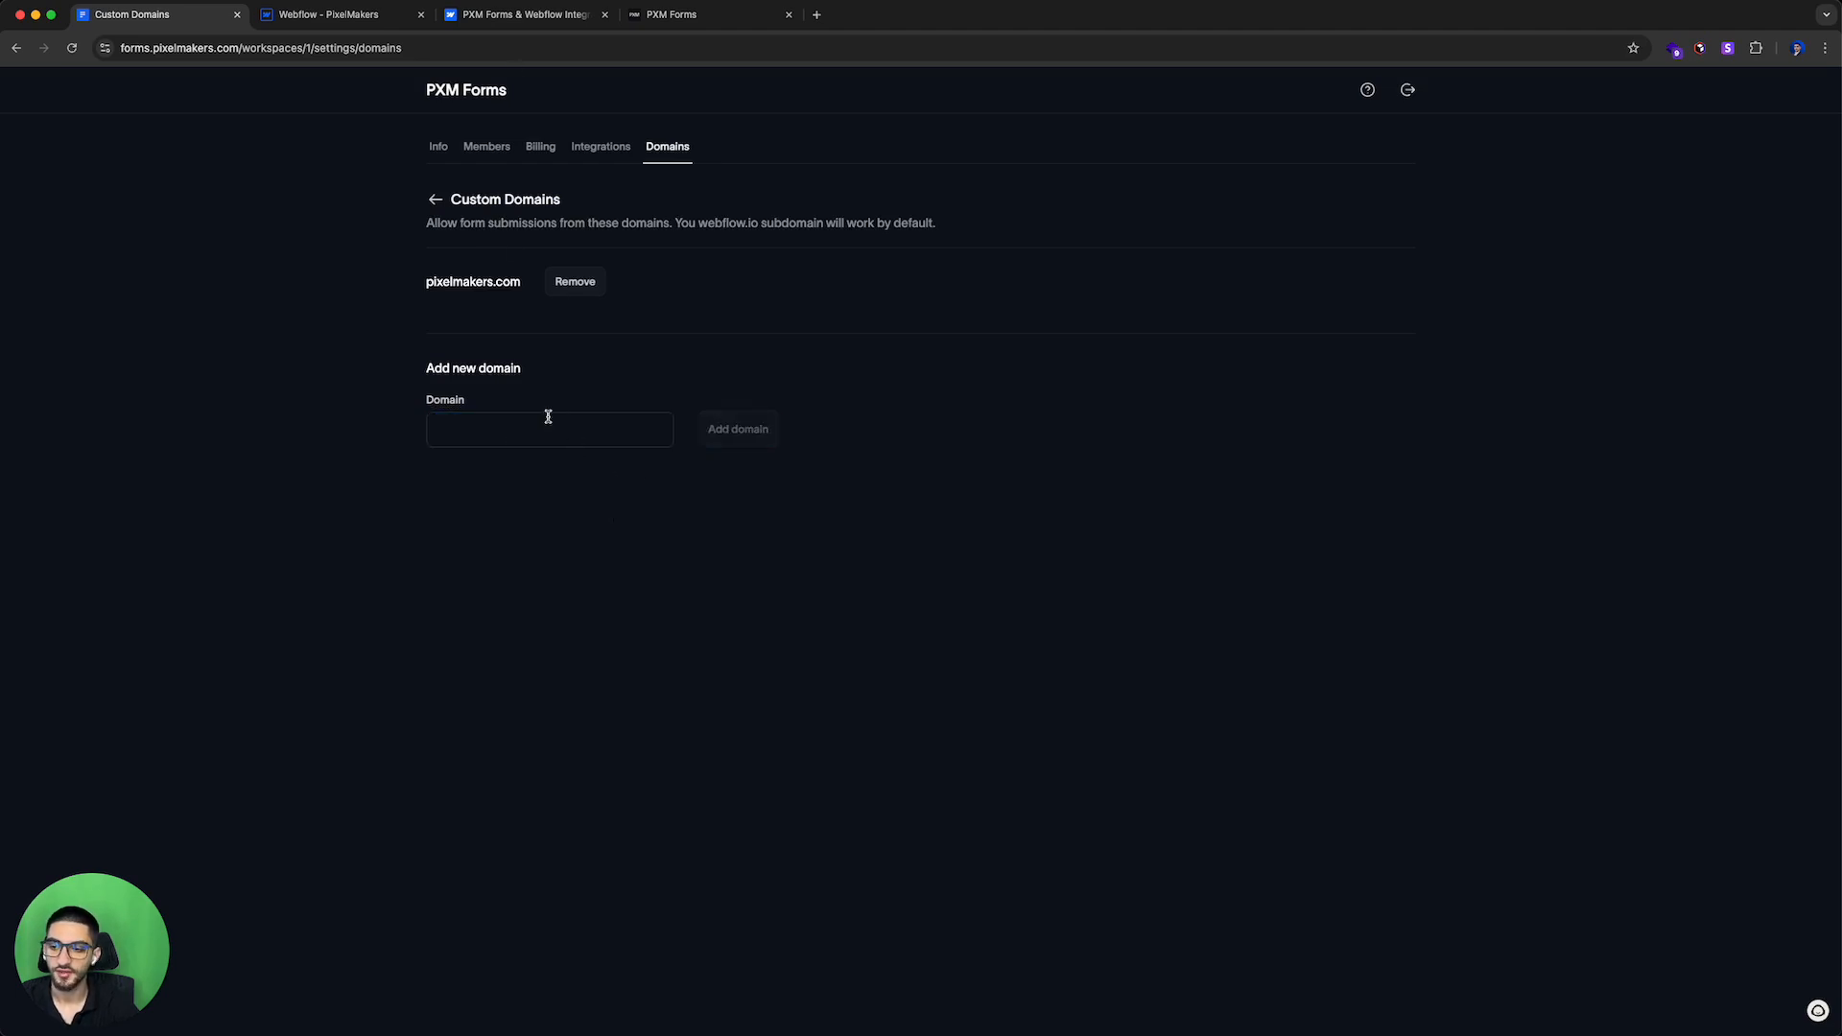
click(544, 436)
text(www.google.com)
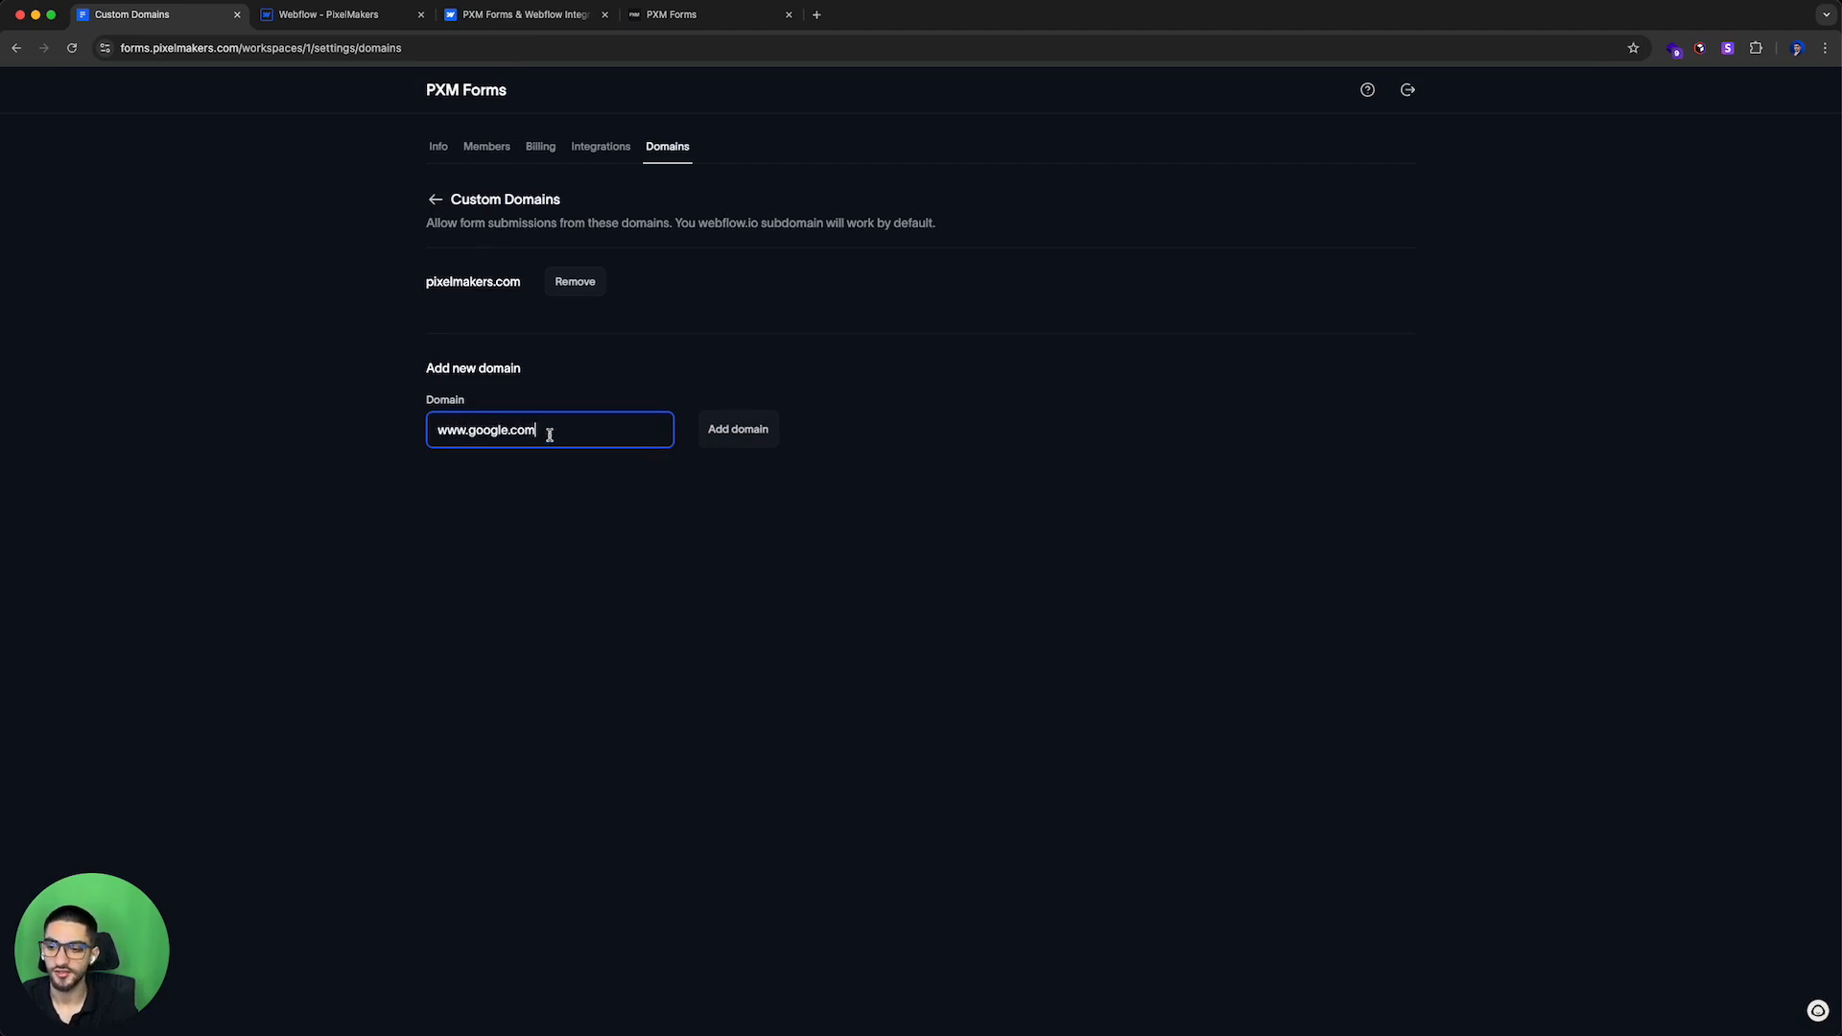
drag(441, 433, 389, 441)
click(507, 430)
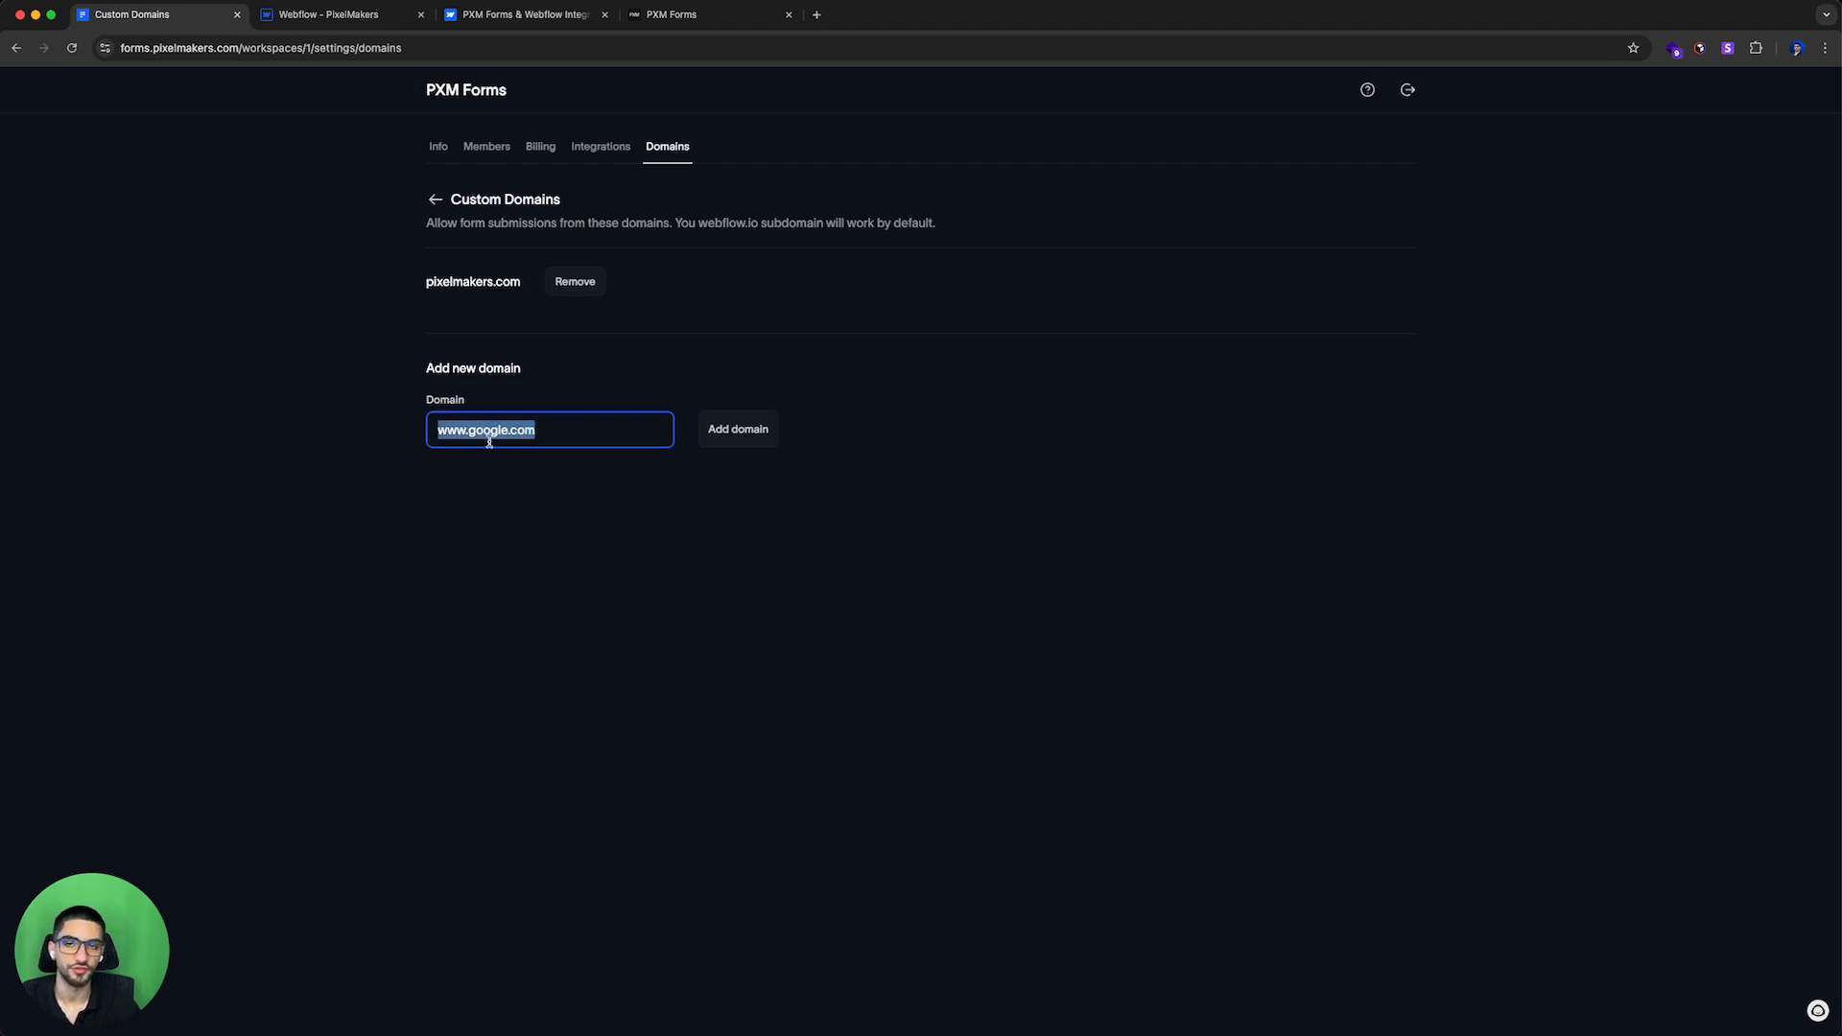
key(BackSpace)
click(556, 489)
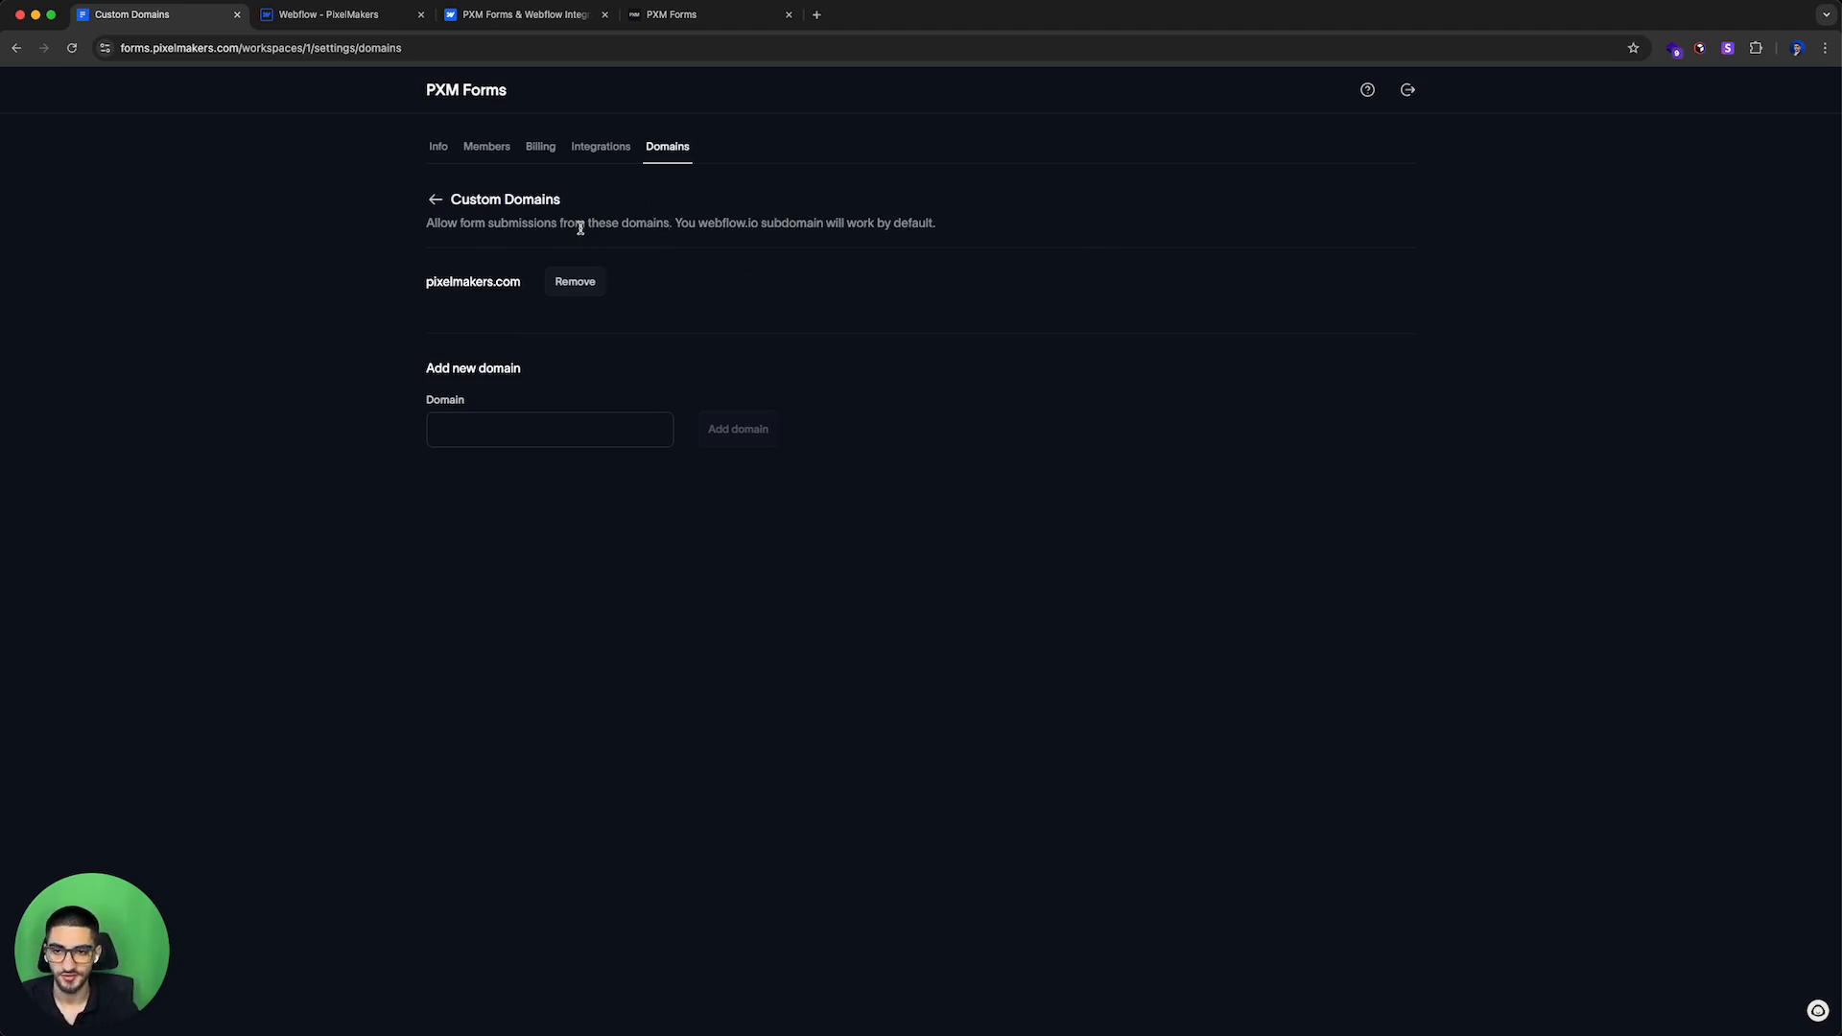
Step: Return to the PixelMakers workspace overview and highlight the file assets usage bar
click(437, 198)
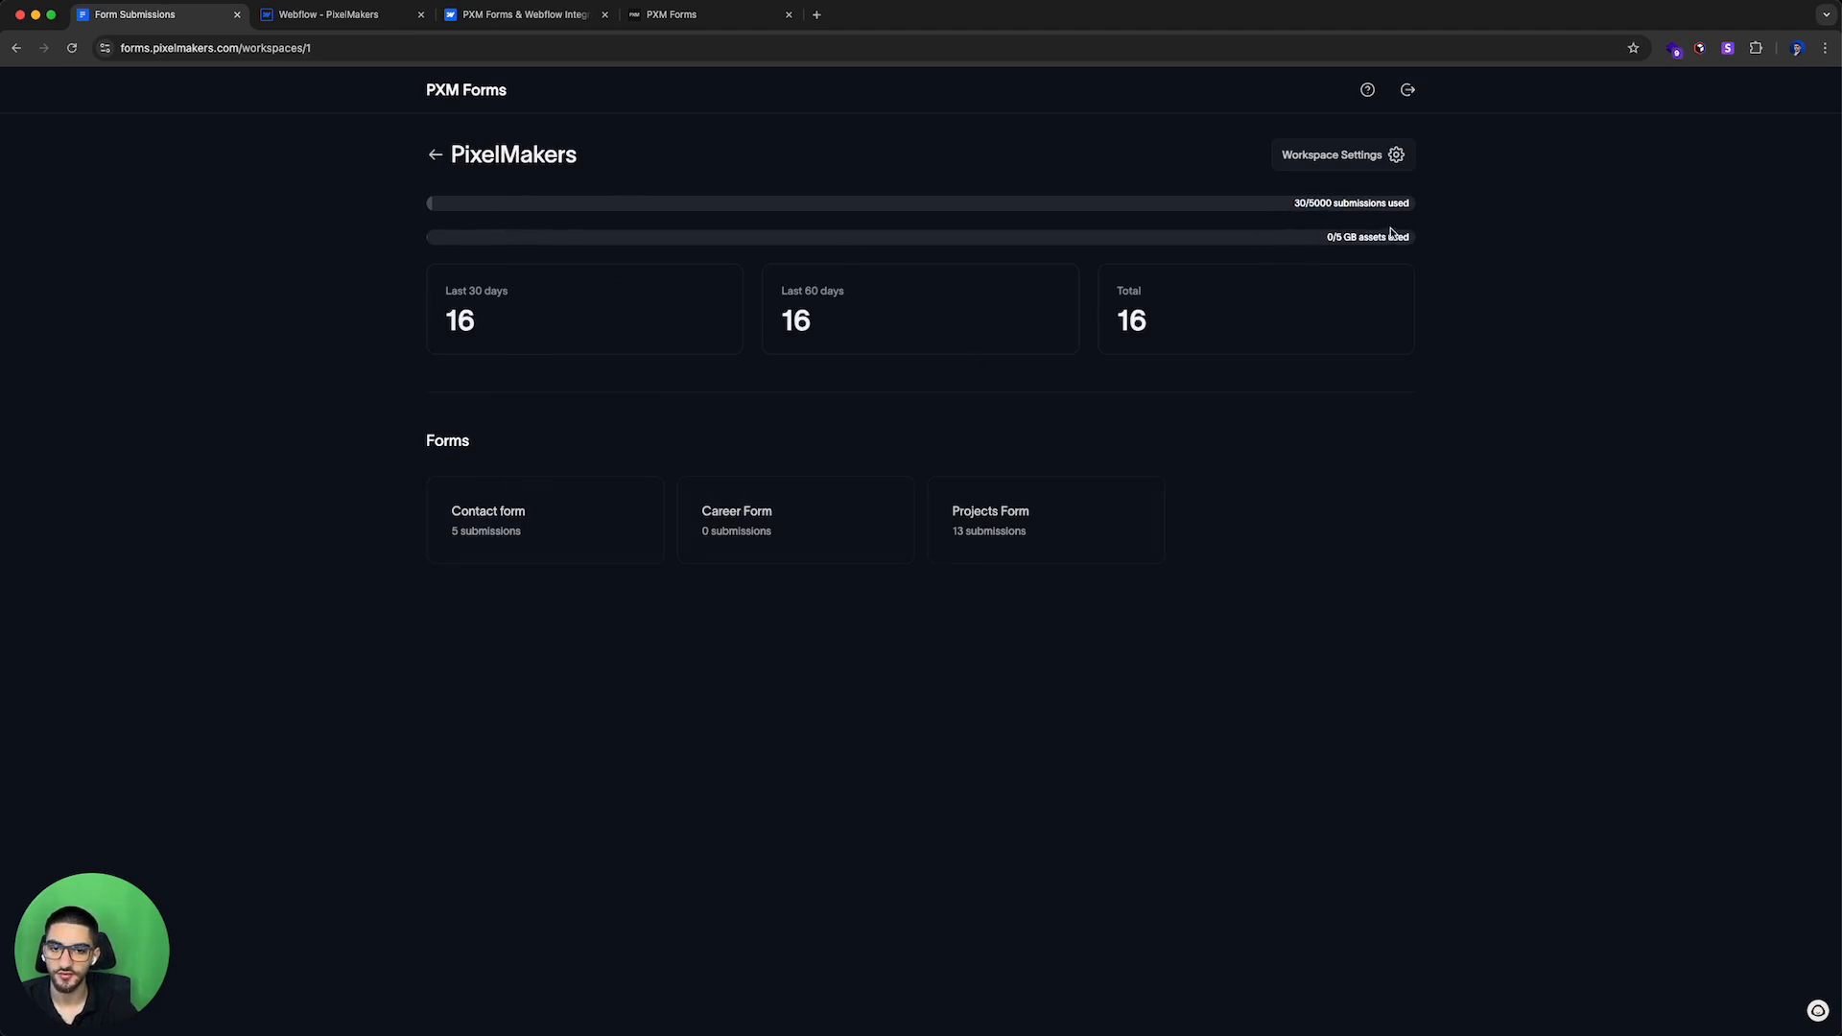
drag(1329, 245, 1383, 243)
click(1353, 245)
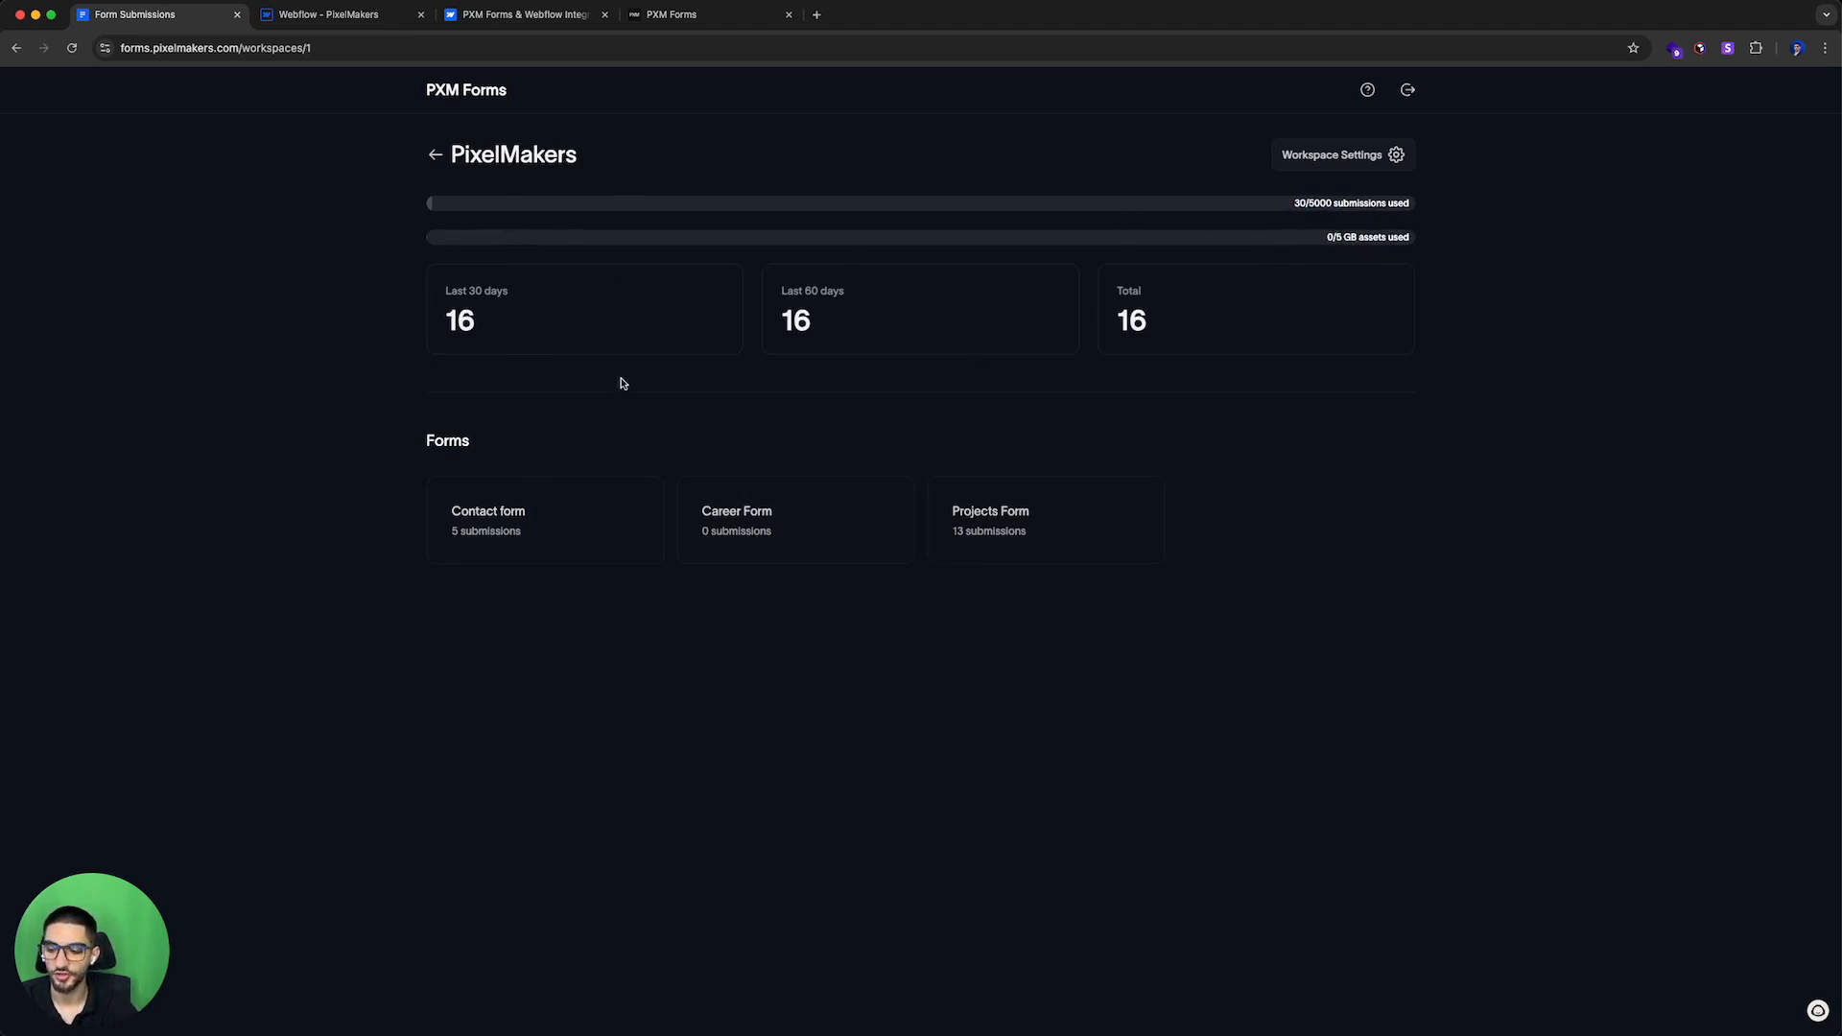
Step: Open the Contact form's submissions and toggle the selection of both submission rows
click(596, 524)
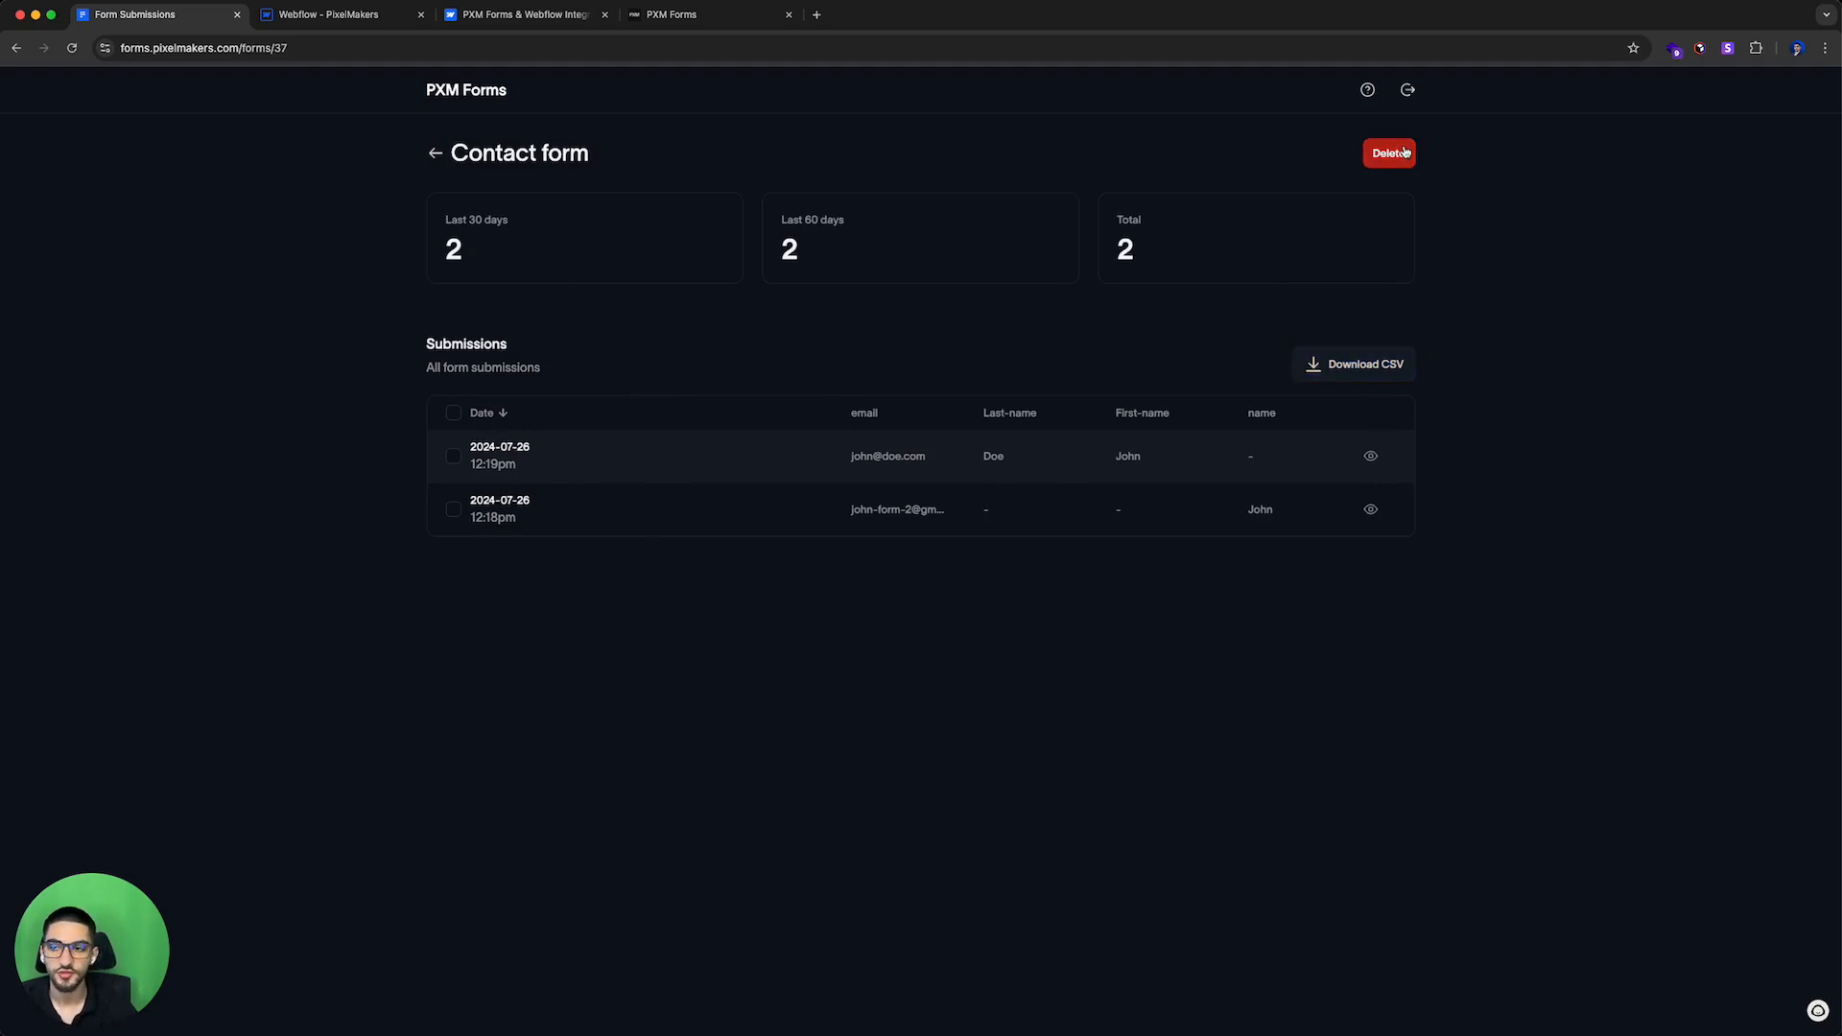
click(453, 456)
click(453, 510)
click(453, 456)
click(453, 510)
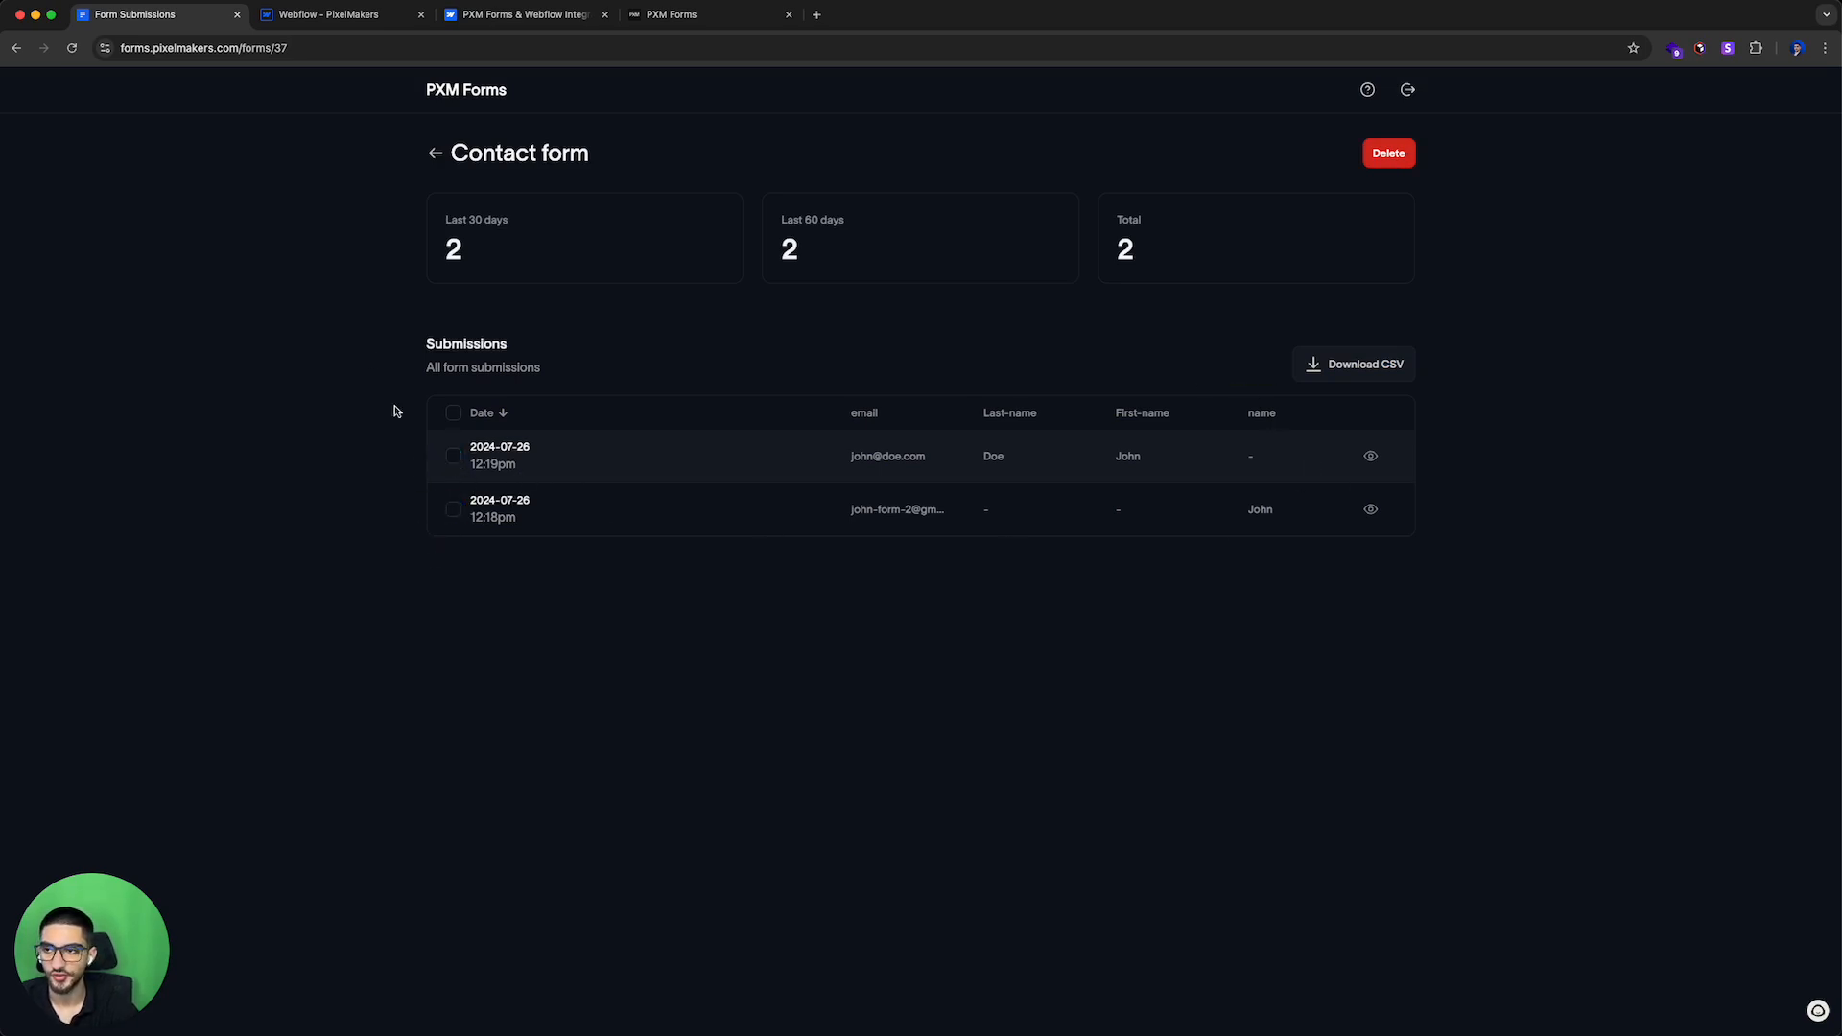
Step: Switch to the Designer, reposition the PXM Forms app window, and open its Add form panel
click(377, 18)
drag(1170, 289, 868, 317)
click(984, 349)
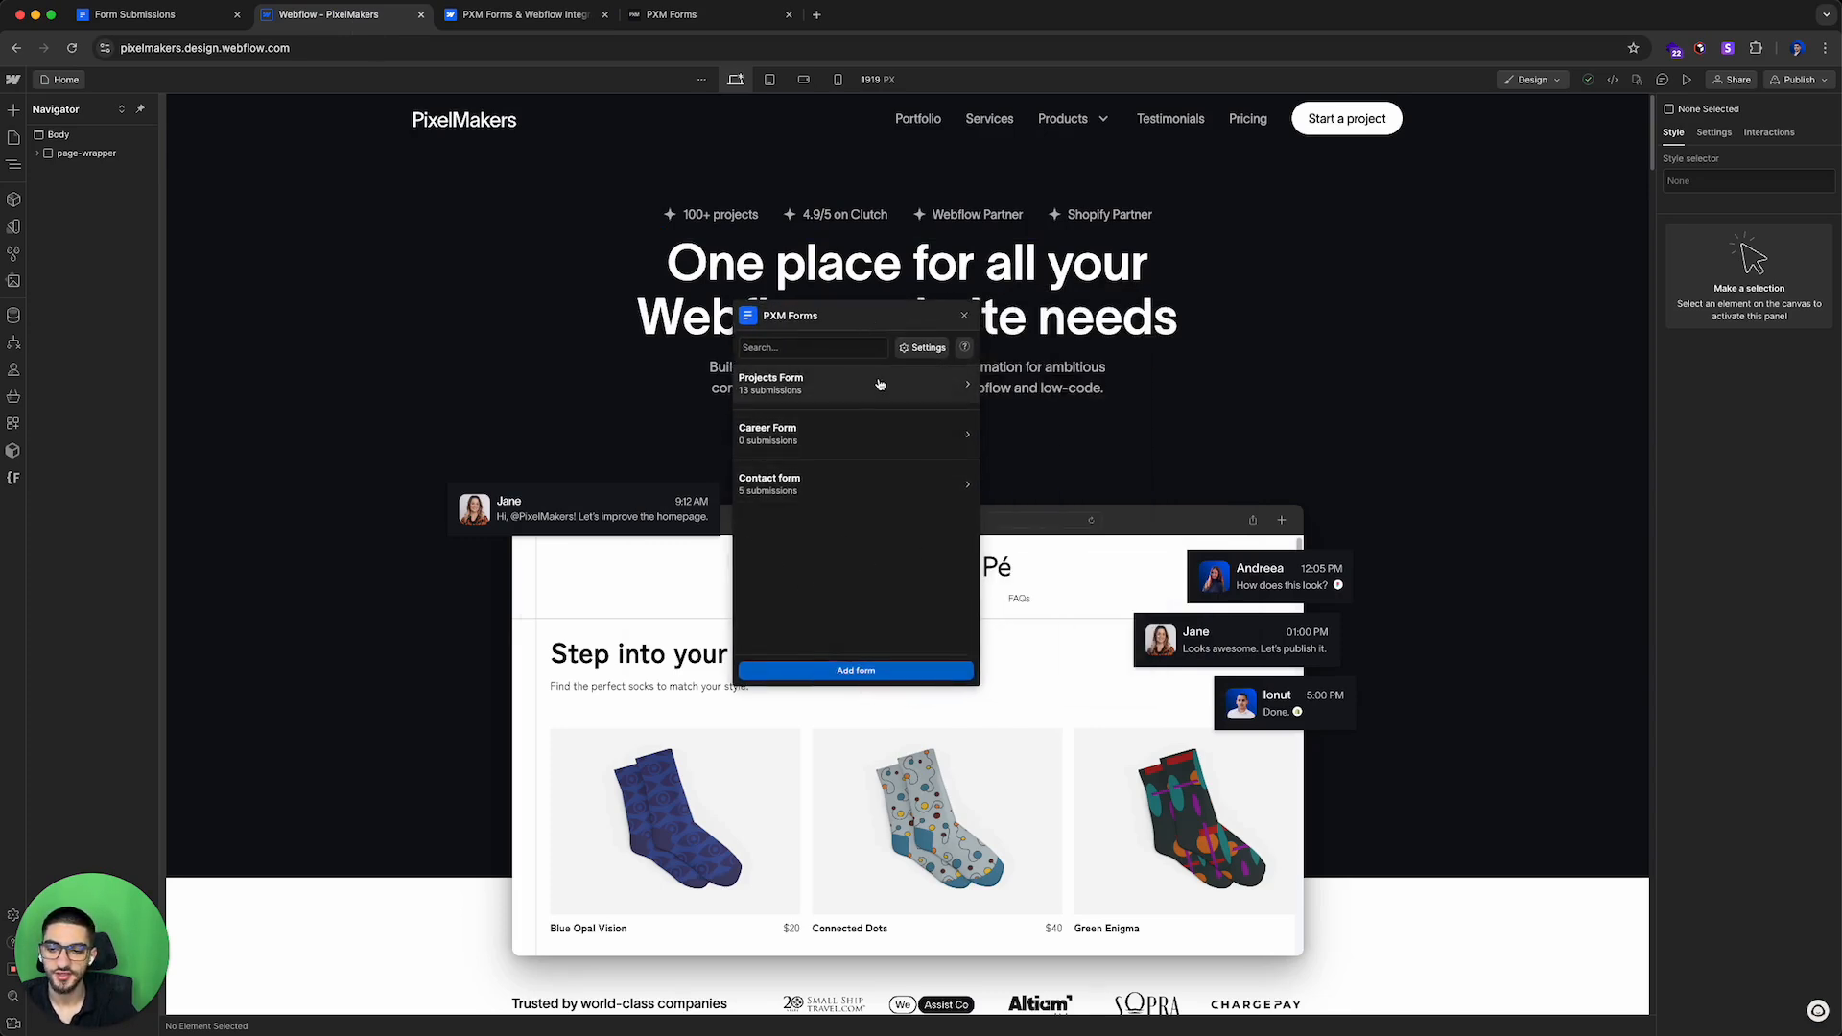
click(851, 669)
scroll(835, 500, down, 2)
scroll(834, 501, up, 2)
drag(882, 316, 1111, 288)
click(1071, 313)
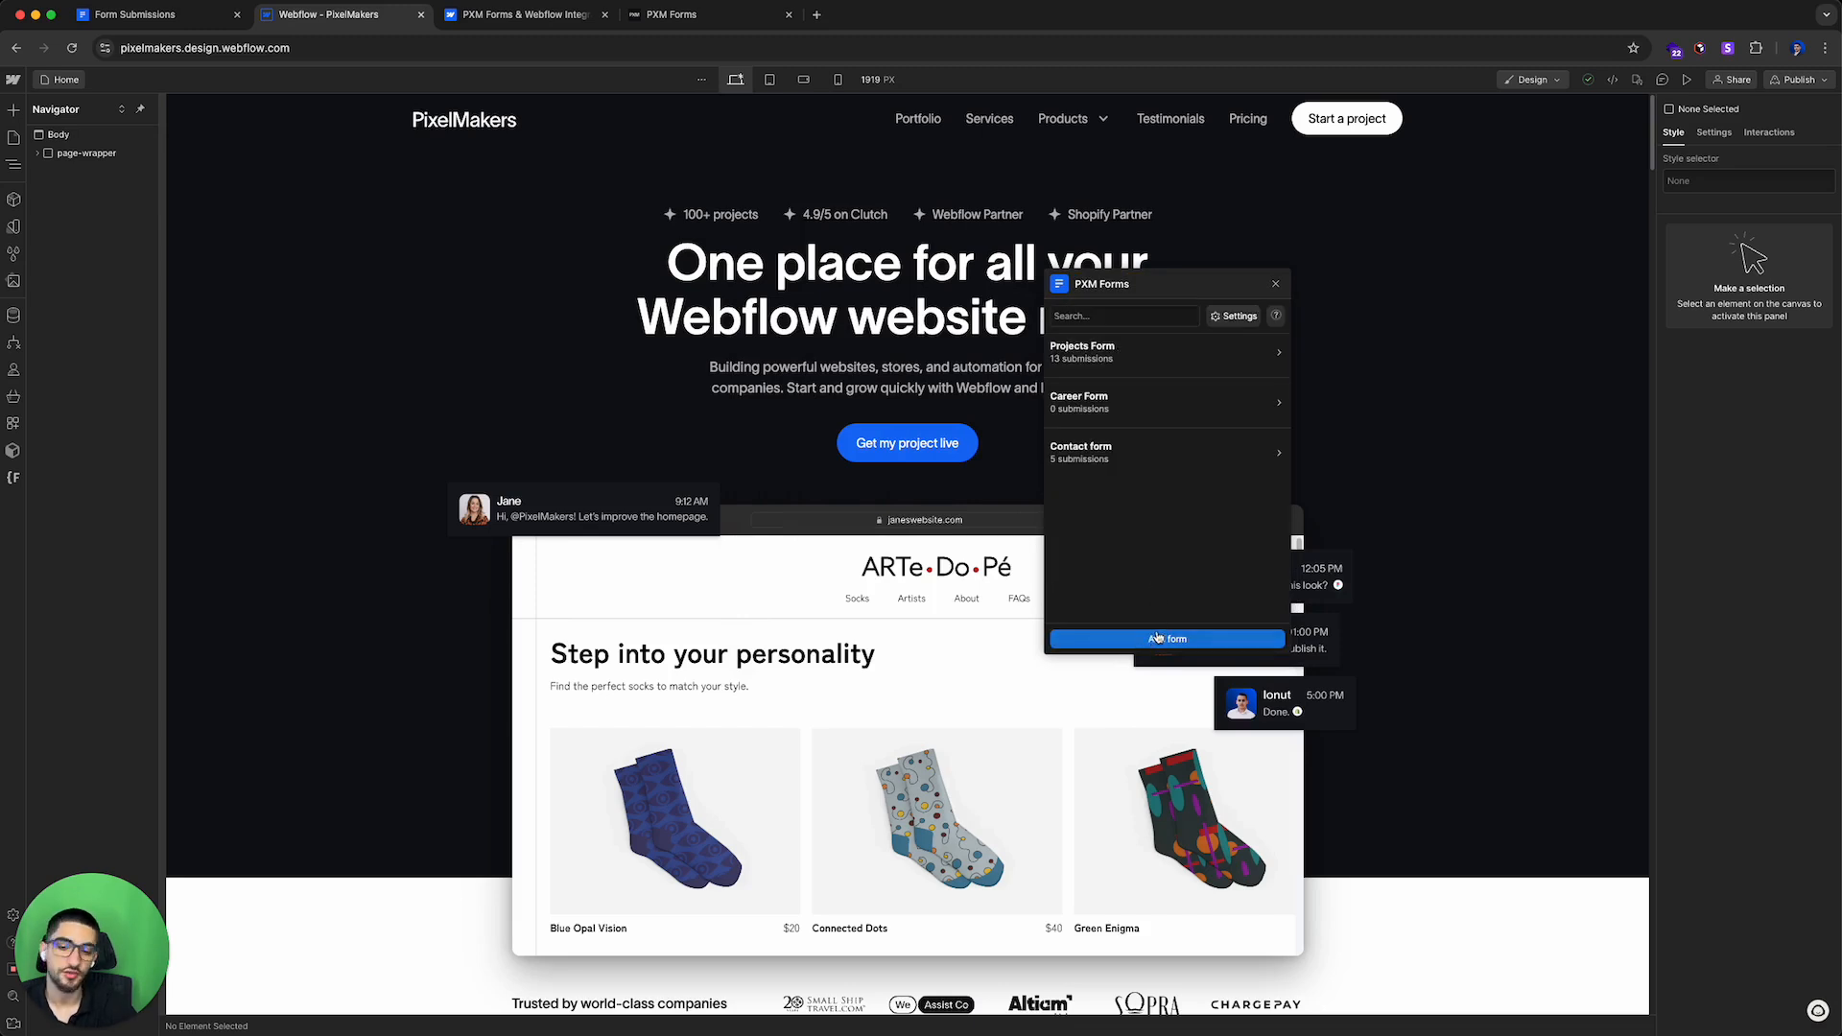
click(1157, 639)
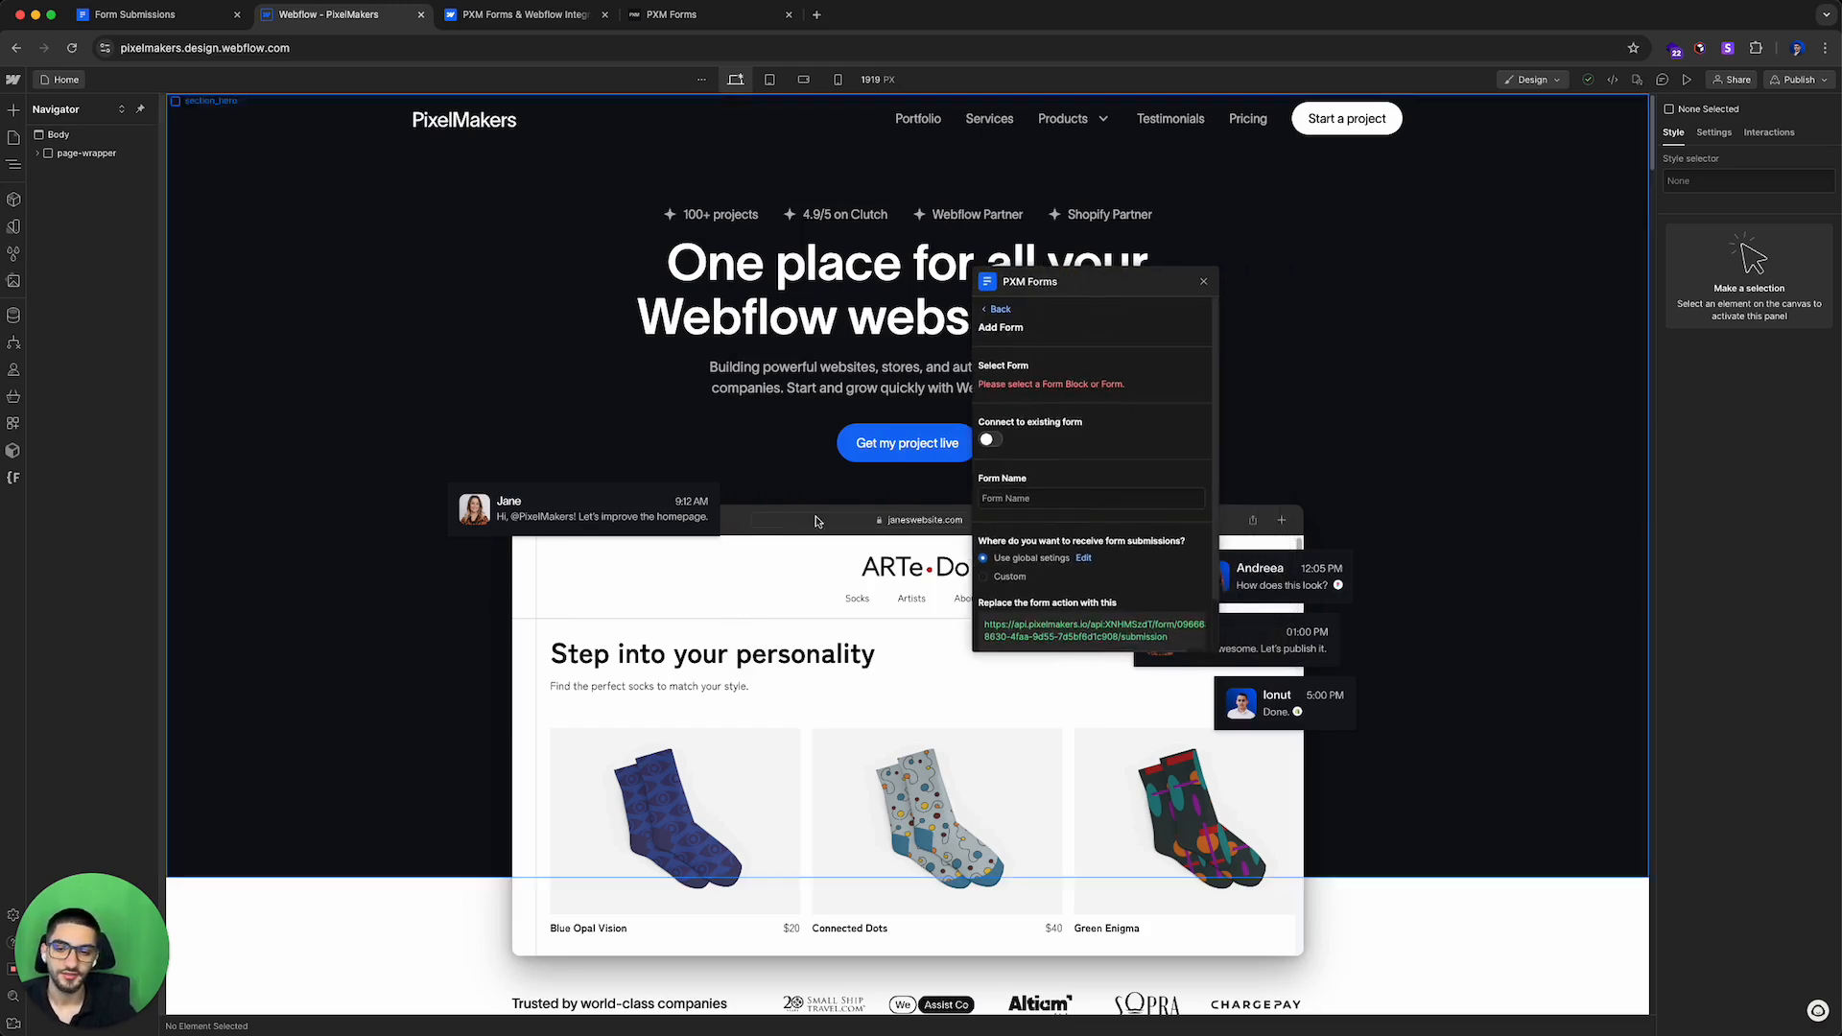
Step: Create a new static page named Form Page
click(13, 137)
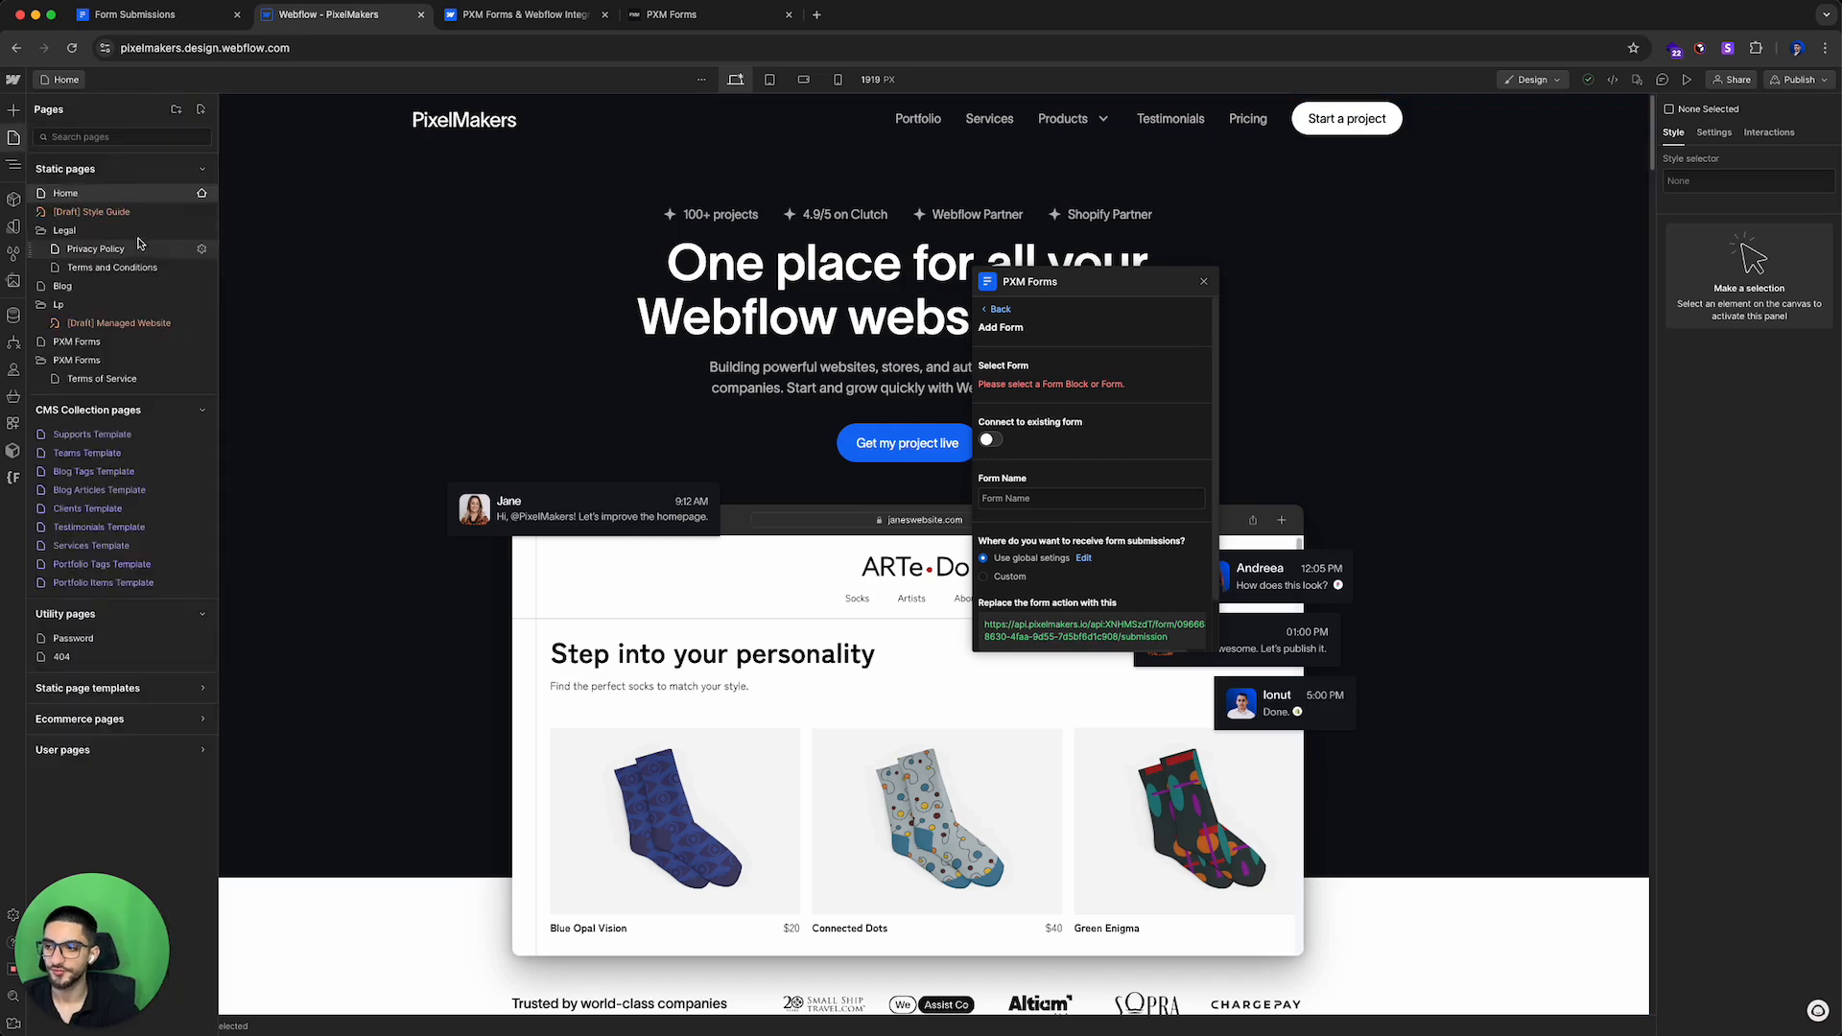
click(200, 109)
click(247, 136)
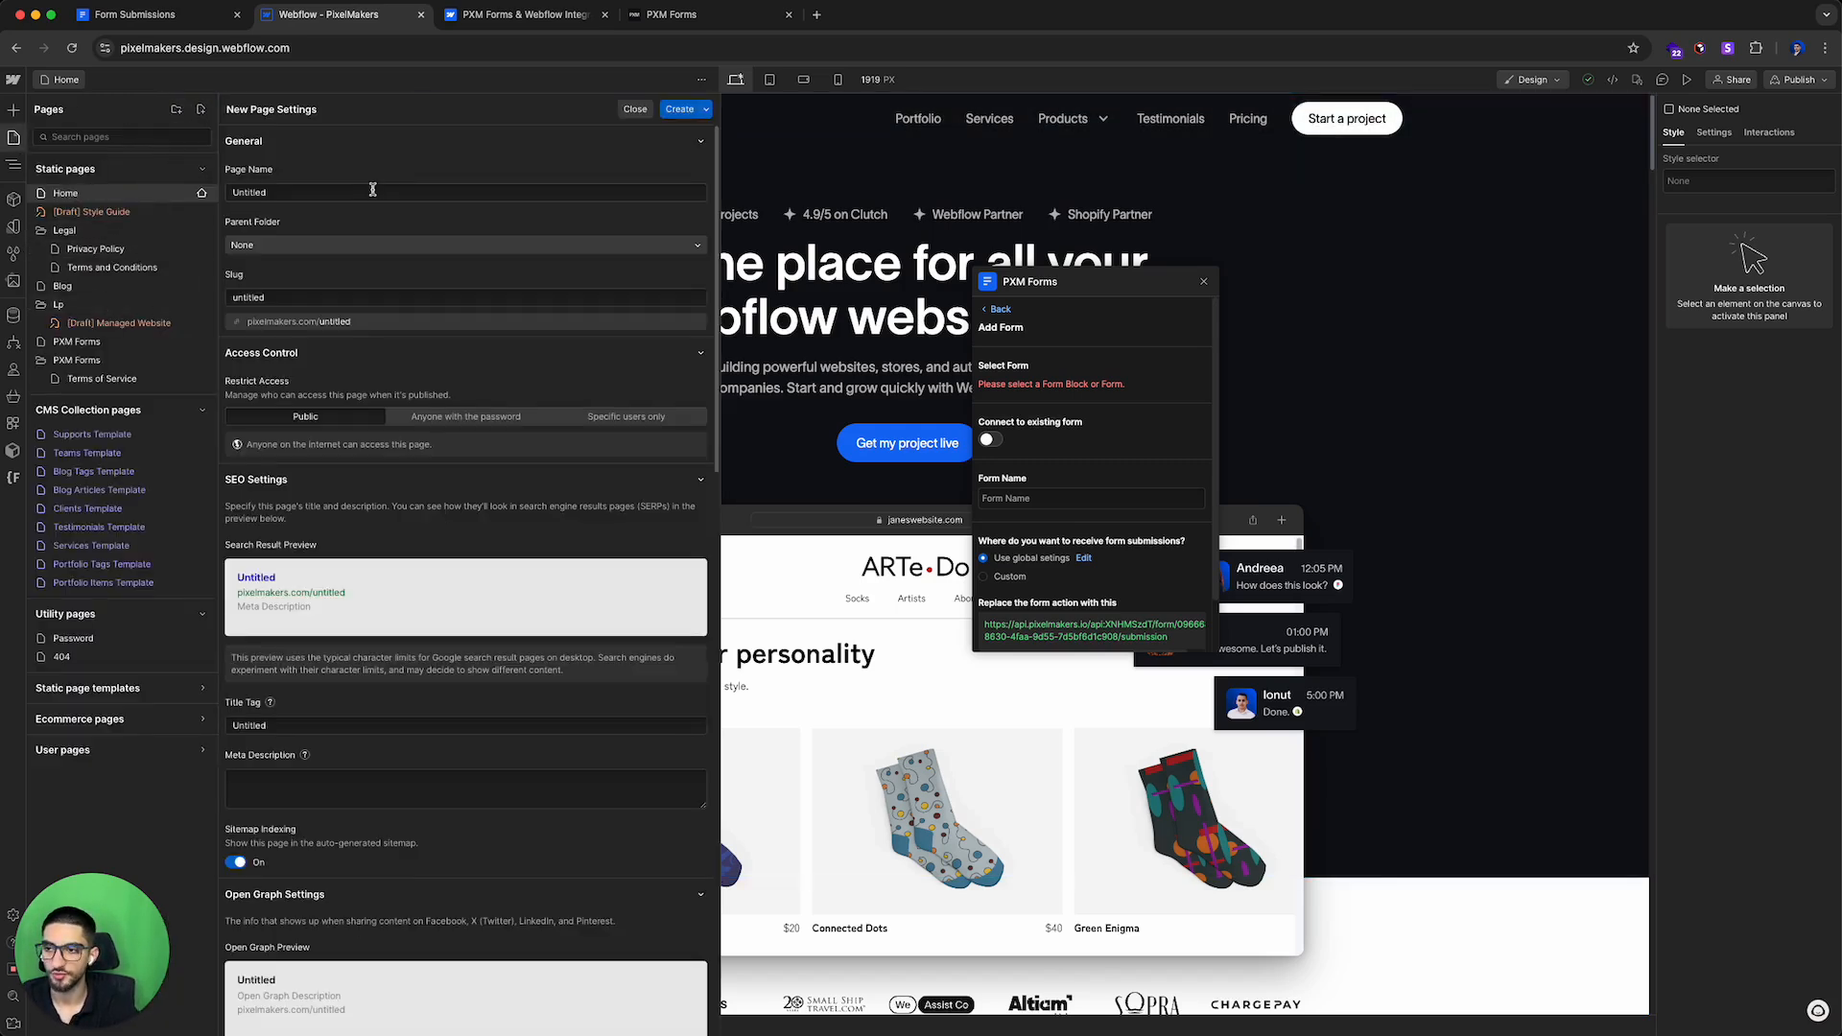
double_click(544, 195)
key(BackSpace)
text(Form Page)
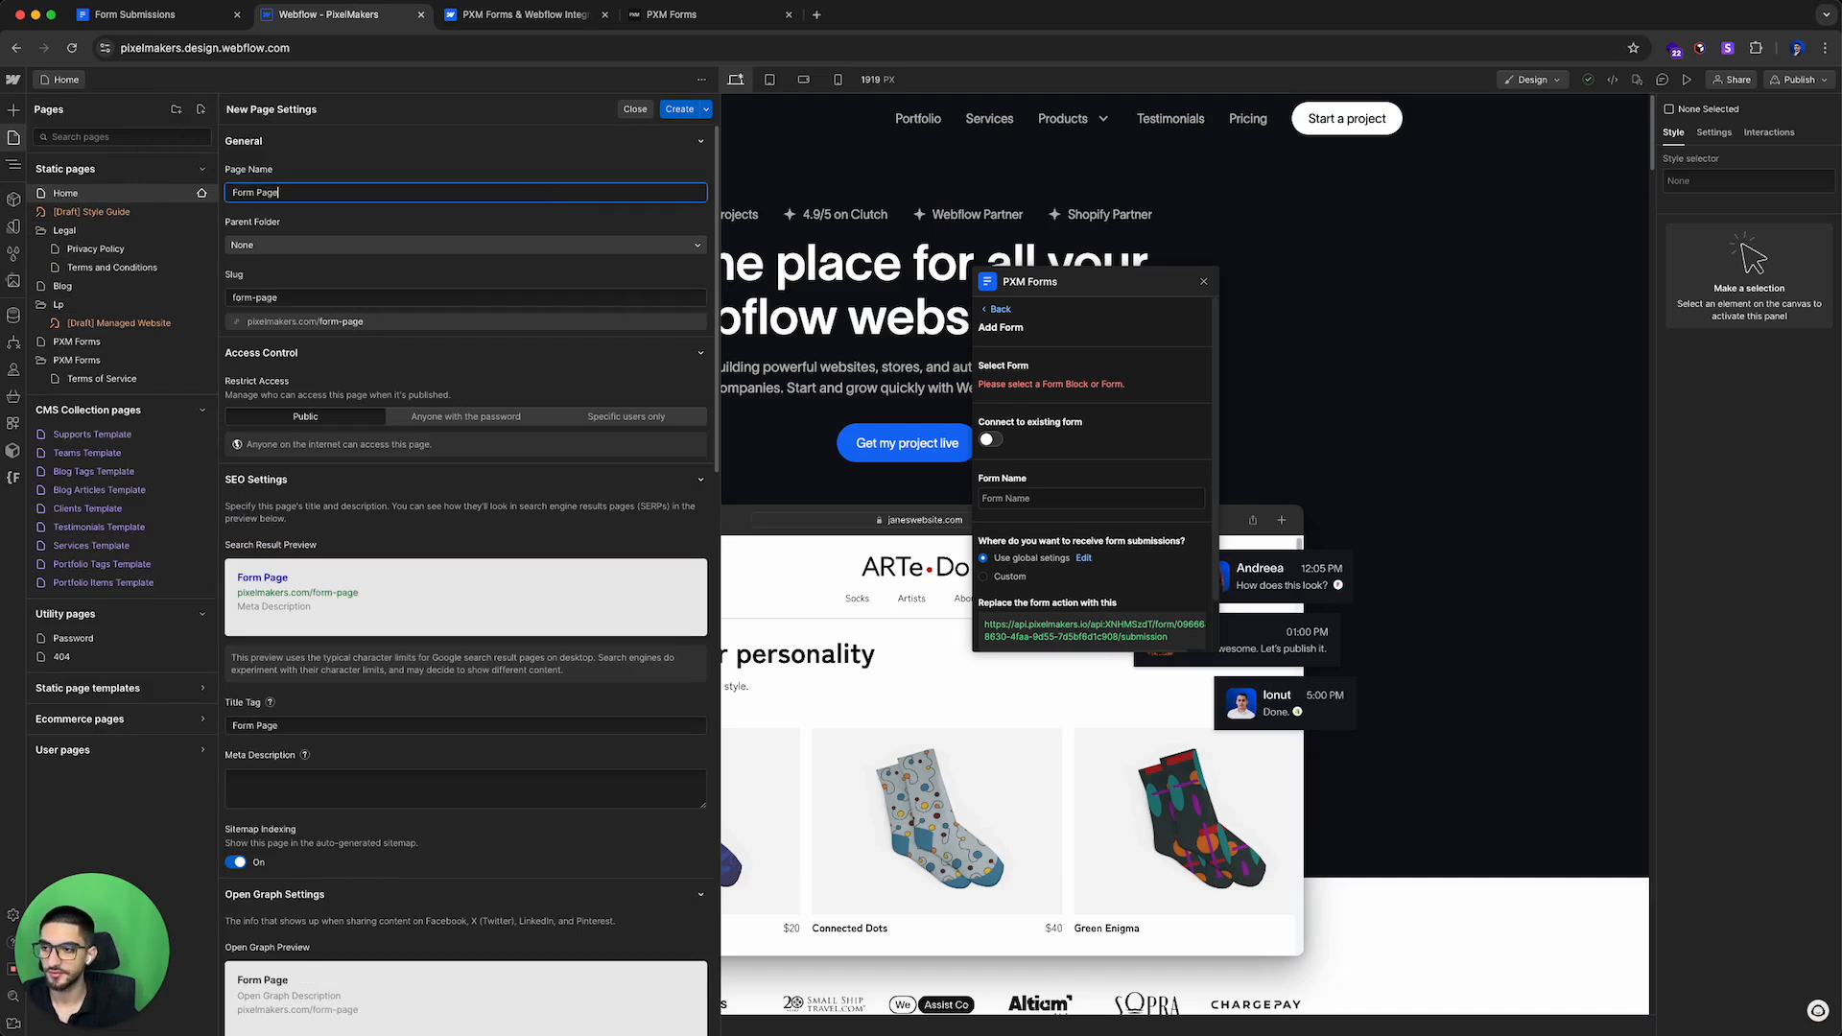
click(694, 112)
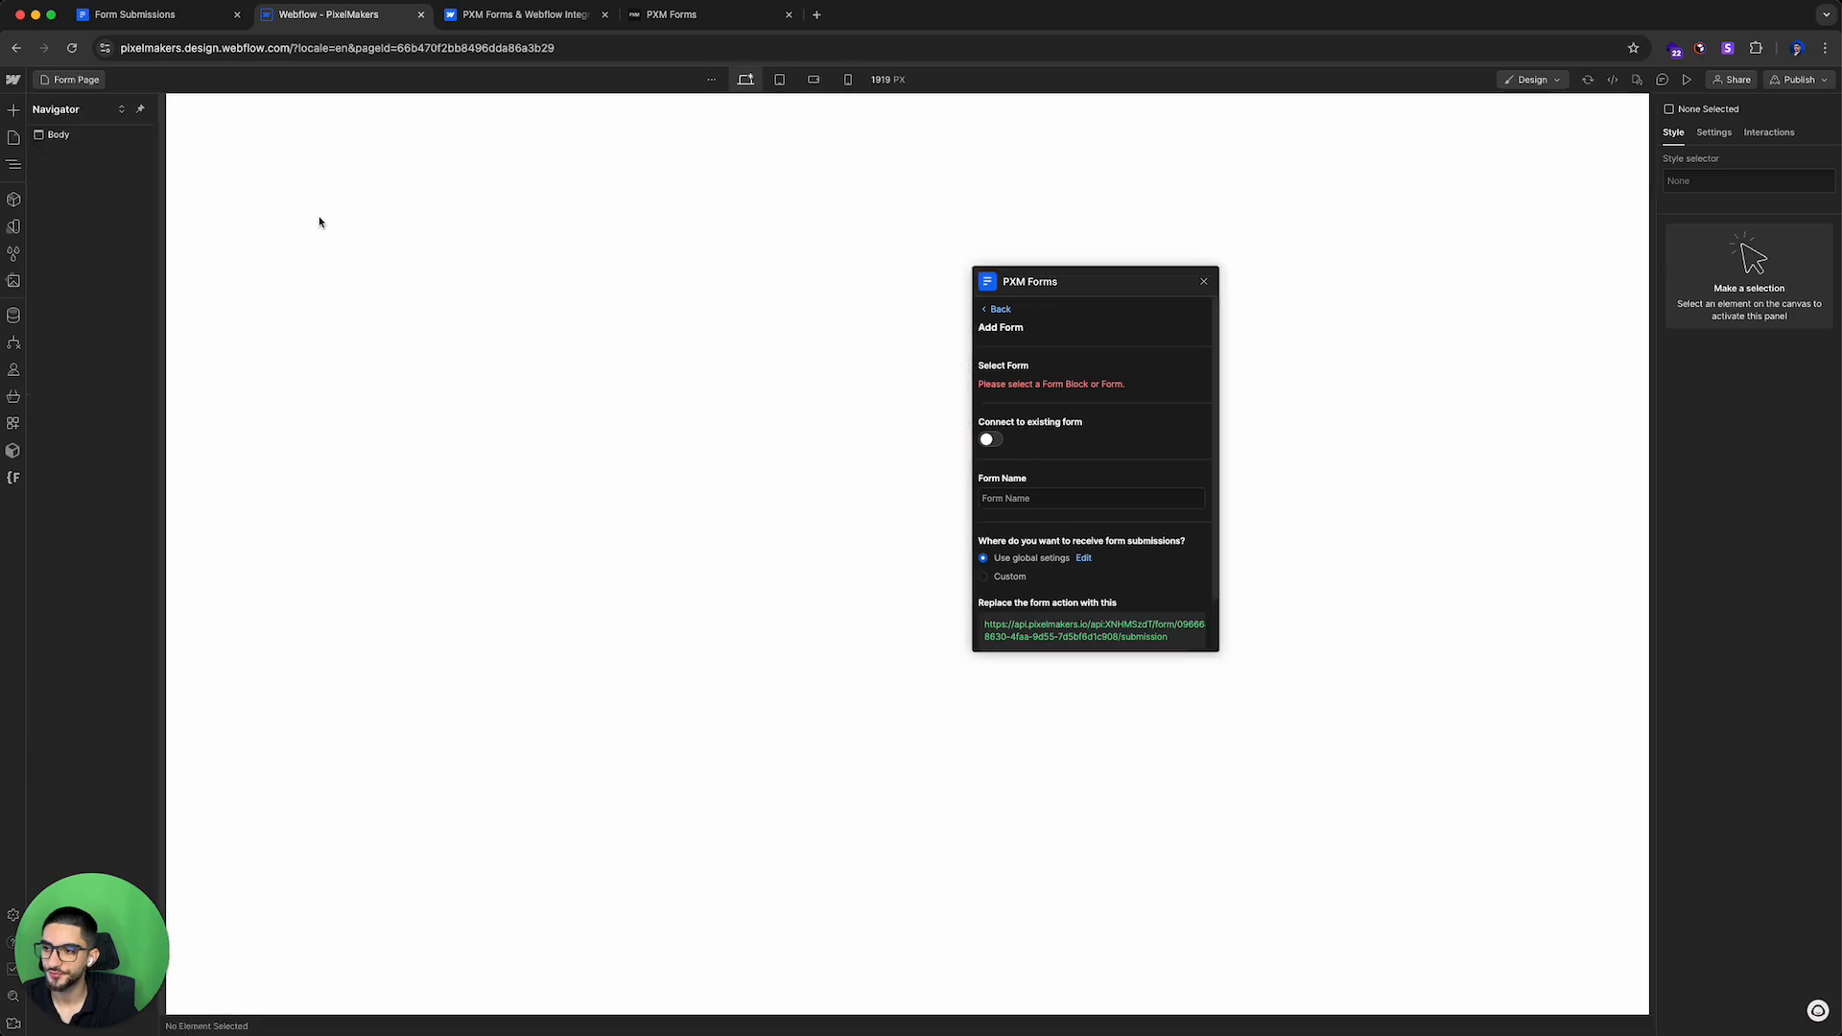
Step: Copy the Home page's page-wrapper into the new Form Page
click(71, 139)
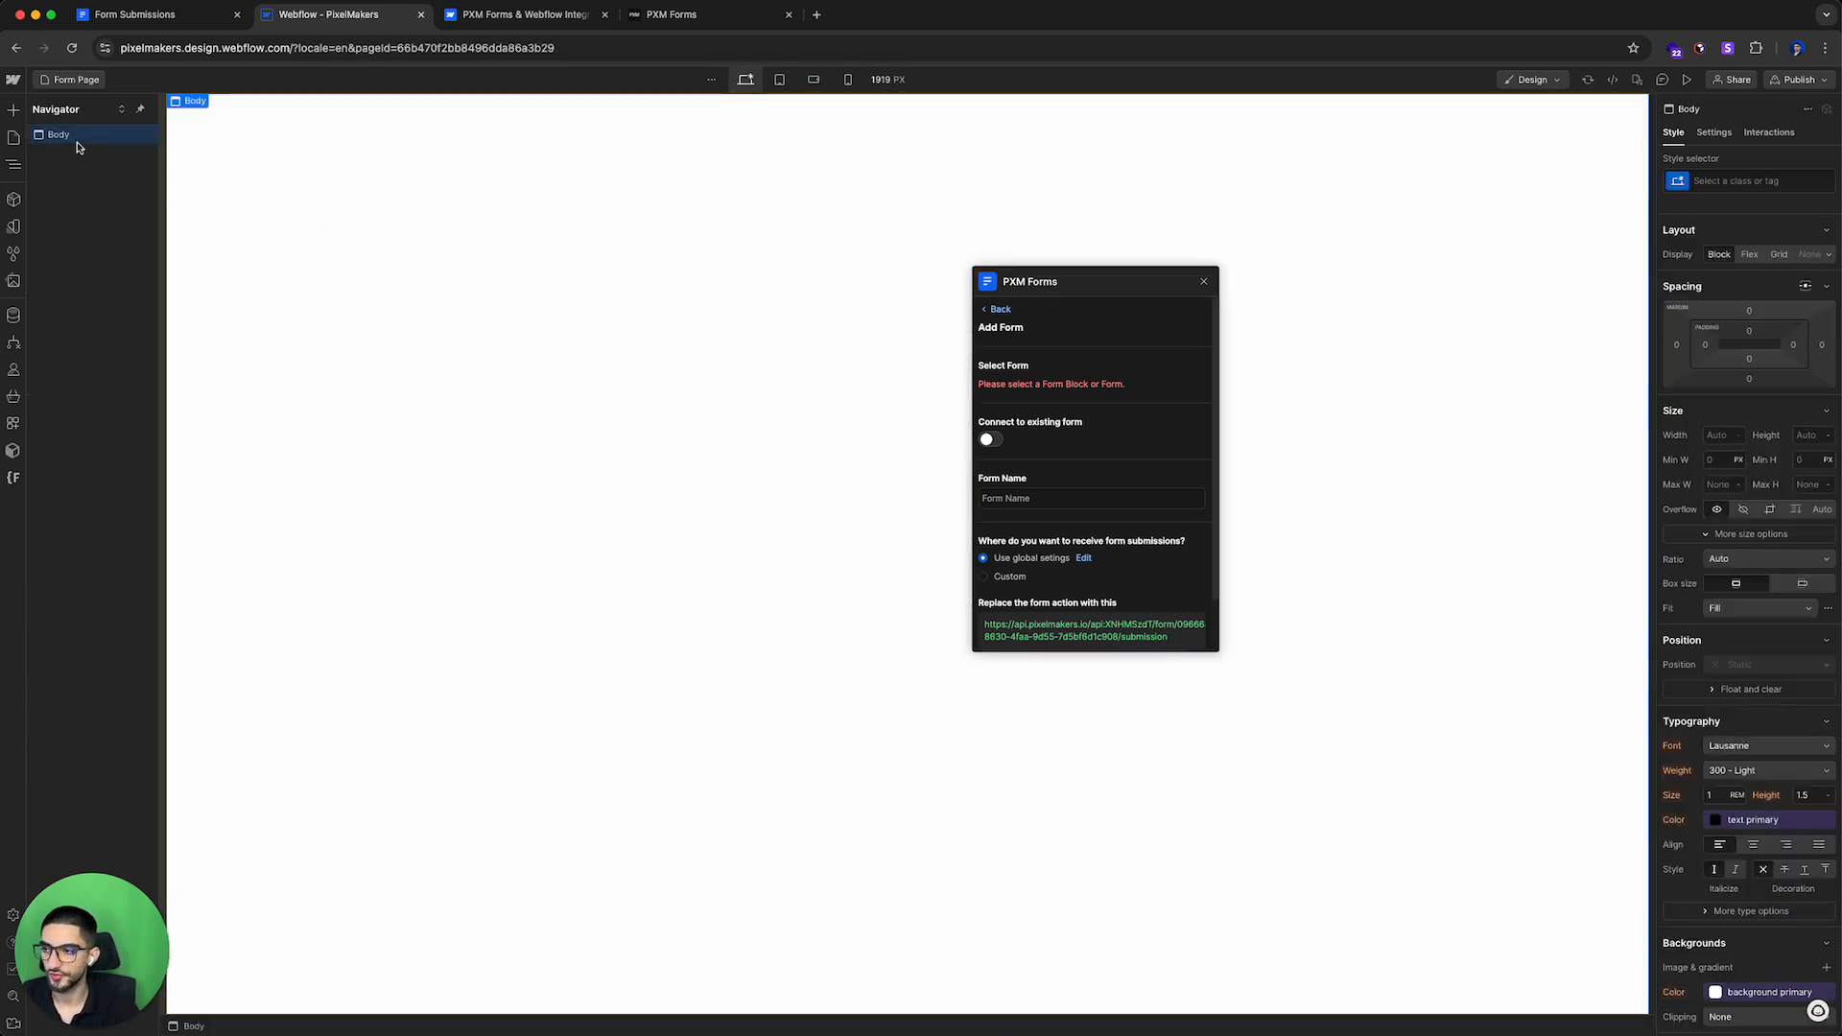
click(14, 139)
click(85, 191)
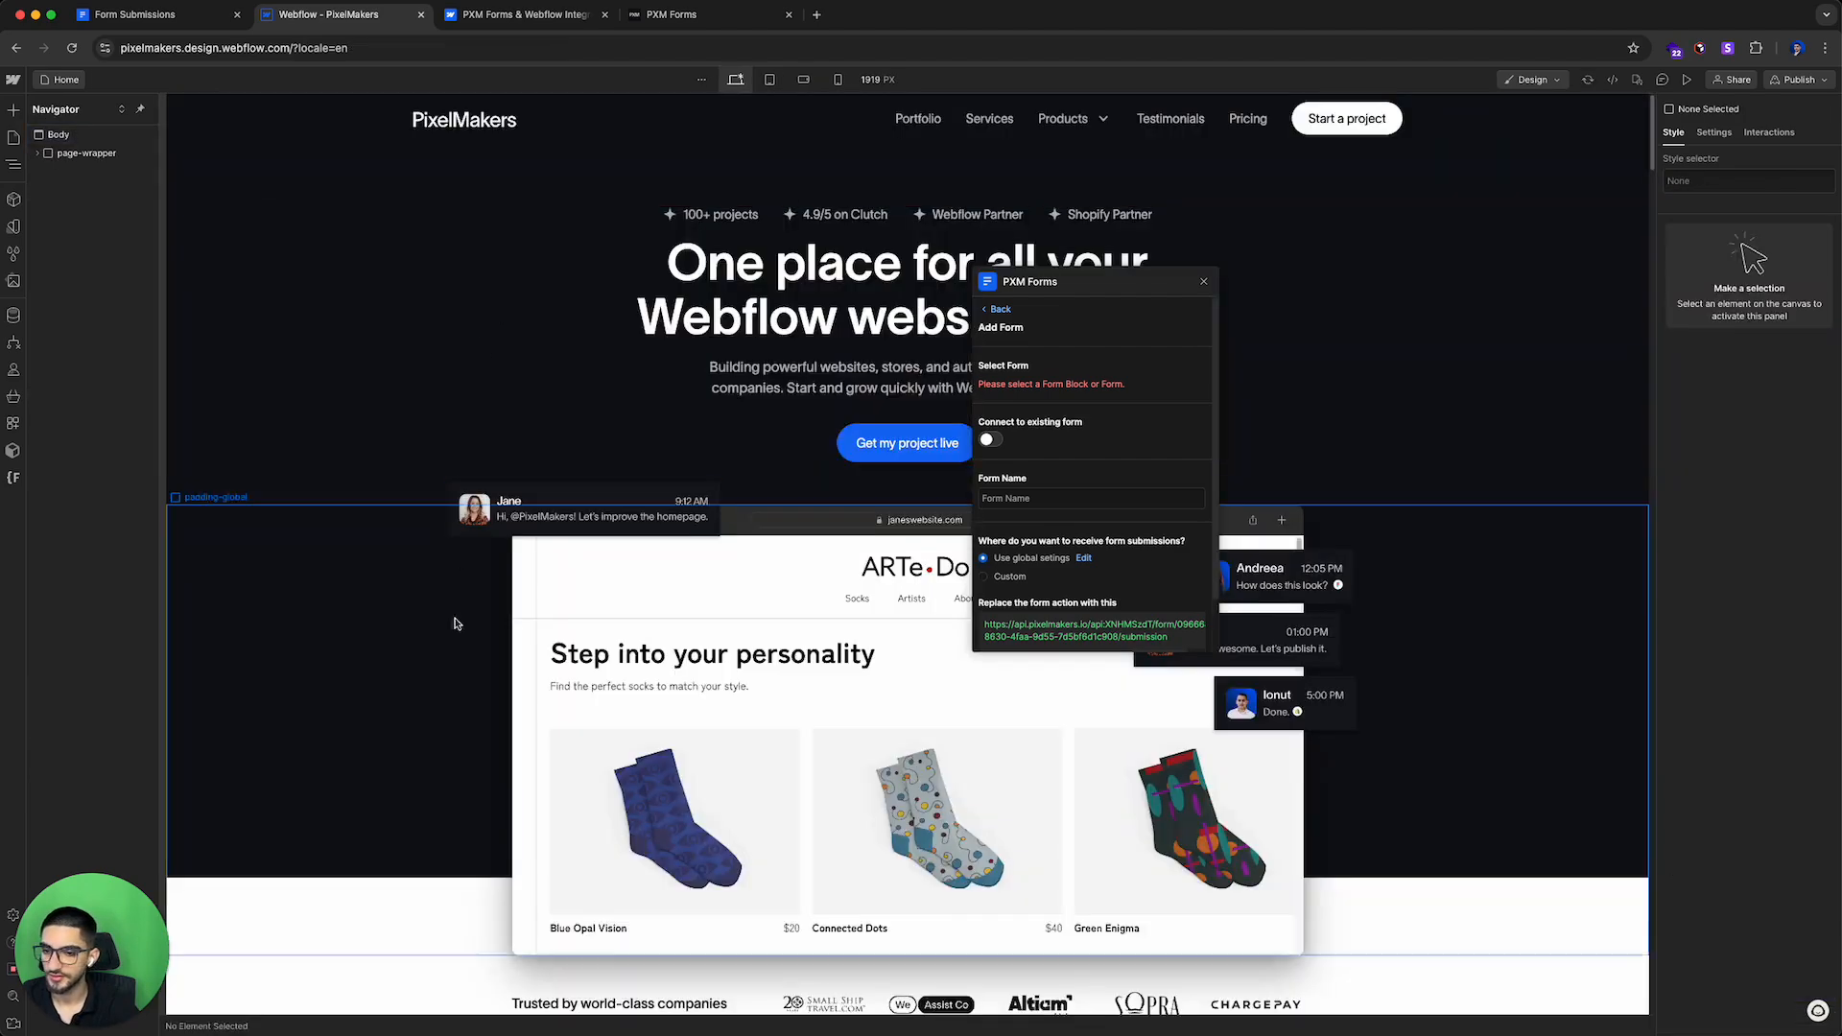
scroll(434, 628, down, 20)
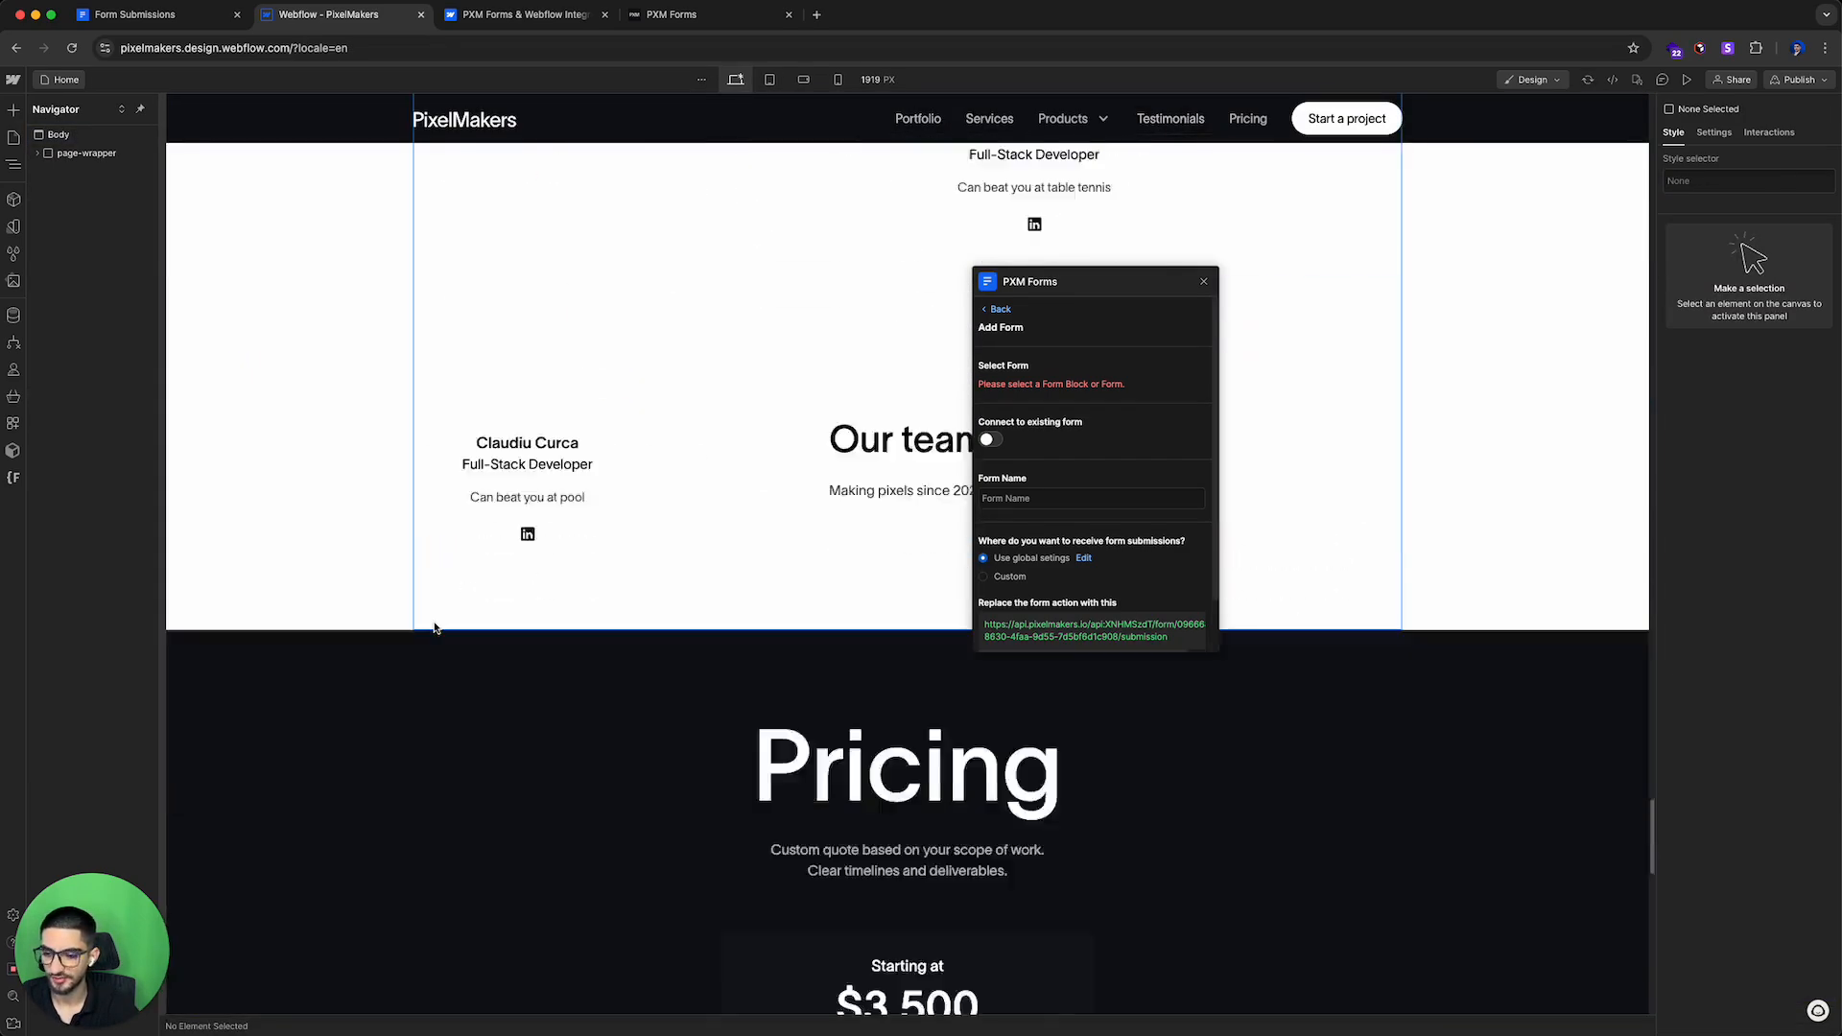
scroll(435, 628, down, 10)
click(275, 440)
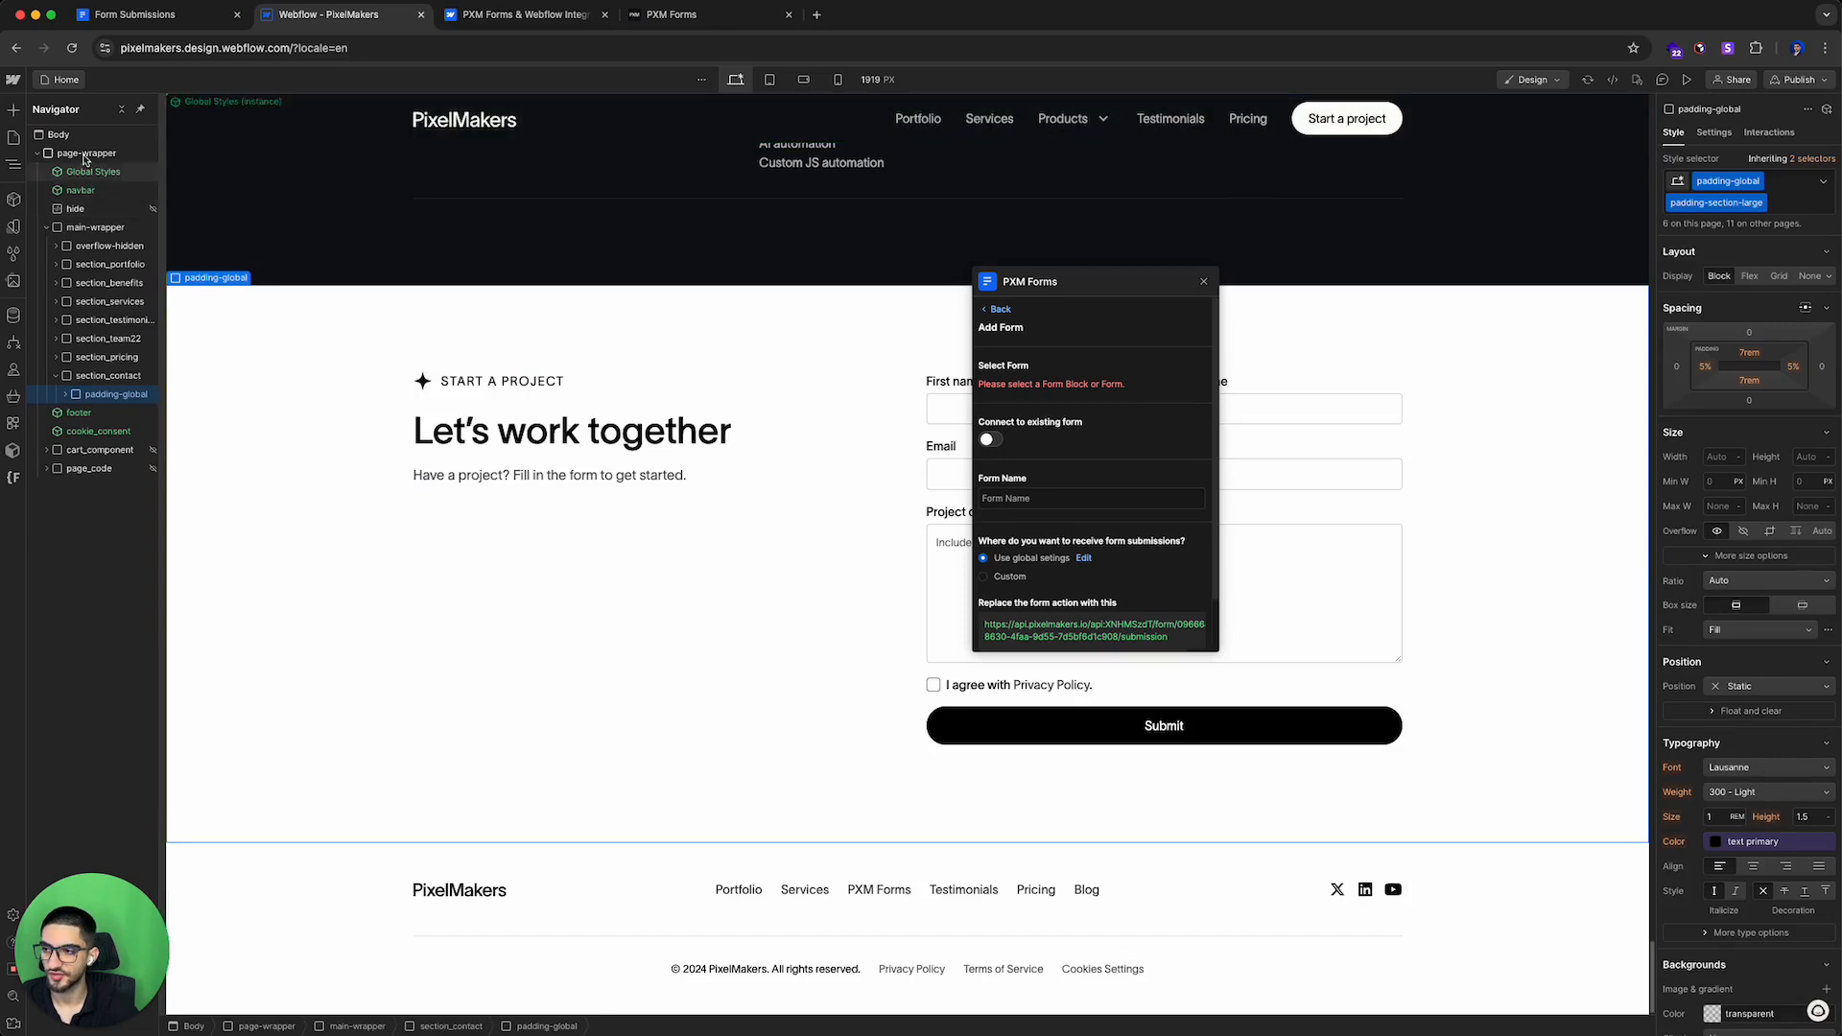
click(84, 154)
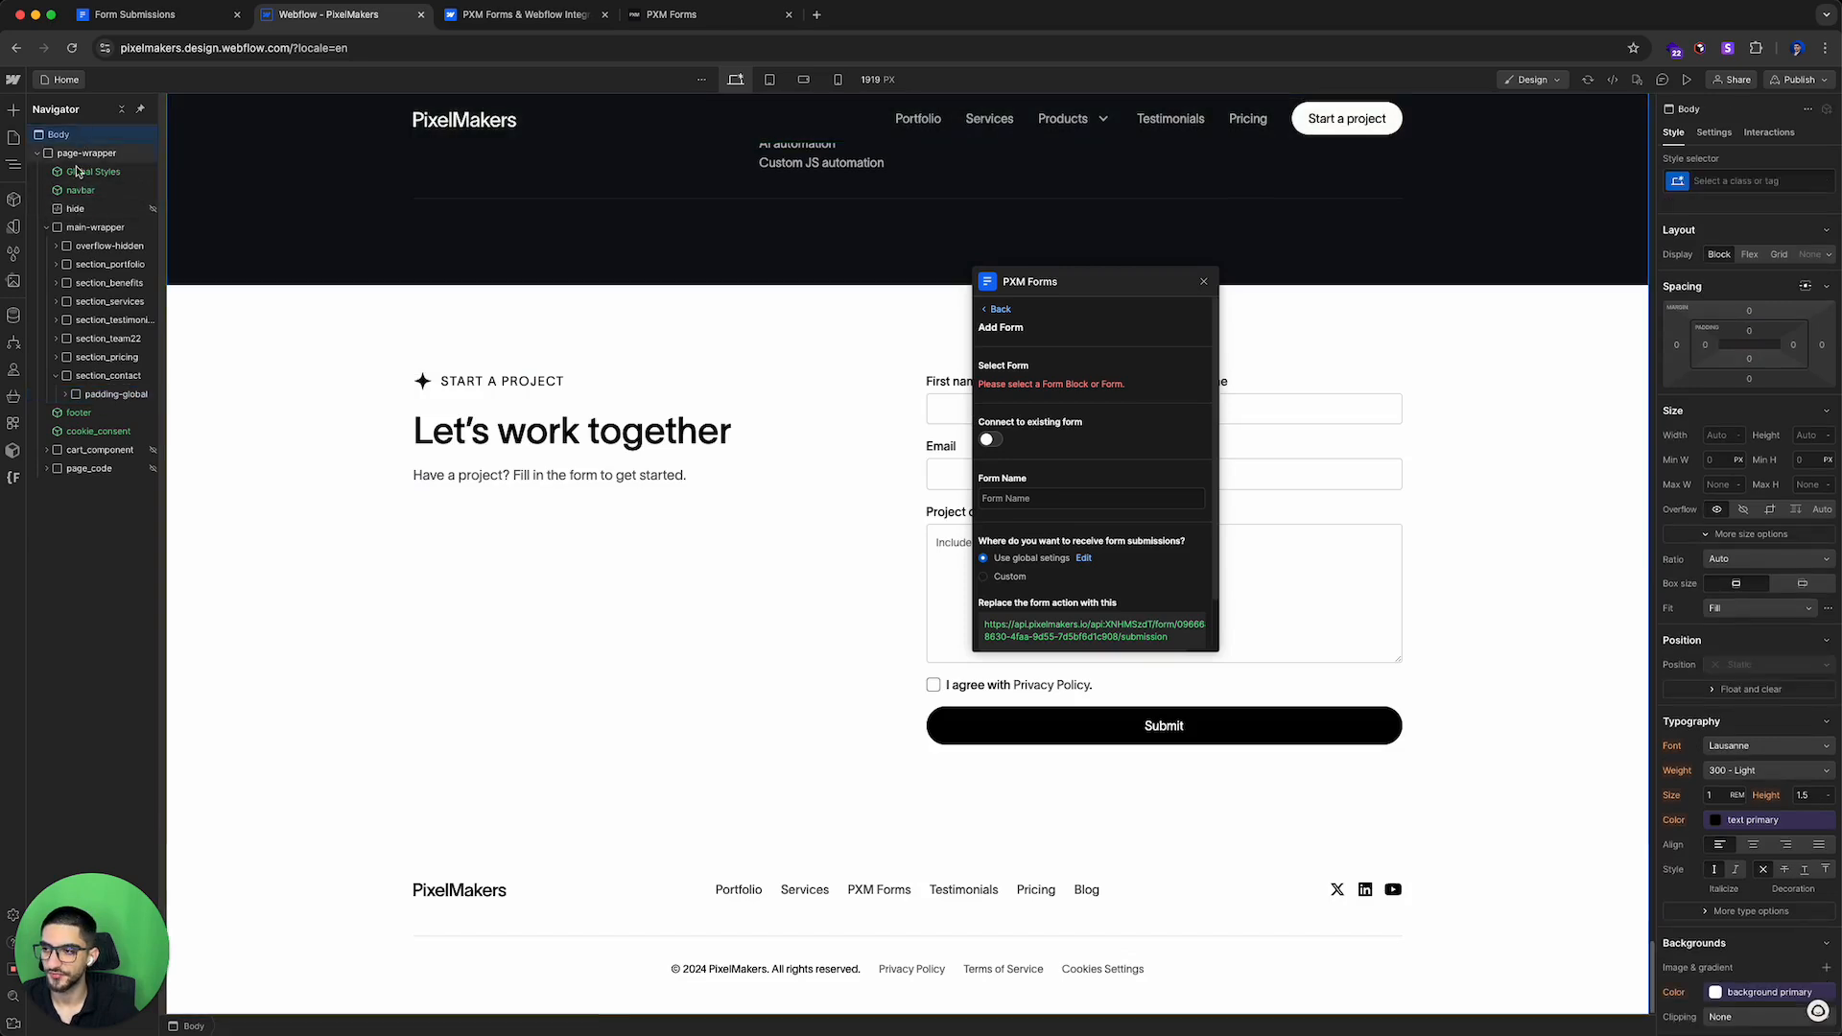
click(13, 137)
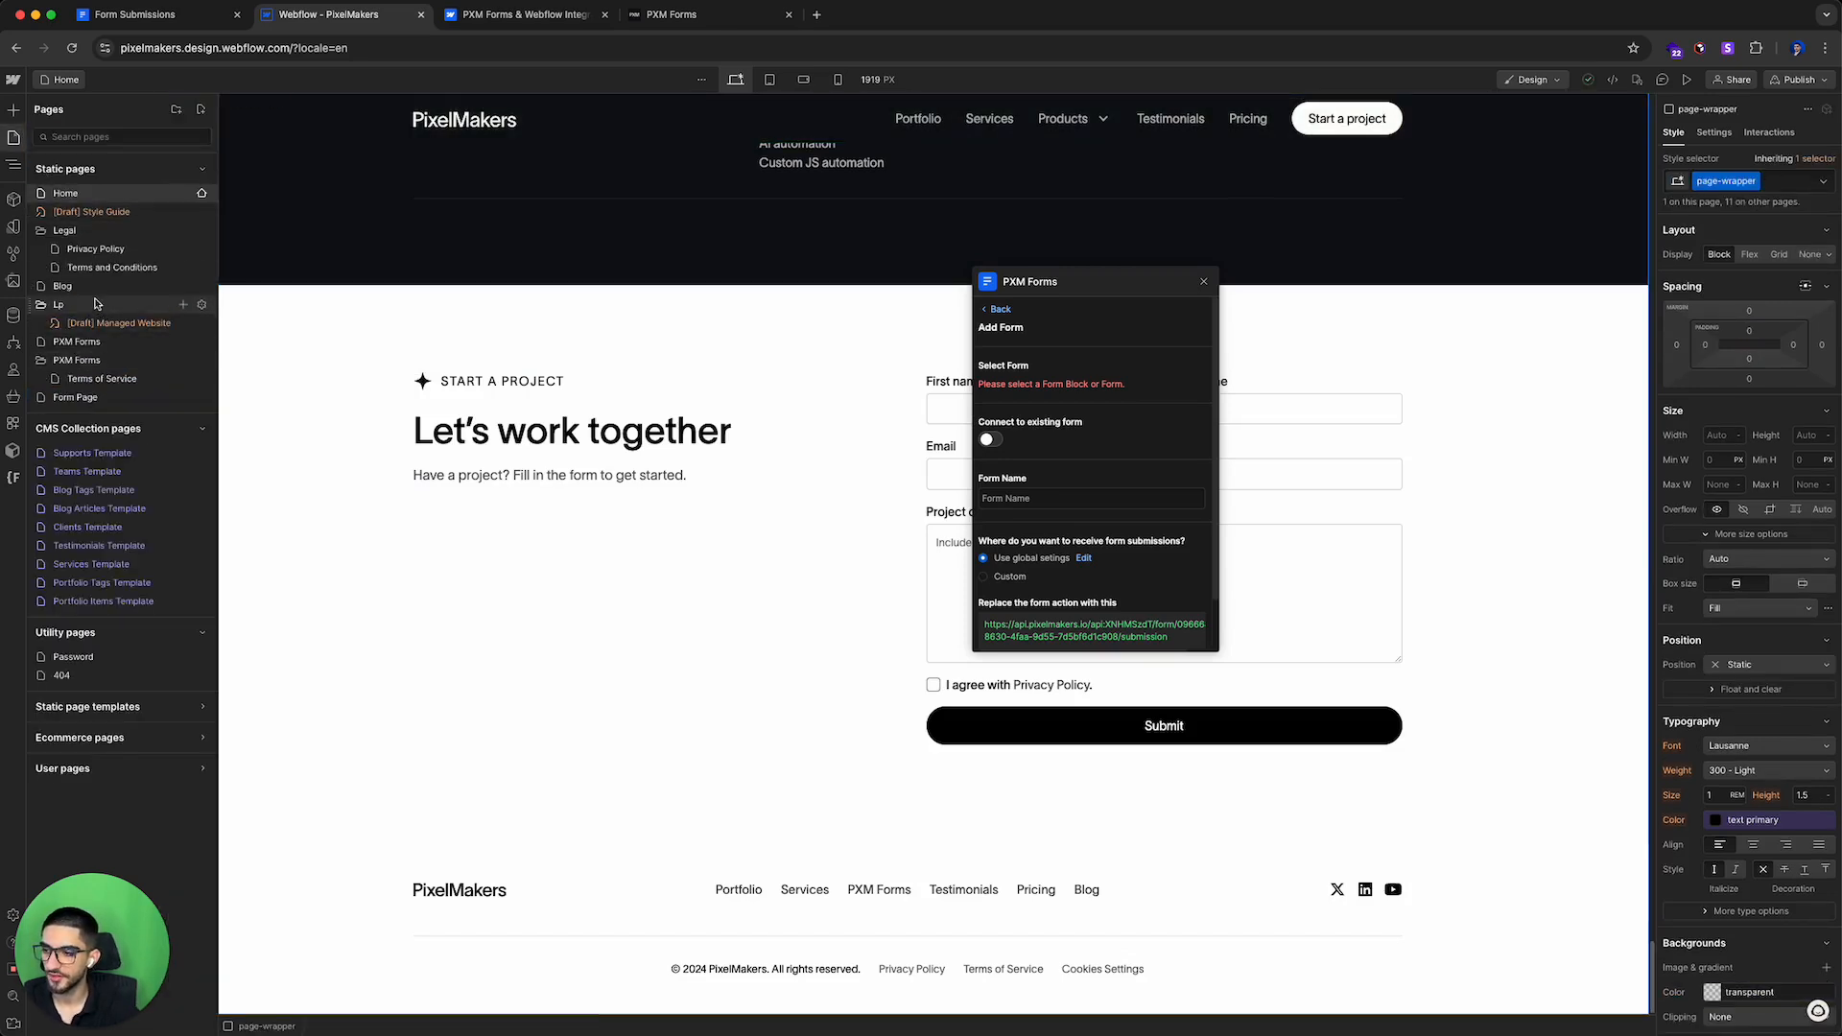
click(75, 396)
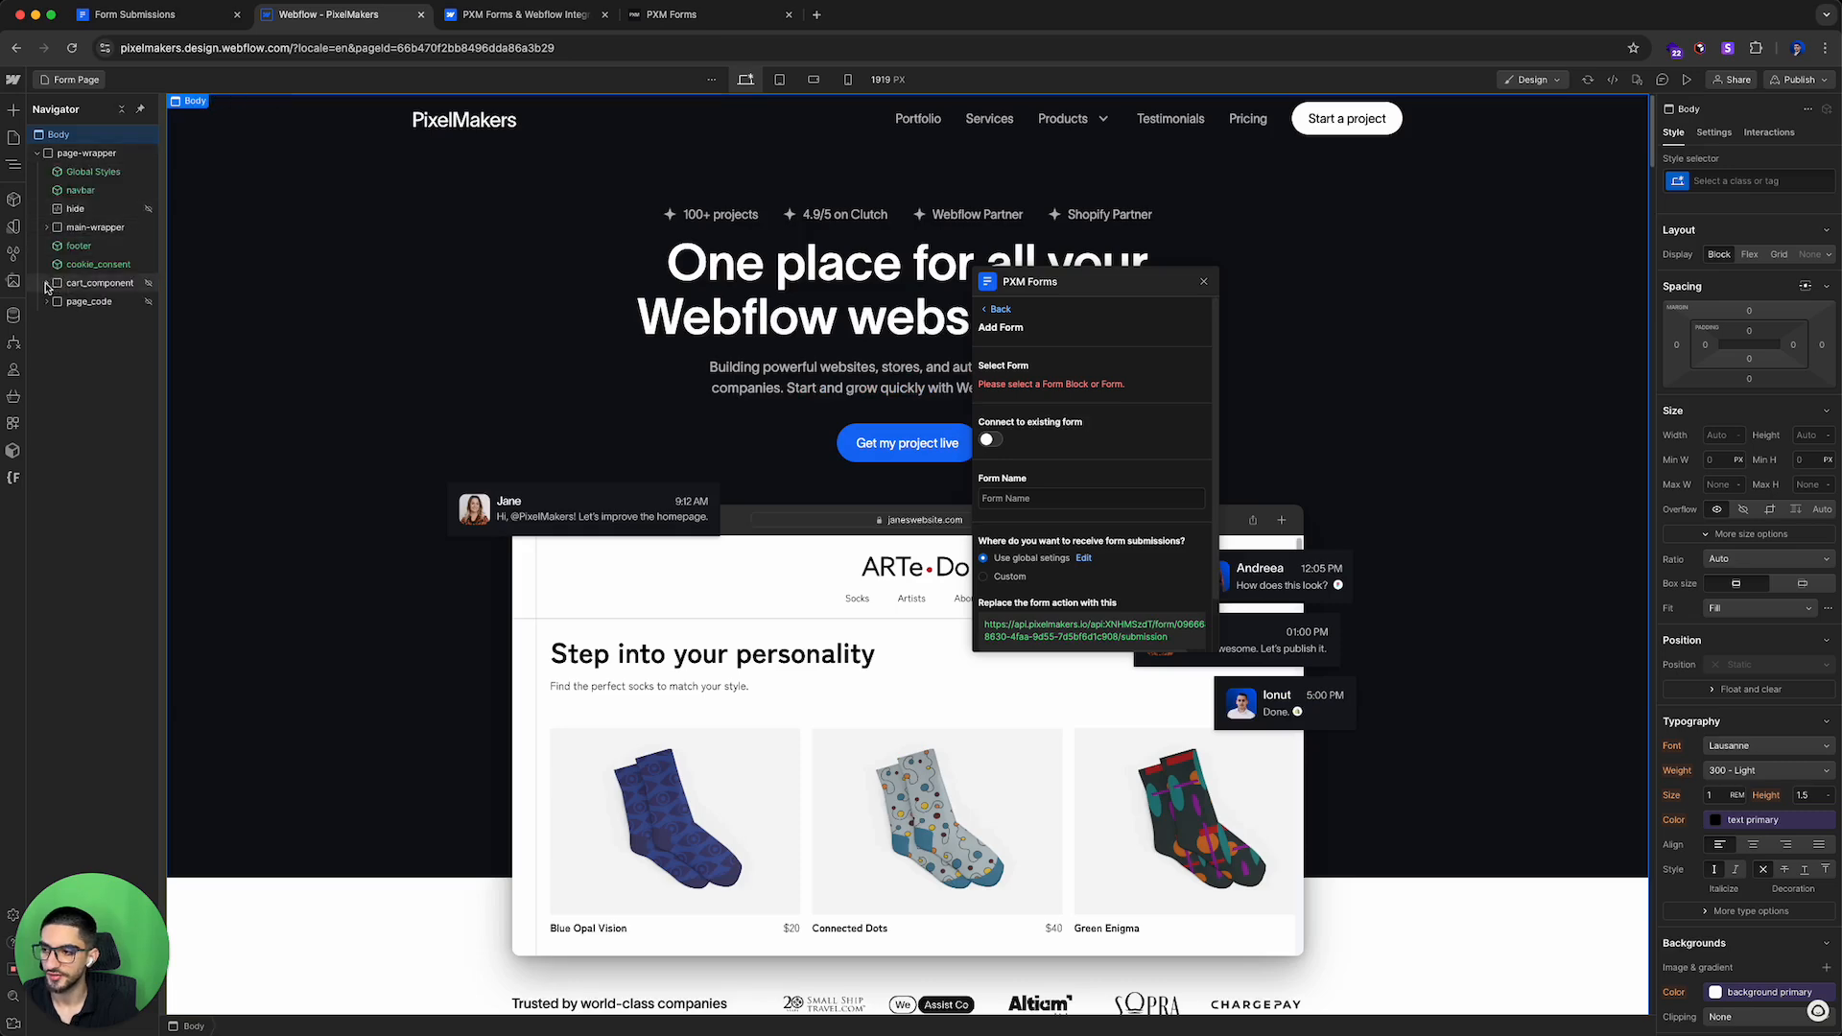
click(46, 283)
click(47, 227)
Step: Delete the pricing, team, testimonials, services, benefits and portfolio sections, keeping only the contact section
click(106, 361)
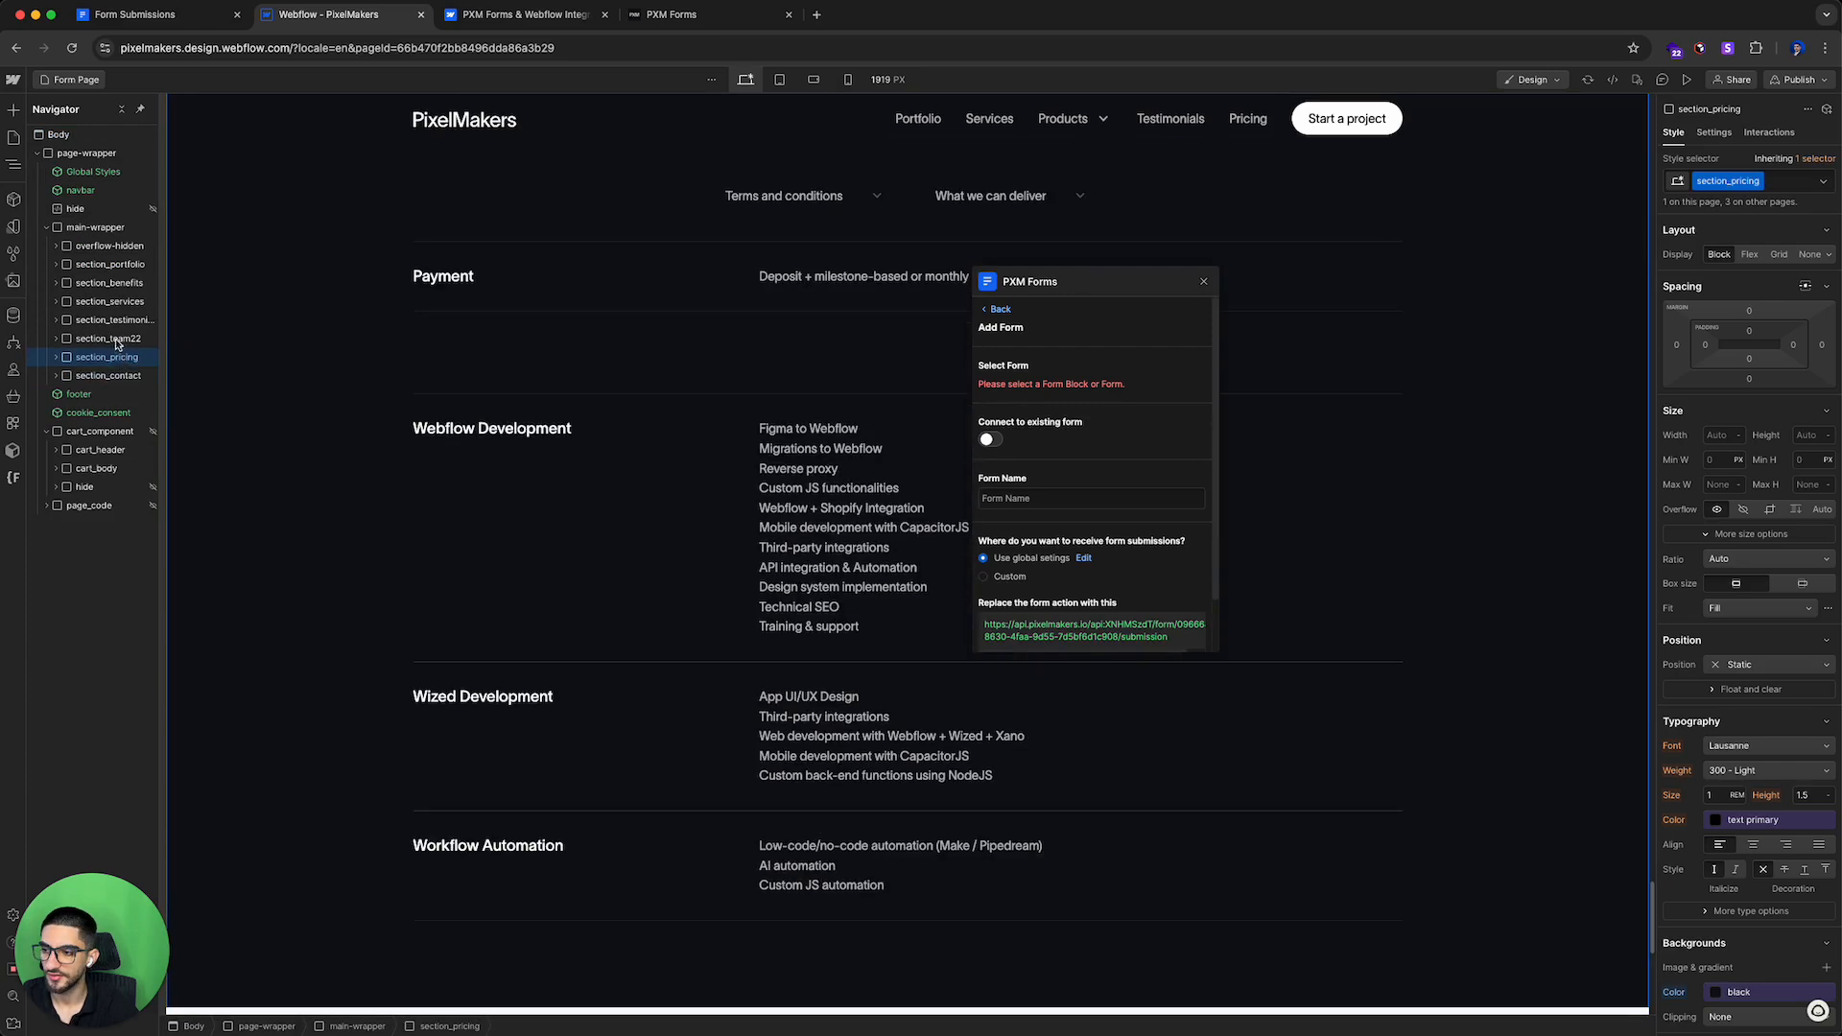
click(117, 342)
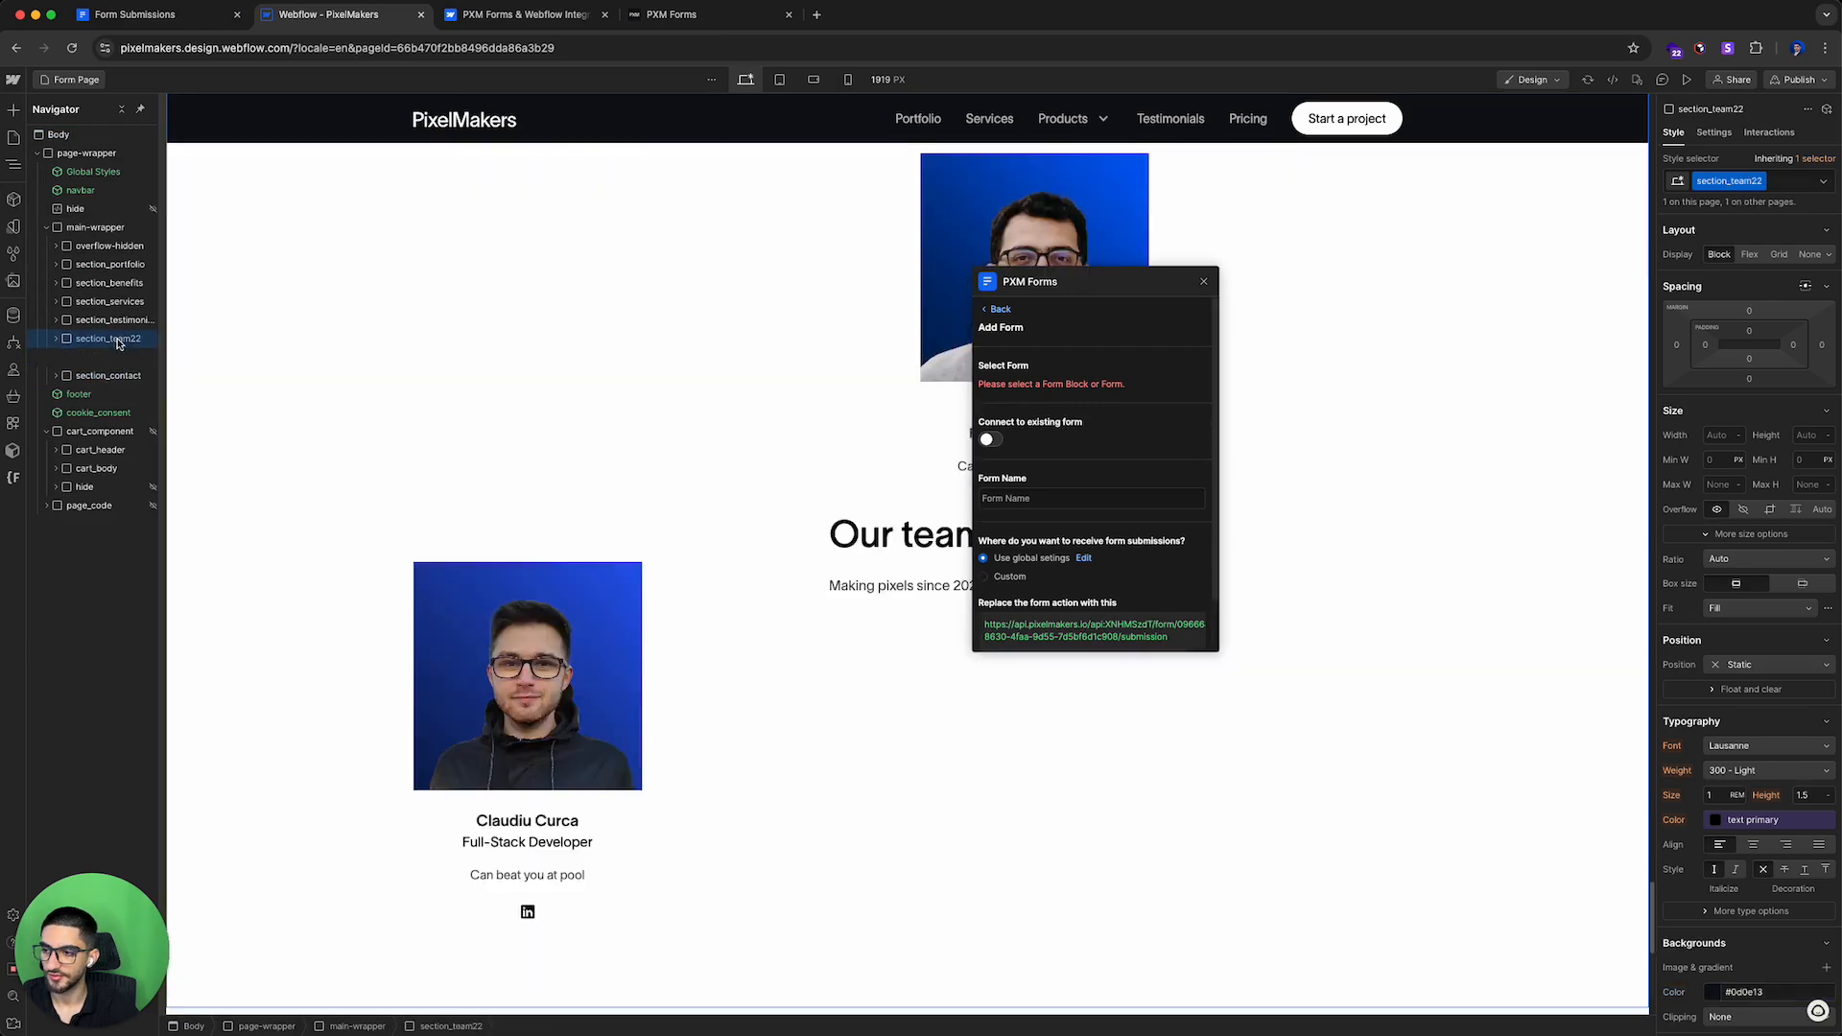
key(Delete)
click(122, 321)
key(Delete)
click(123, 303)
key(Delete)
click(122, 284)
key(Delete)
click(109, 265)
key(Delete)
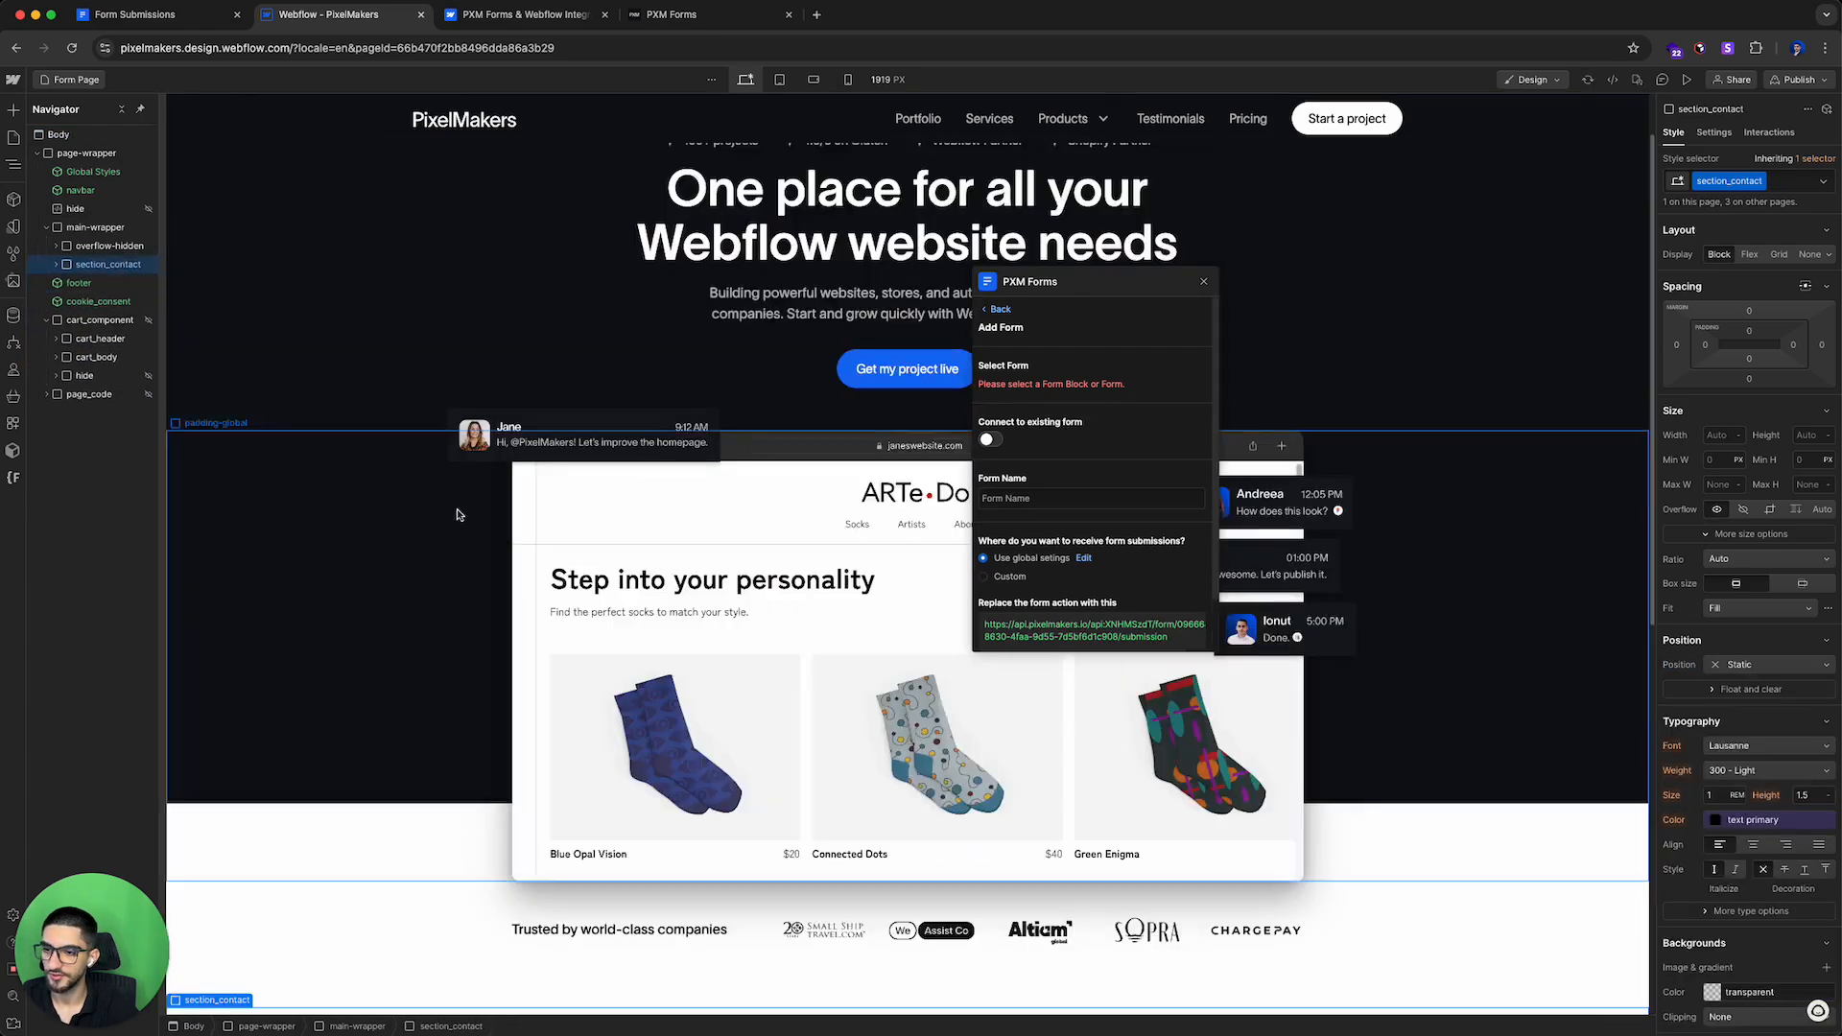
Step: Move the PXM Forms app window beside the contact form section
scroll(415, 494, up, 1)
scroll(436, 493, down, 8)
scroll(412, 470, up, 3)
scroll(432, 436, down, 3)
drag(1041, 287, 1509, 313)
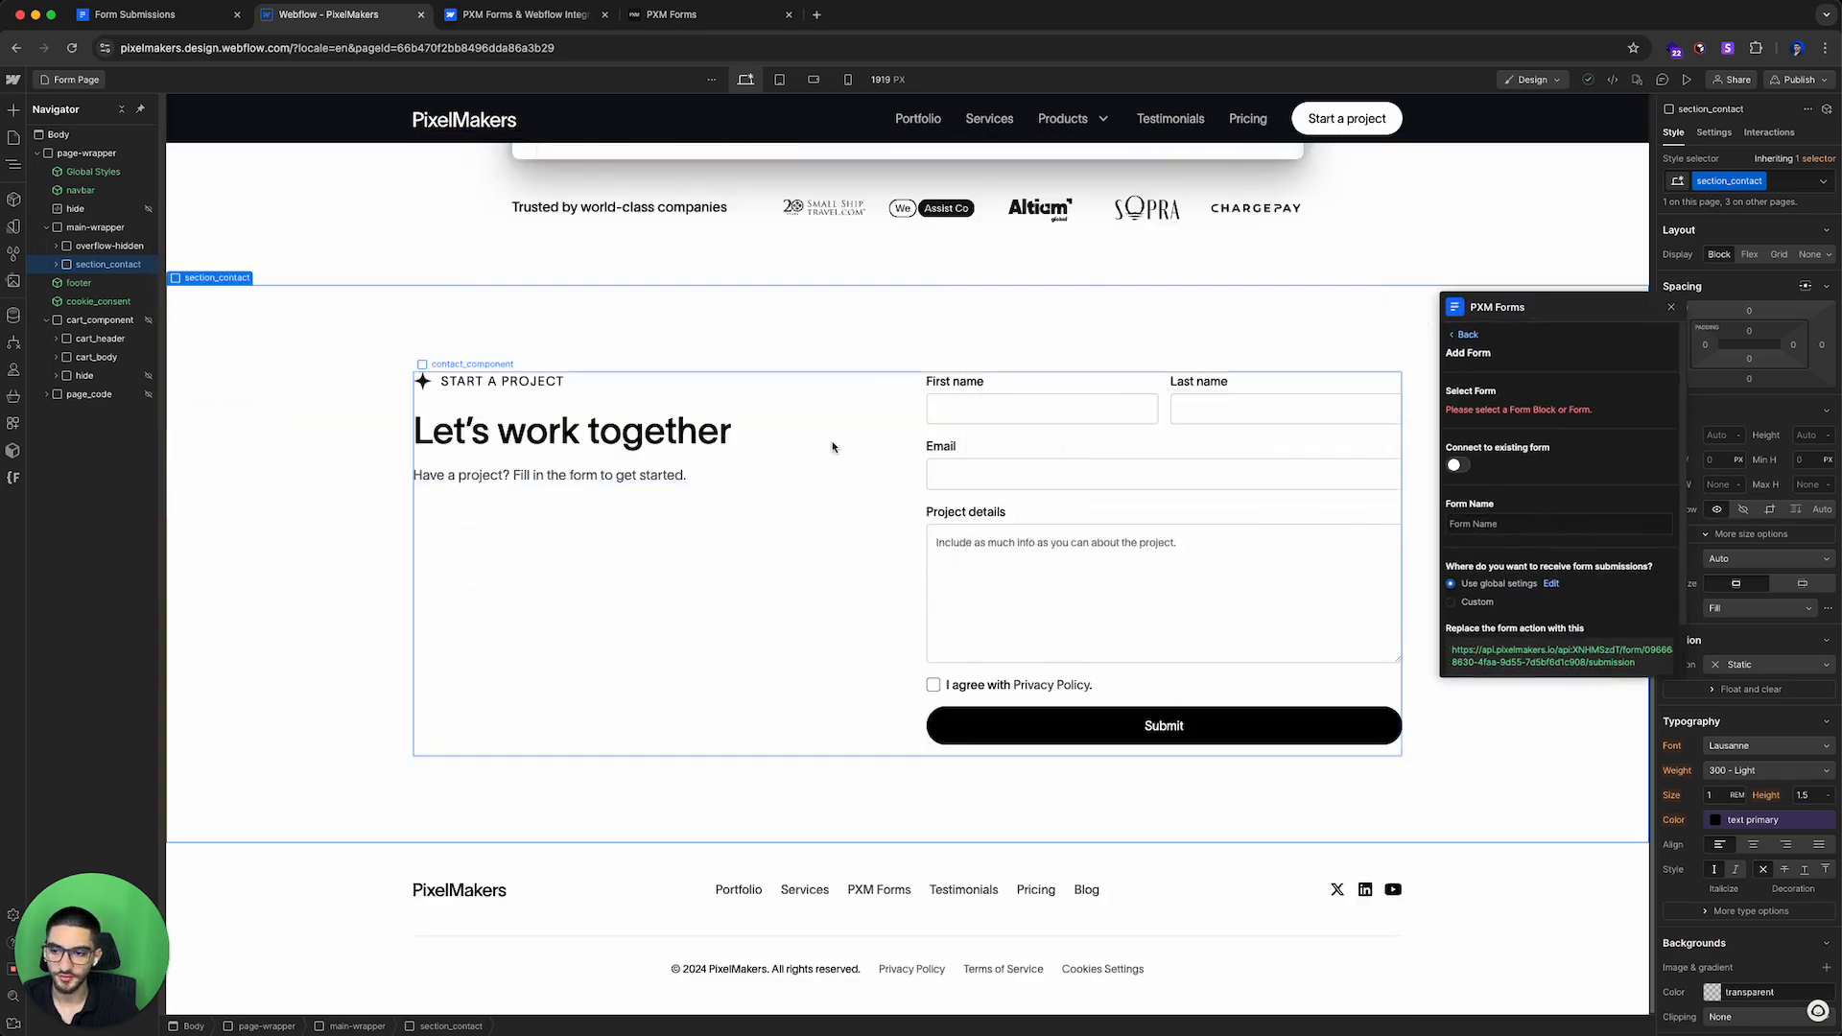
Step: Select the contact form element and open its element settings, placing the PXM Forms window beside it
click(1190, 434)
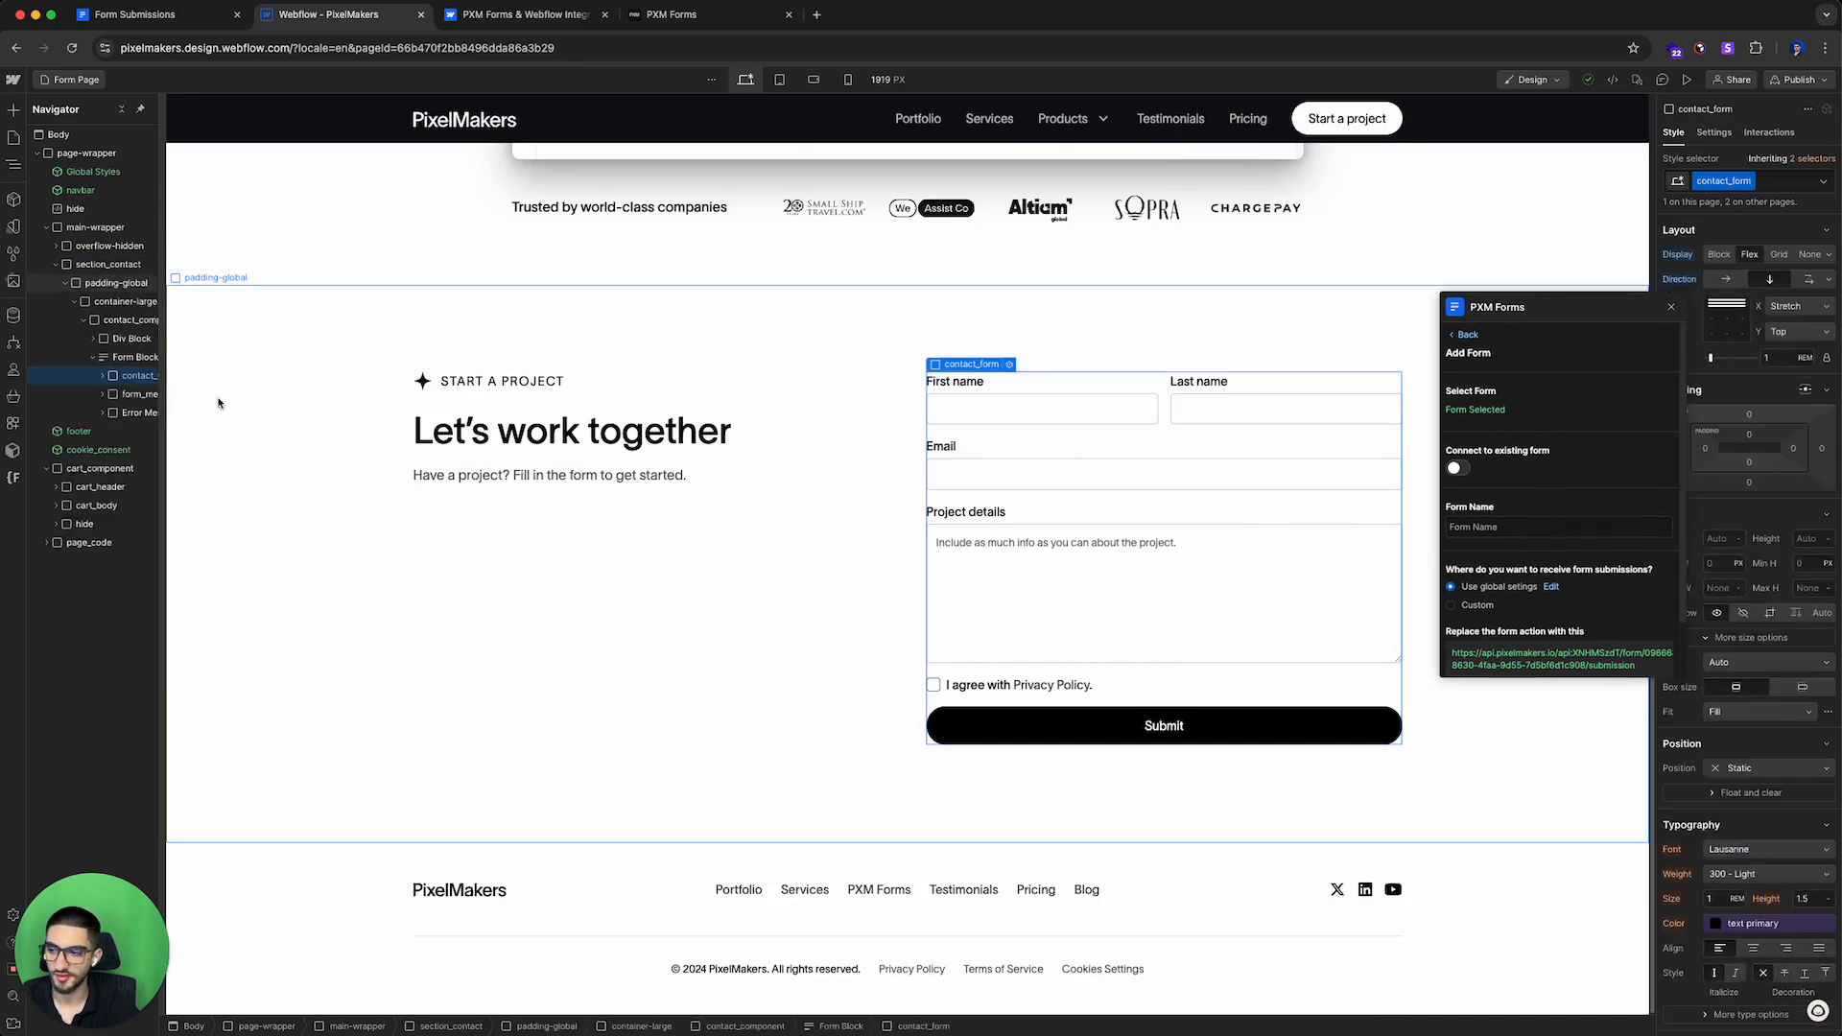
drag(1537, 308, 1114, 313)
click(1714, 133)
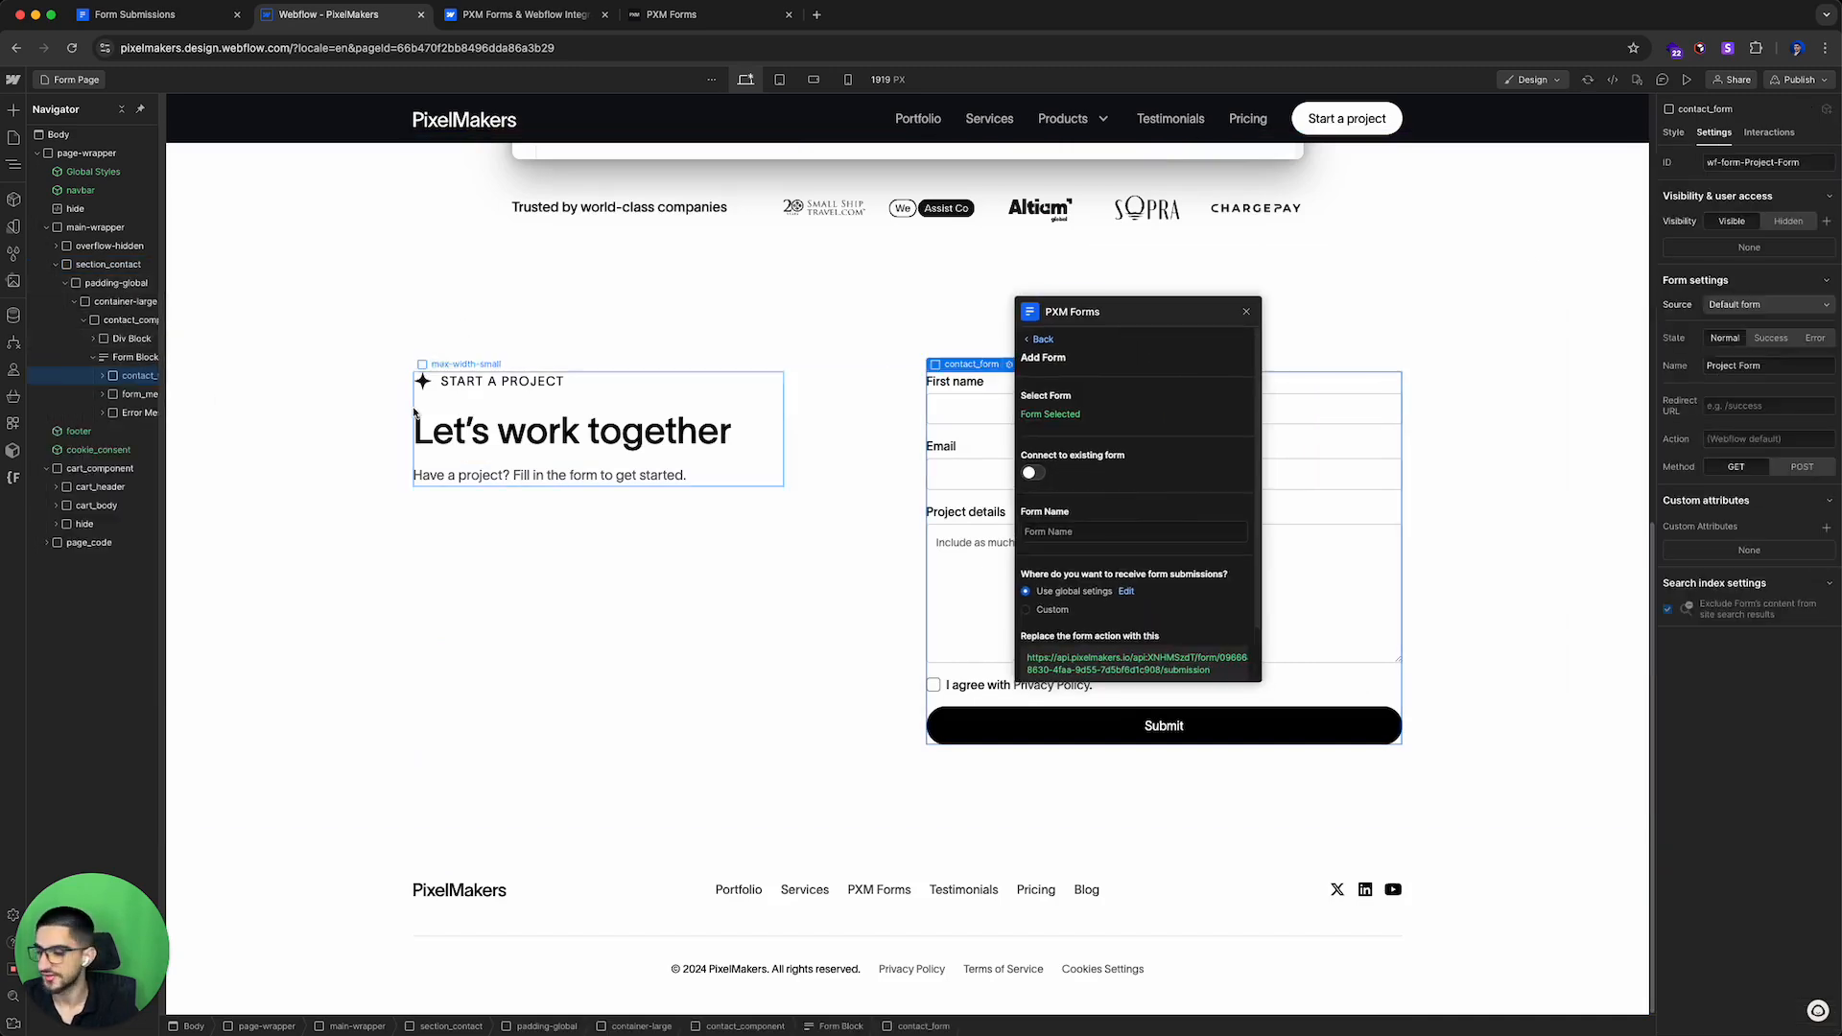
click(134, 356)
drag(1124, 314, 712, 392)
click(1078, 432)
click(513, 432)
click(1079, 442)
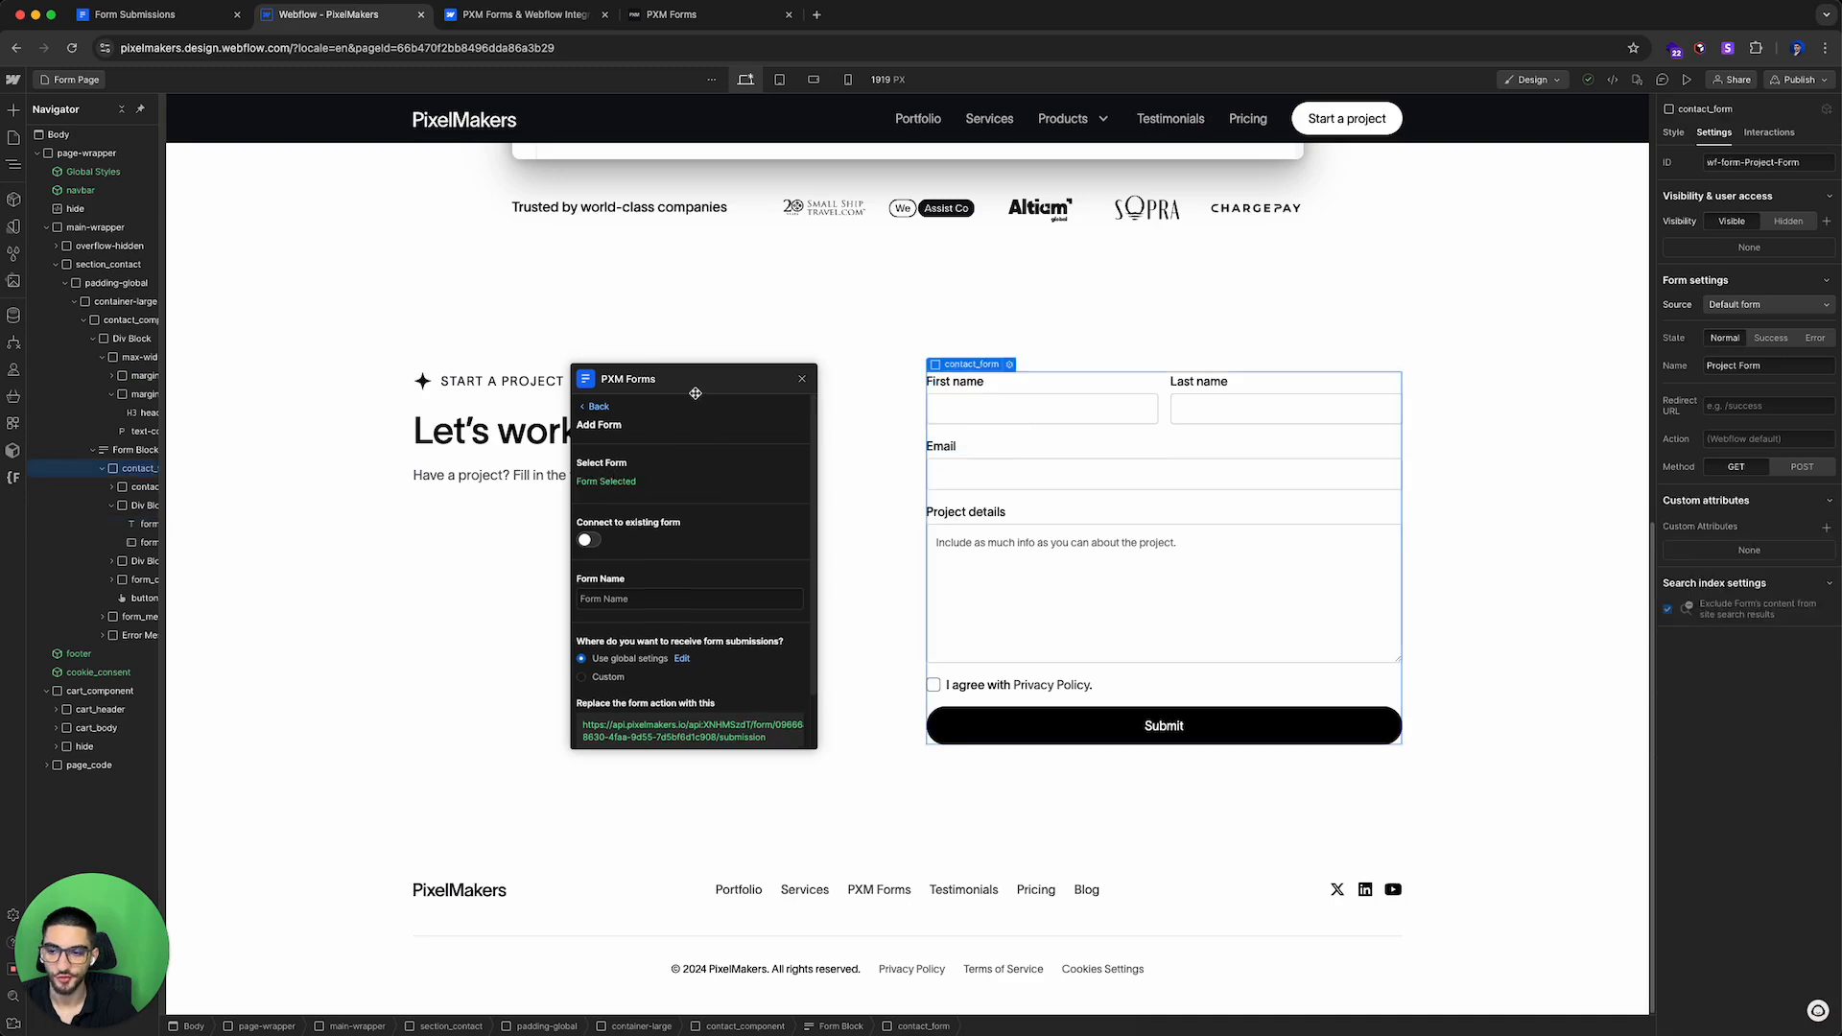
drag(696, 398, 748, 363)
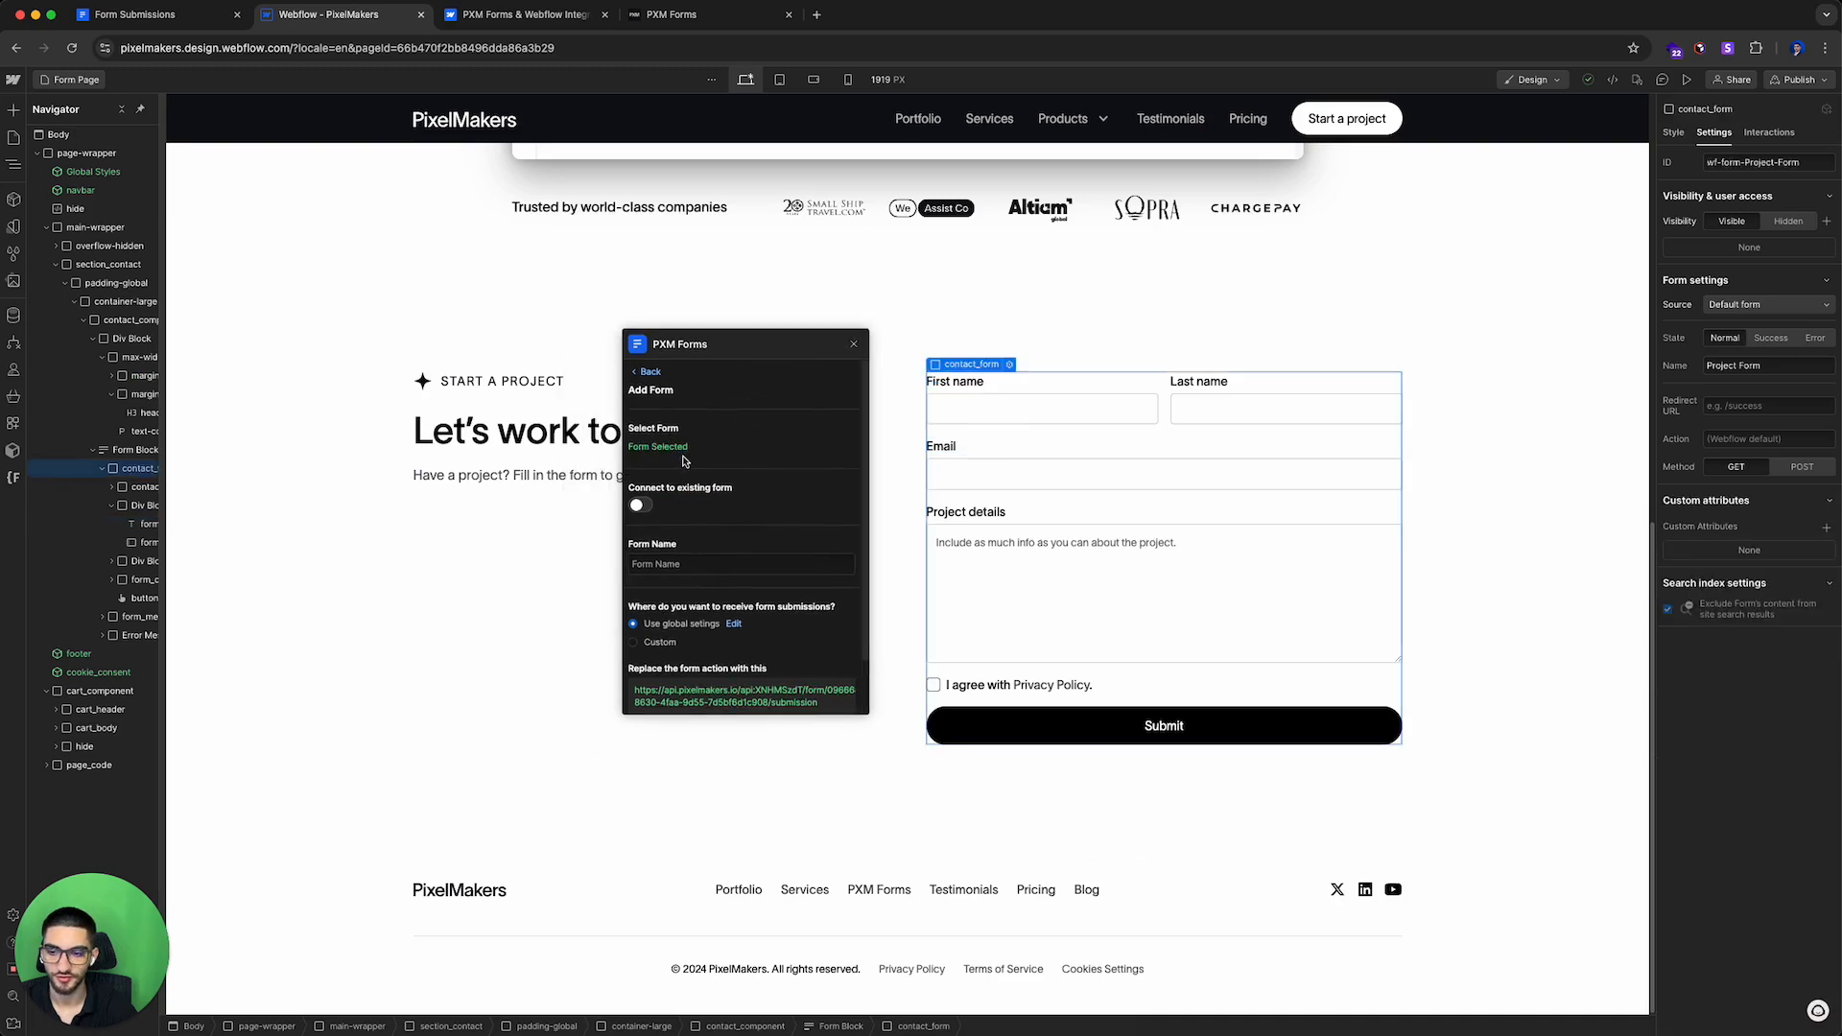
scroll(662, 447, down, 2)
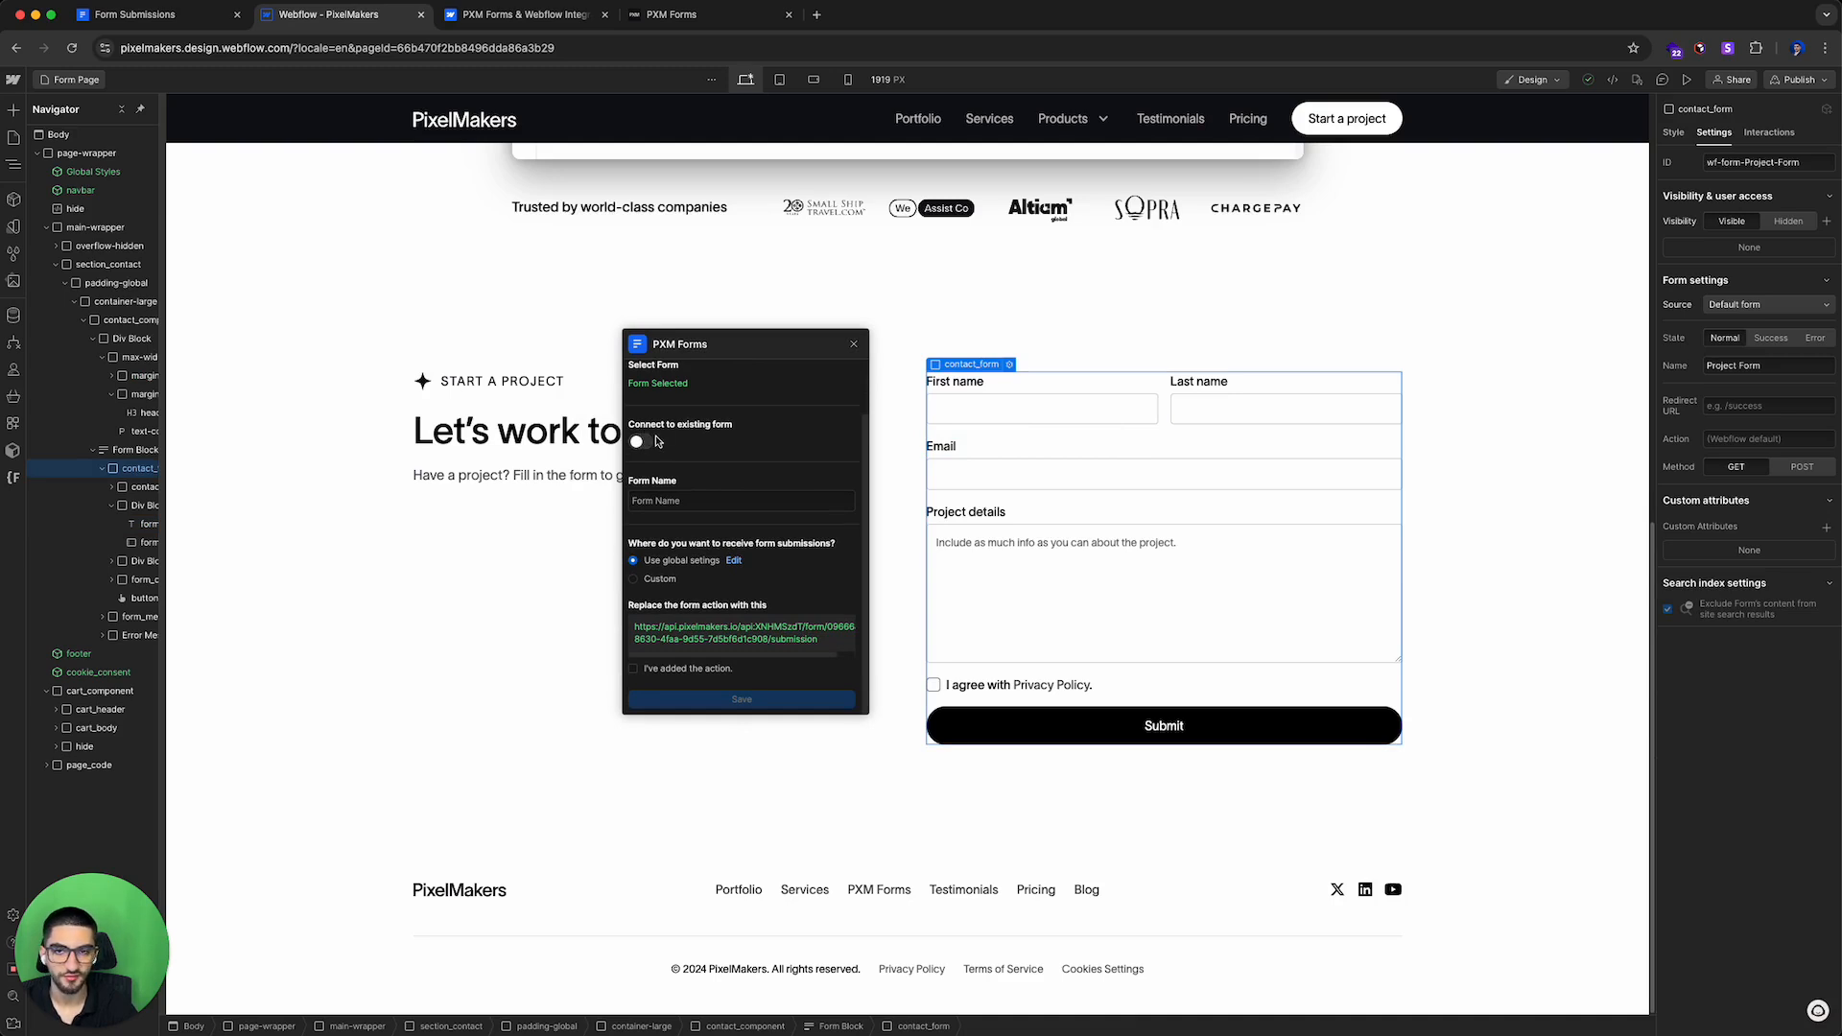
click(645, 443)
click(705, 508)
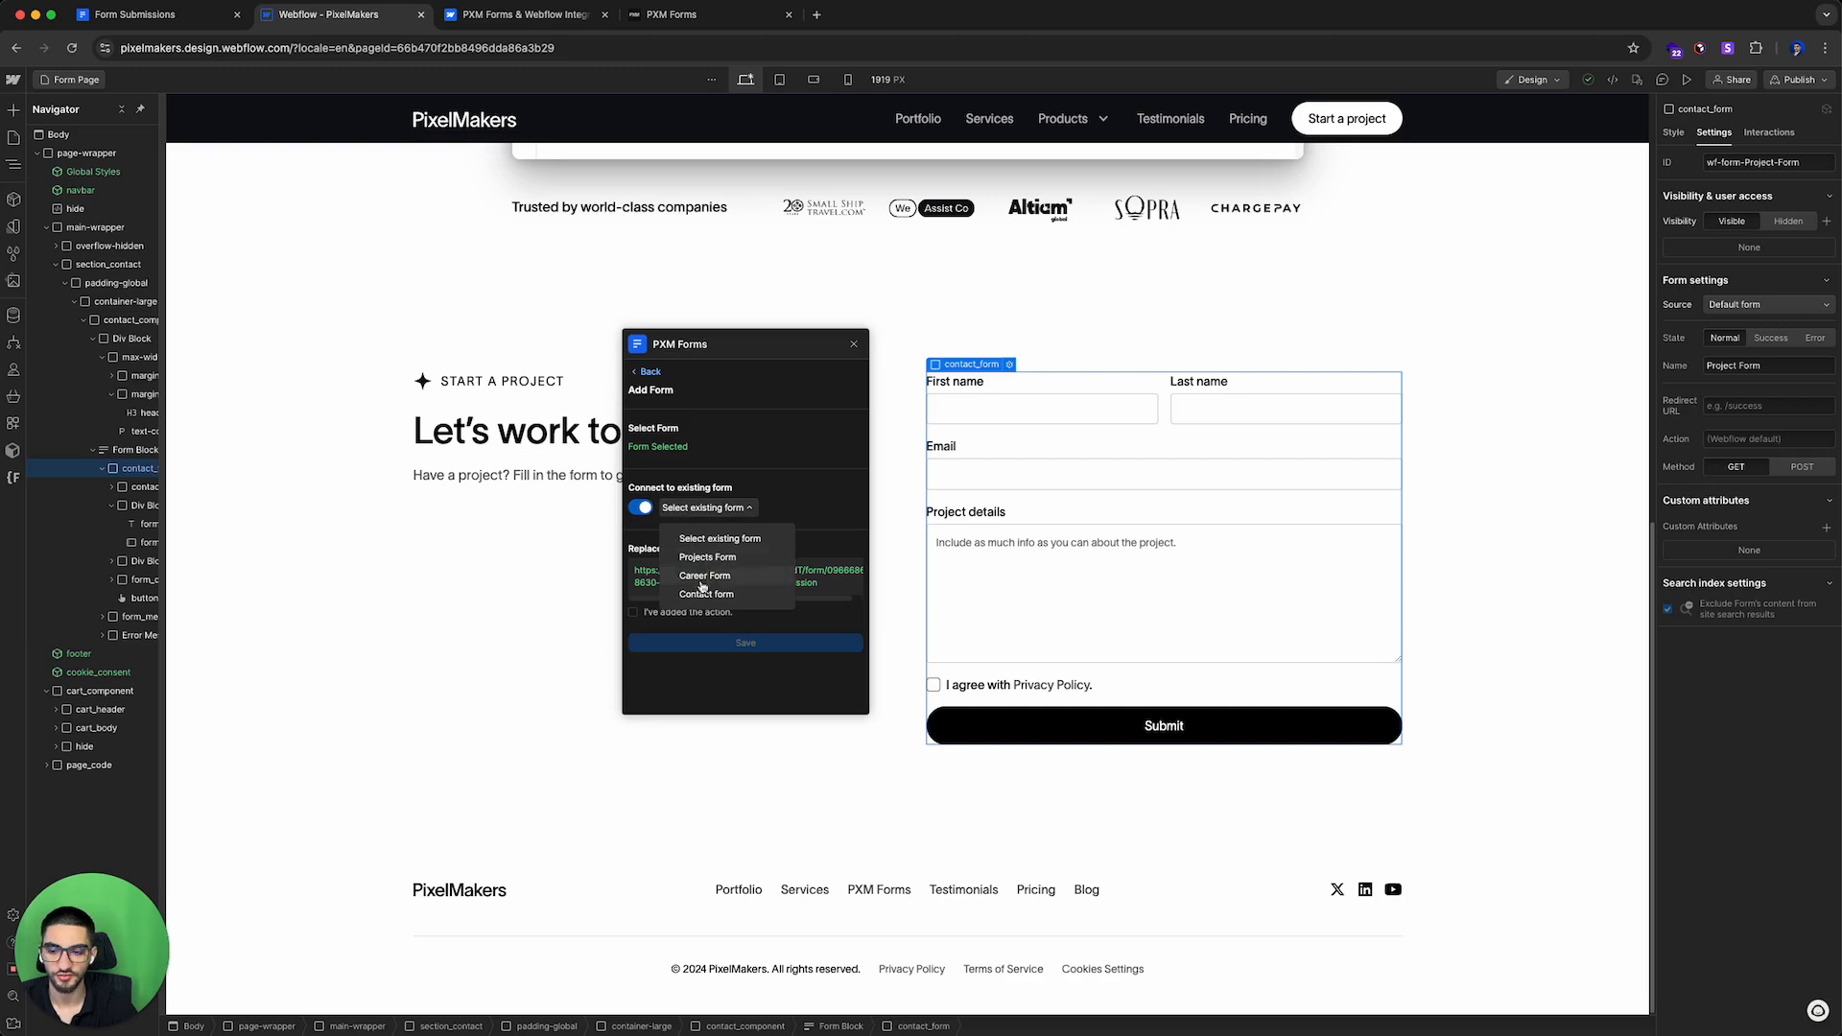
click(691, 506)
click(640, 507)
scroll(707, 521, down, 2)
click(710, 505)
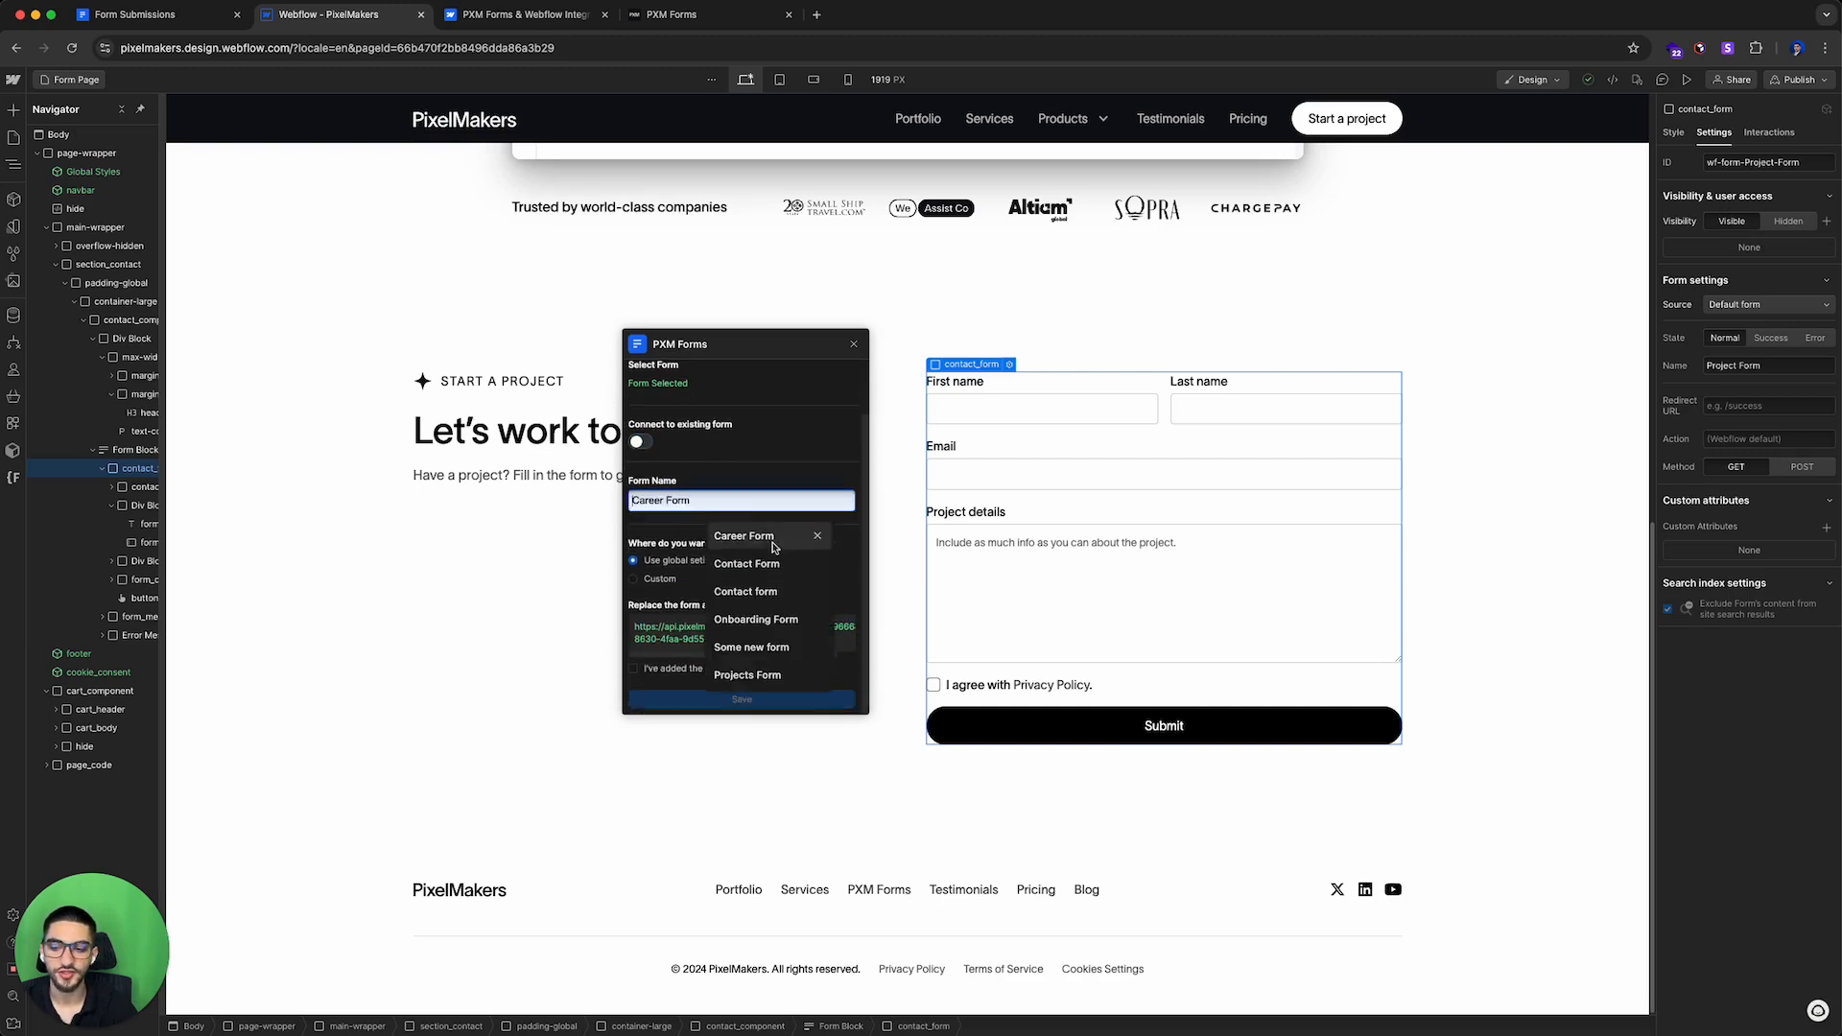
click(721, 482)
Step: Name the form New Projects Form
click(762, 503)
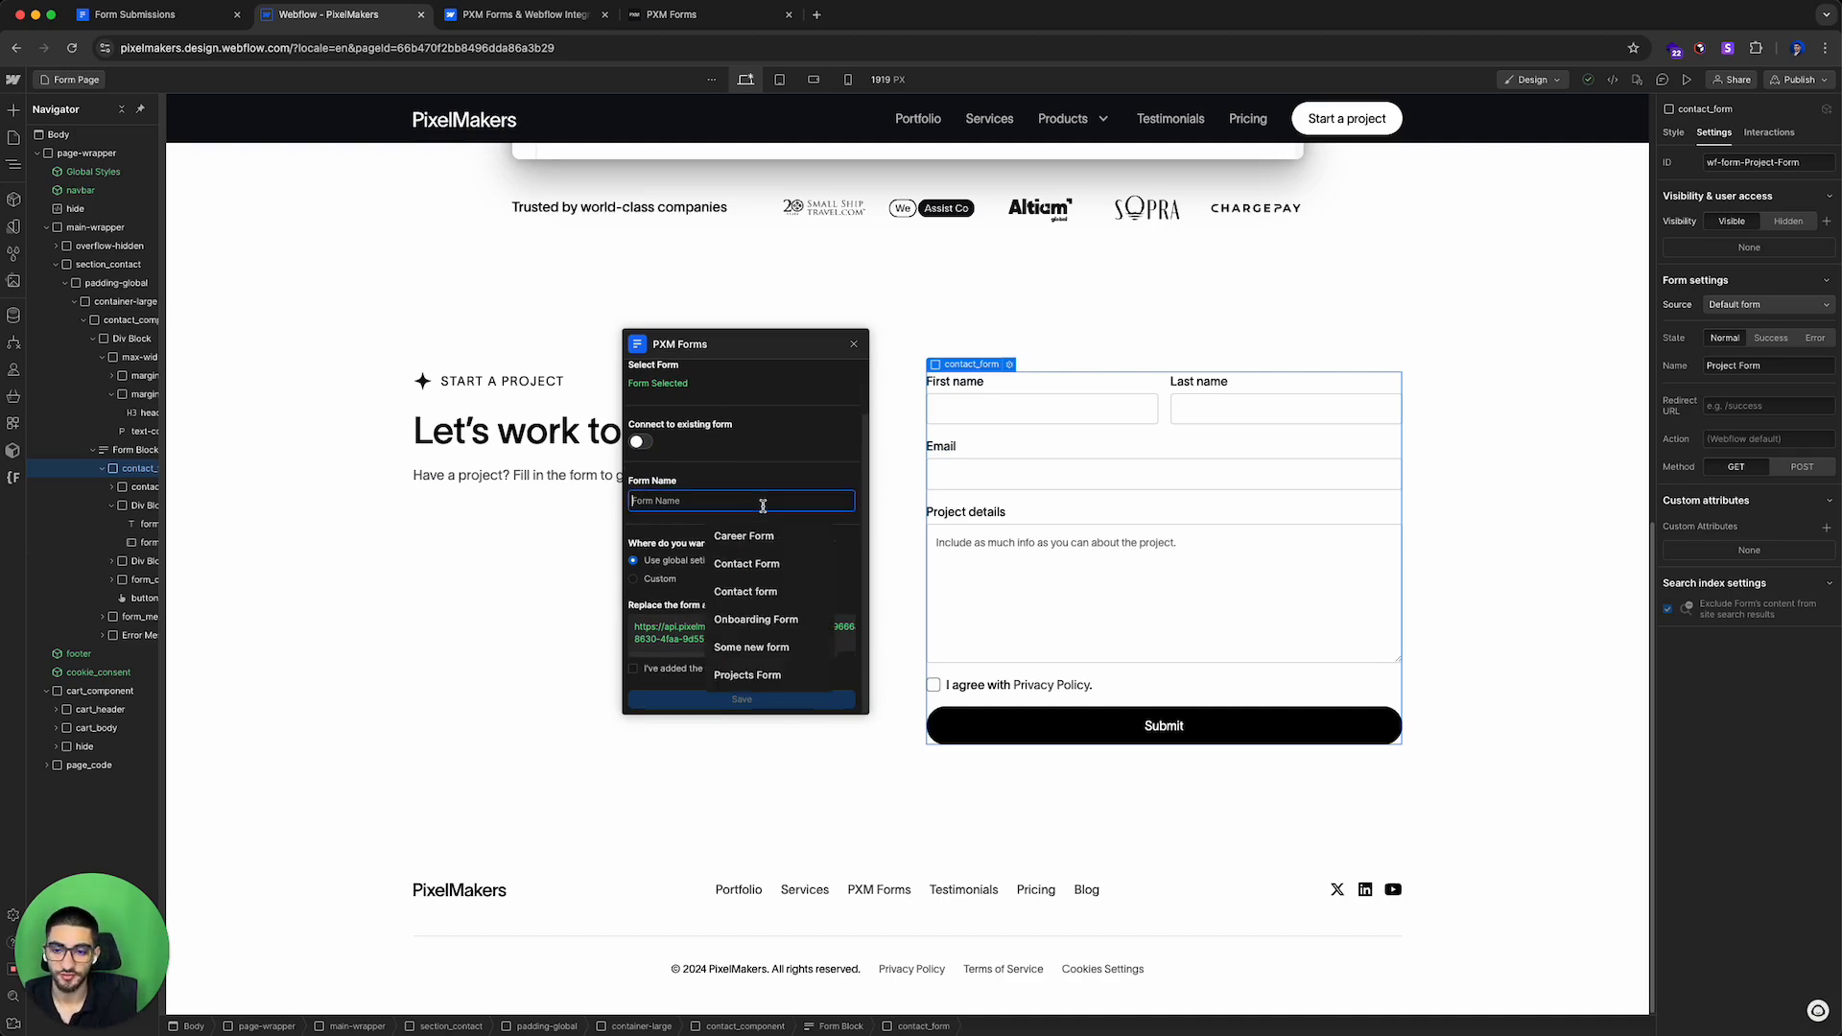
text(Career Form)
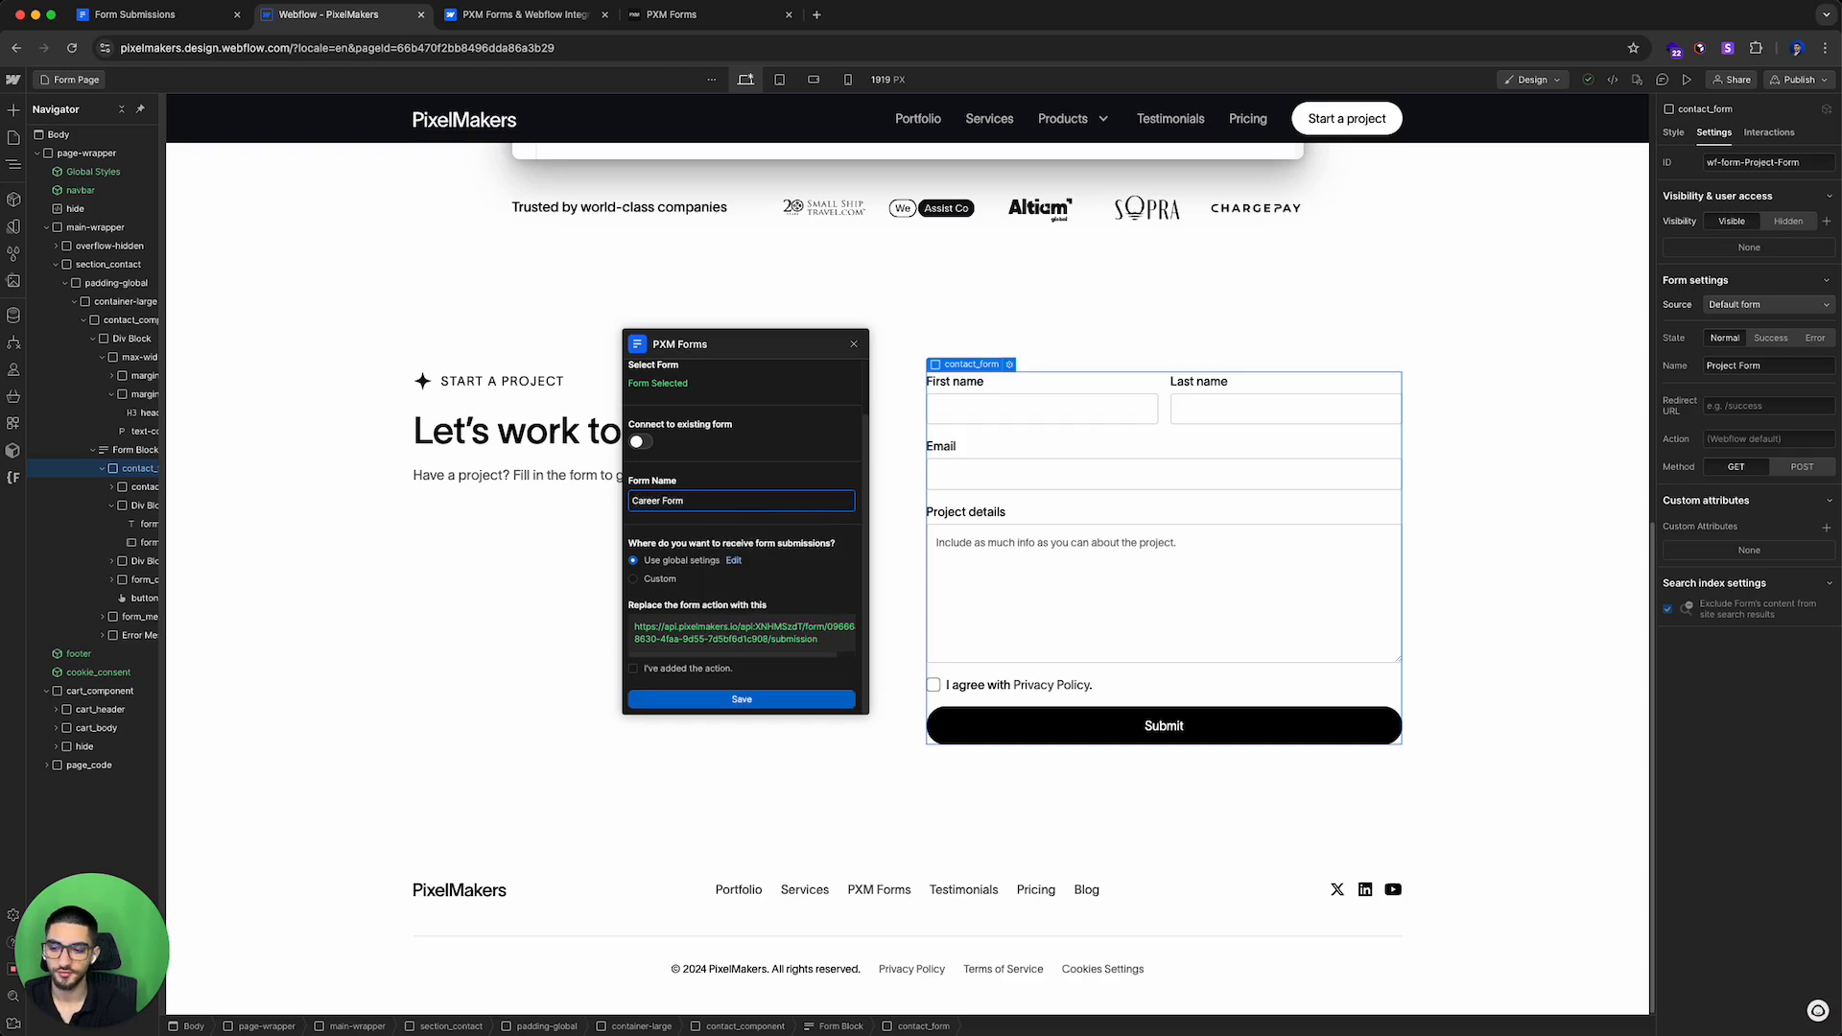
key(super+BackSpace)
text(New Projects)
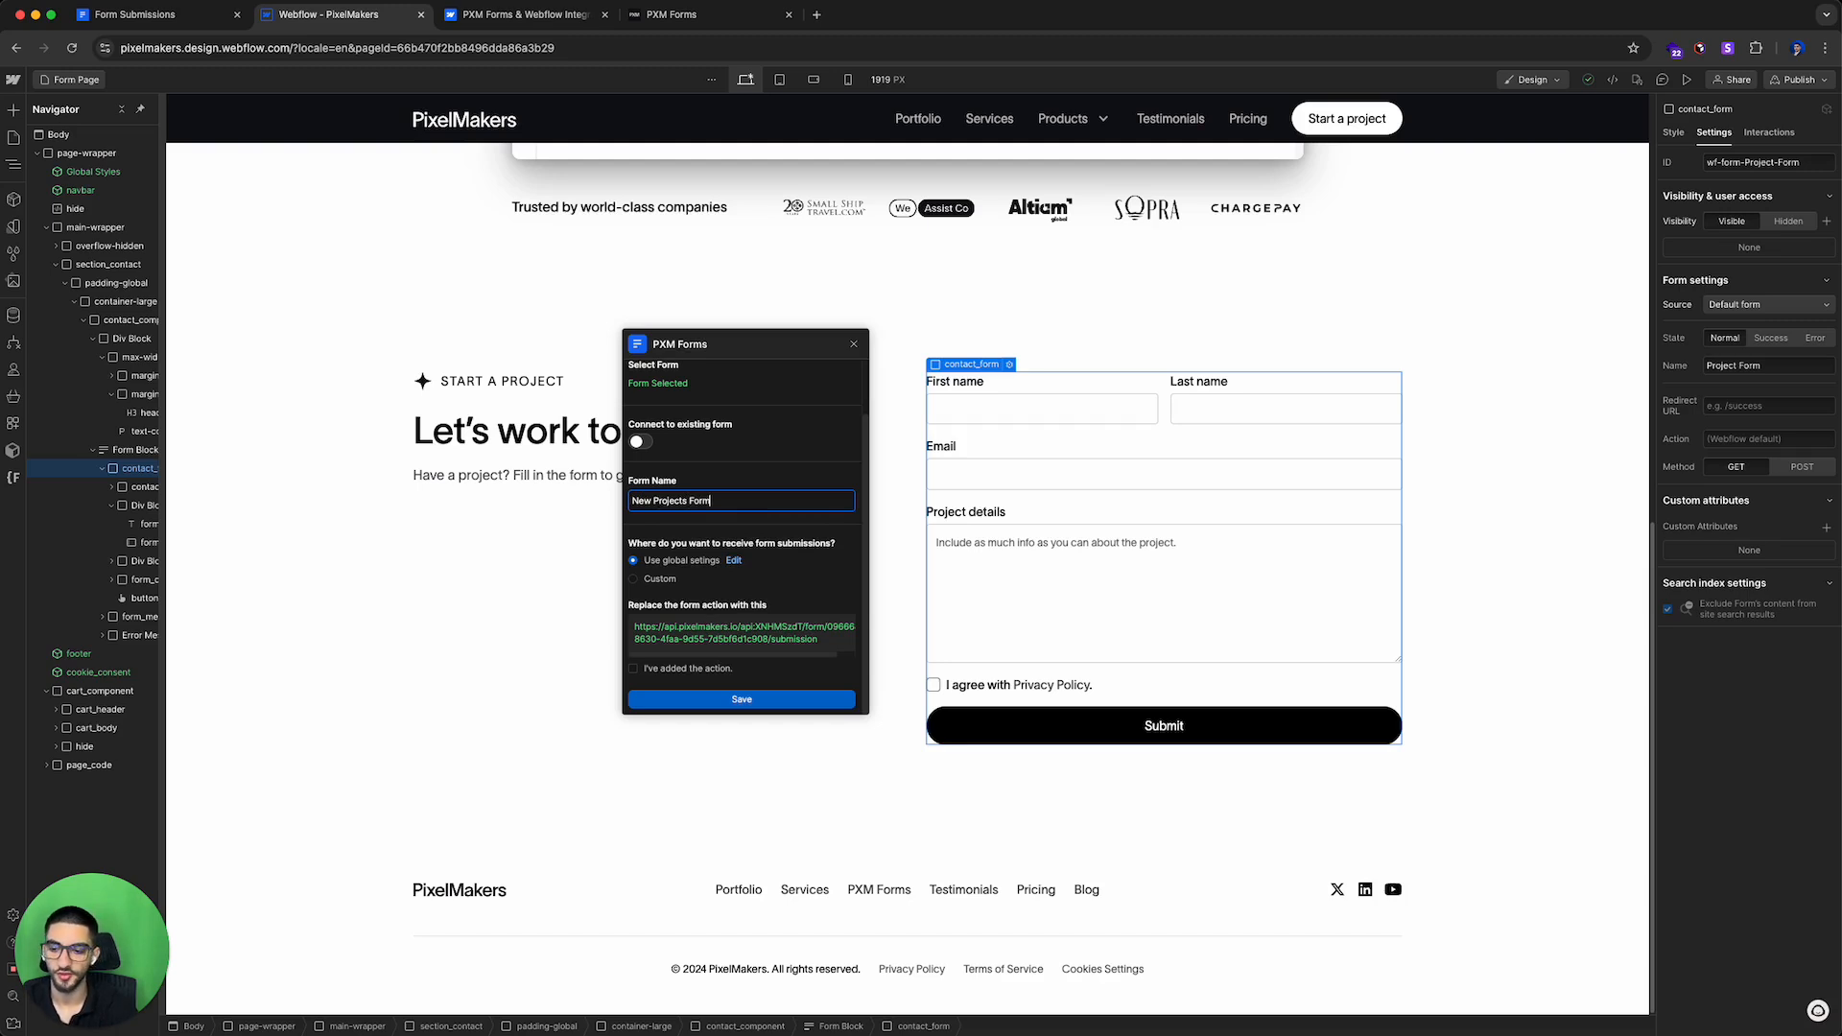
click(793, 580)
drag(627, 540, 755, 554)
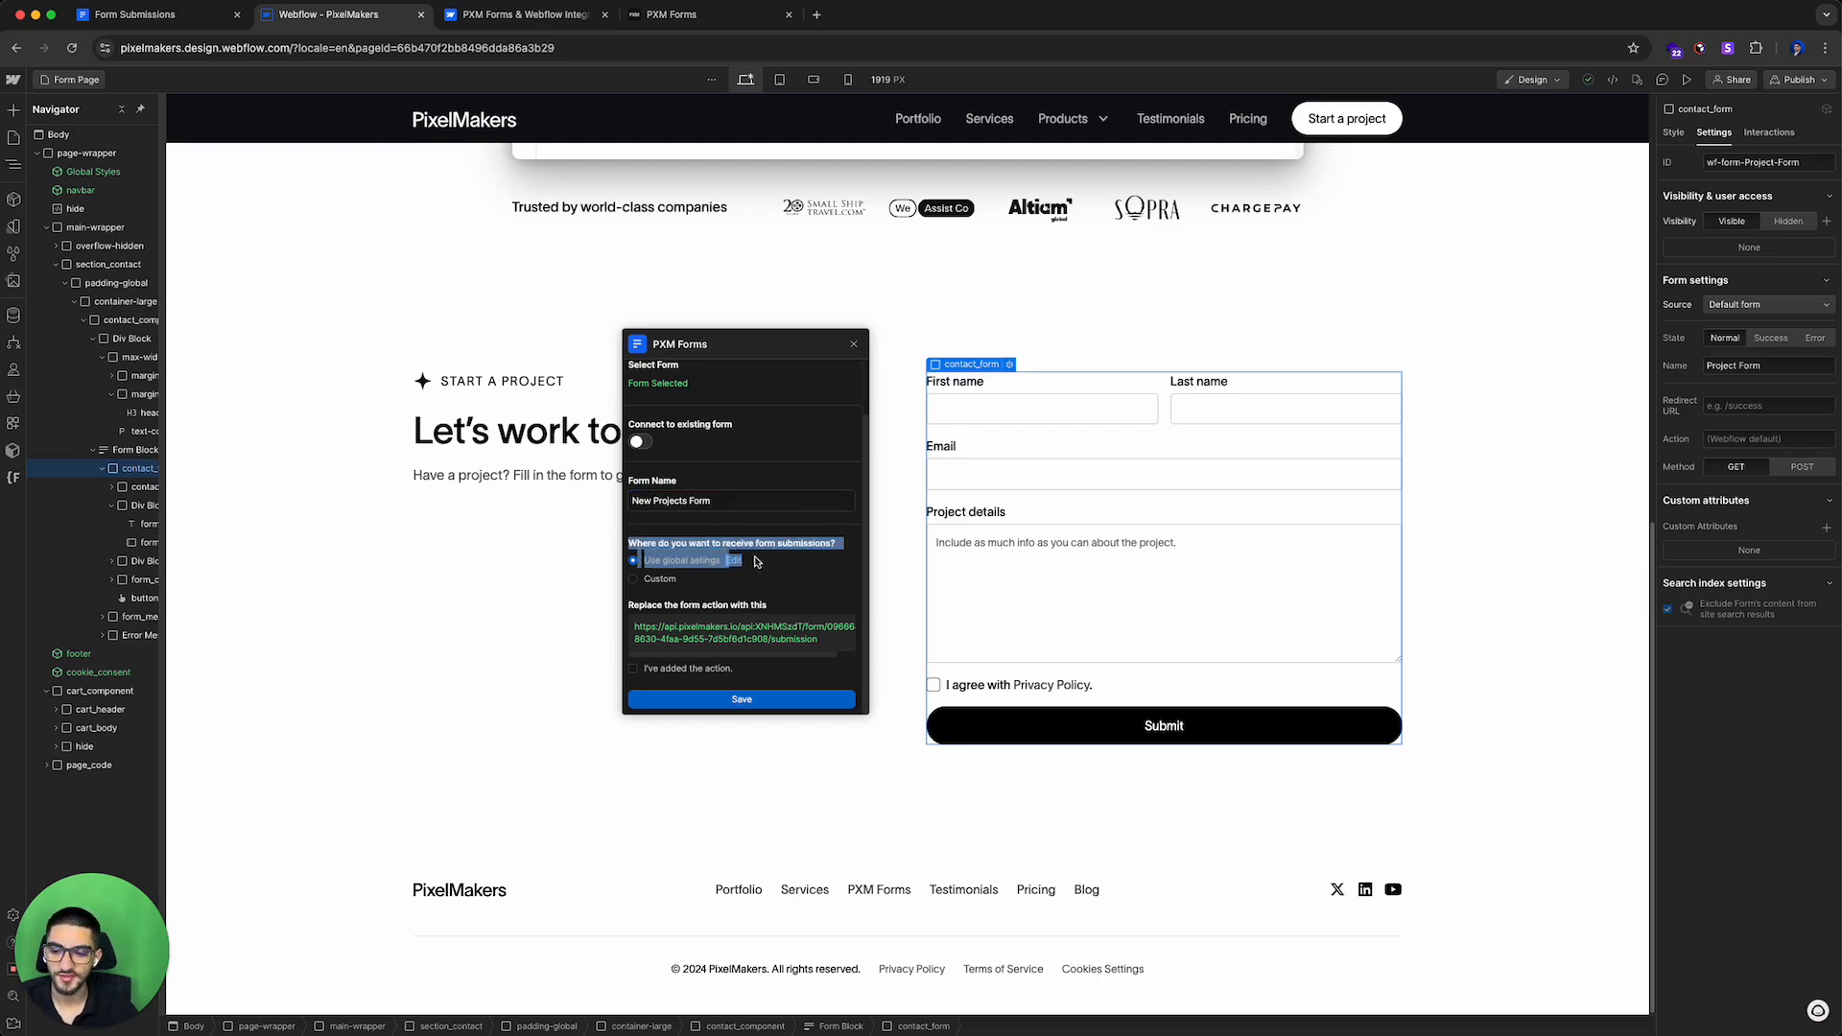
click(686, 564)
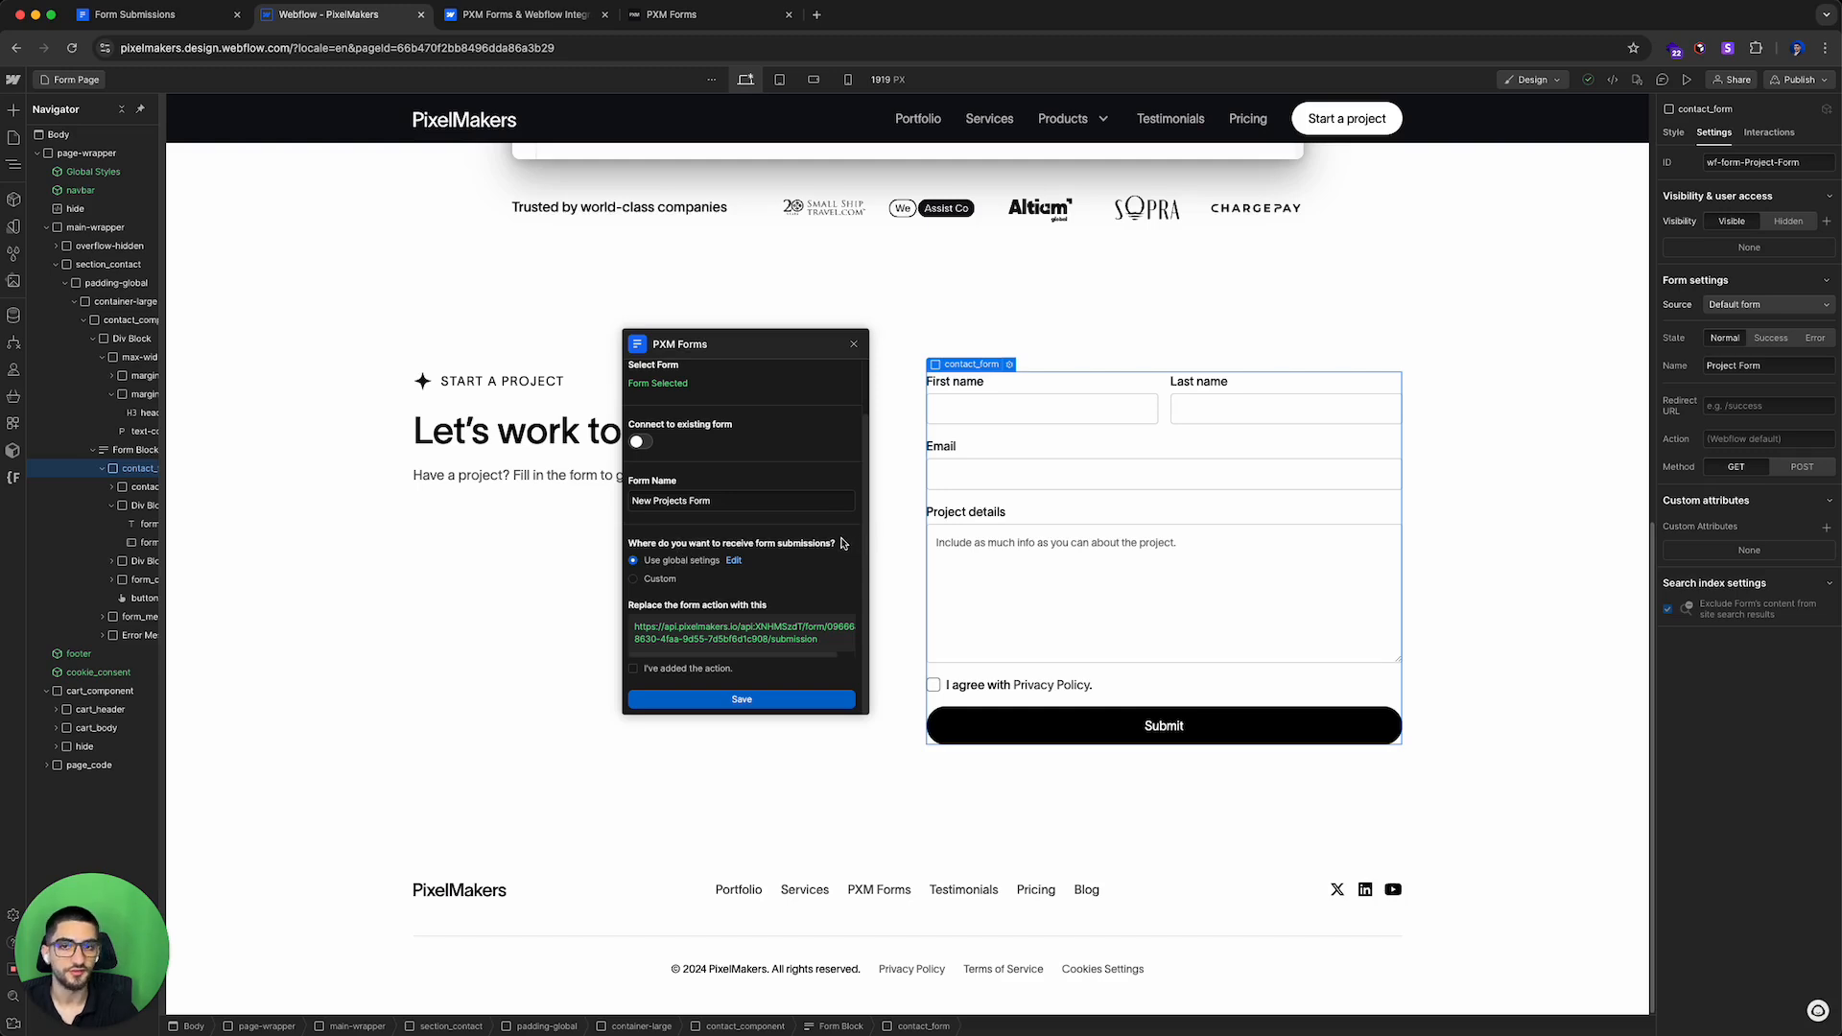
drag(644, 566, 725, 566)
click(712, 578)
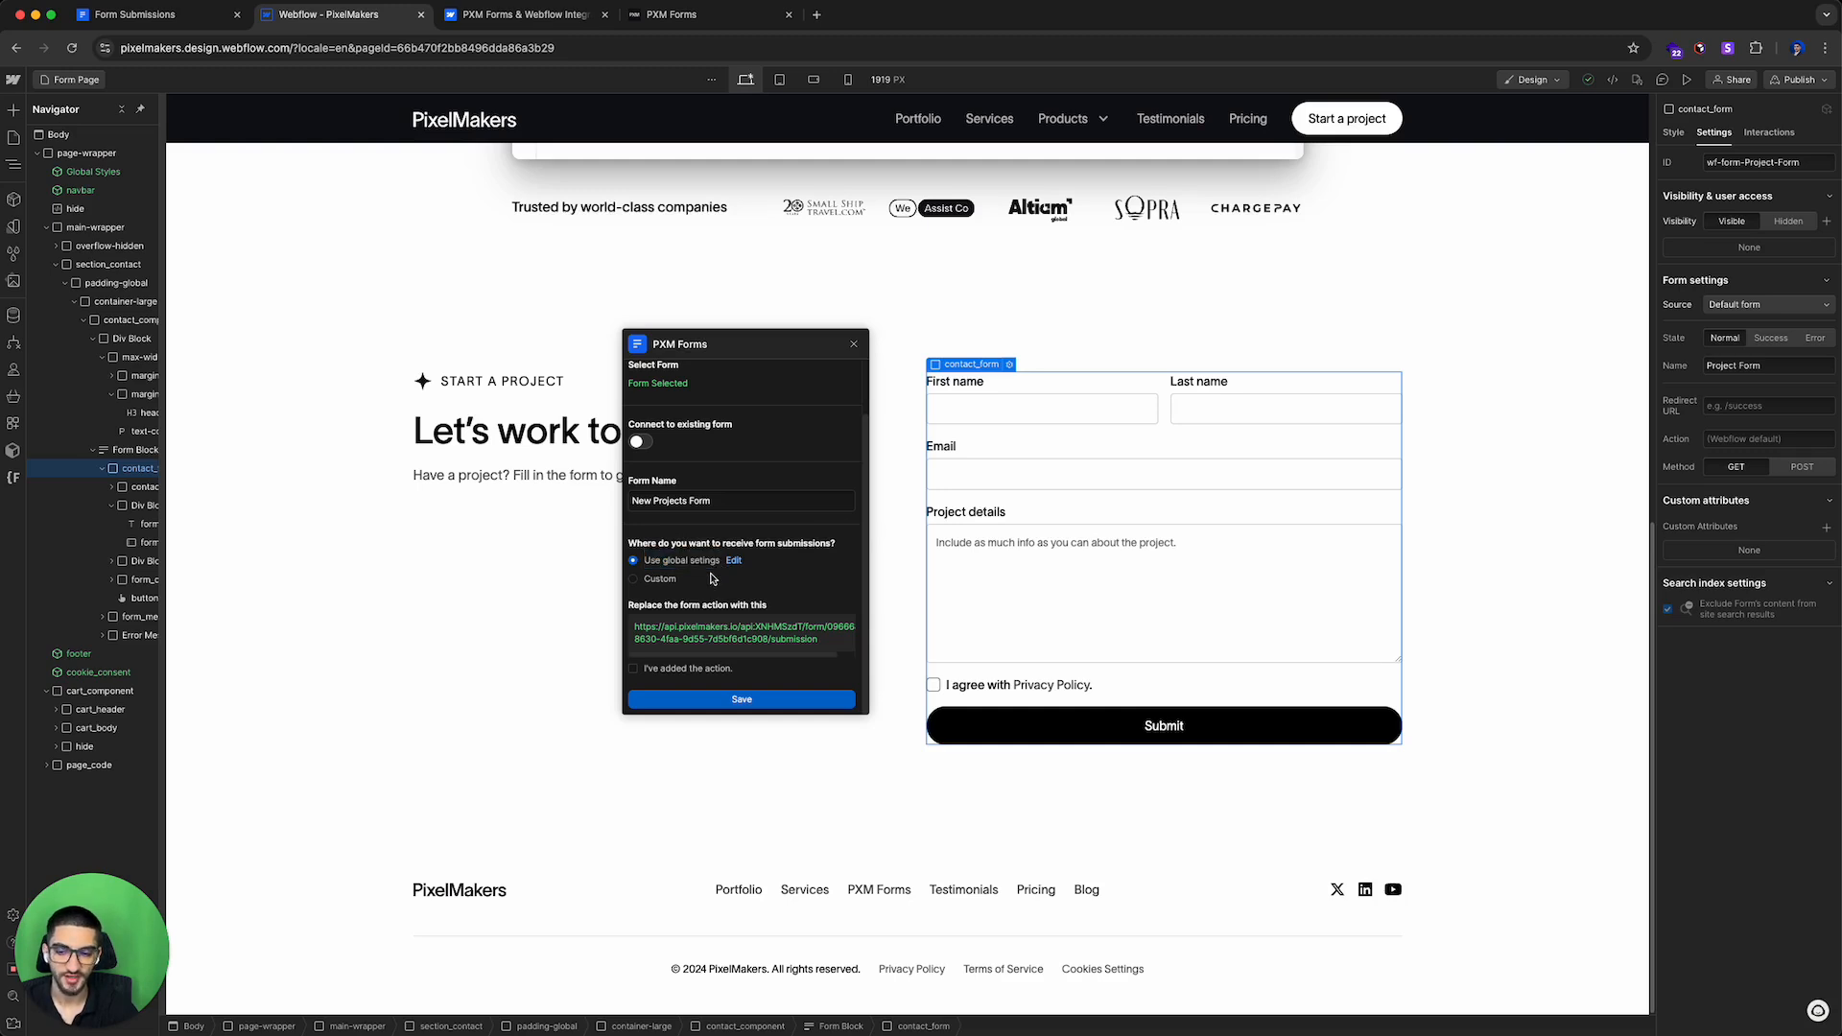
Step: Open the global settings to review email and SMS notifications, then return to the forms list
click(732, 562)
click(695, 474)
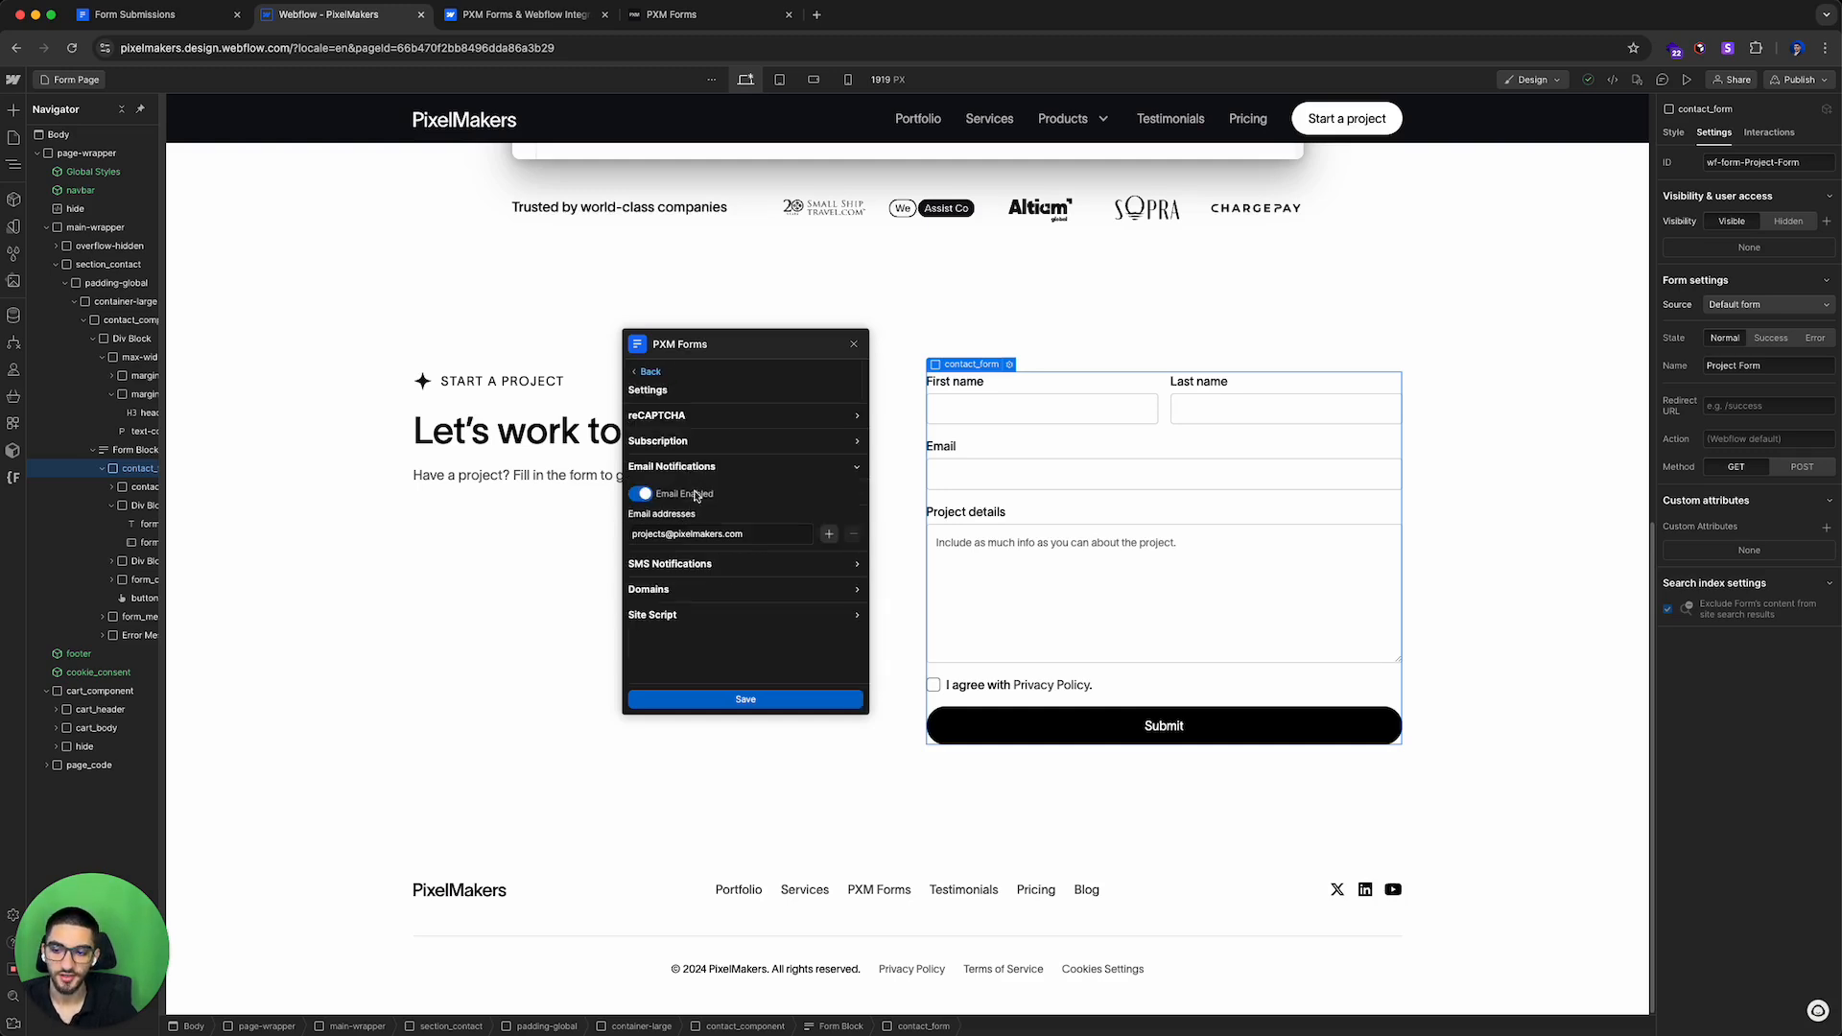
click(687, 566)
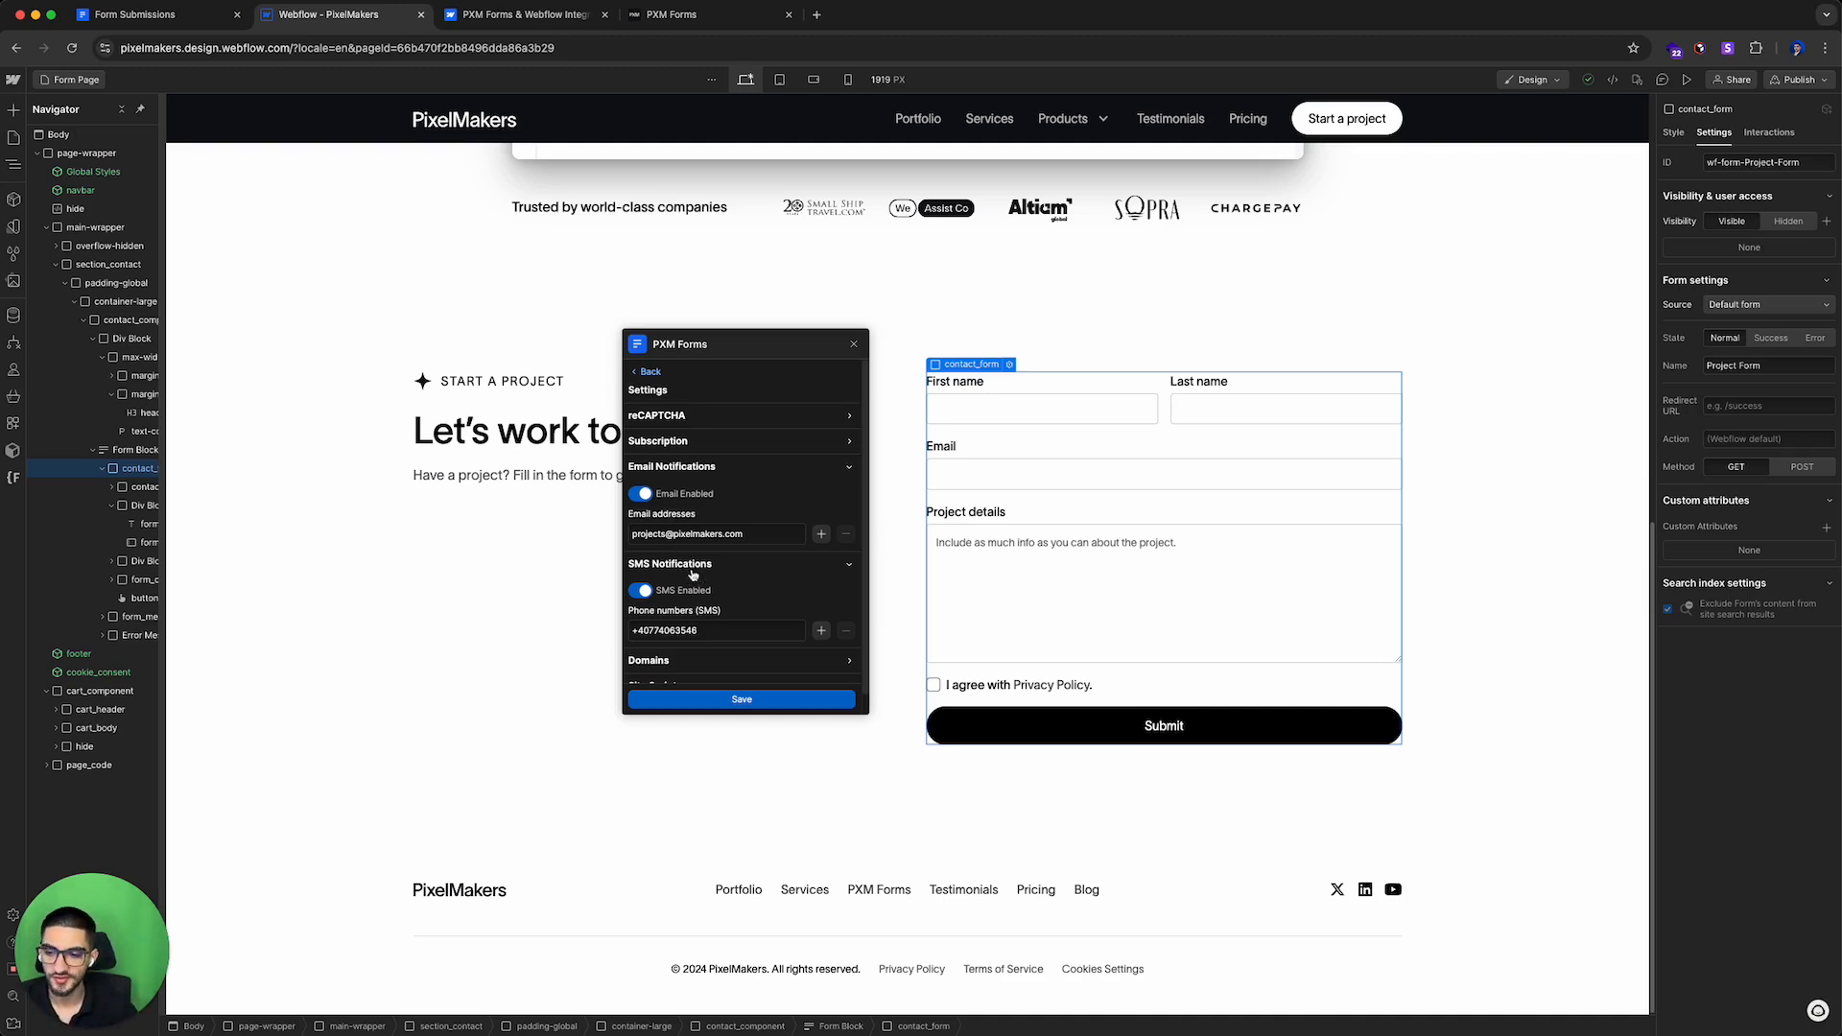
click(650, 372)
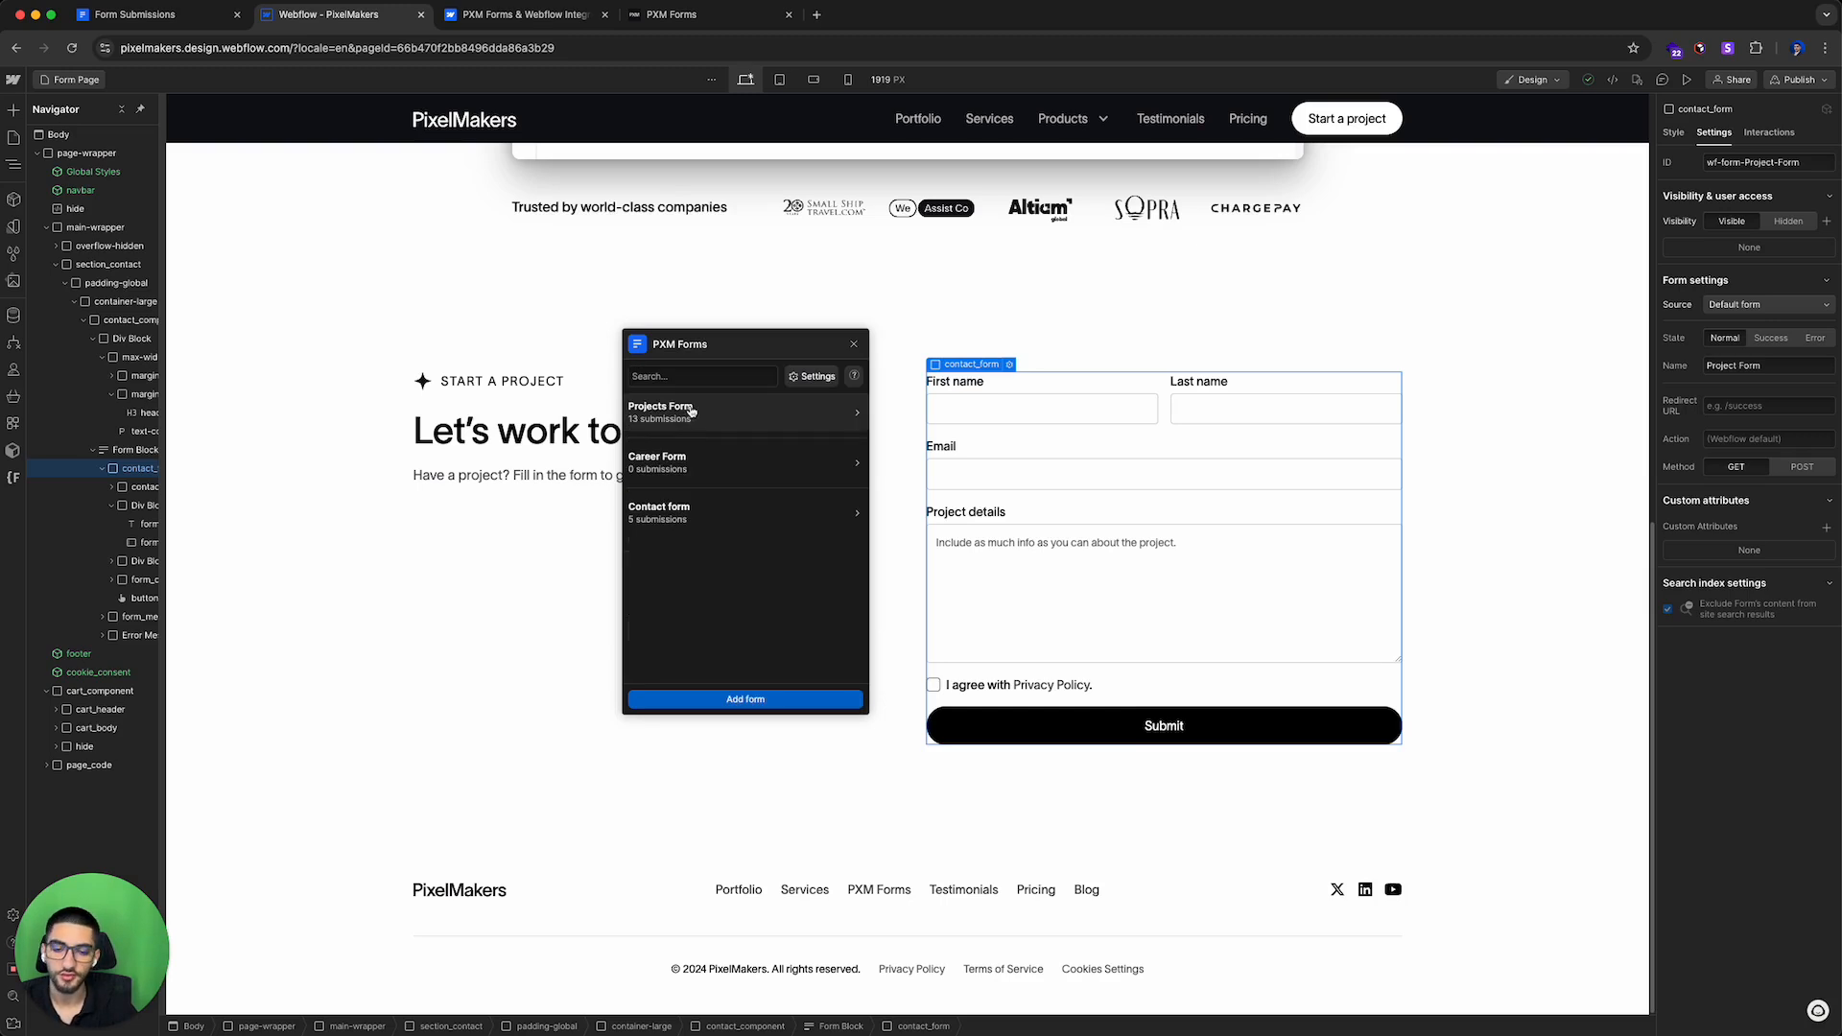
Step: Start adding a new form and name it New Projects Form
click(763, 699)
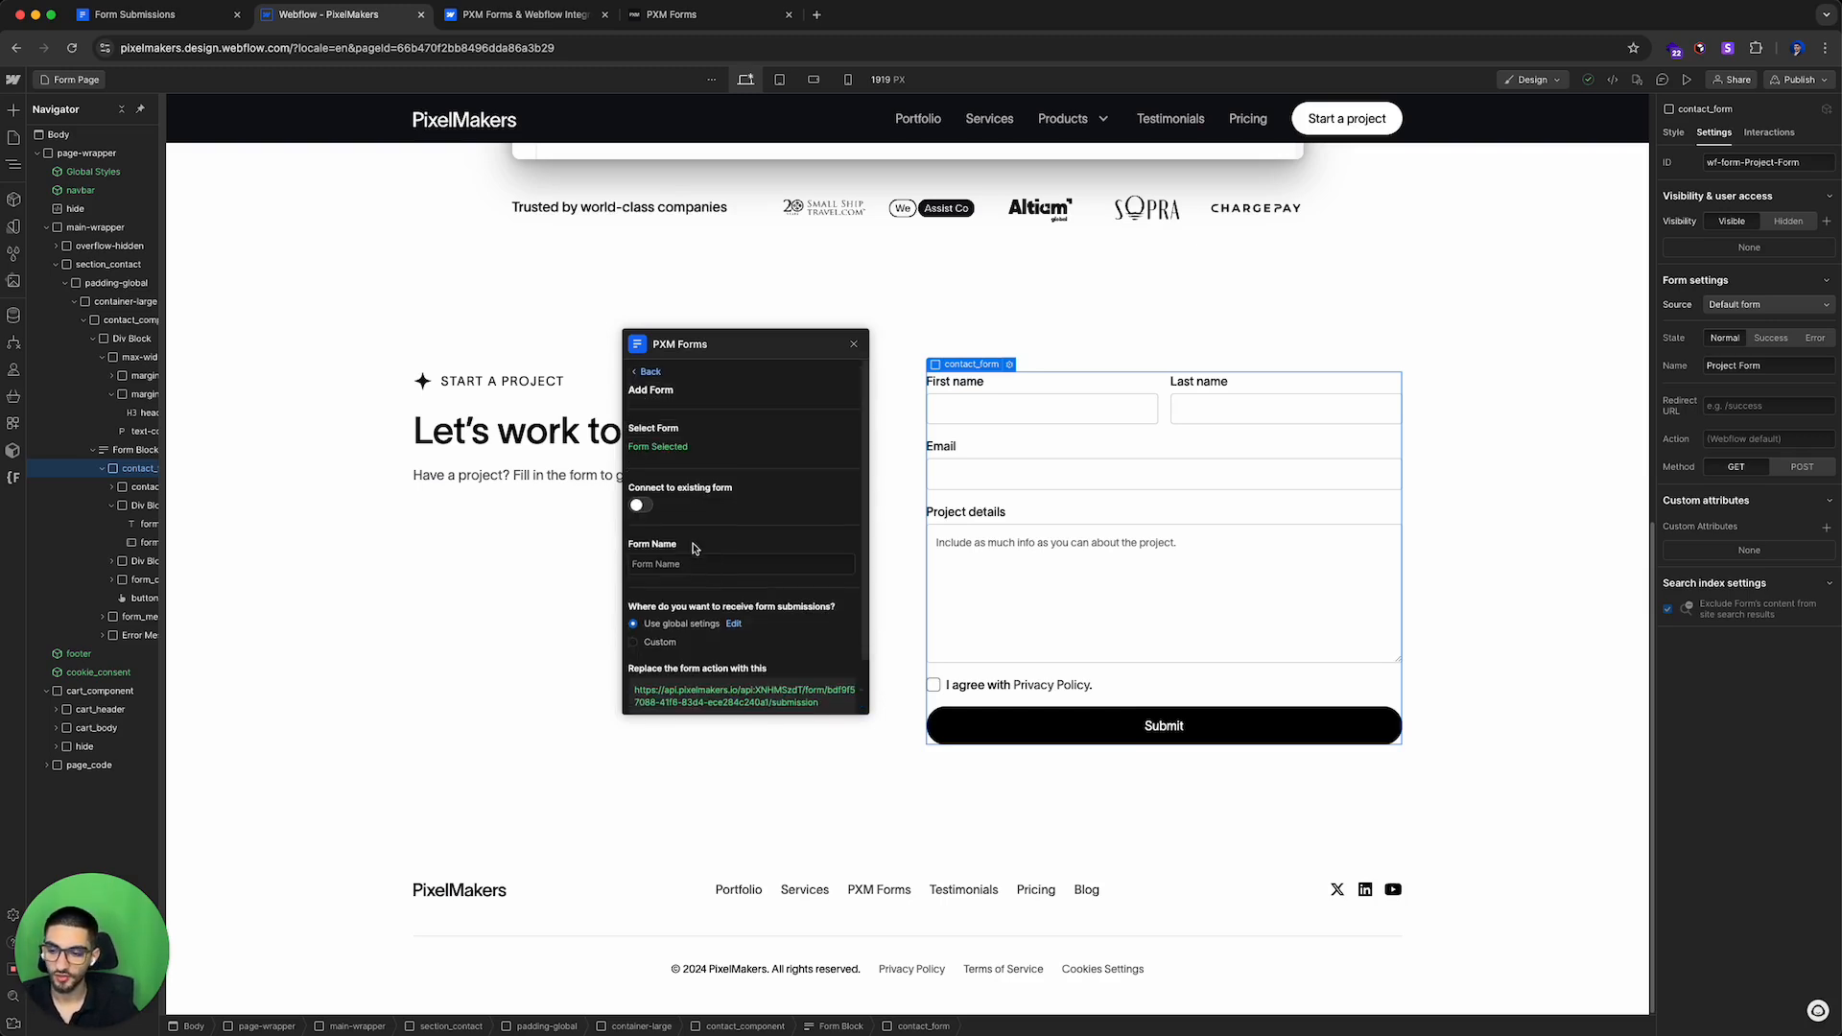
click(697, 561)
text(New)
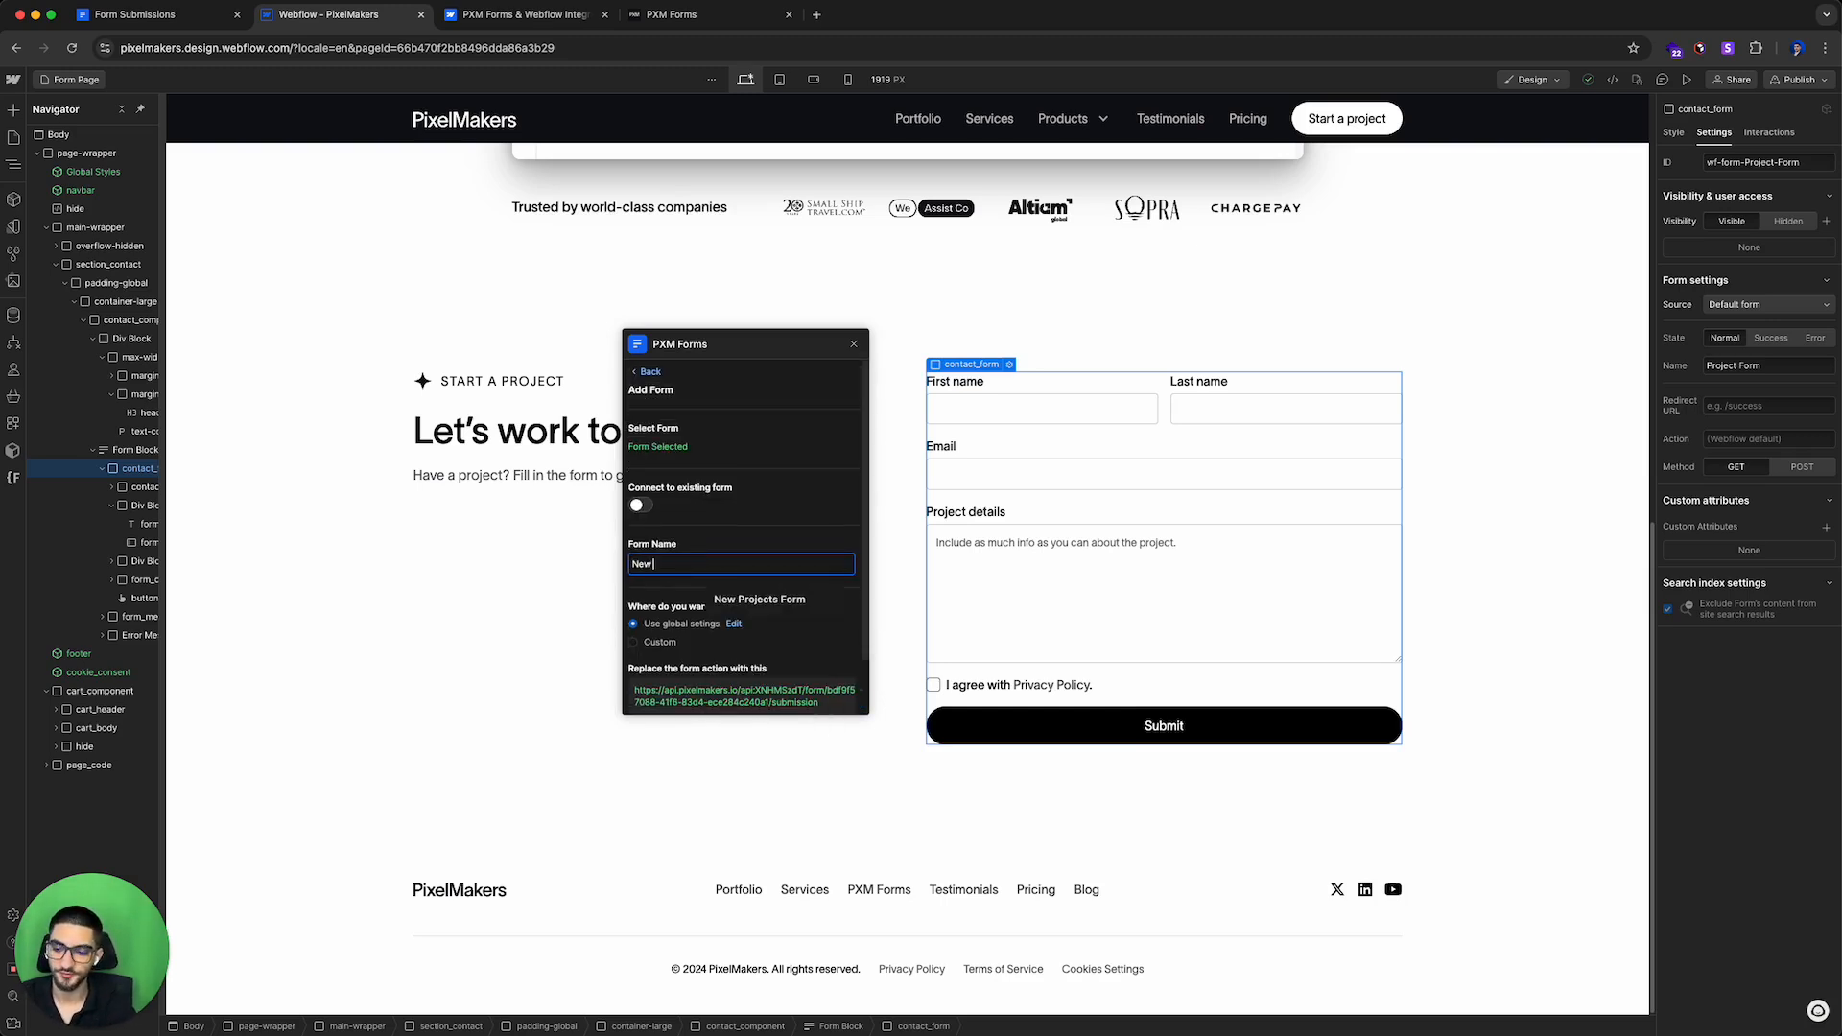
text( Projects Form)
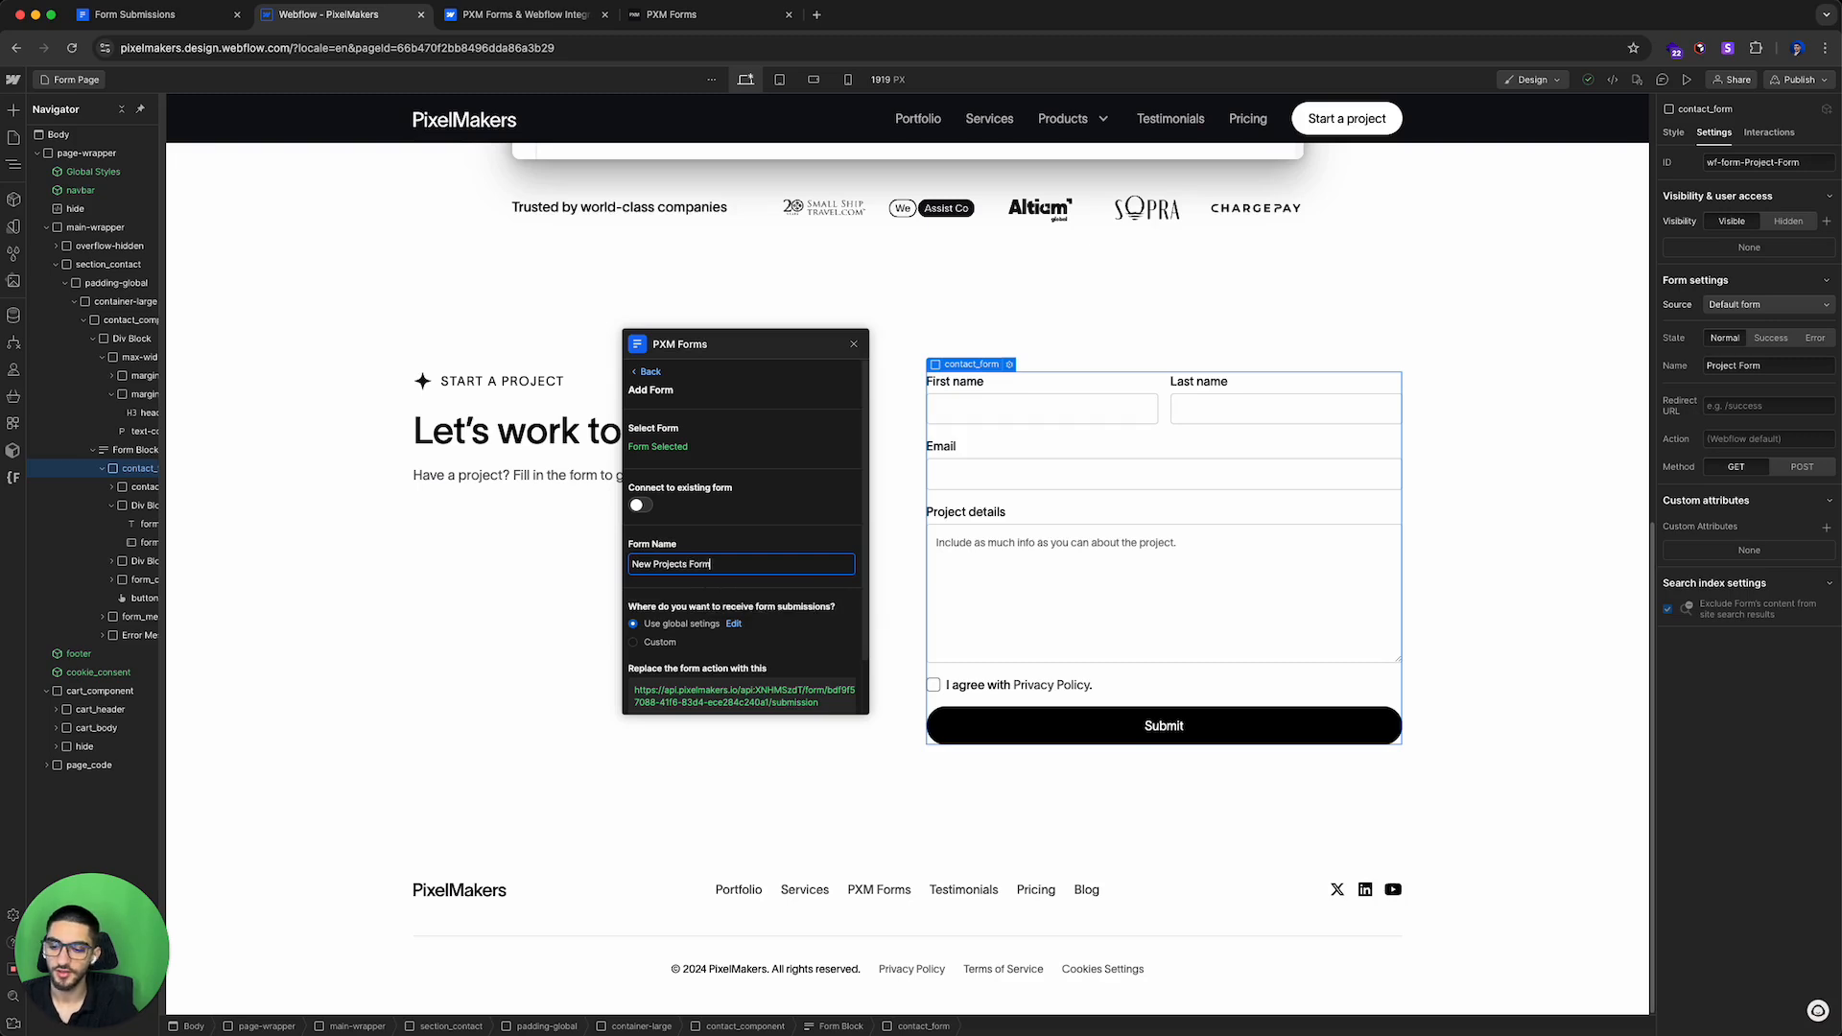
Step: Set submissions to Custom delivery with email notifications enabled and SMS notifications disabled
scroll(743, 575, down, 1)
click(659, 615)
scroll(671, 600, down, 3)
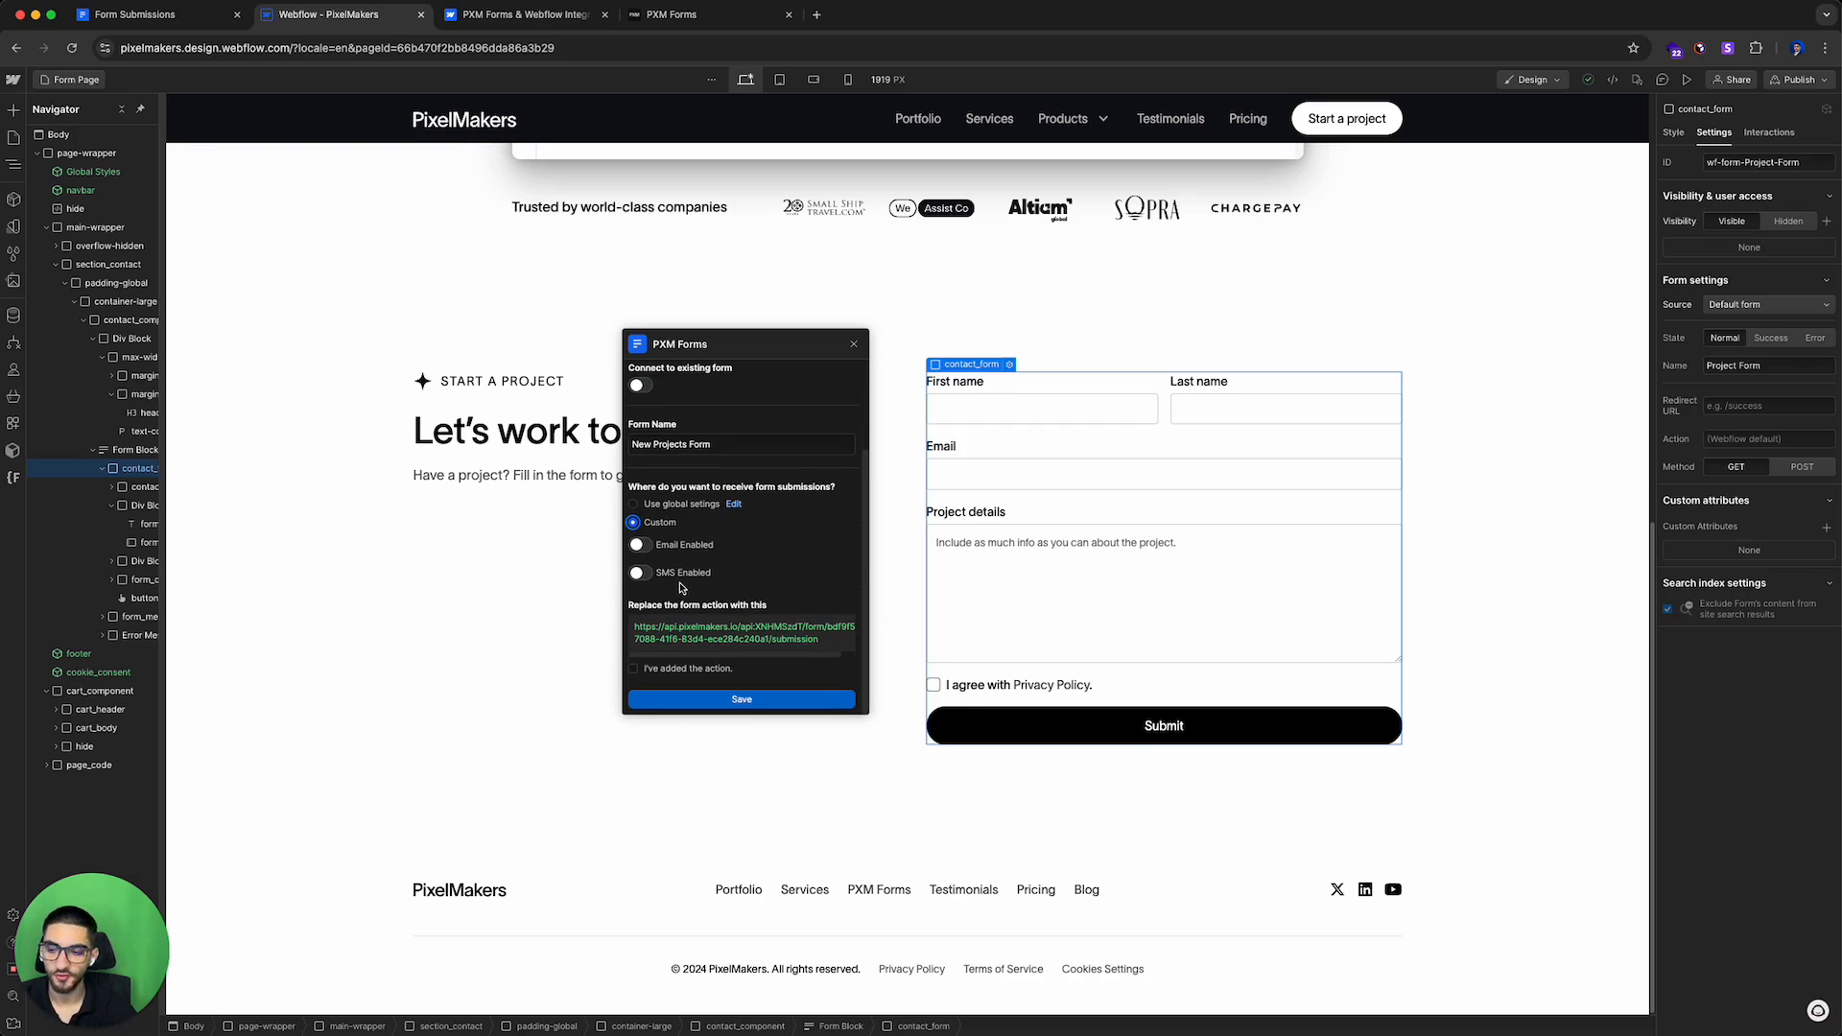
click(640, 545)
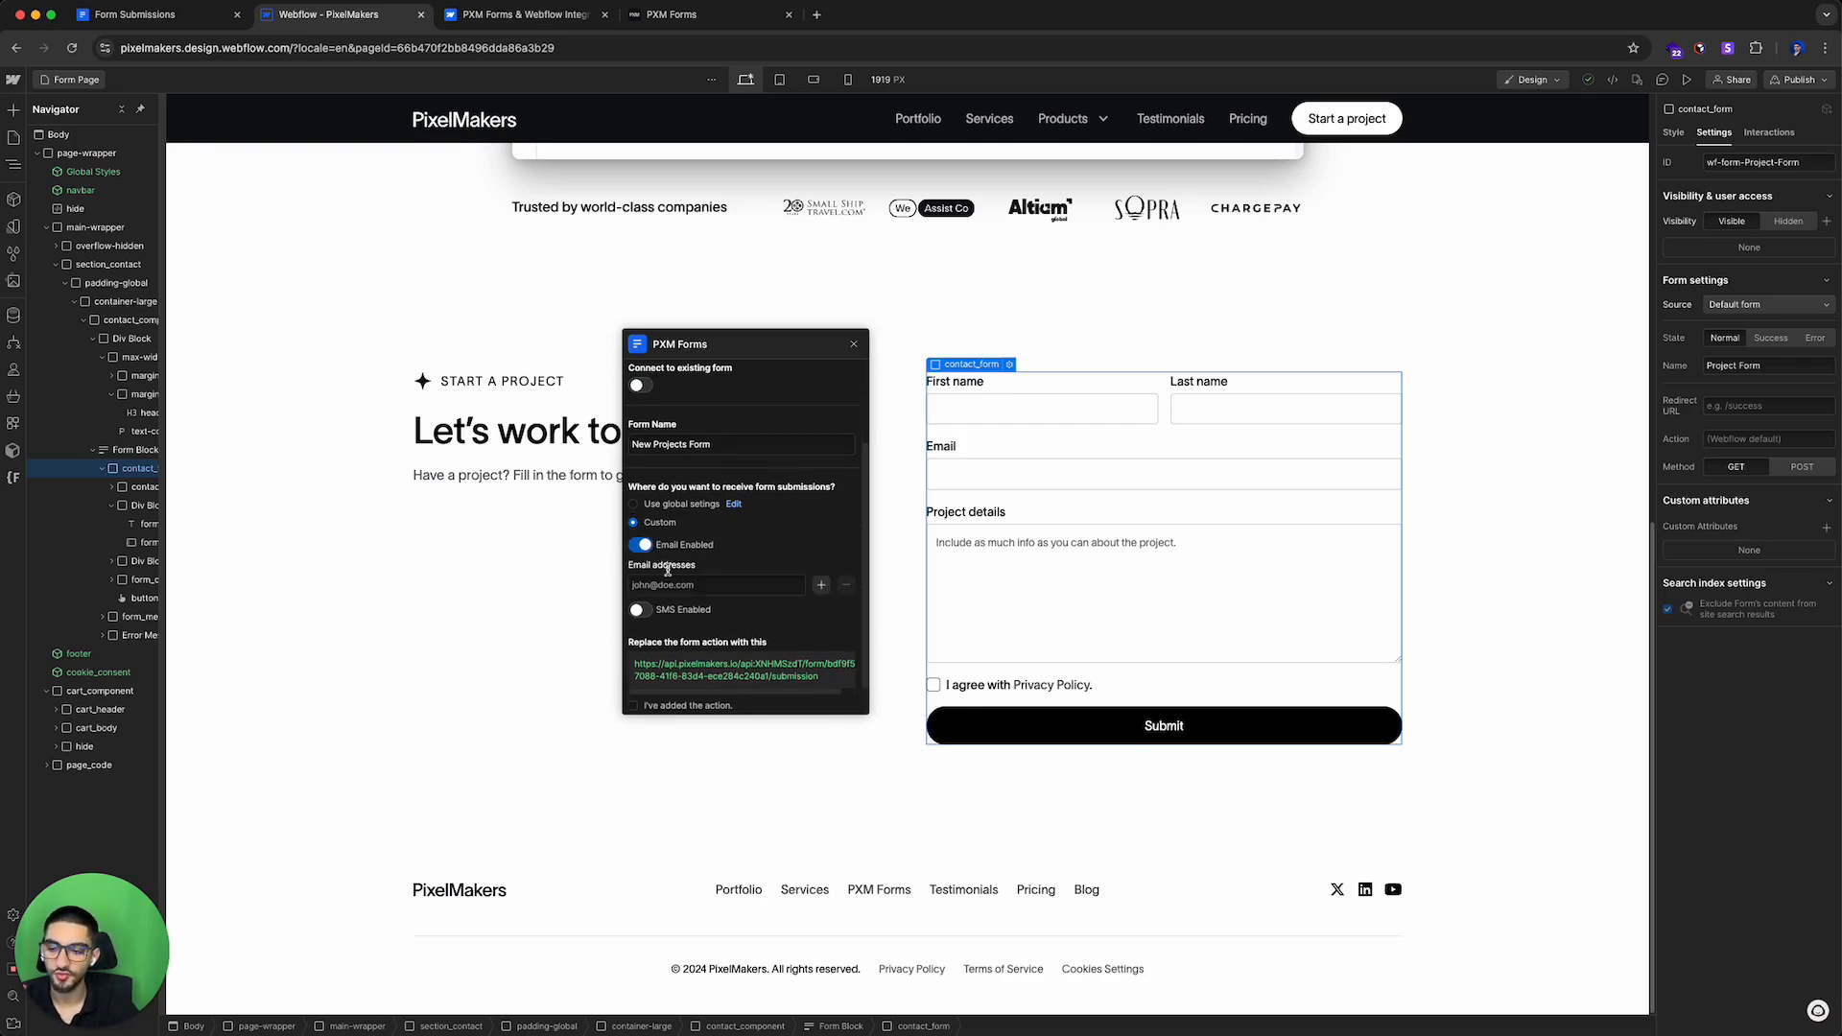
click(639, 611)
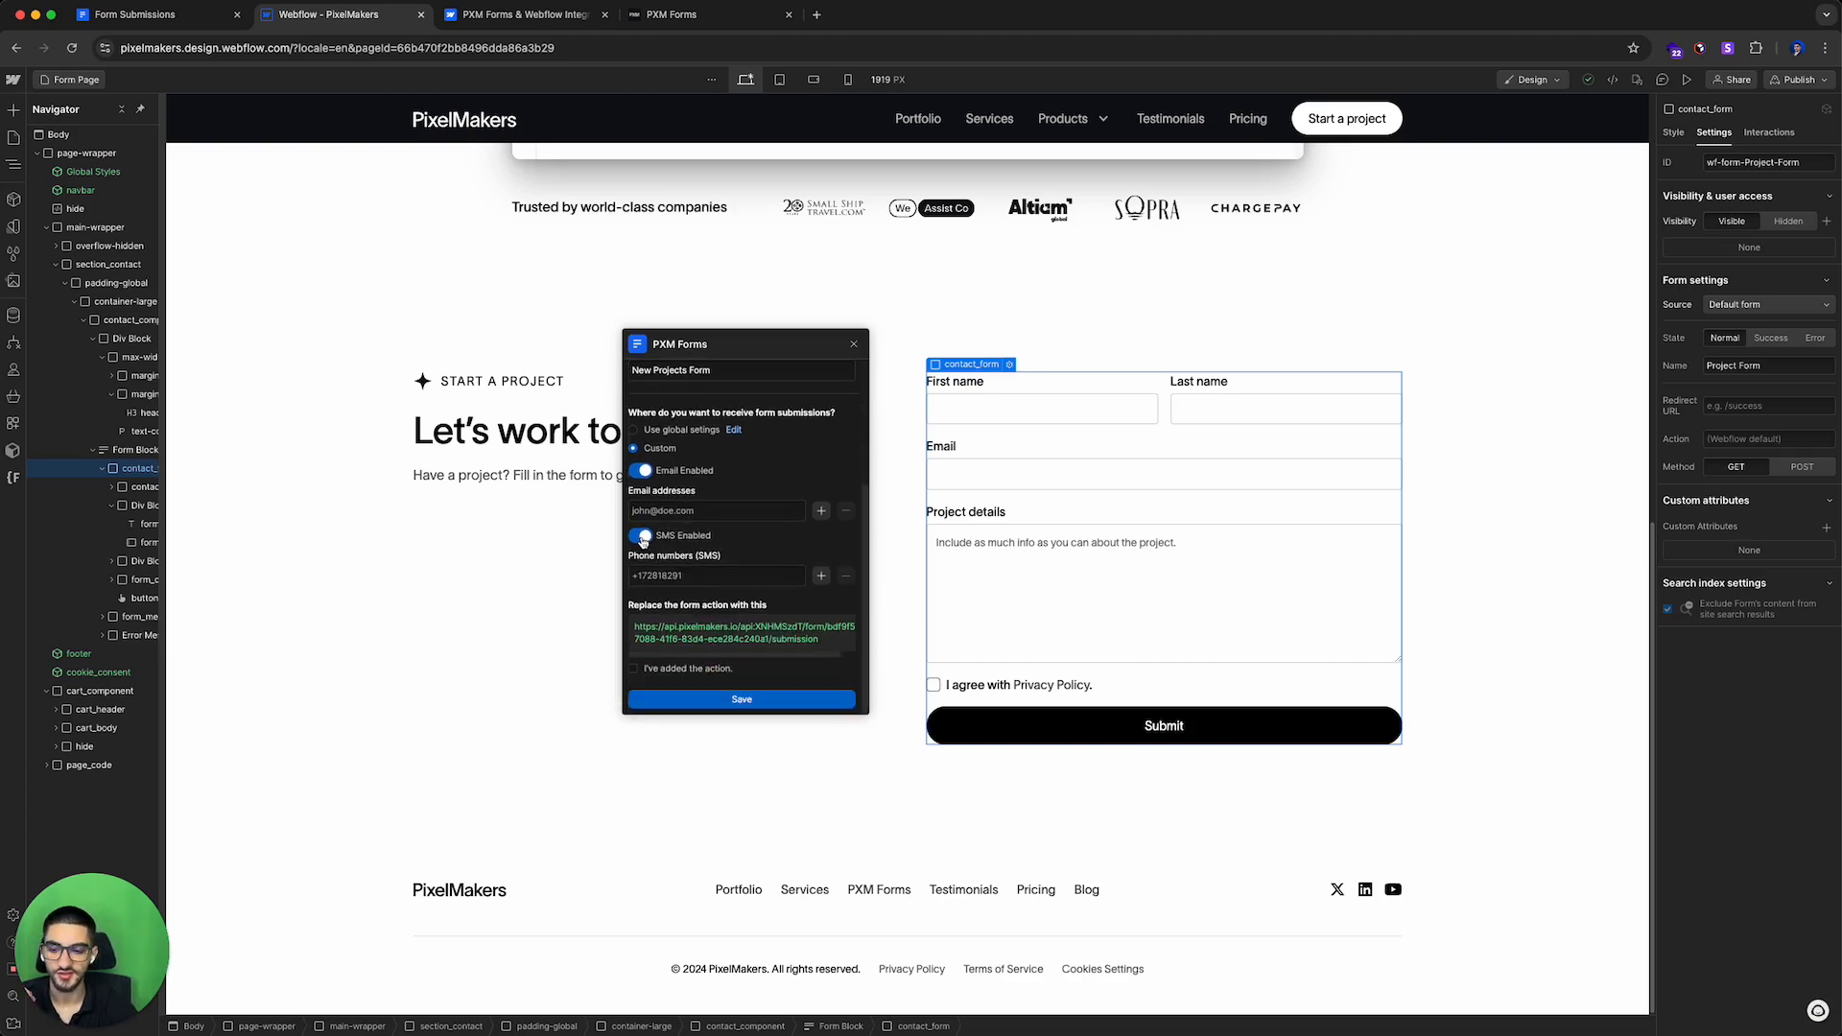
click(641, 537)
click(639, 572)
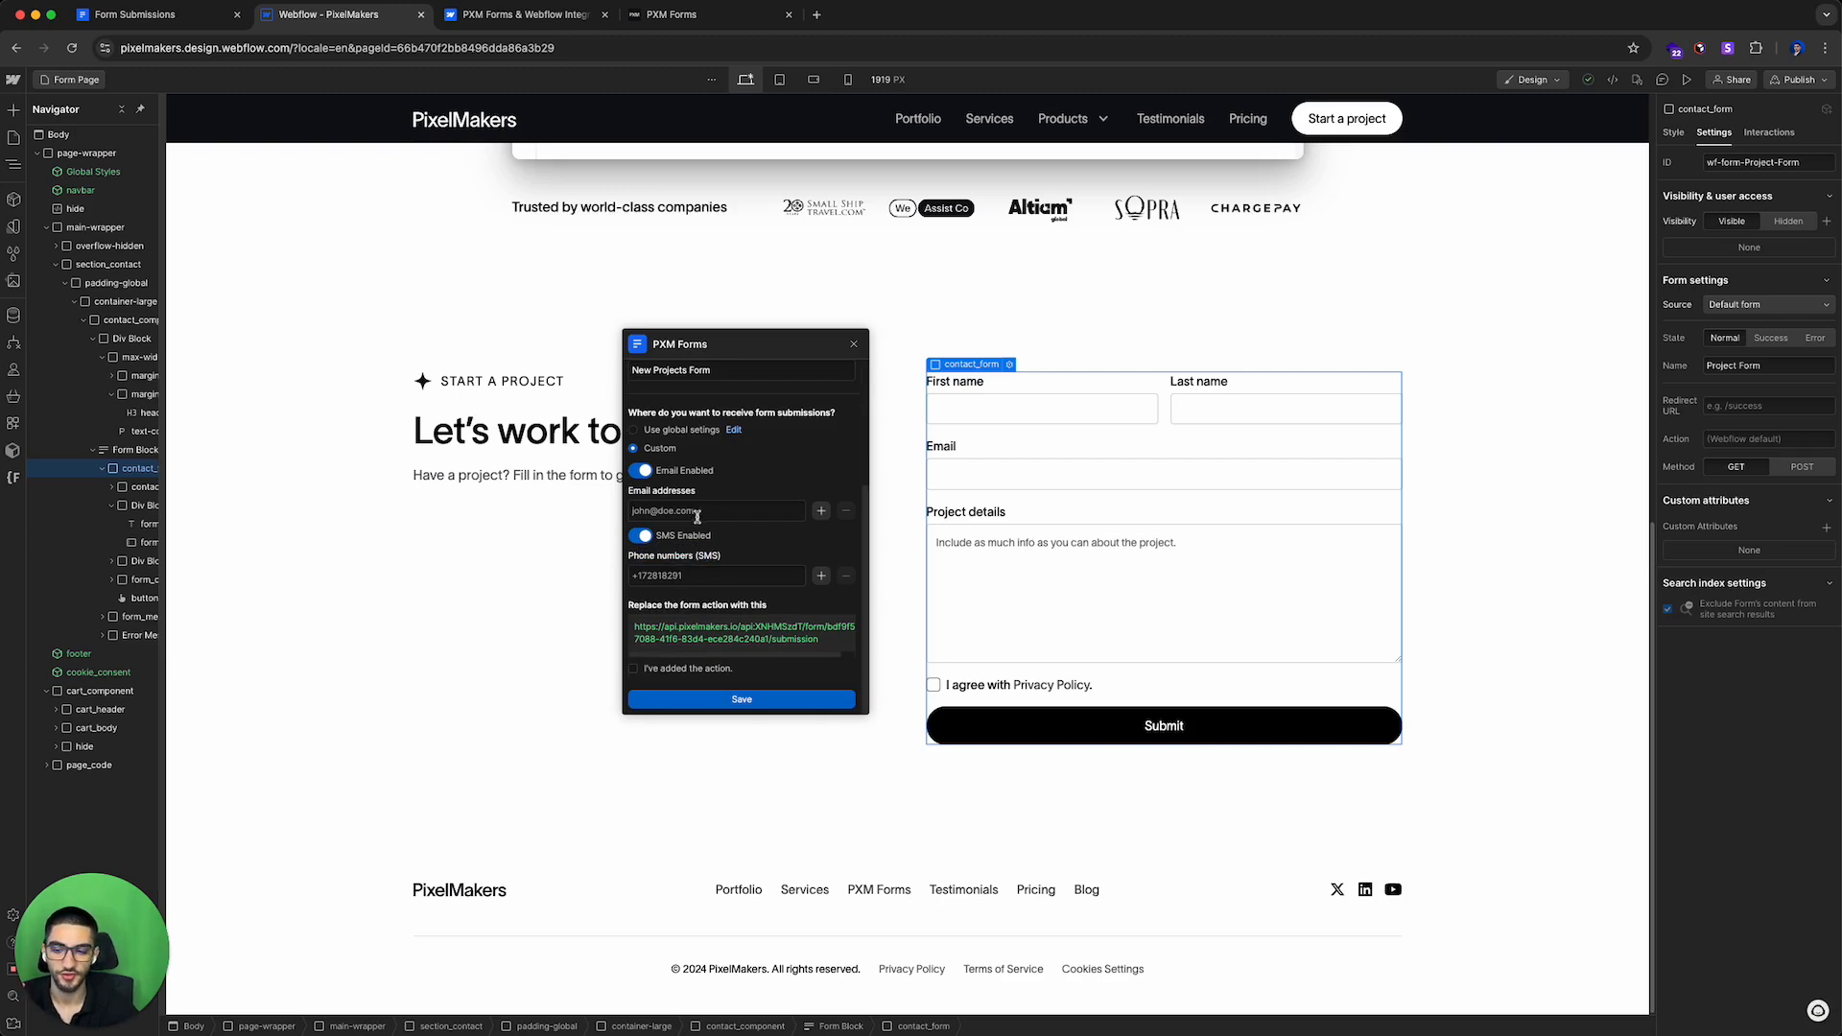
click(653, 538)
Step: Enter the projects notification e-mail address as the form's recipient
click(671, 546)
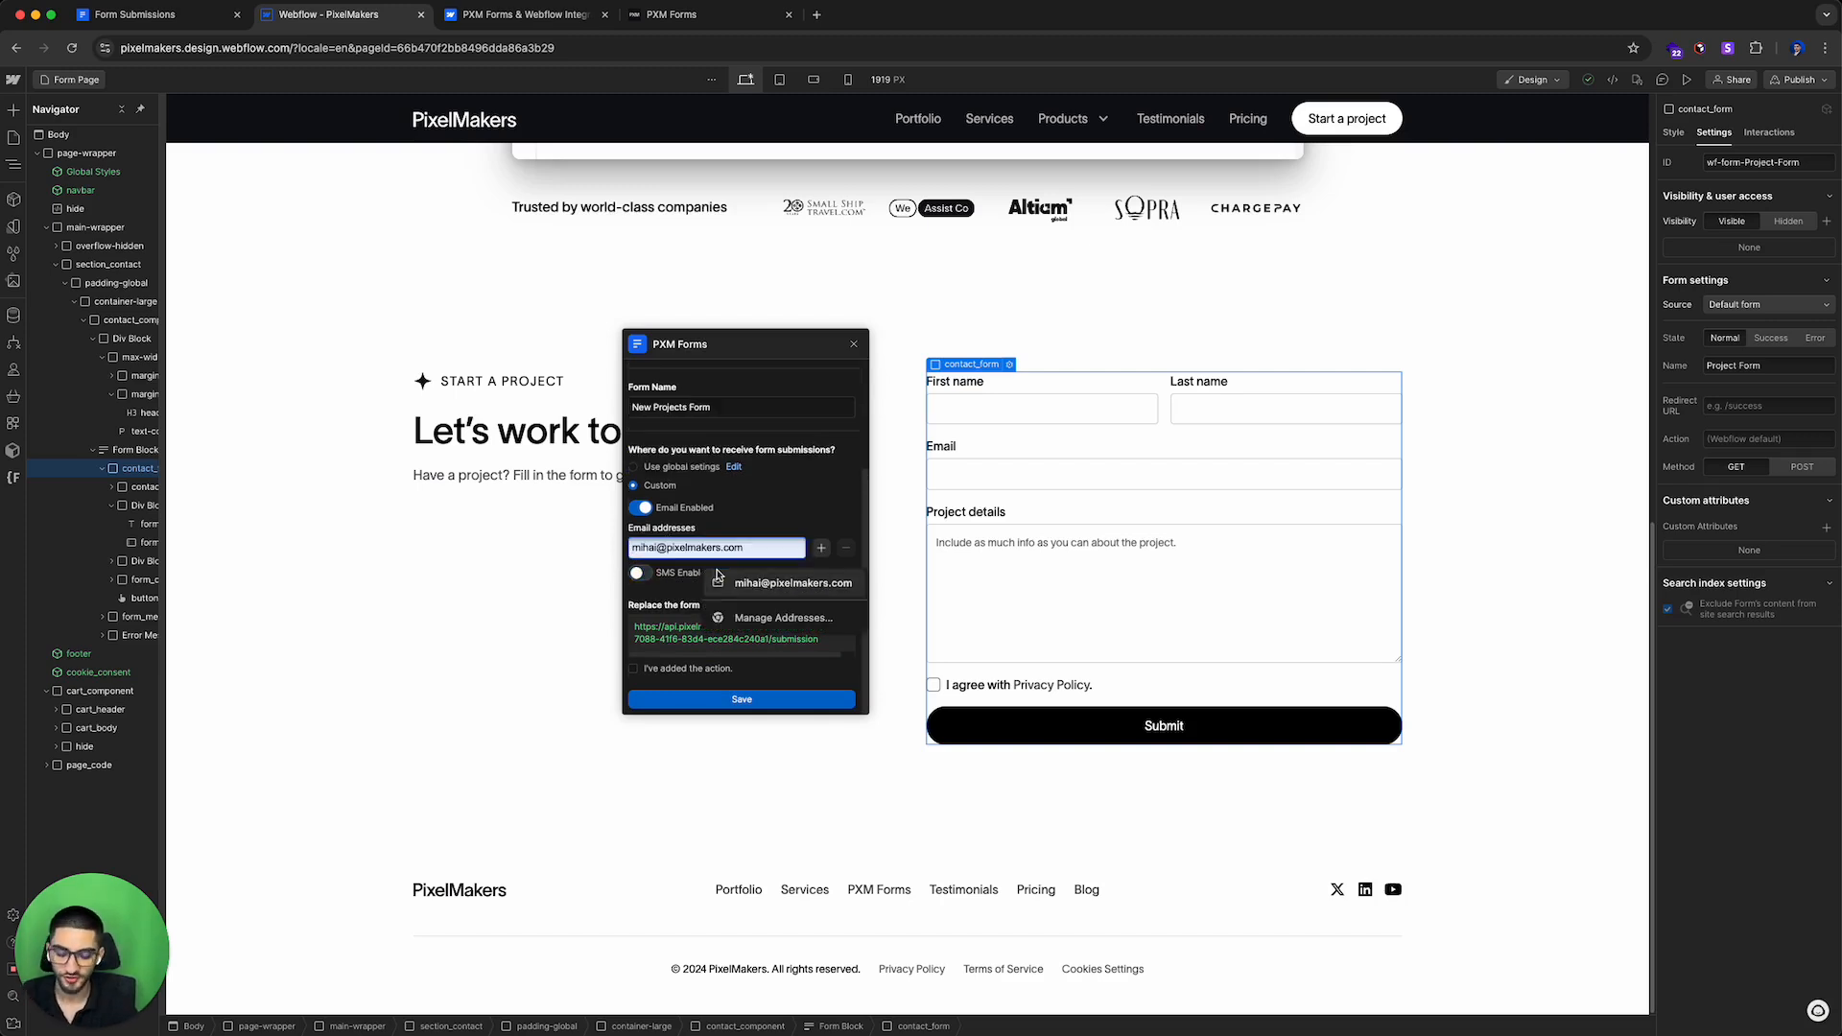
key(BackSpace)
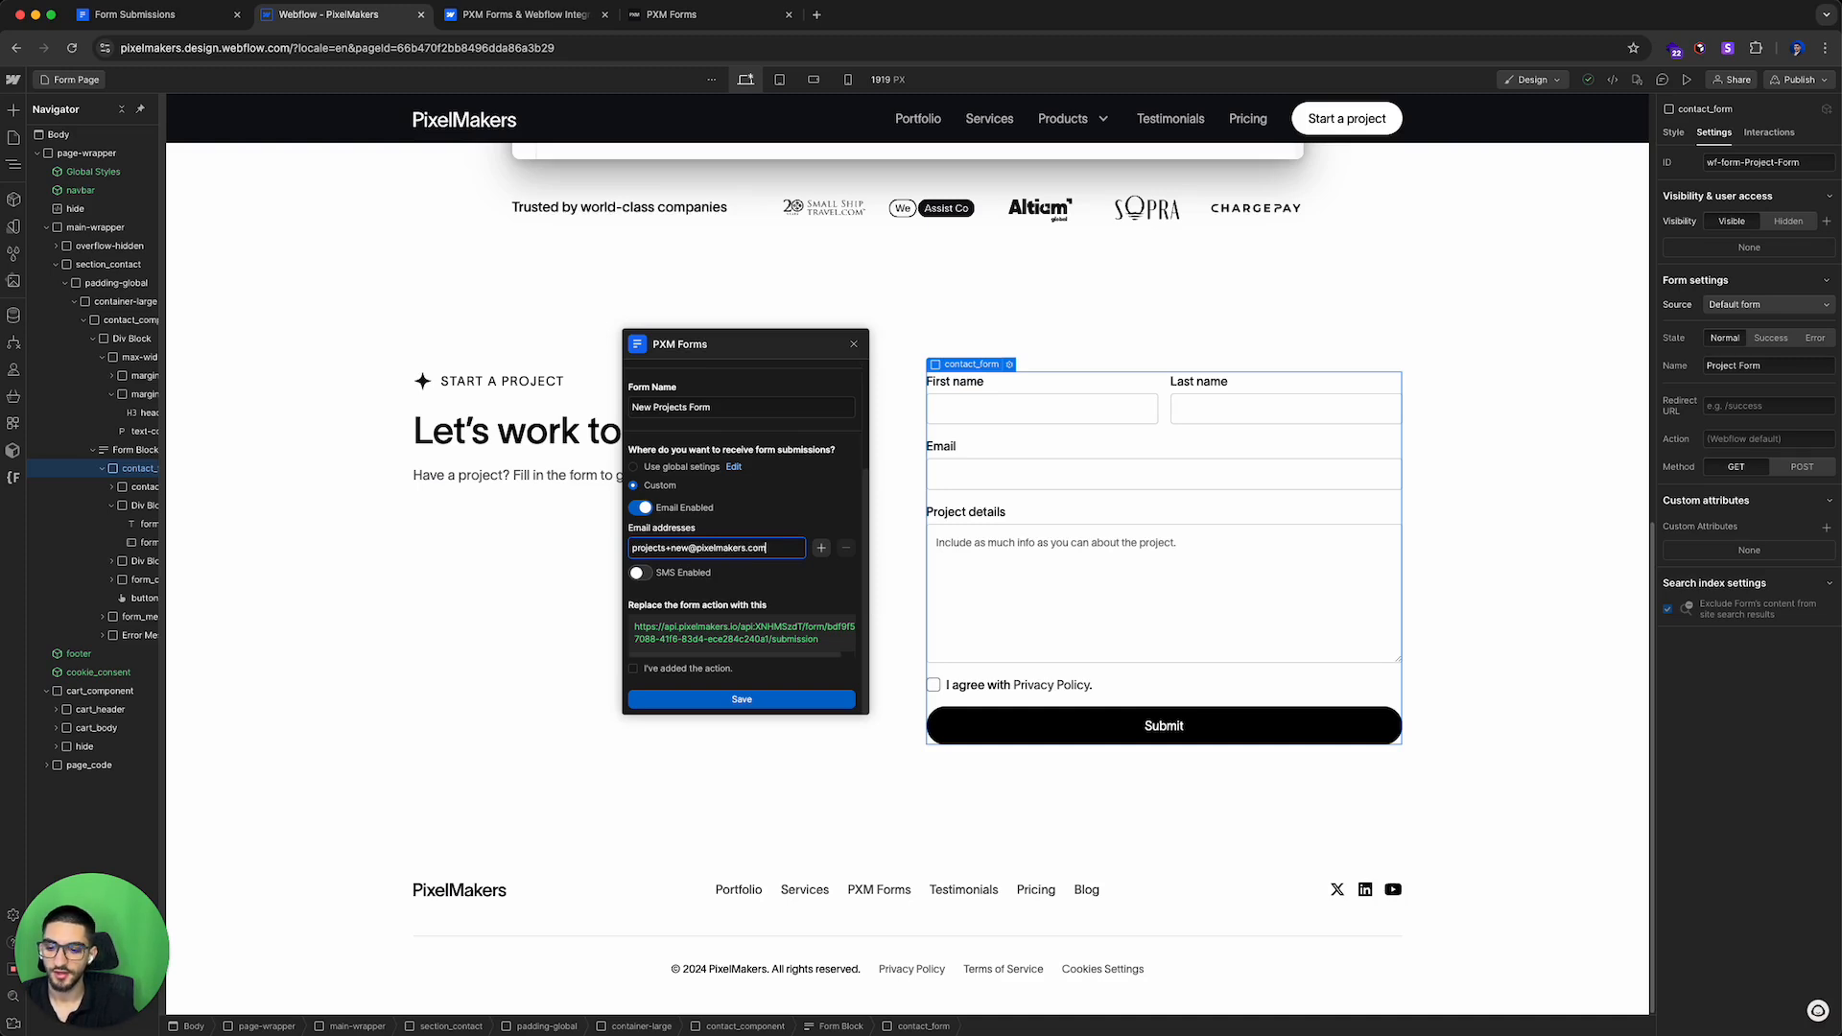
Step: Copy the generated form action URL and paste it into the contact form's Action setting
click(715, 606)
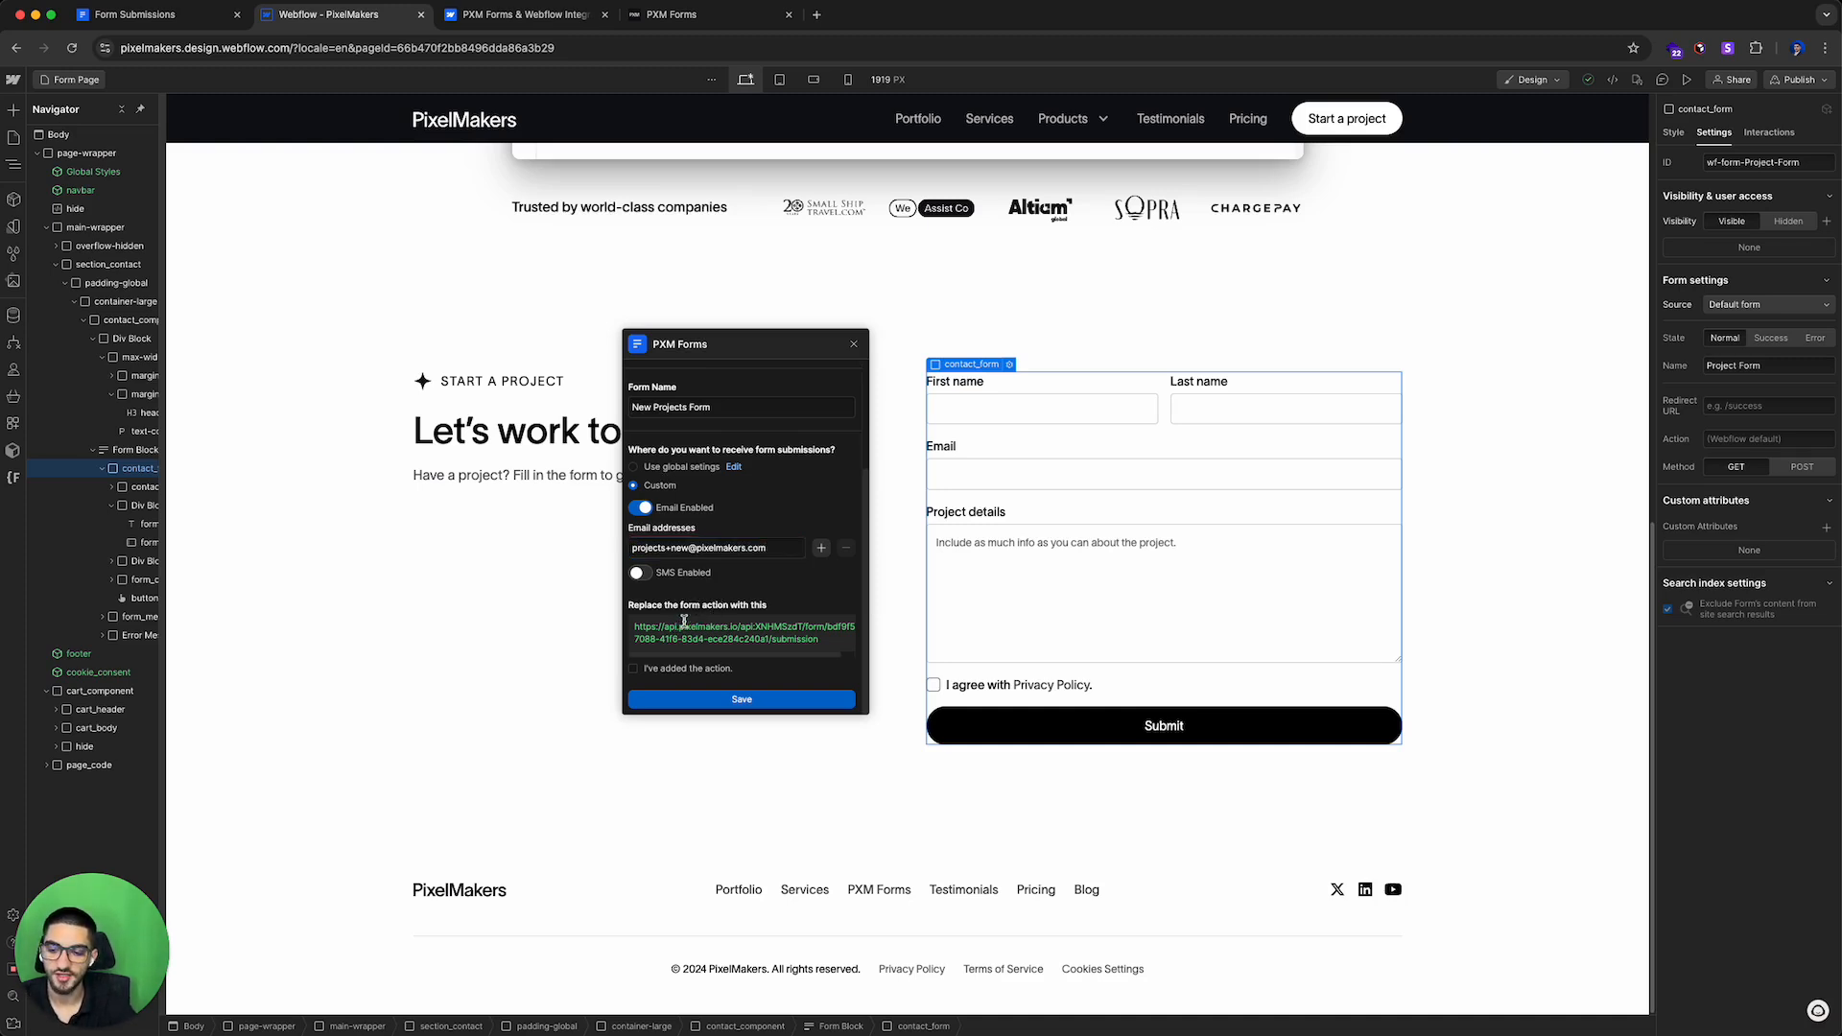
drag(647, 606, 785, 623)
click(760, 627)
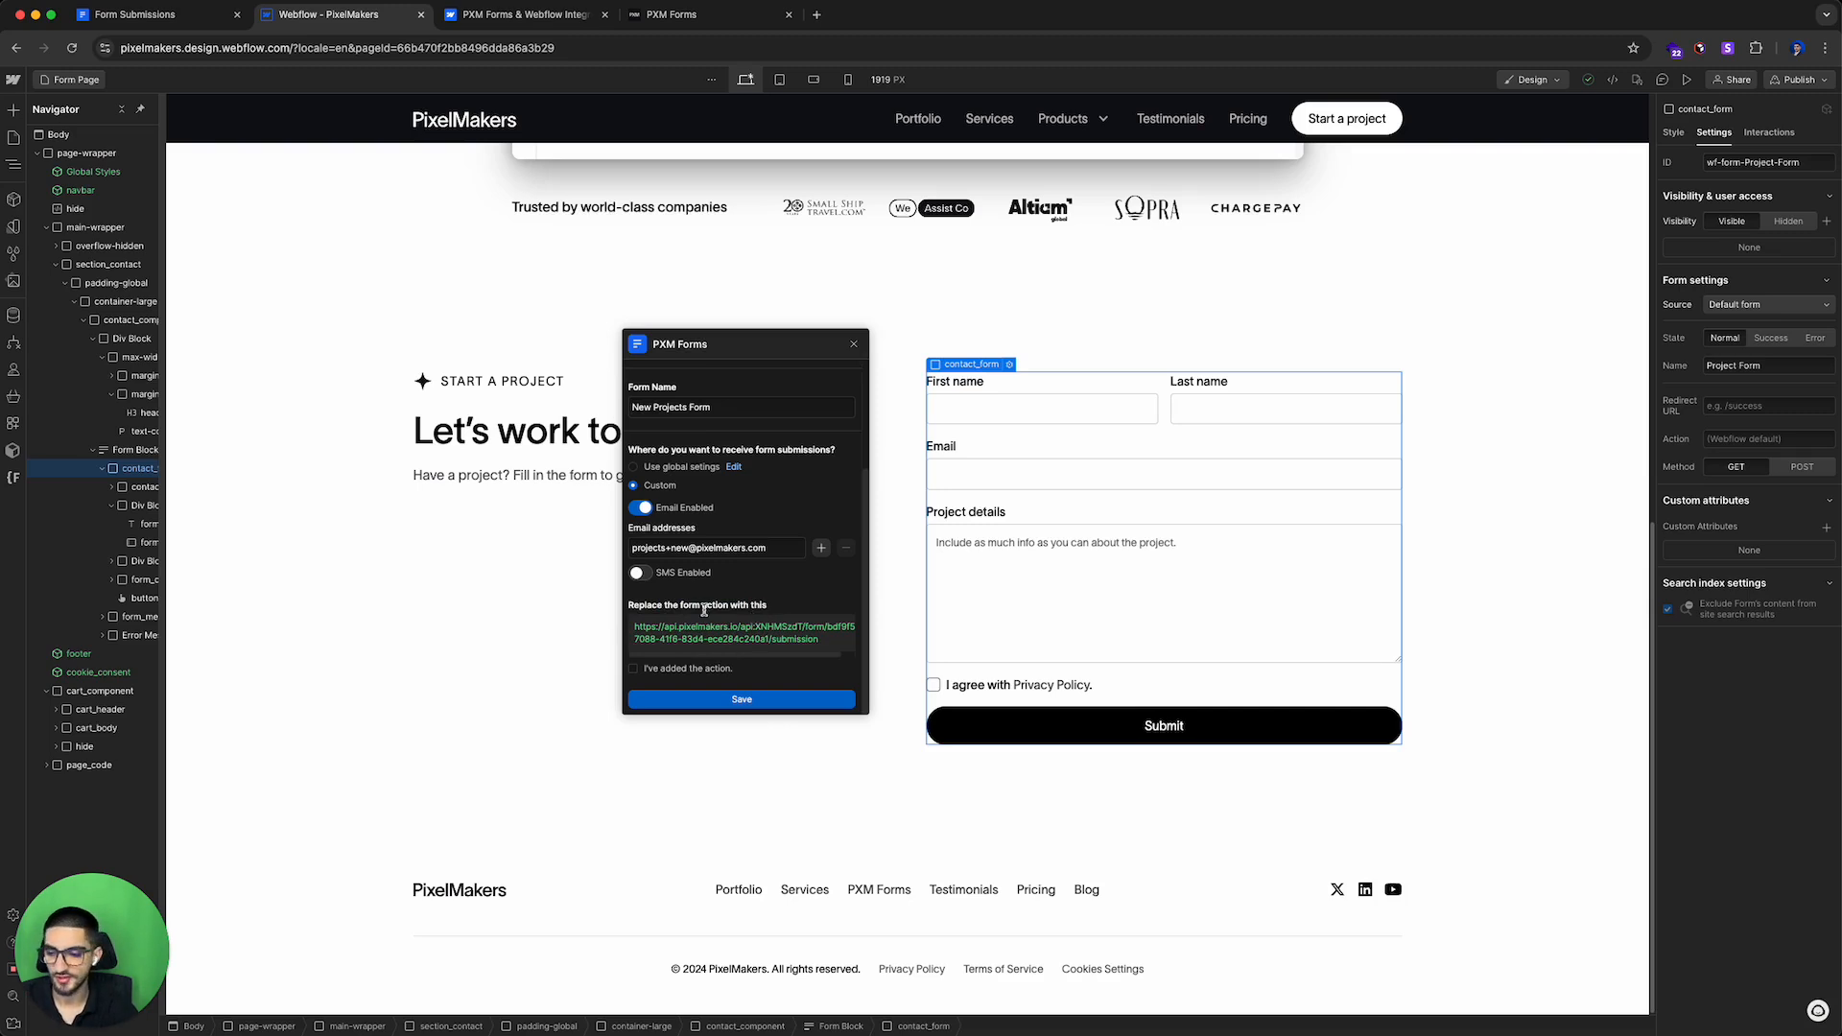
drag(650, 628, 837, 648)
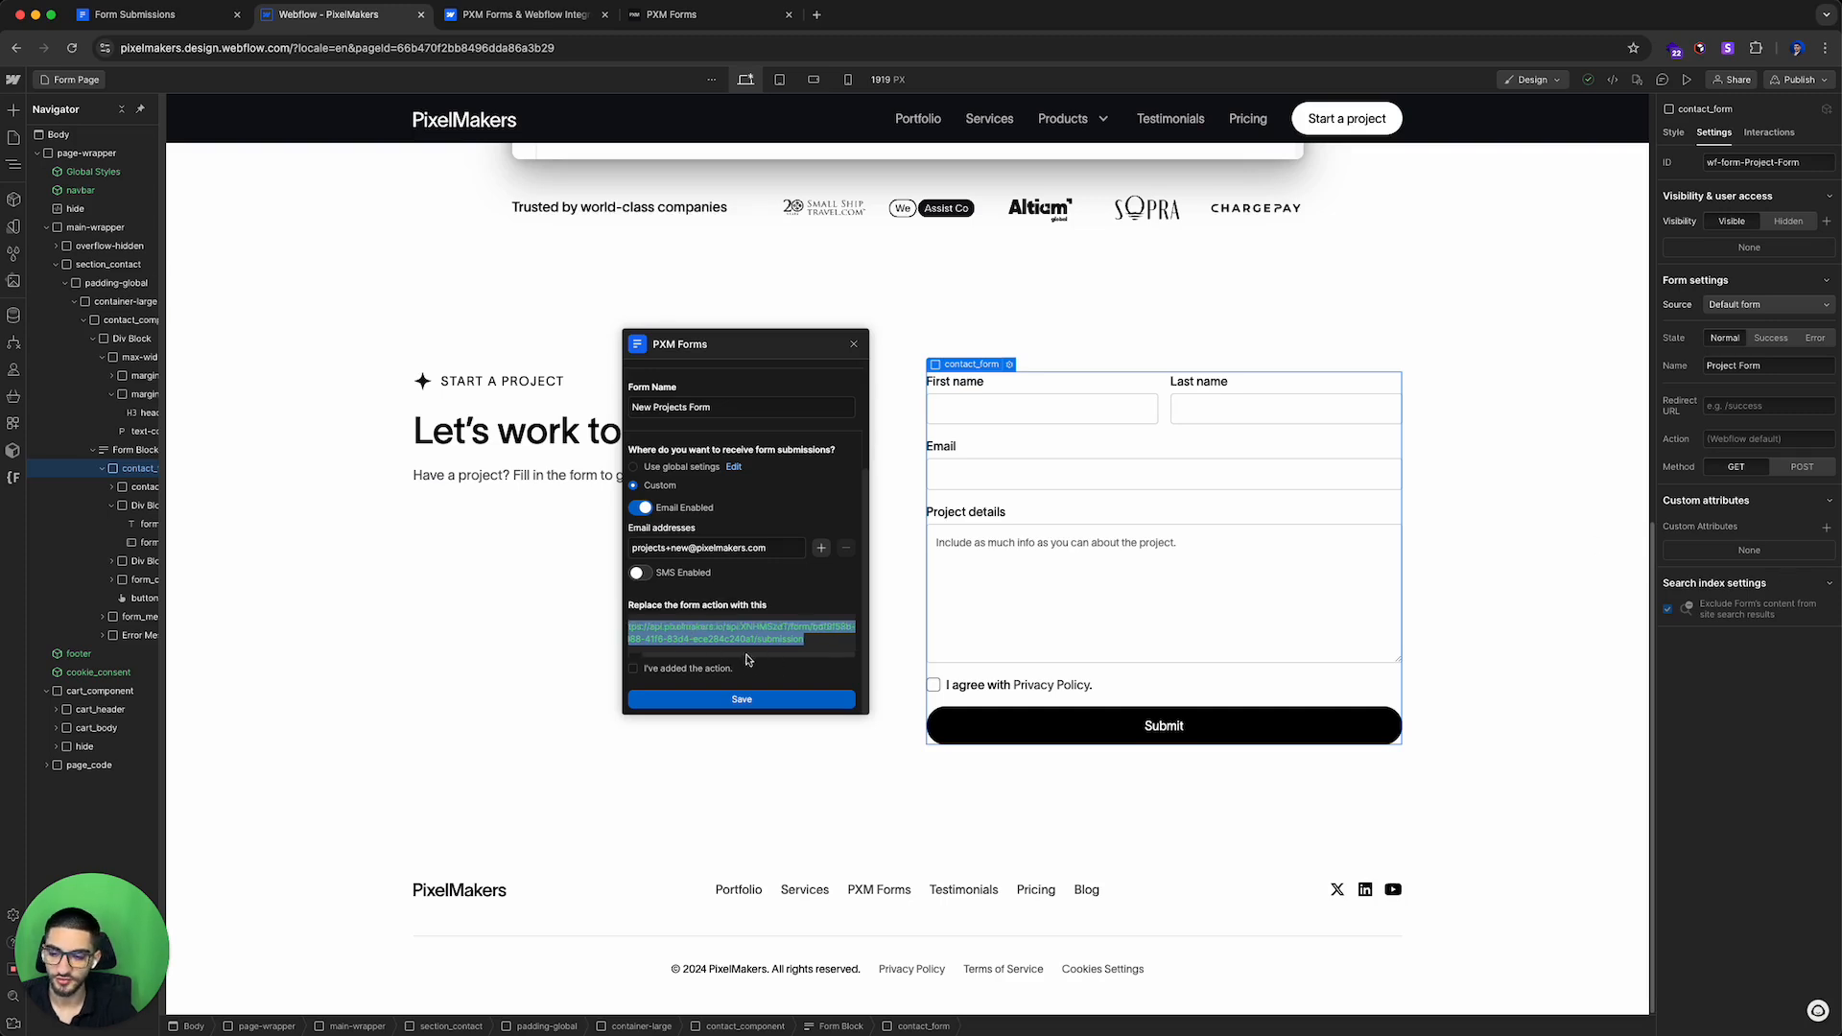
triple_click(742, 640)
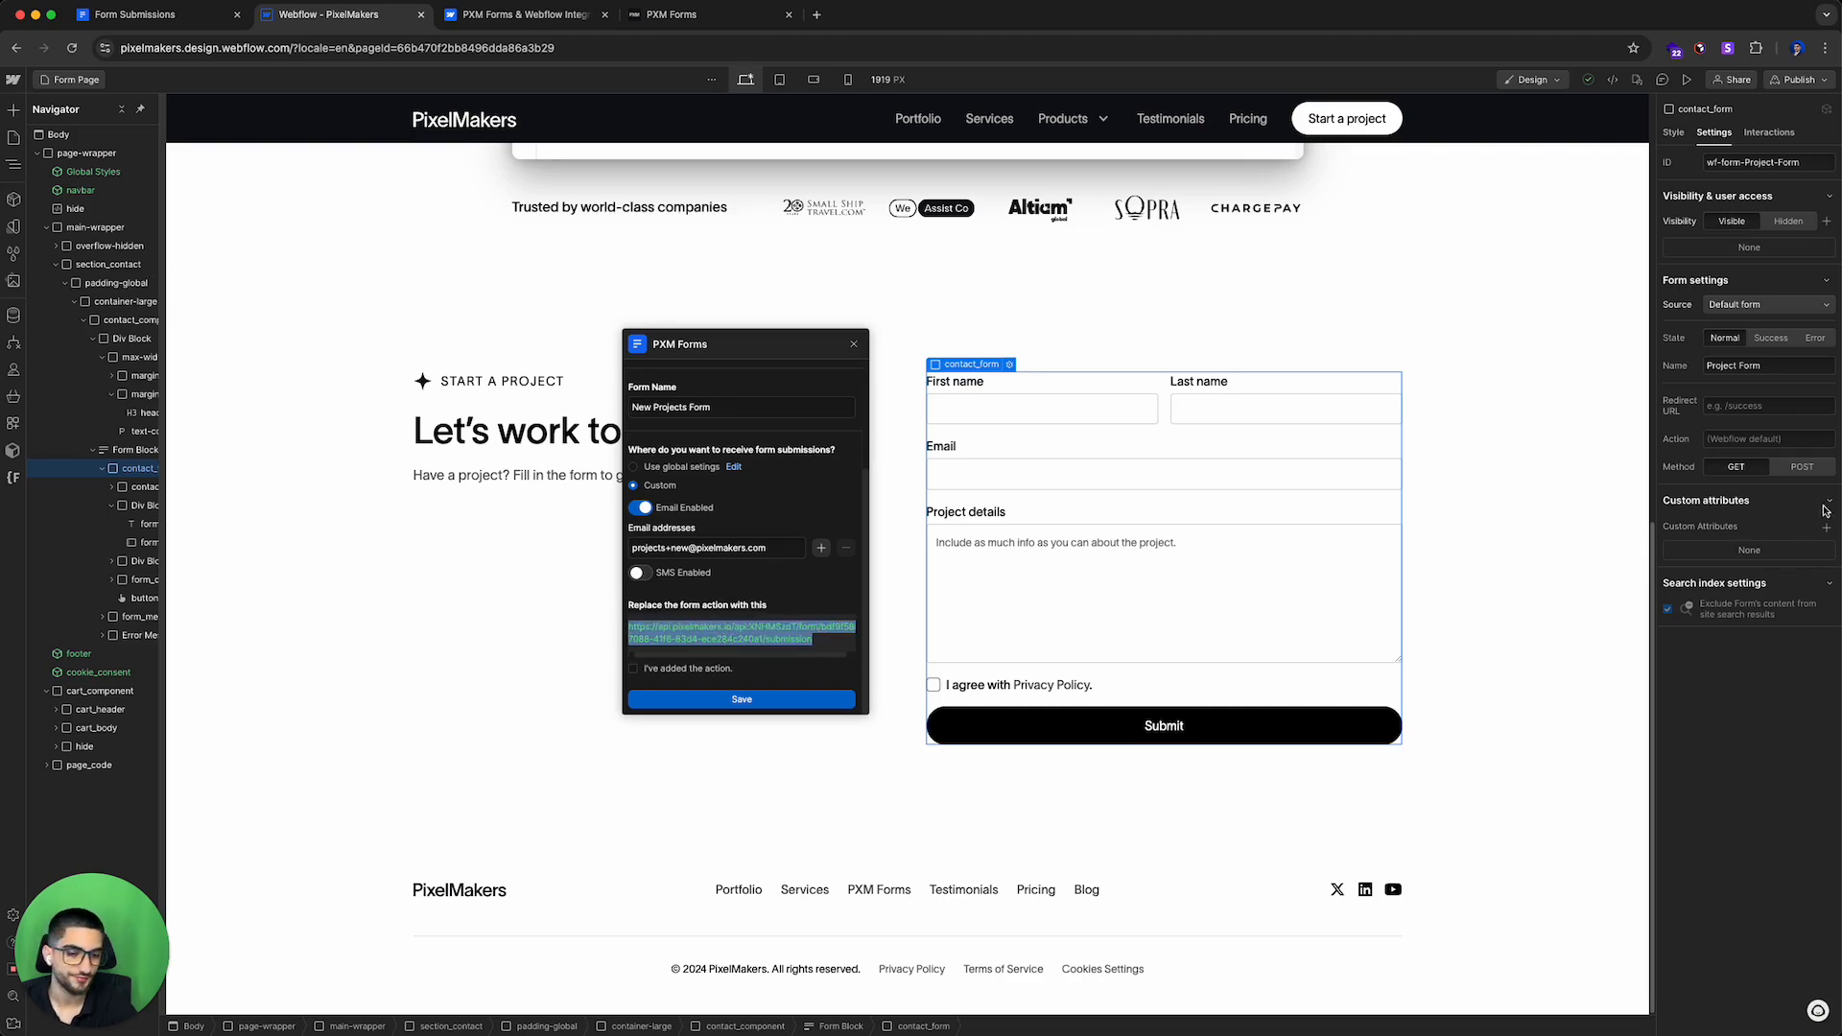
click(134, 450)
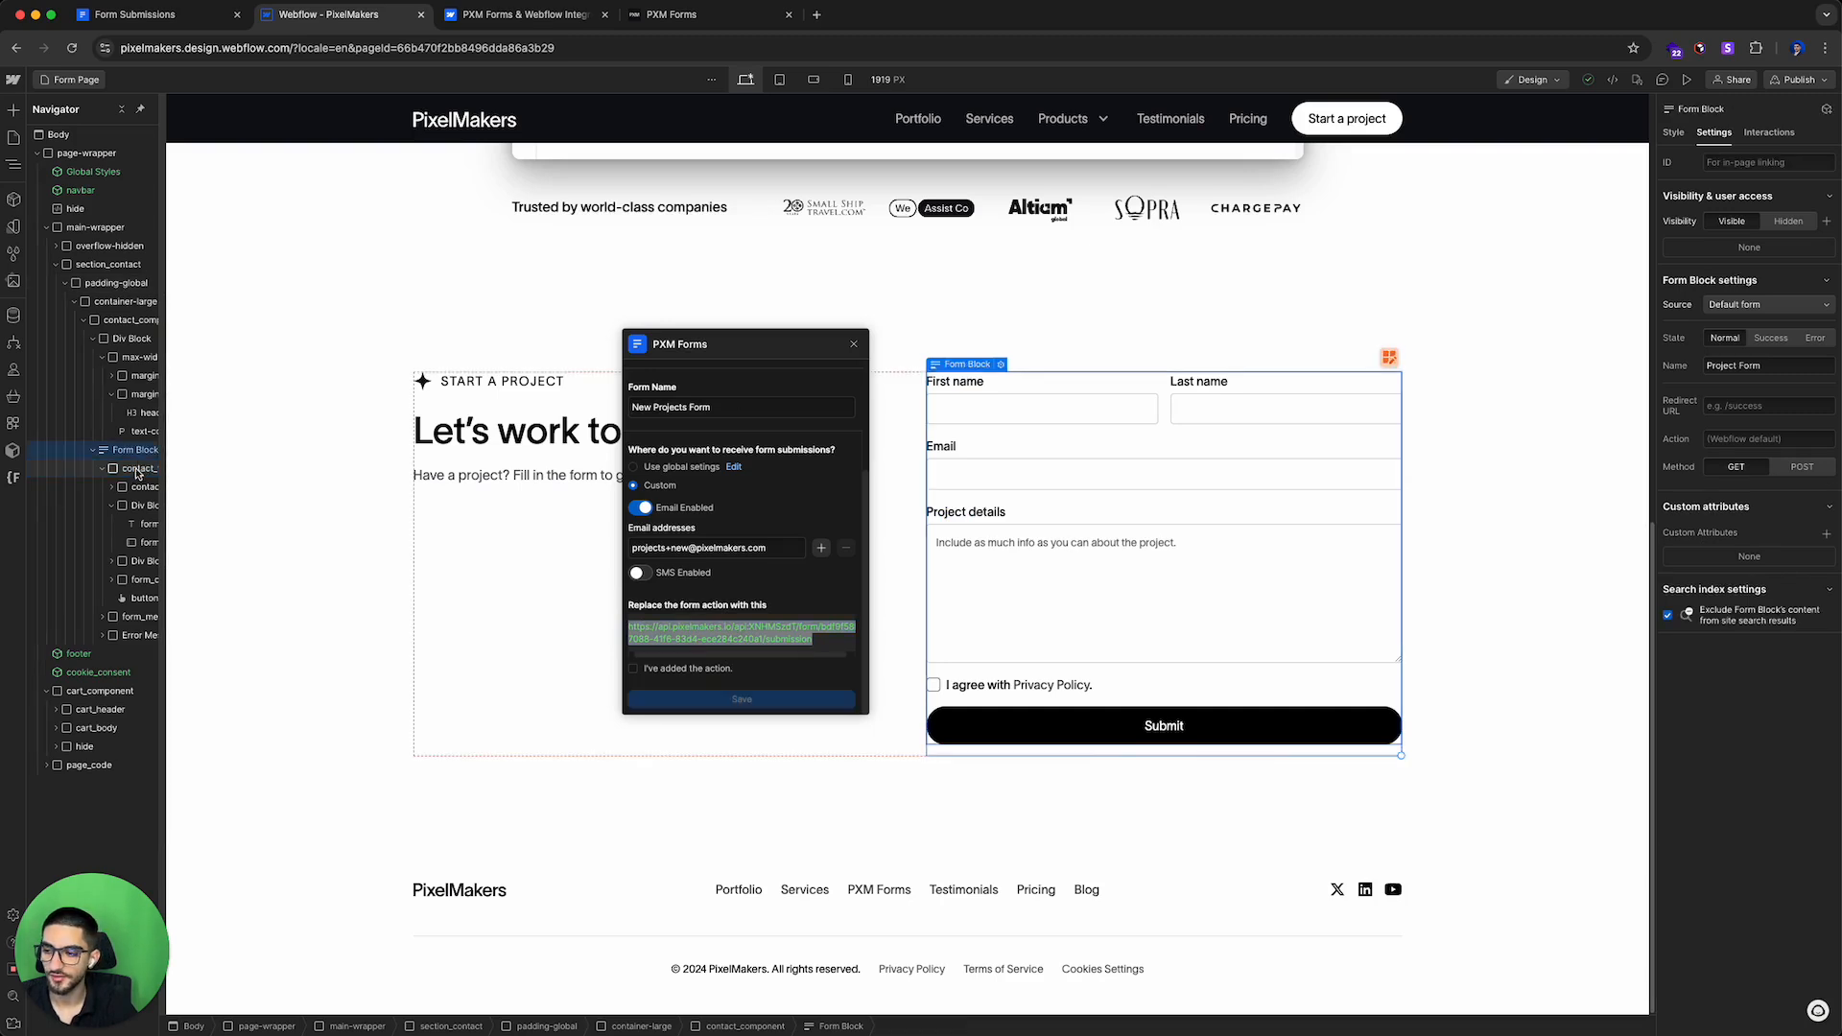
click(139, 468)
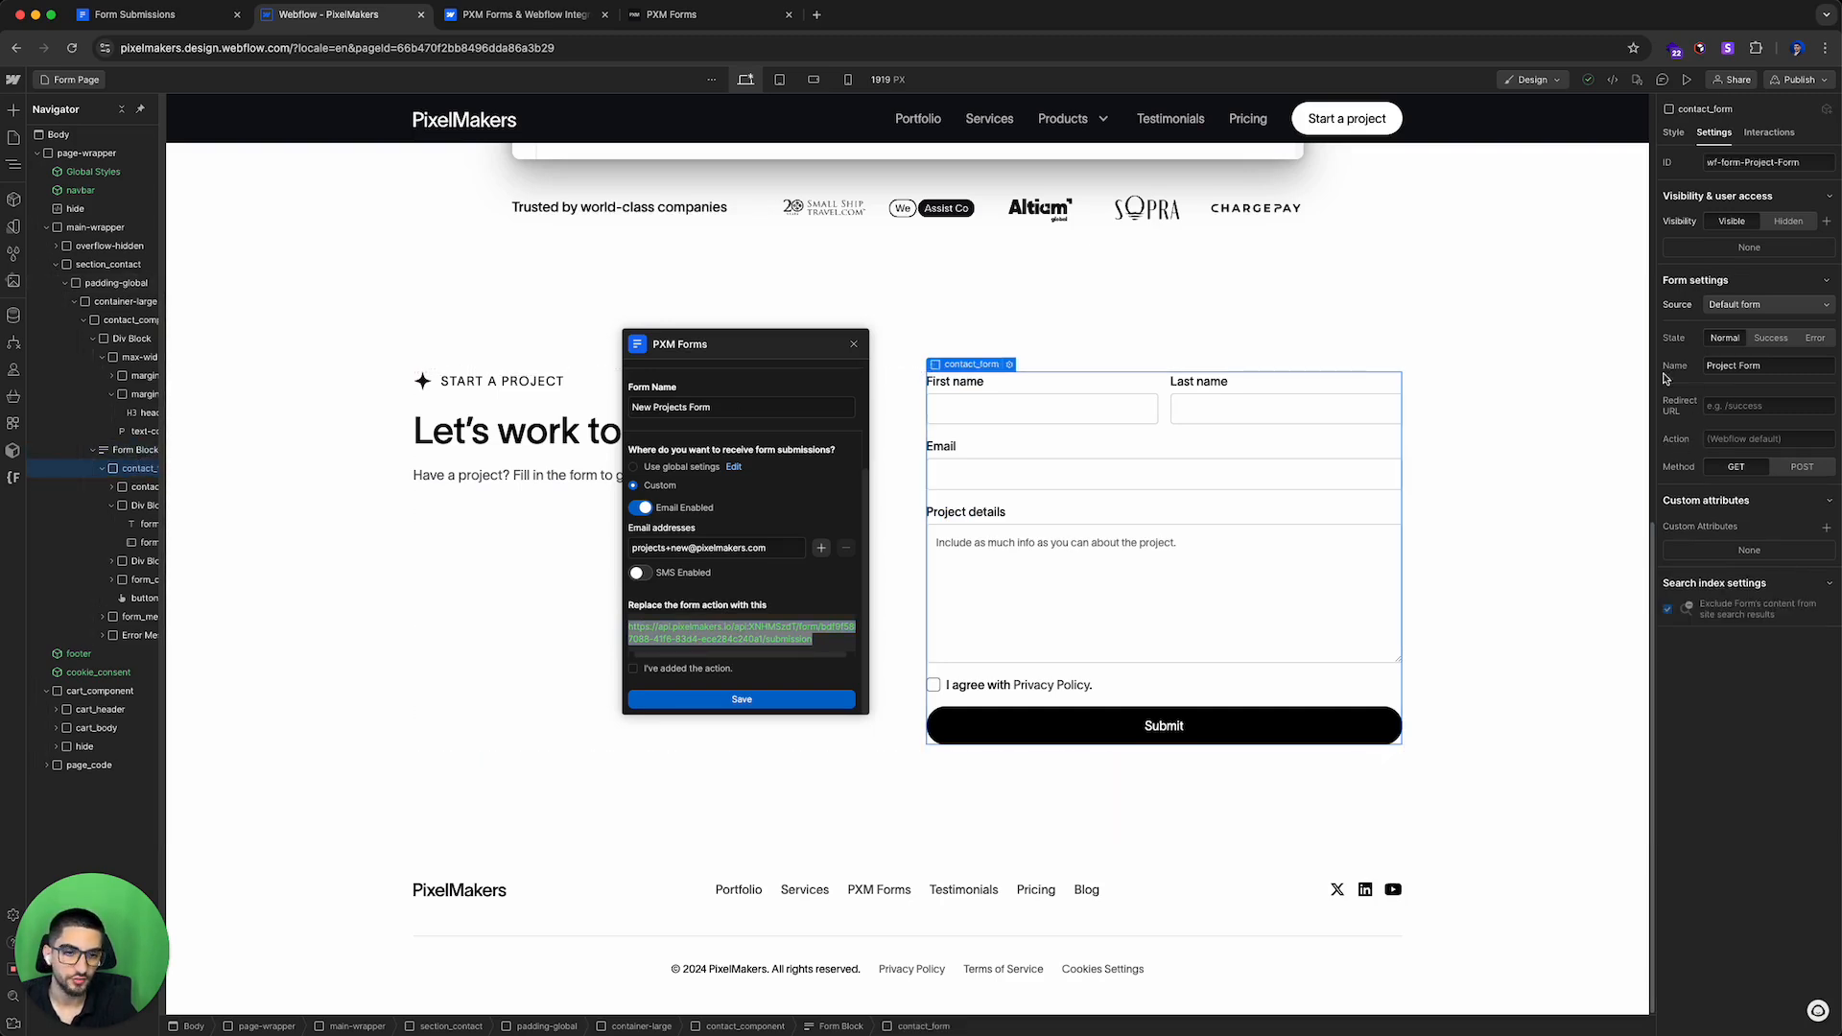
click(1675, 134)
click(1714, 134)
click(1718, 440)
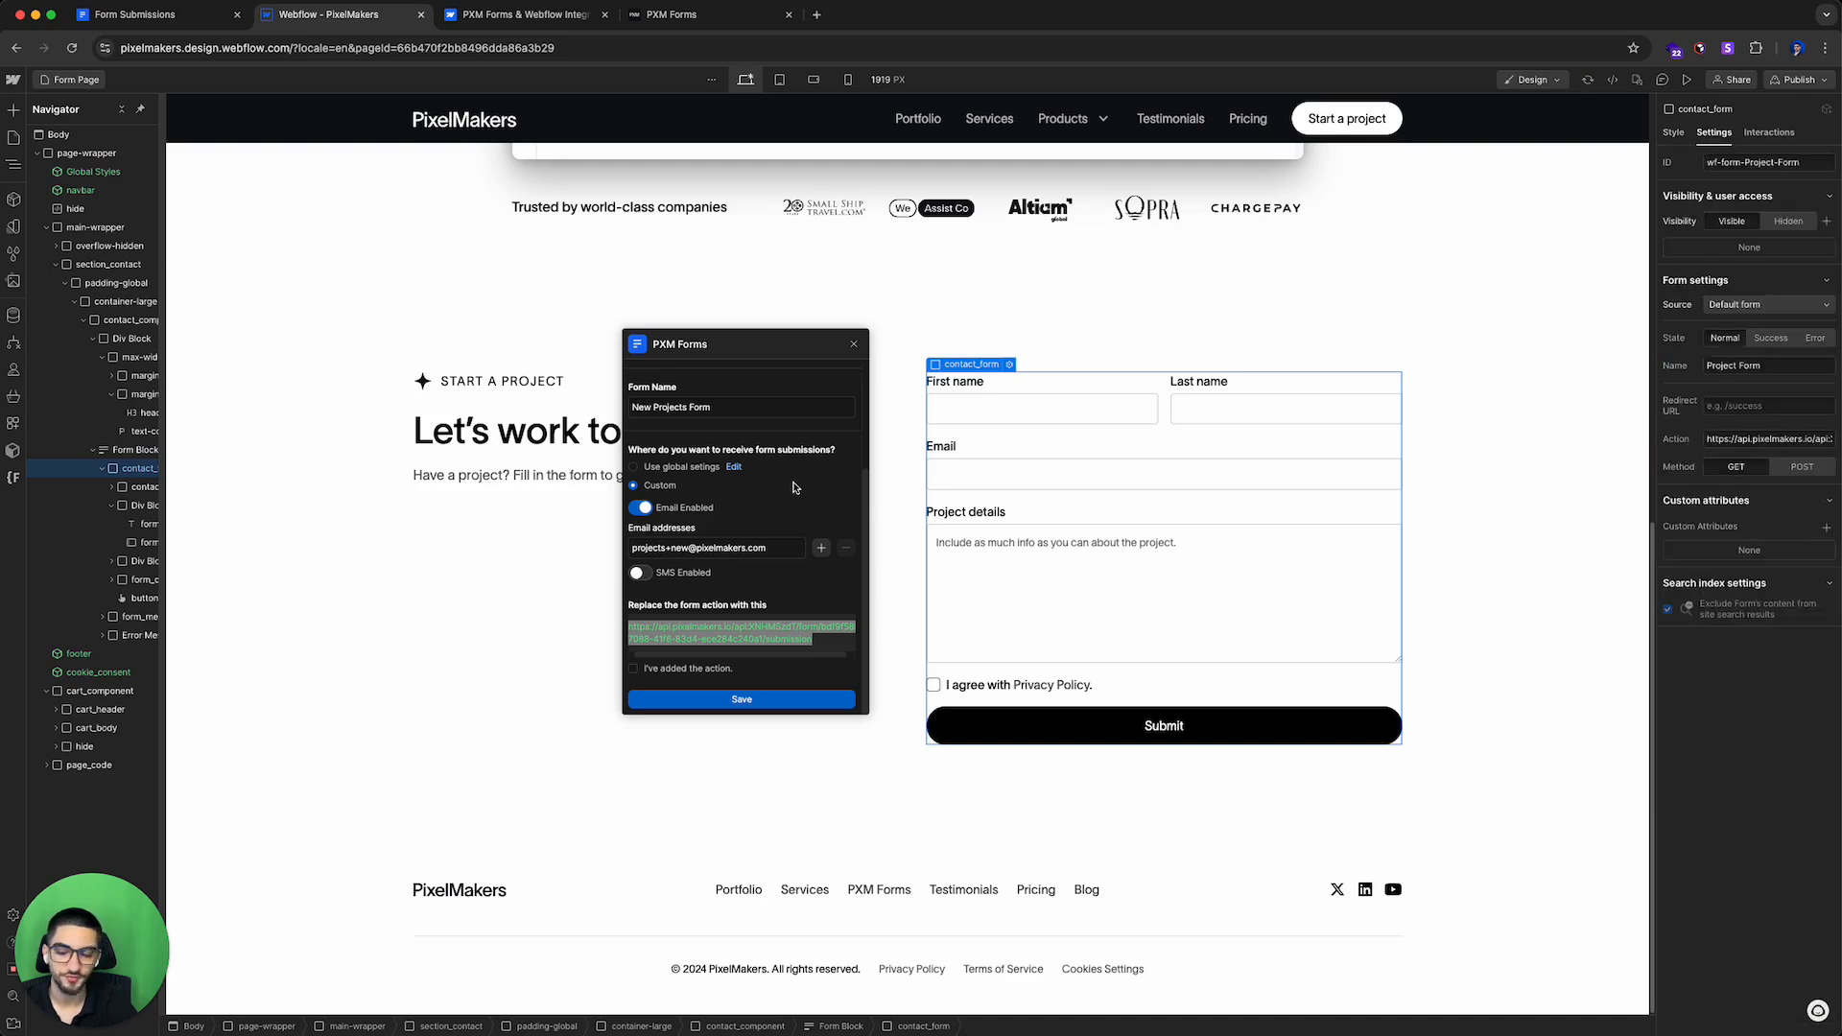
Step: Confirm the action has been added and save the new form
click(633, 669)
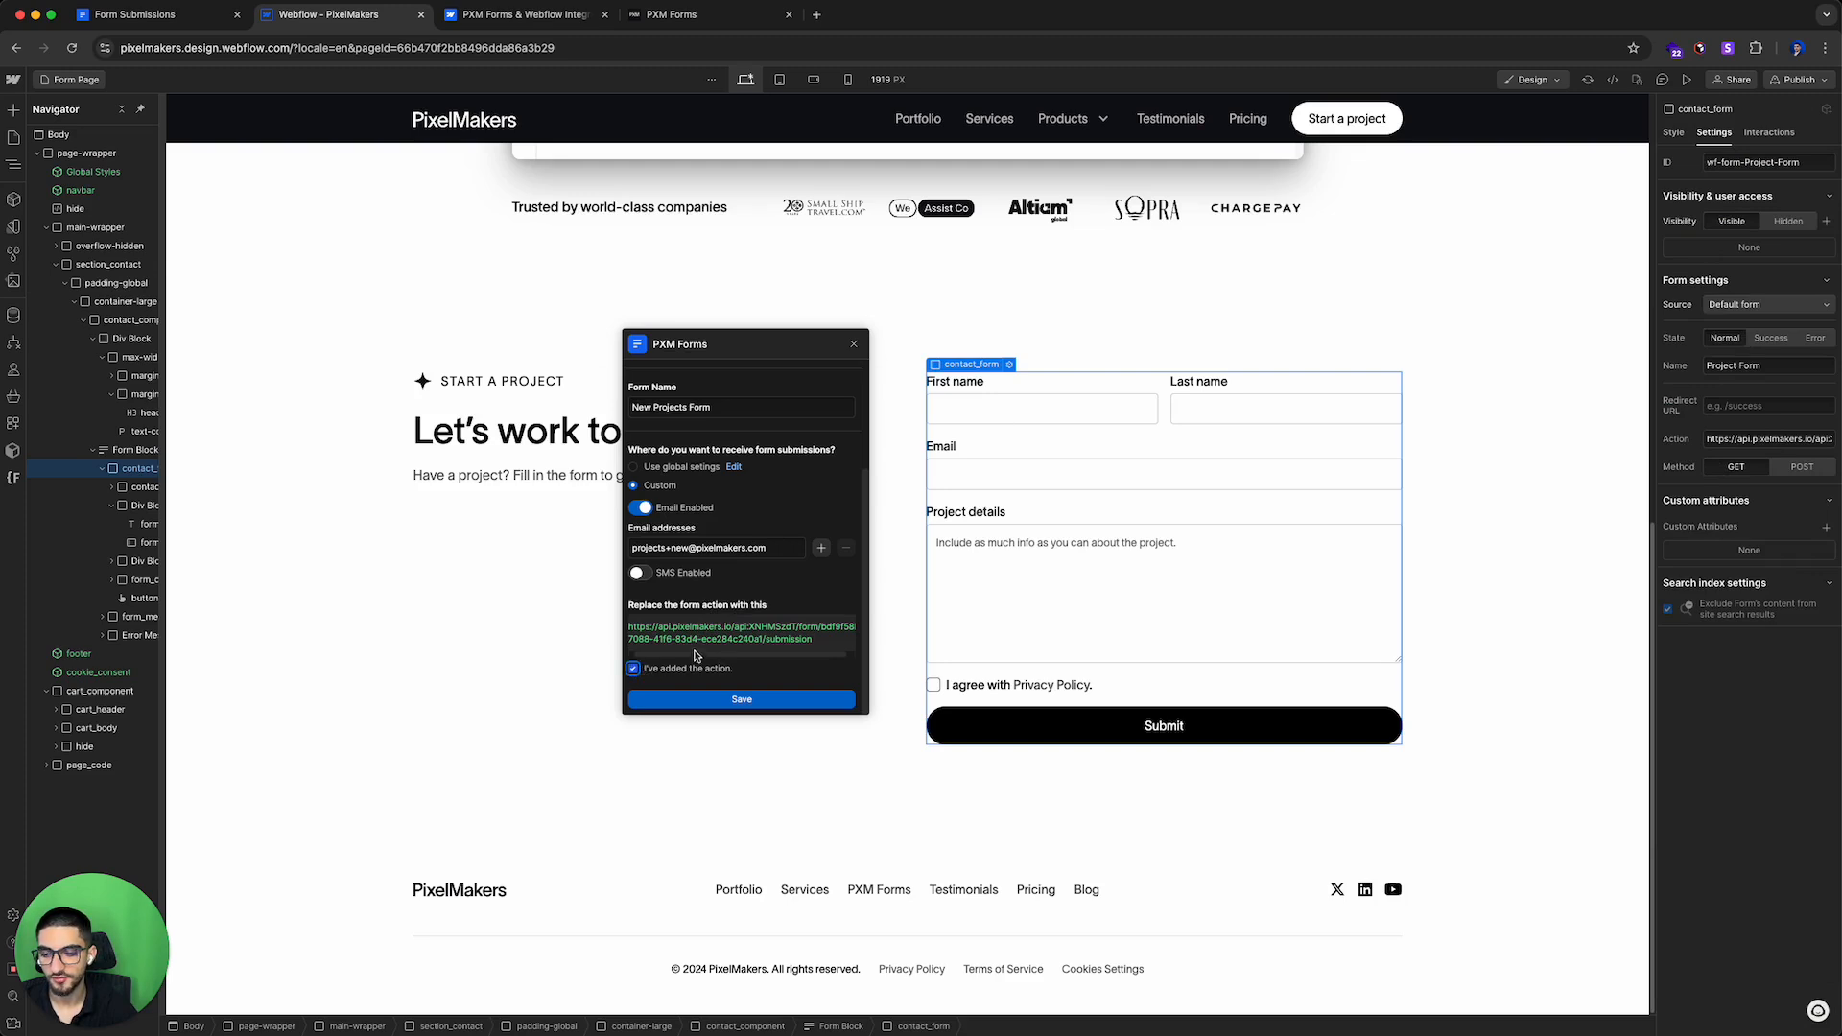
scroll(698, 604, up, 3)
scroll(699, 604, down, 3)
click(758, 700)
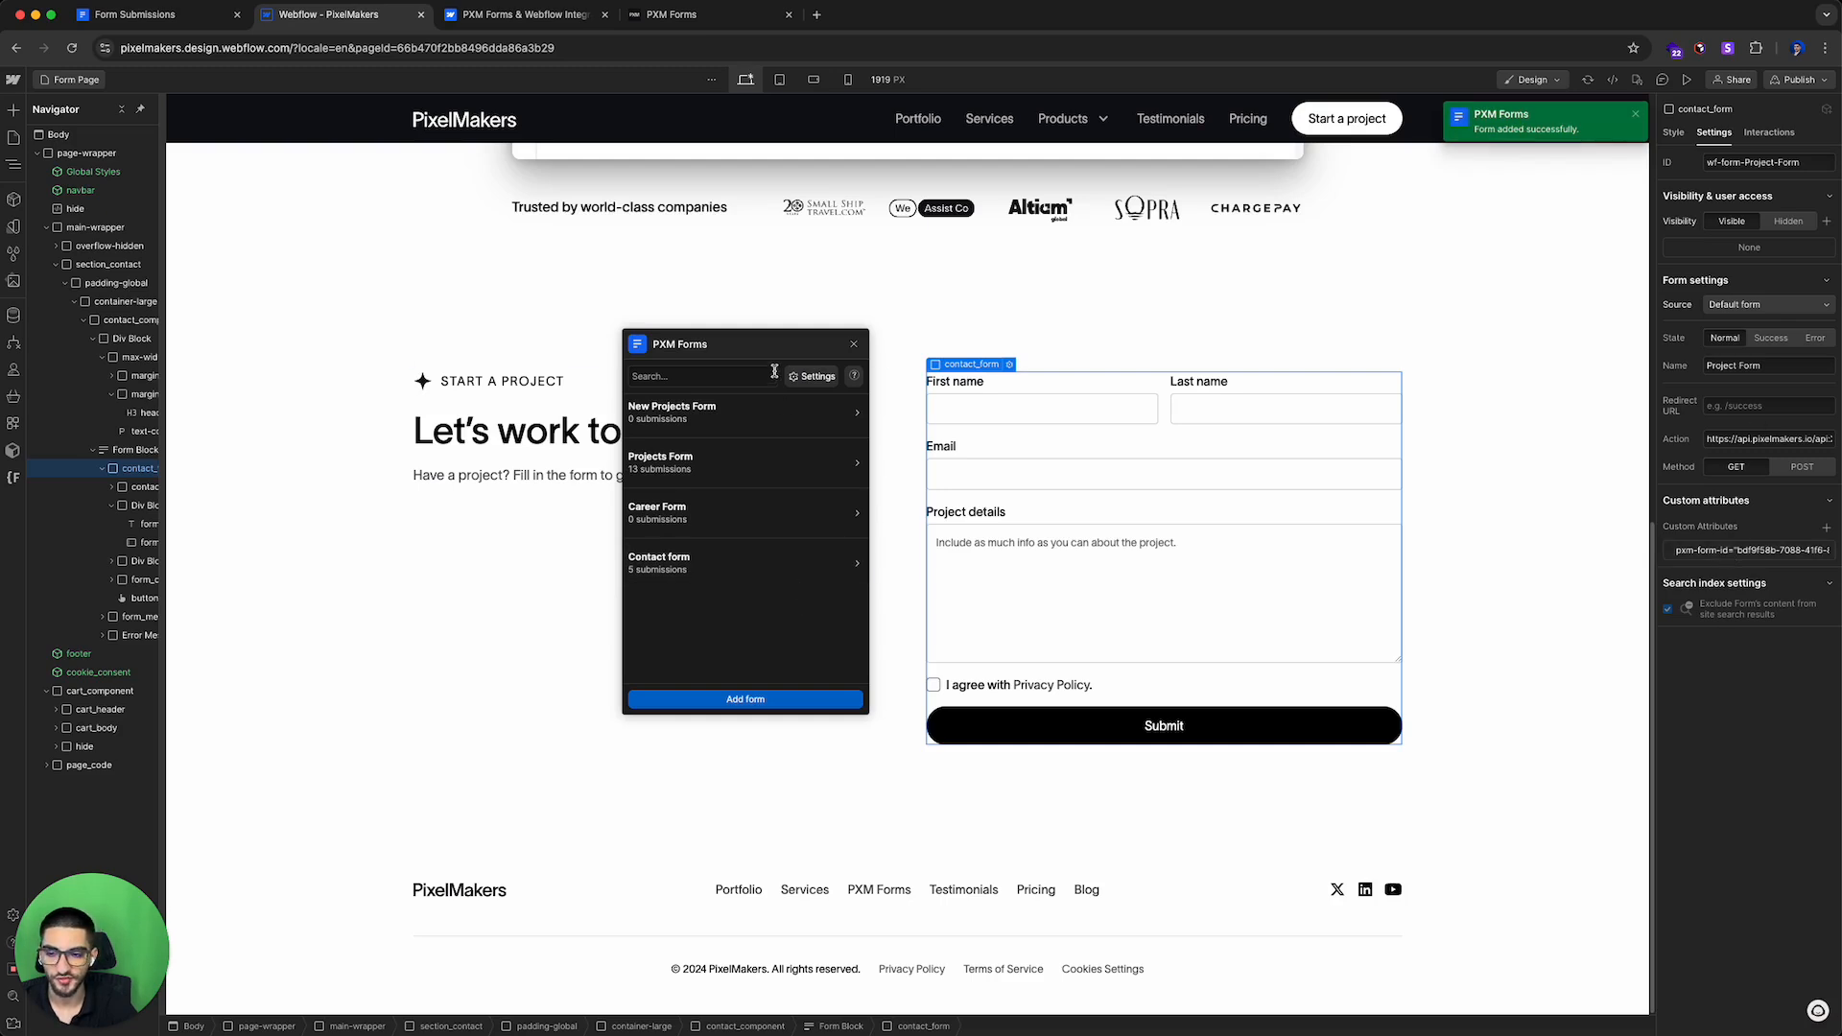
drag(759, 354, 776, 351)
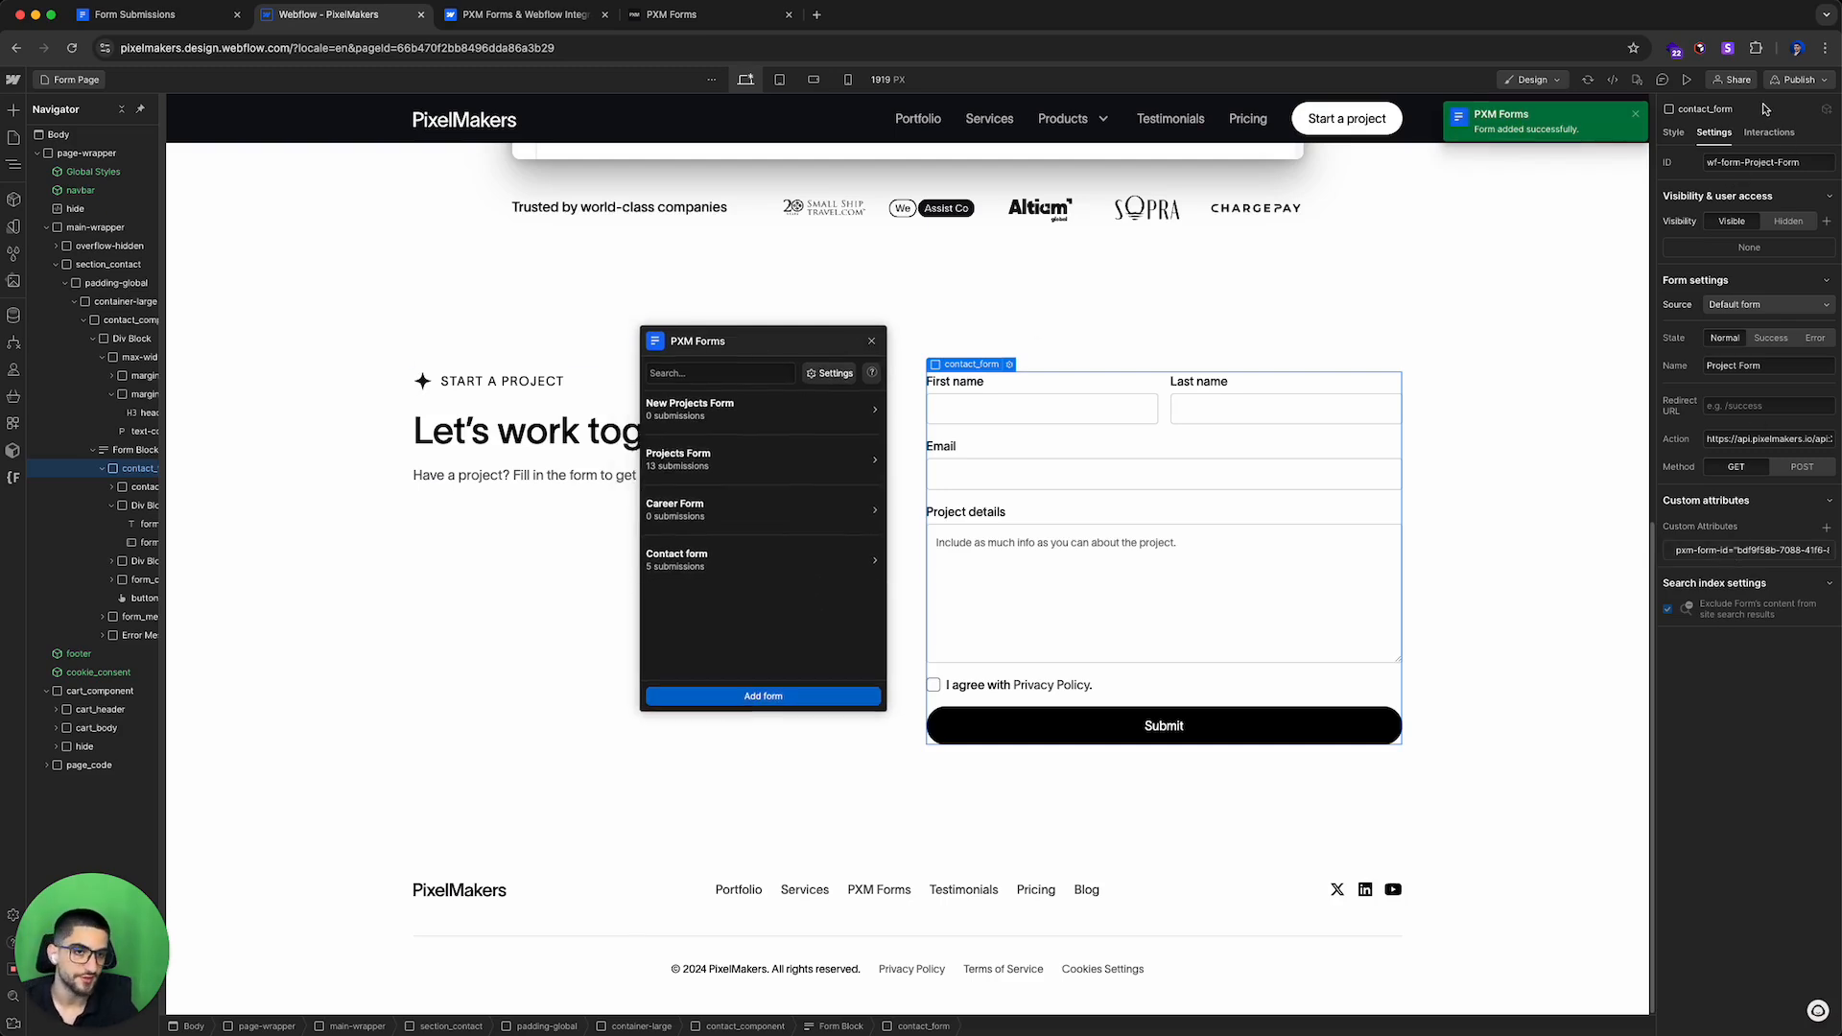
Step: Open the PXM Forms settings and expand the reCAPTCHA section, moving the panel beside the form
click(815, 374)
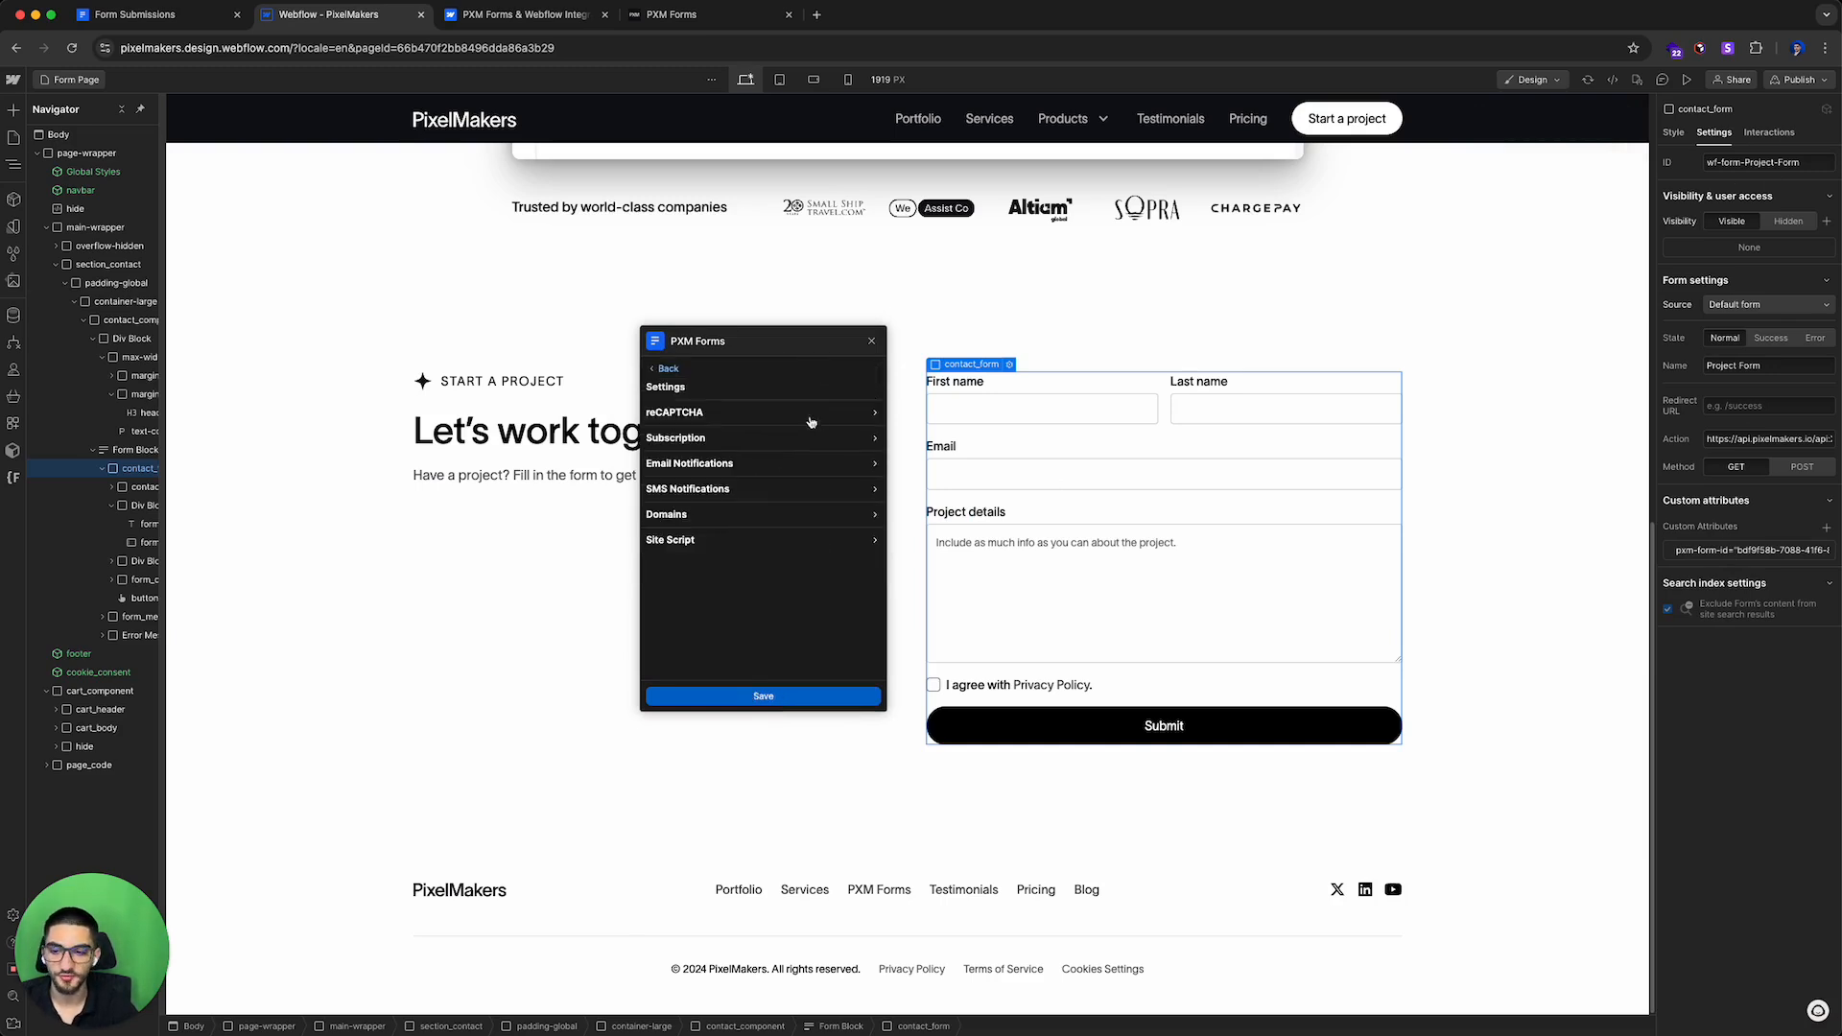
scroll(716, 506, down, 2)
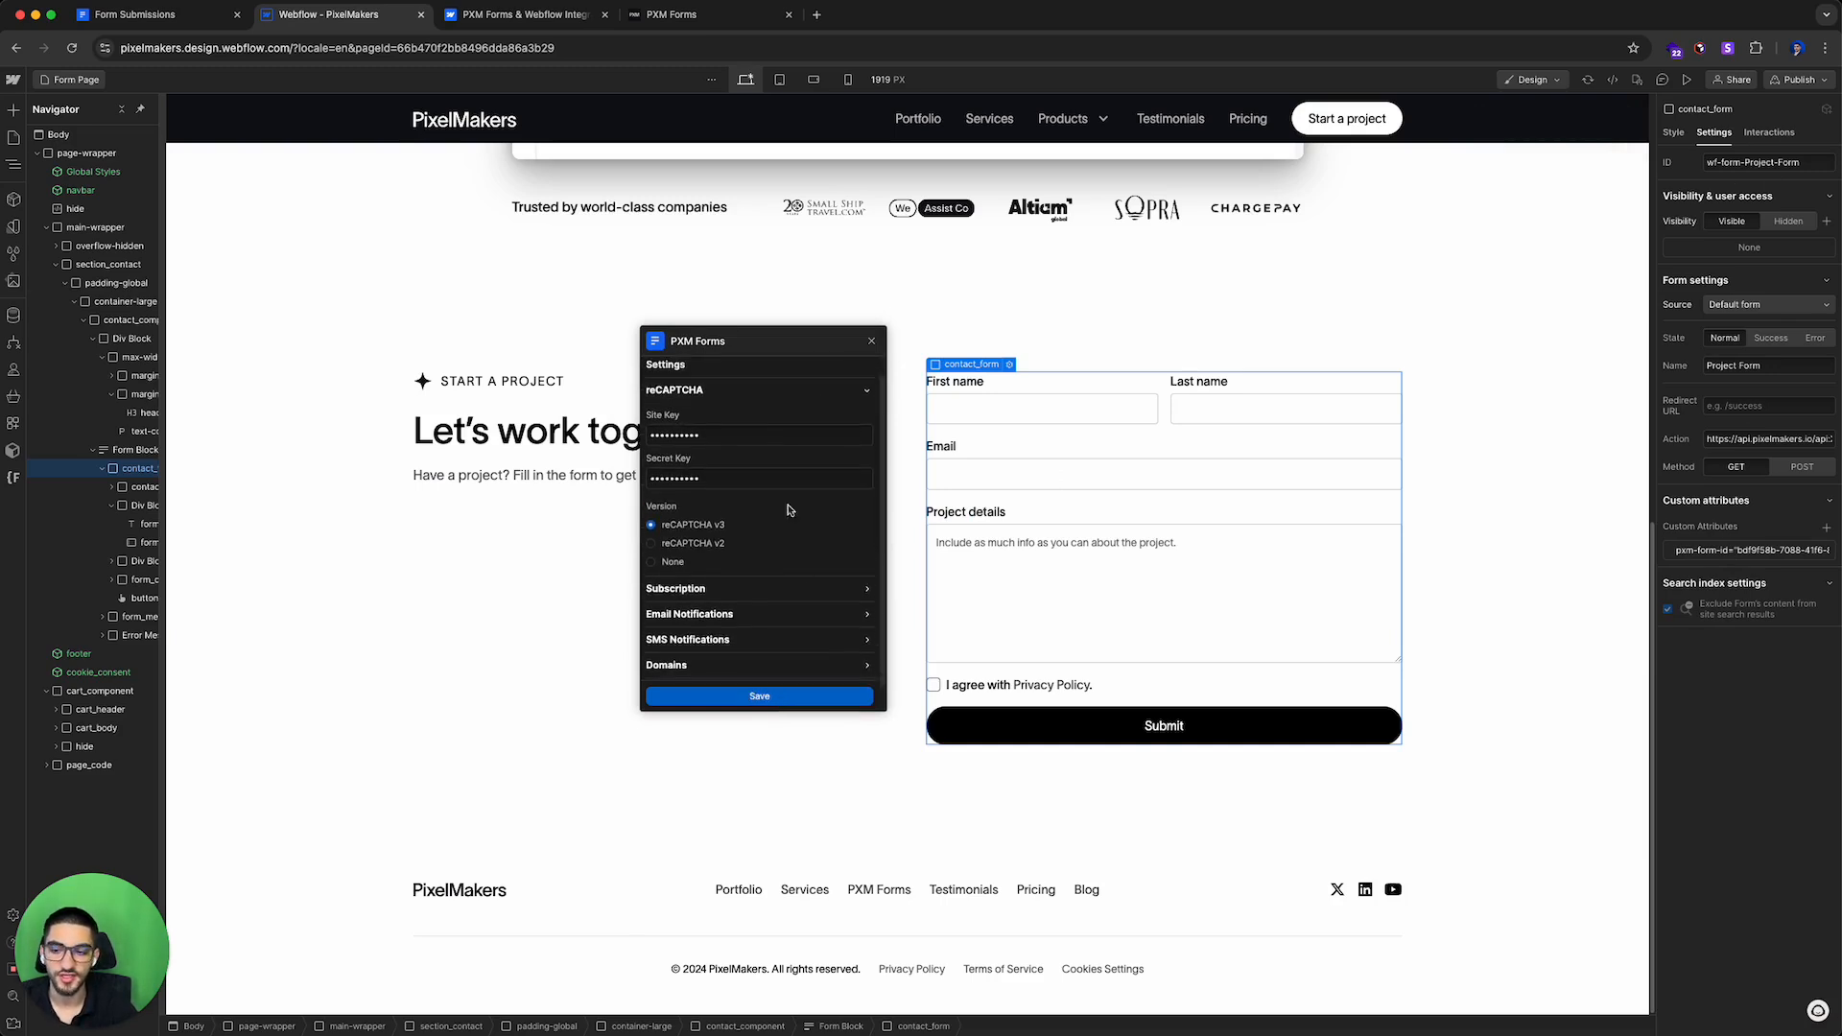
drag(761, 344, 1131, 283)
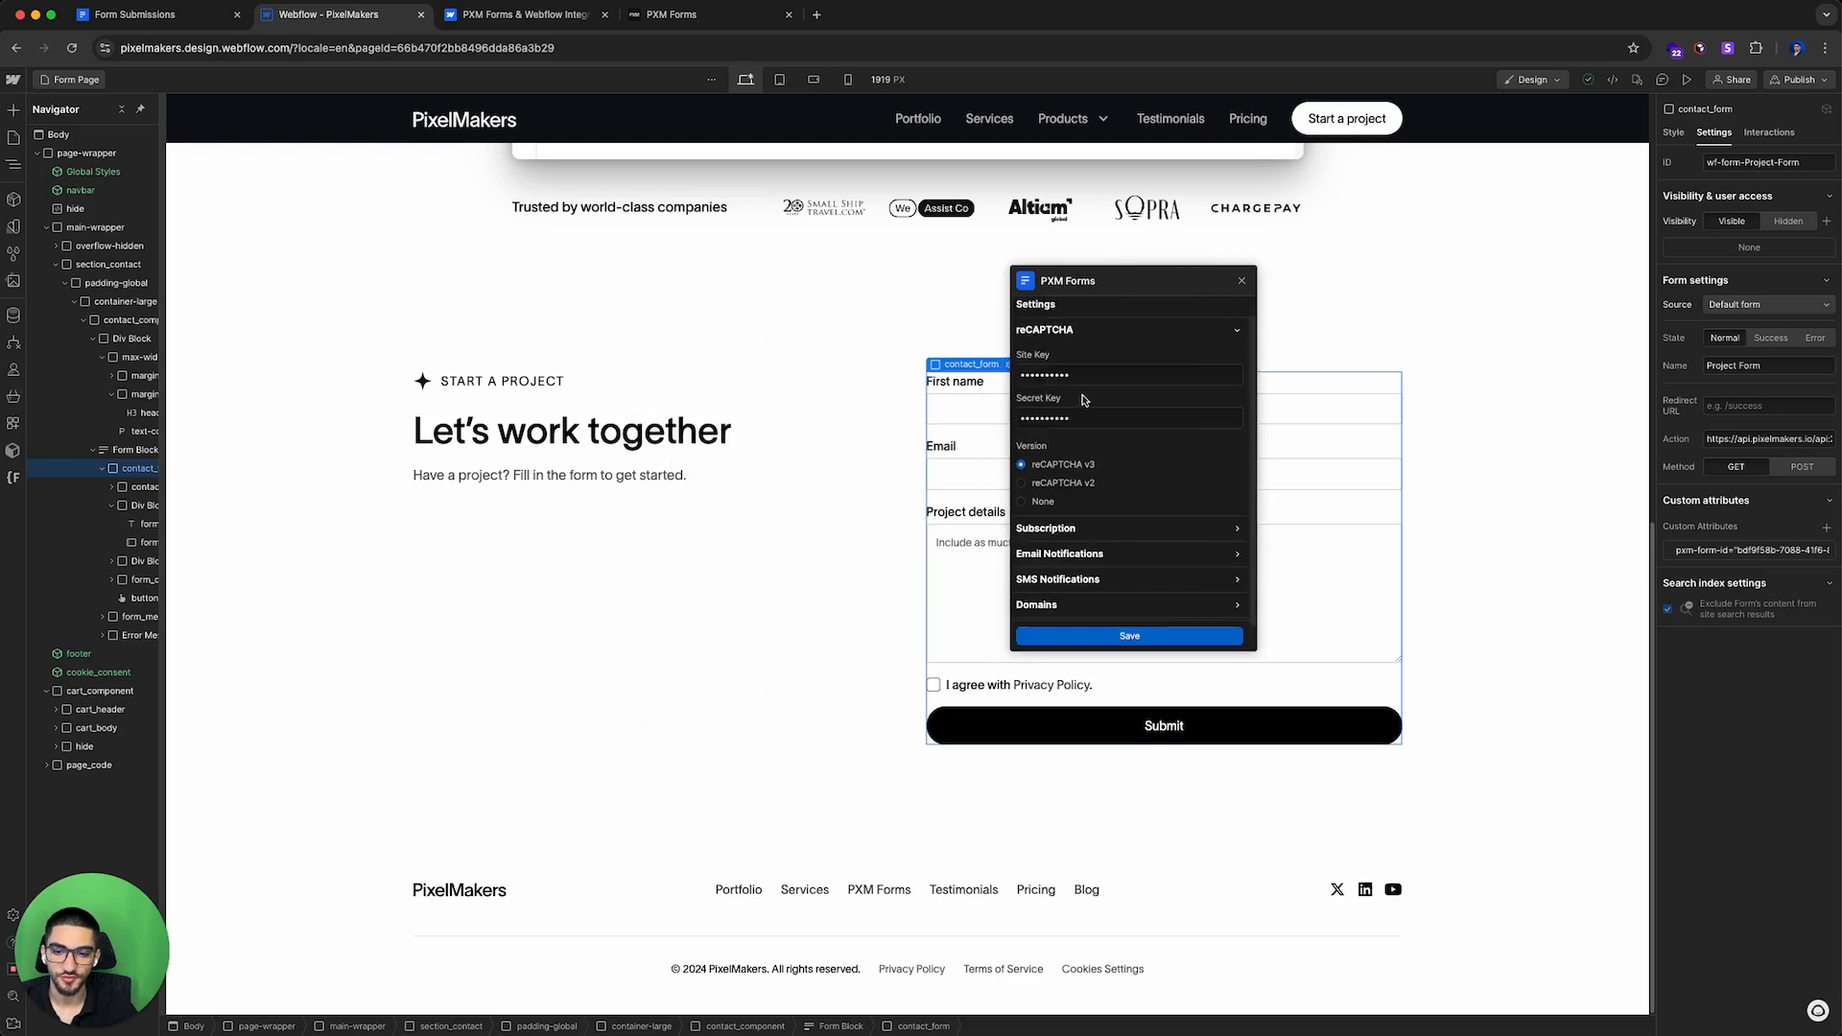
drag(1084, 284, 614, 326)
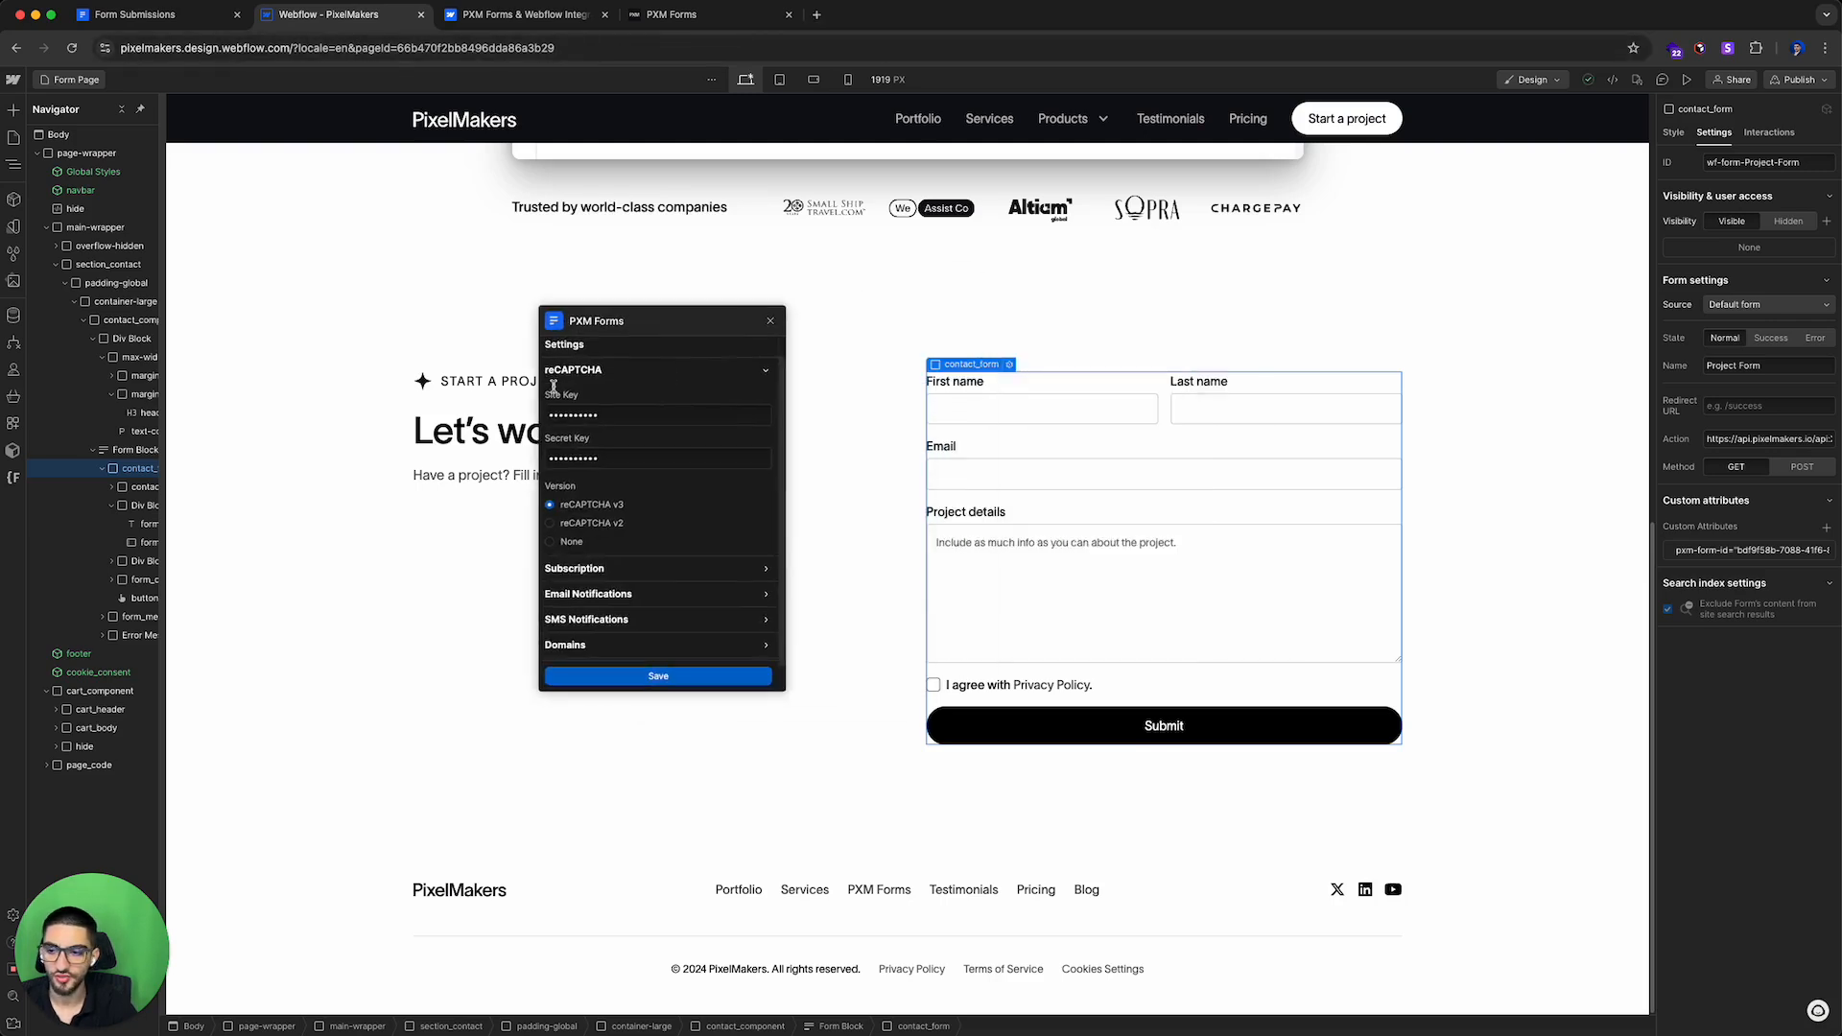
Step: Open a new browser tab and search Google for recaptcha console
key(super+t)
text(new)
key(BackSpace)
key(BackSpace)
key(BackSpace)
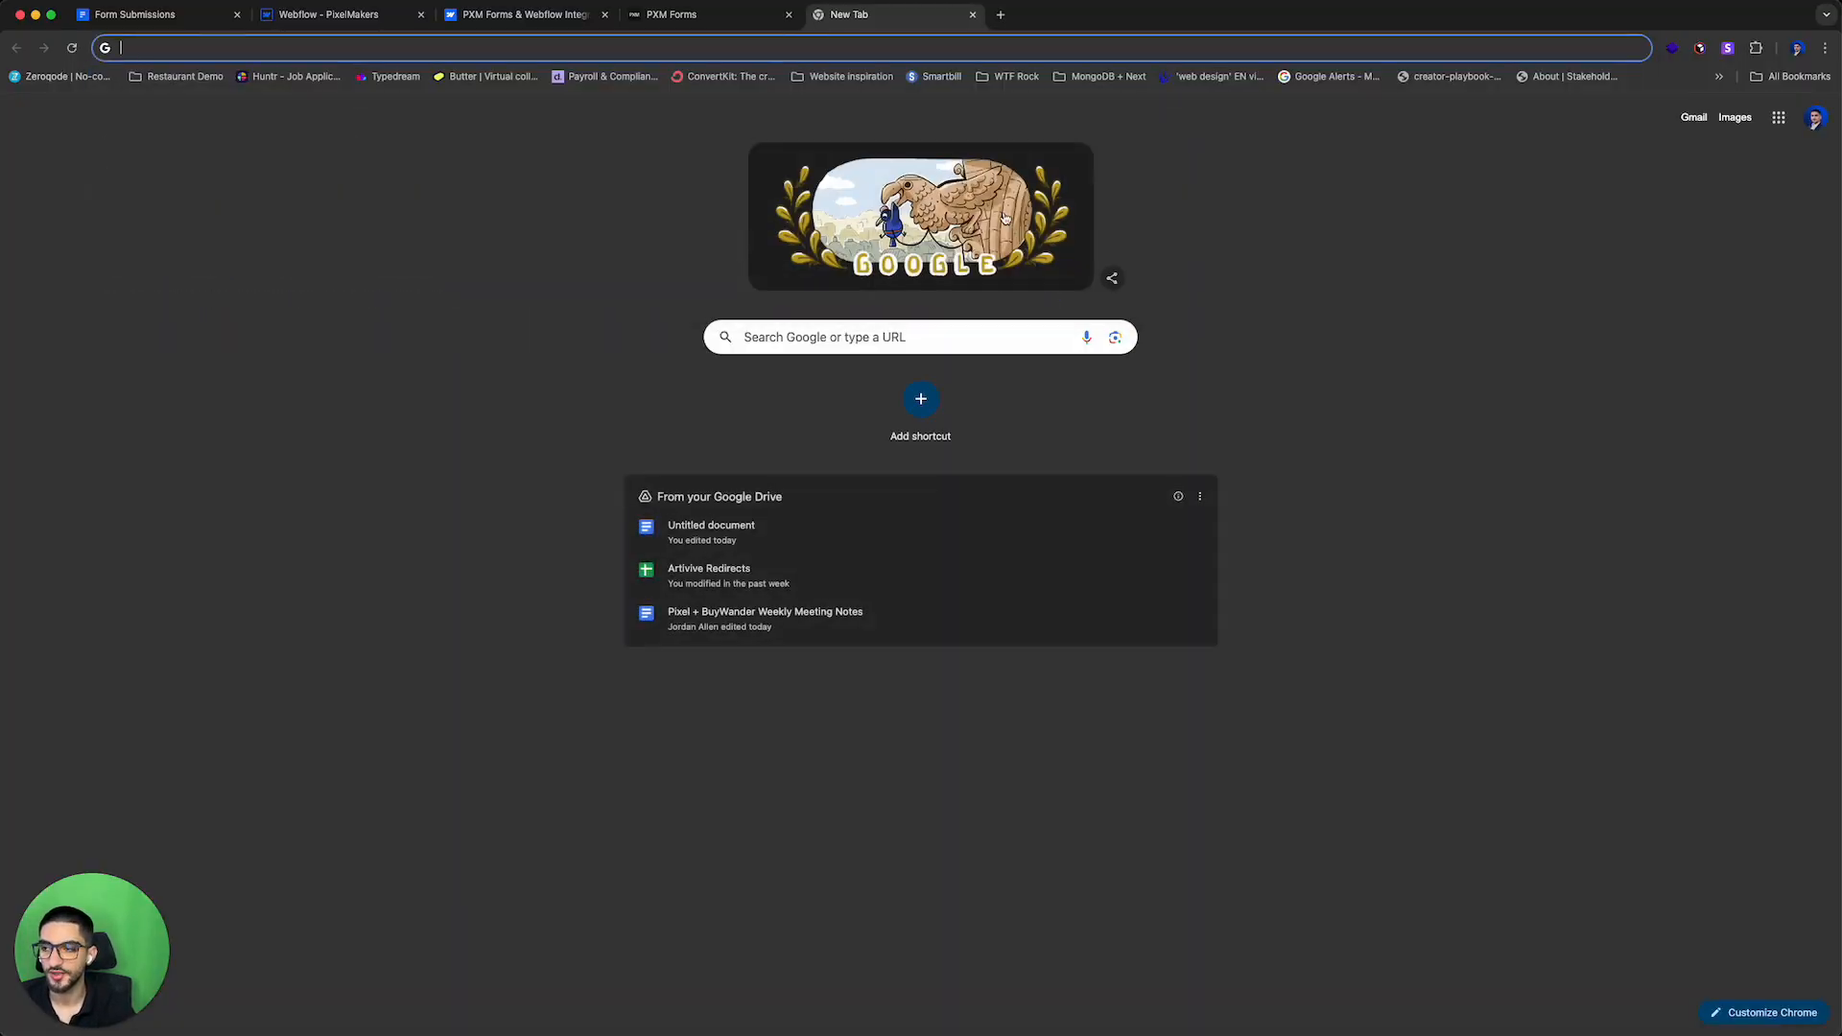
text(recapt)
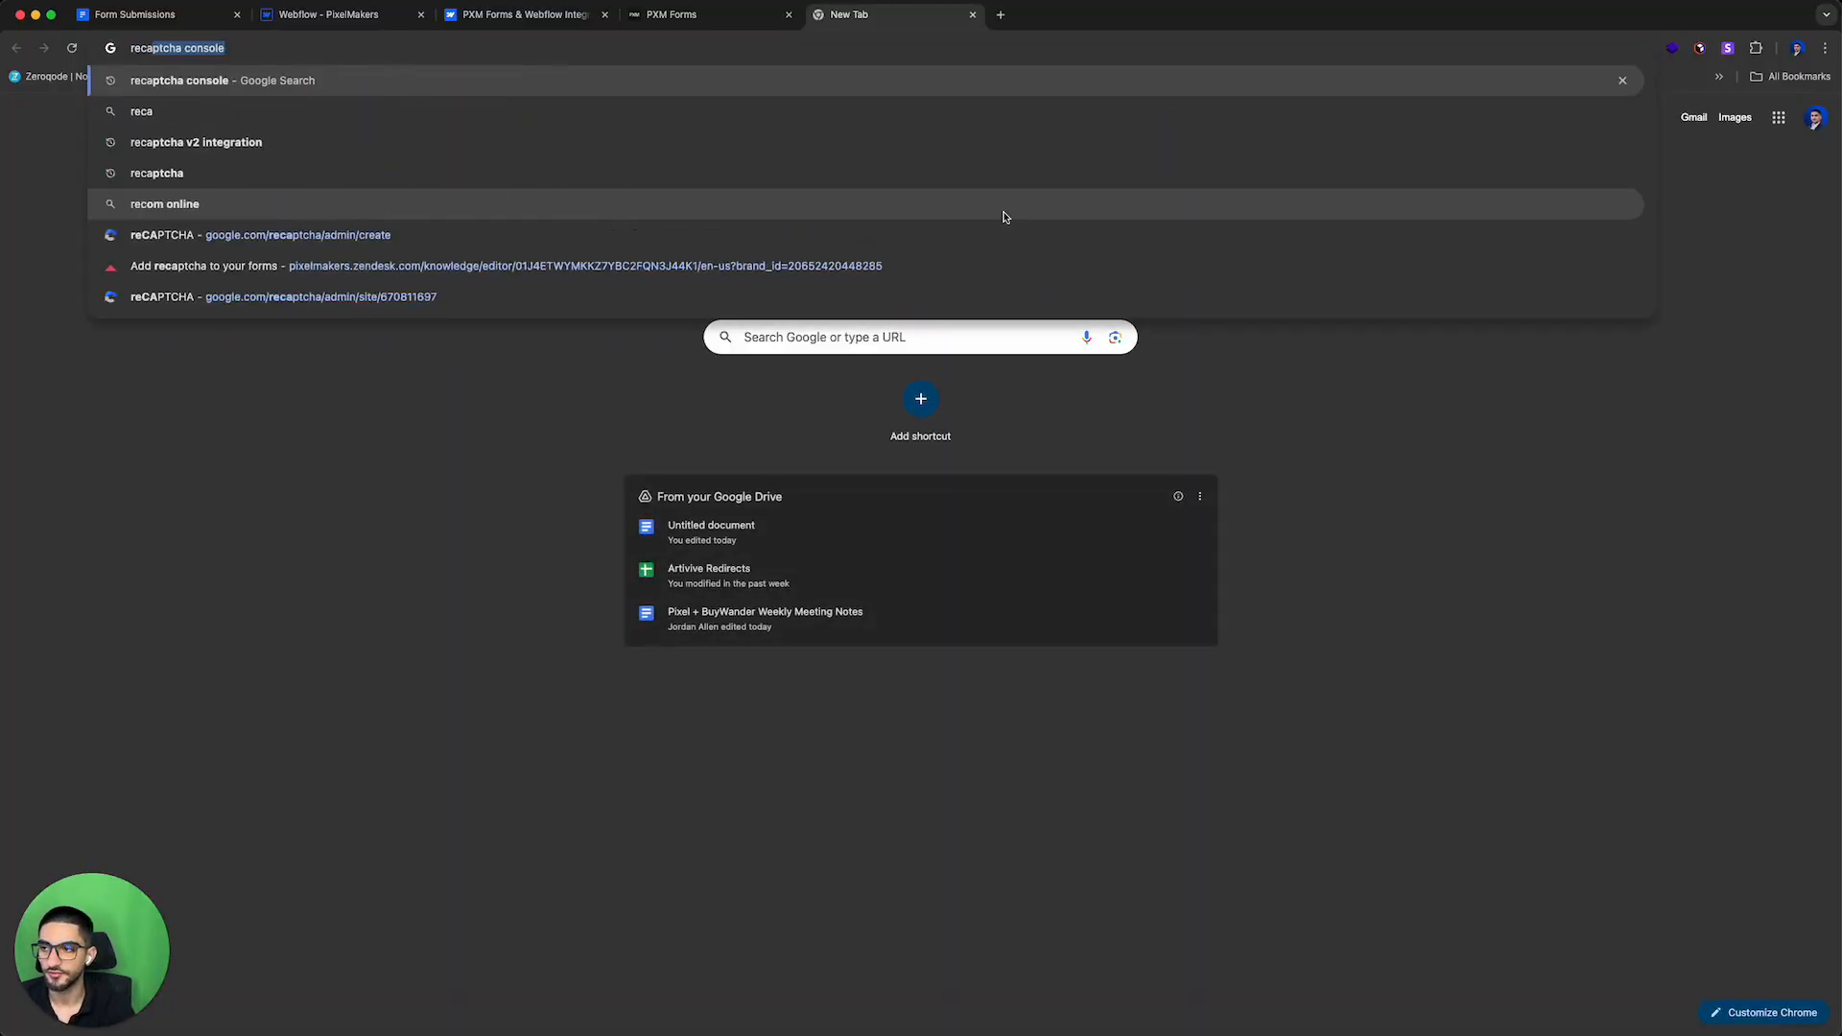
key(Return)
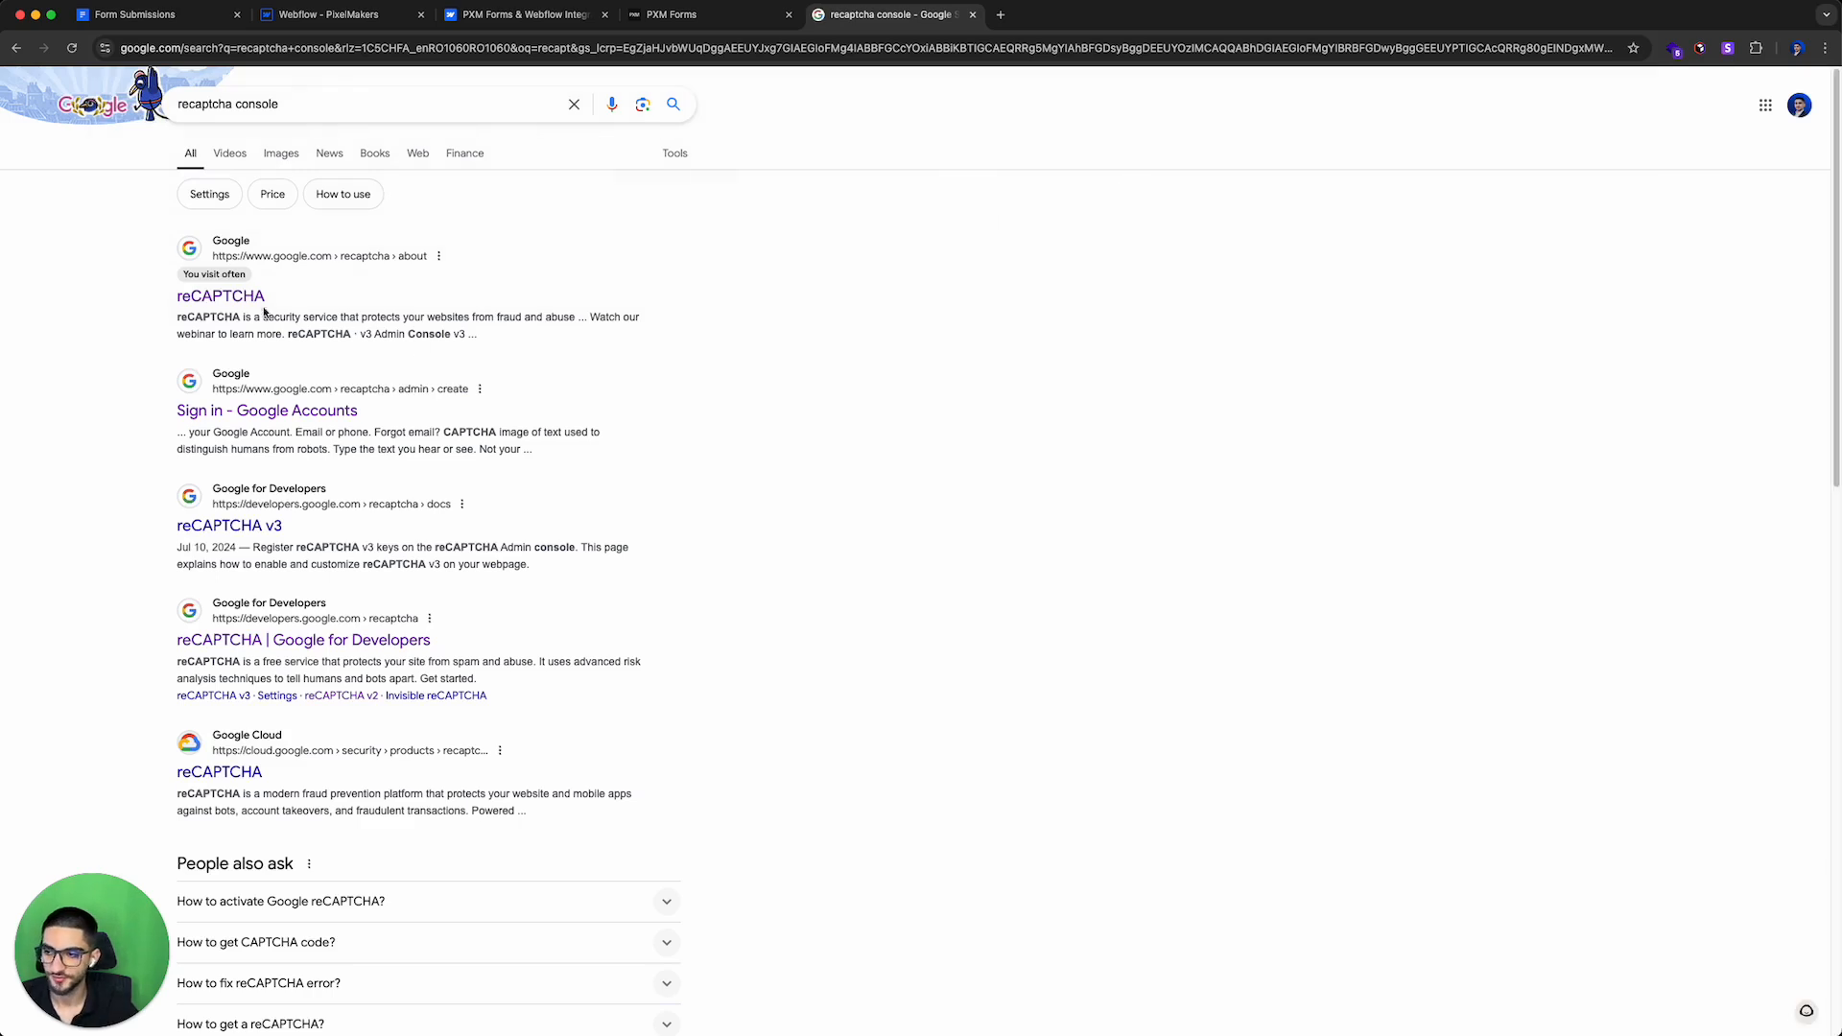
Step: Open the reCAPTCHA admin console and start registering a new site
click(223, 300)
click(1008, 127)
click(1554, 139)
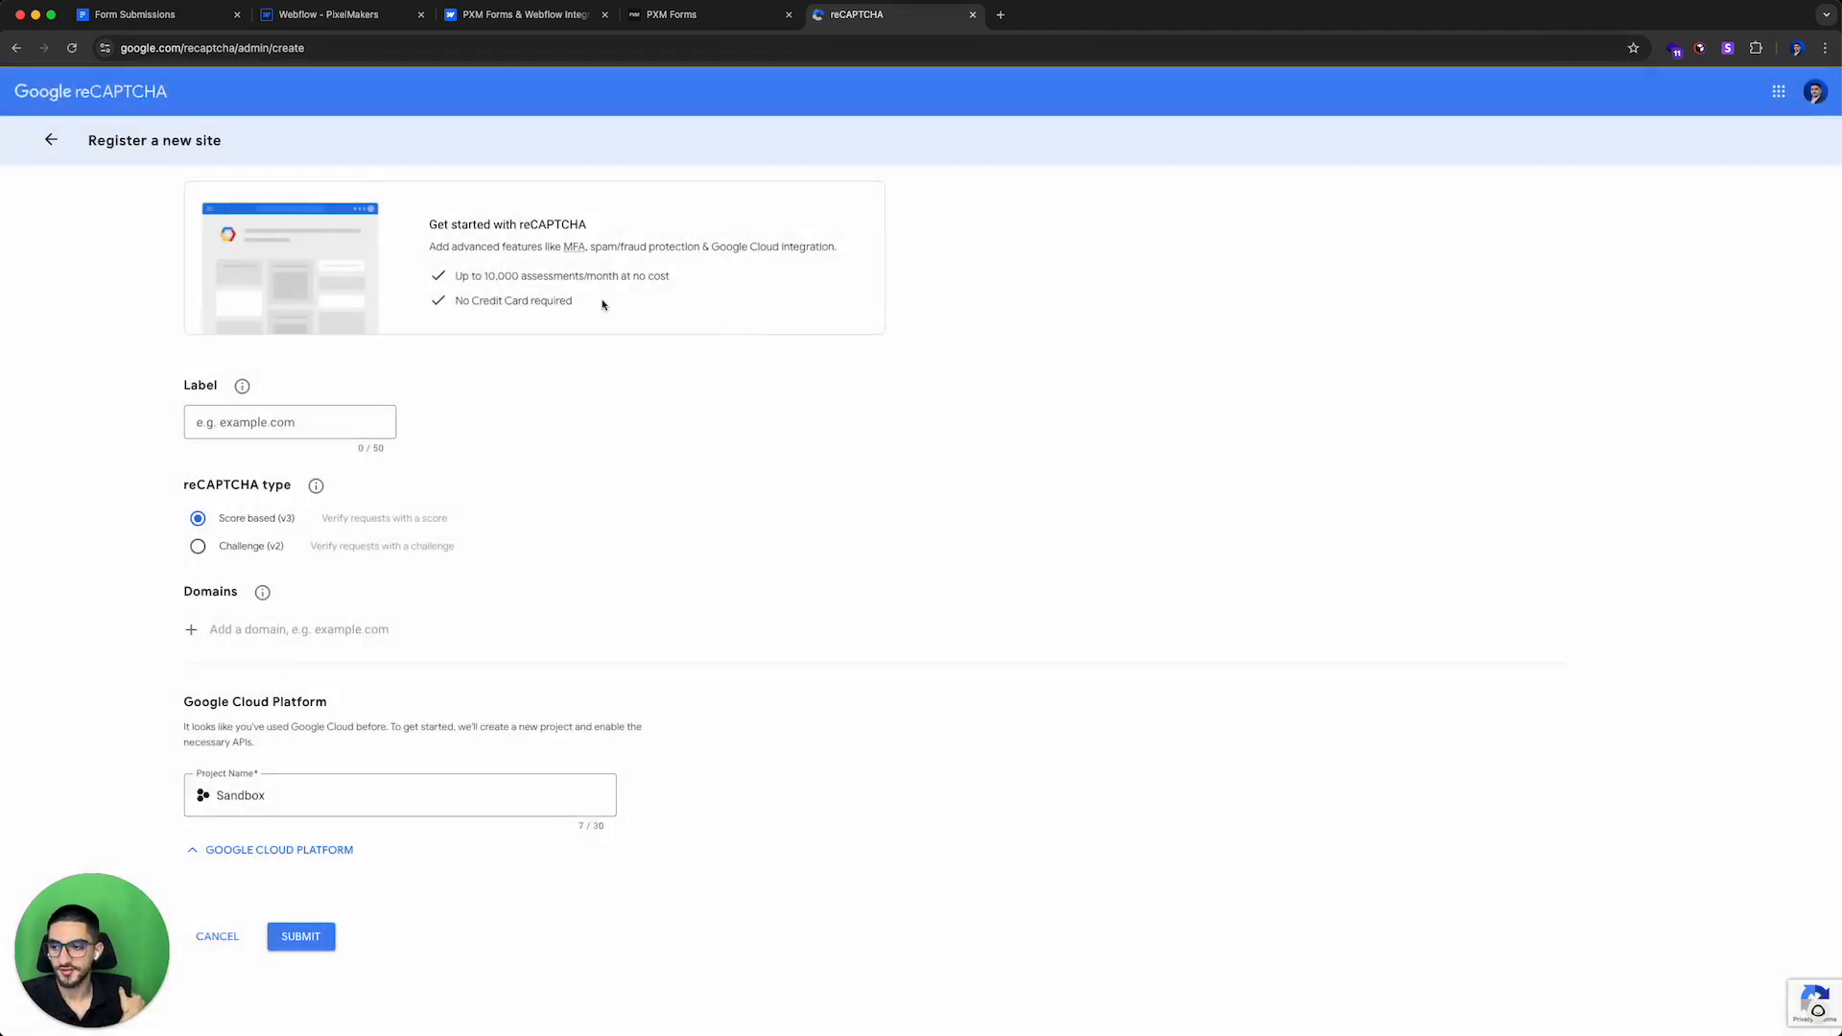
click(329, 414)
right_click(329, 414)
click(290, 416)
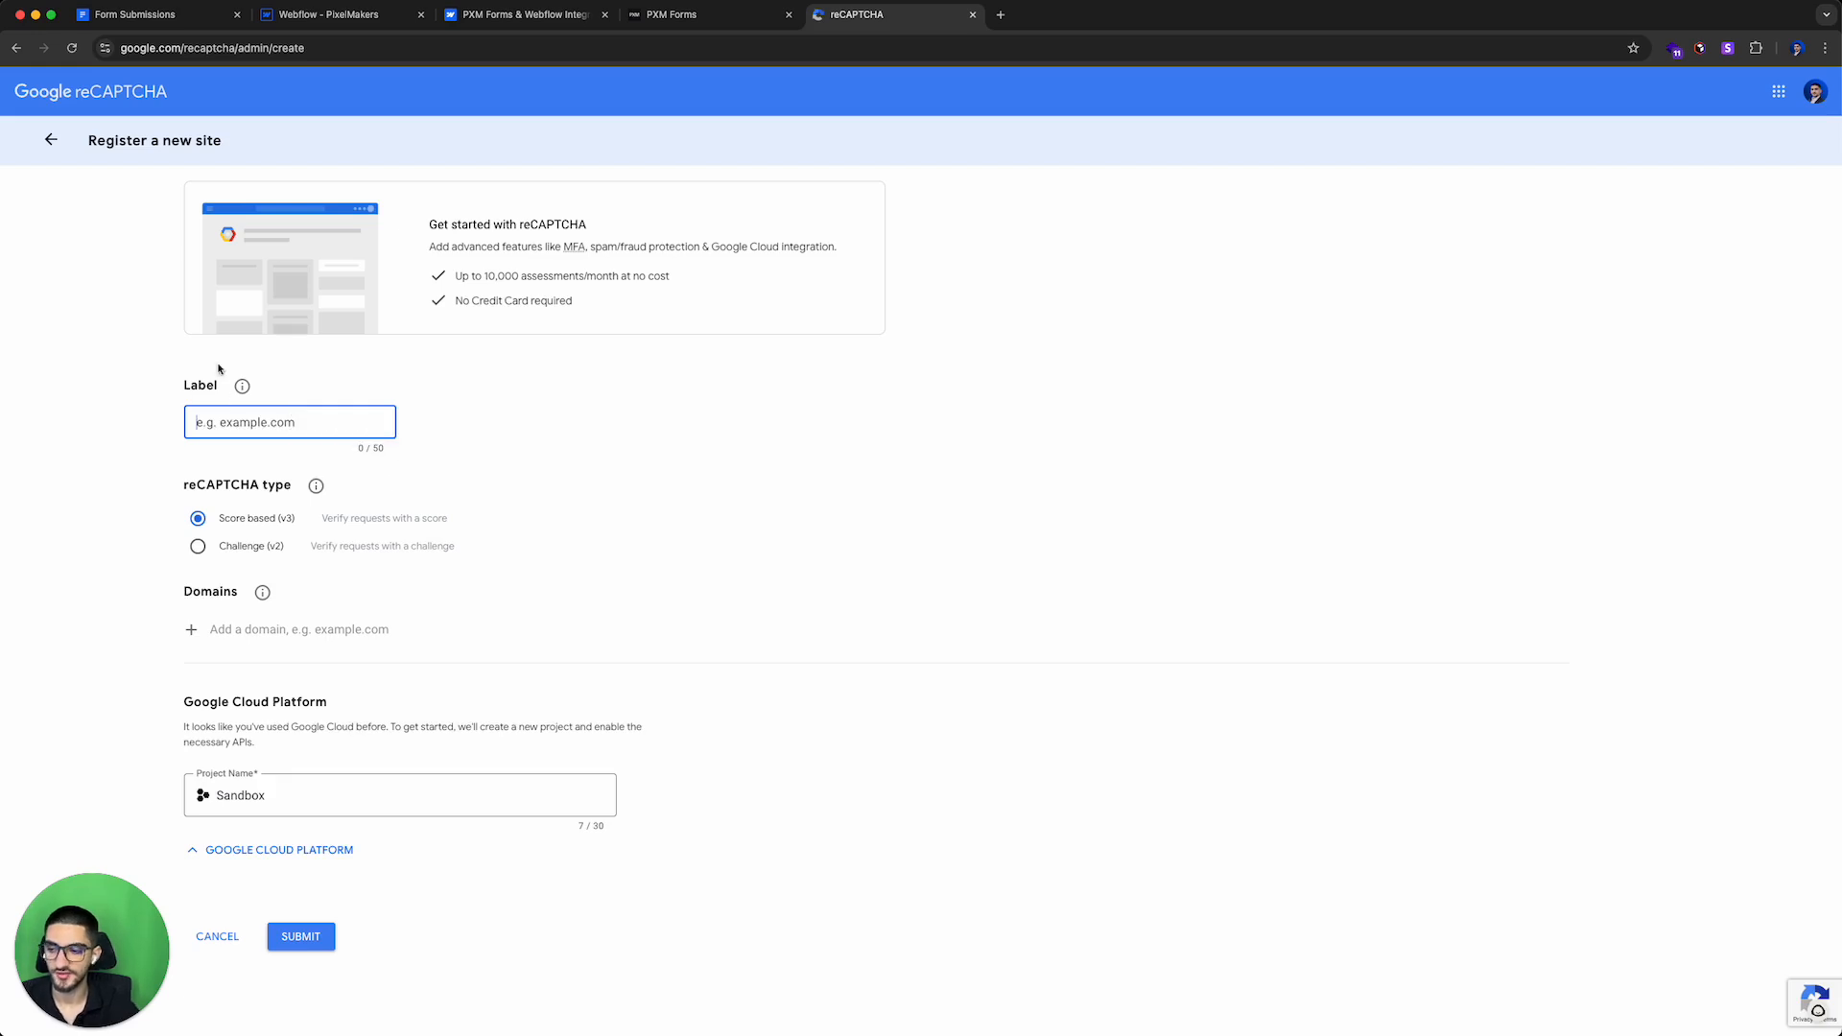
Step: Label the new reCAPTCHA site PXM Forms Demo, keeping the Score based (v3) type
click(274, 542)
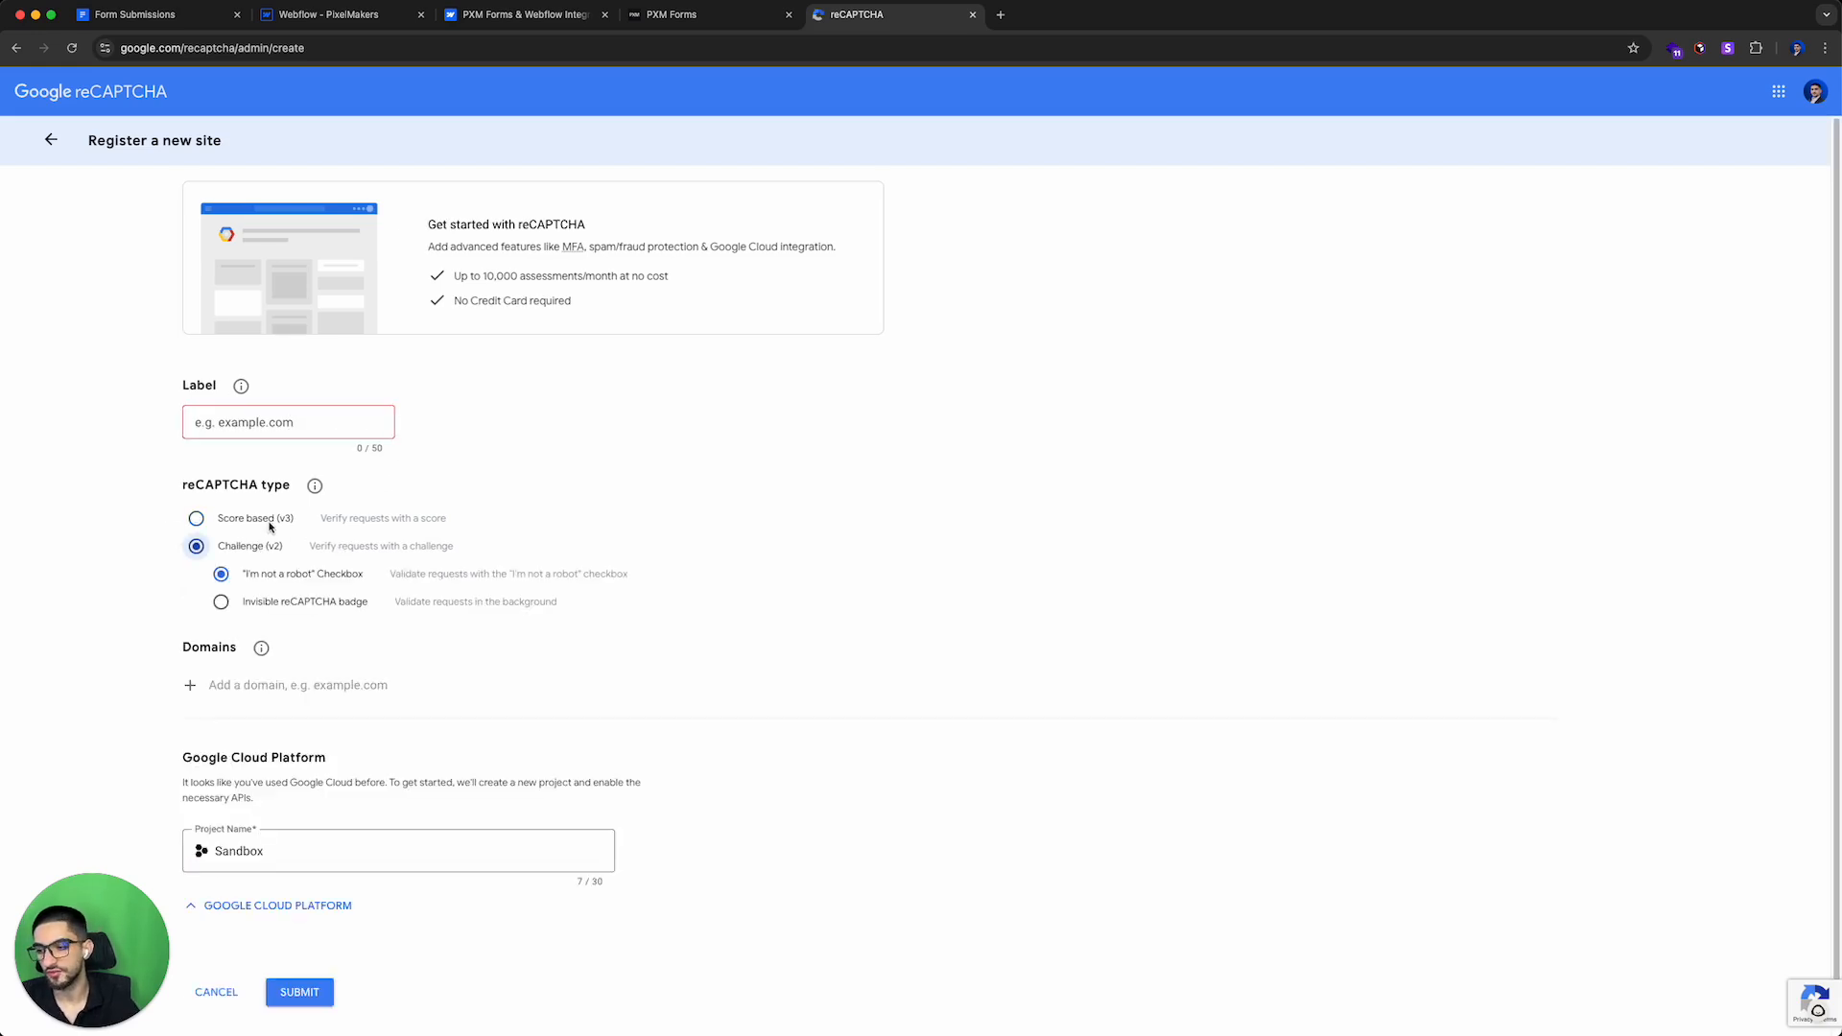
click(271, 520)
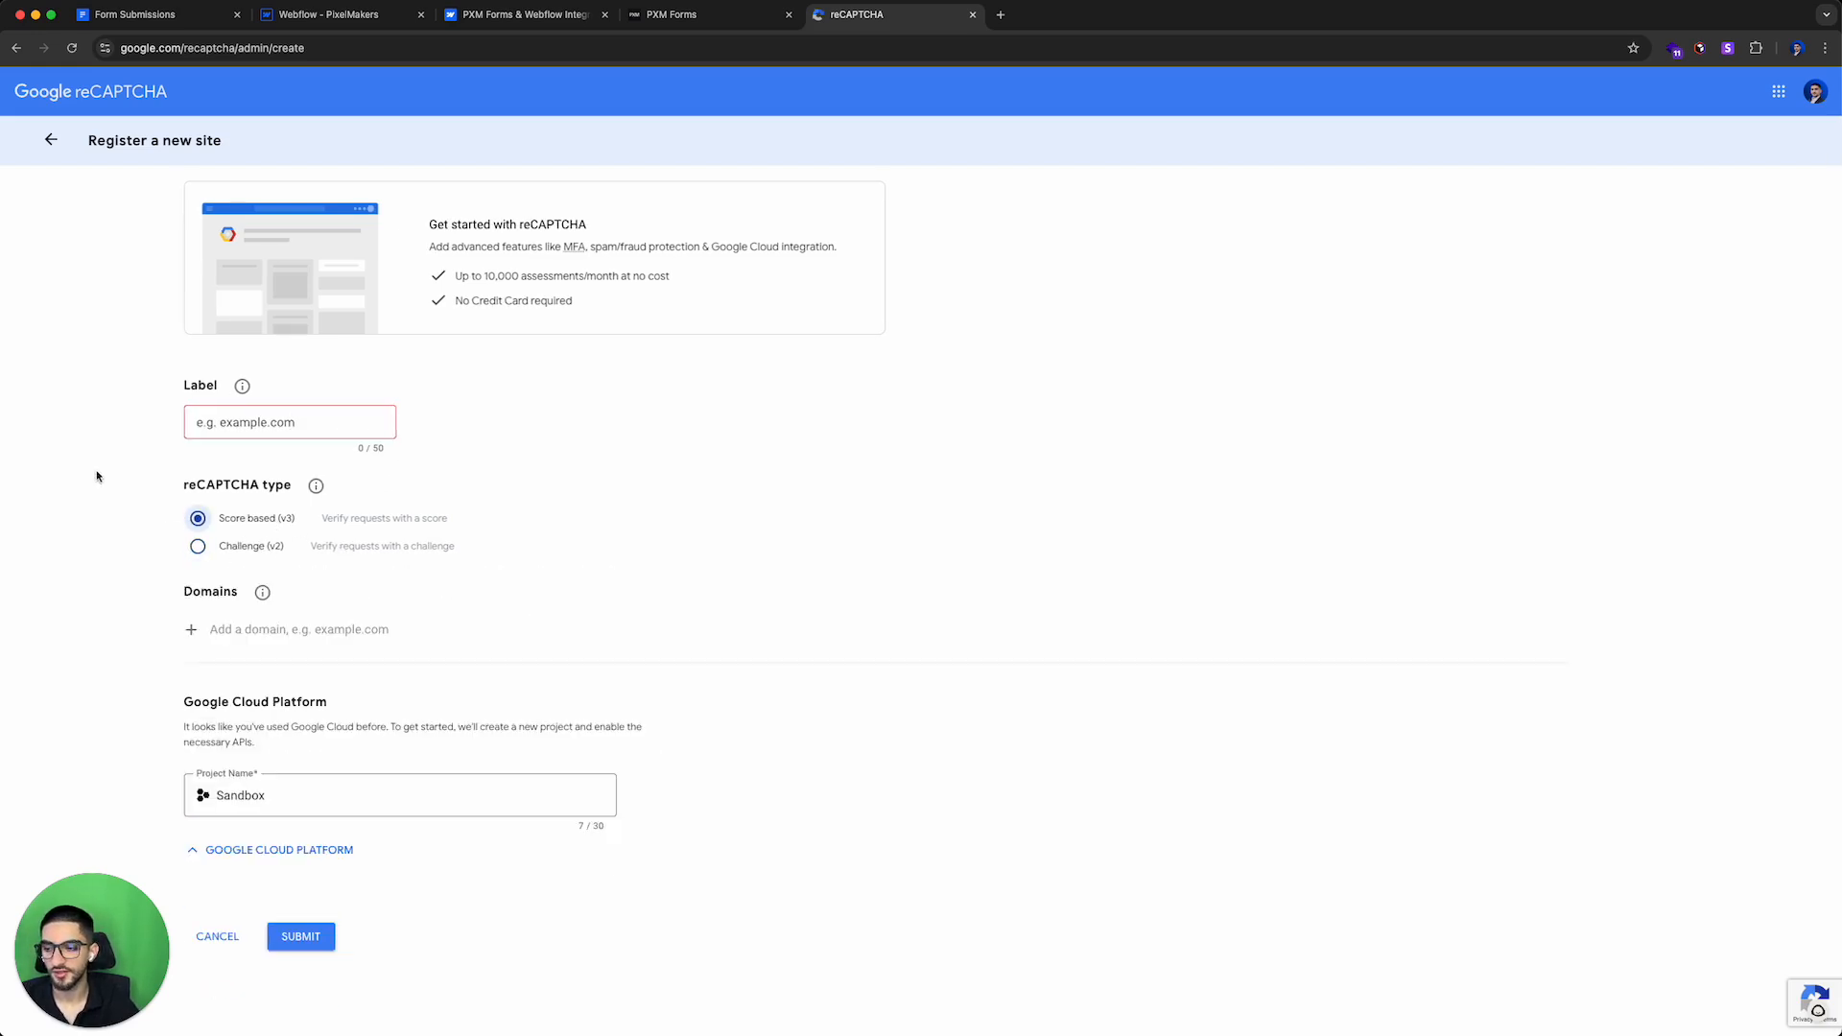
click(333, 426)
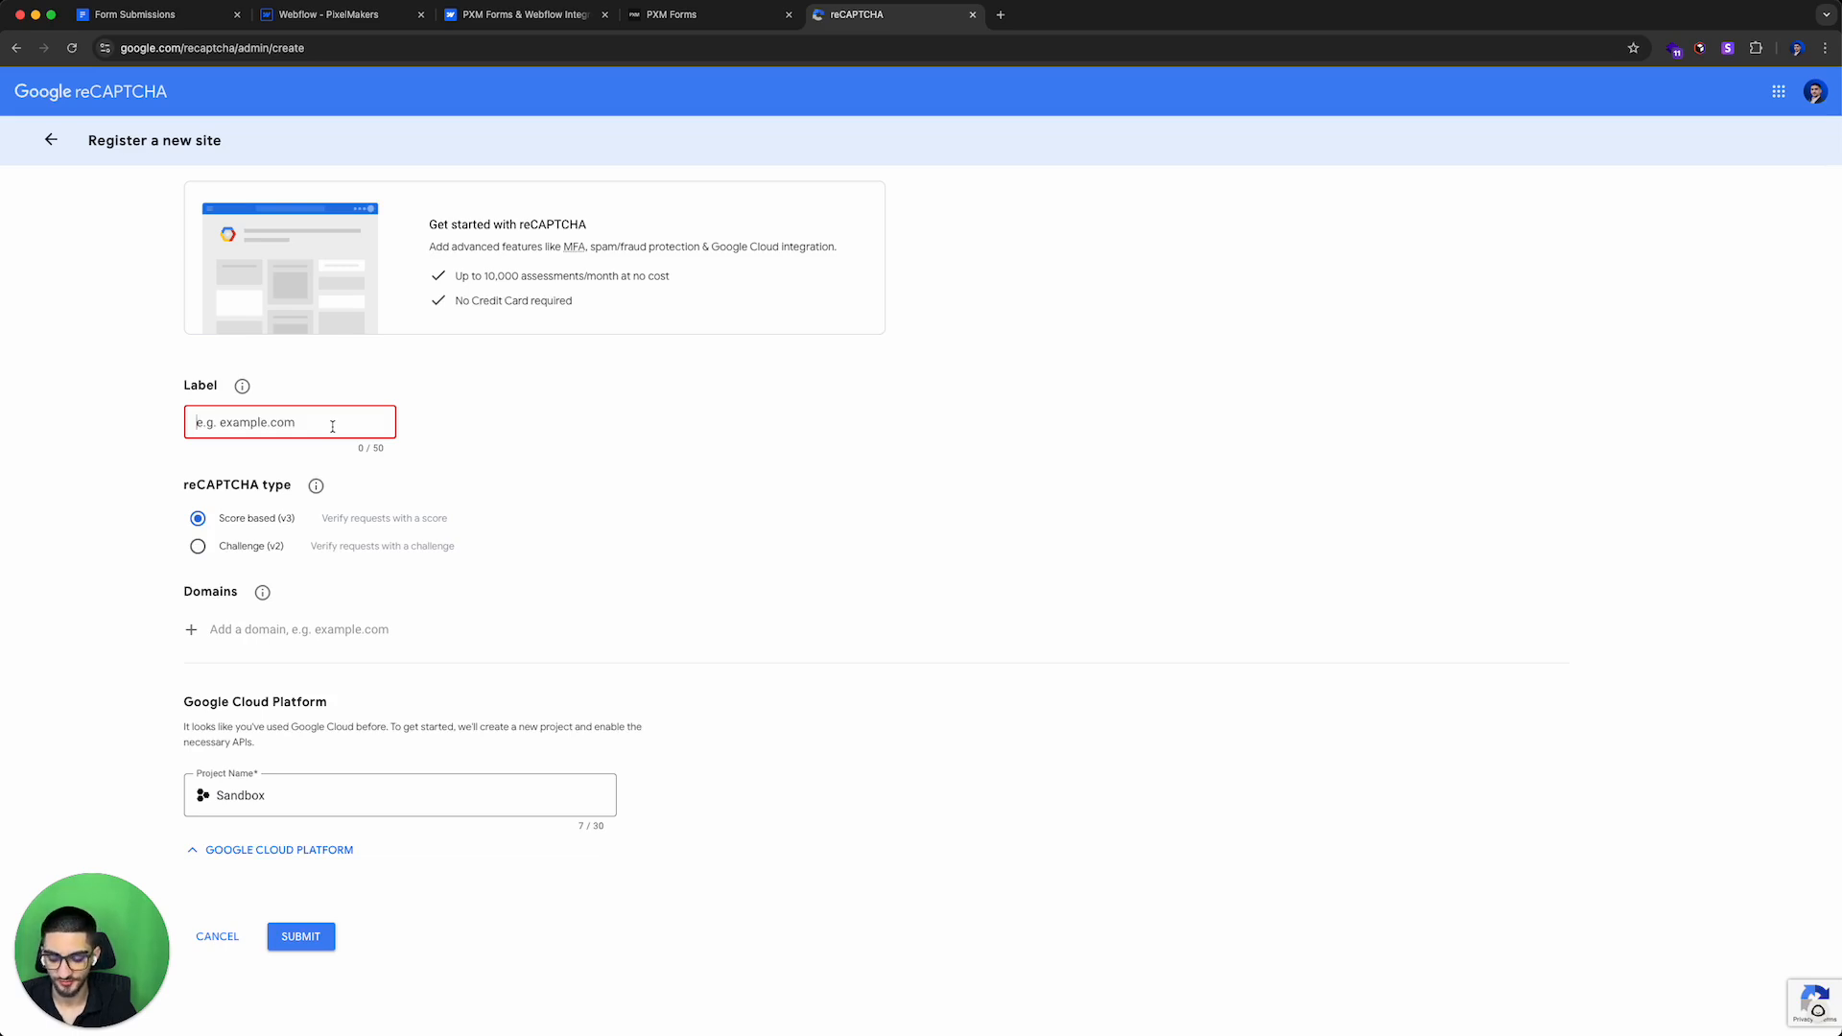
text(new)
key(super+a)
text(PXM Forms Demo)
click(468, 558)
Step: Check the site's staging and production domains in the Webflow Publish menu
click(305, 630)
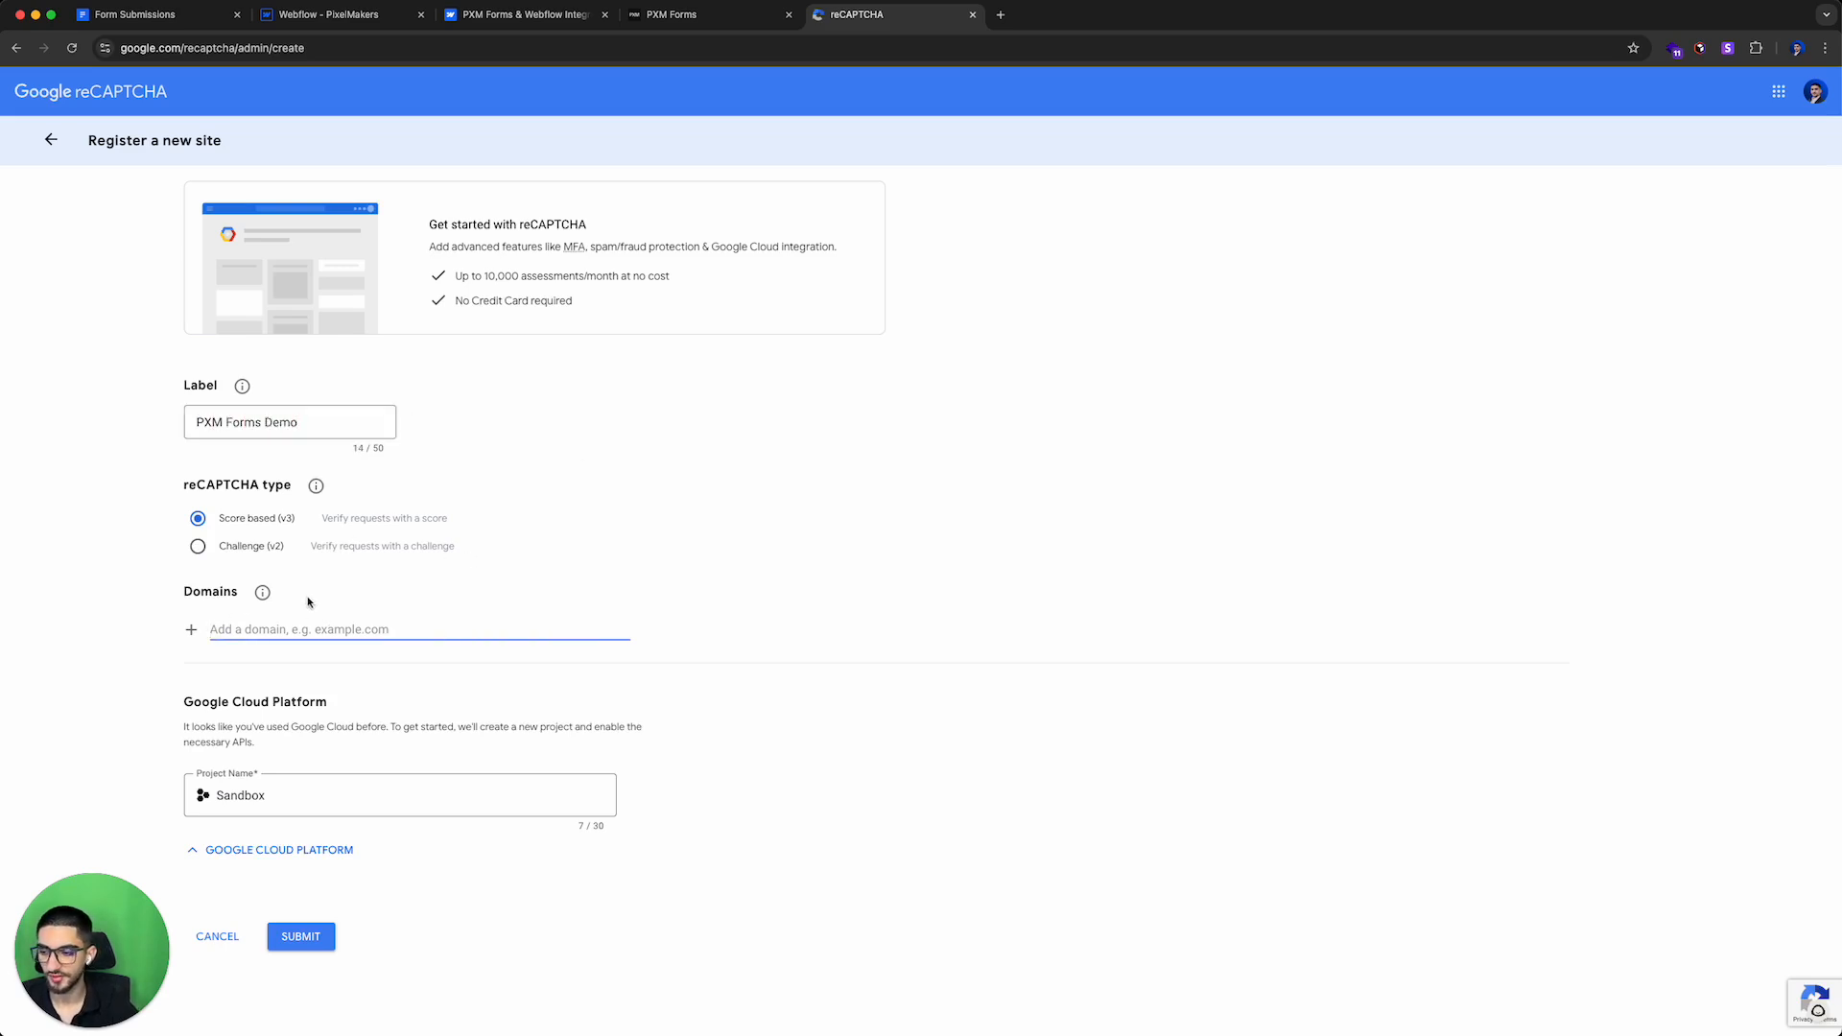
drag(842, 19, 480, 23)
click(328, 21)
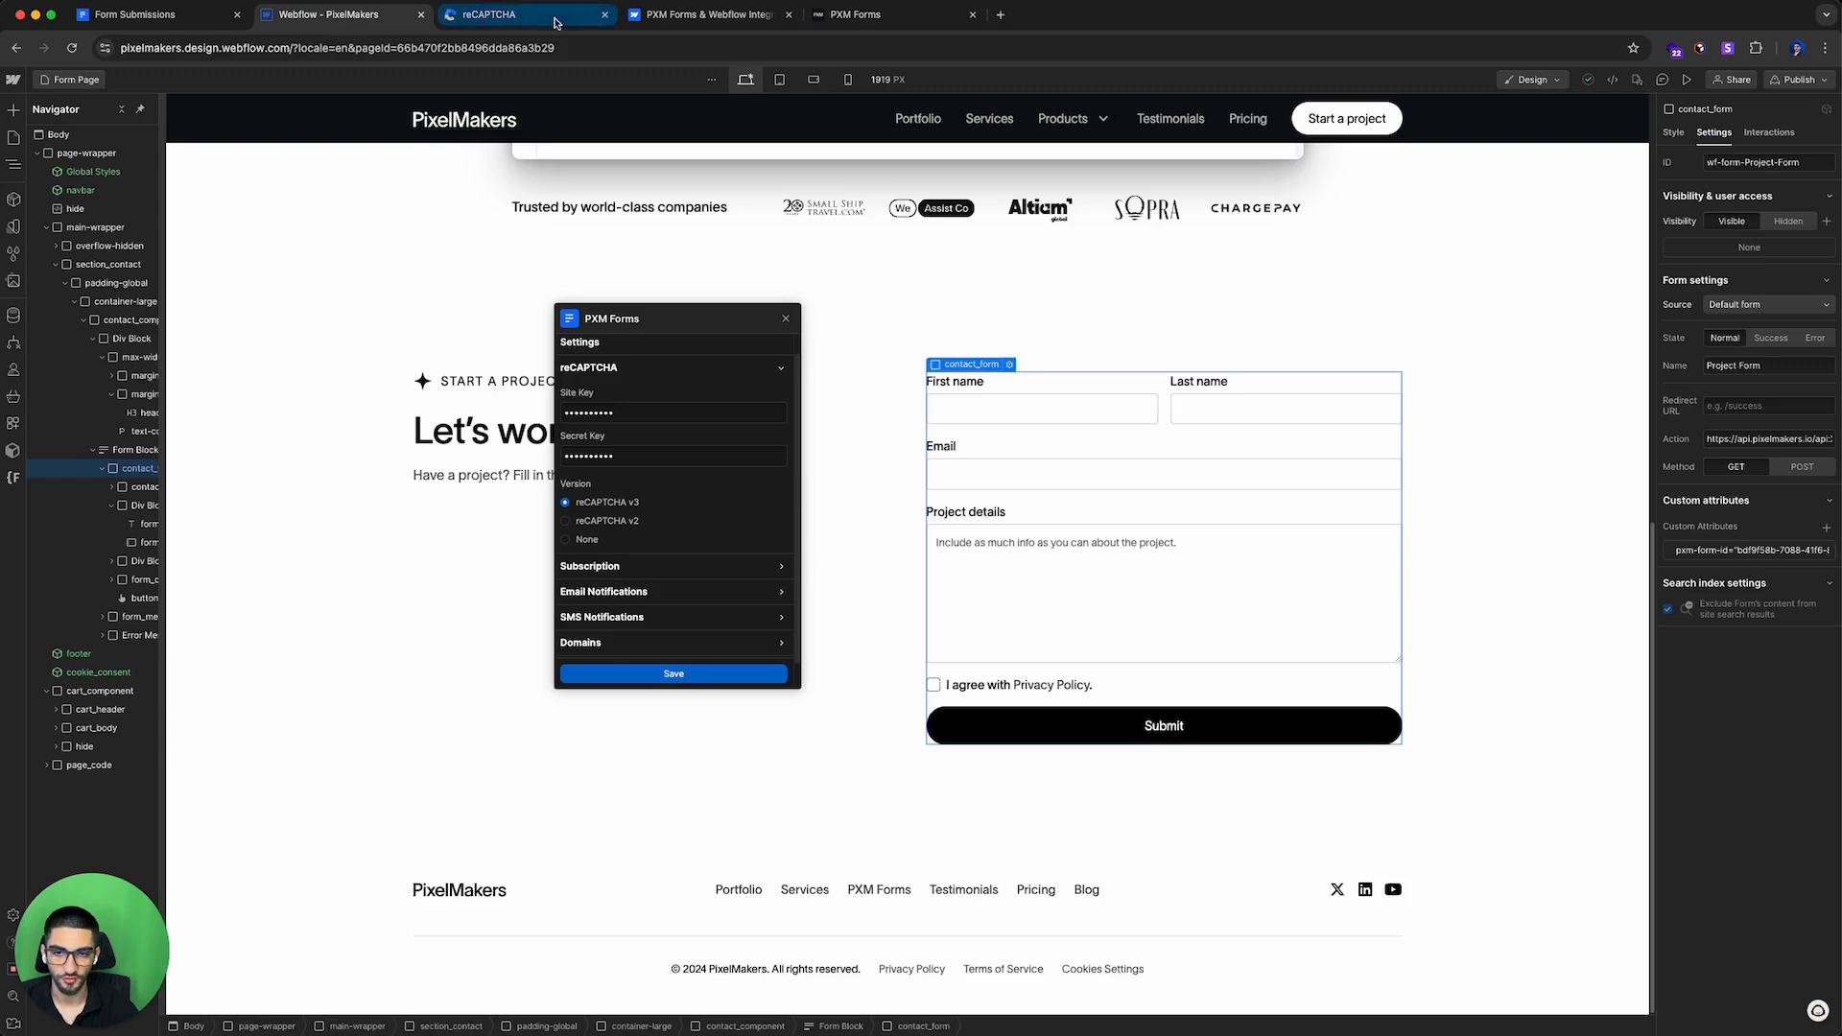
click(1777, 80)
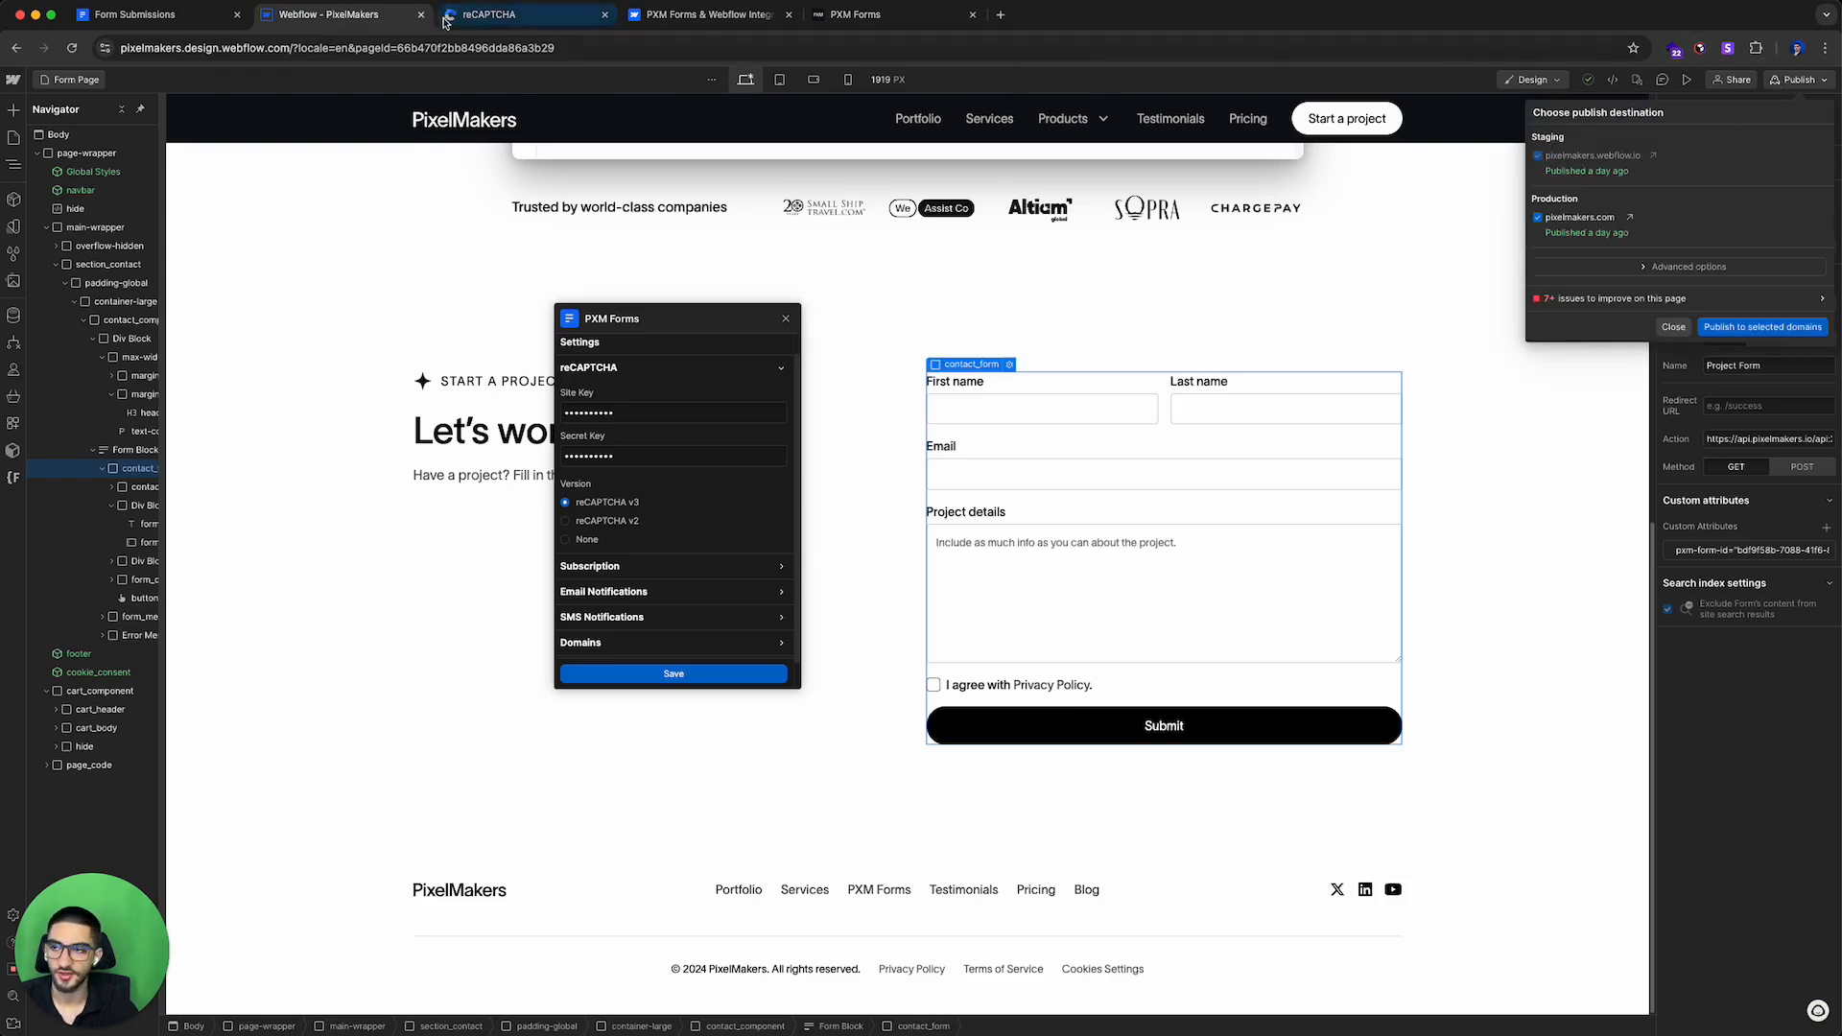
Step: Add pixelmakers.webflow.io and pixelmakers.com as the reCAPTCHA site's domains and submit the registration
click(494, 15)
text(pixe)
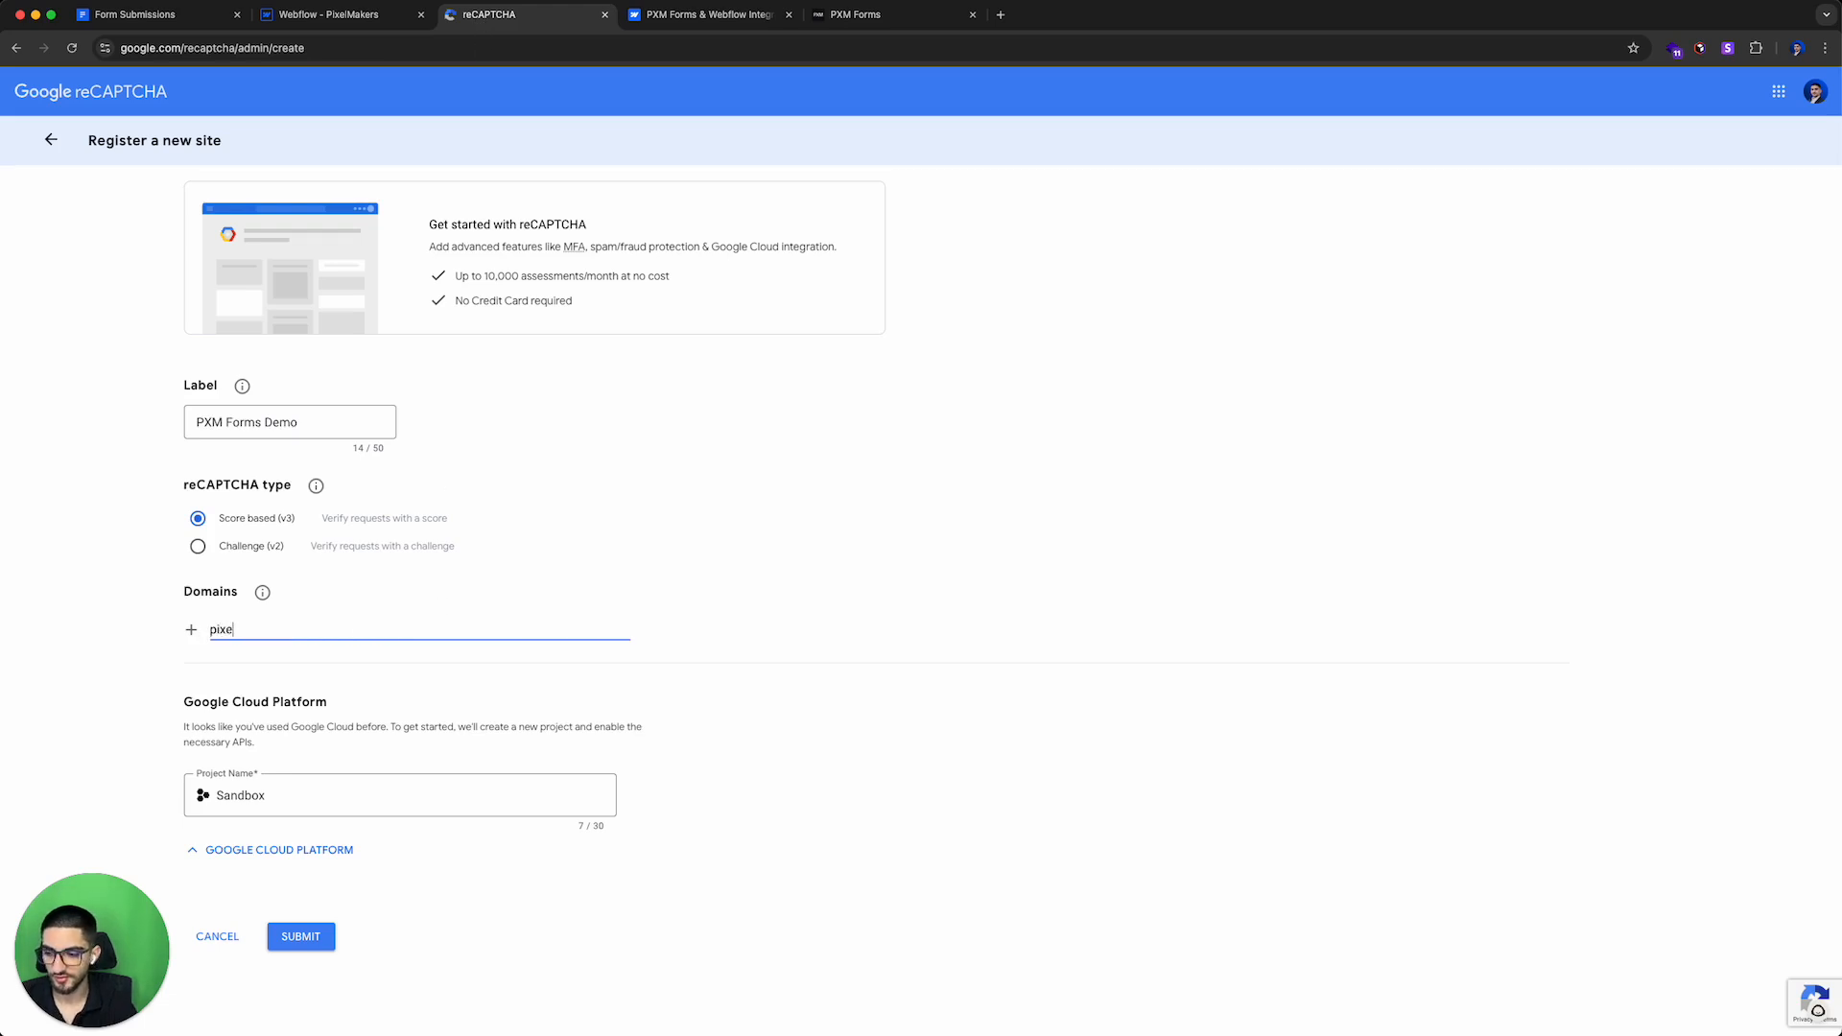
text(lmakers.webflow.io)
click(197, 630)
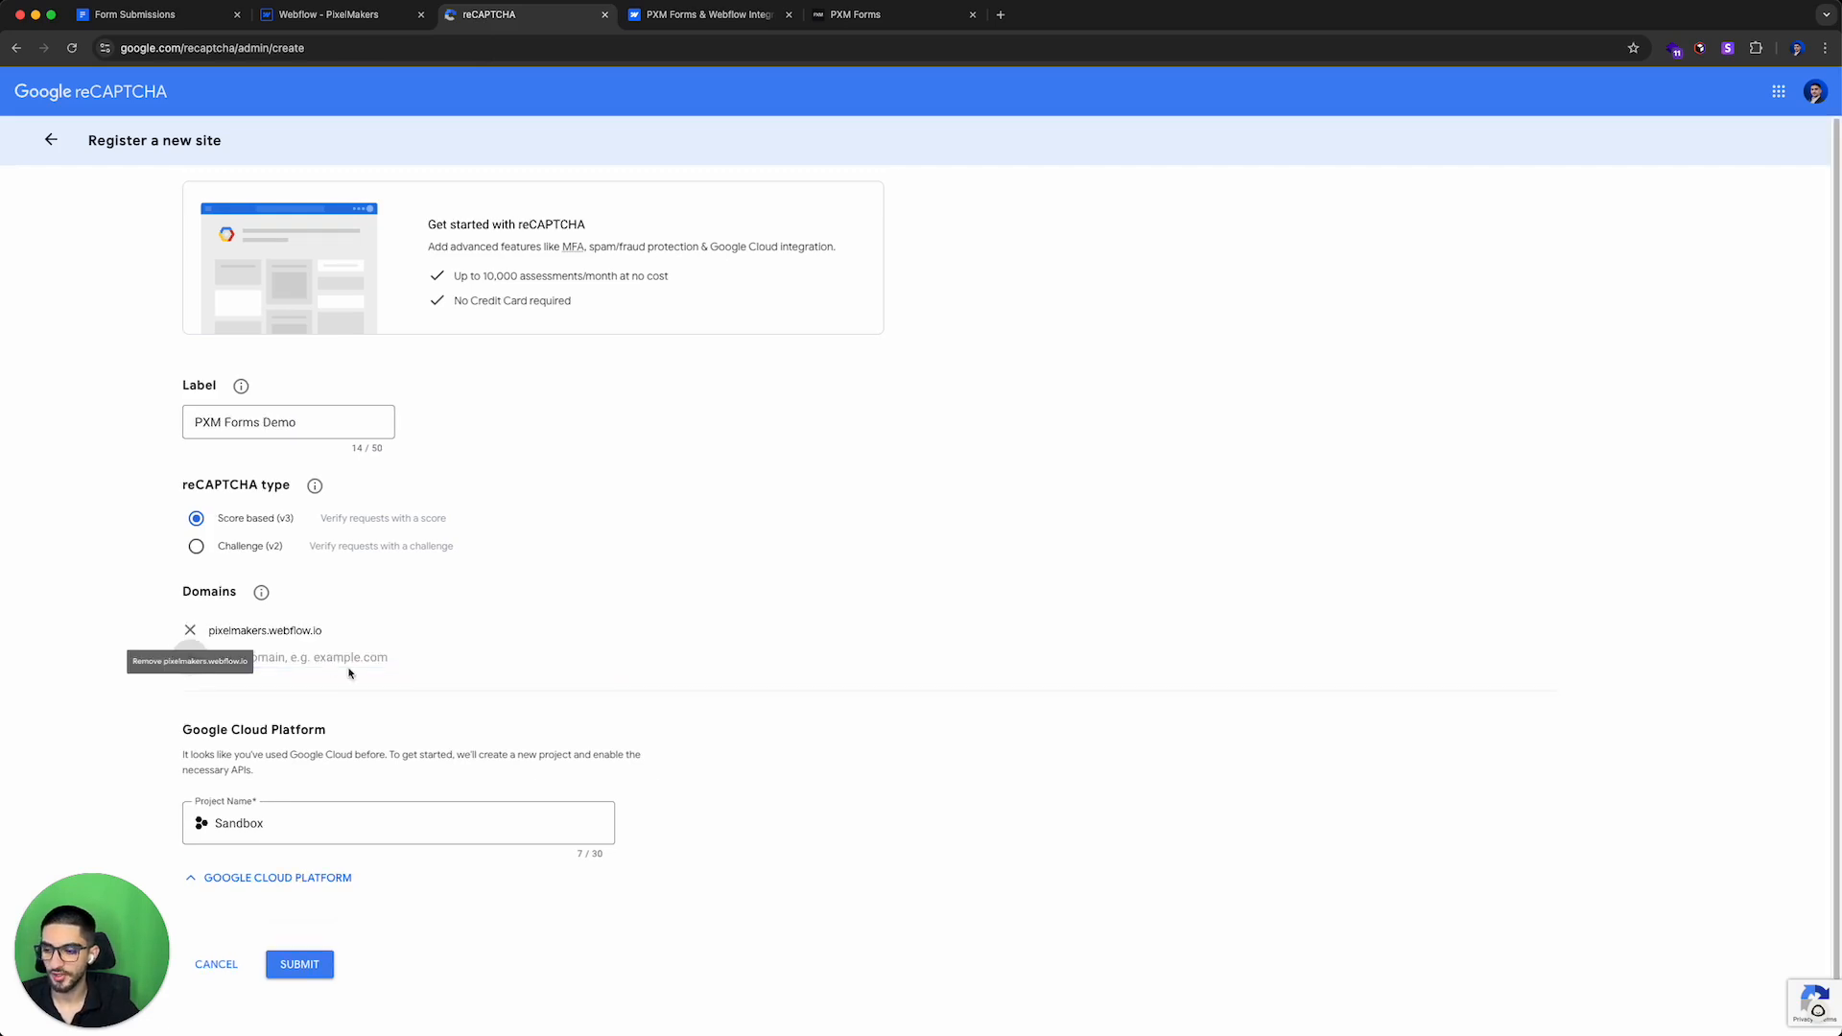
text(pixelmake)
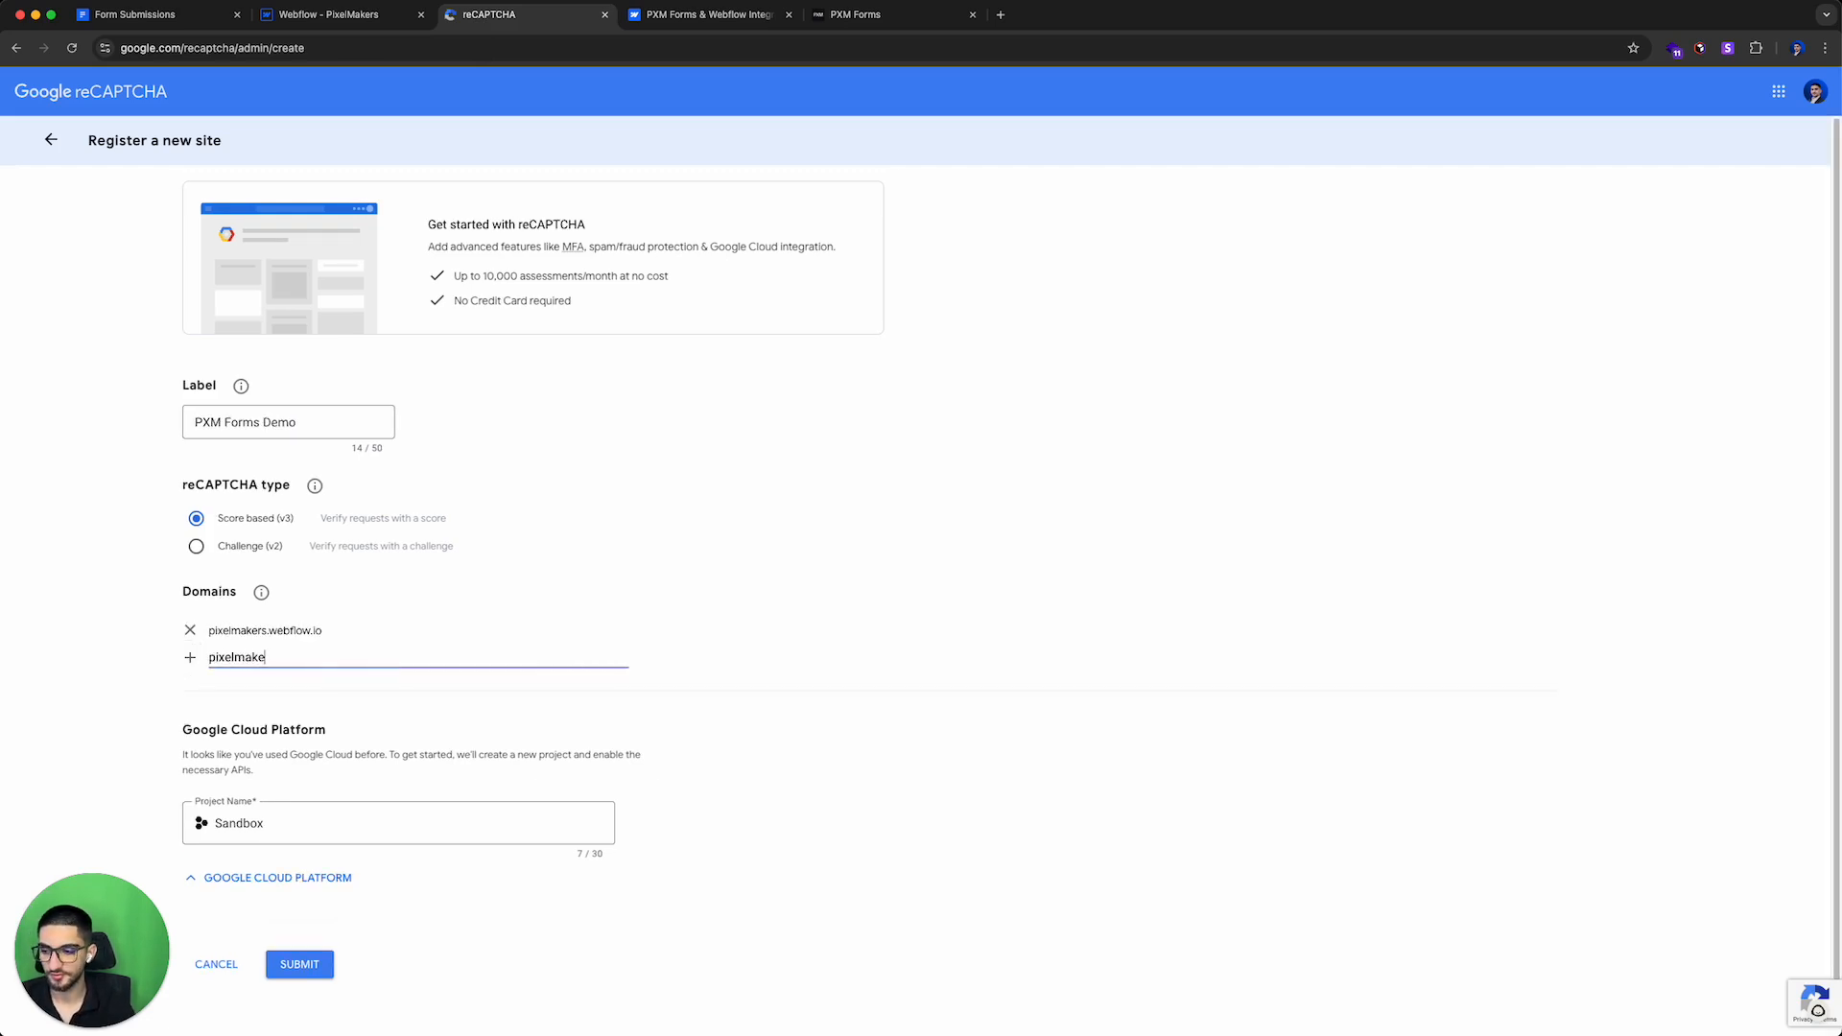
click(190, 657)
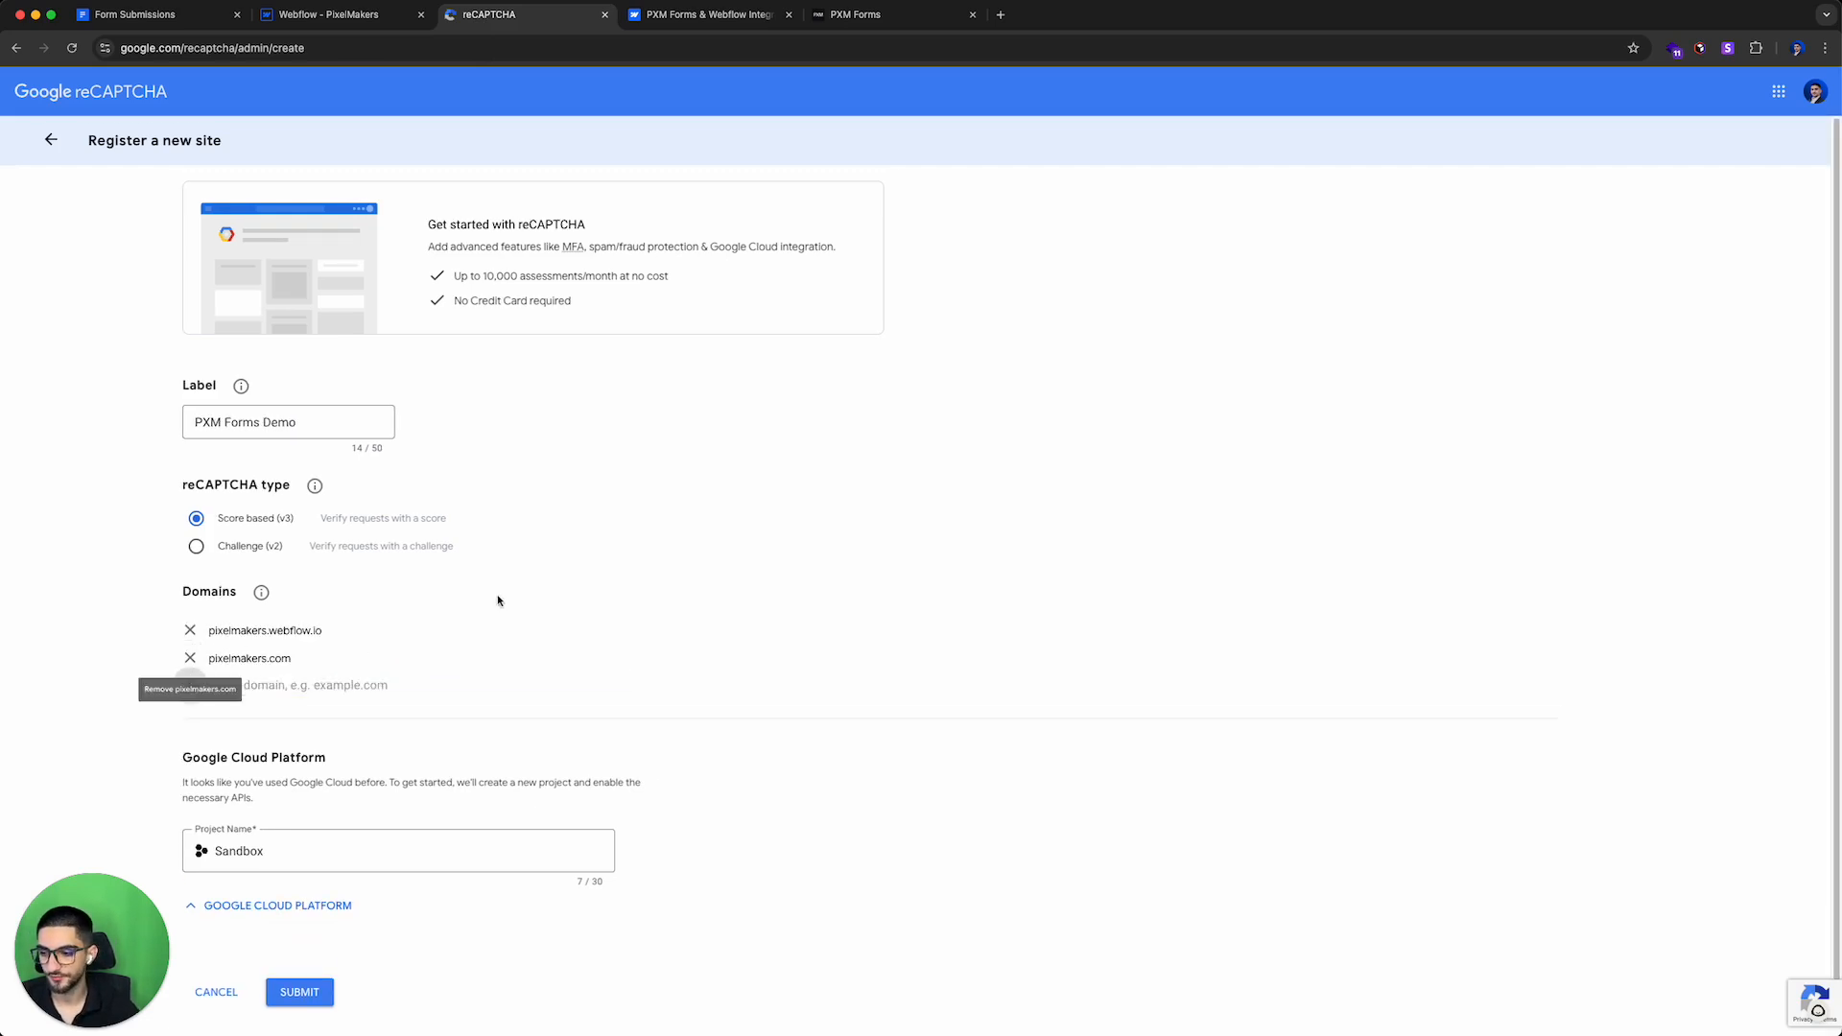
scroll(945, 559, down, 1)
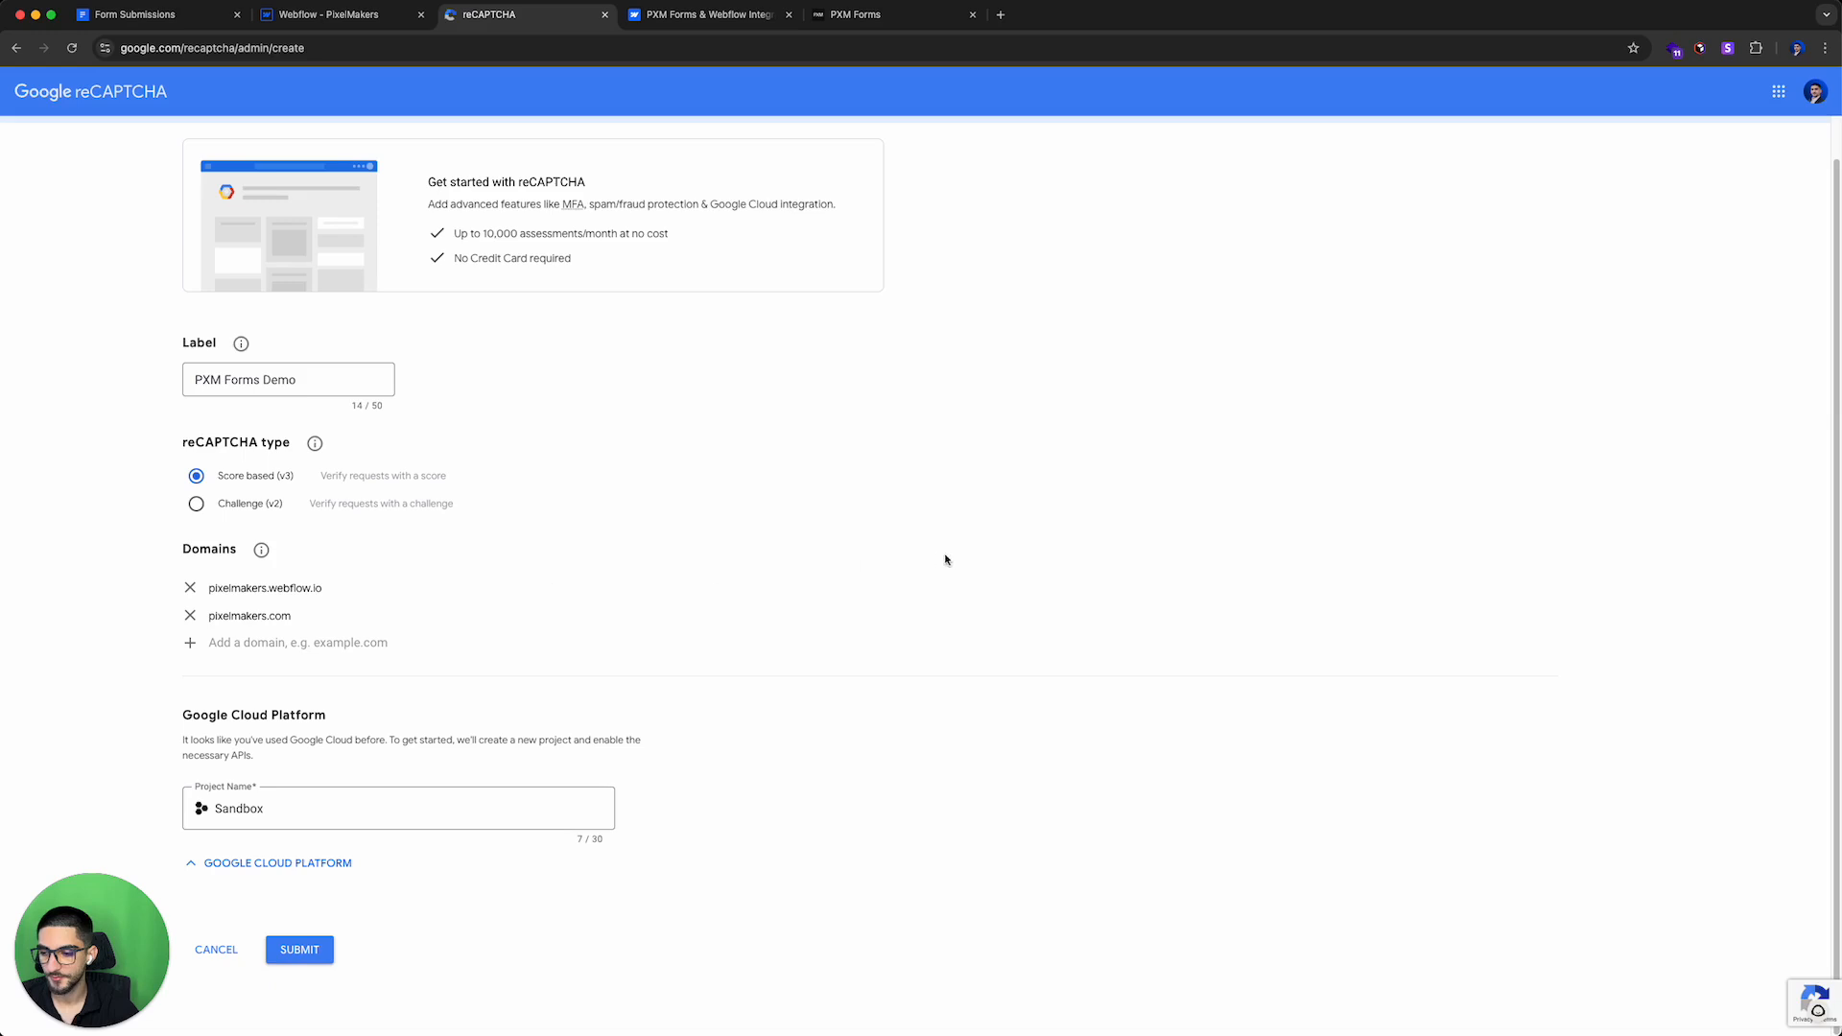
click(325, 951)
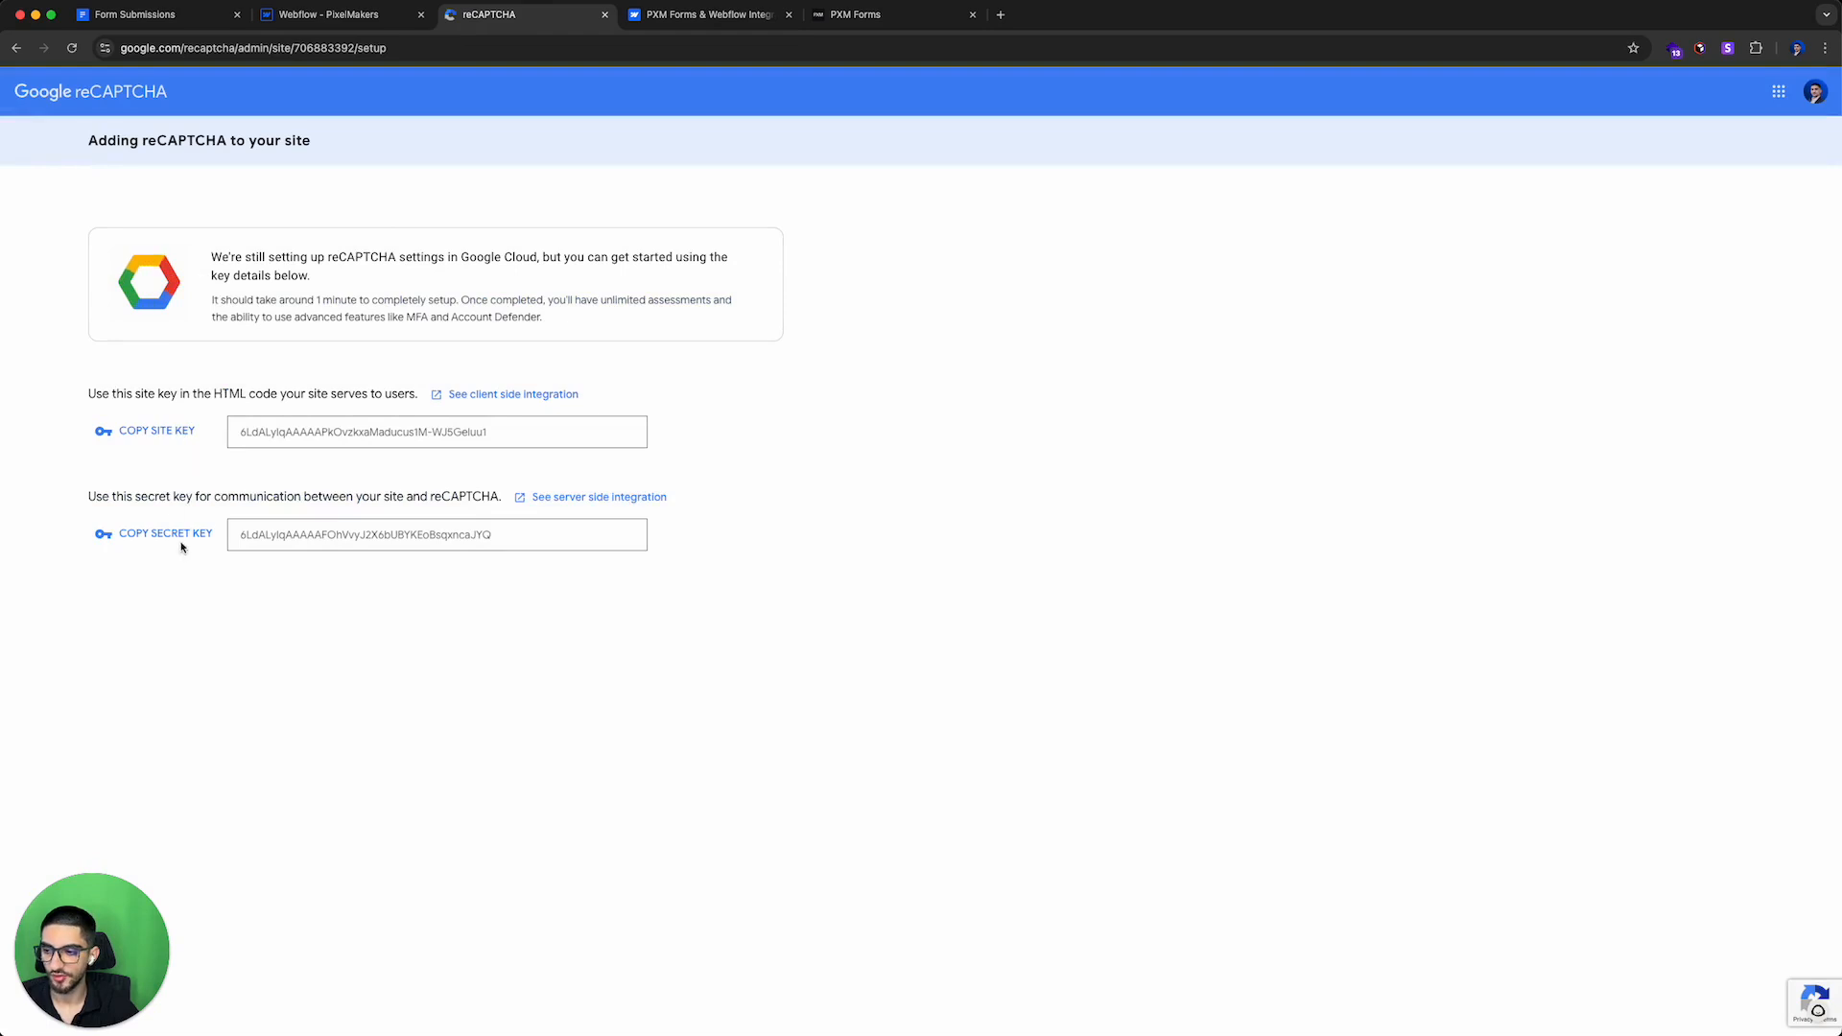
Step: Copy the reCAPTCHA site key and paste it into the PXM Forms Site Key field
click(175, 475)
click(327, 15)
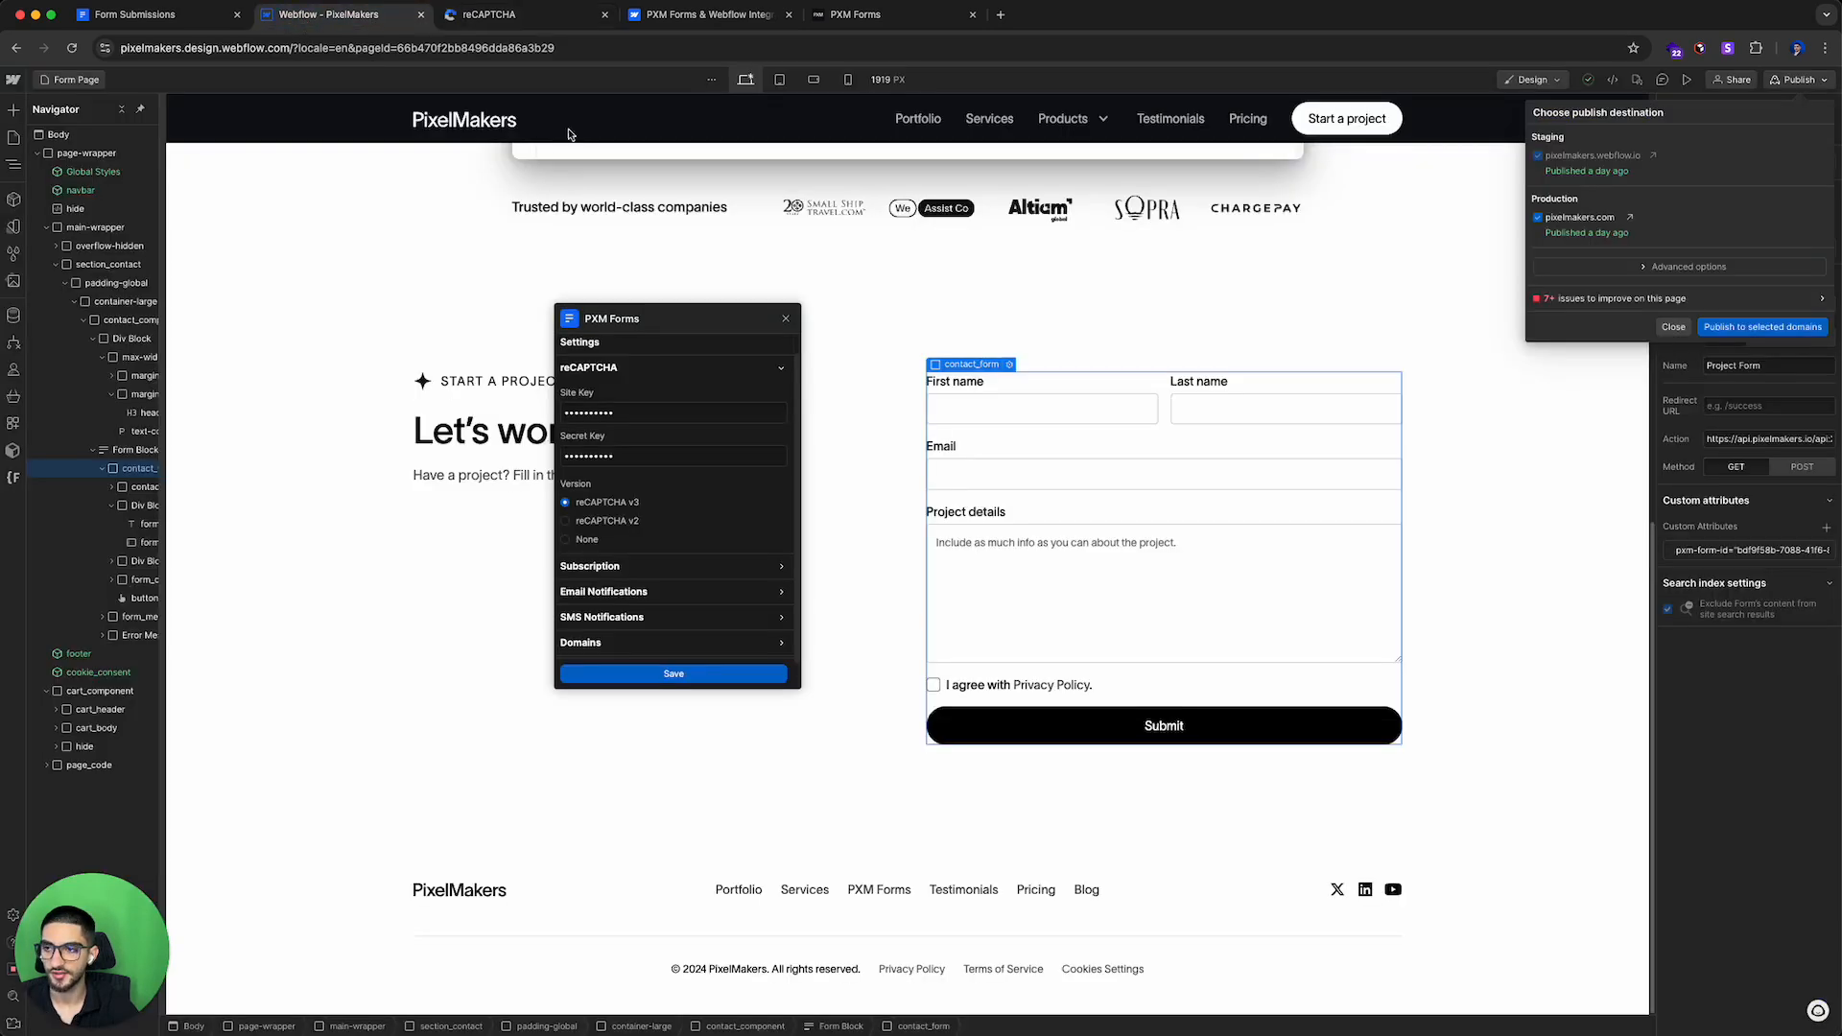
click(662, 405)
key(super+v)
Step: Copy the reCAPTCHA secret key, paste it into the PXM Forms Secret Key field, and save the settings
click(499, 14)
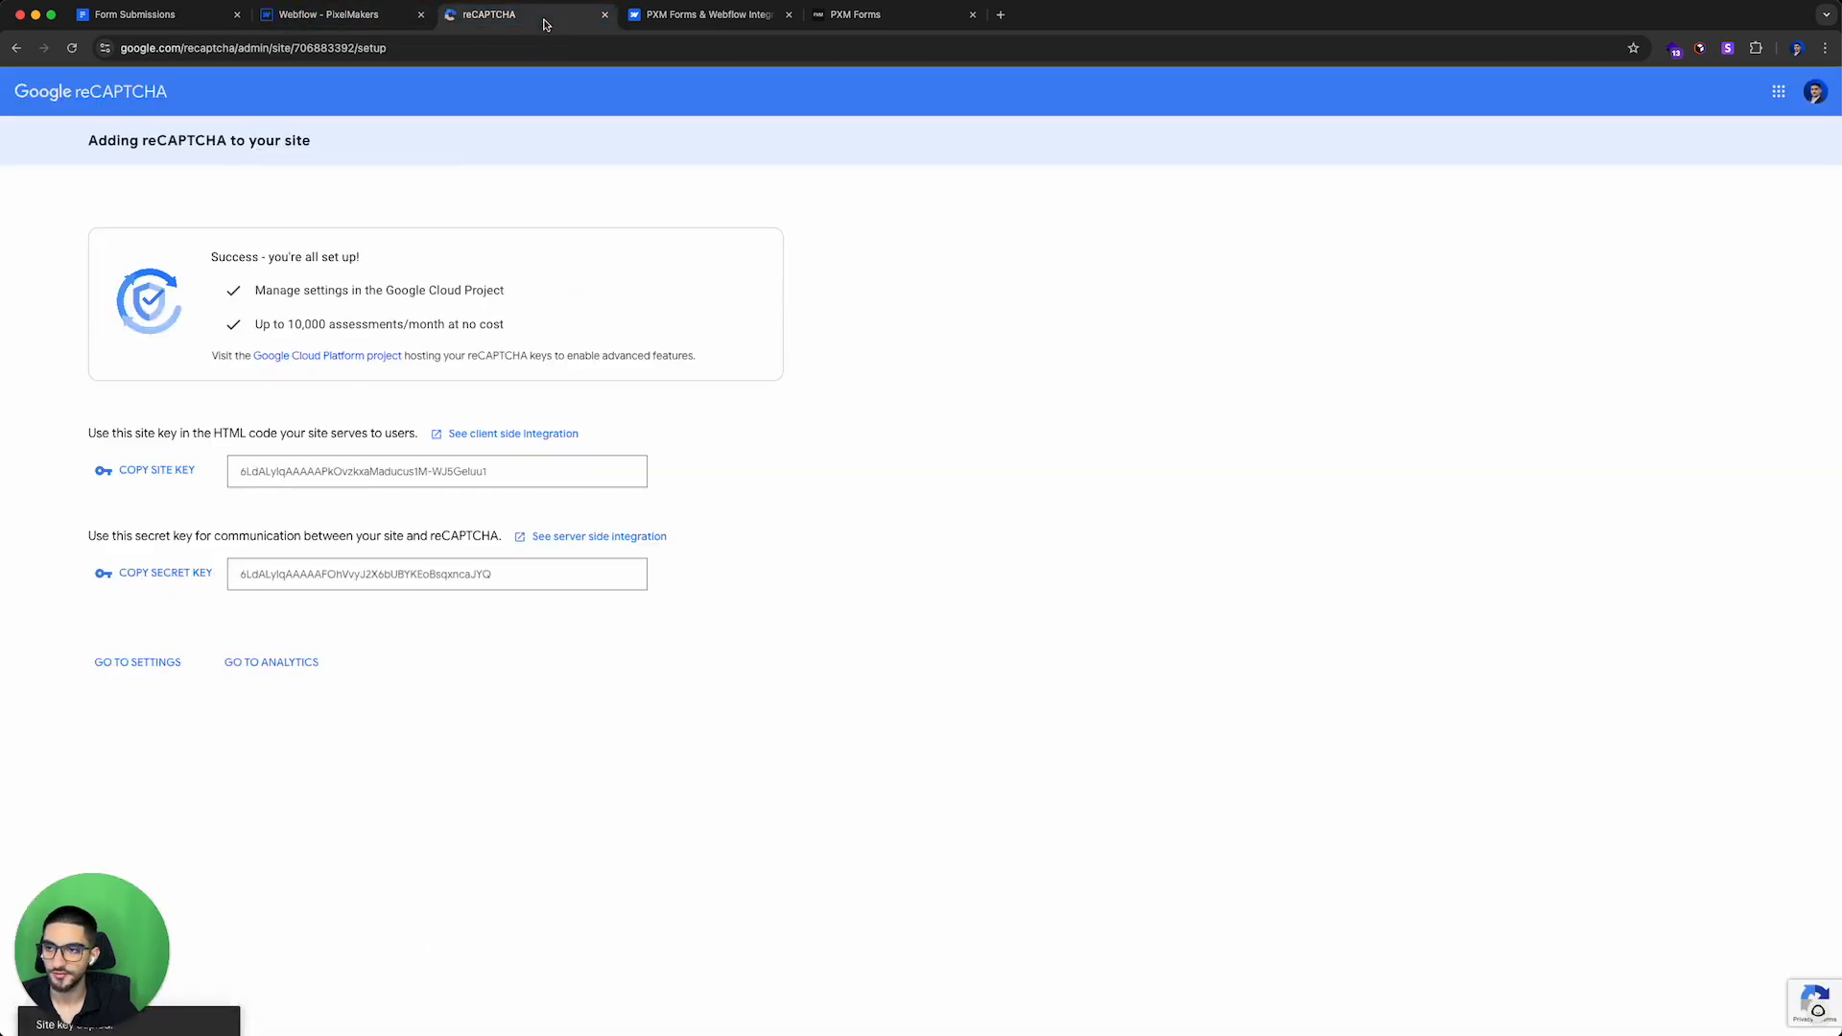
click(158, 573)
click(326, 14)
click(624, 454)
key(super+v)
key(super+a)
key(super+v)
click(632, 432)
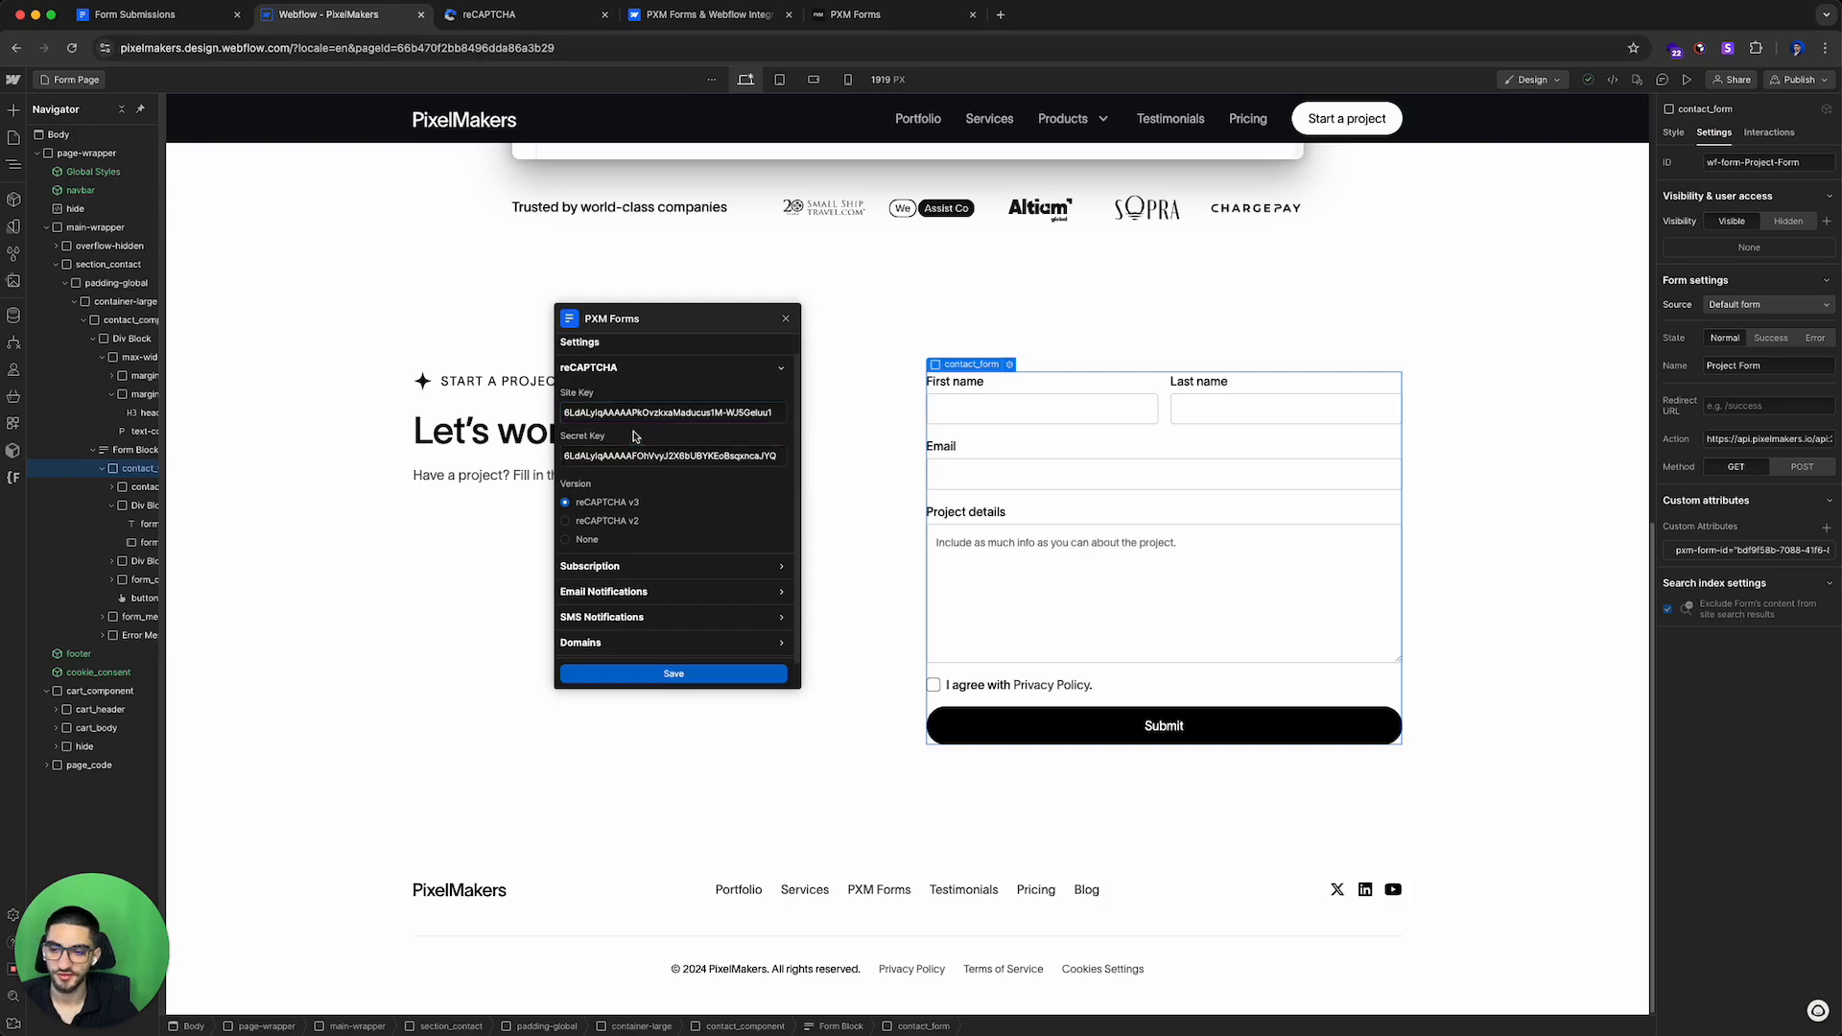
click(661, 674)
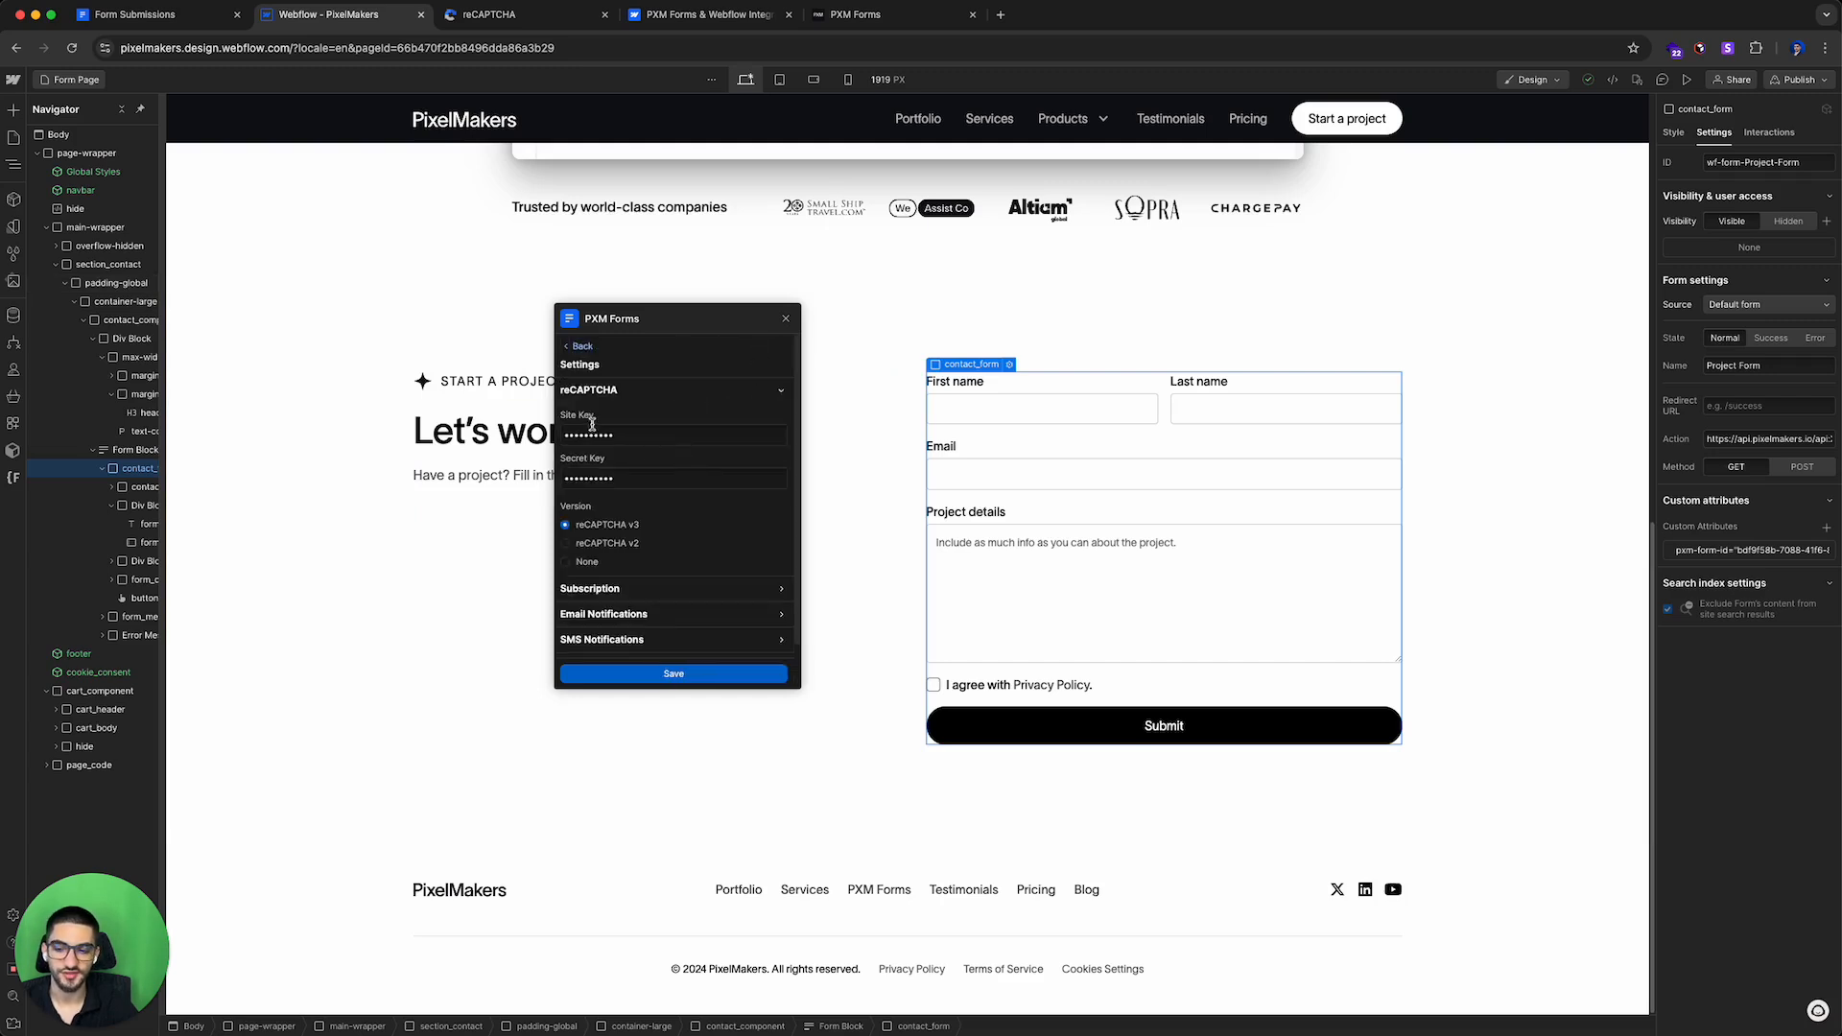
Step: Review the saved Site Key and Secret Key fields in the reCAPTCHA settings
click(624, 461)
click(637, 437)
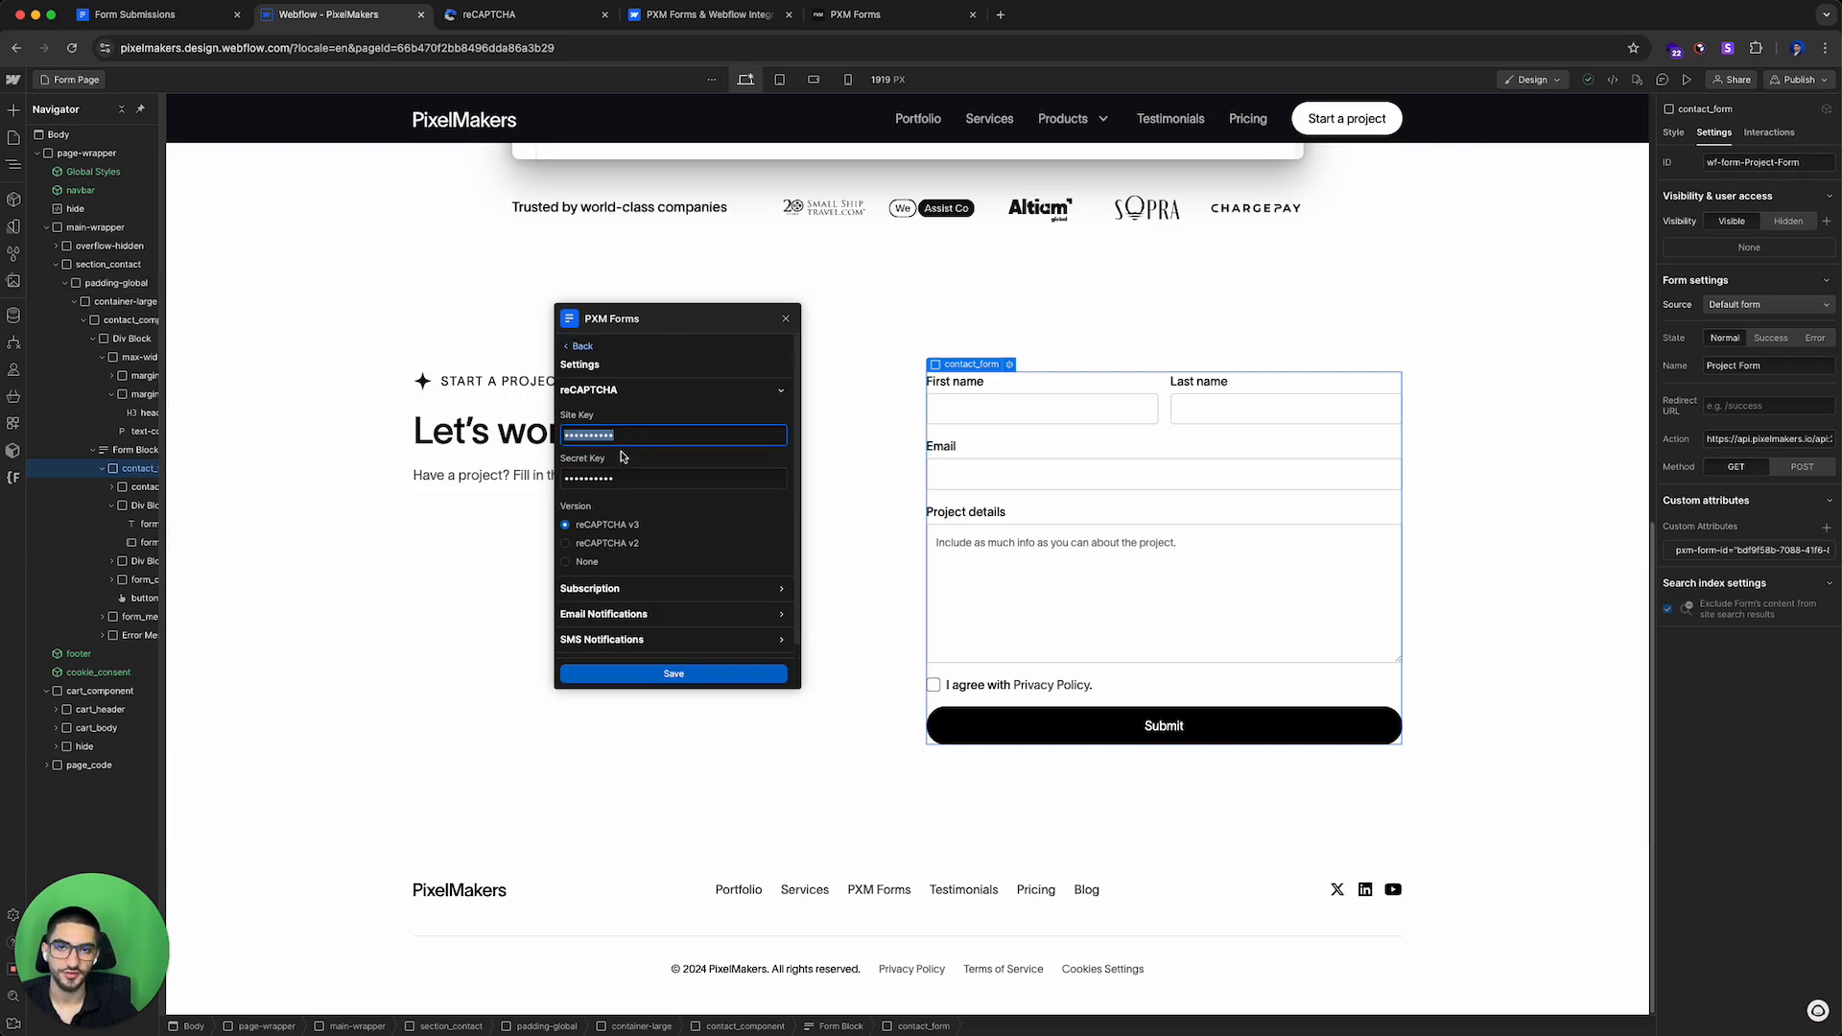
click(614, 477)
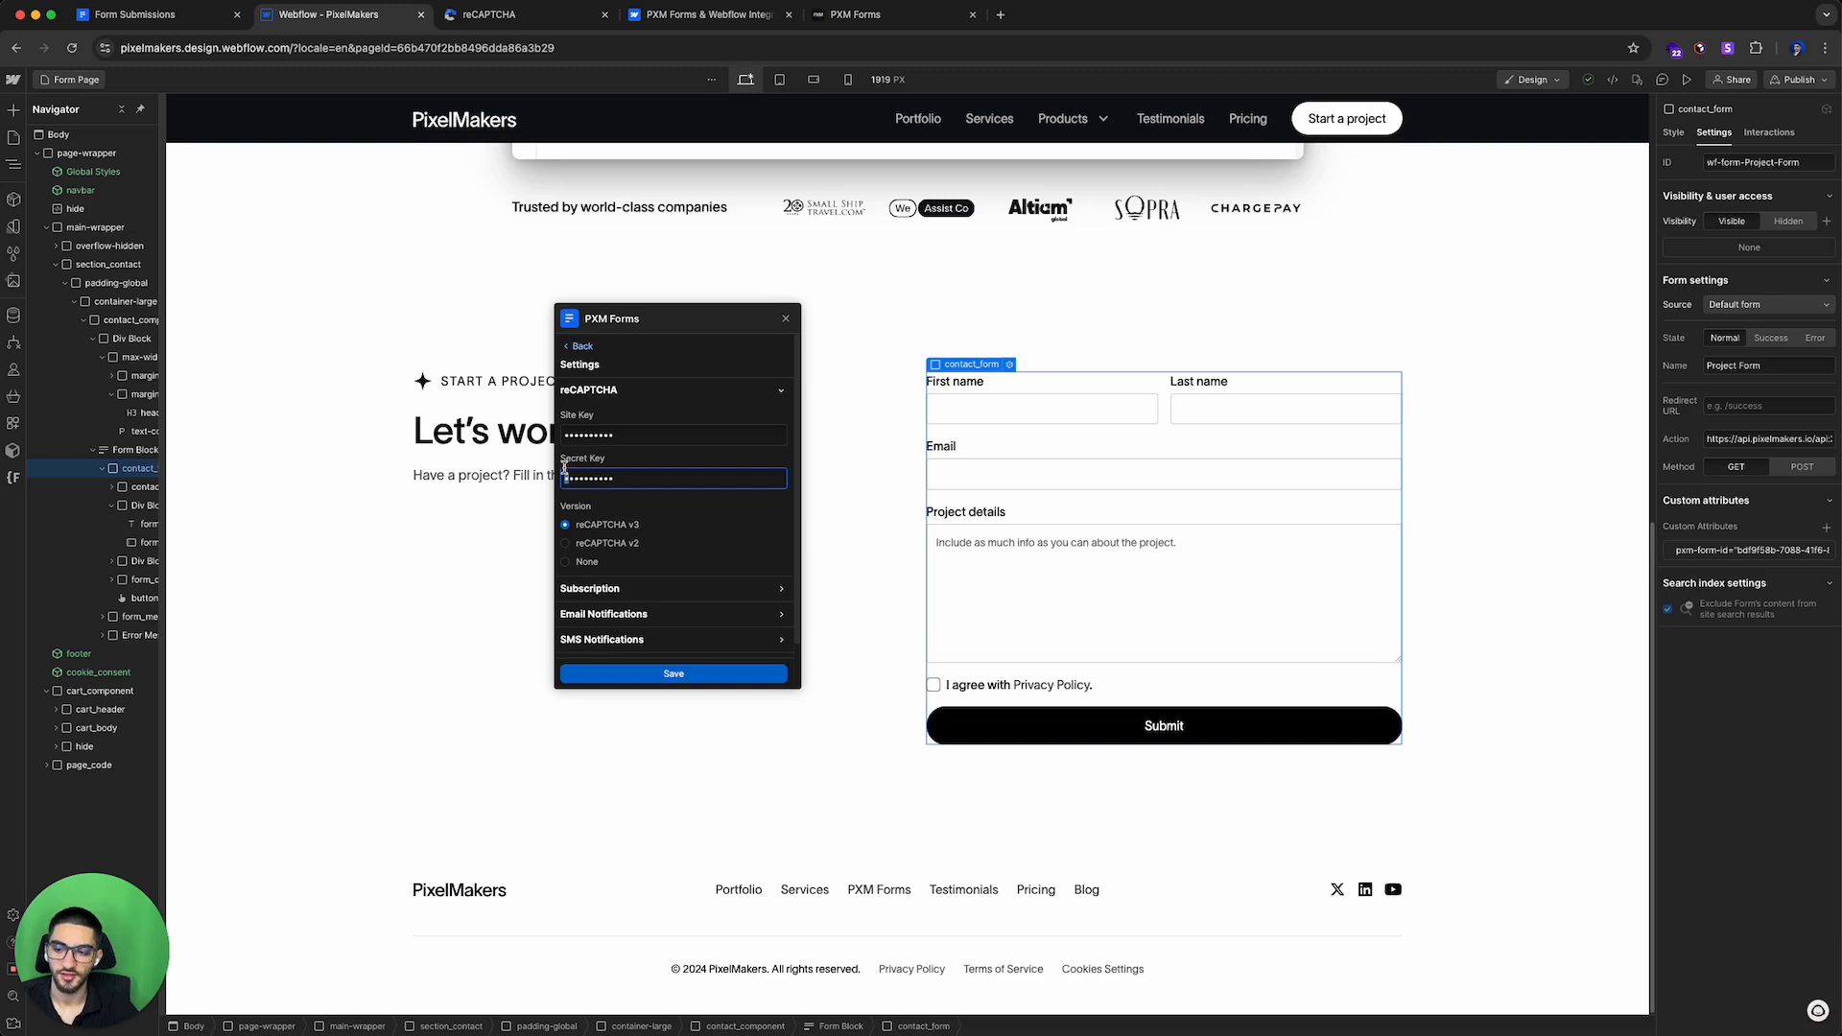
scroll(671, 518, down, 2)
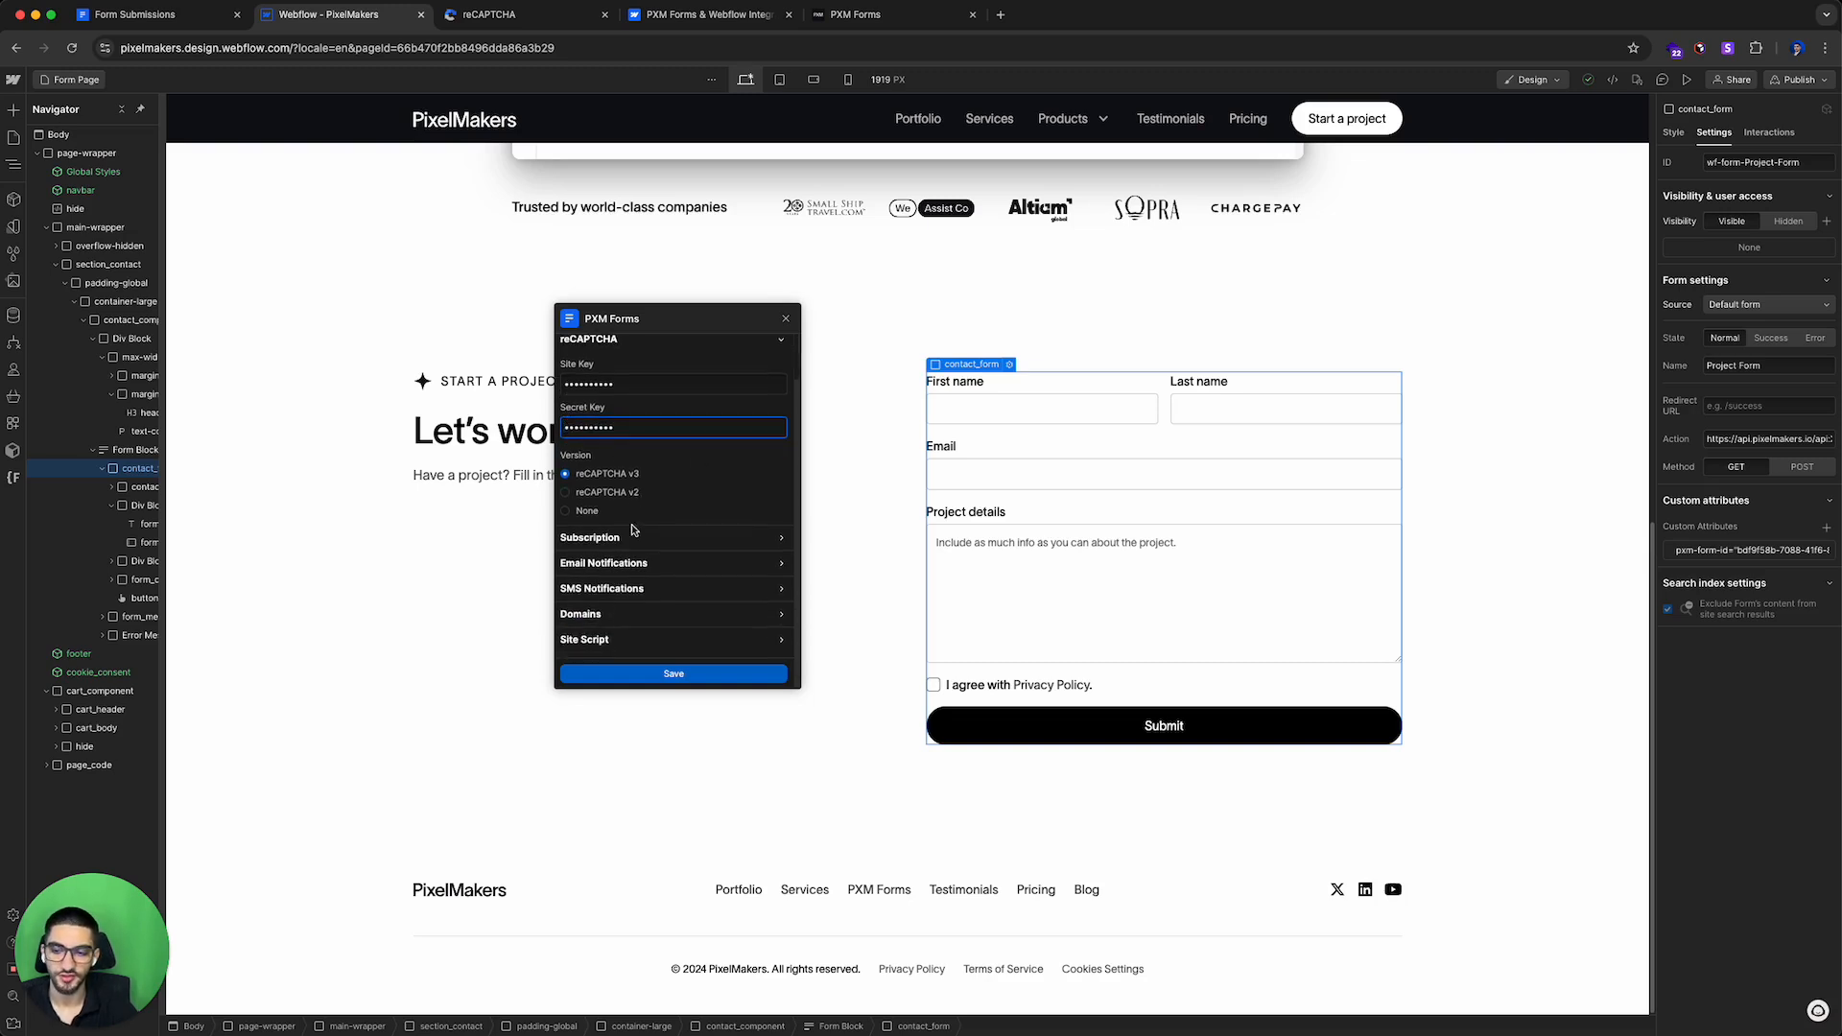
scroll(646, 524, up, 2)
Step: Publish the site to the selected domains and open the published form page
click(1797, 83)
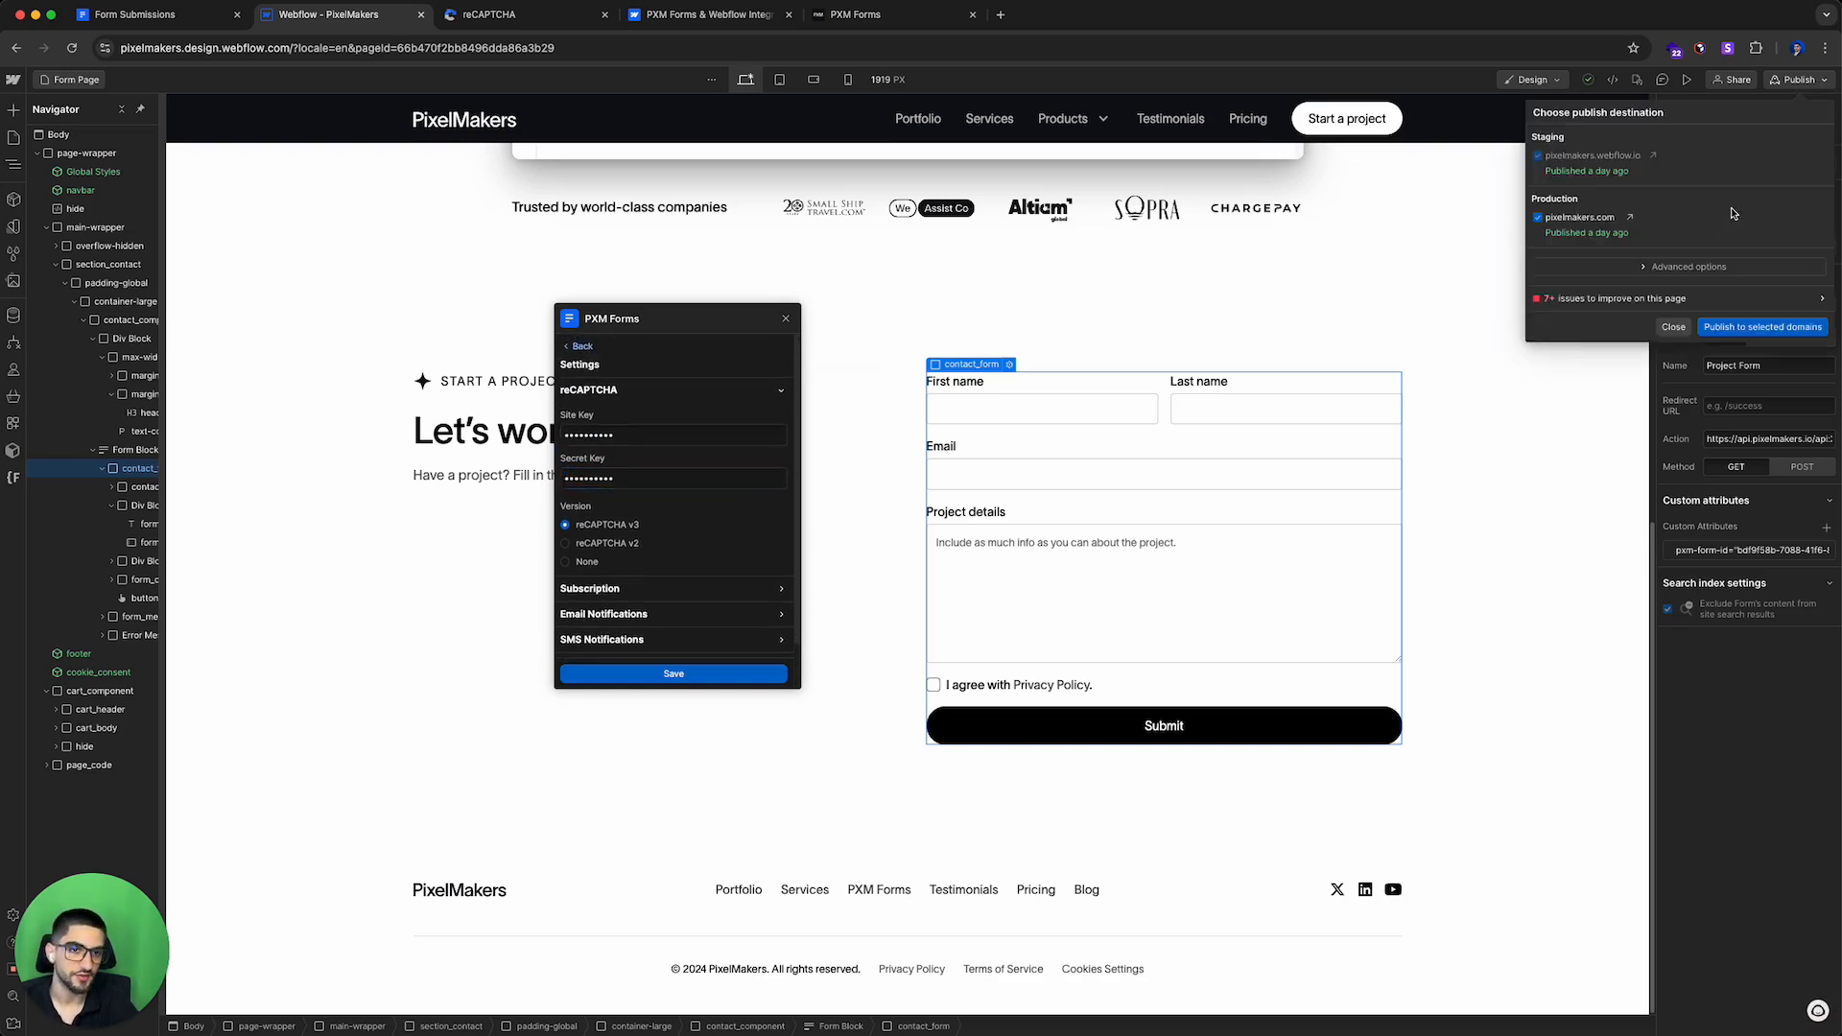
click(1624, 214)
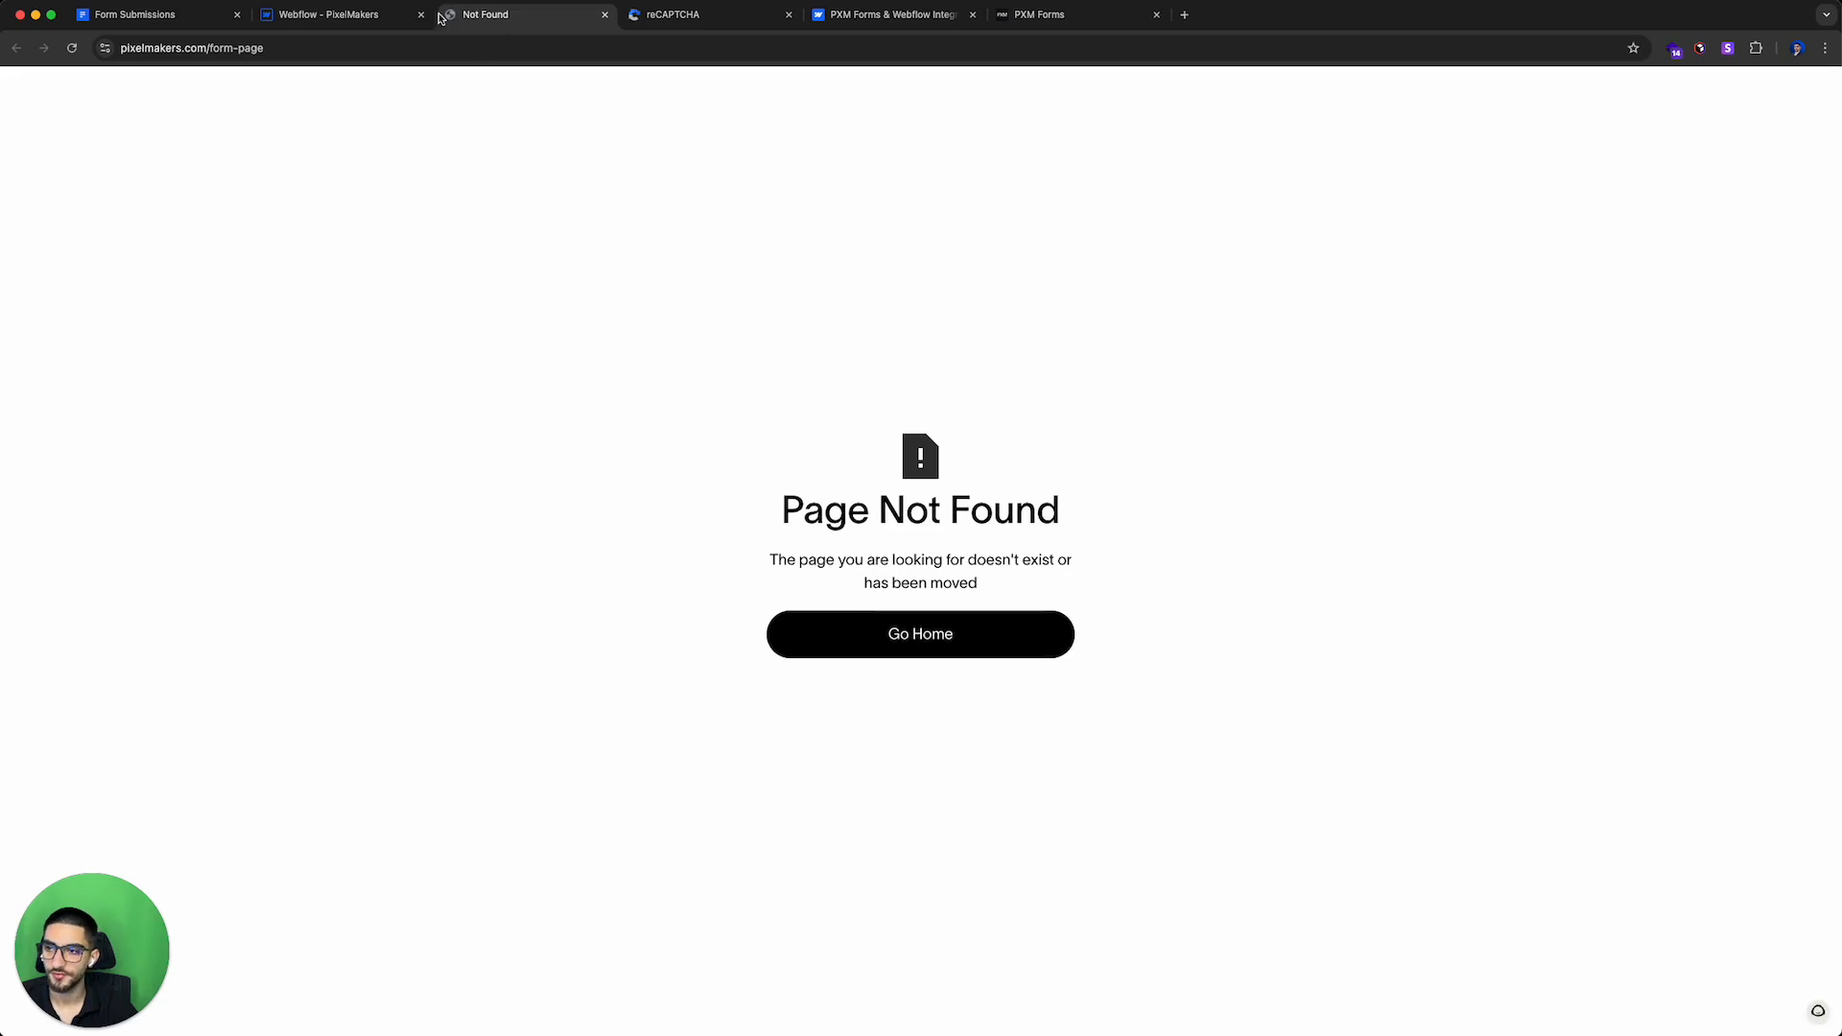
click(382, 16)
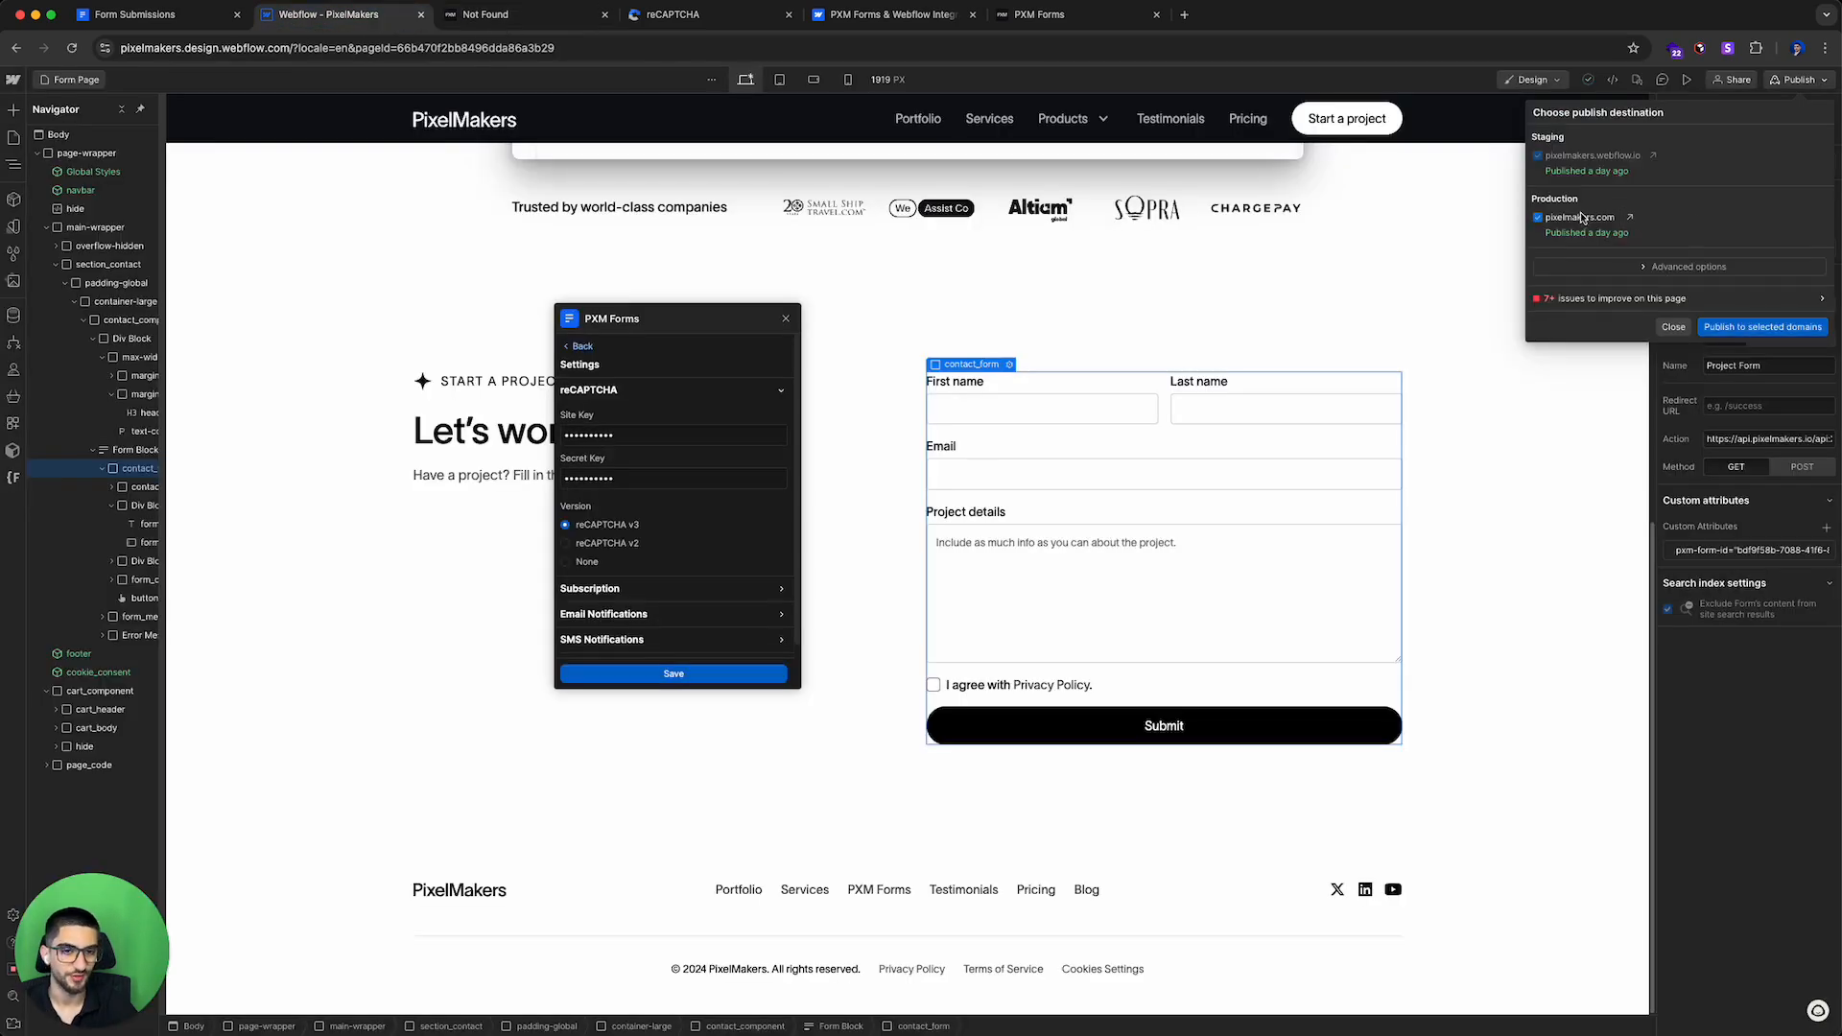
click(1737, 327)
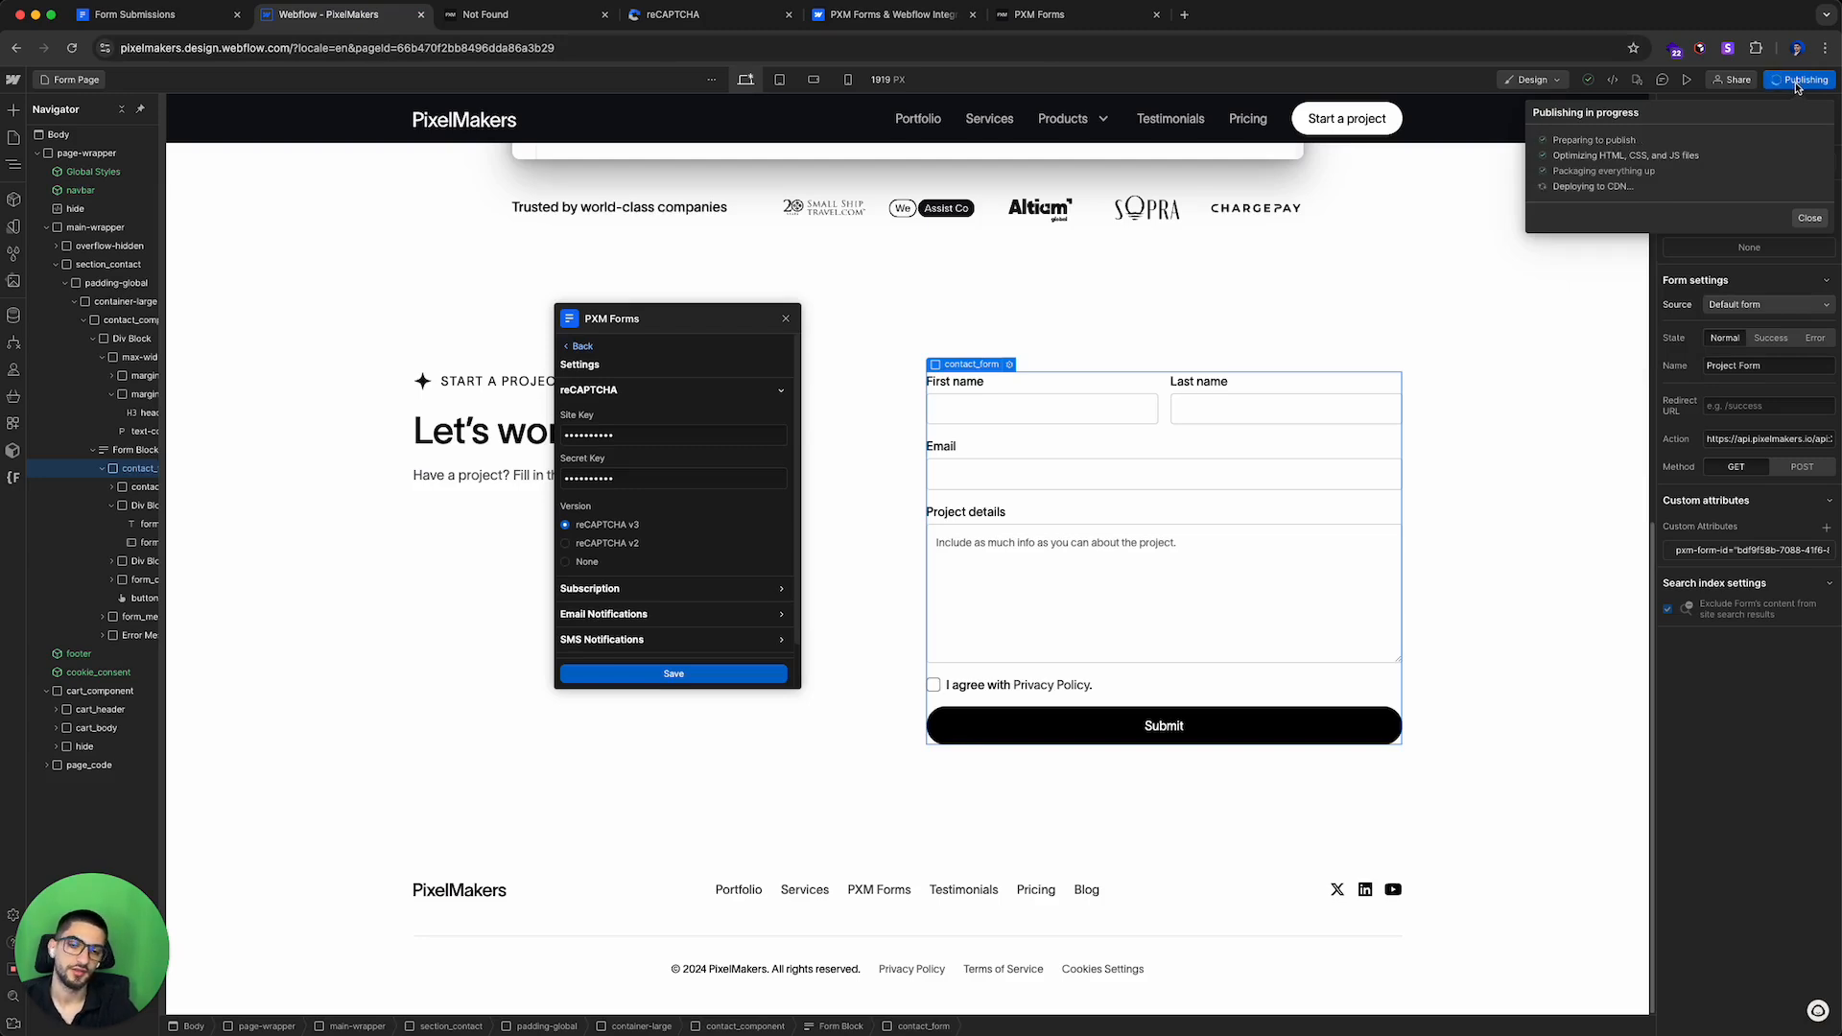
click(1571, 185)
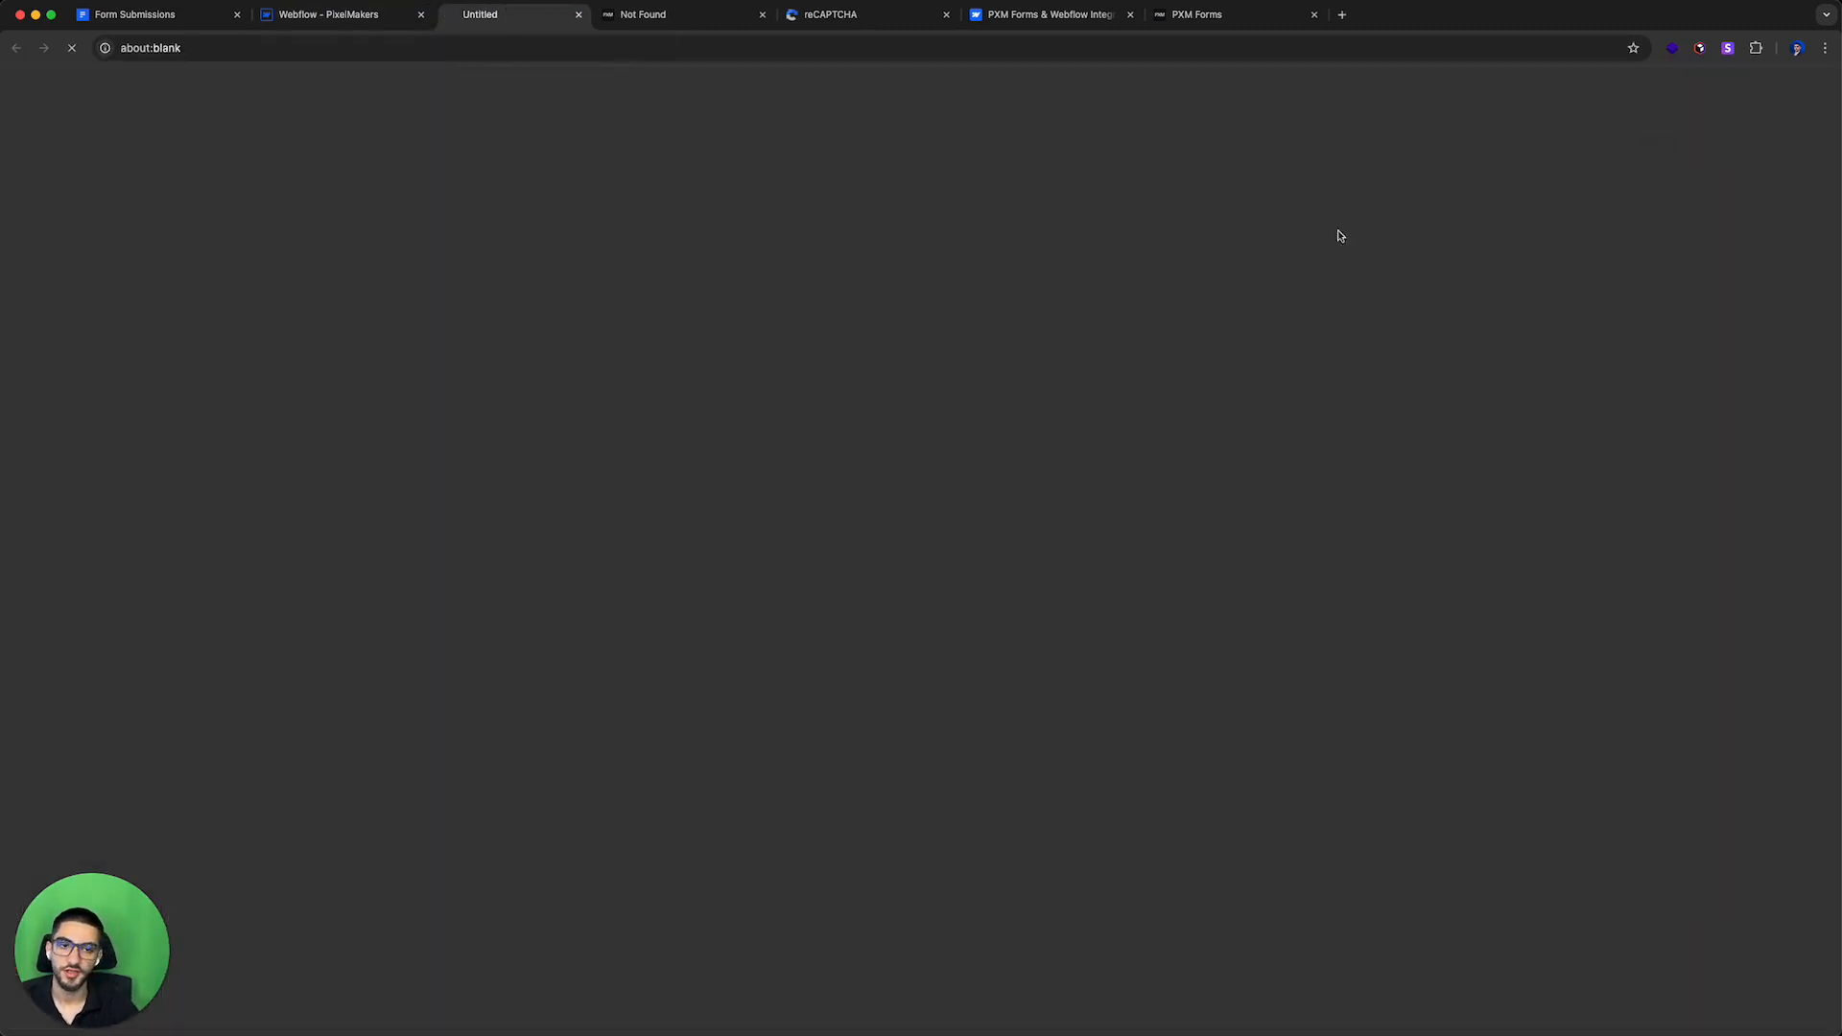
Step: Open the published form page and inspect its head code for the reCAPTCHA script
click(788, 14)
scroll(819, 582, down, 4)
scroll(819, 581, down, 10)
right_click(1249, 323)
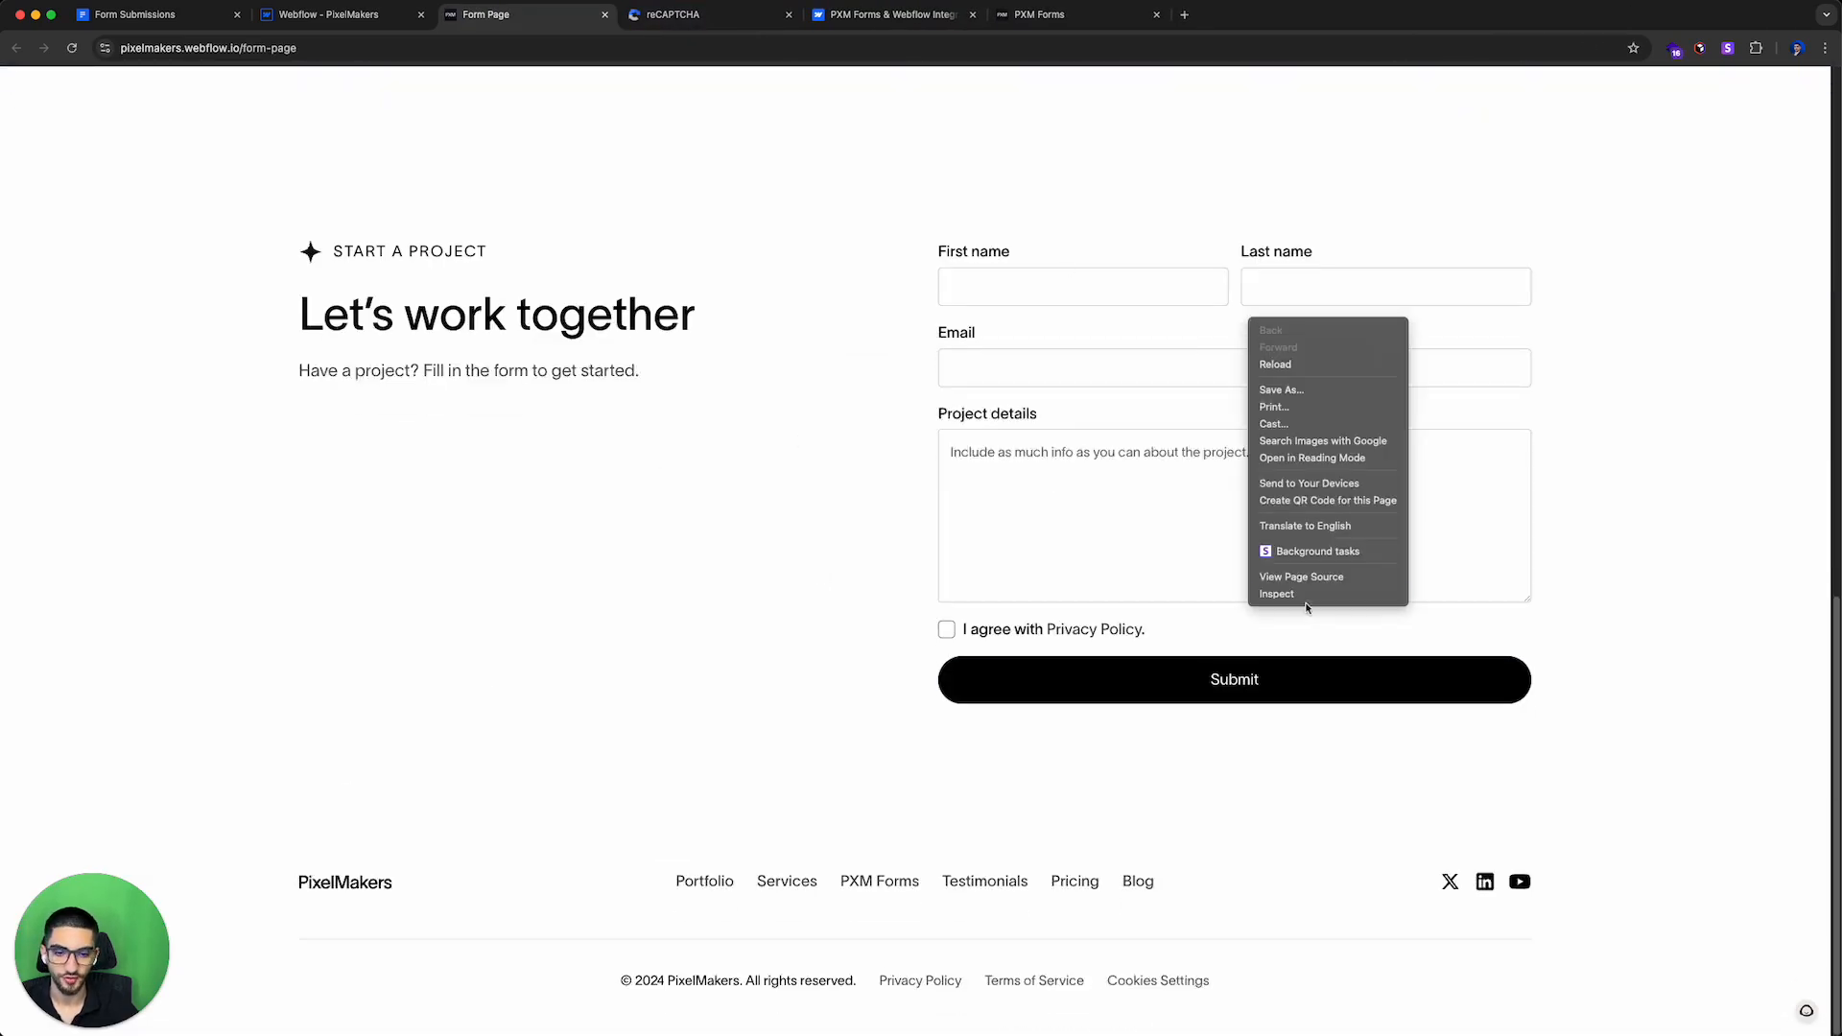
click(1279, 594)
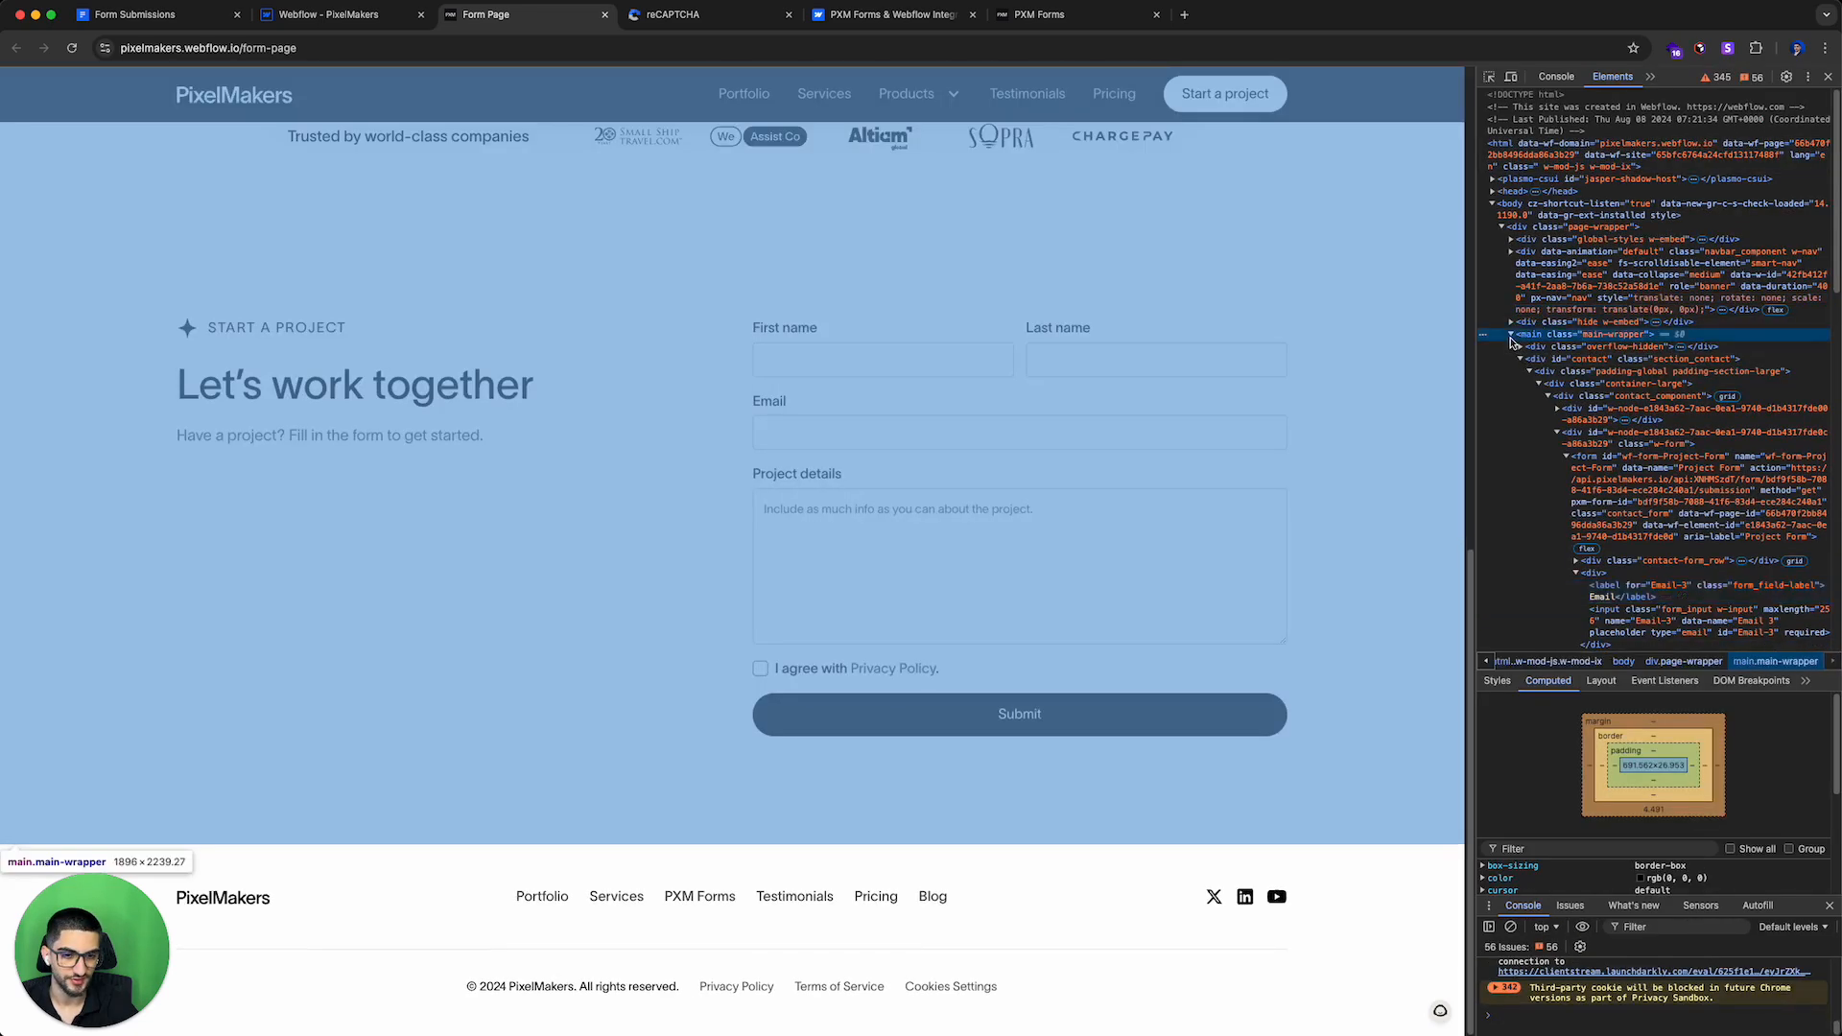
click(1512, 334)
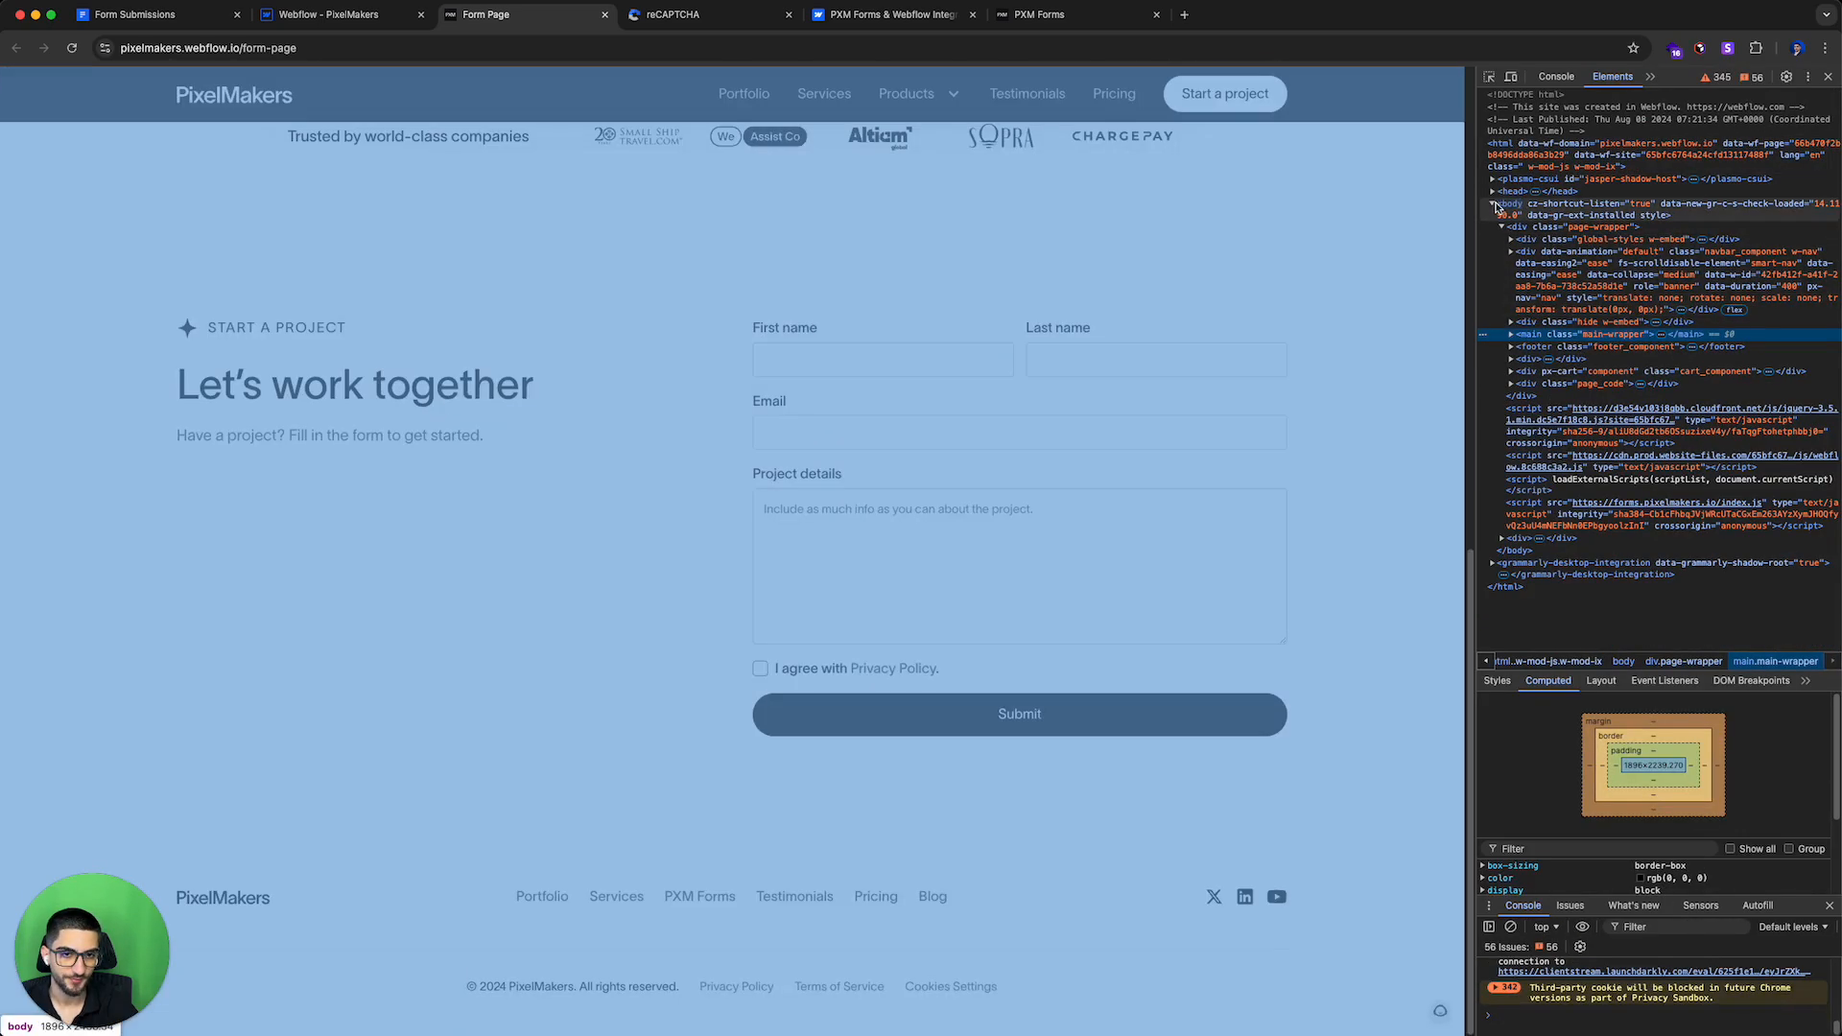
click(1514, 190)
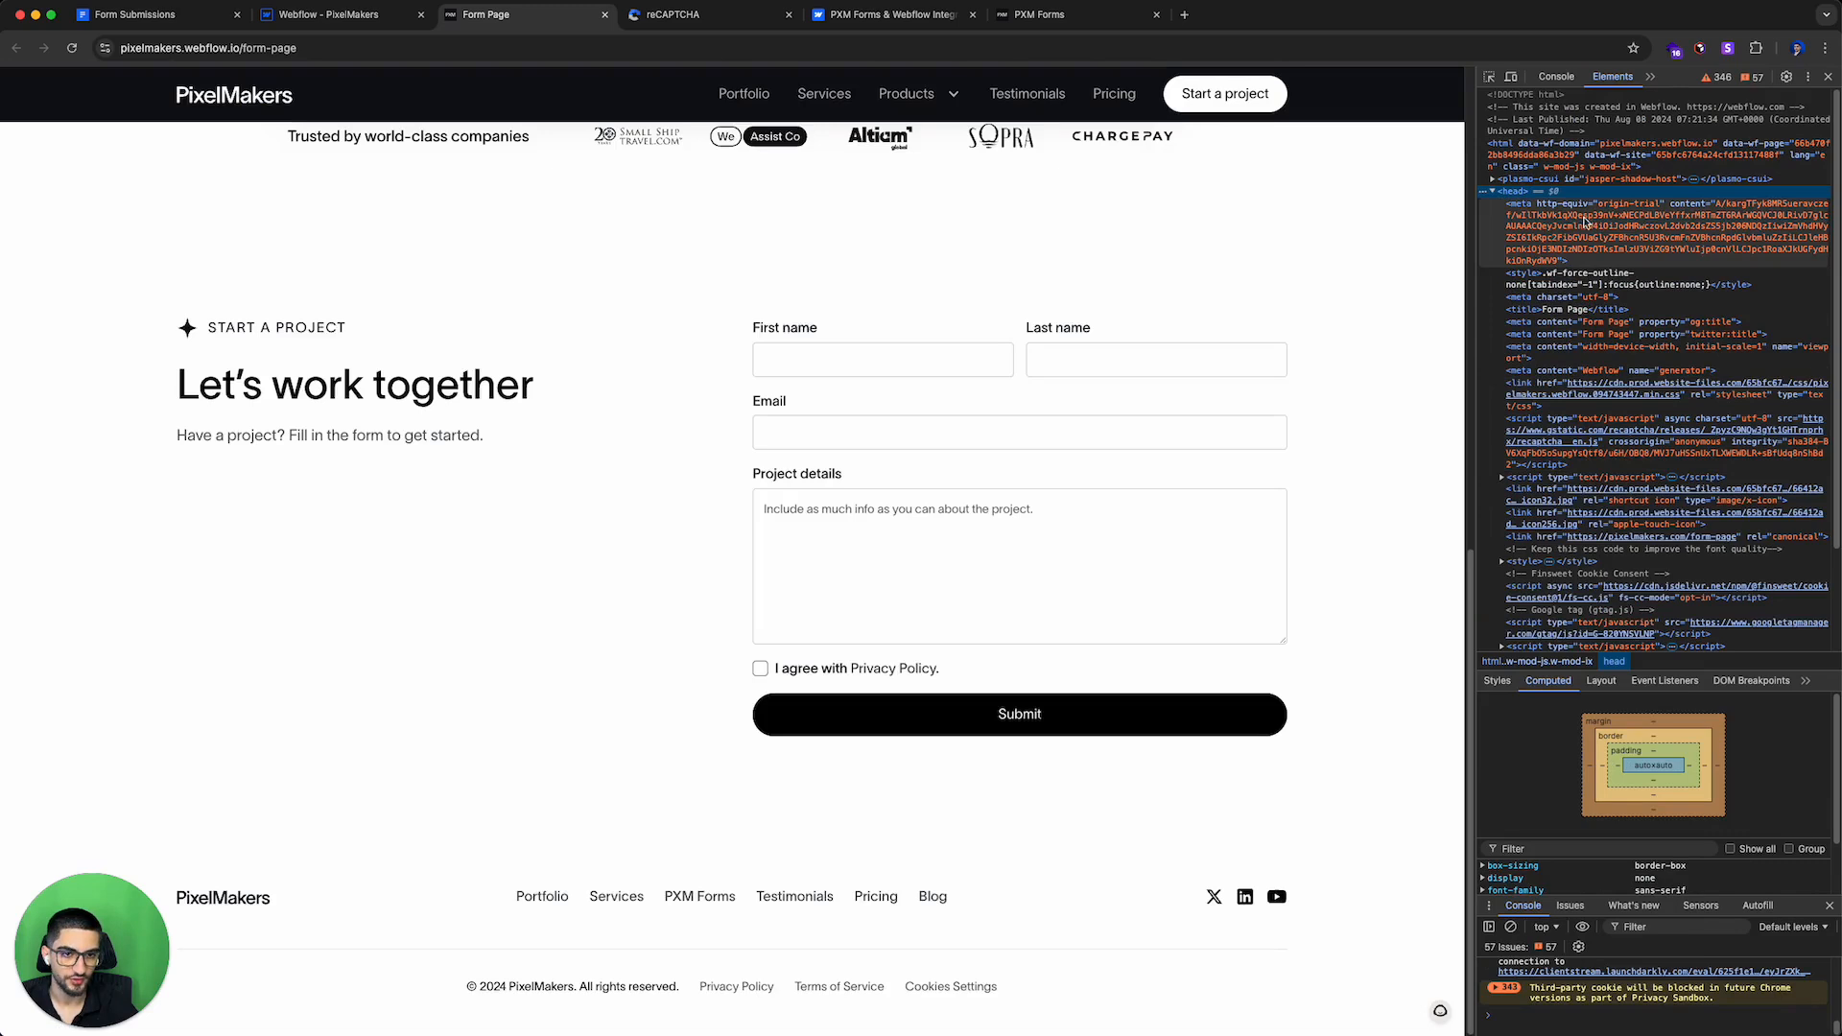
scroll(1567, 221, down, 3)
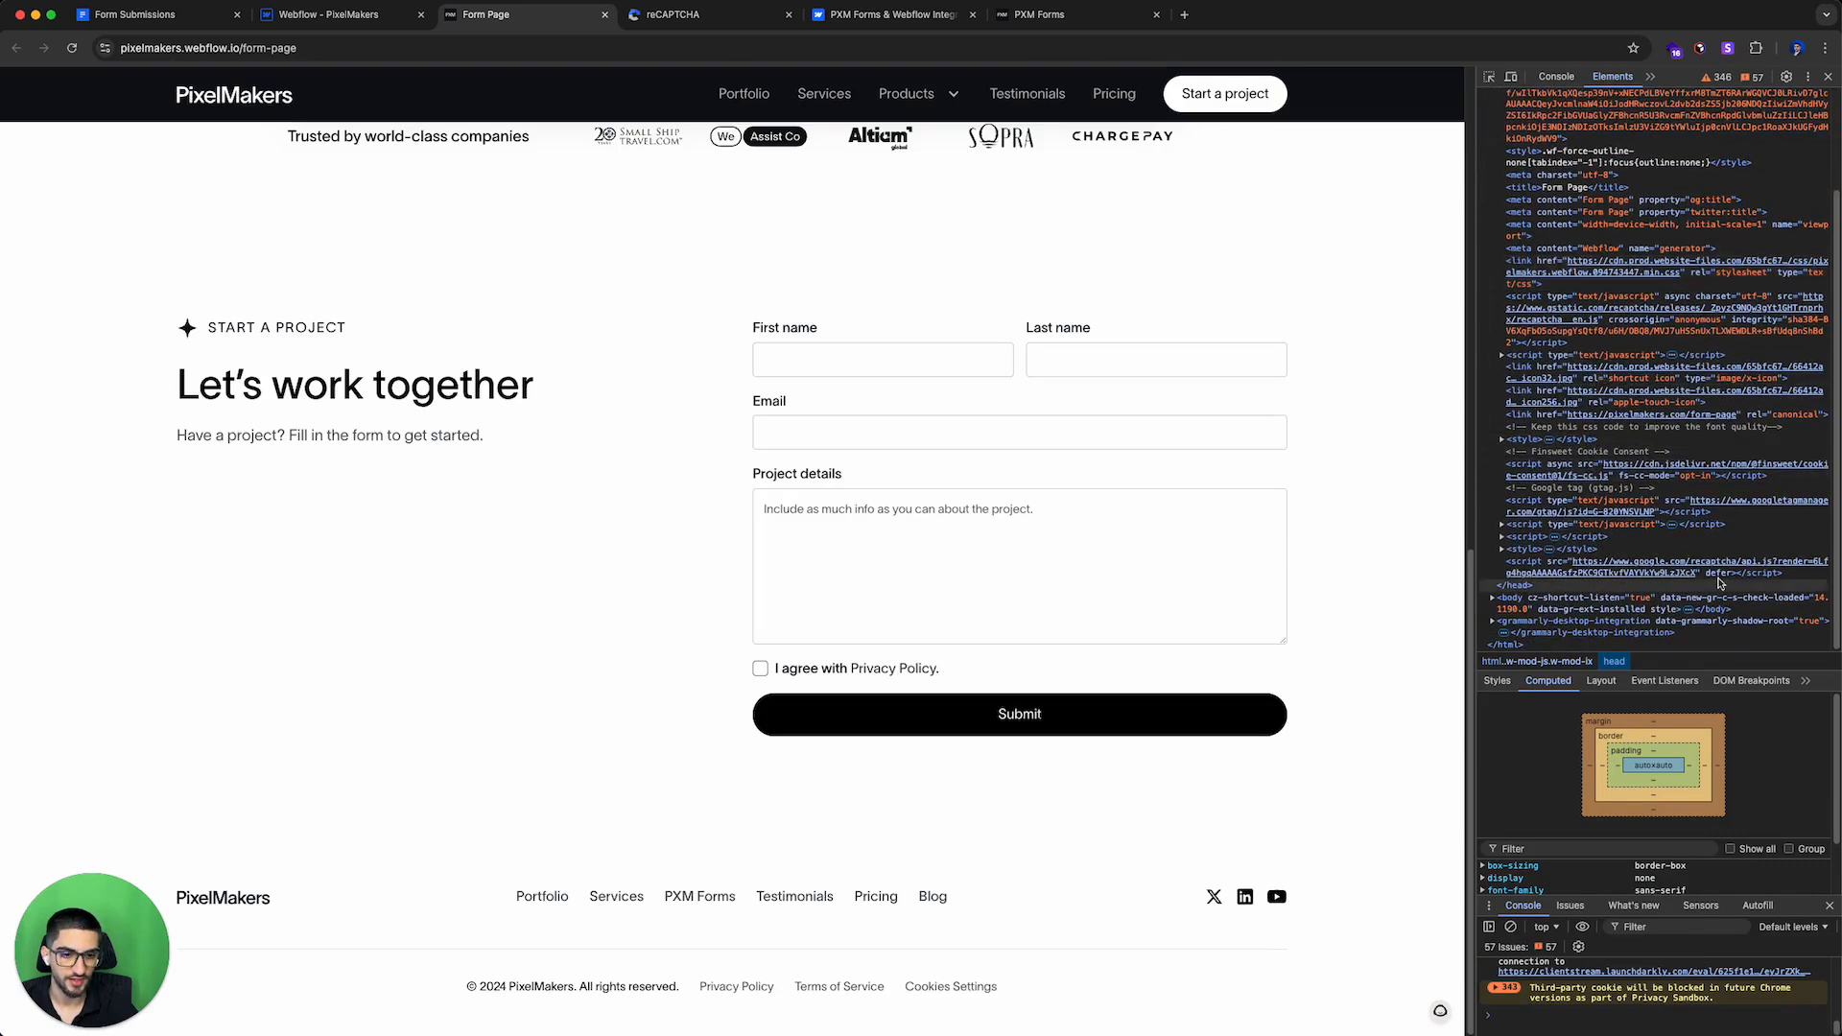
click(1751, 575)
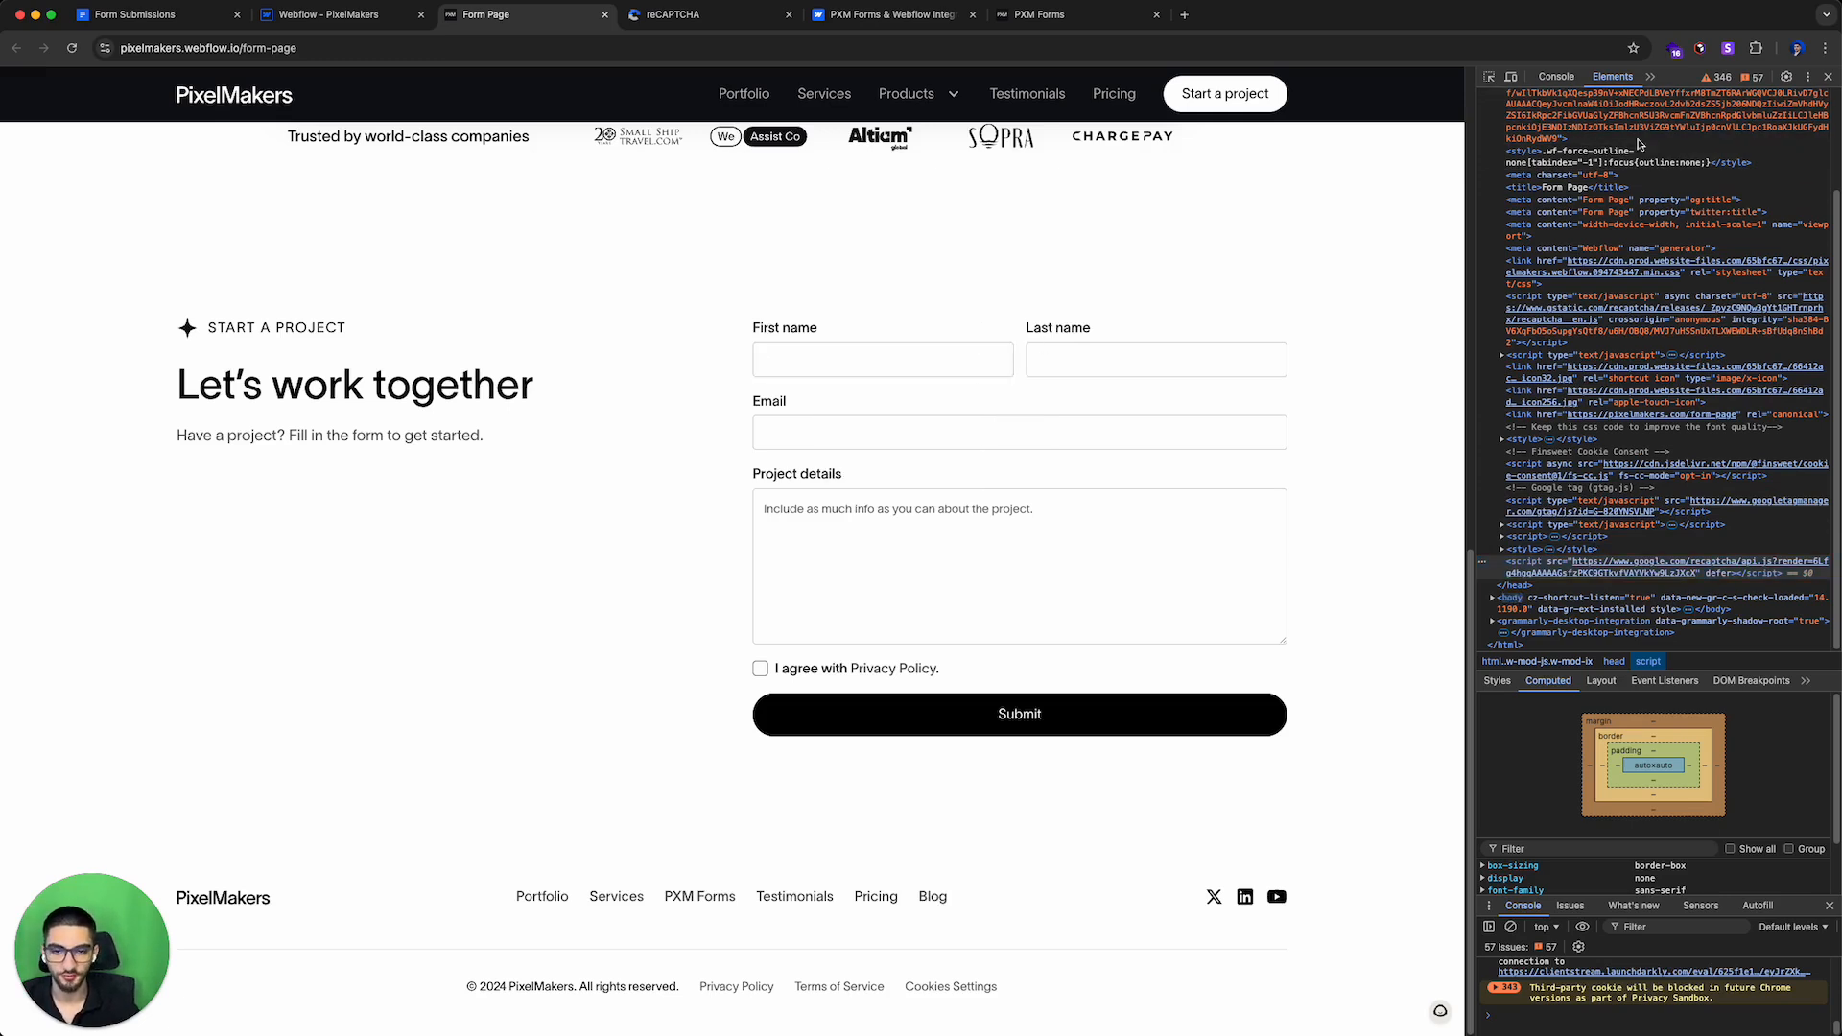
Step: Fill in the form with a sample first name, last name, e-mail and details 'Some info ->', accept the privacy policy and submit
click(975, 352)
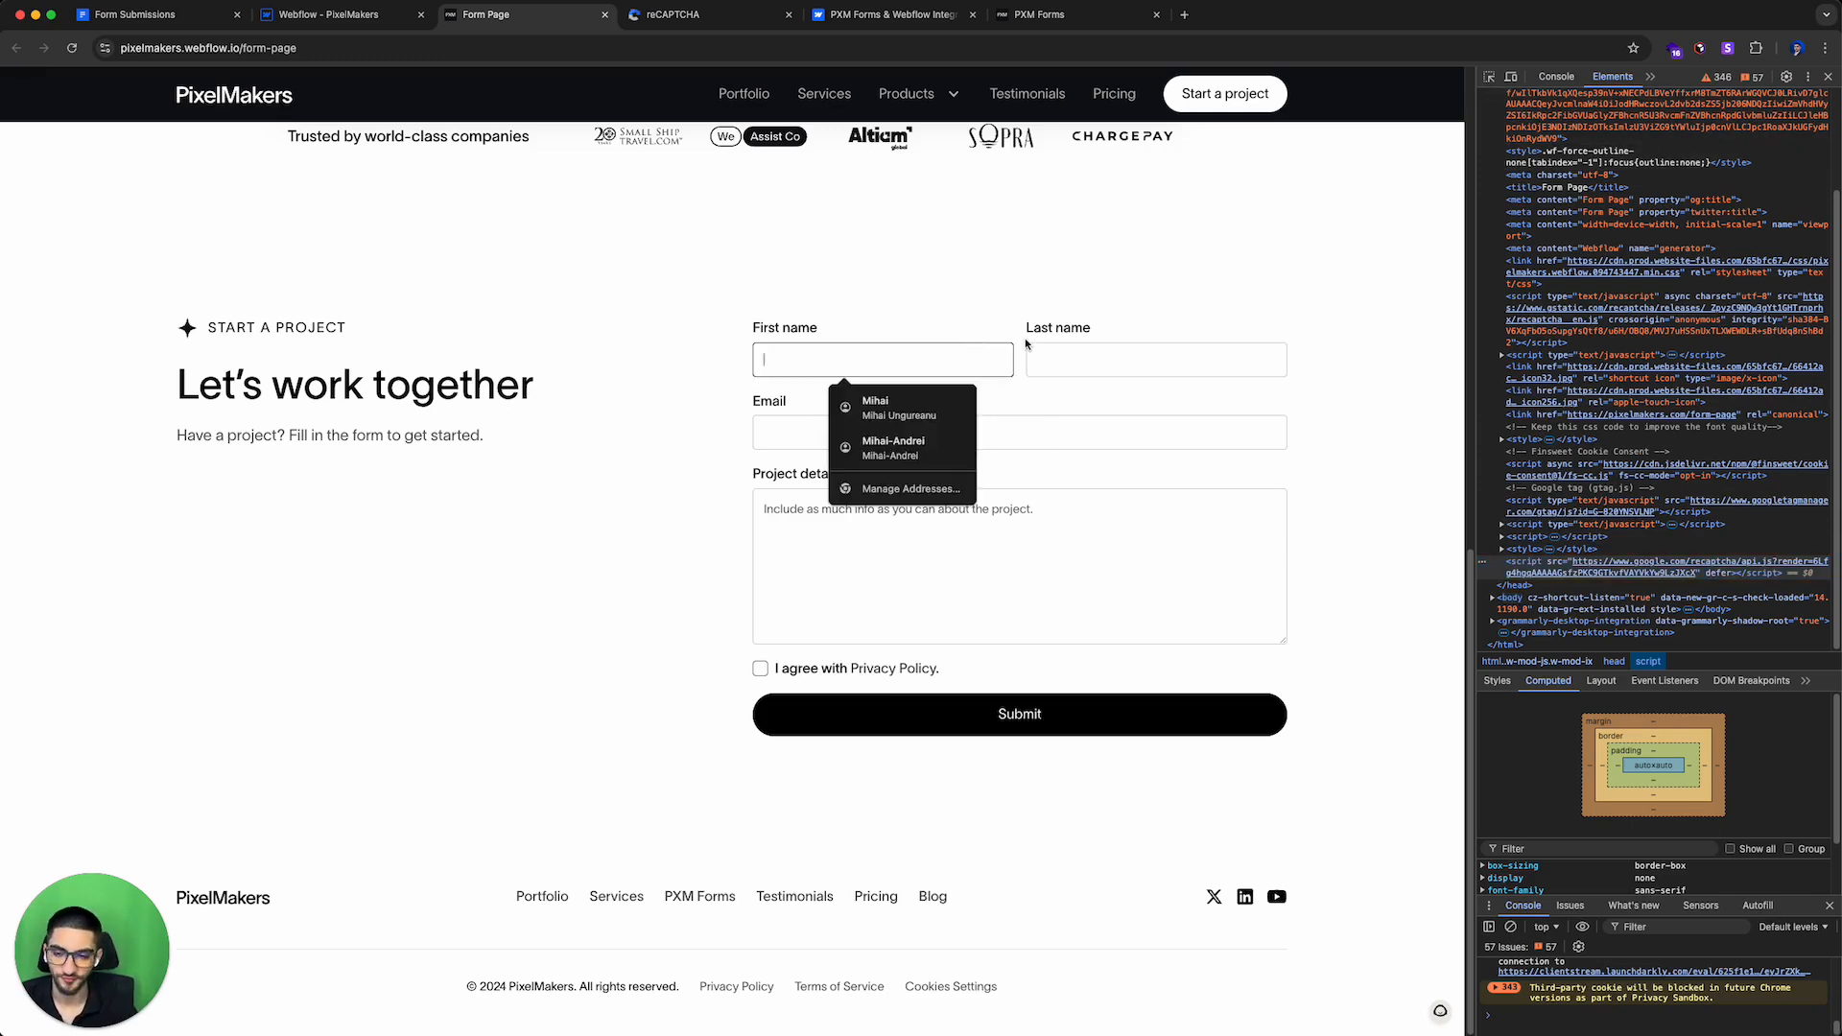
text(JO)
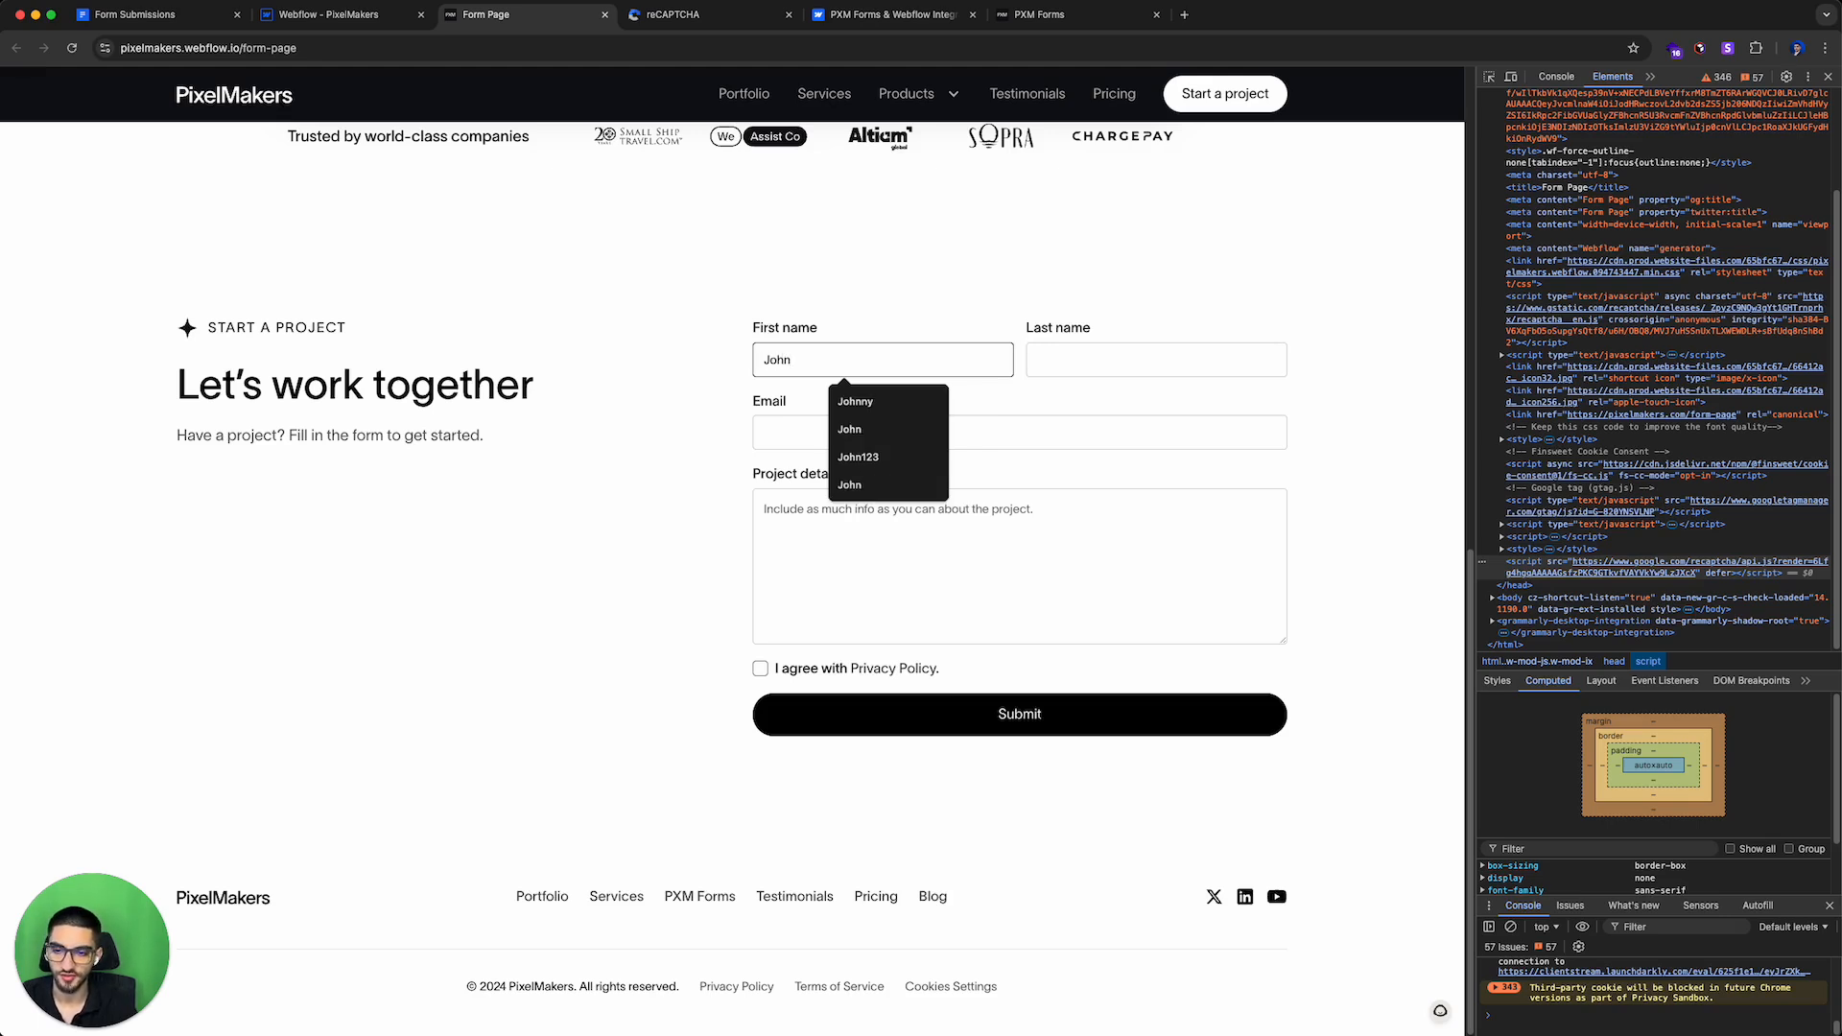
key(Tab)
text(Hey)
key(Tab)
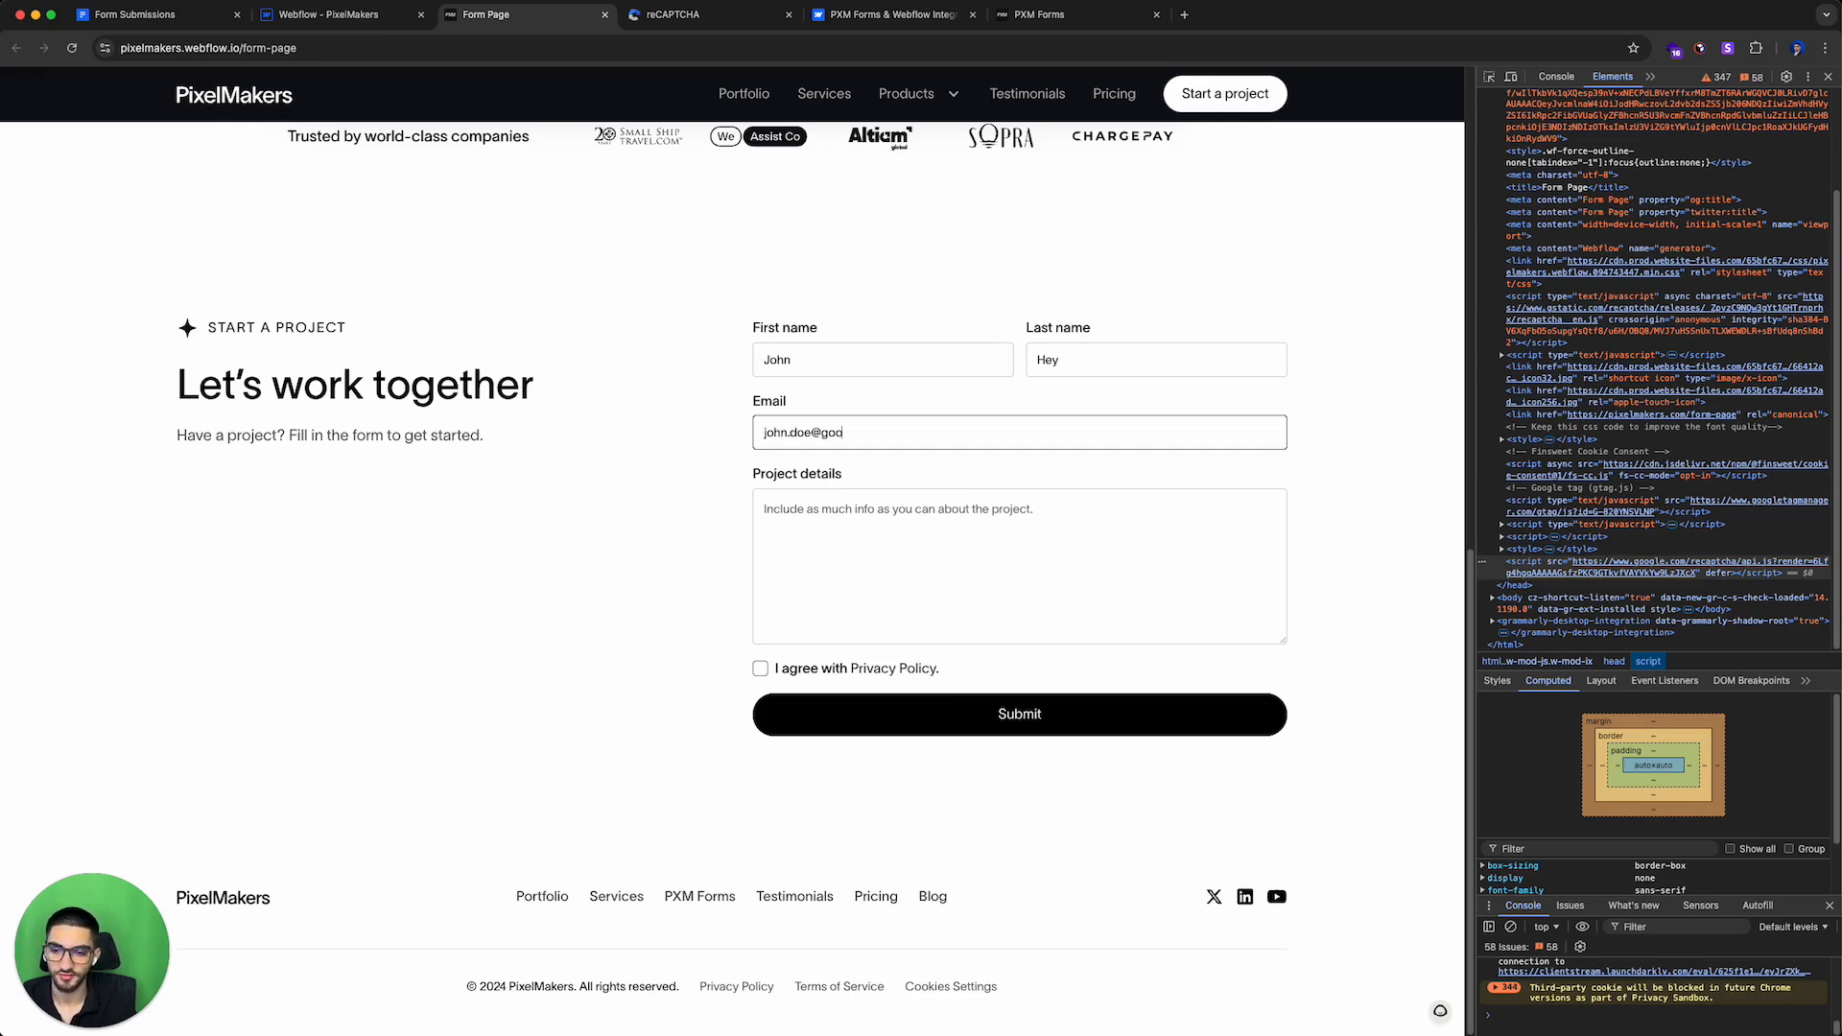
text(l.com)
key(Tab)
text(Some )
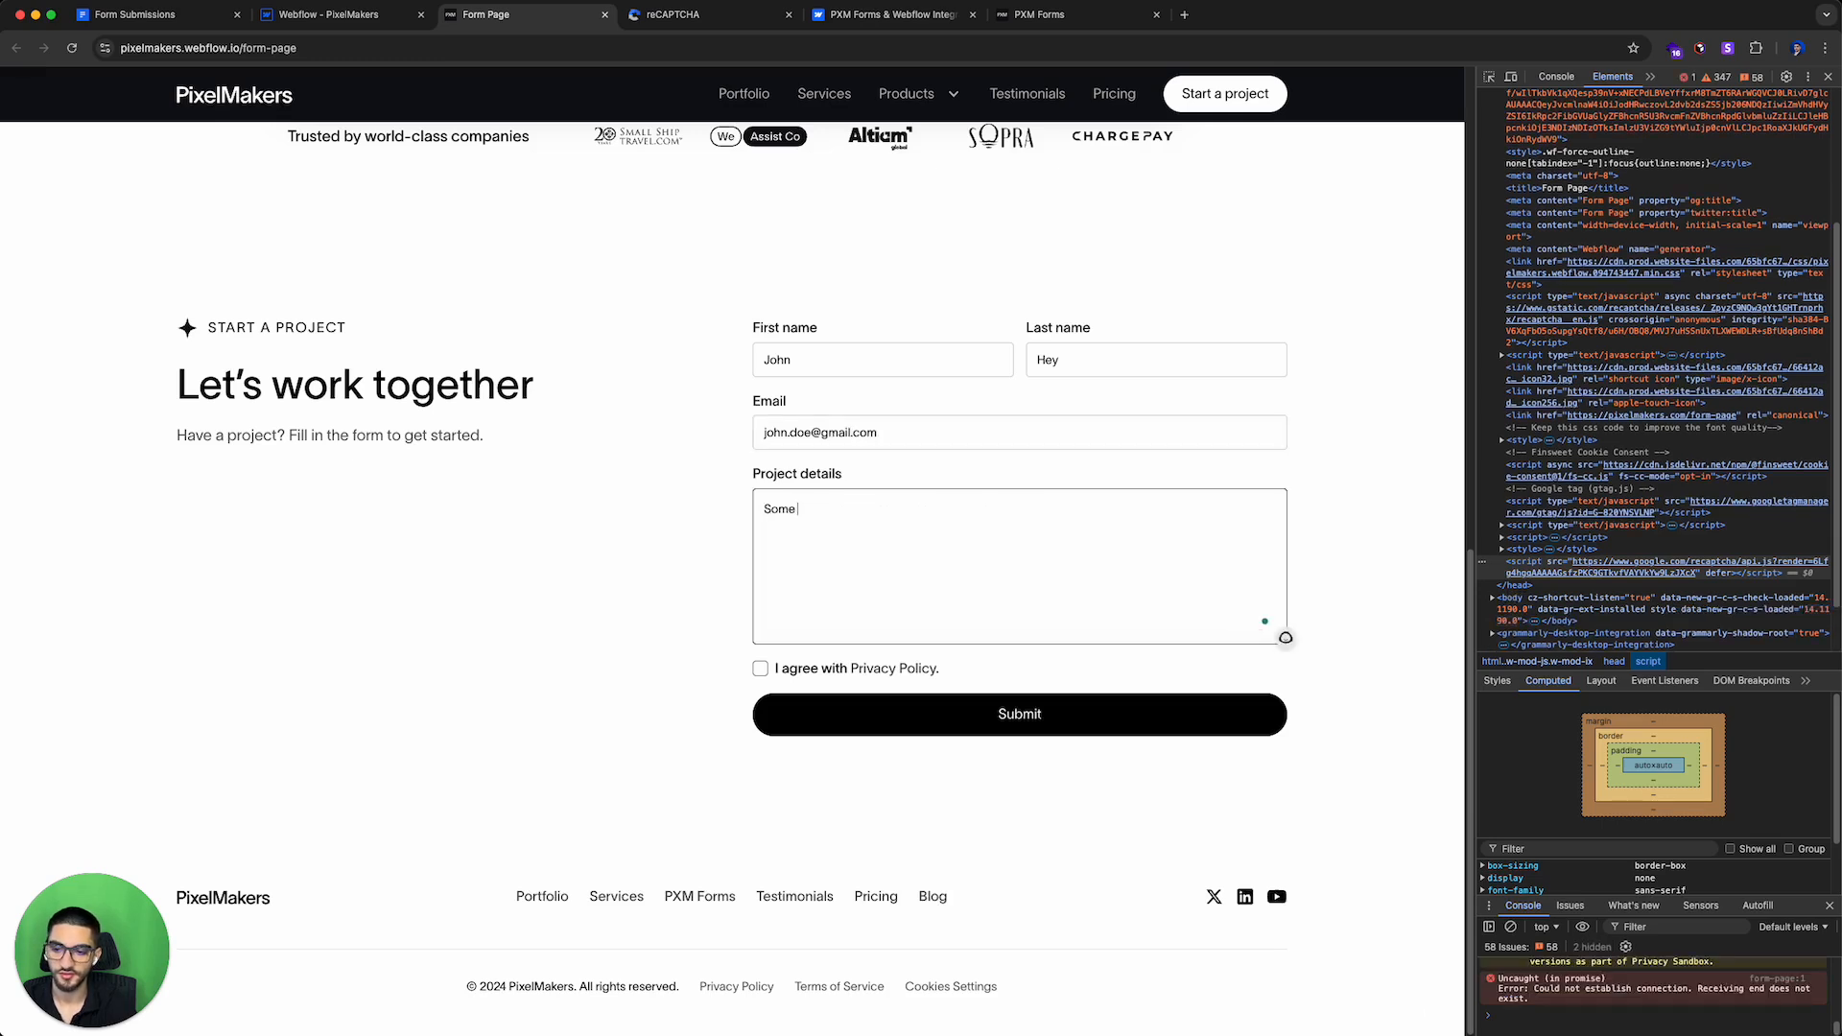
text(info ->)
click(760, 668)
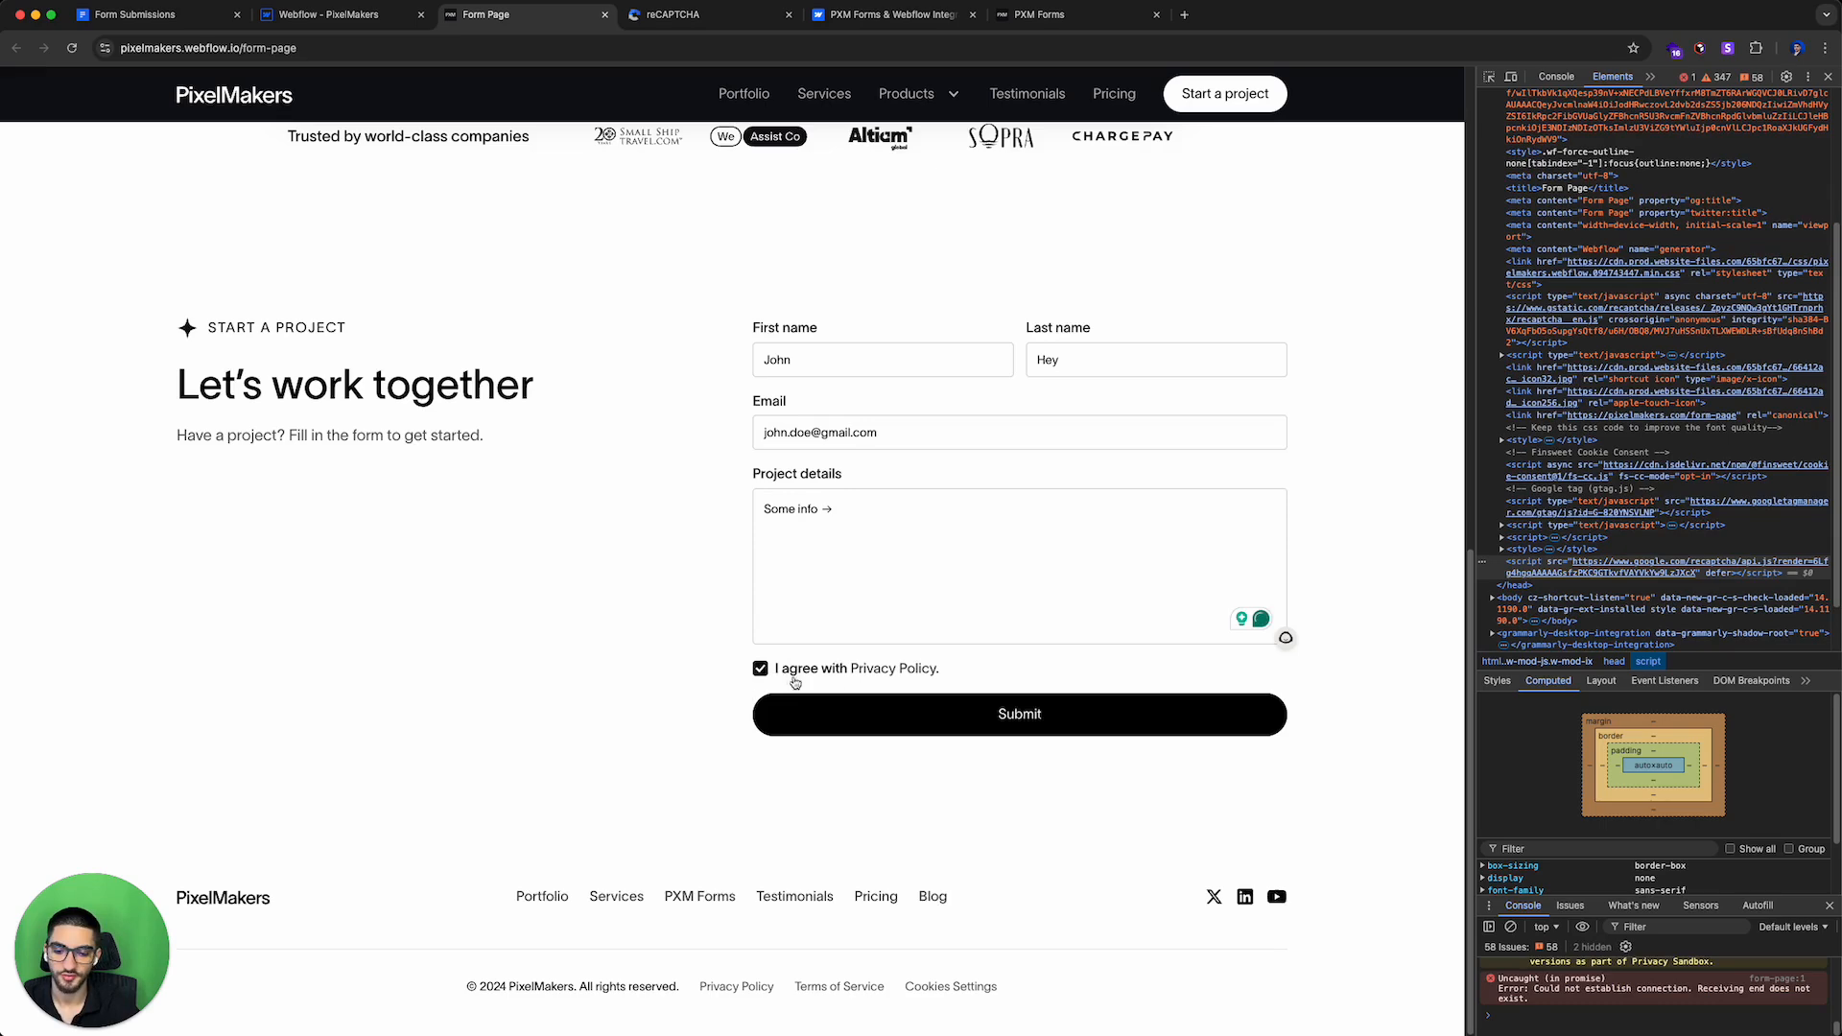
click(999, 718)
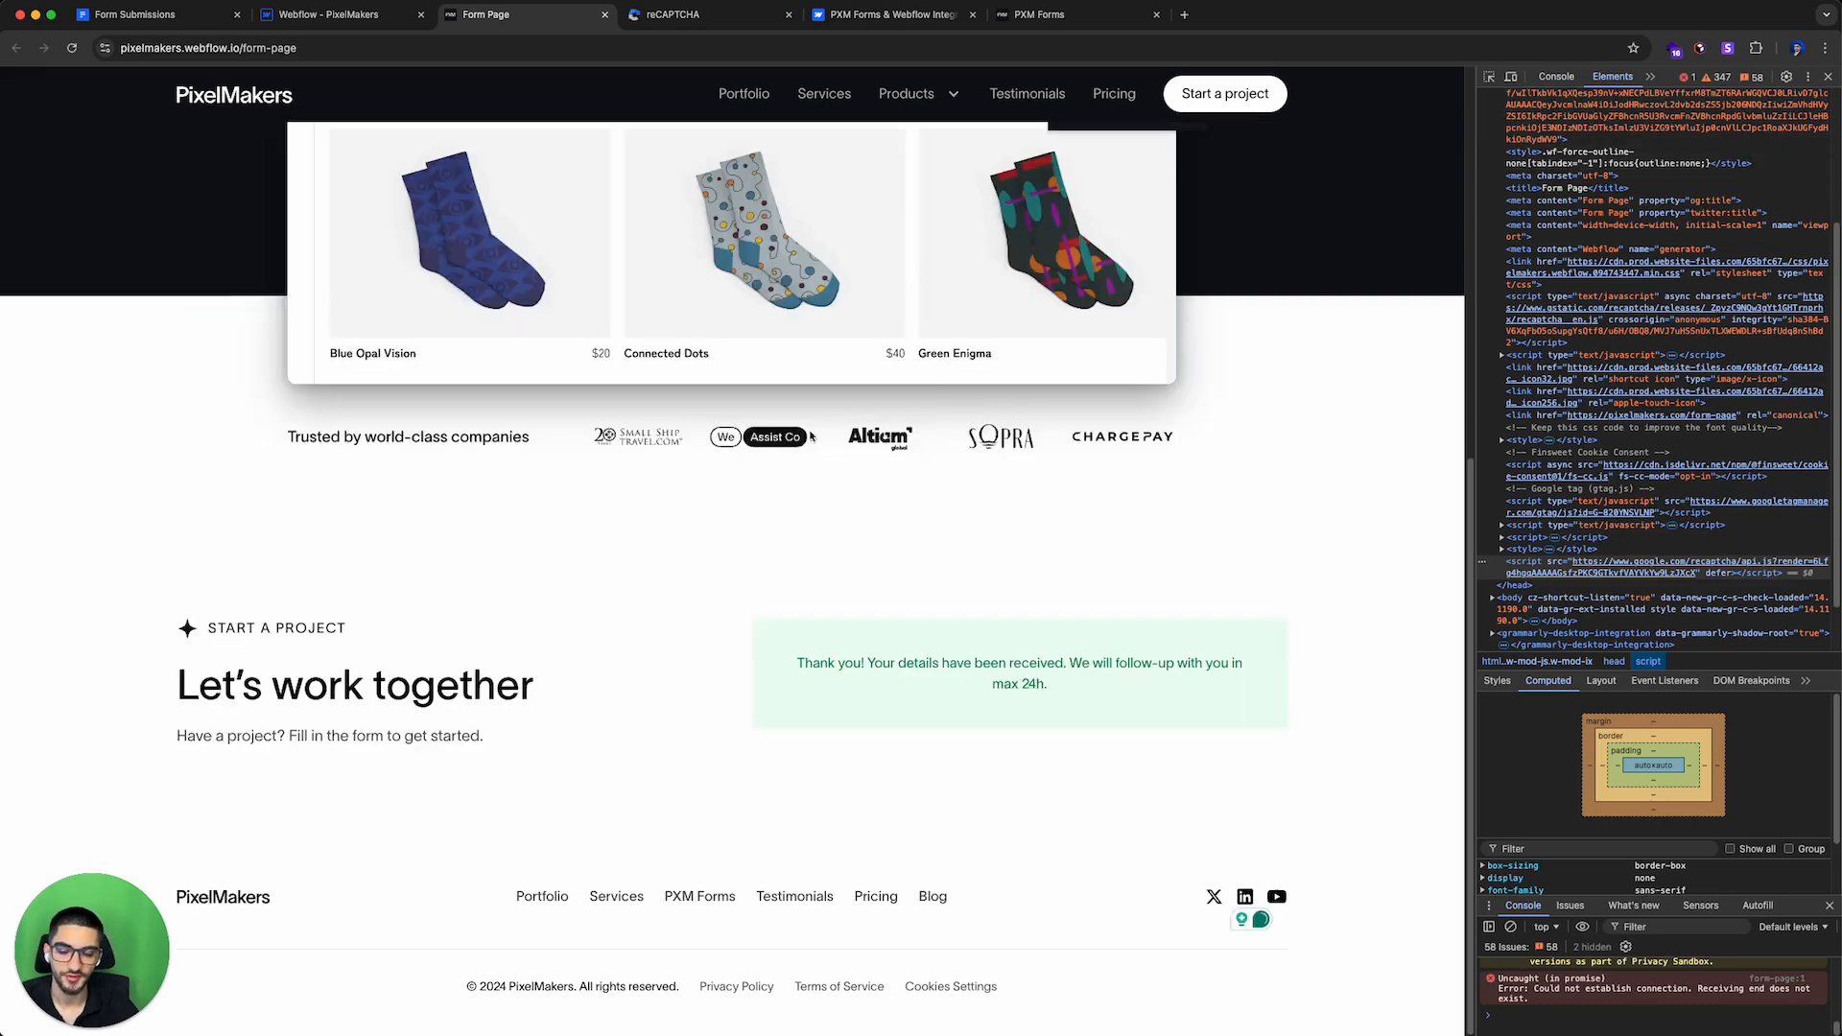
Step: Open the New Projects Form submissions in PXM Forms and view the new submission's details
drag(796, 662, 1147, 699)
click(943, 603)
click(322, 19)
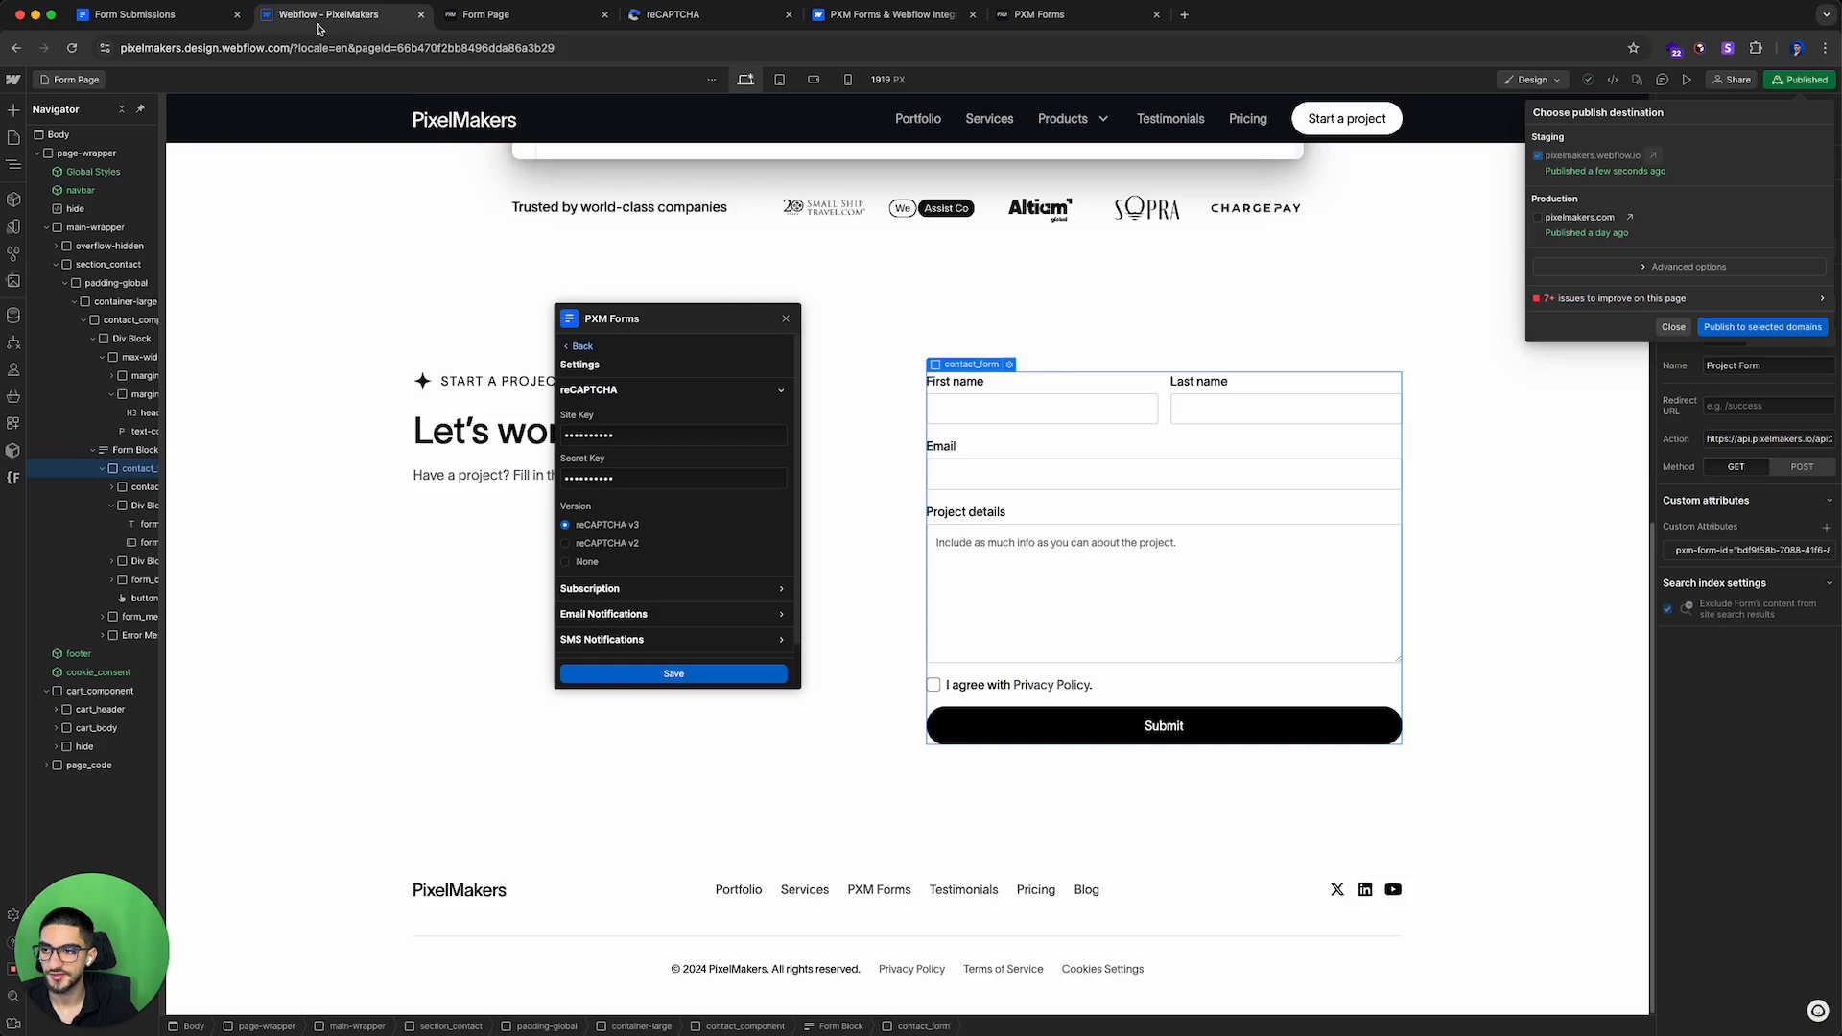
click(577, 346)
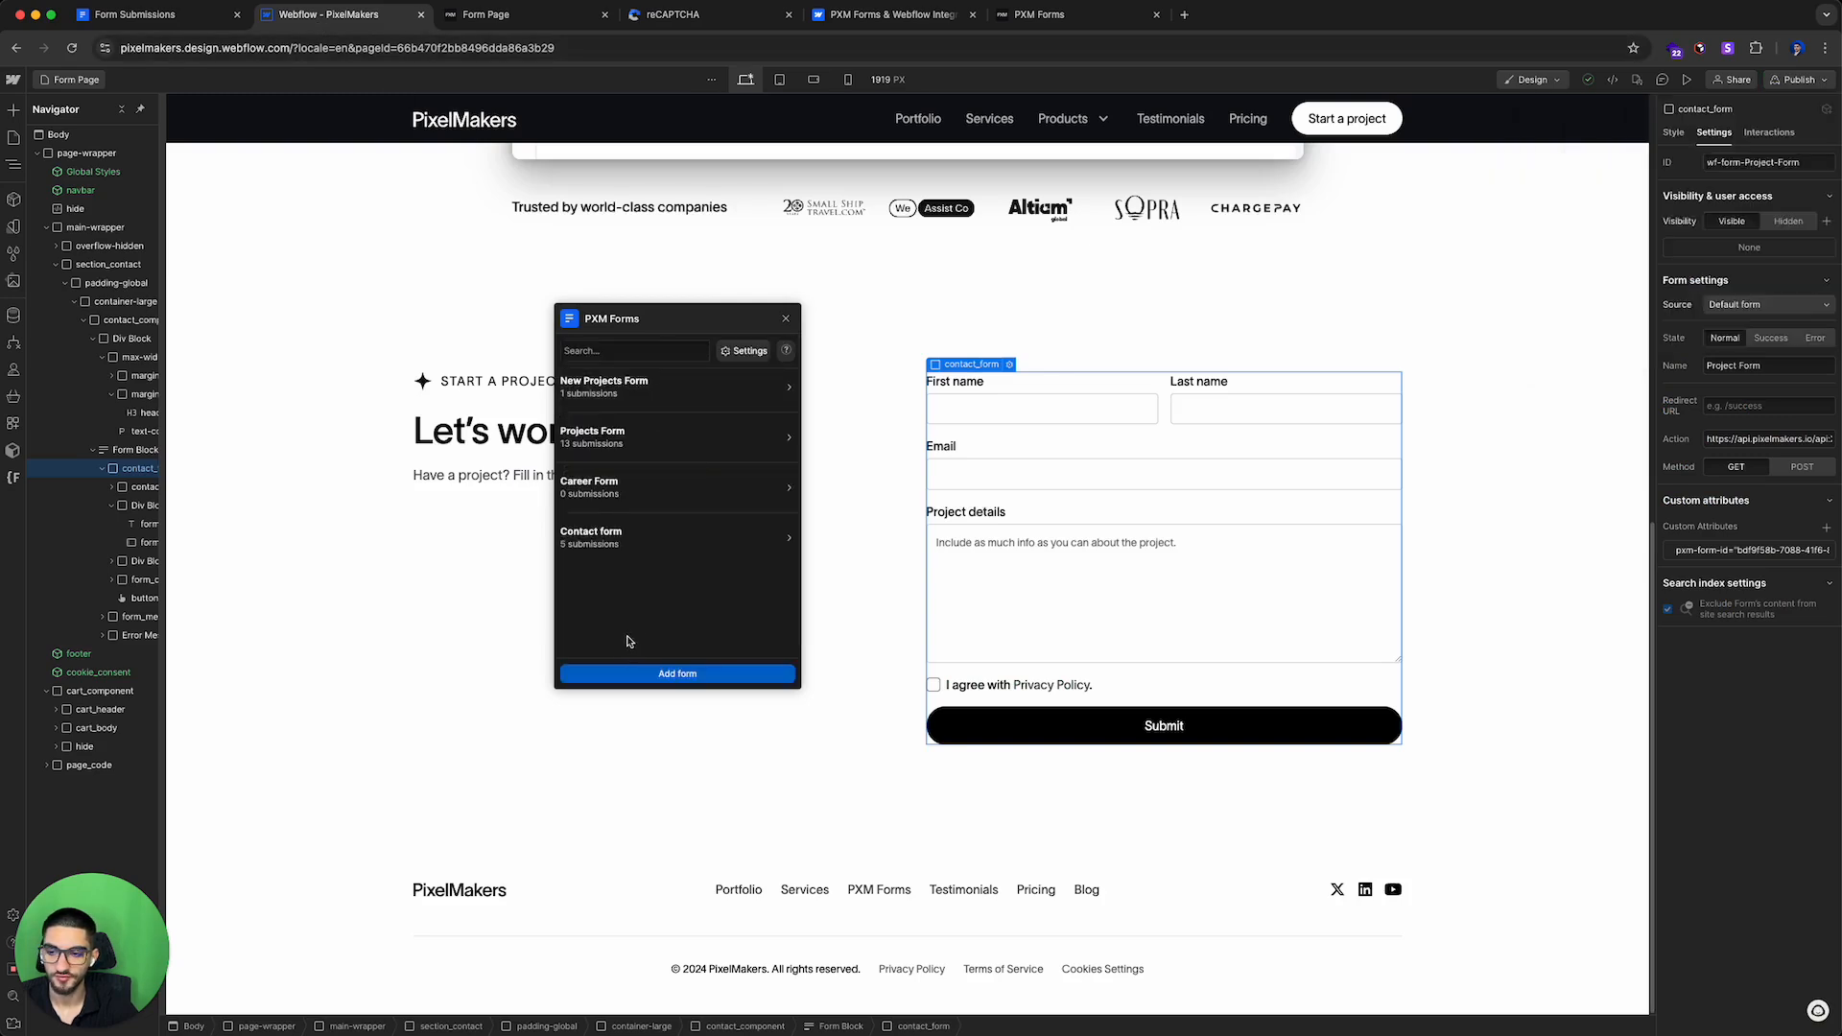
click(597, 389)
click(621, 418)
drag(645, 507, 765, 507)
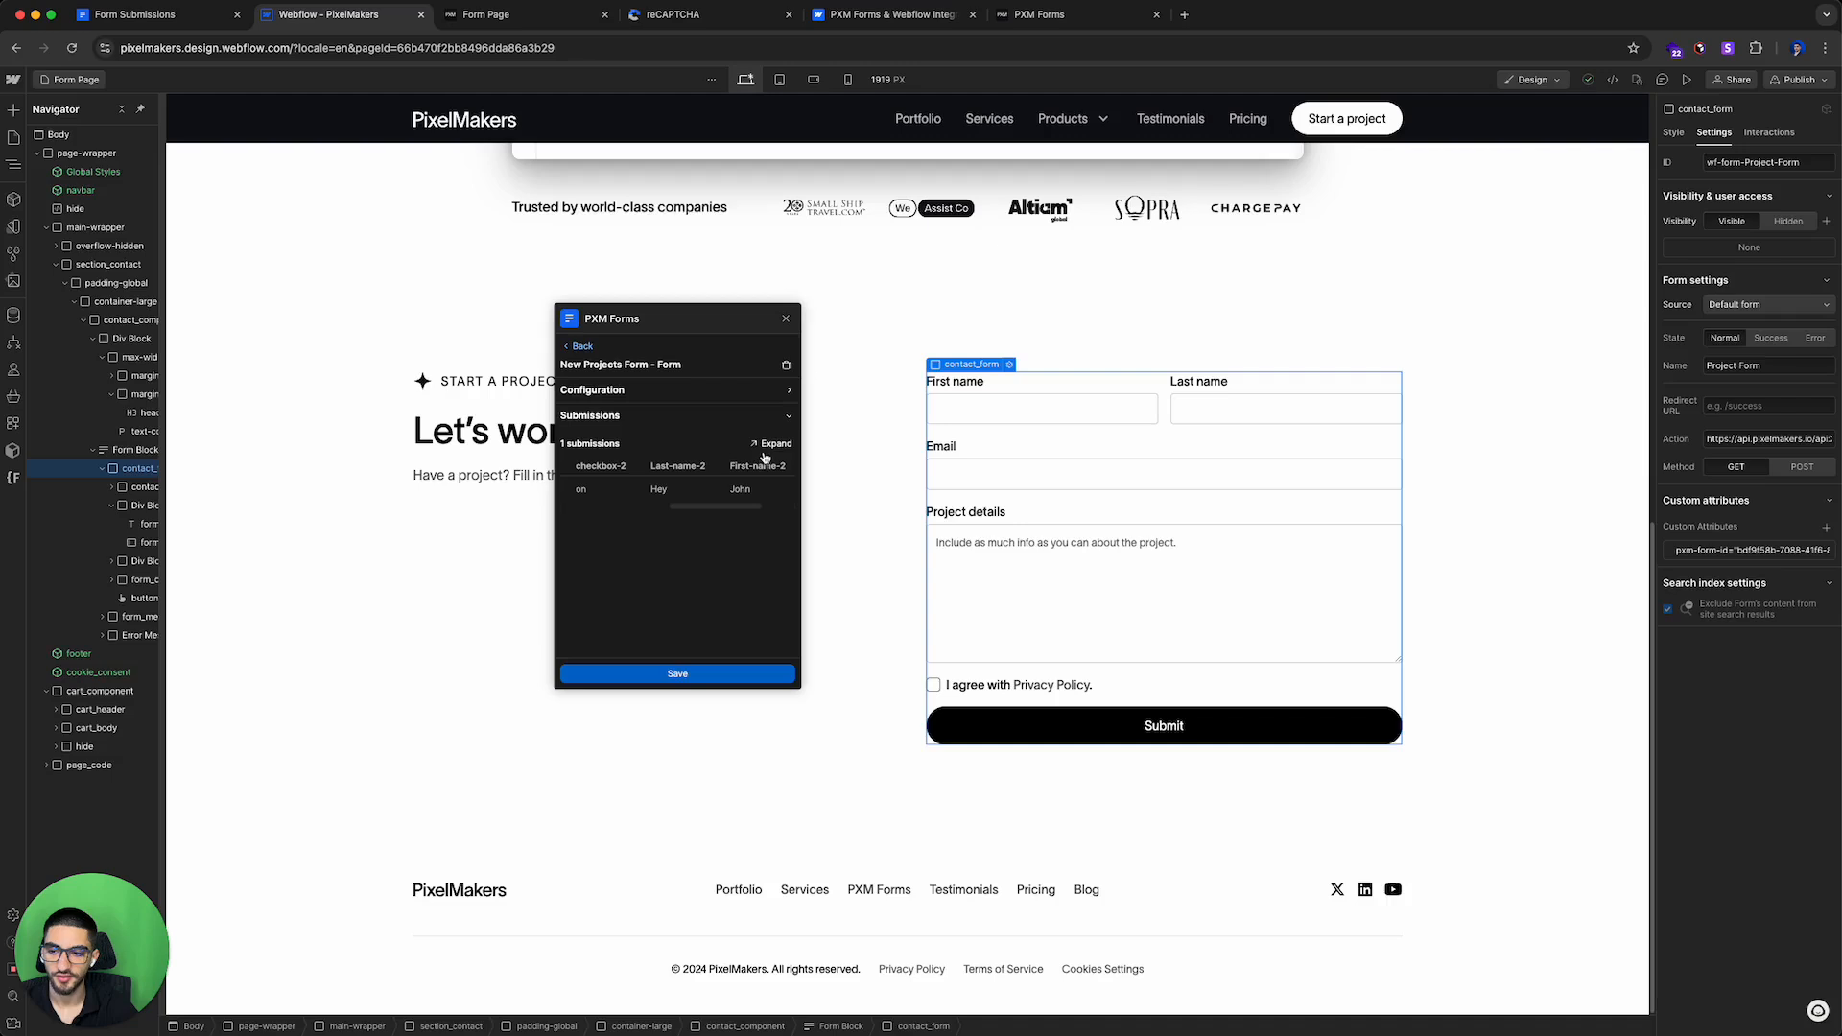
click(773, 443)
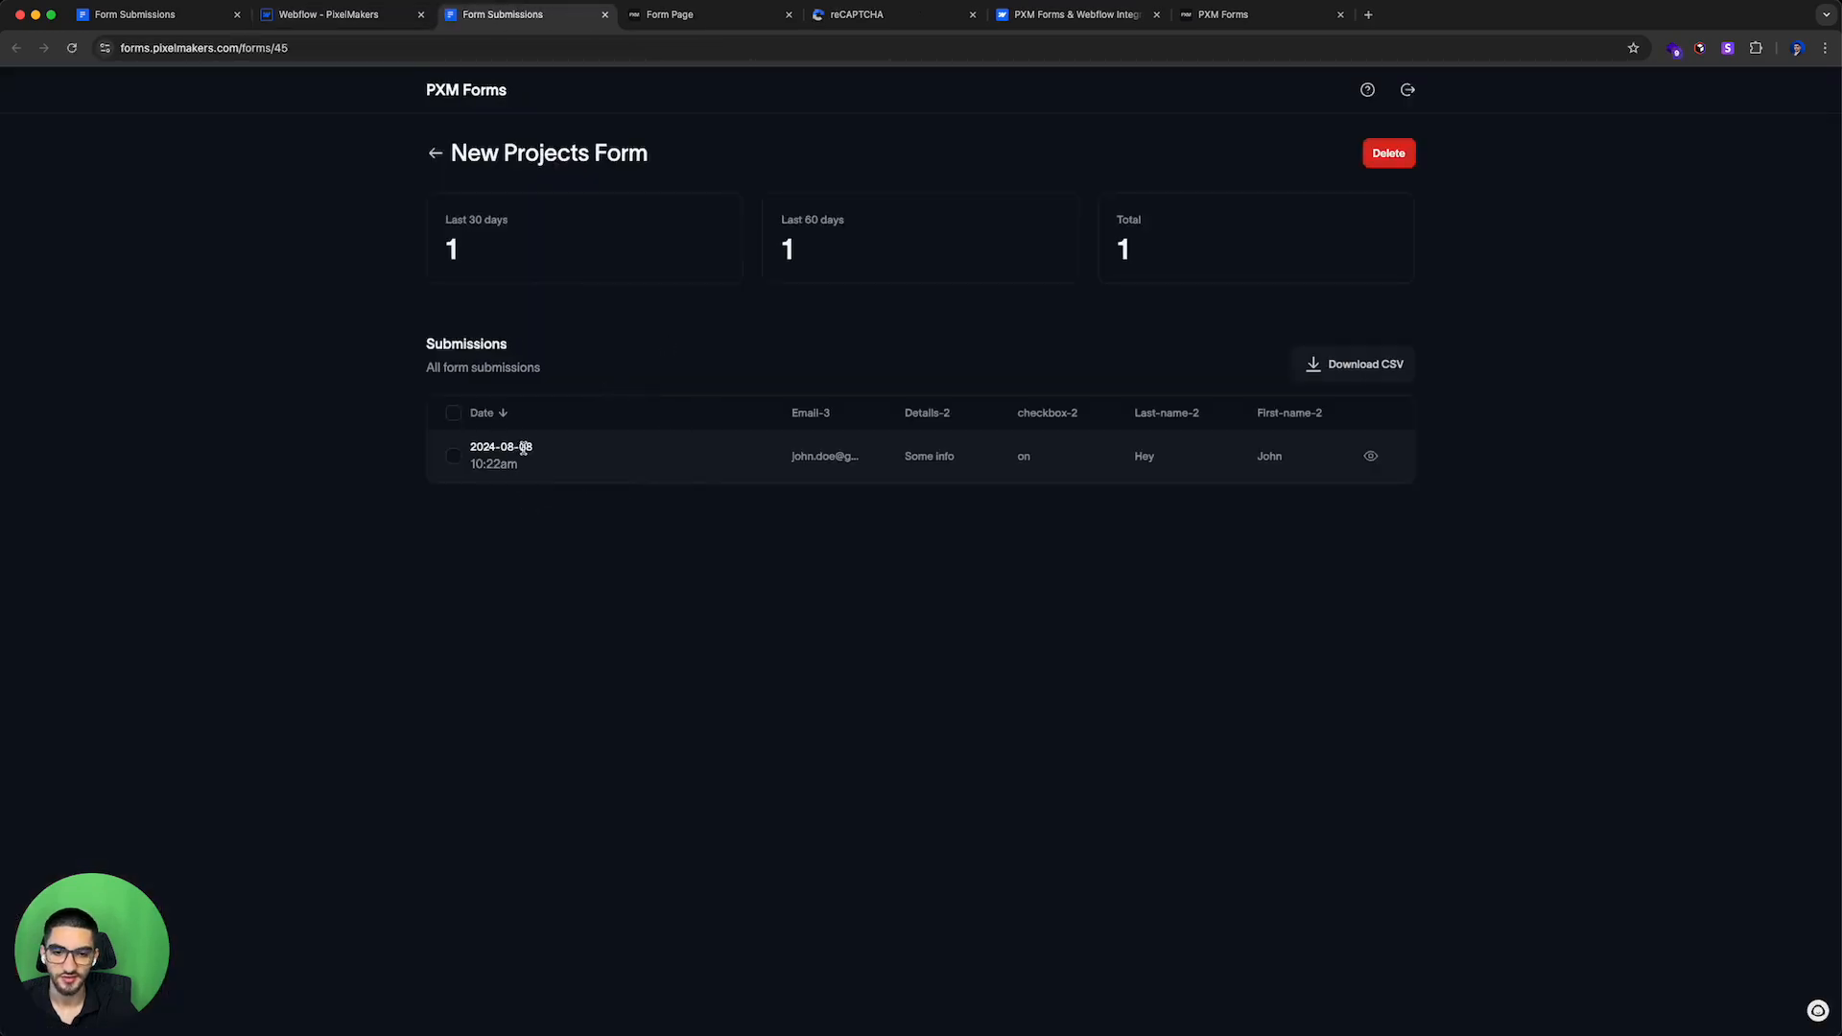
click(1370, 456)
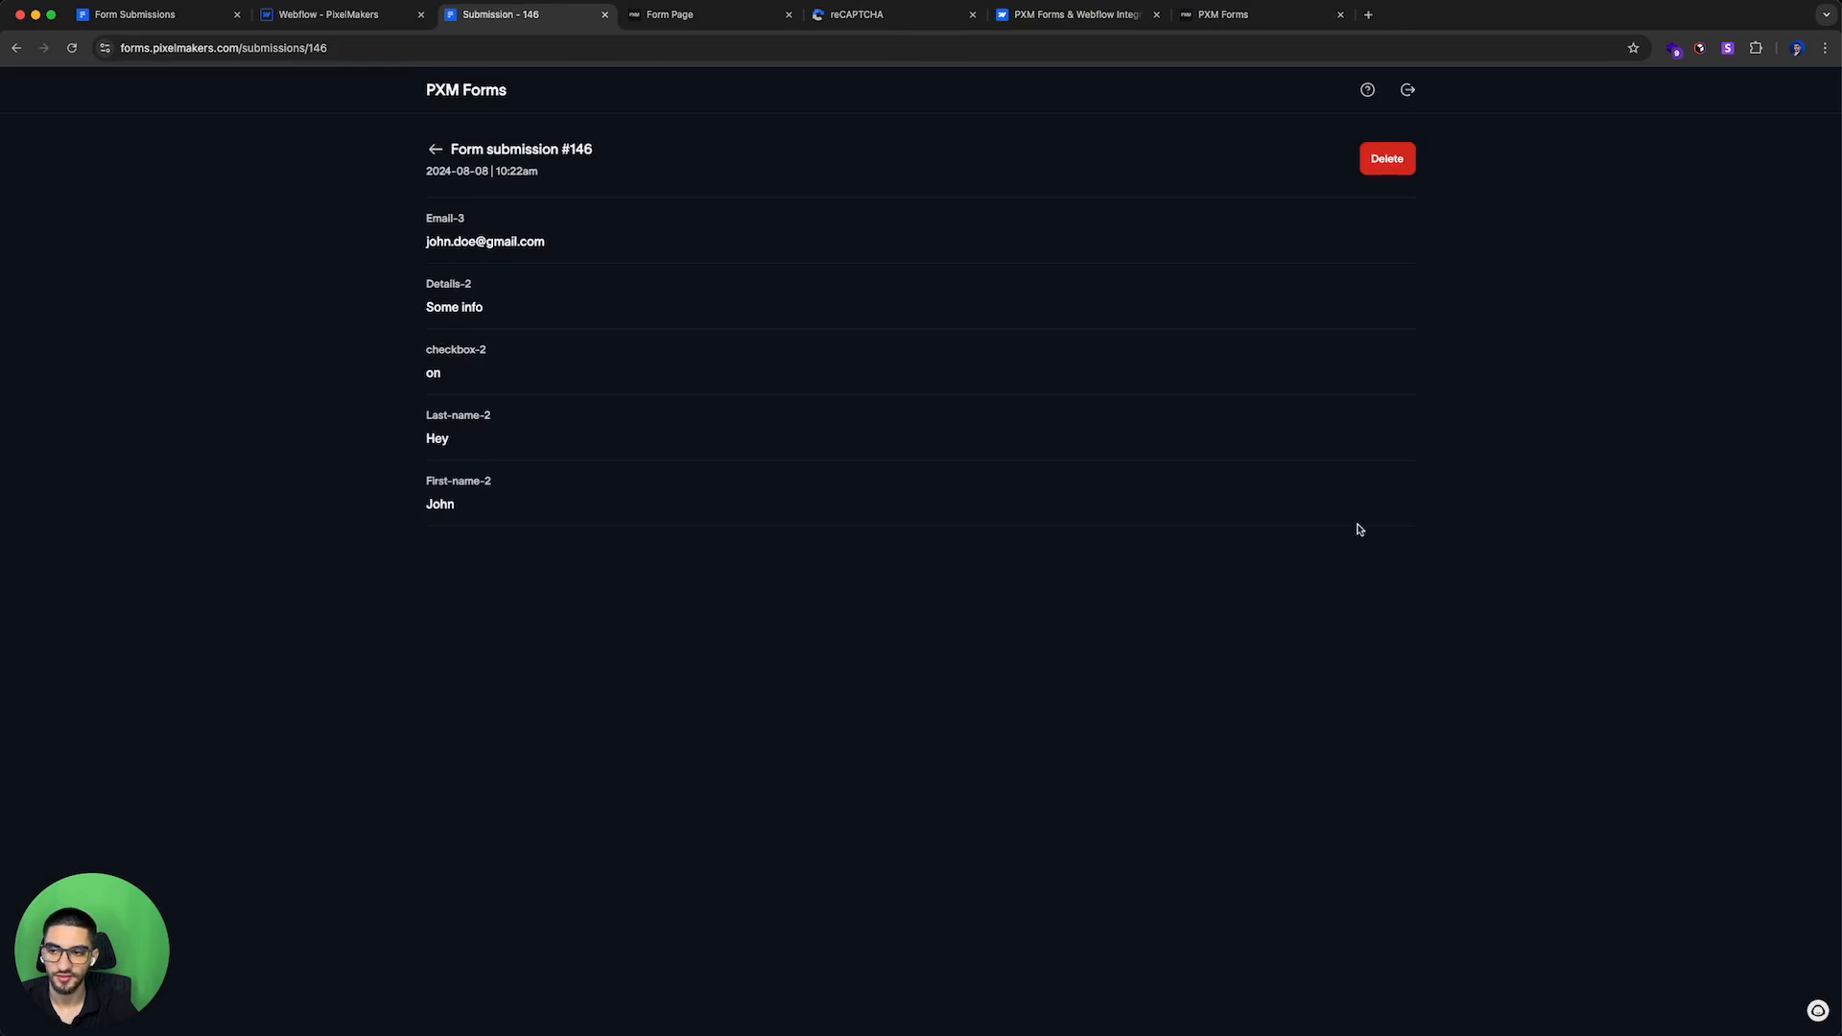
Step: Rename the first name field to First Name, removing its numeric suffix
key(ctrl+a)
click(719, 580)
click(359, 16)
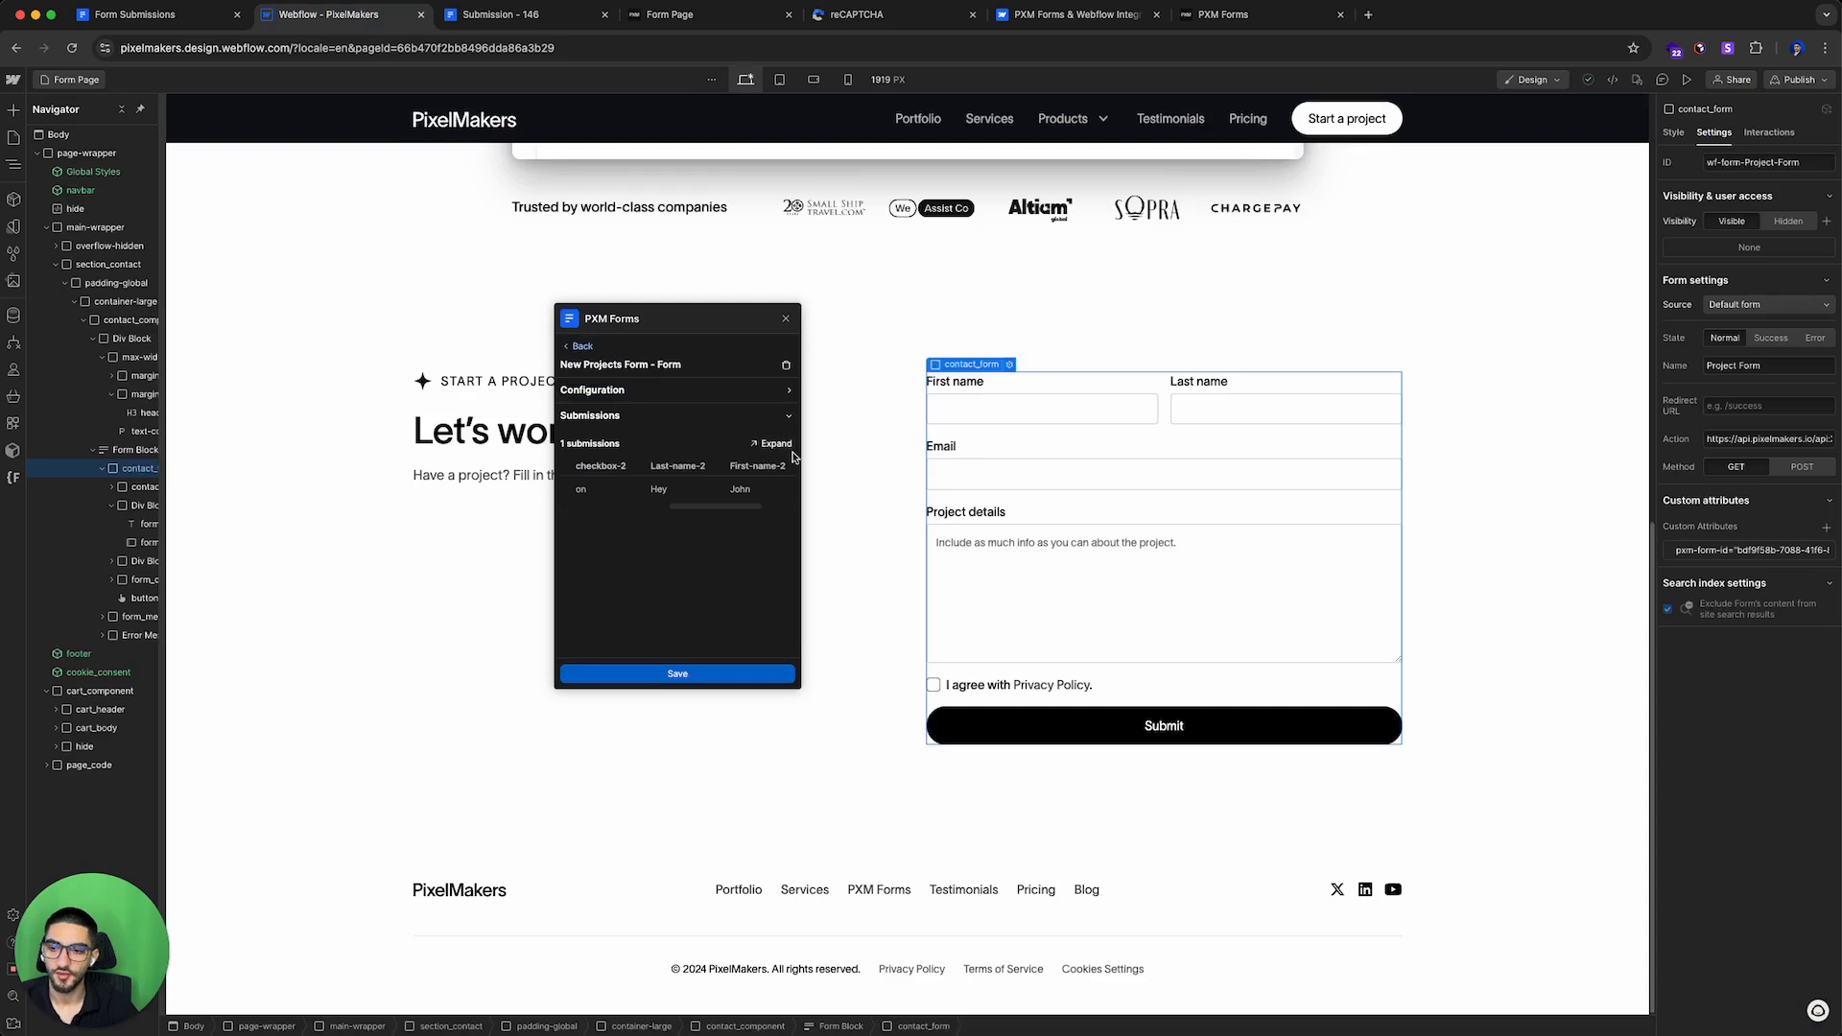
drag(681, 505, 636, 509)
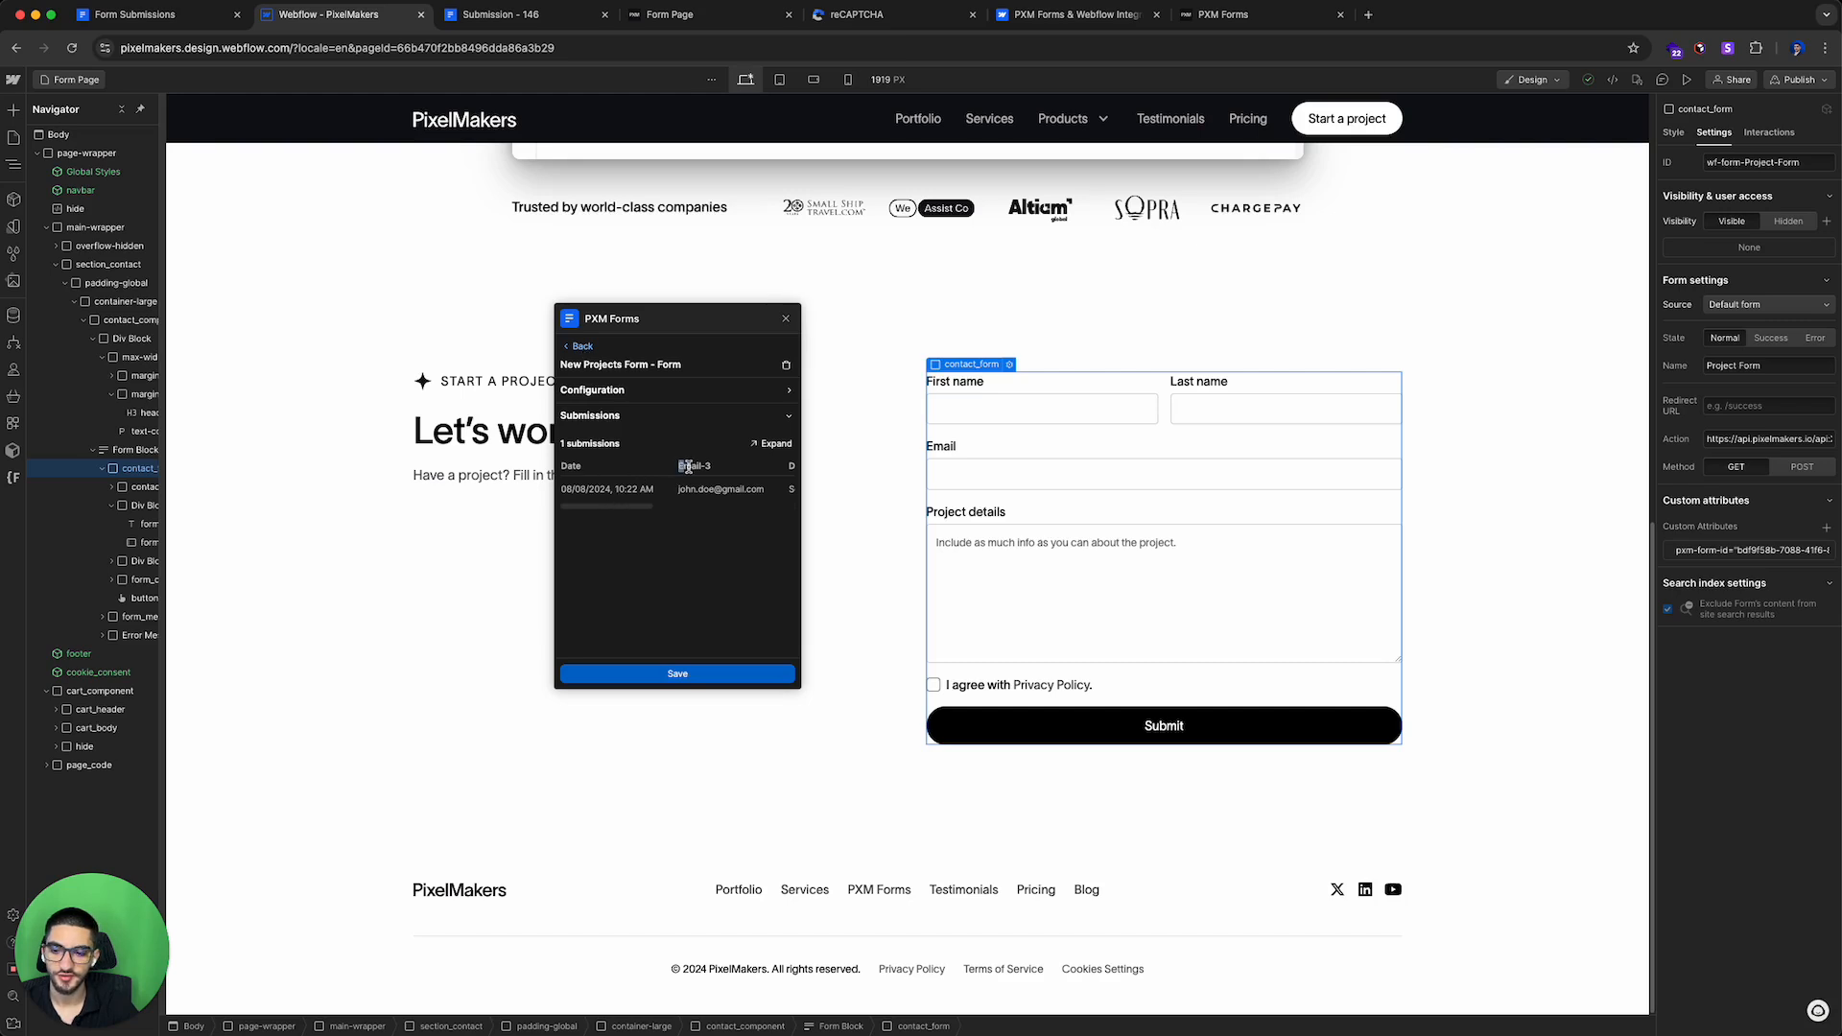
mouse_move(649, 507)
mouse_down()
mouse_move(684, 509)
mouse_move(742, 468)
mouse_move(681, 509)
mouse_up()
click(1091, 410)
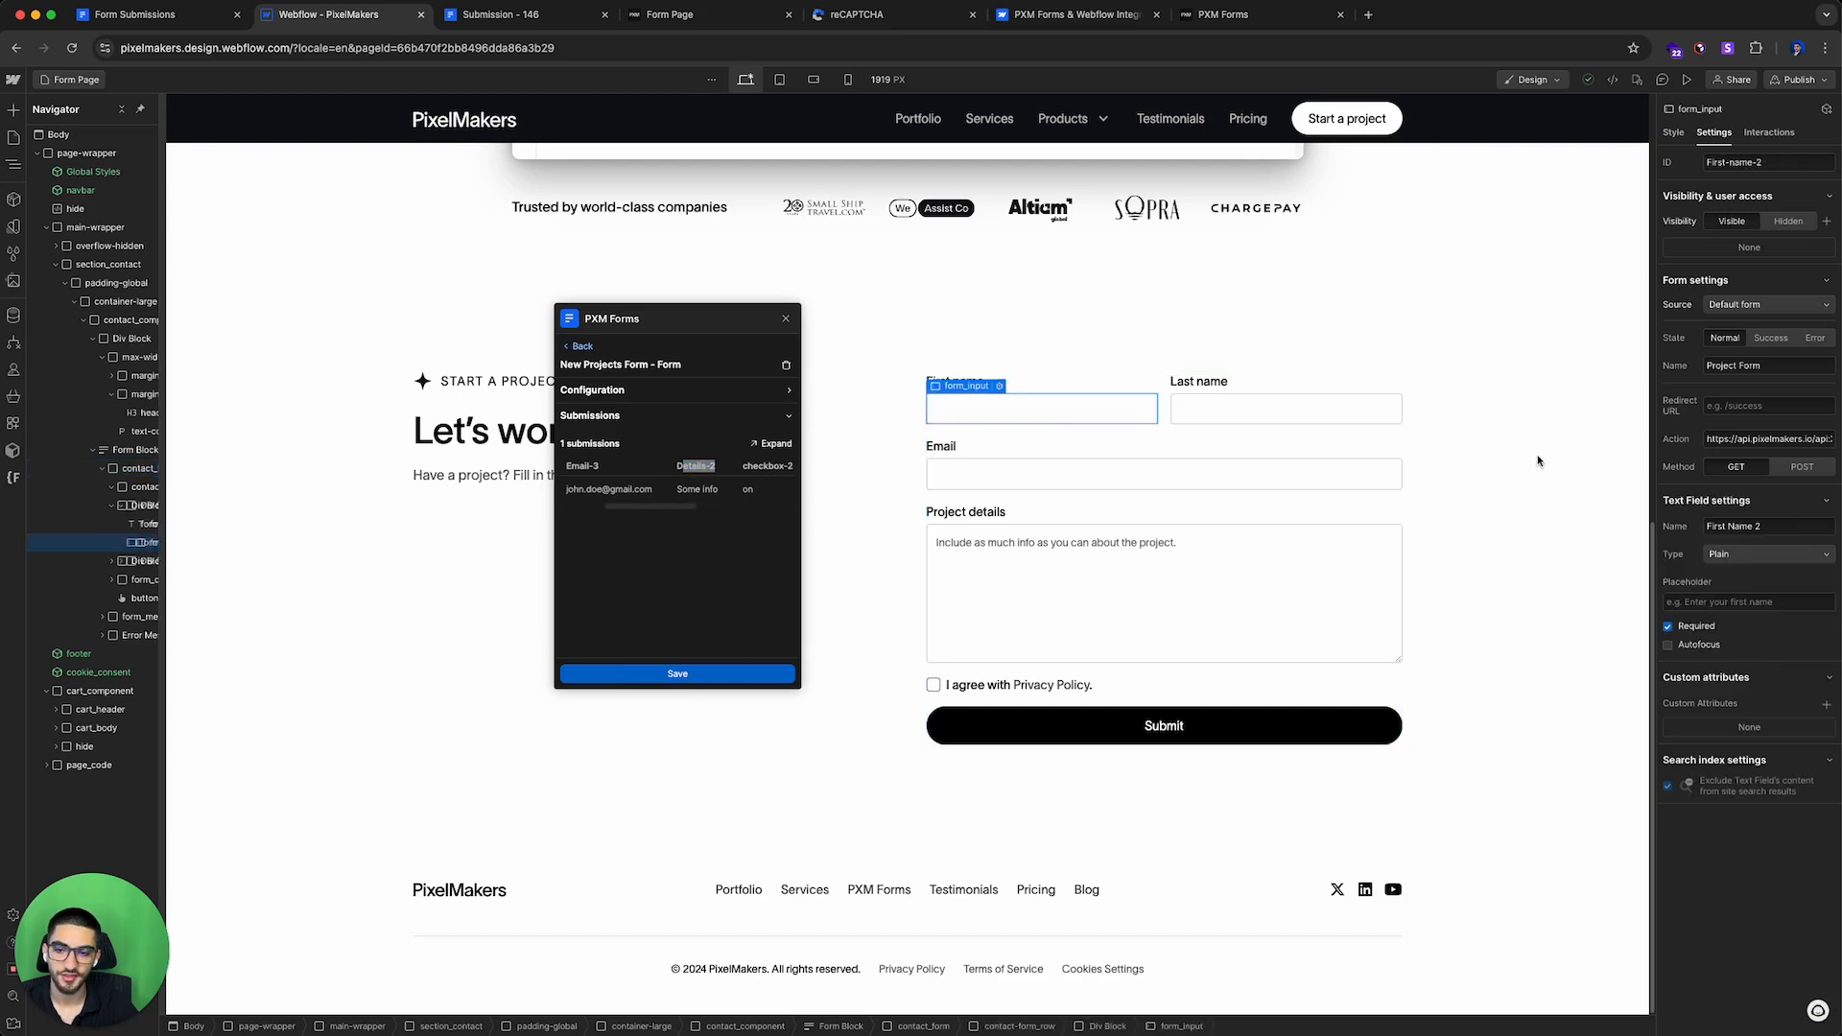
drag(1762, 526, 1661, 544)
click(1726, 529)
click(1760, 526)
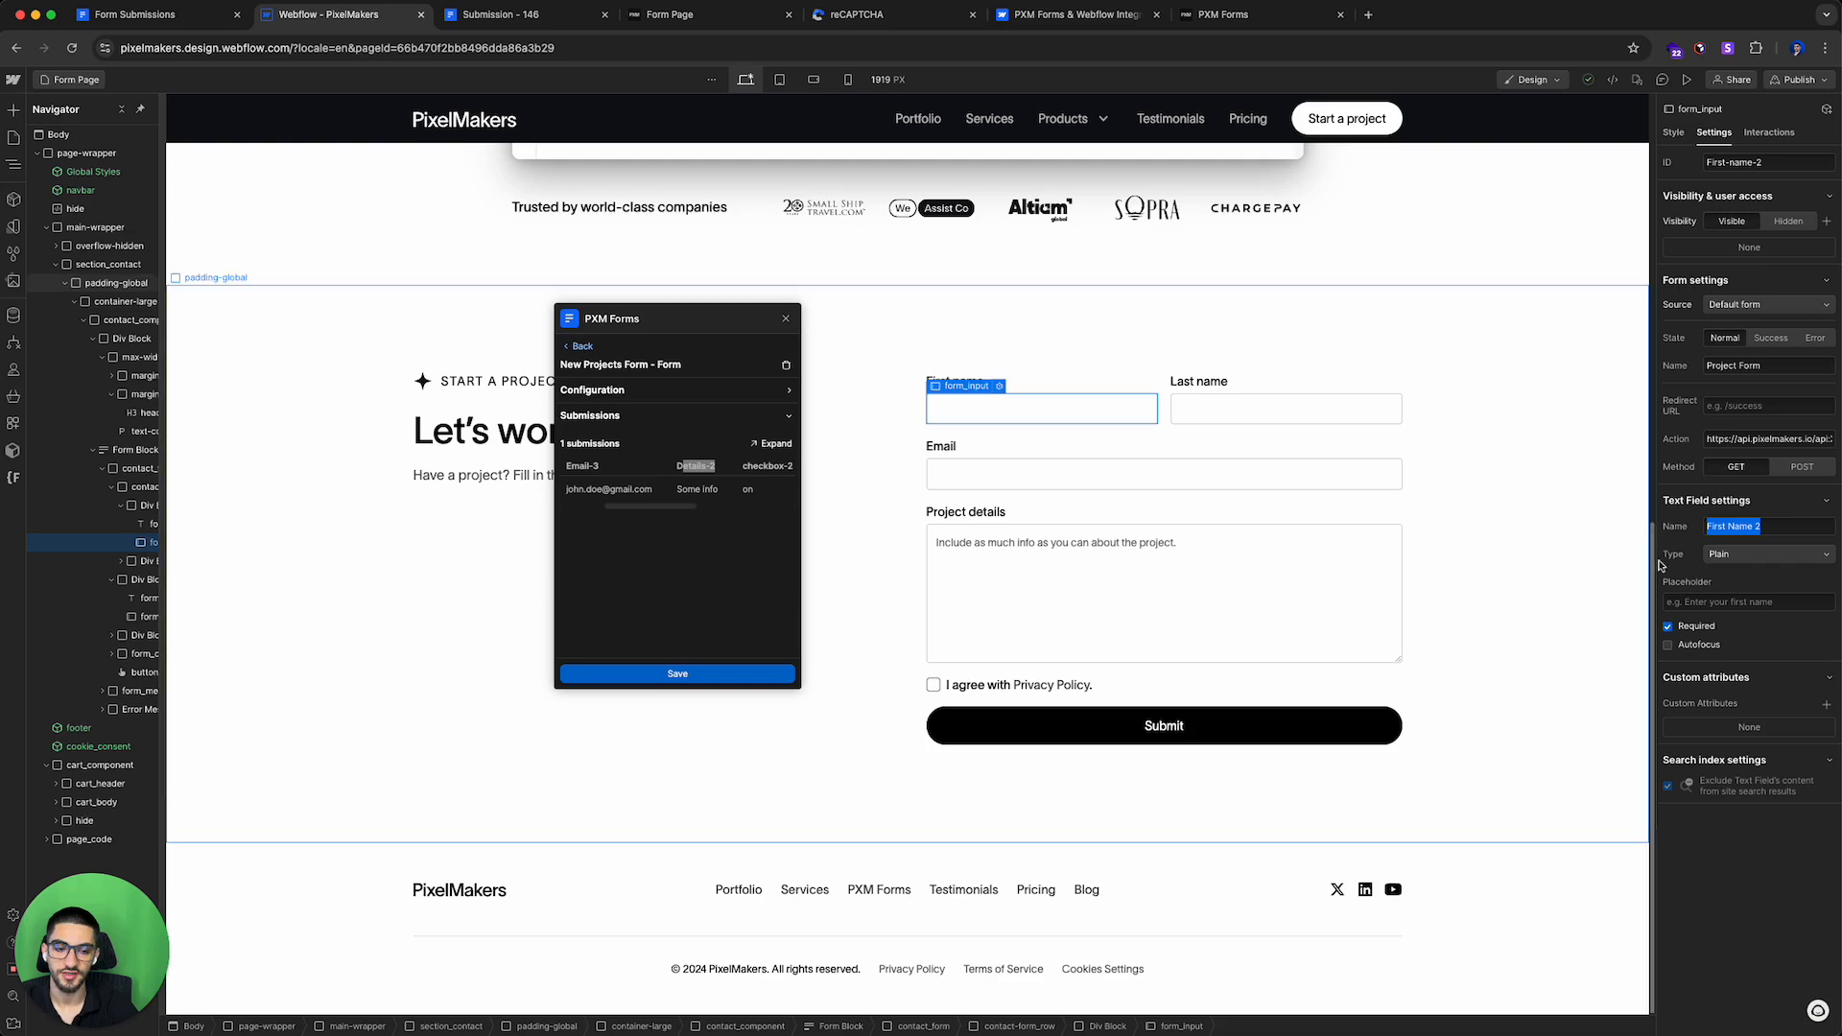
click(1796, 531)
key(BackSpace)
key(Return)
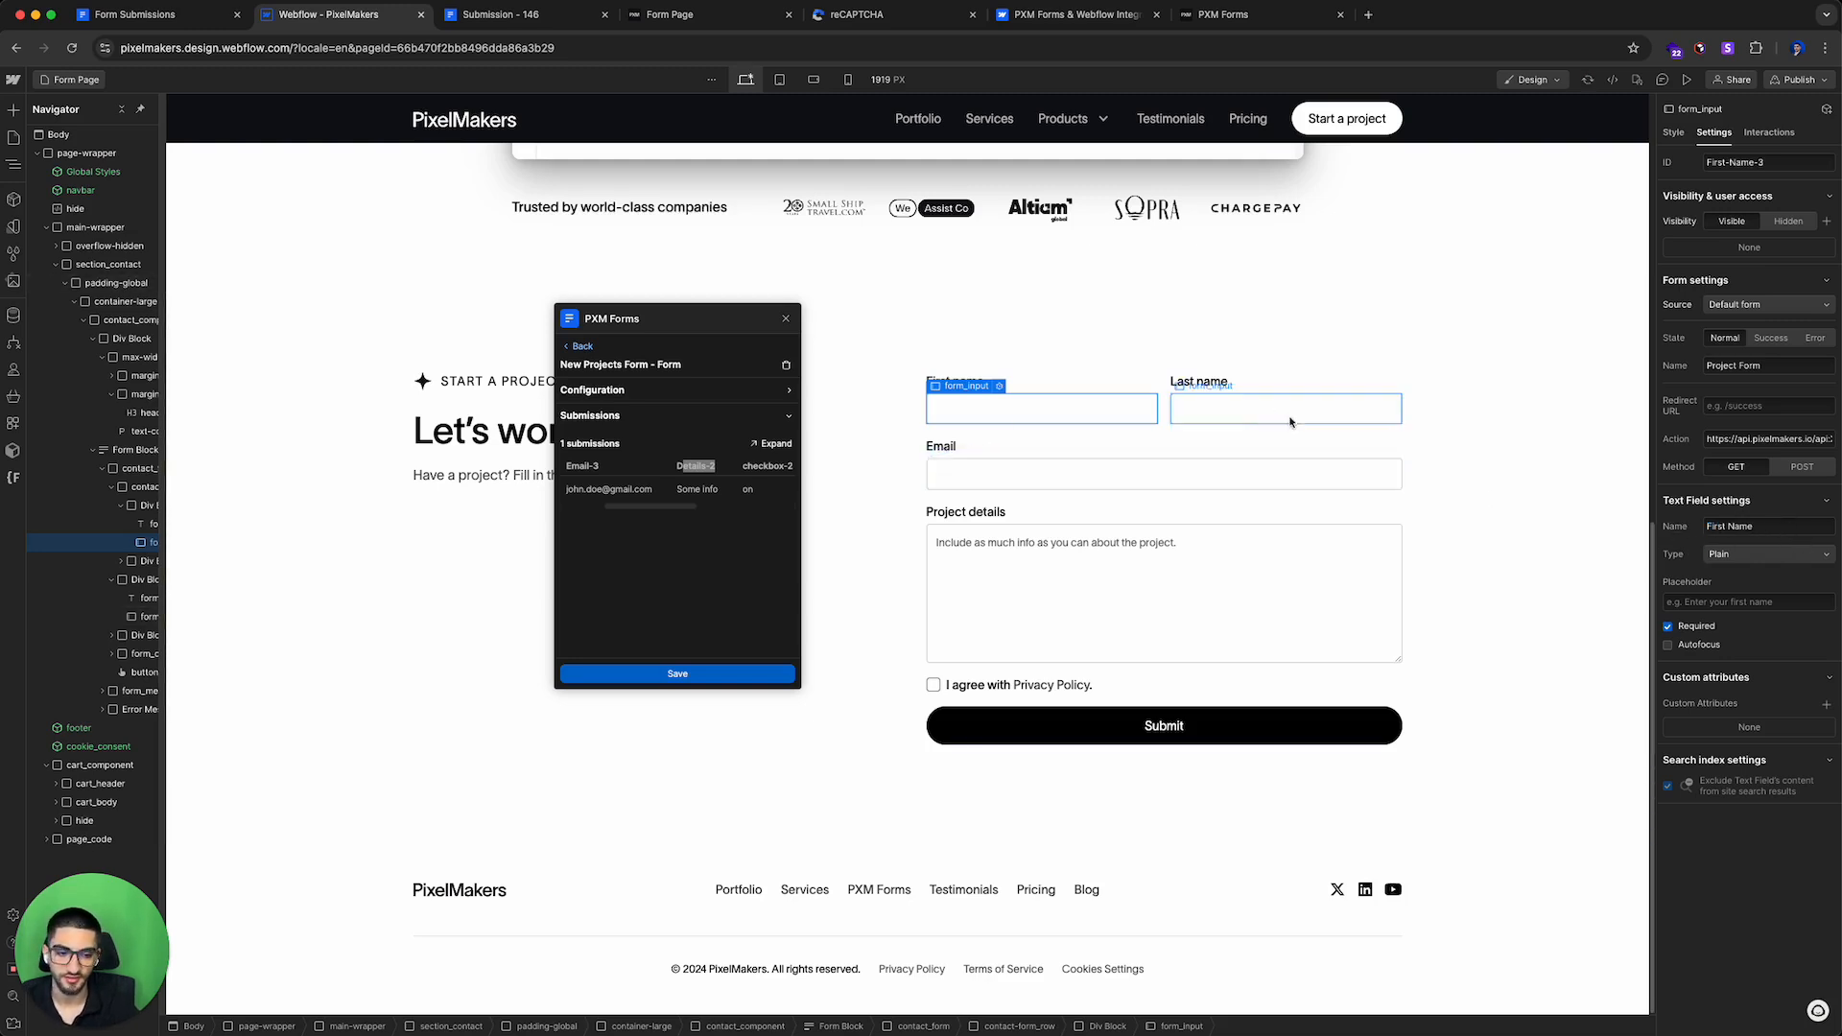
Step: Rename the last name and email fields to Last Name and Email
double_click(703, 466)
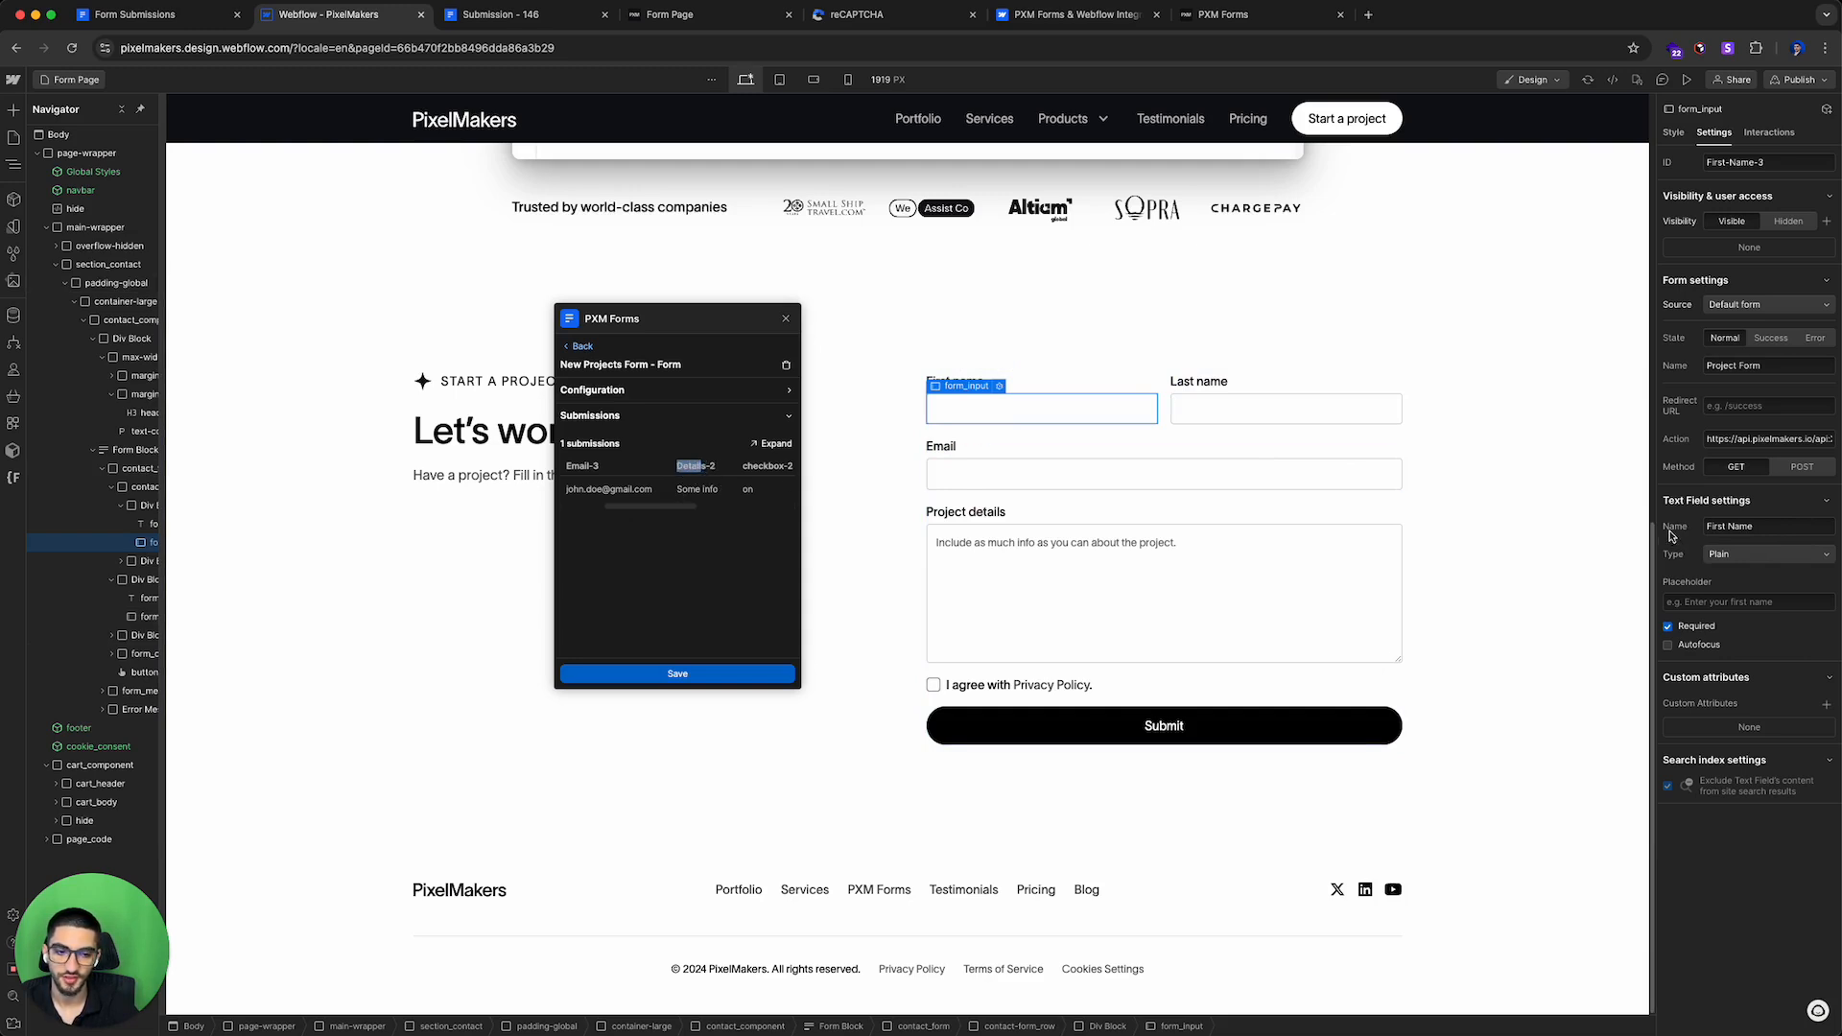
click(1262, 411)
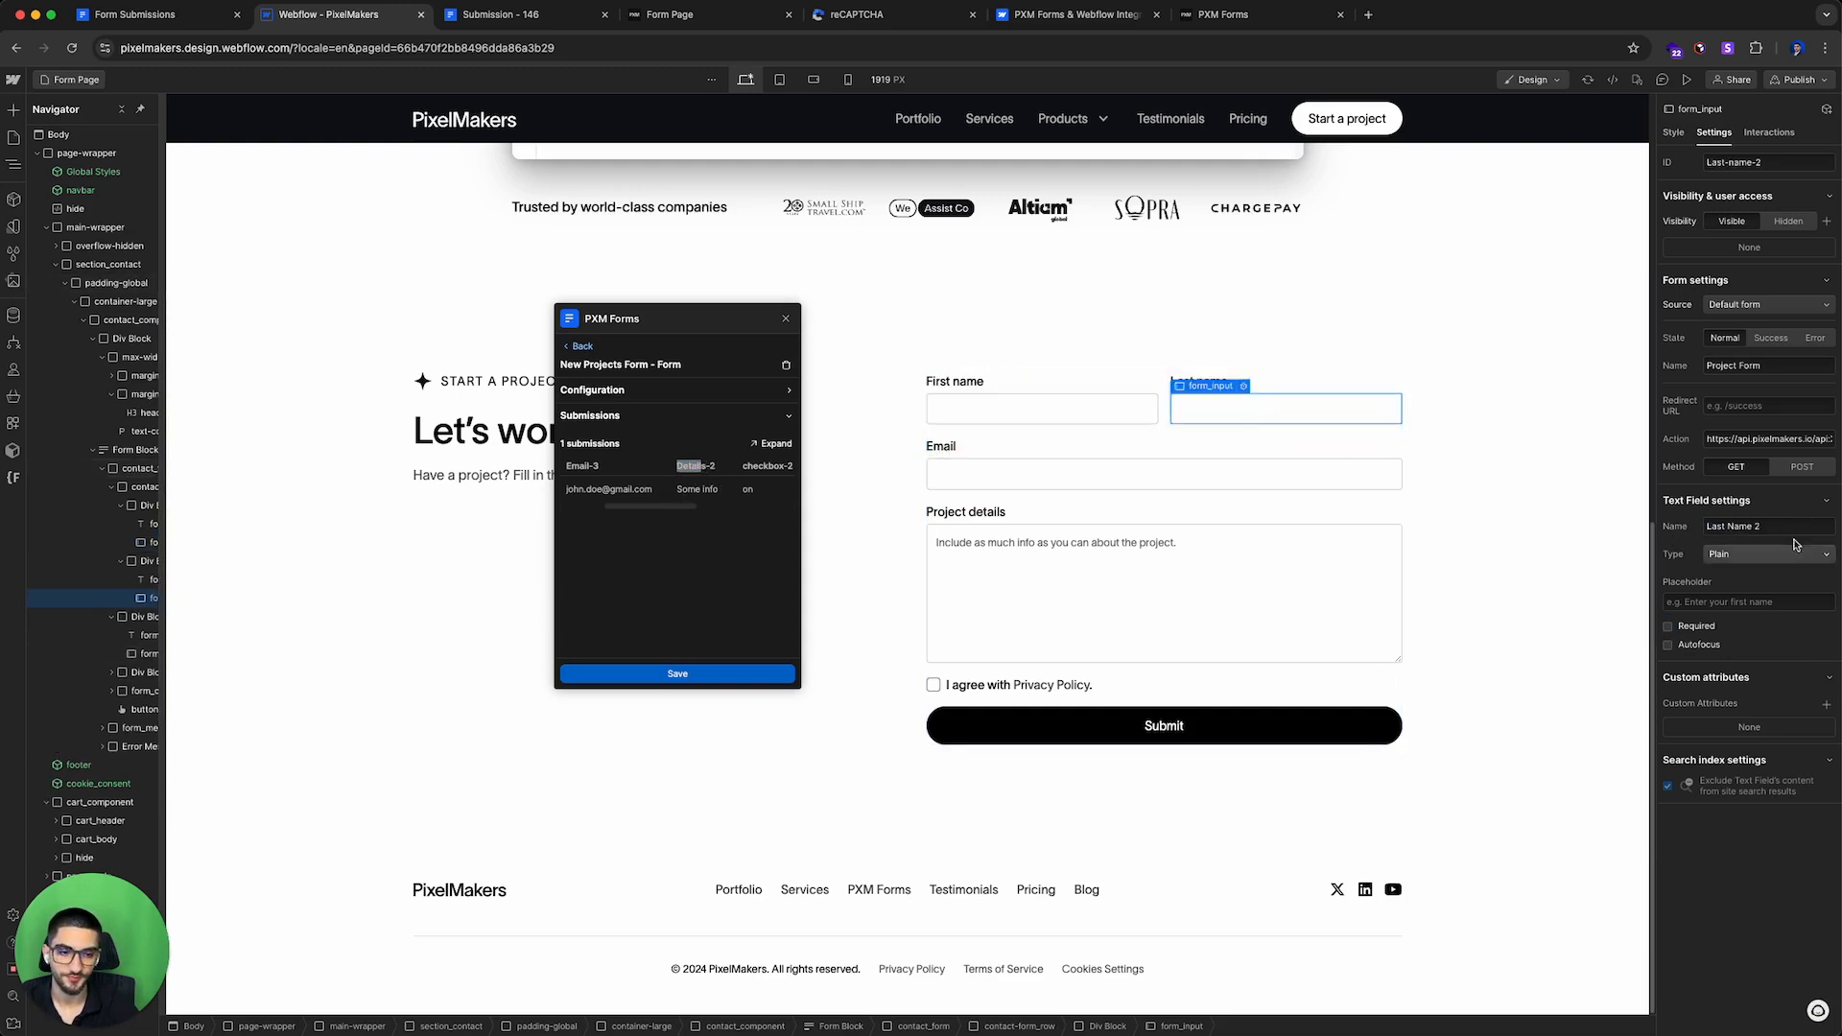
key(BackSpace)
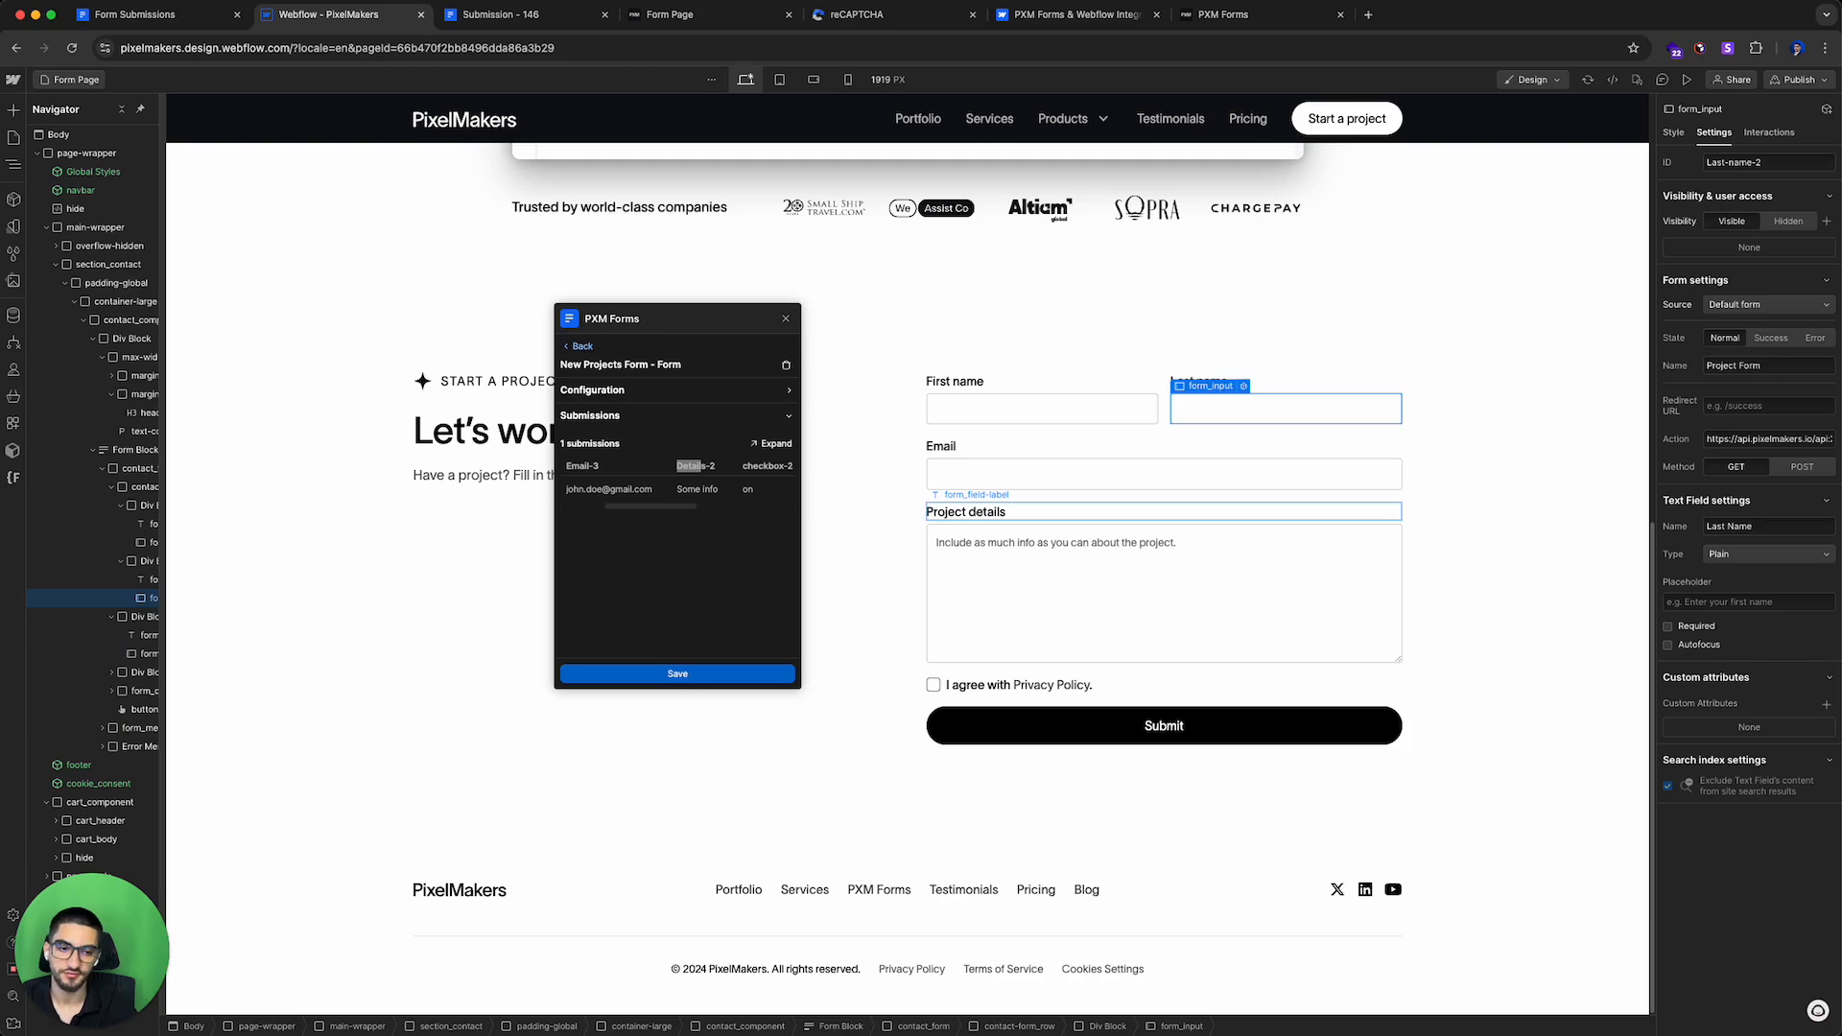
click(1272, 474)
key(BackSpace)
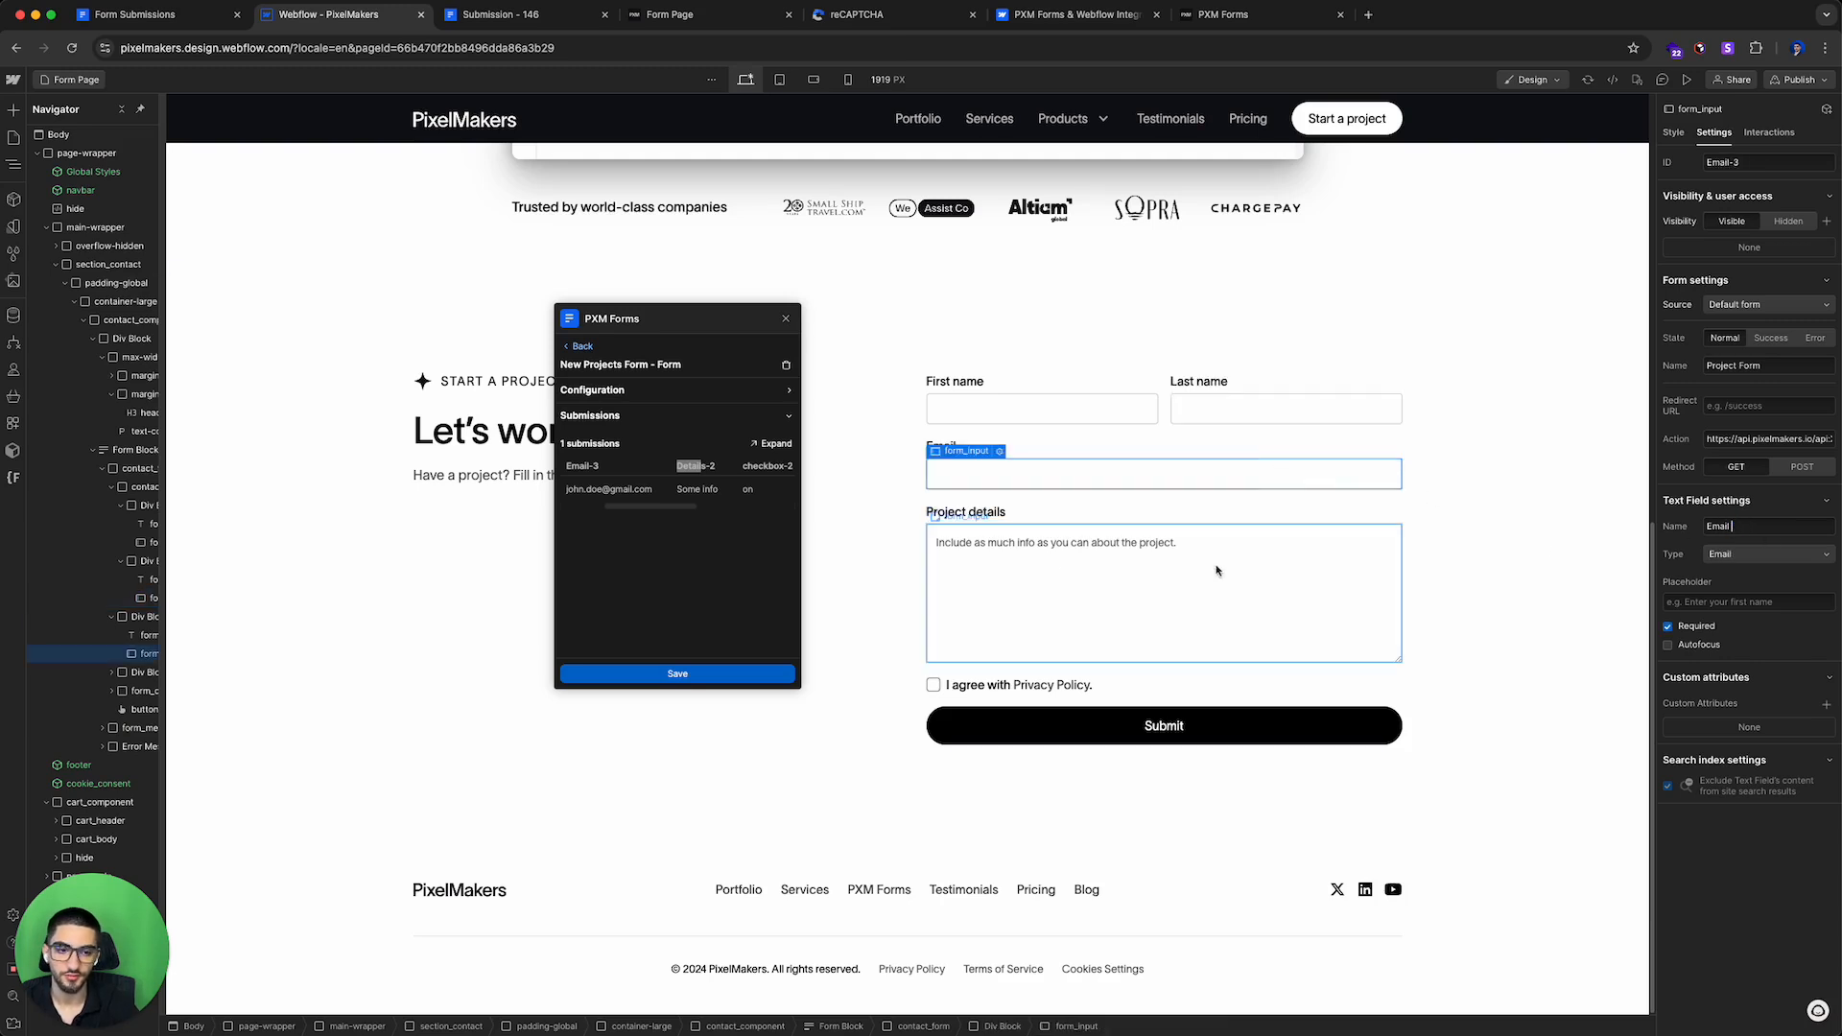
click(1278, 554)
key(BackSpace)
click(1441, 564)
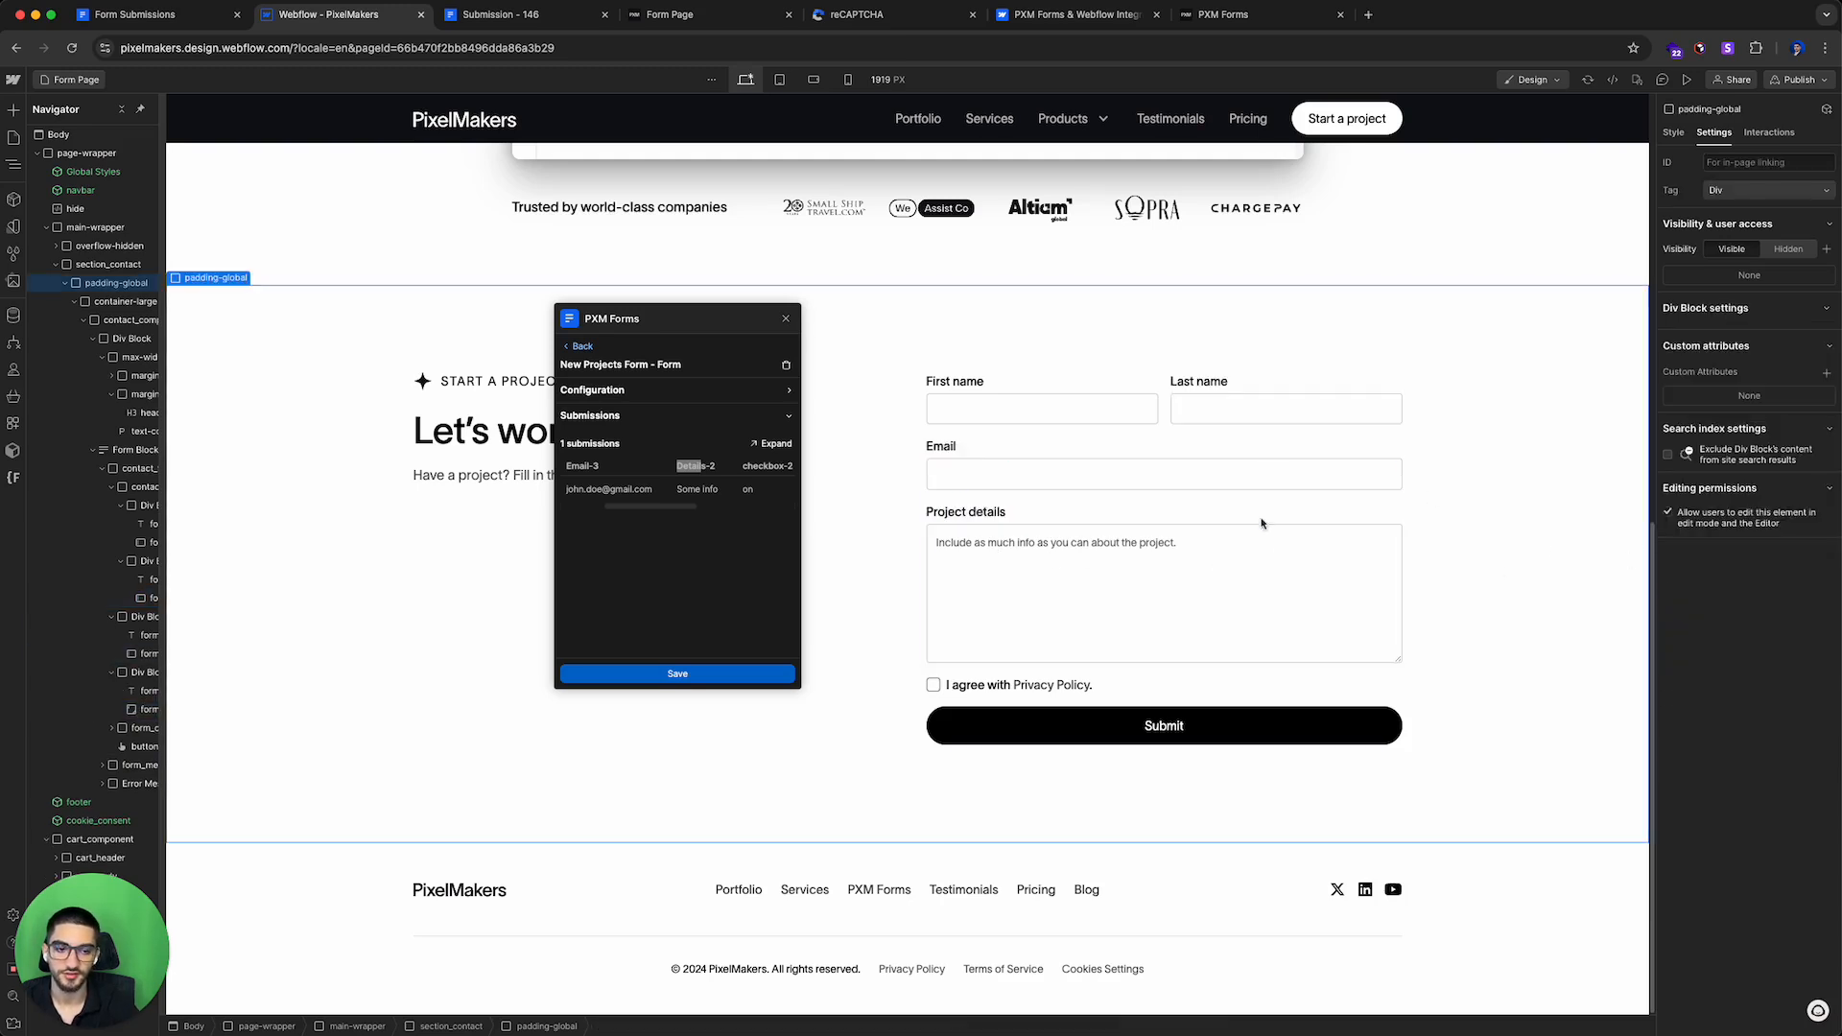
Step: Compare the project details, email and first name field names with the submission columns
click(1132, 607)
scroll(677, 499, right, 5)
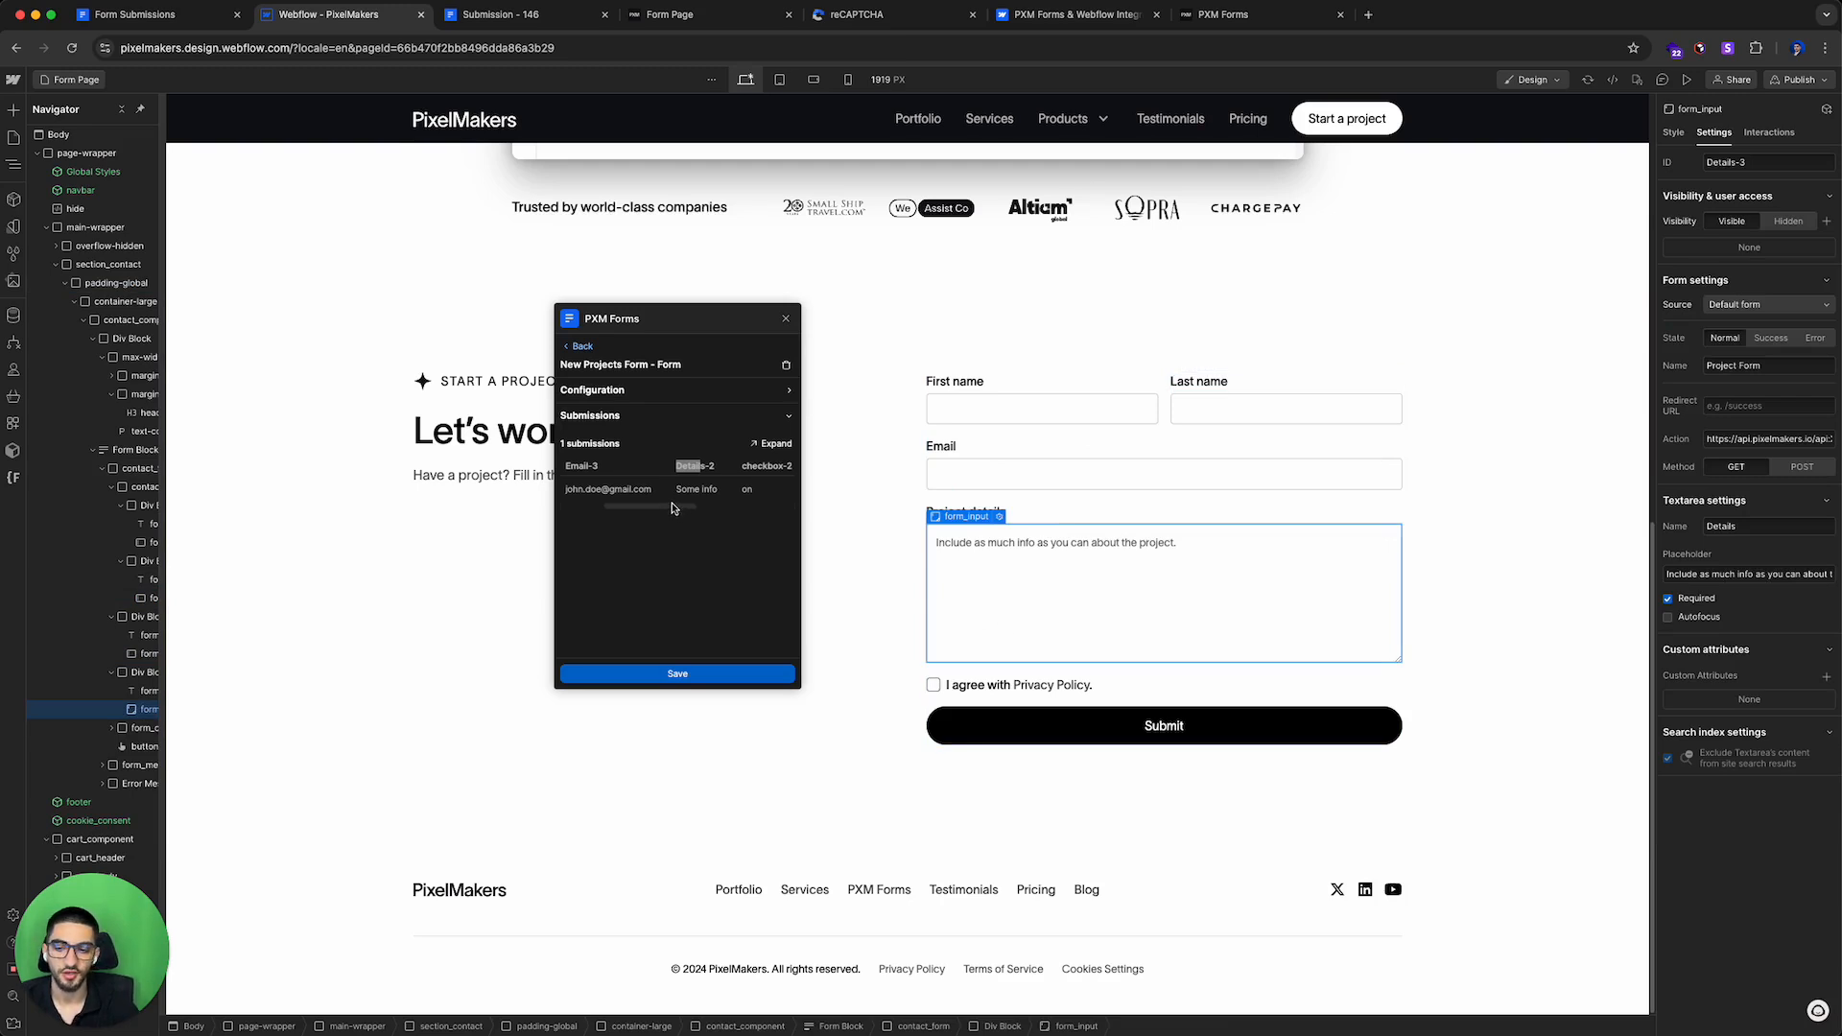
click(1113, 475)
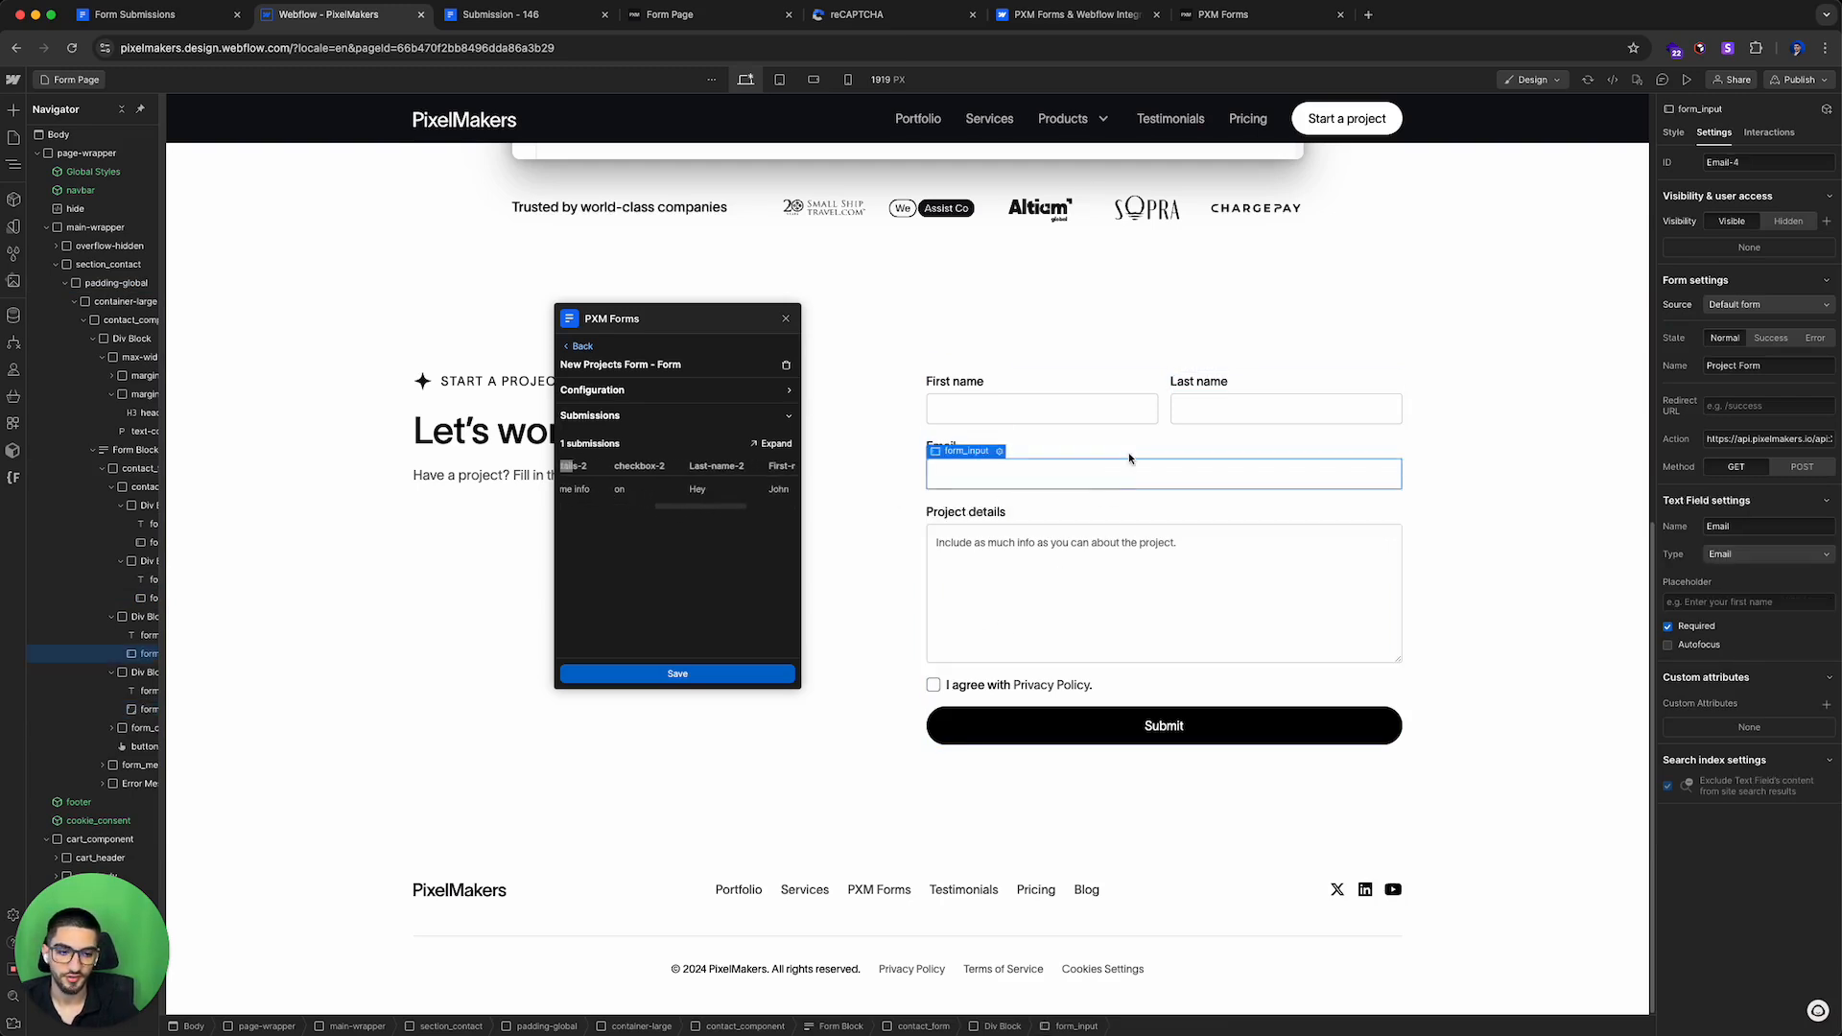
click(1061, 410)
Step: Publish the site to the selected domains and open the staging site
click(1820, 85)
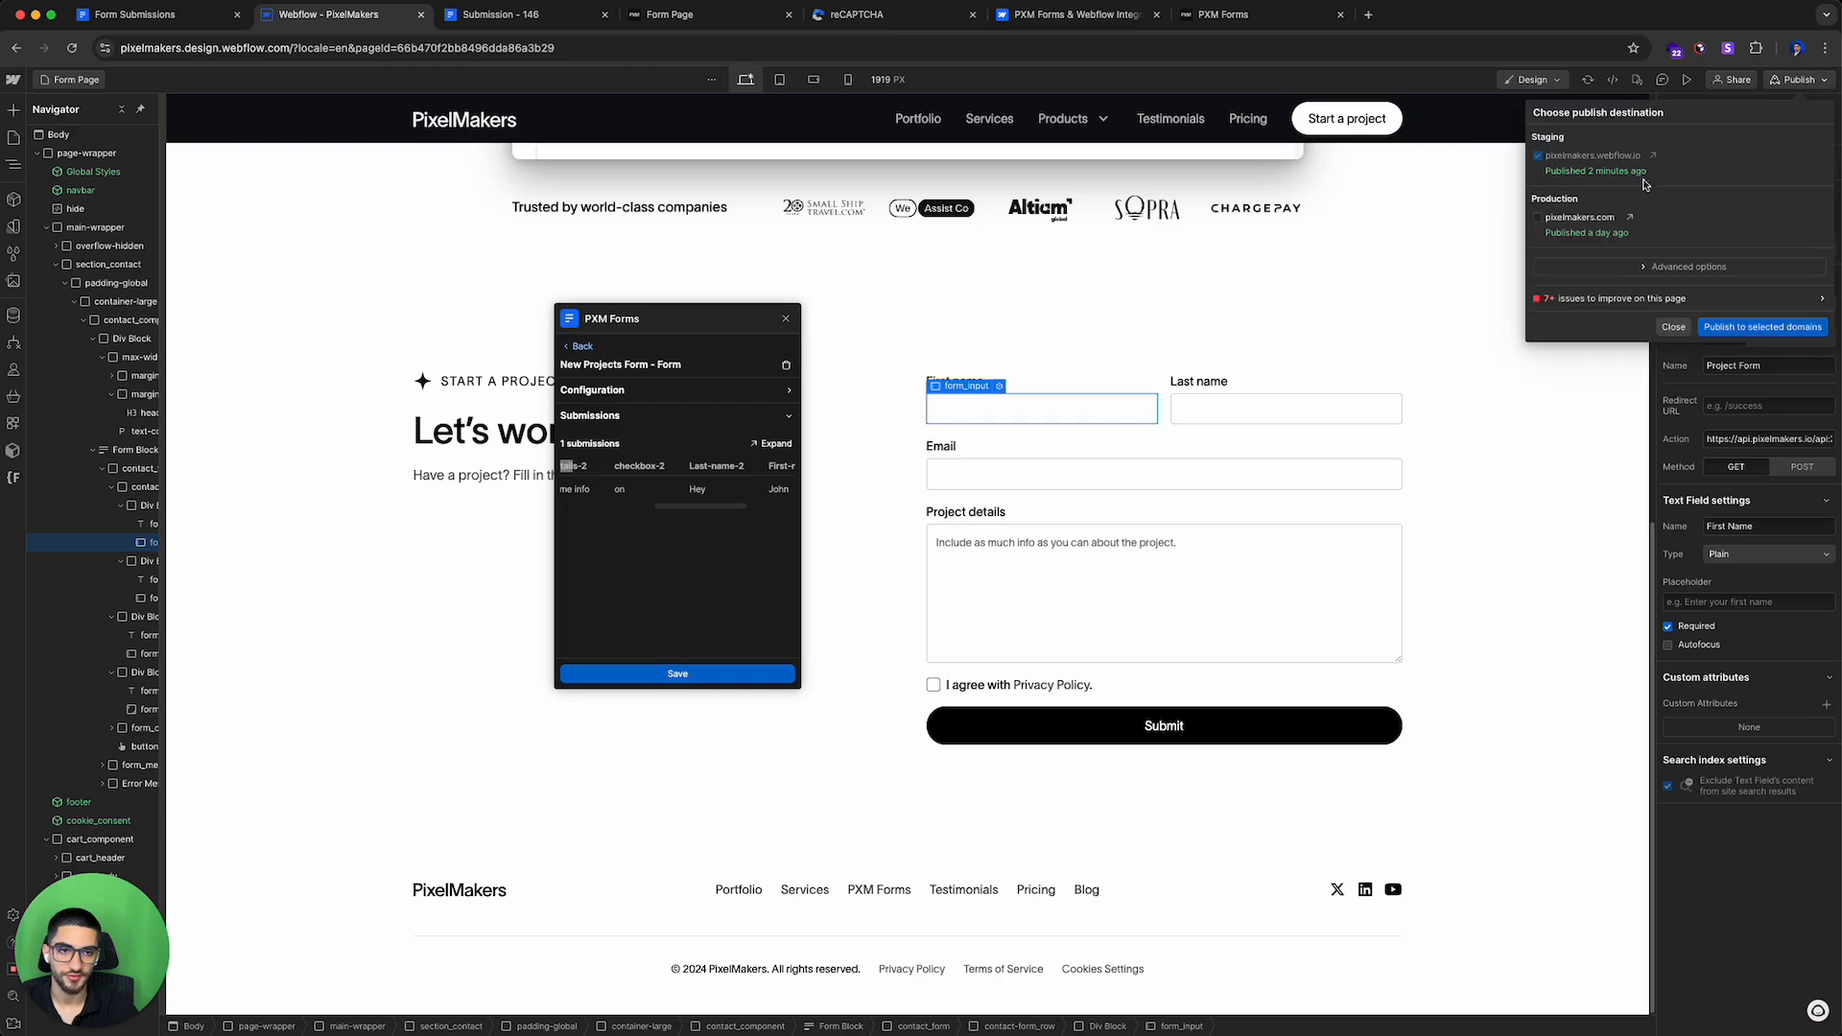
click(1702, 328)
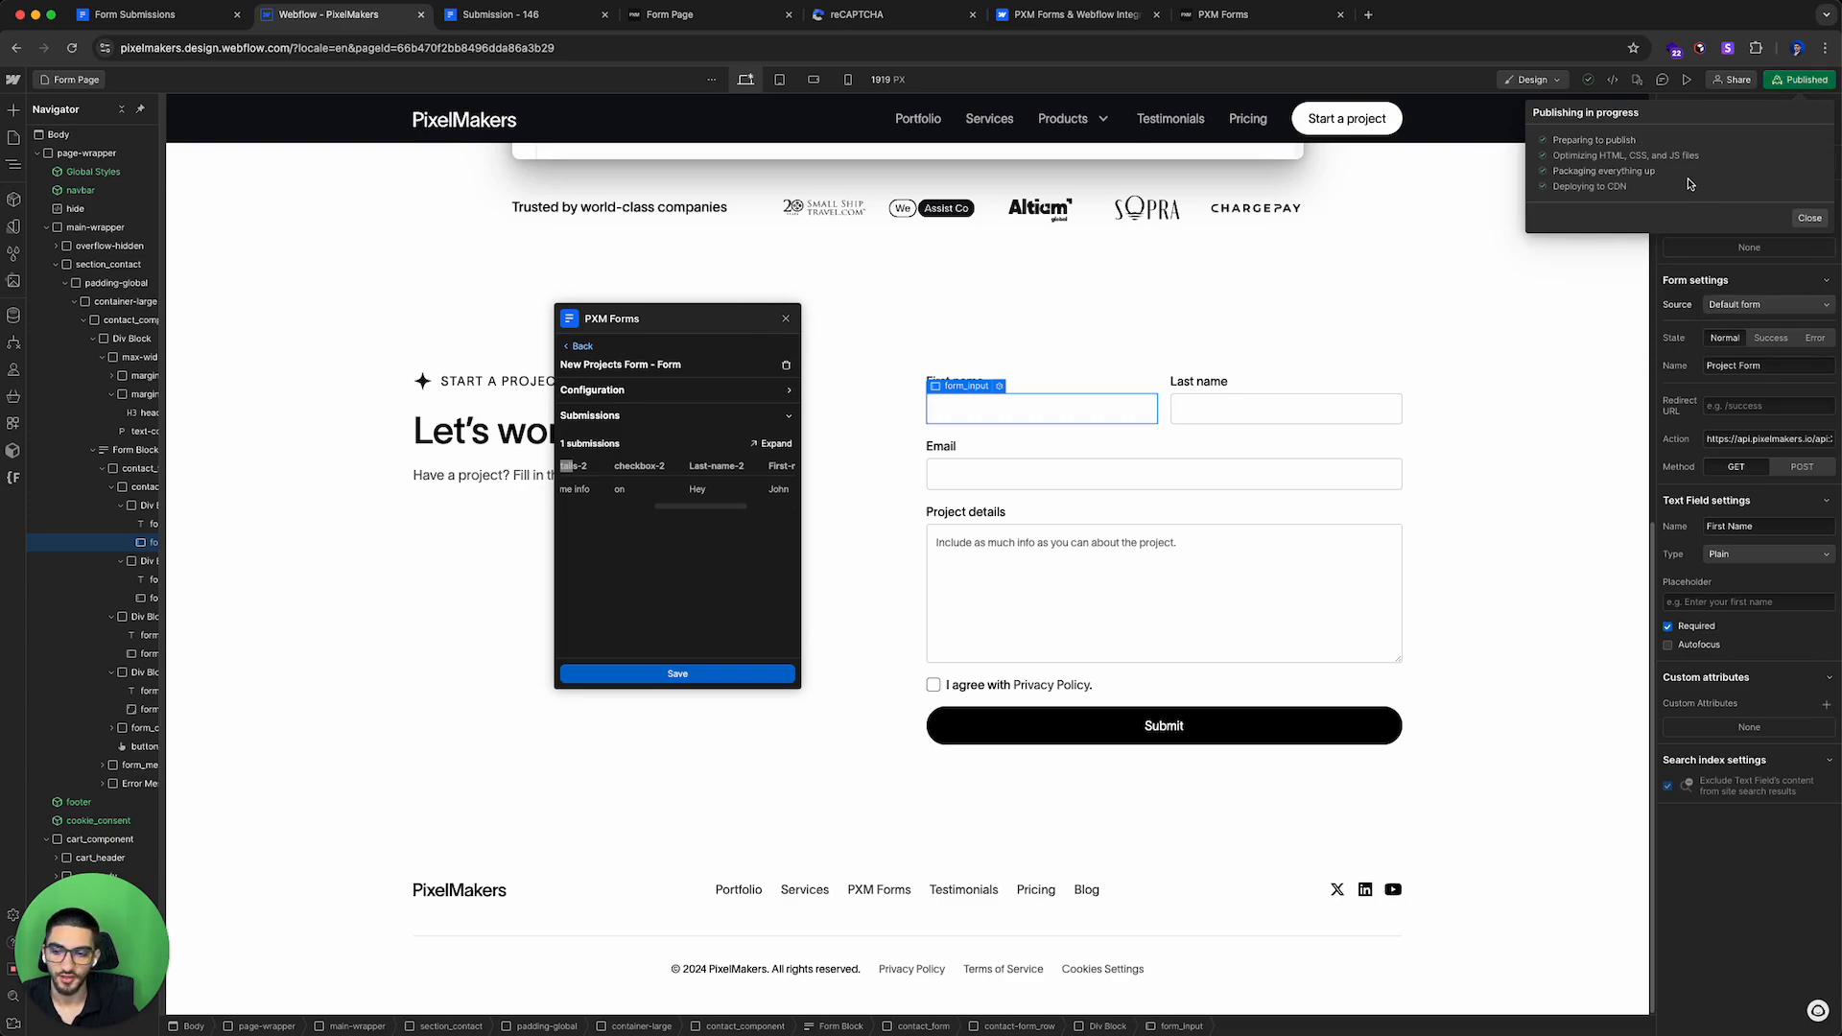
click(1652, 155)
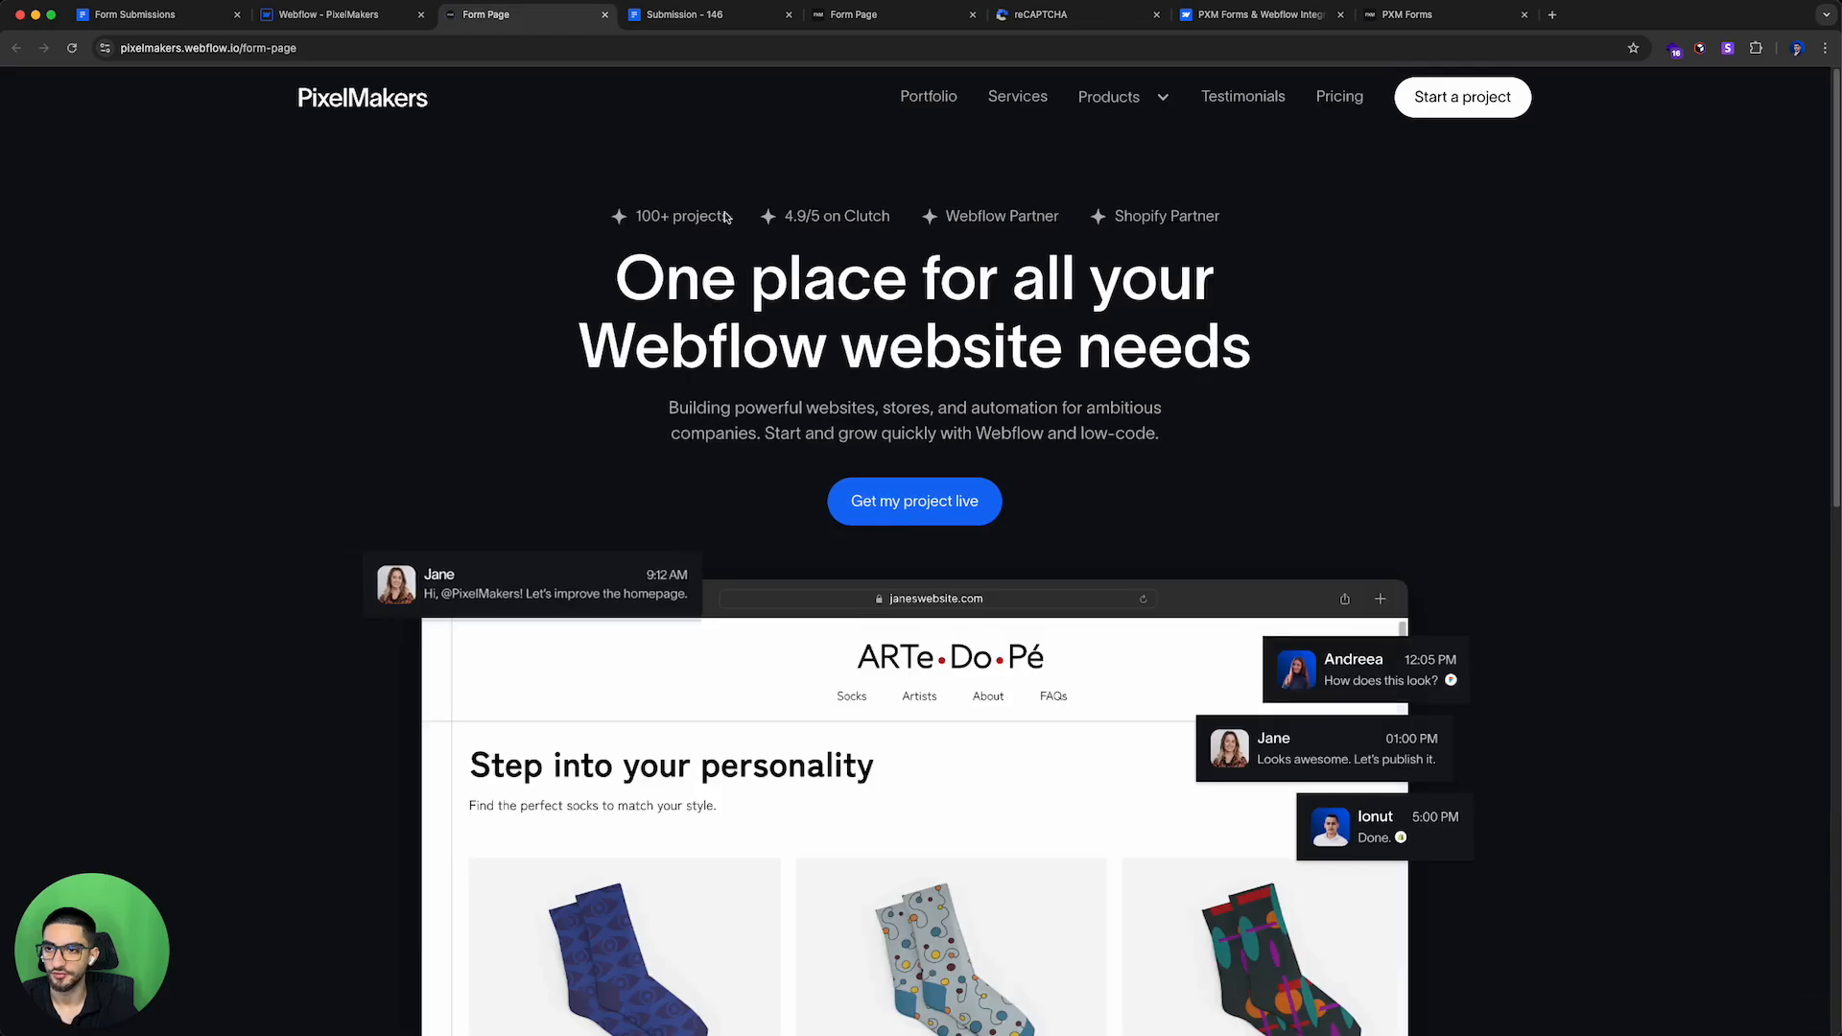
Step: Fill out the staging form with a test first name, last name, email and project details, accept the privacy policy and submit it
scroll(766, 527, down, 7)
scroll(765, 527, down, 5)
click(1065, 296)
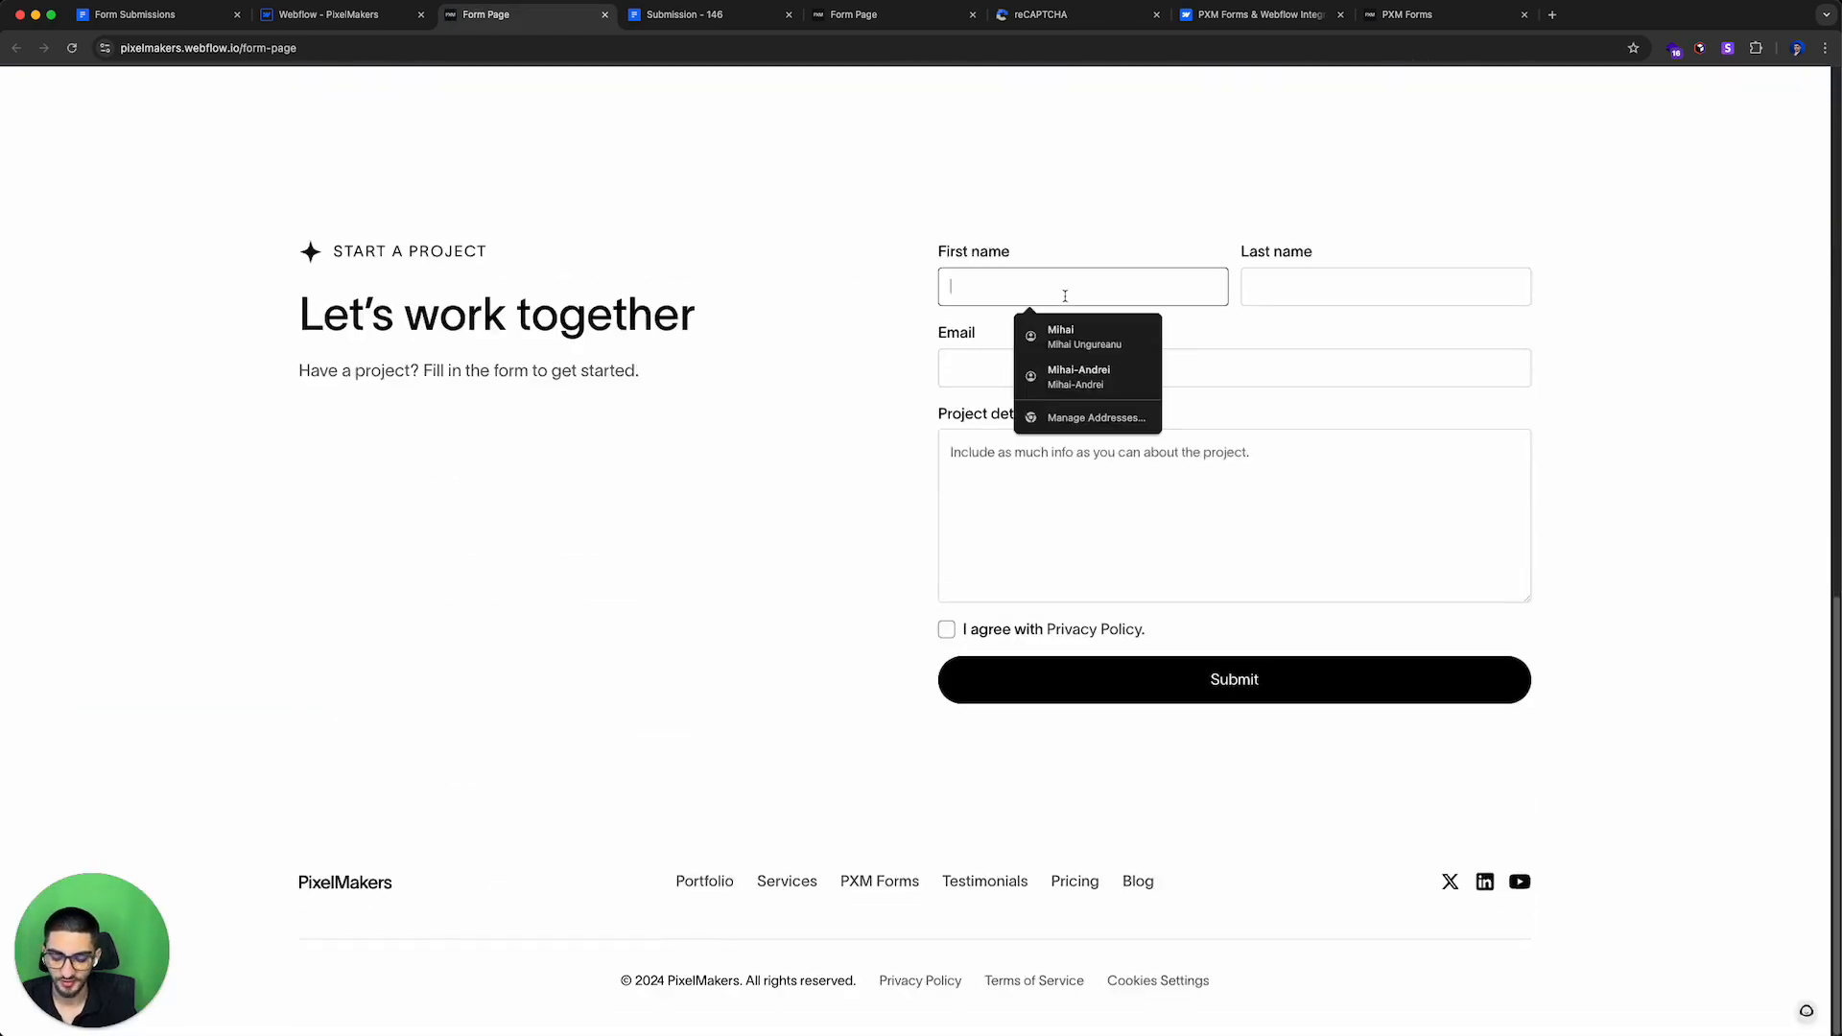
text(Hey)
key(Tab)
text(John 2)
key(Tab)
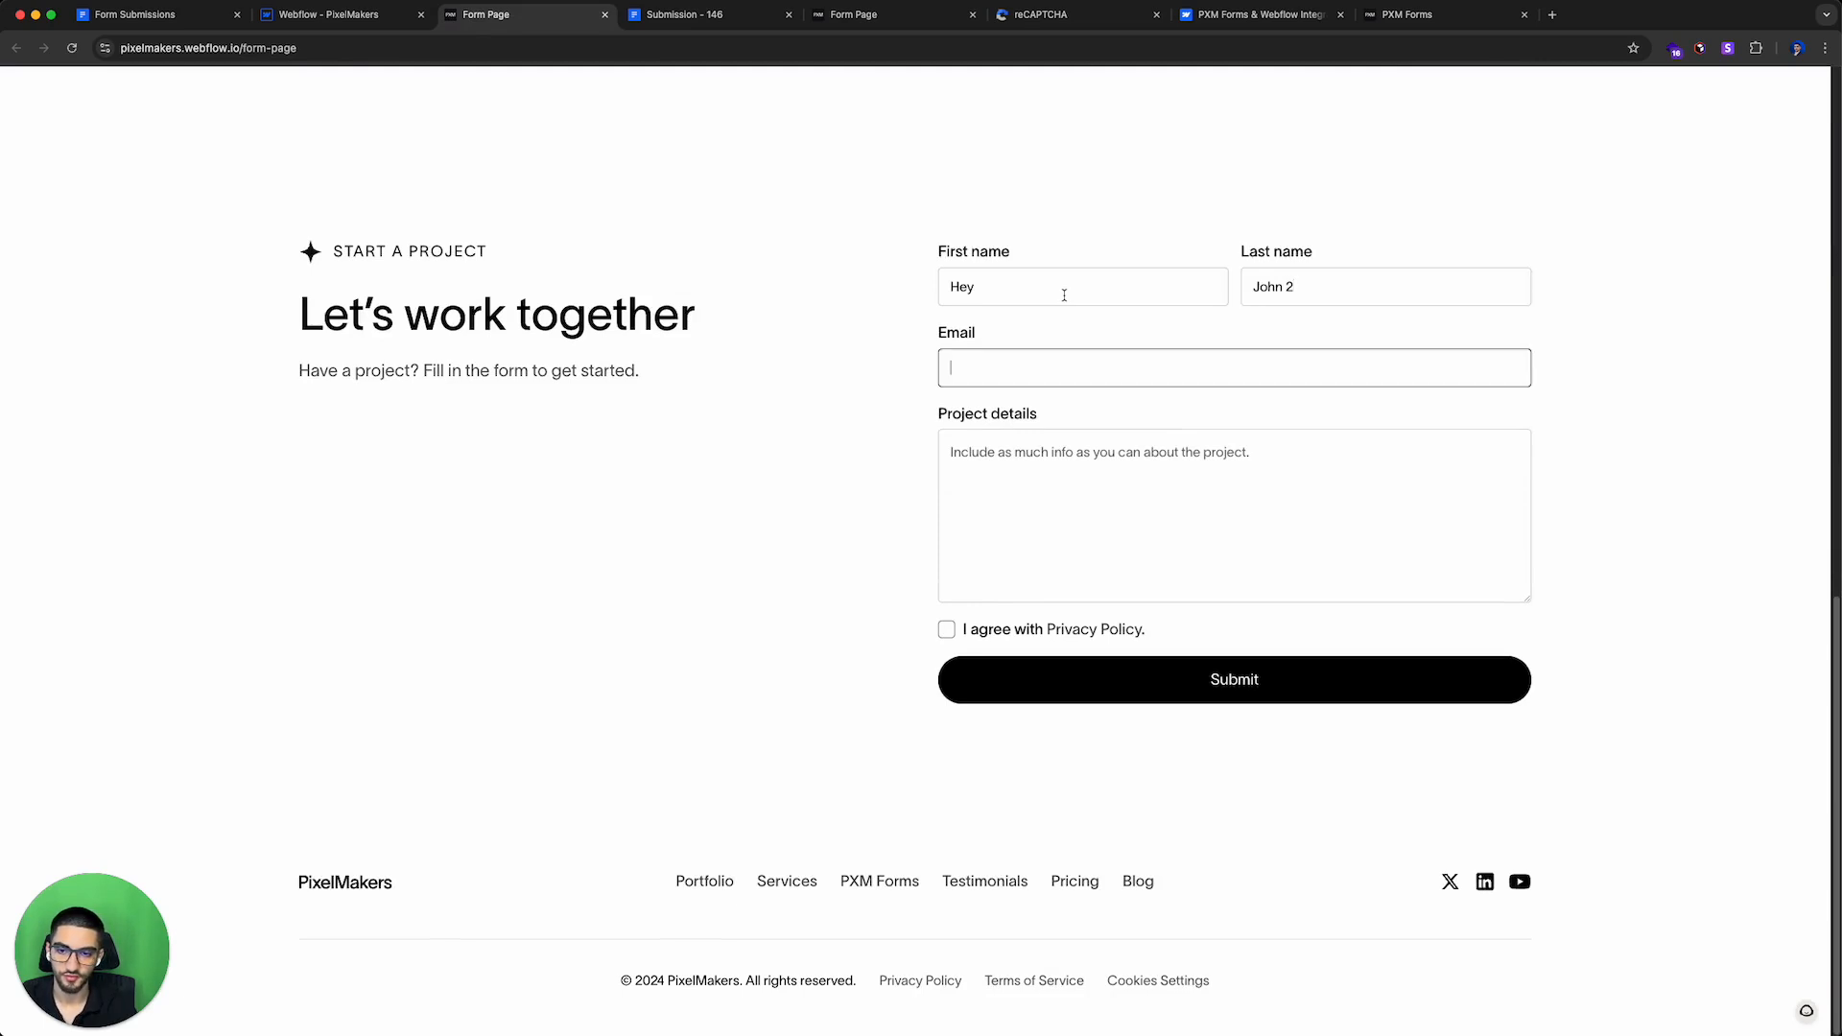
key(Tab)
text(Some)
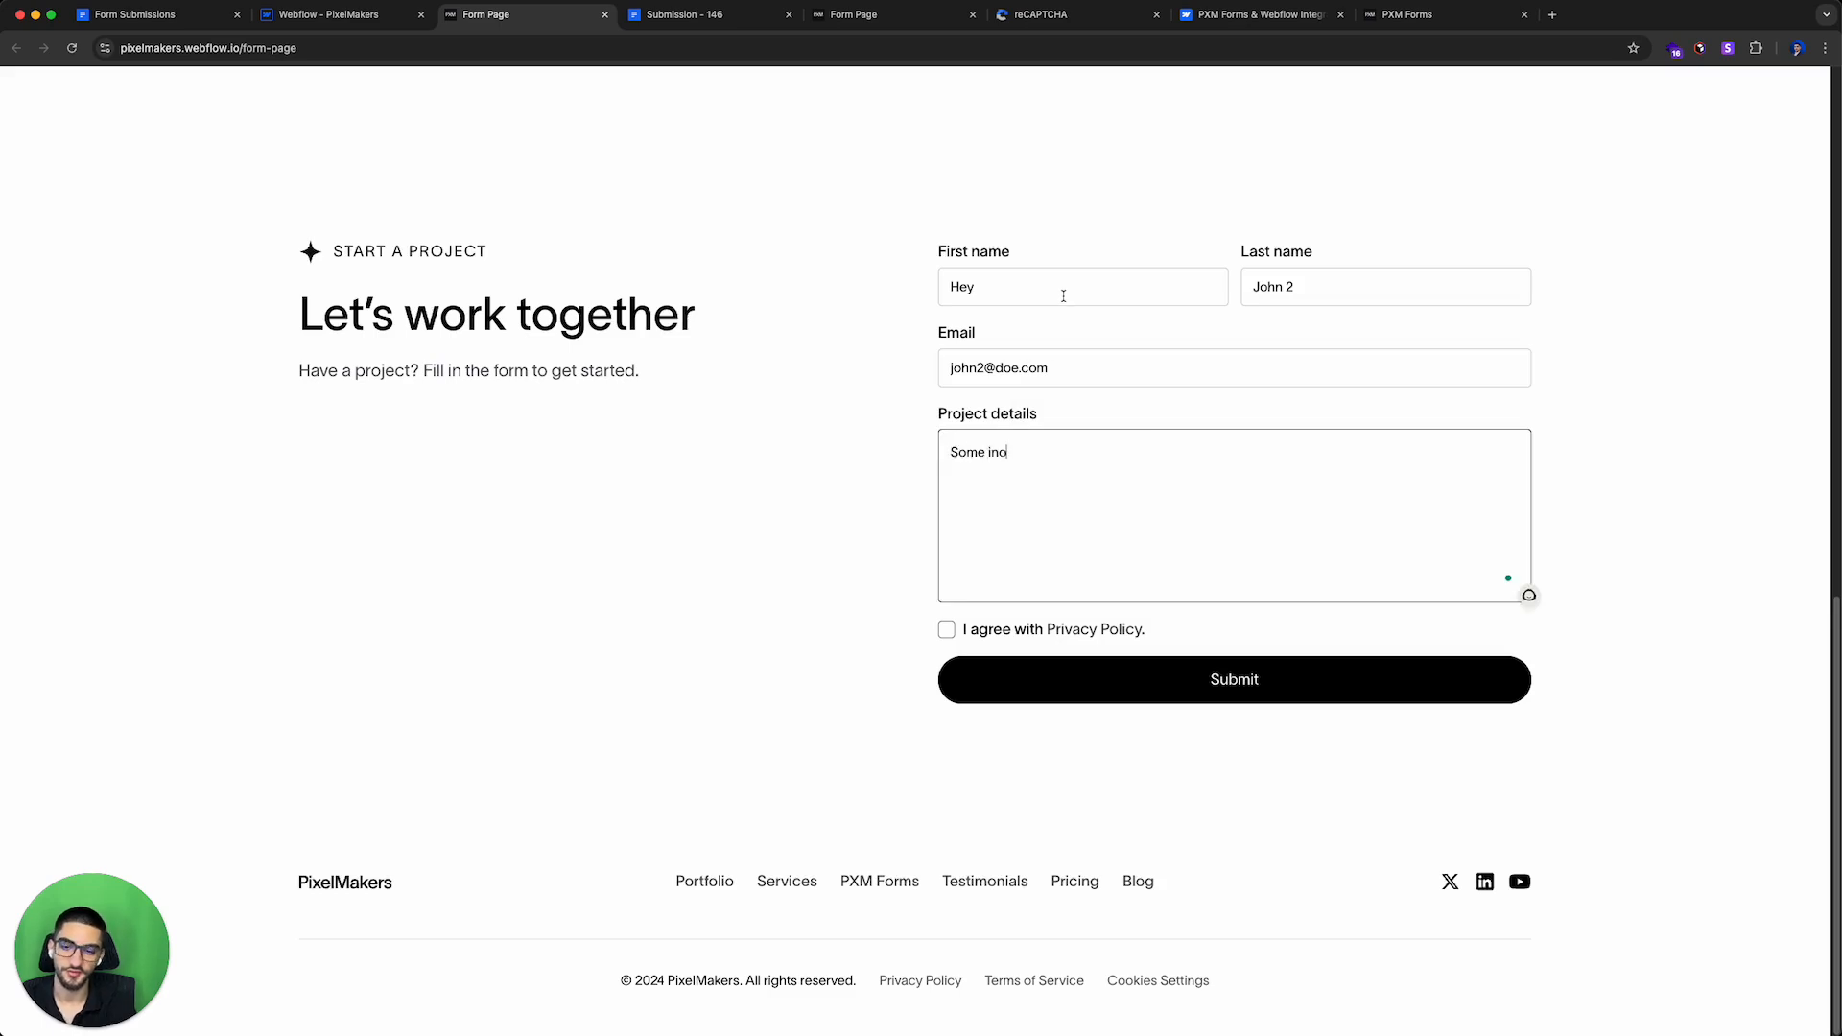
click(989, 633)
click(998, 674)
Step: Open the New Projects Form submissions in the PXM Forms panel and expand them to the full submissions page
click(326, 14)
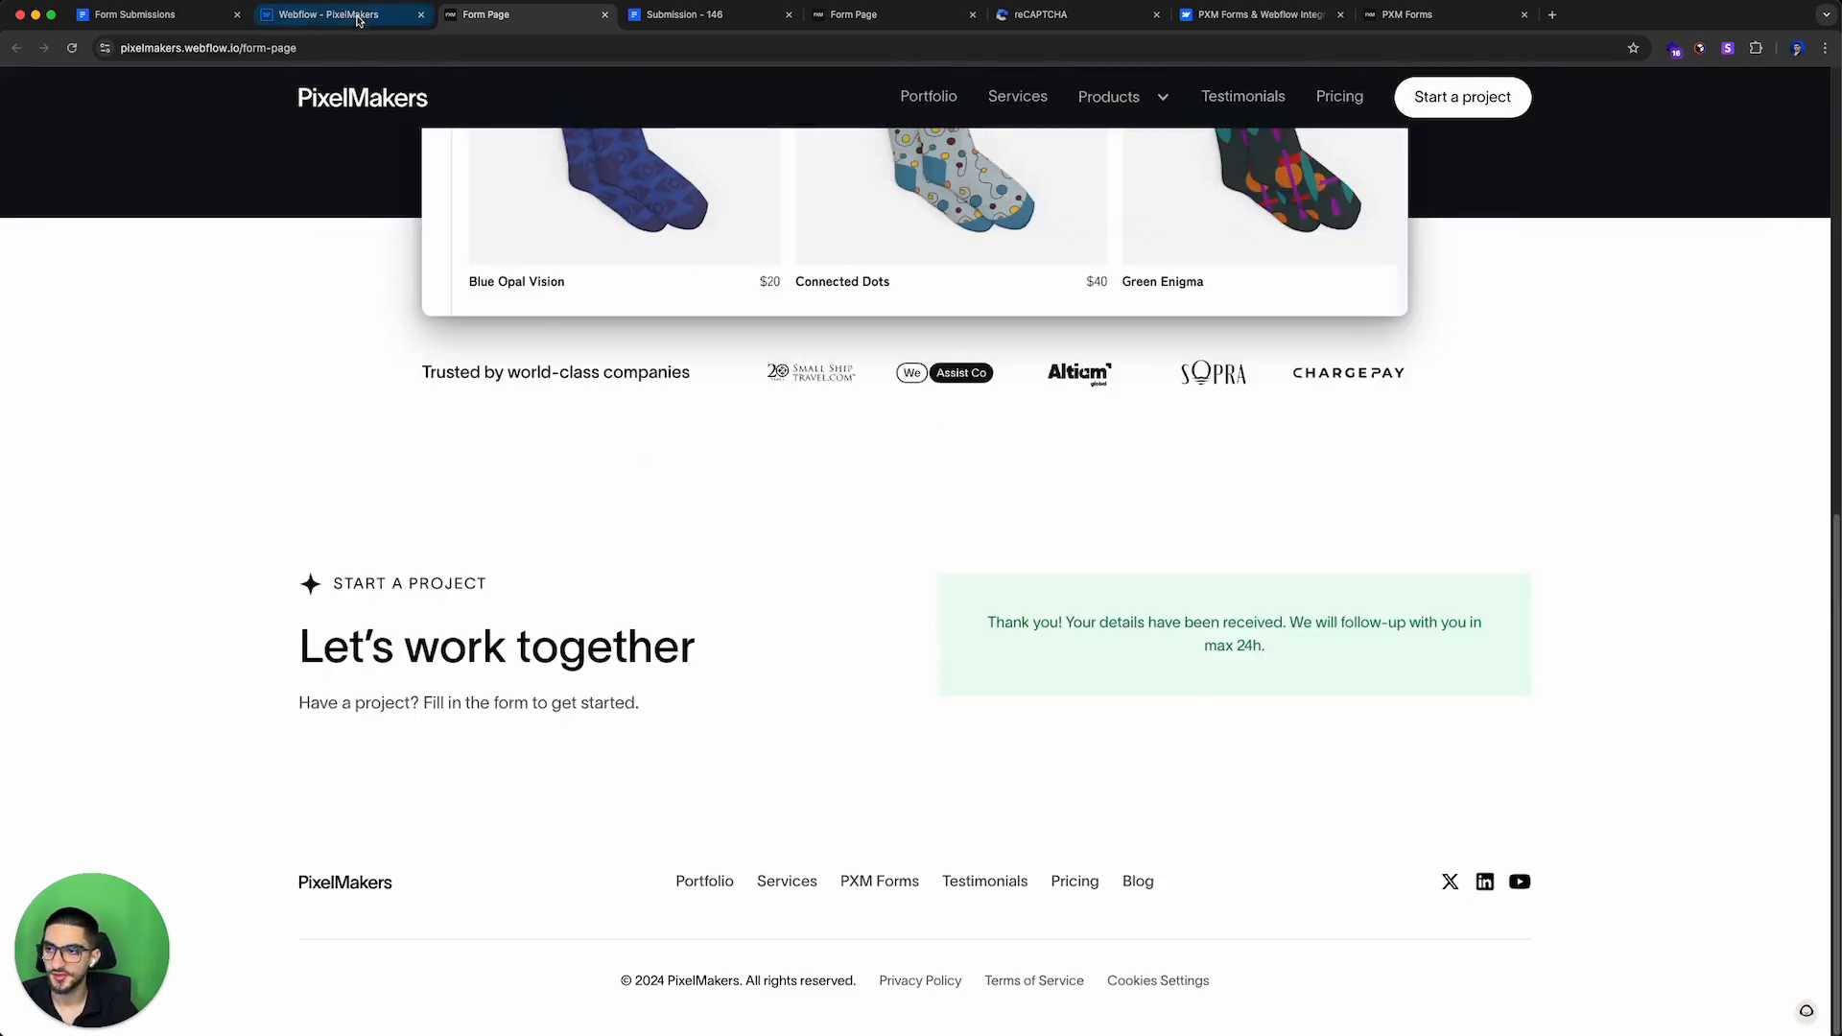
click(579, 348)
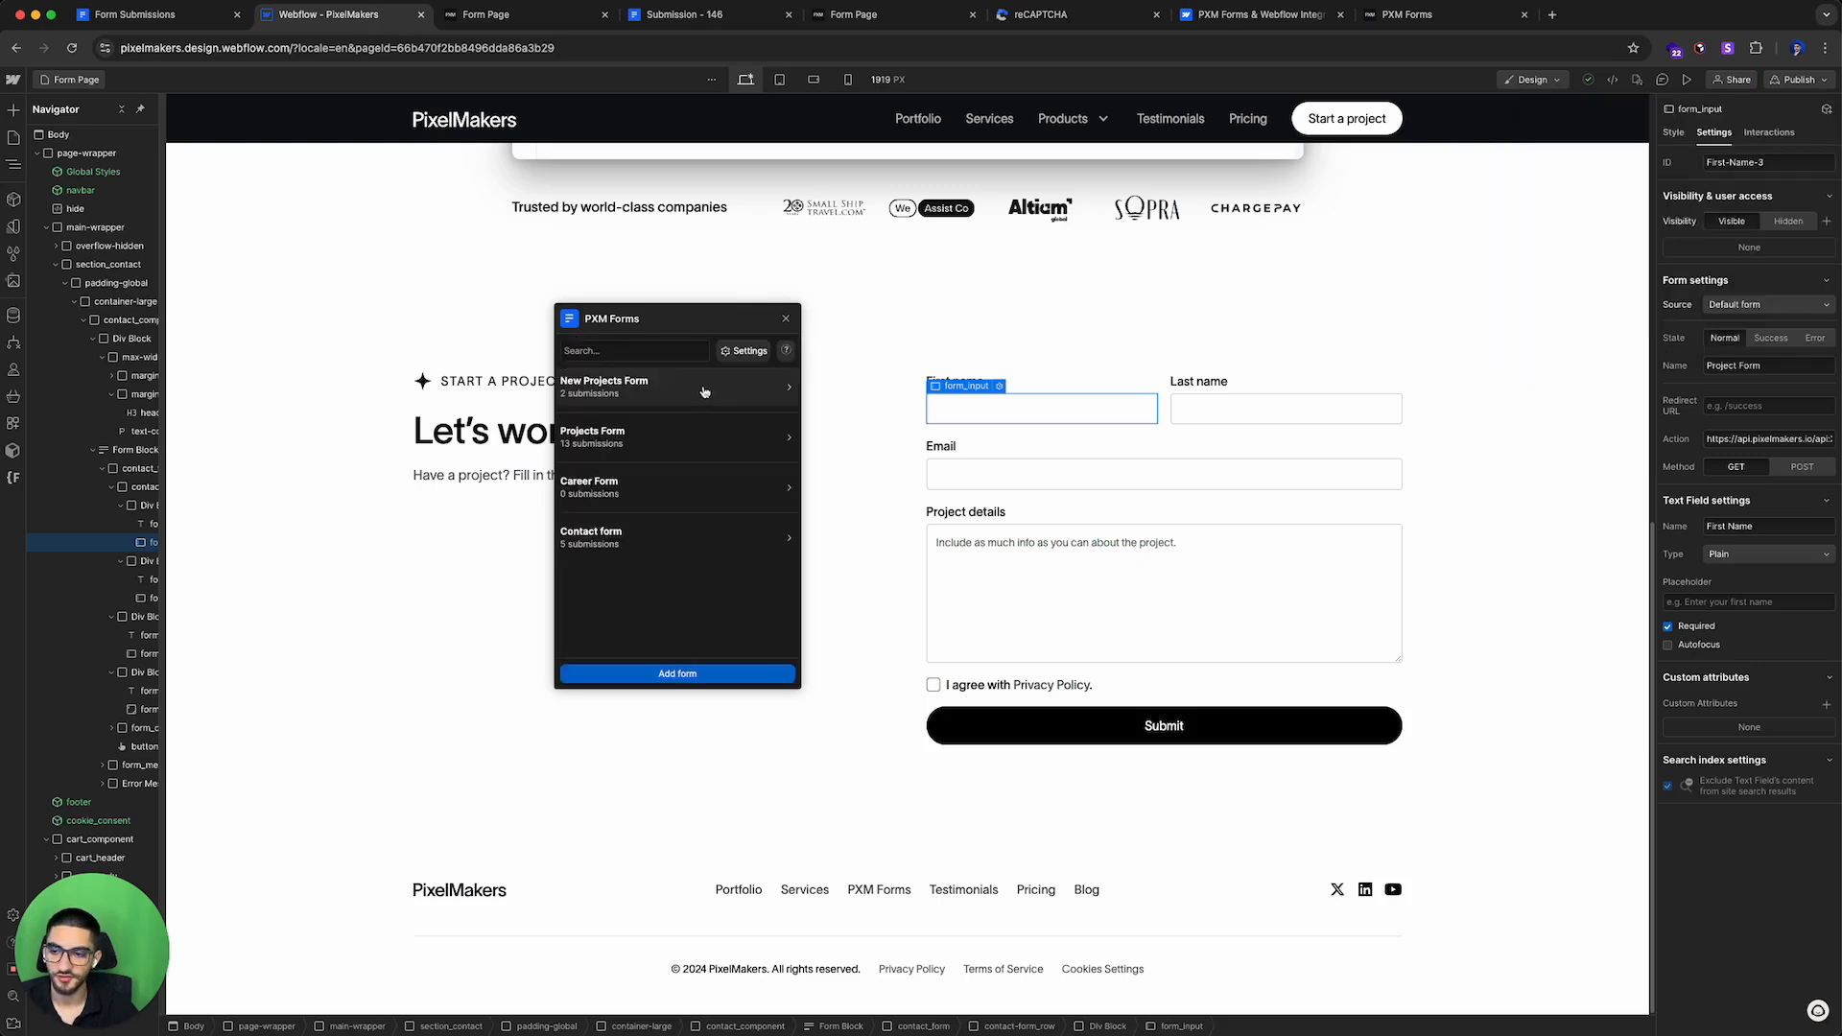
click(678, 408)
drag(619, 535, 714, 532)
double_click(669, 470)
double_click(687, 467)
drag(669, 468, 689, 469)
drag(699, 532, 647, 532)
drag(763, 468, 651, 534)
drag(620, 467, 718, 482)
click(725, 492)
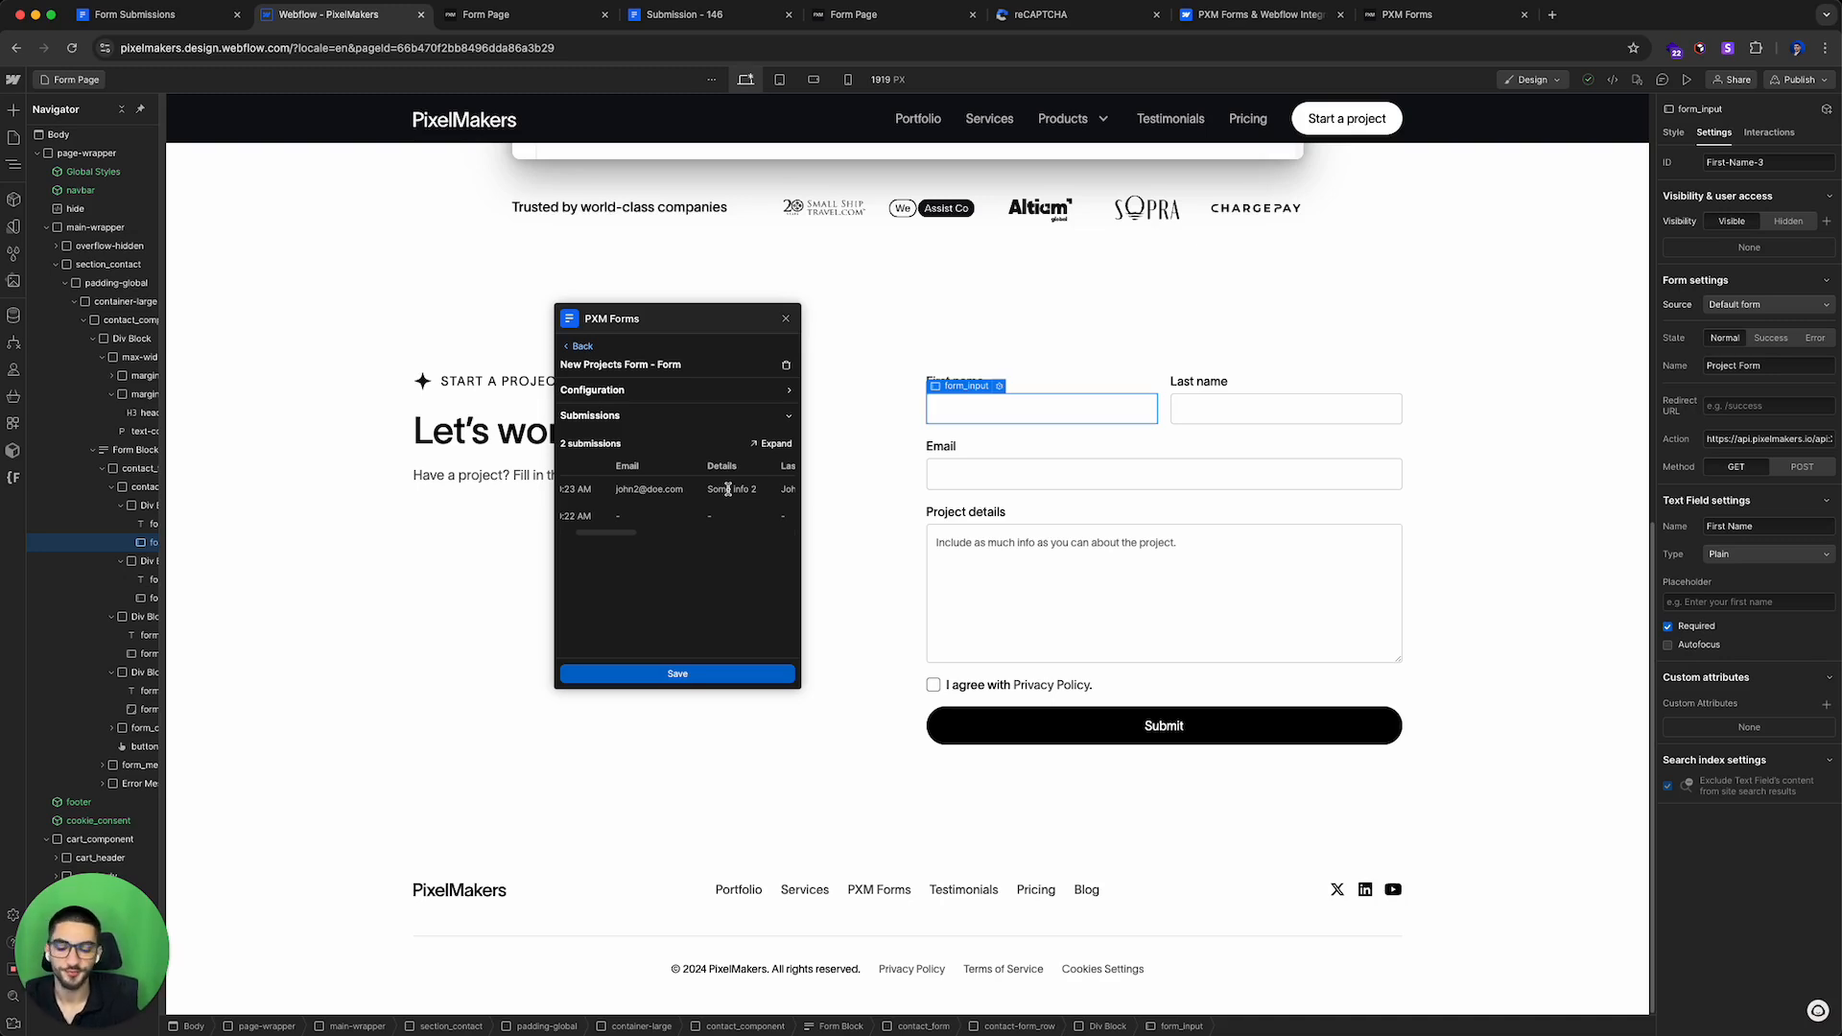
click(772, 444)
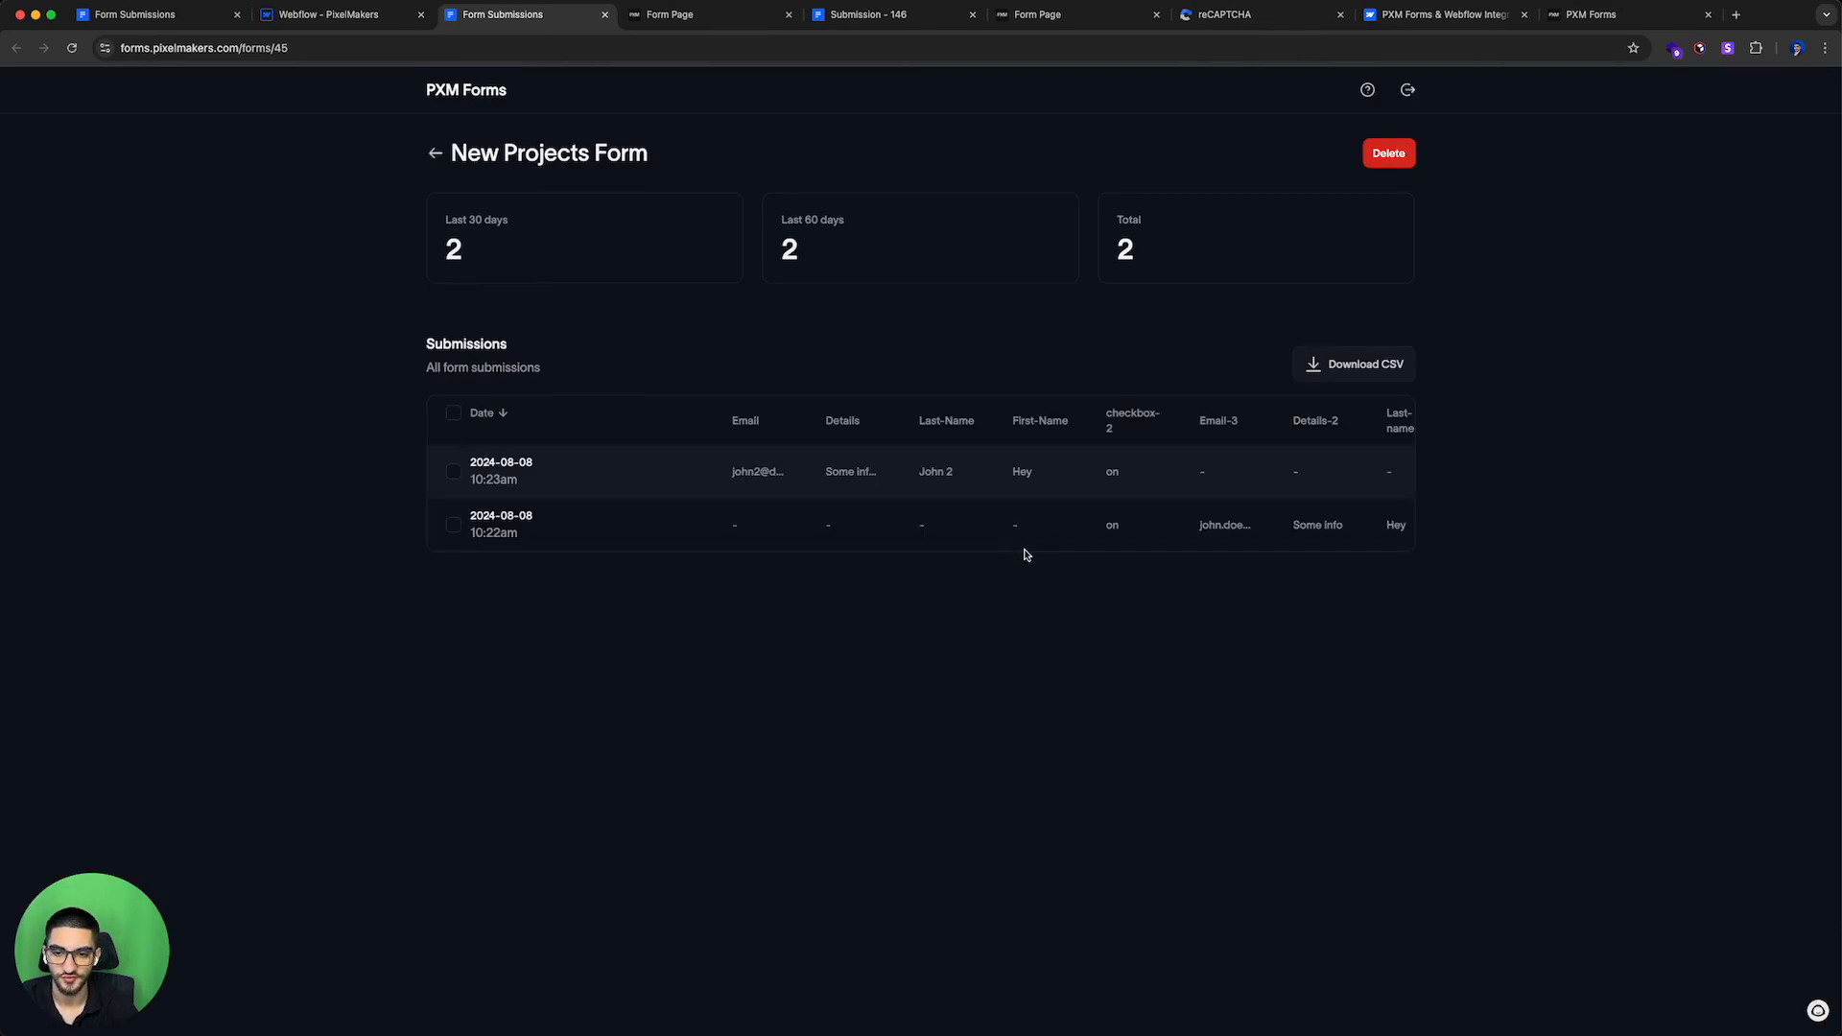
Step: Review the New Projects Form configuration in the designer panel and return to the forms list
click(336, 14)
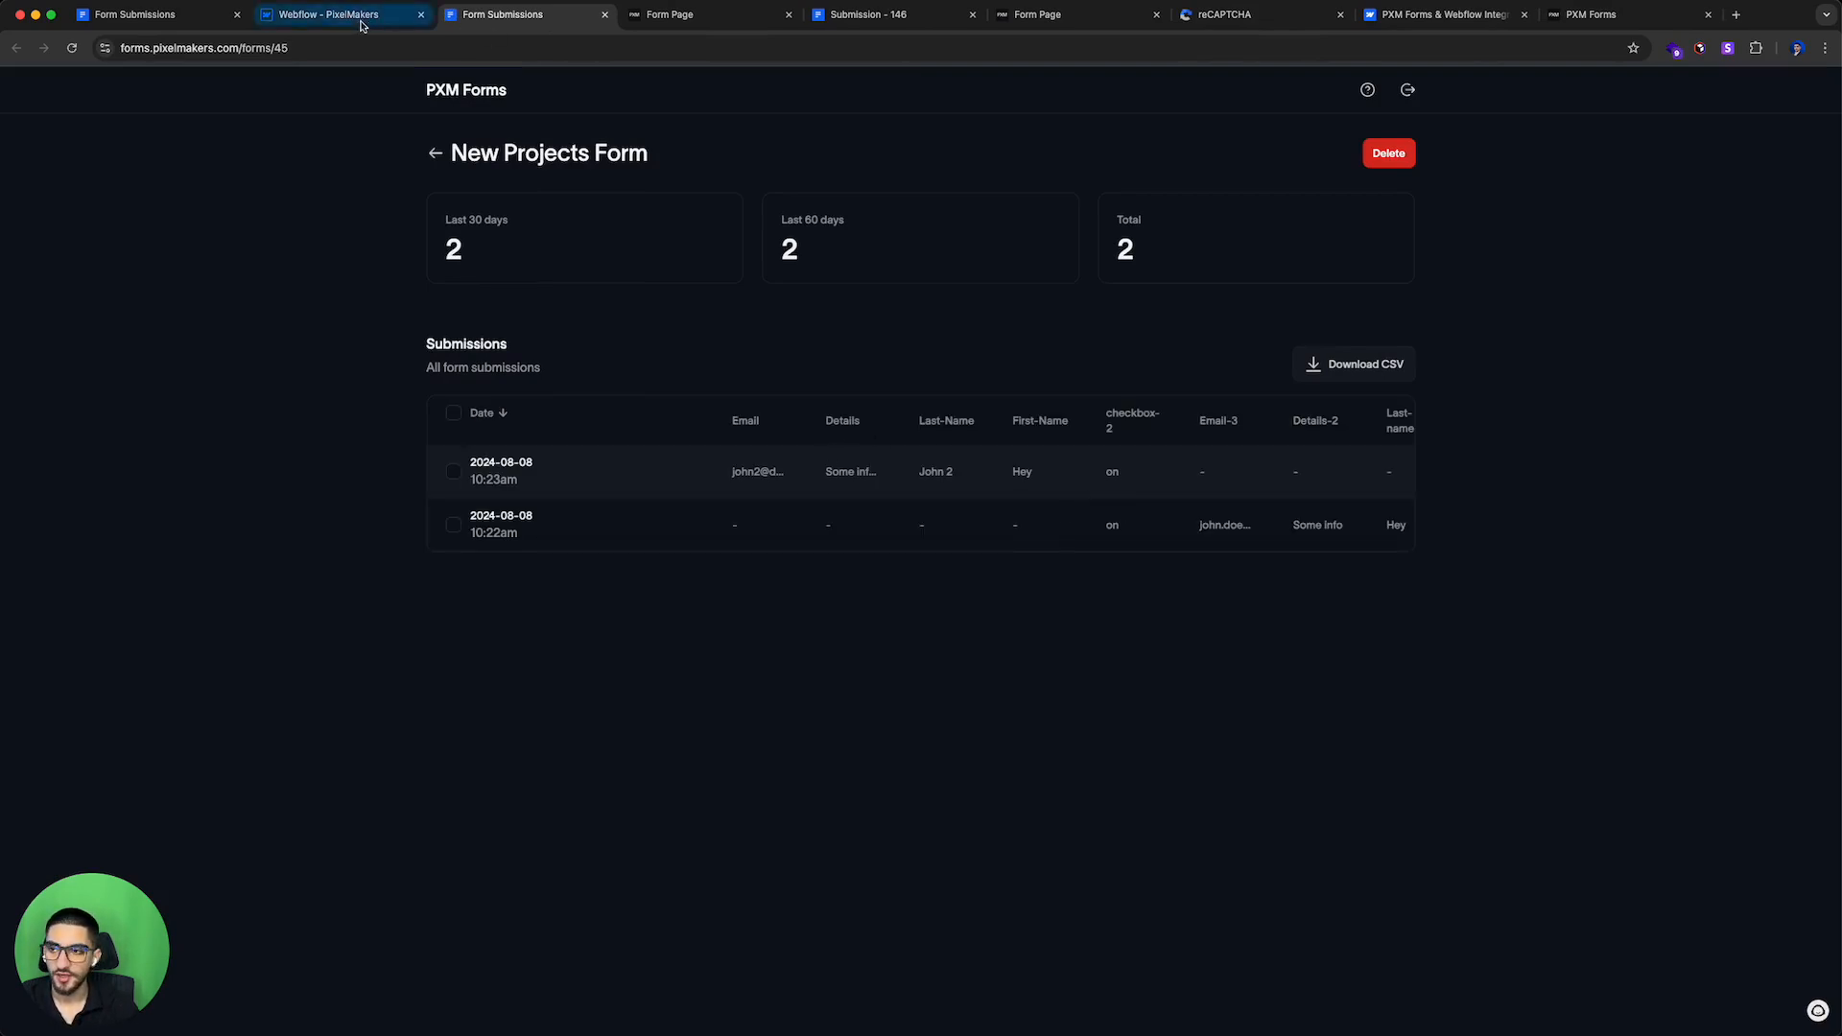
click(604, 14)
click(620, 390)
scroll(667, 537, down, 3)
scroll(667, 537, up, 3)
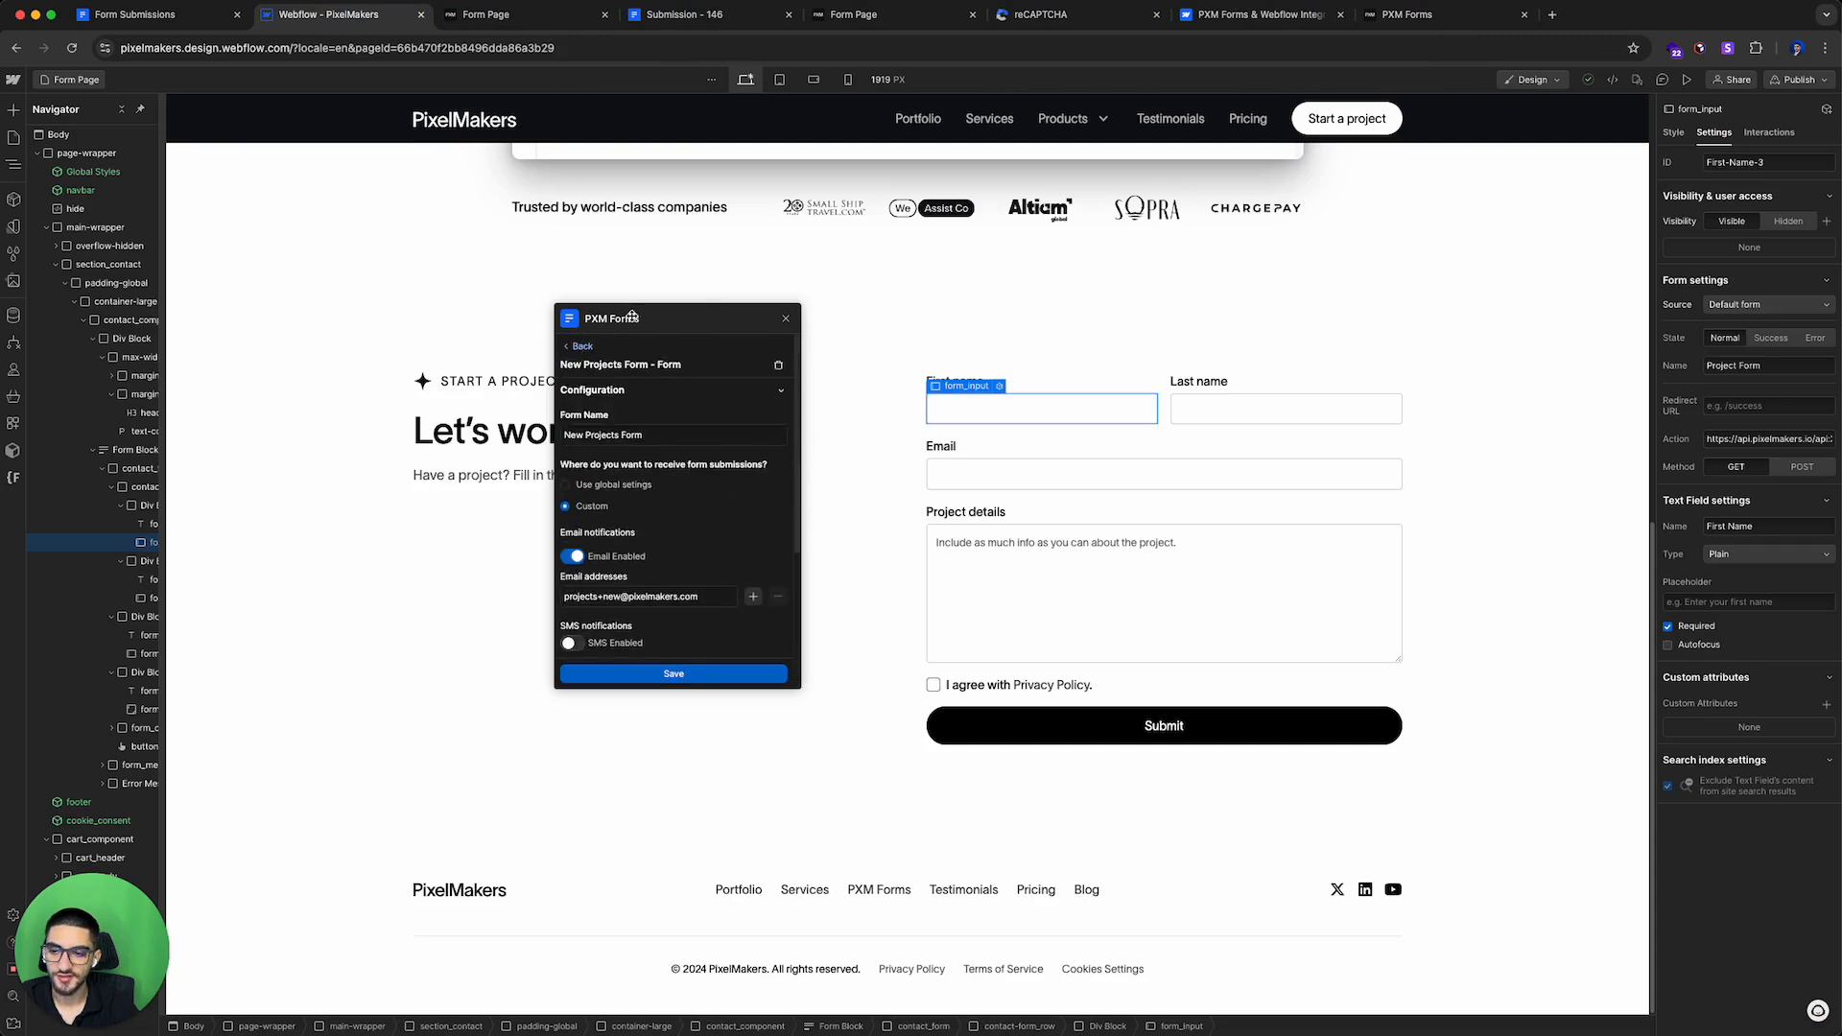
click(584, 347)
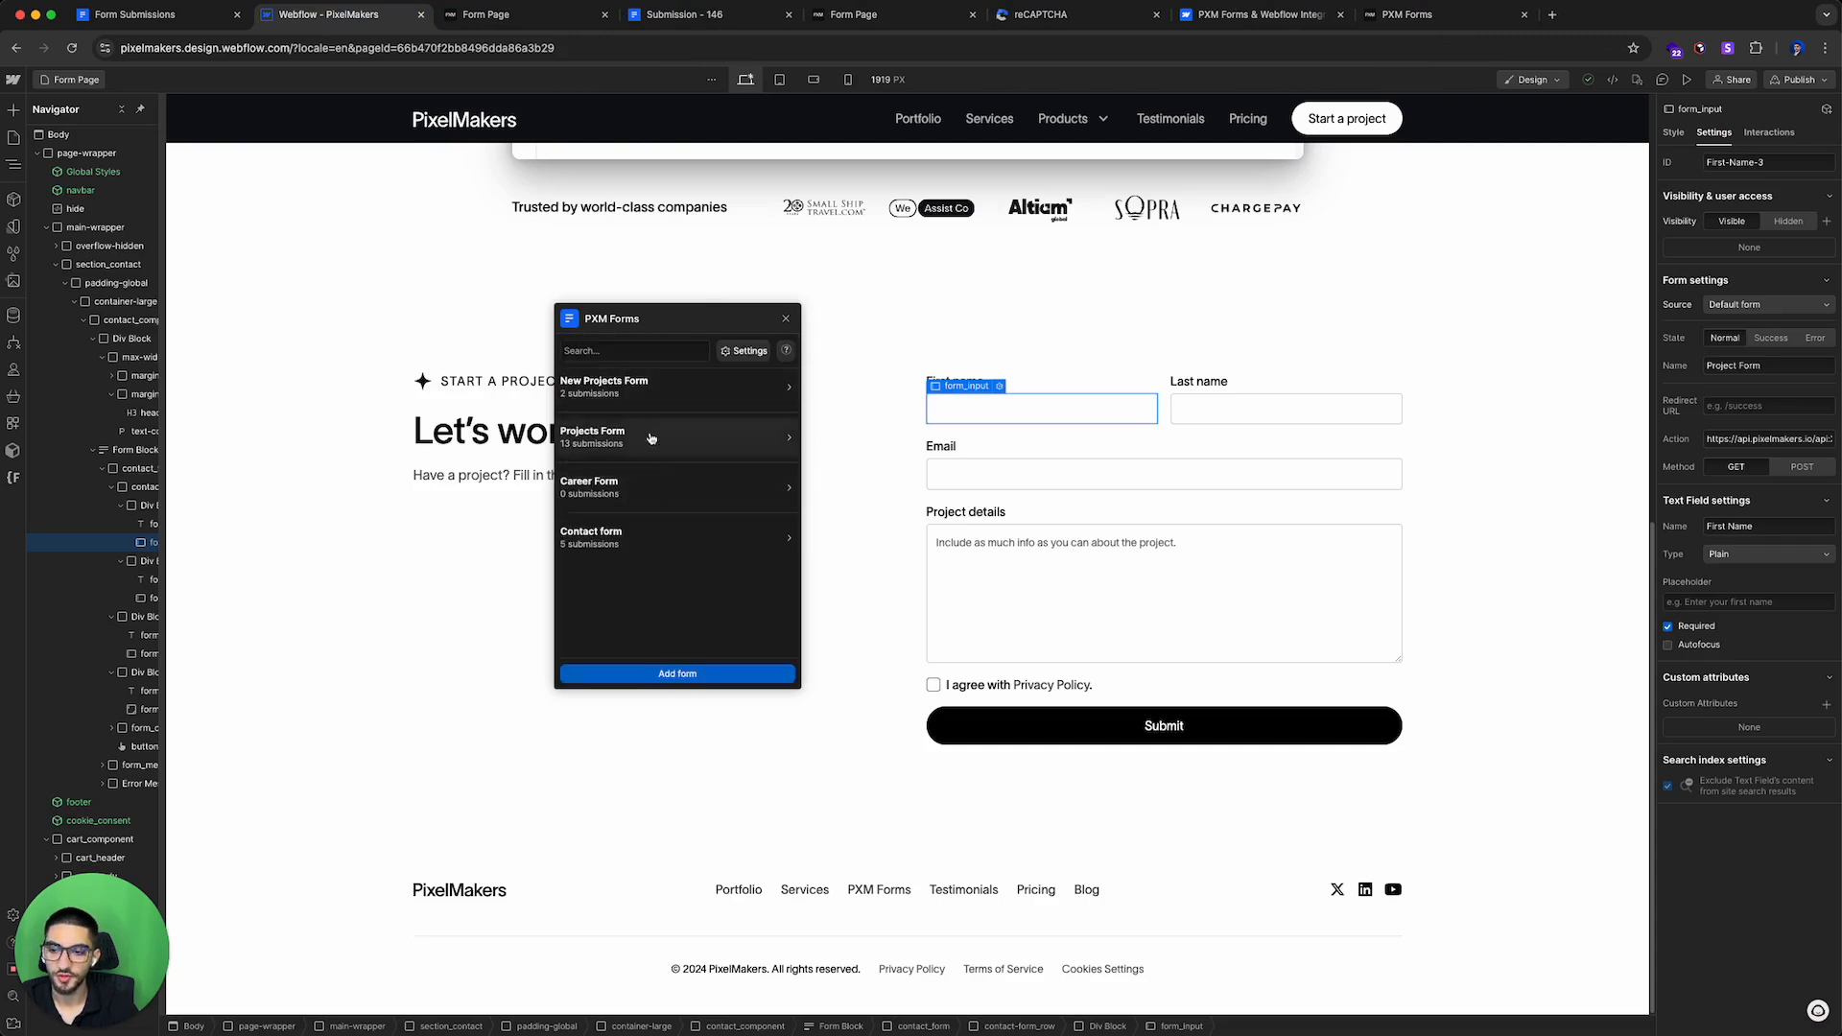
Step: Search the forms list for new, then clear the search
click(644, 350)
text(new)
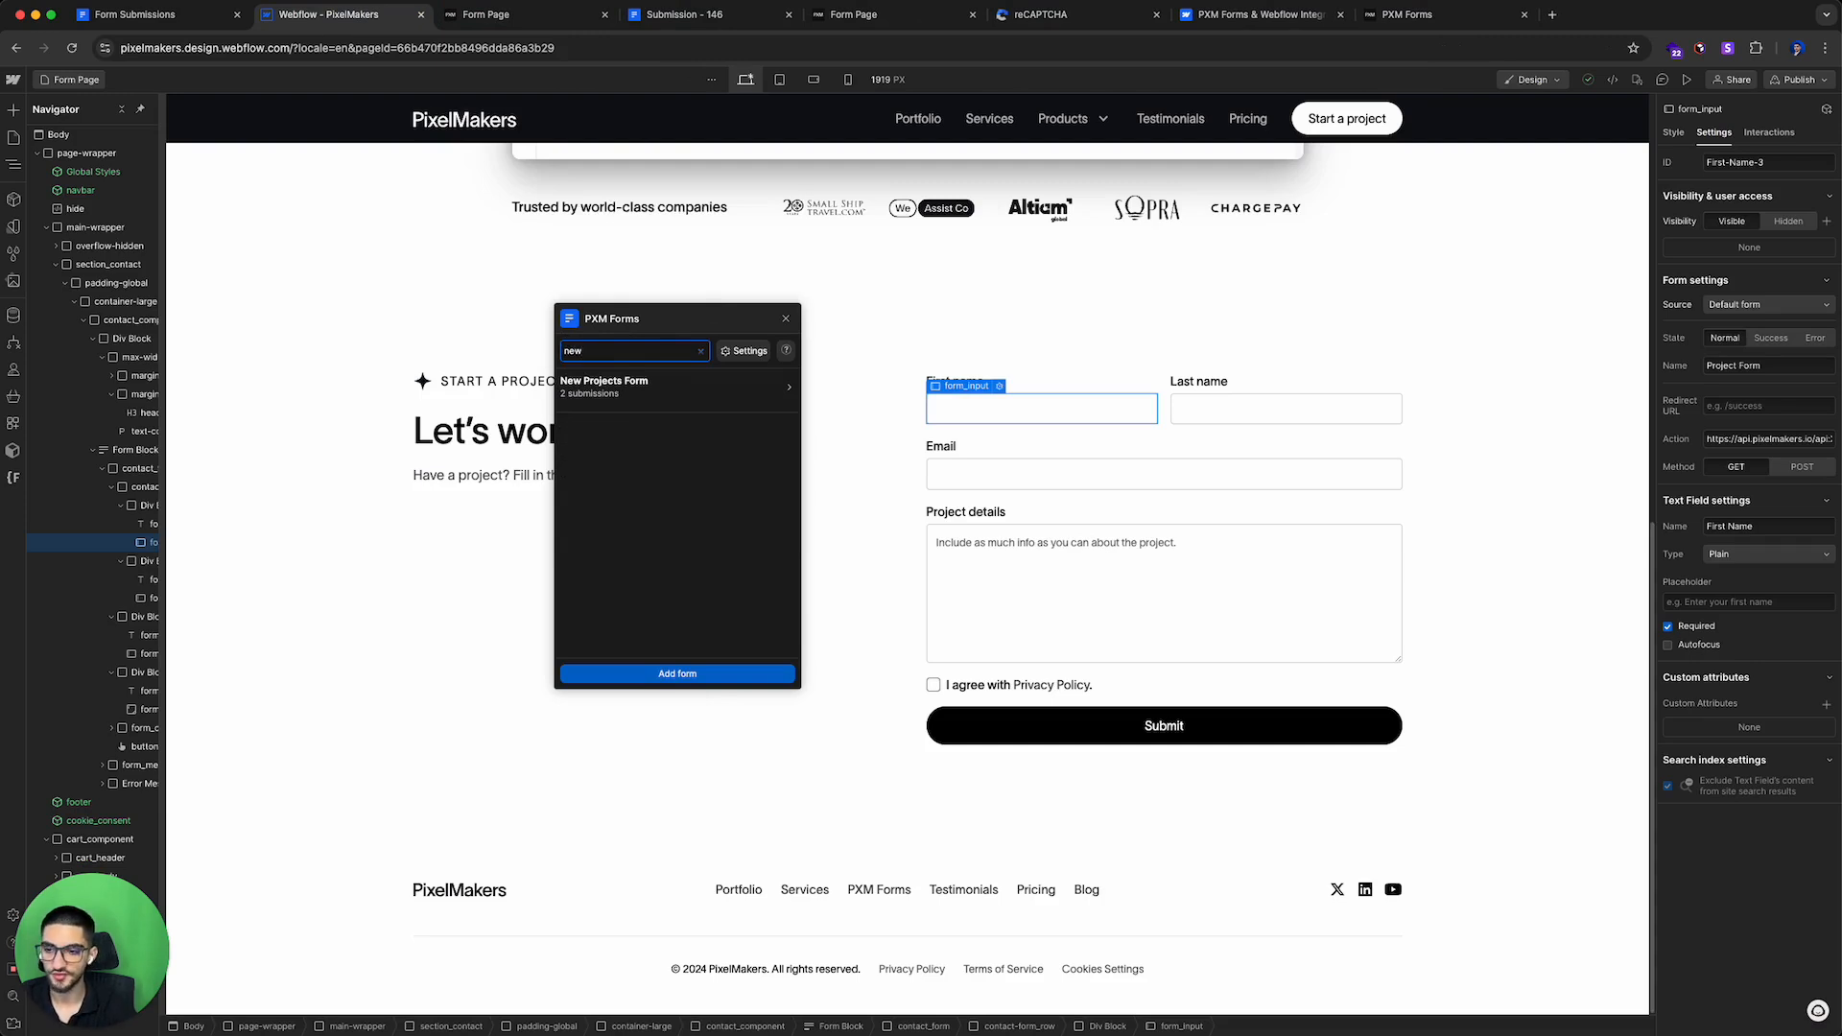
click(700, 351)
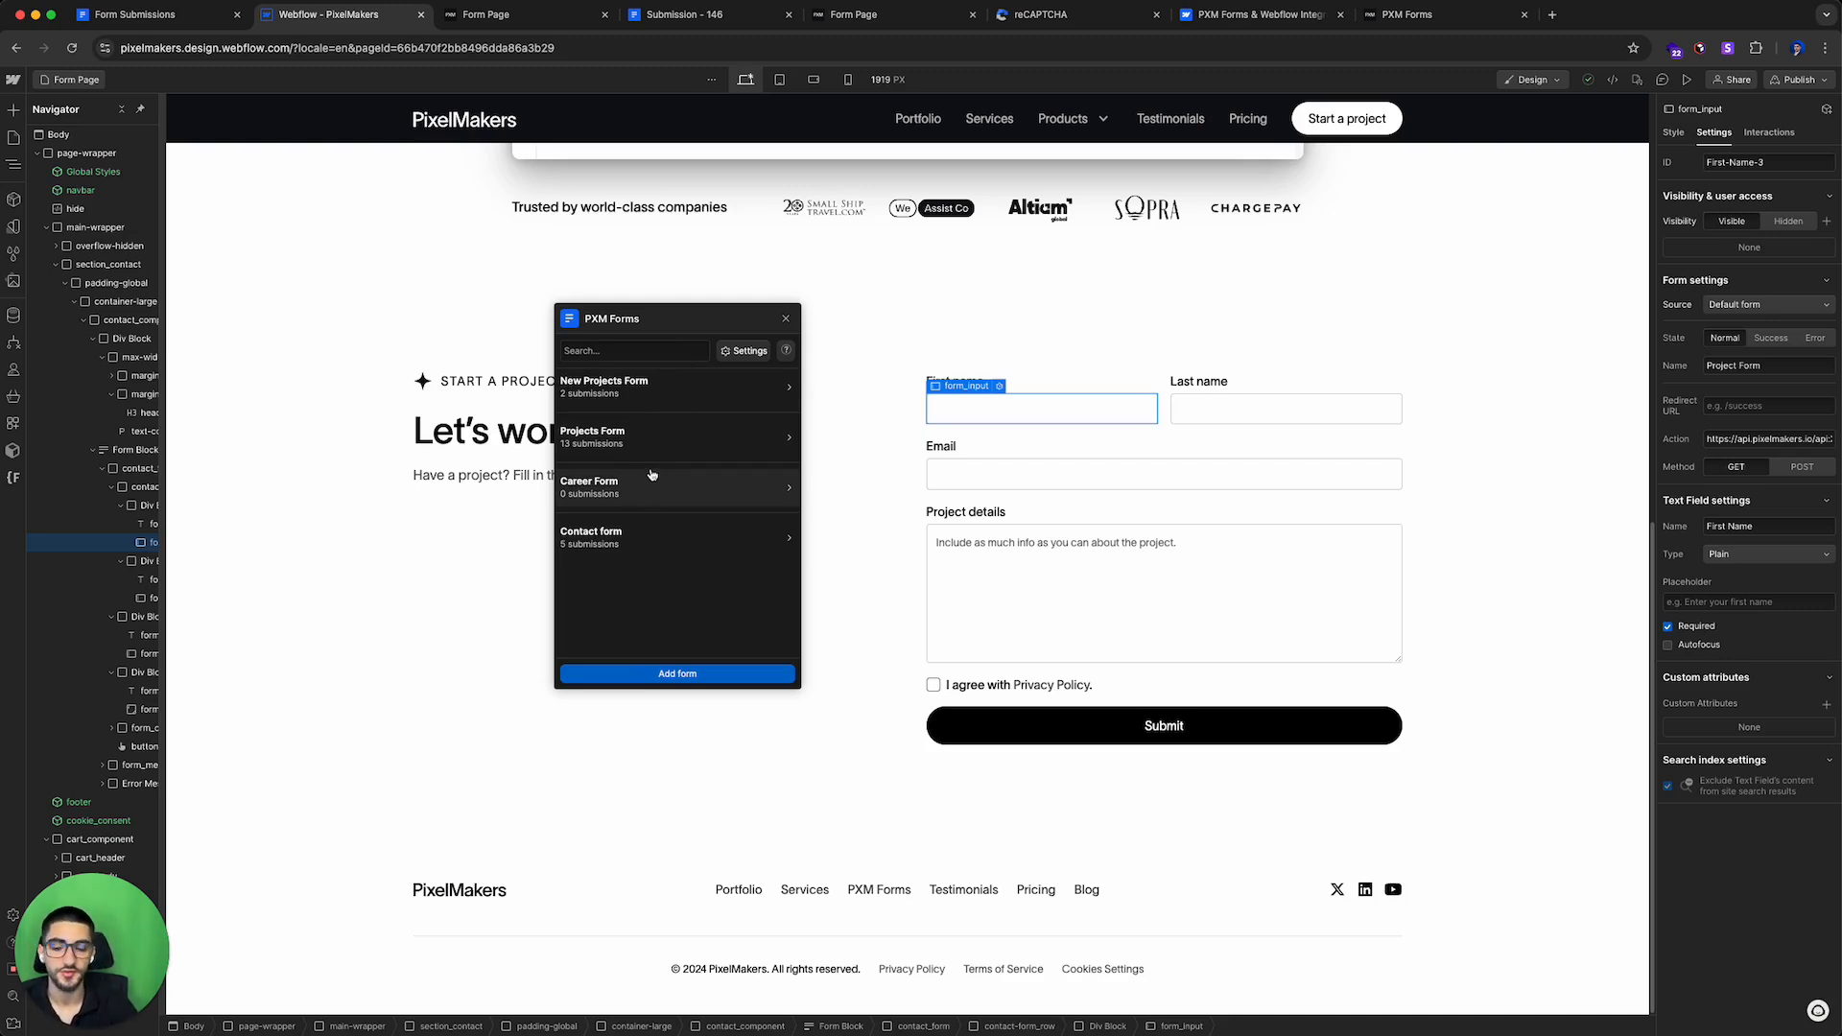
Step: Open the New Projects Form configuration and select its form action URL
click(648, 392)
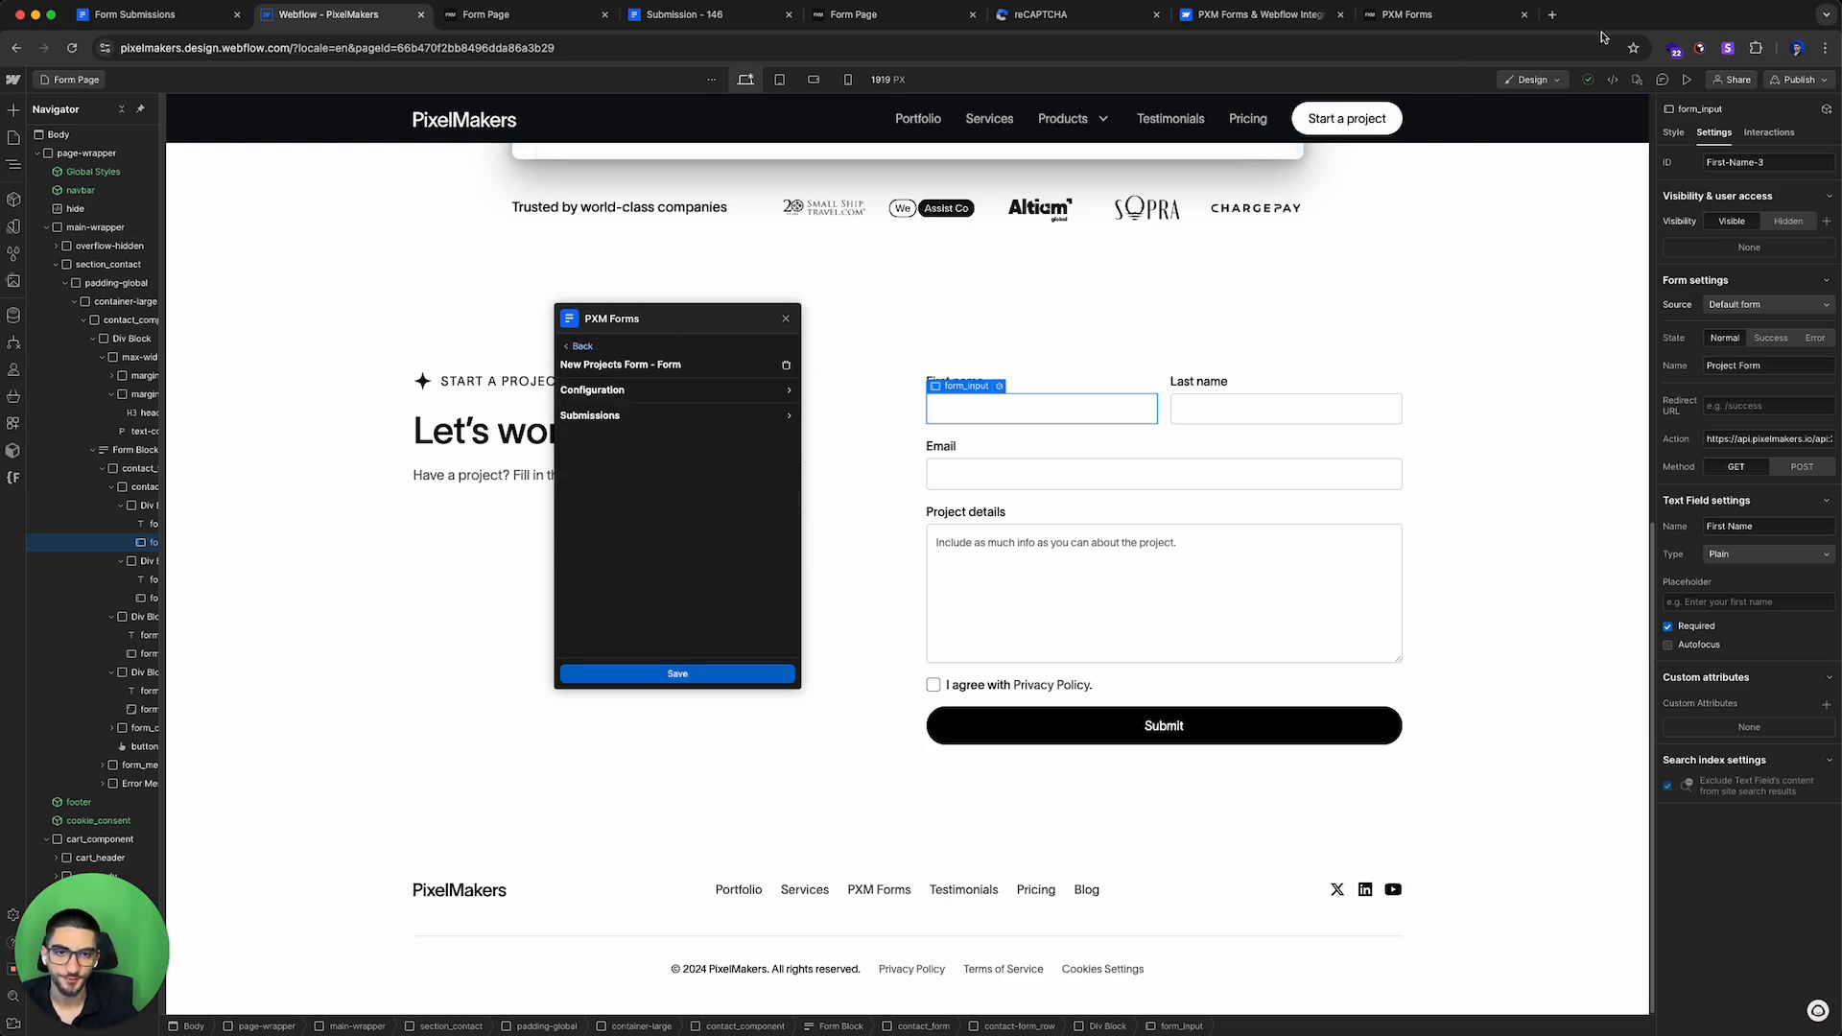
click(608, 395)
scroll(672, 453, down, 2)
click(659, 355)
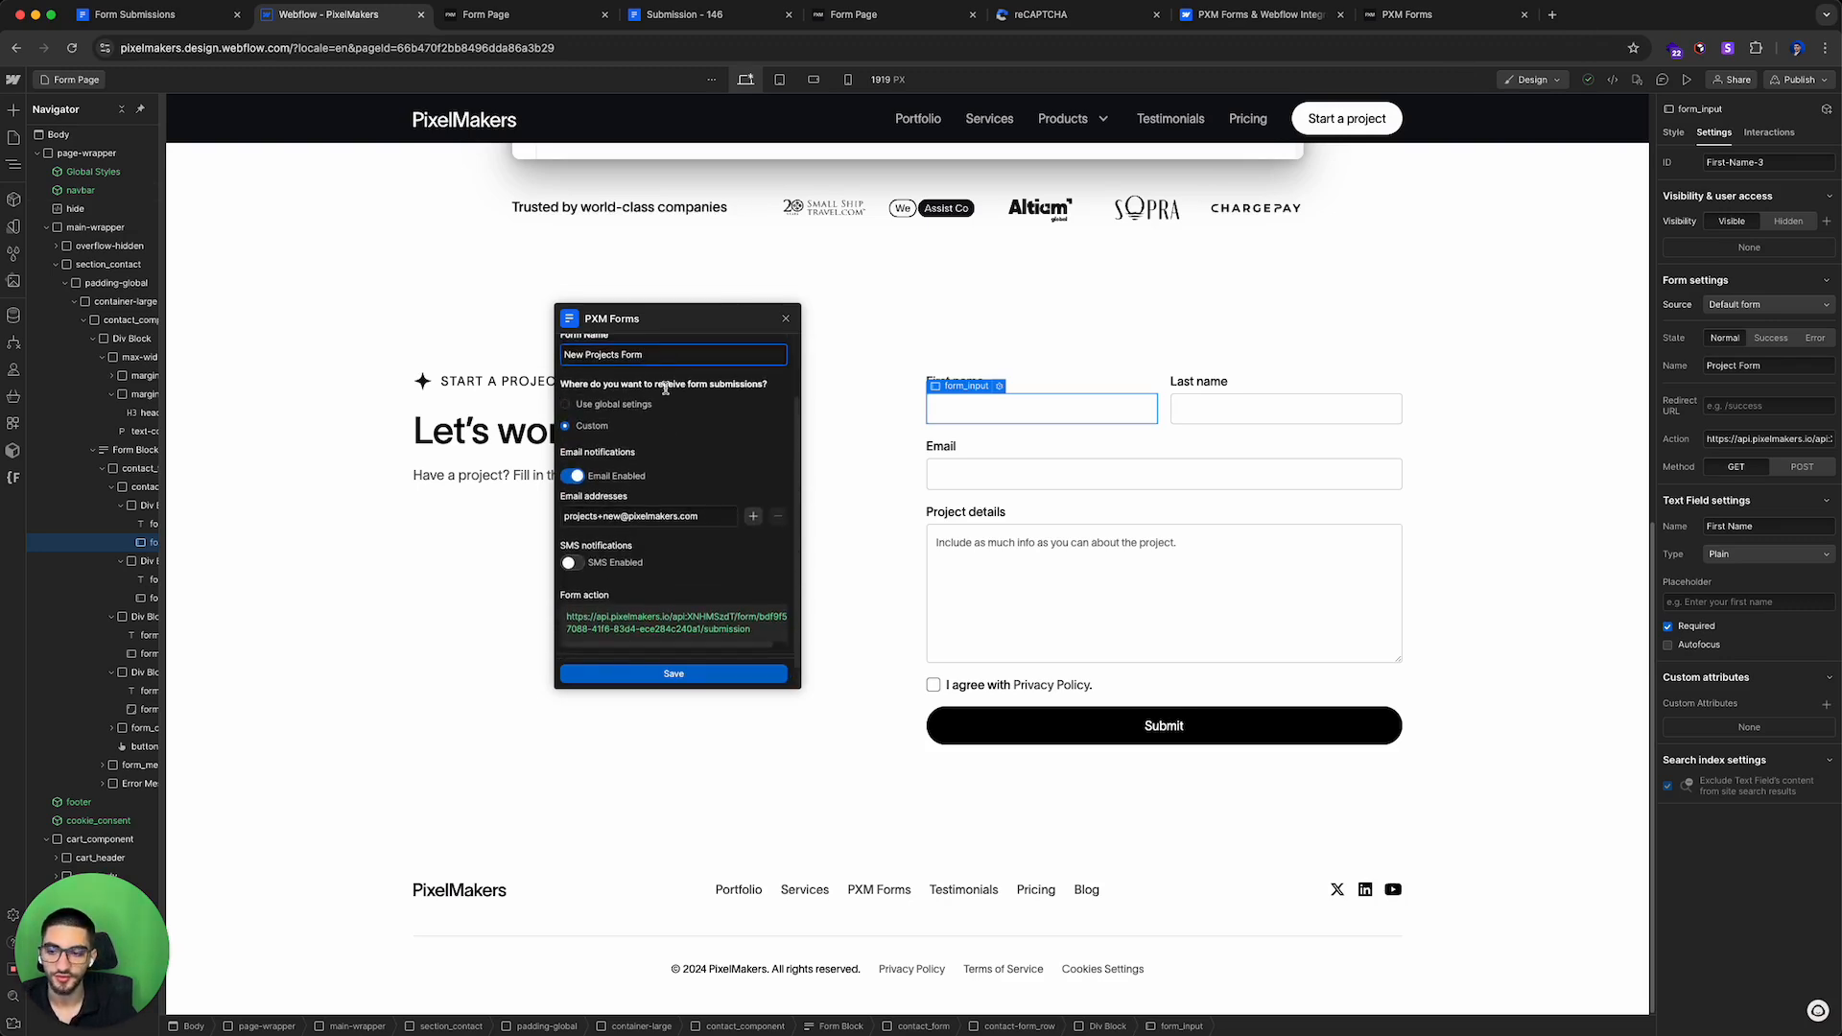
scroll(629, 510, up, 3)
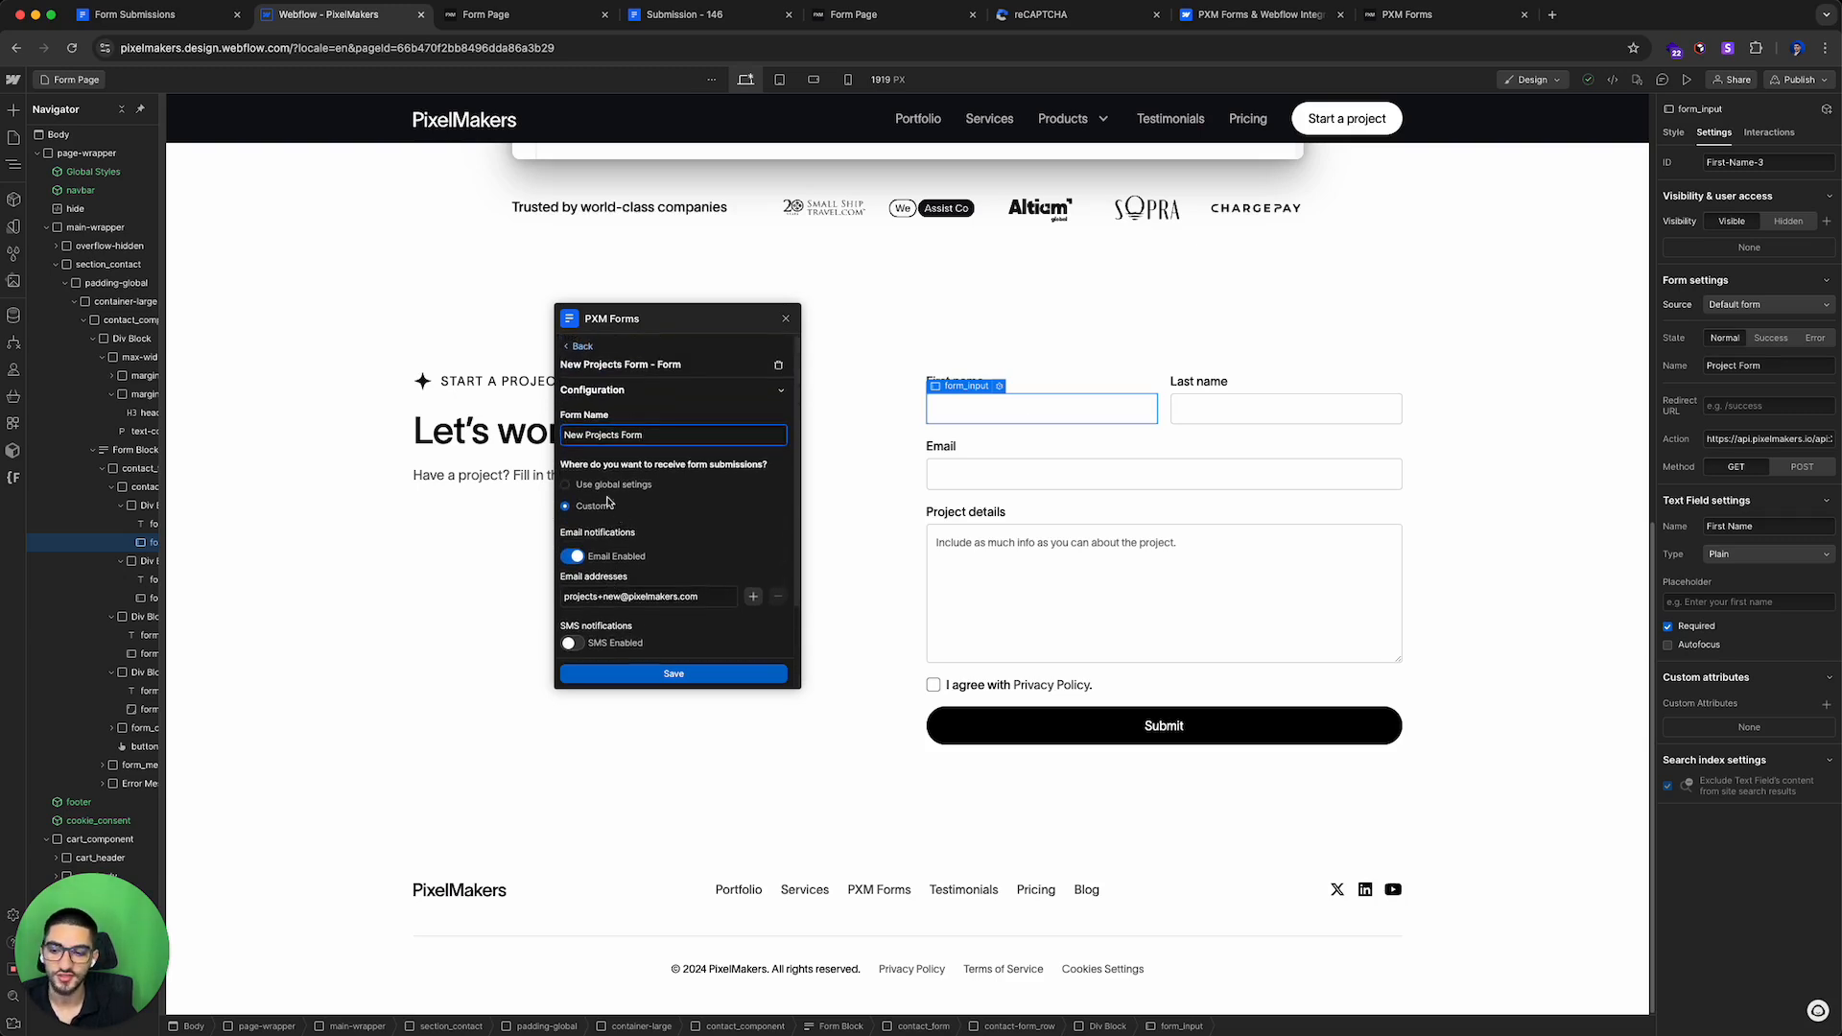
scroll(626, 504, down, 1)
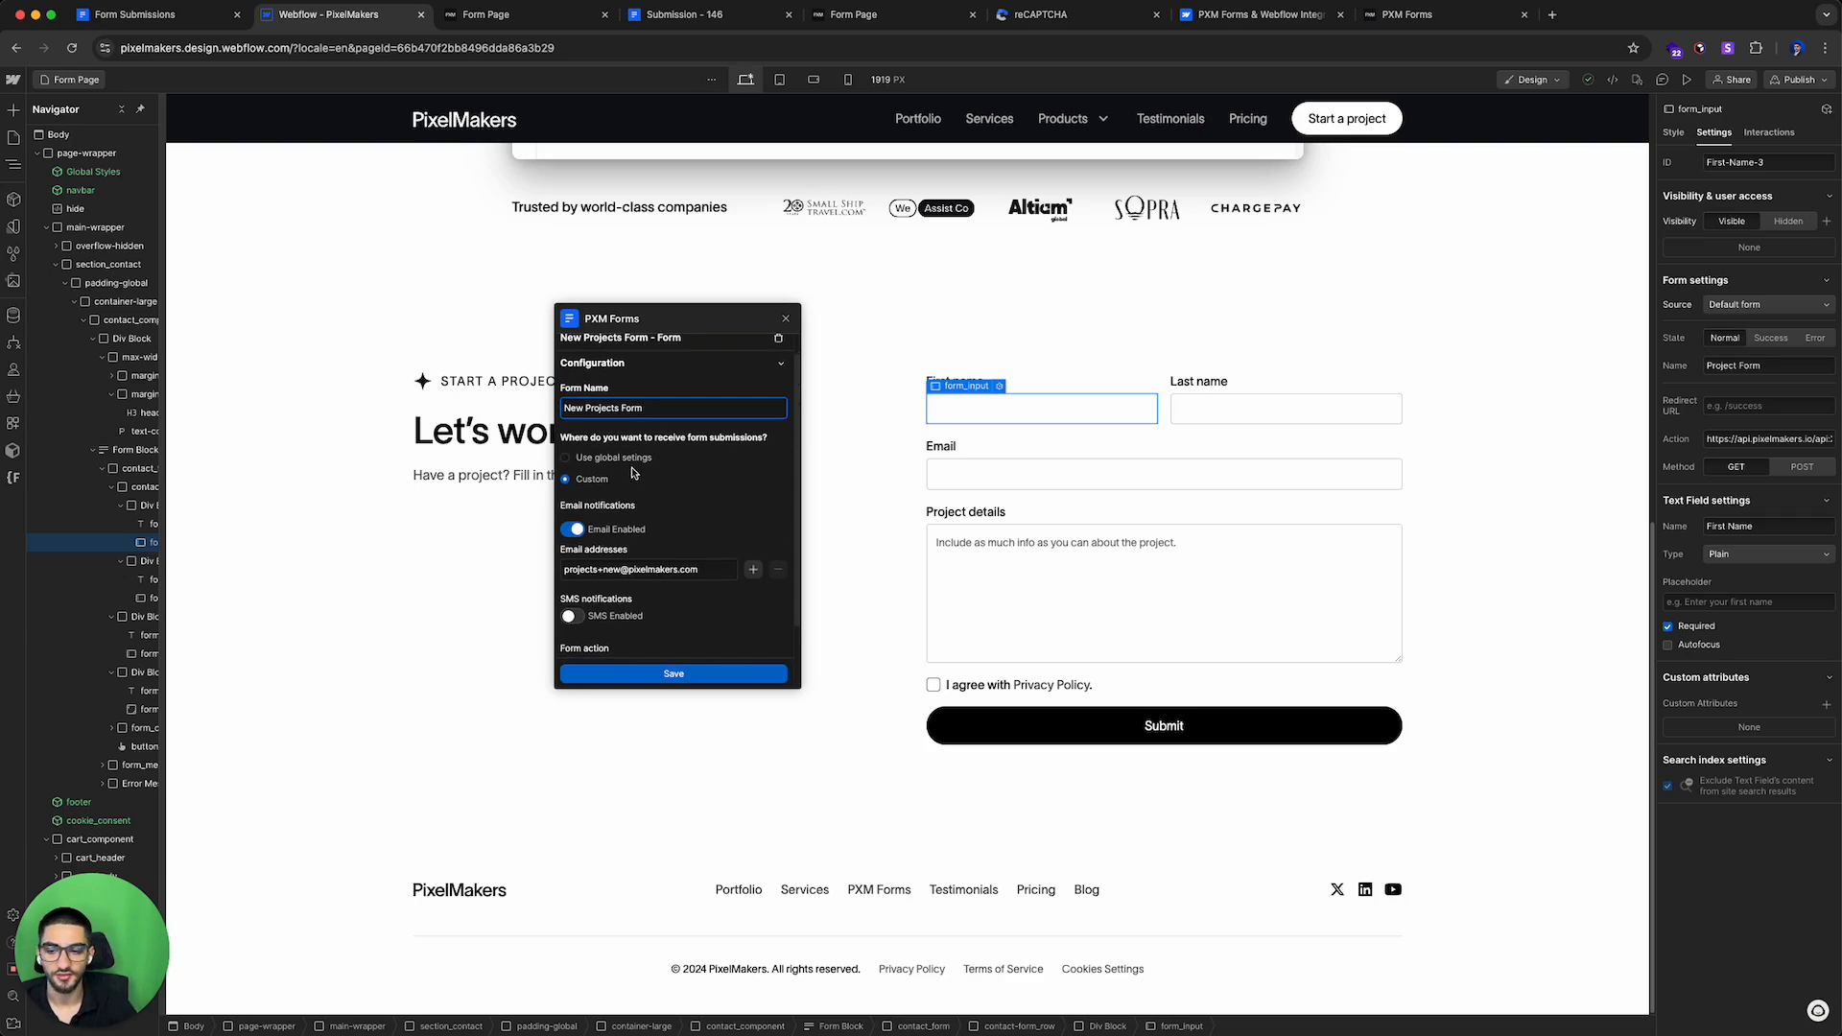
scroll(645, 518, down, 3)
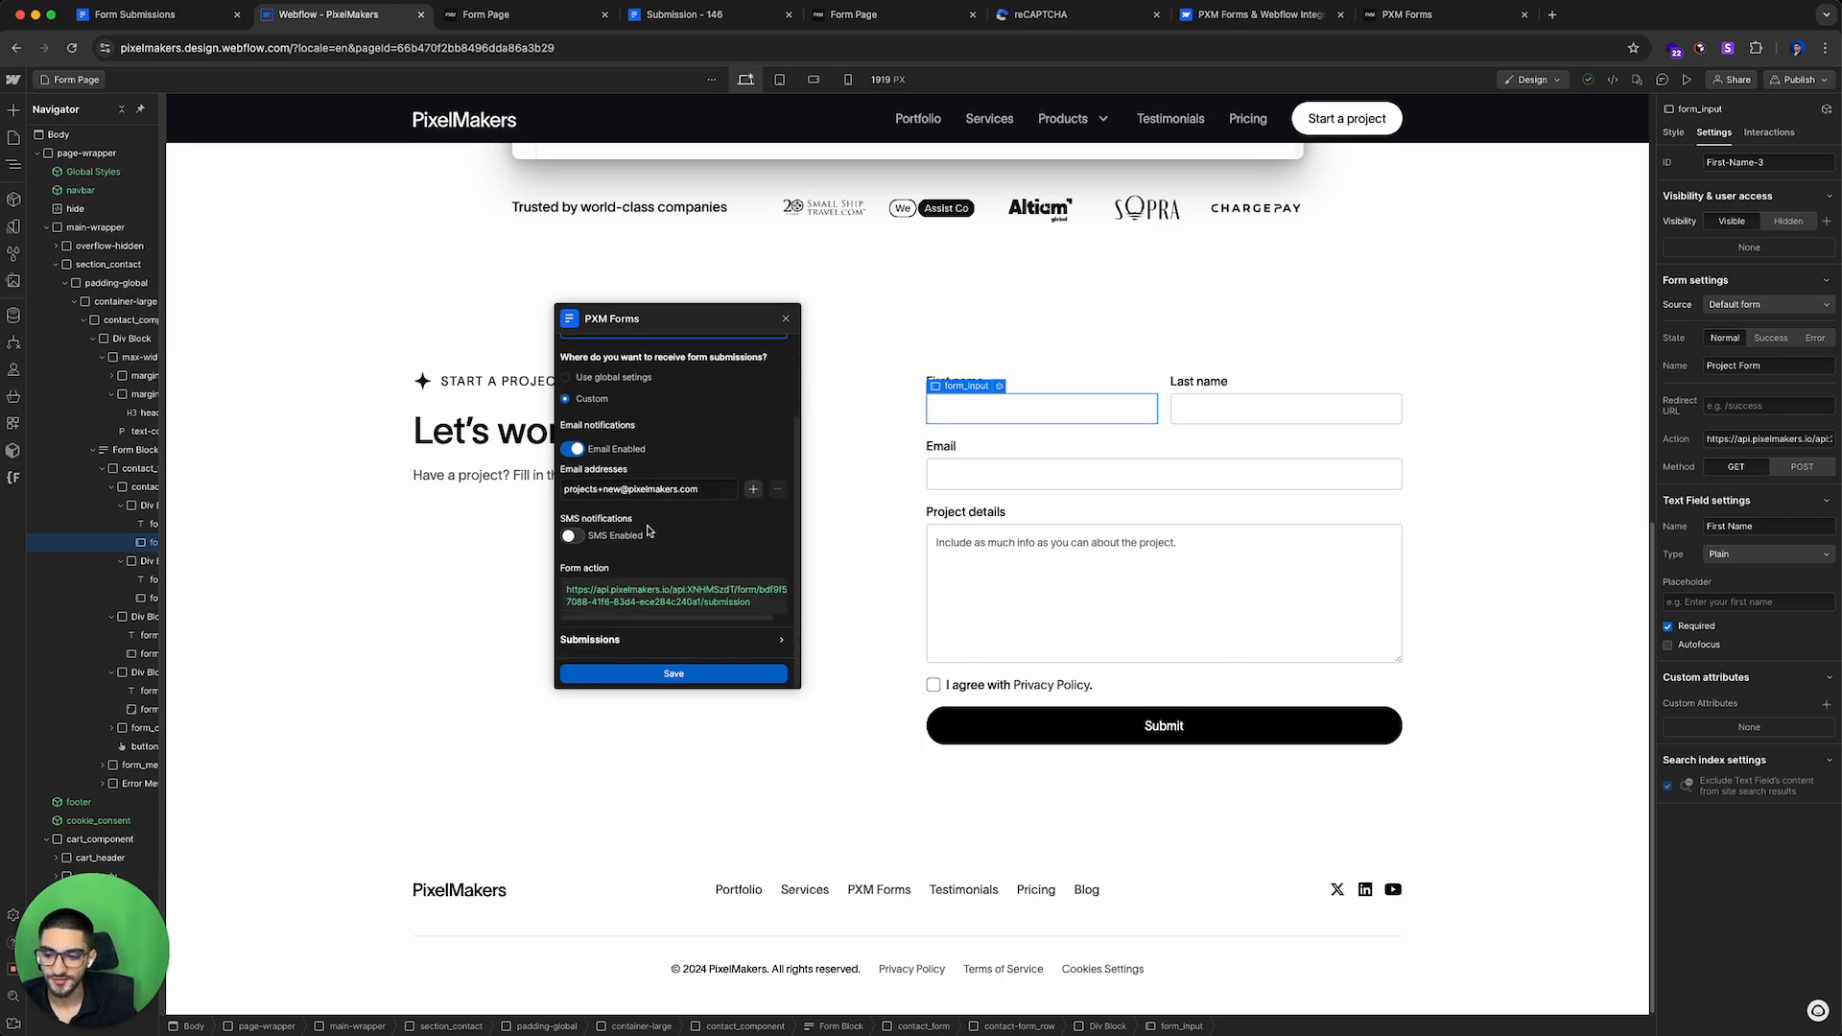
click(610, 651)
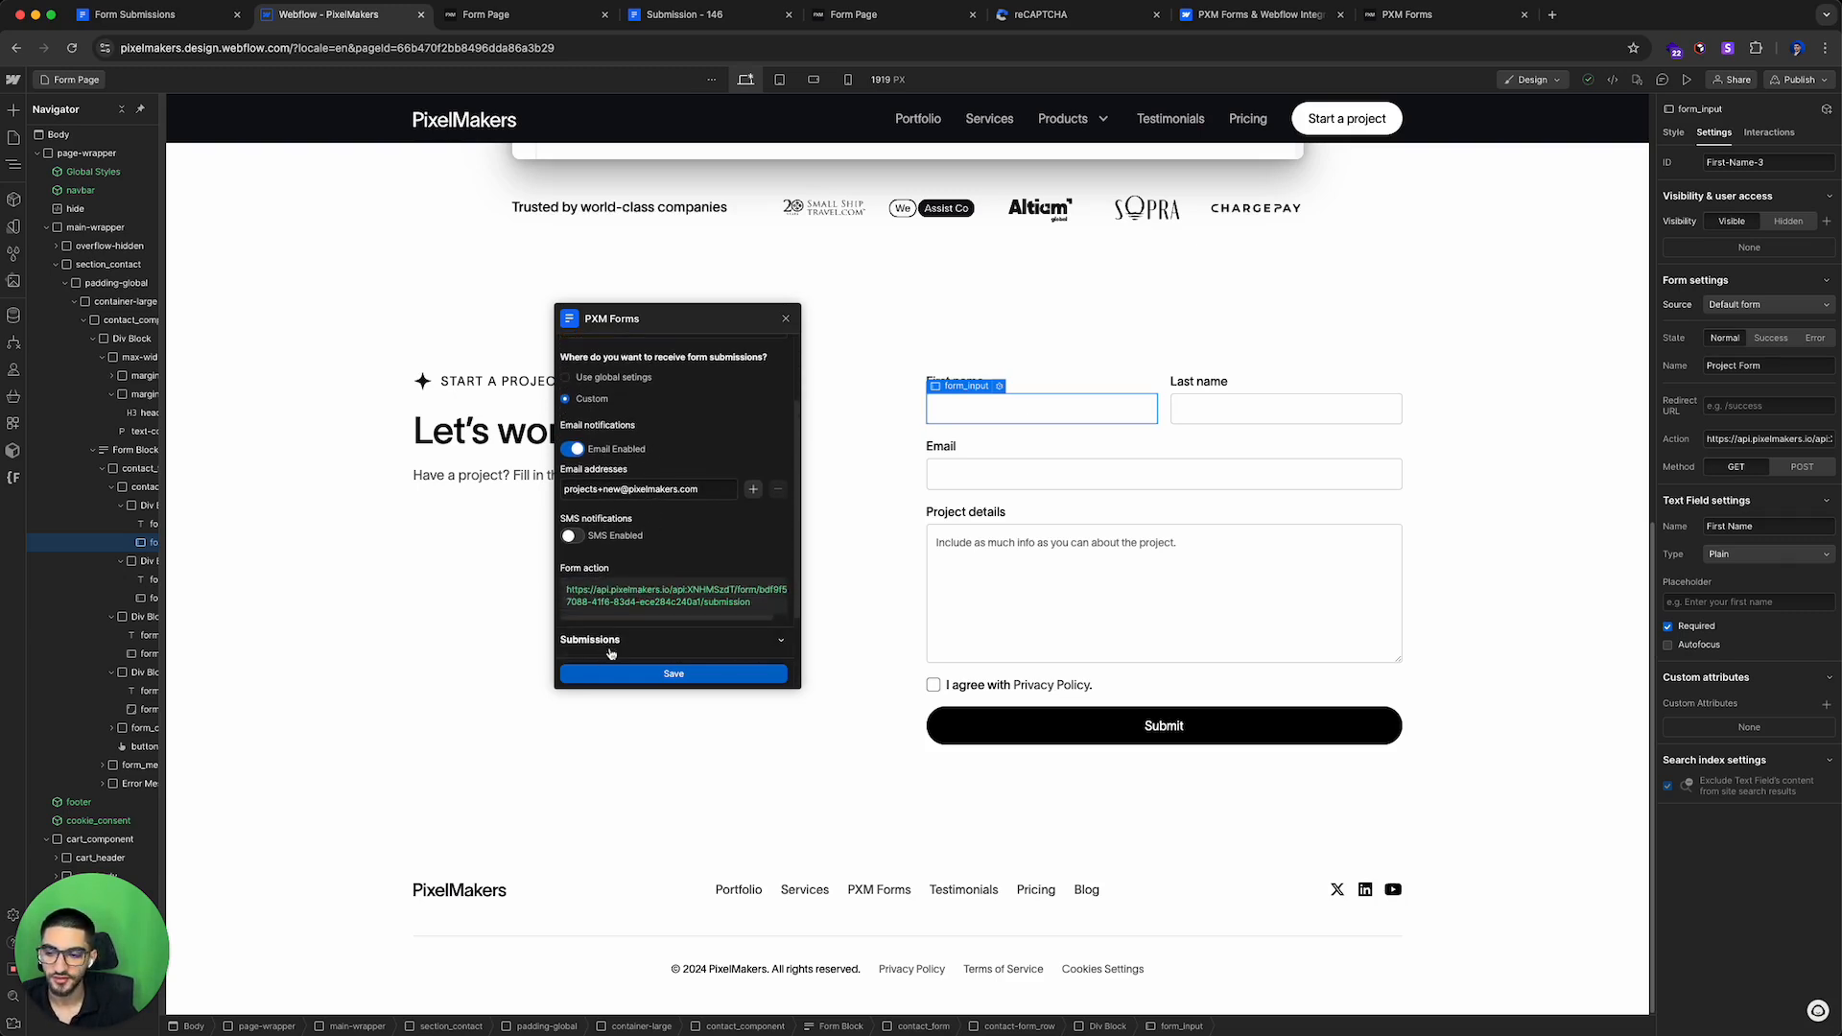
triple_click(670, 588)
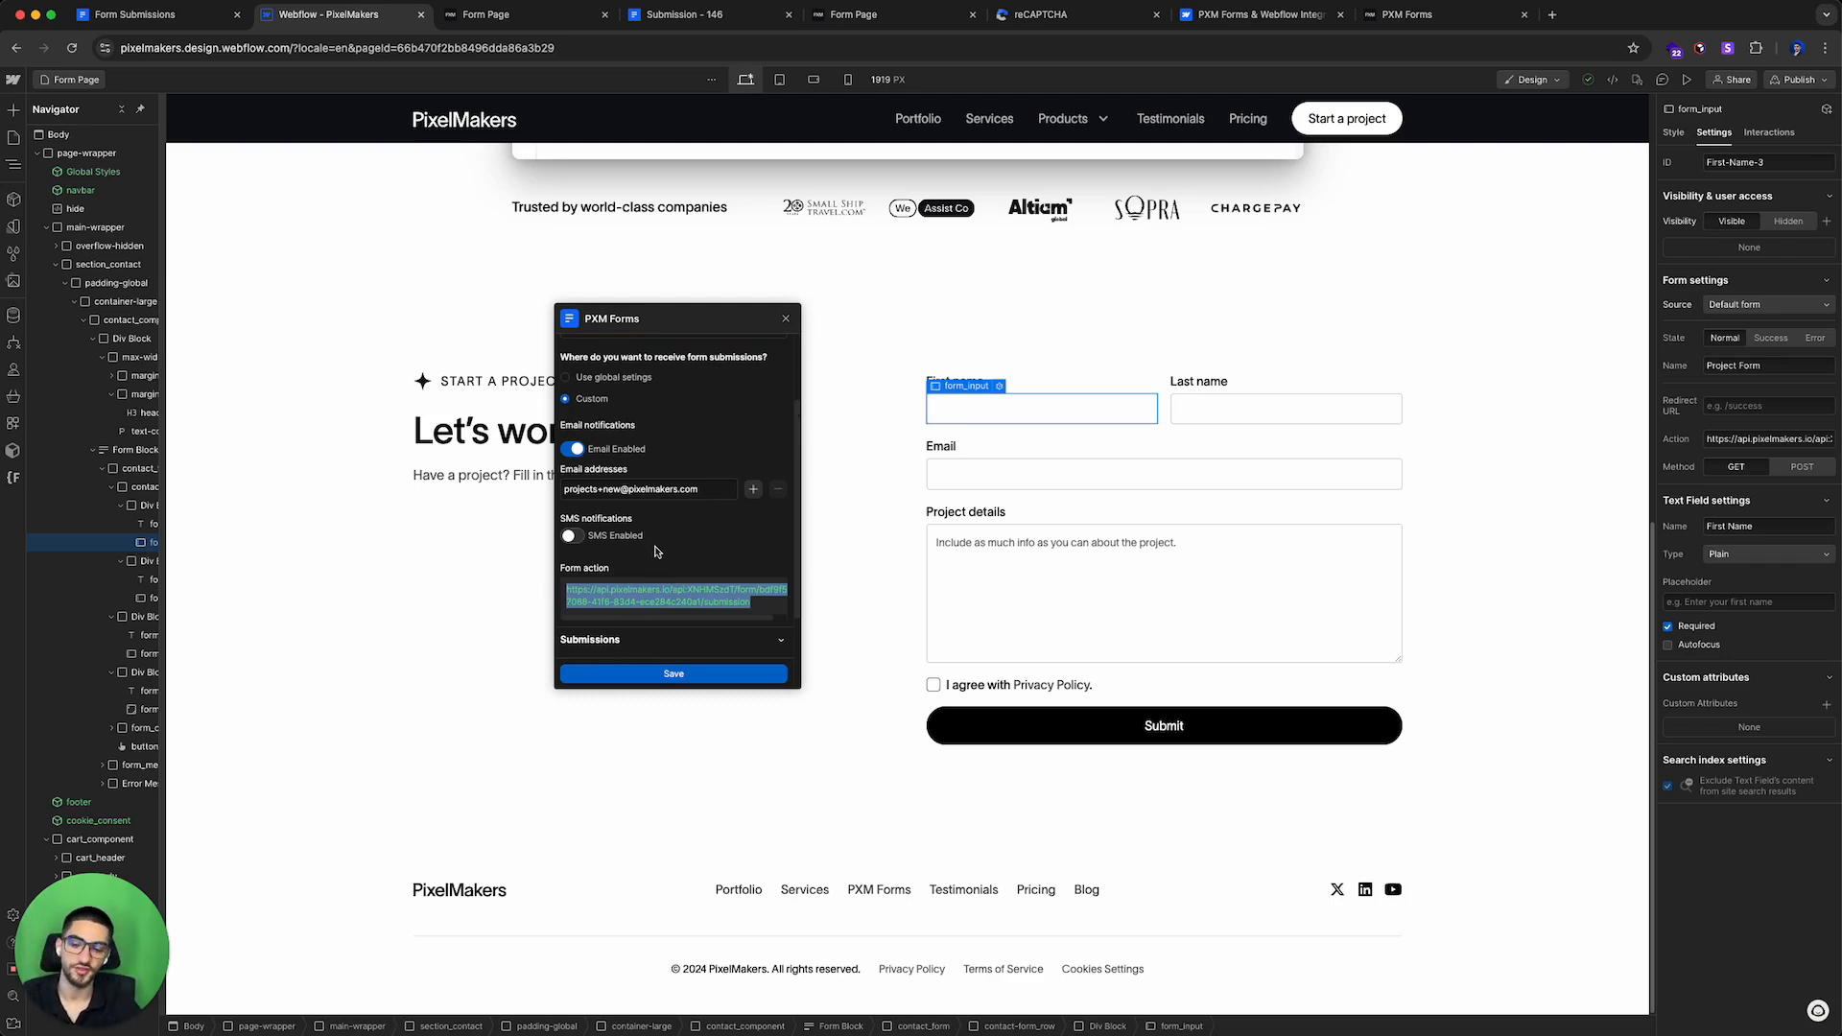
scroll(655, 549, up, 4)
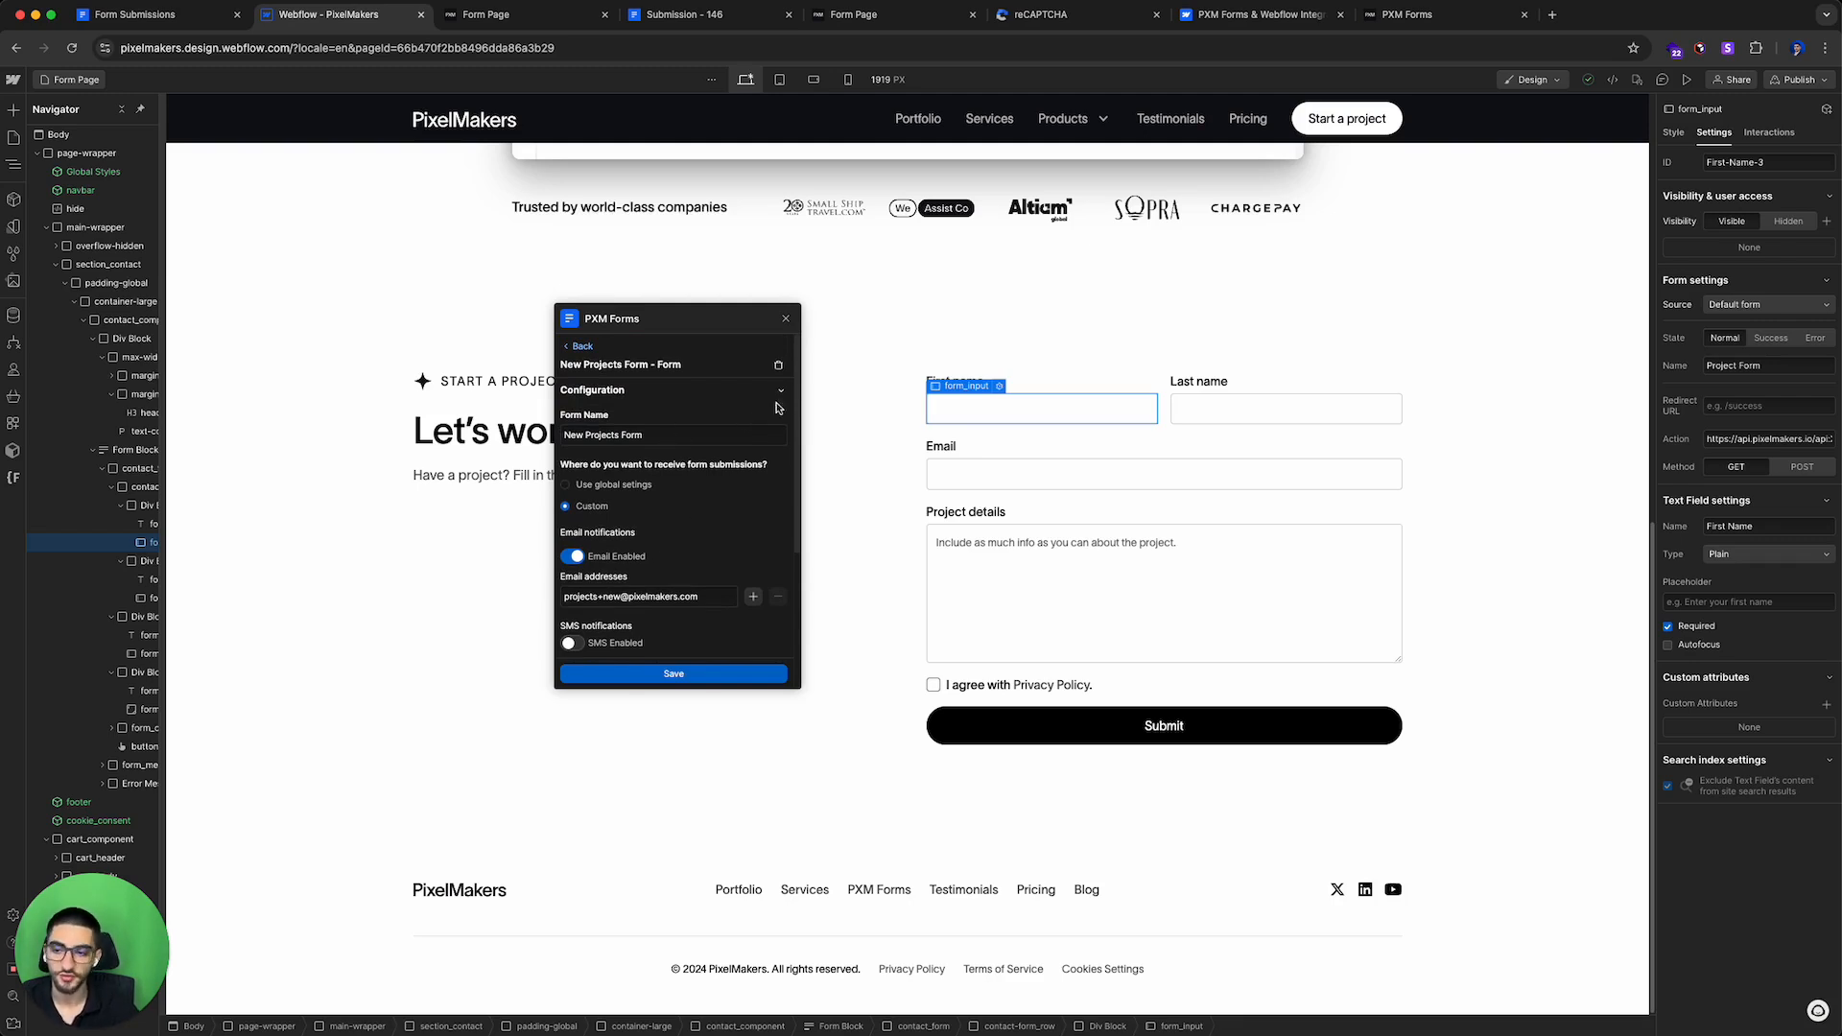
click(1553, 14)
drag(1598, 14, 844, 181)
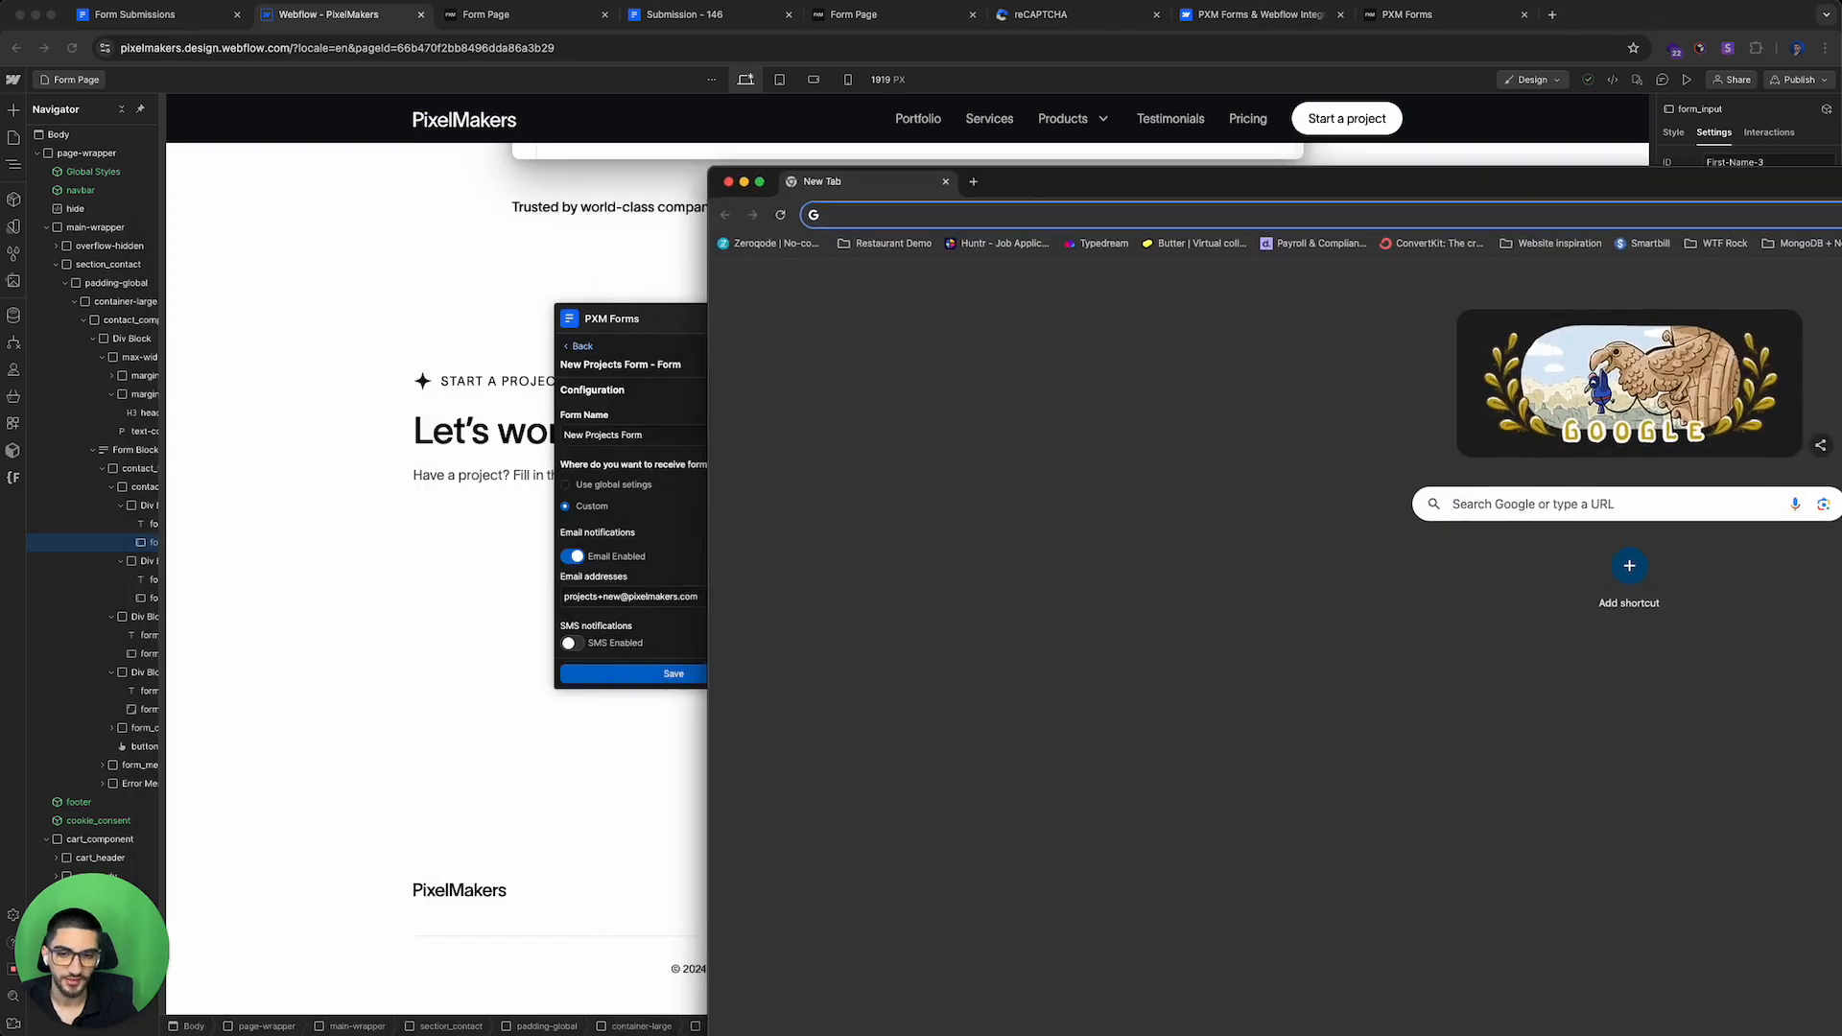
key(super+w)
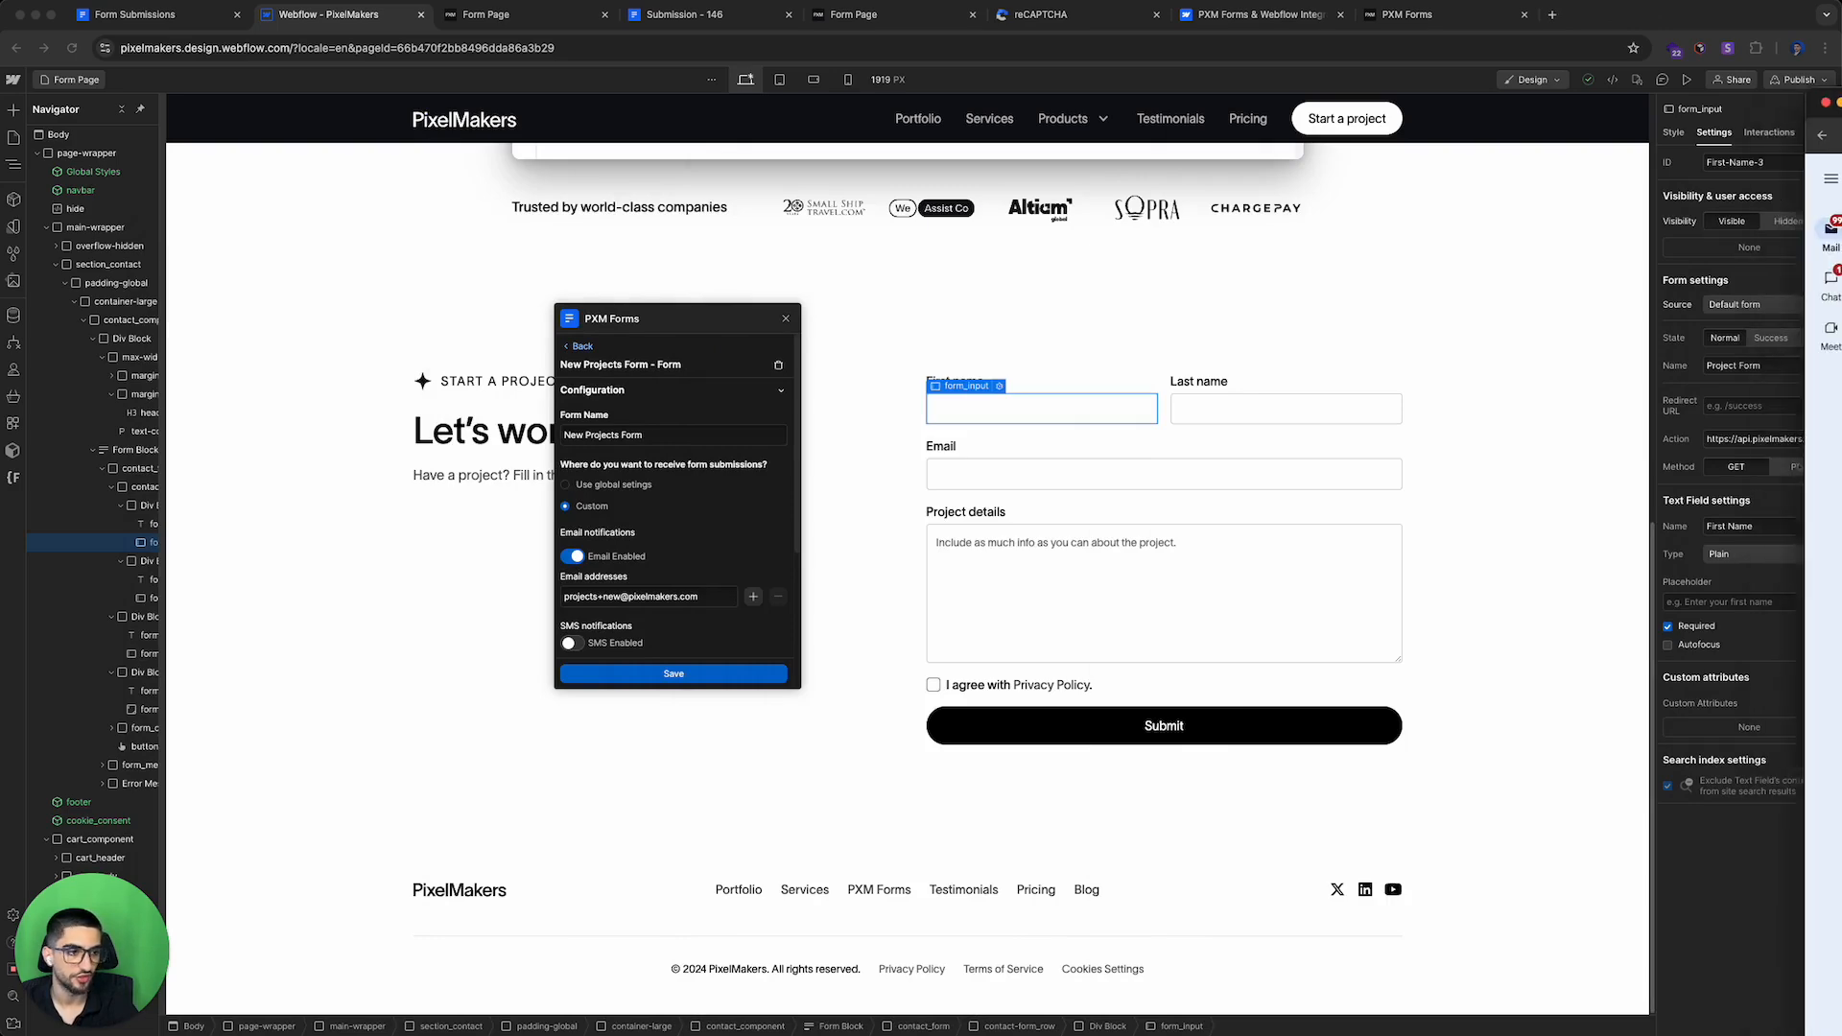
Step: Compare the field names in the two New Form Submission notification emails in Gmail
key(super+grave)
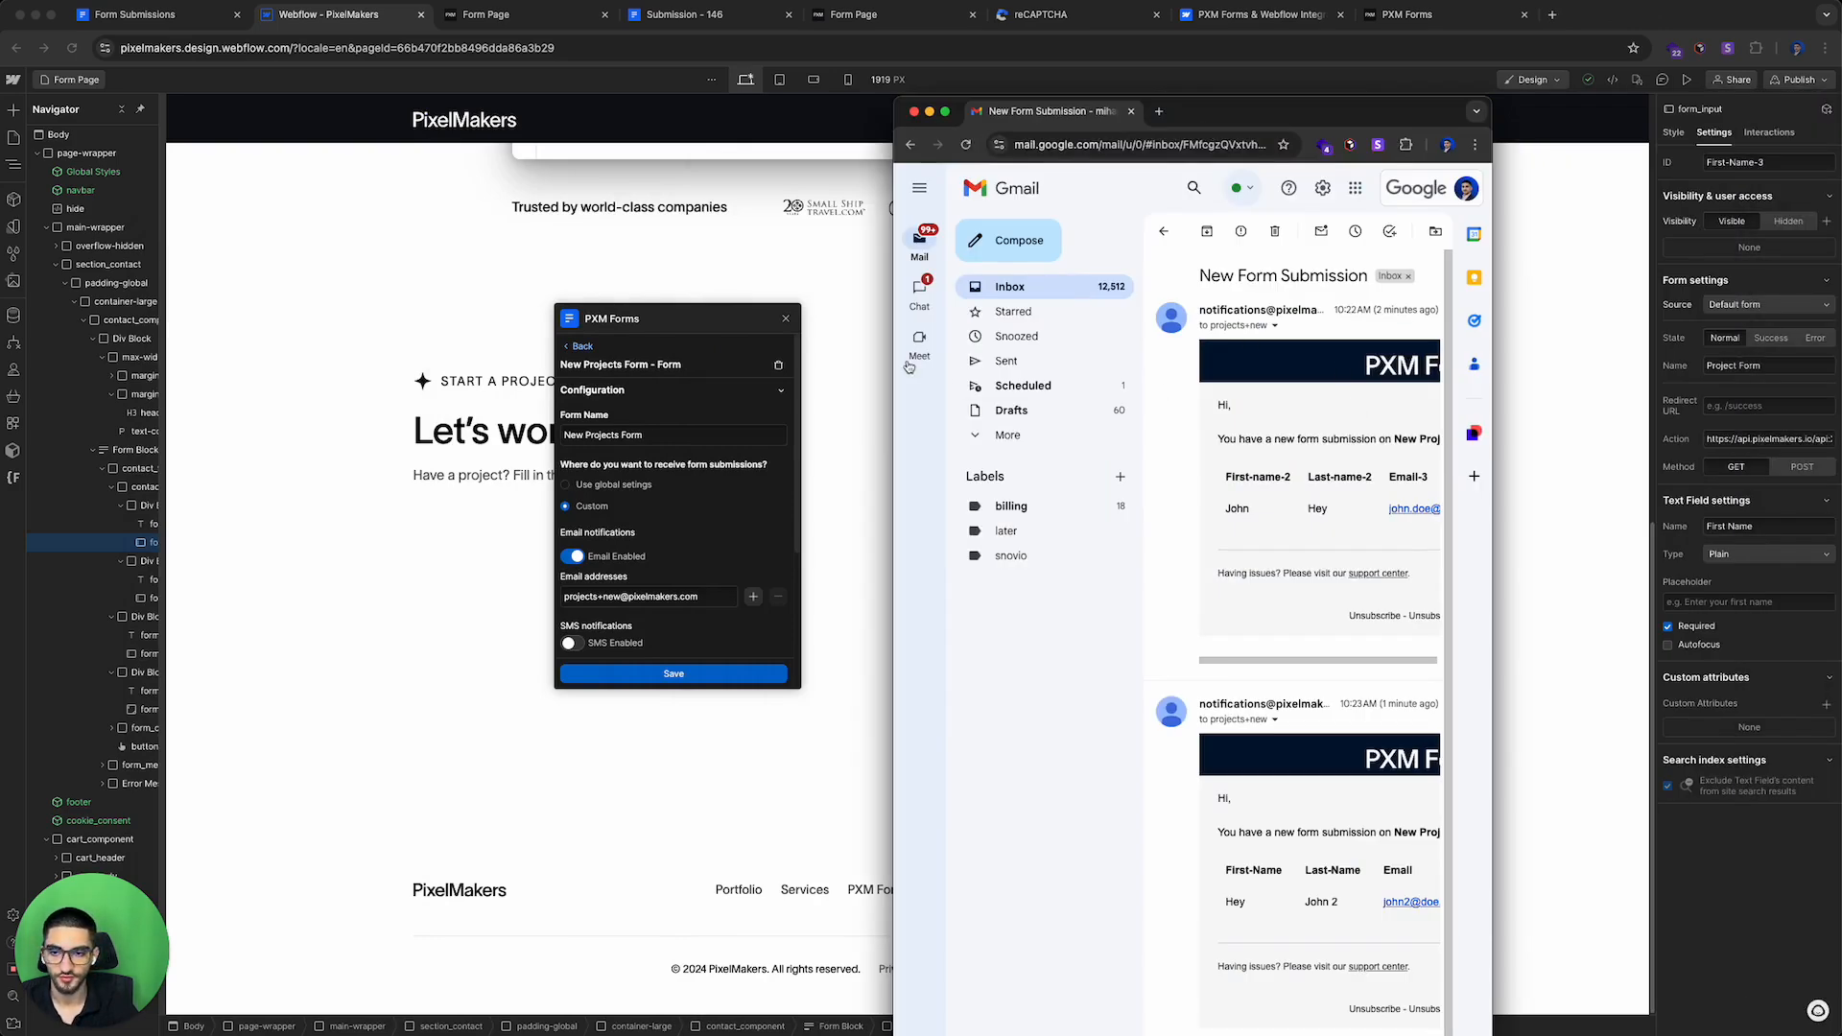
drag(894, 364, 303, 369)
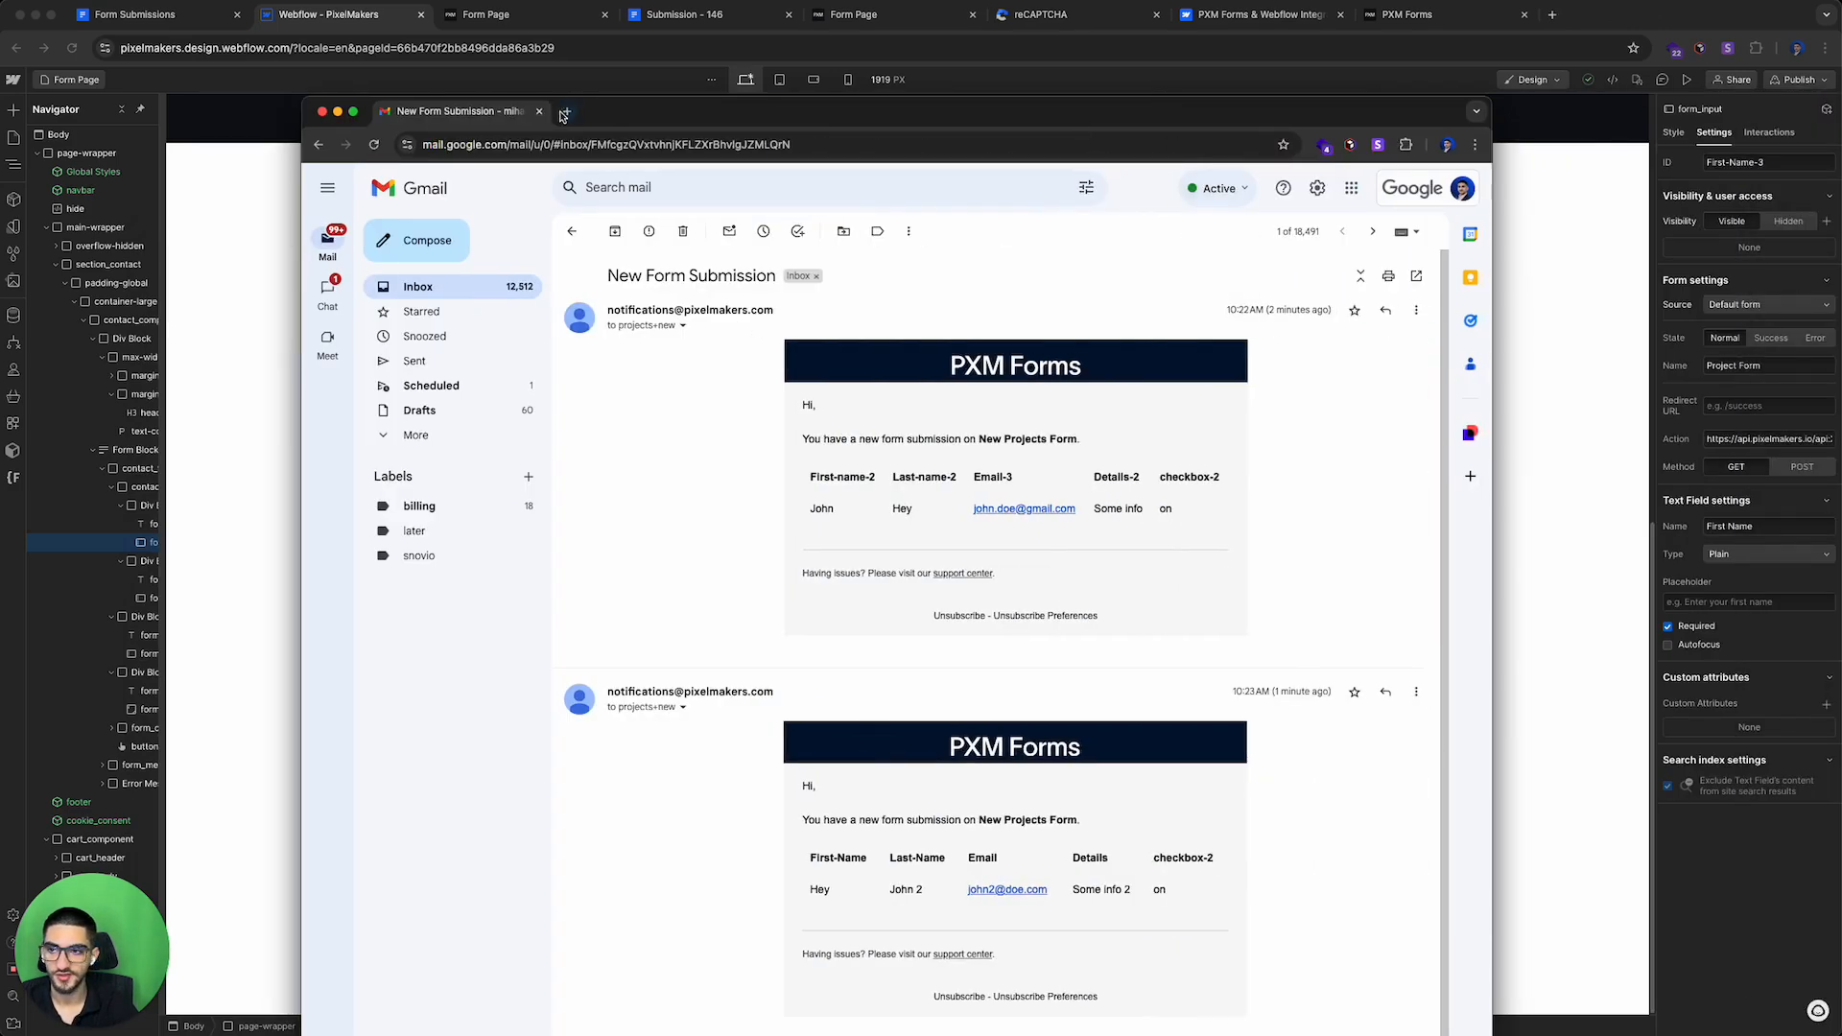
drag(565, 116, 525, 17)
scroll(748, 336, down, 1)
drag(898, 682, 1250, 756)
click(1261, 754)
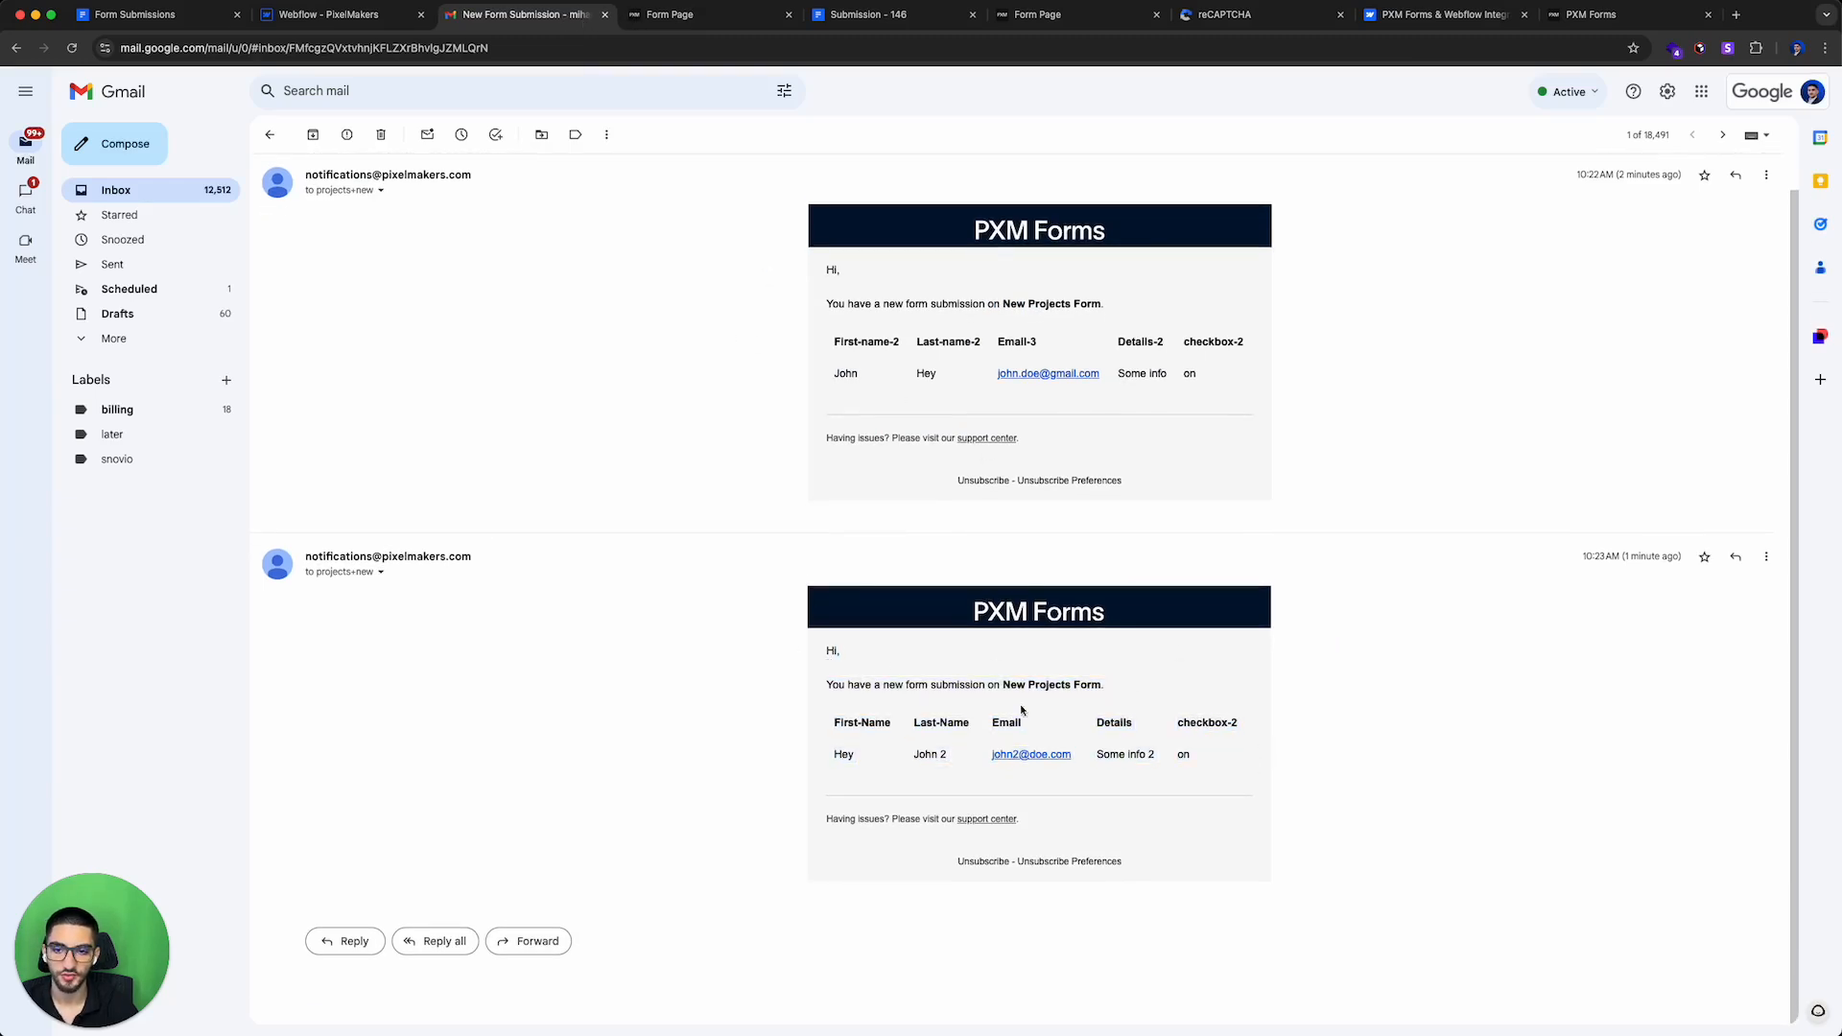
drag(833, 729, 1195, 760)
click(1196, 759)
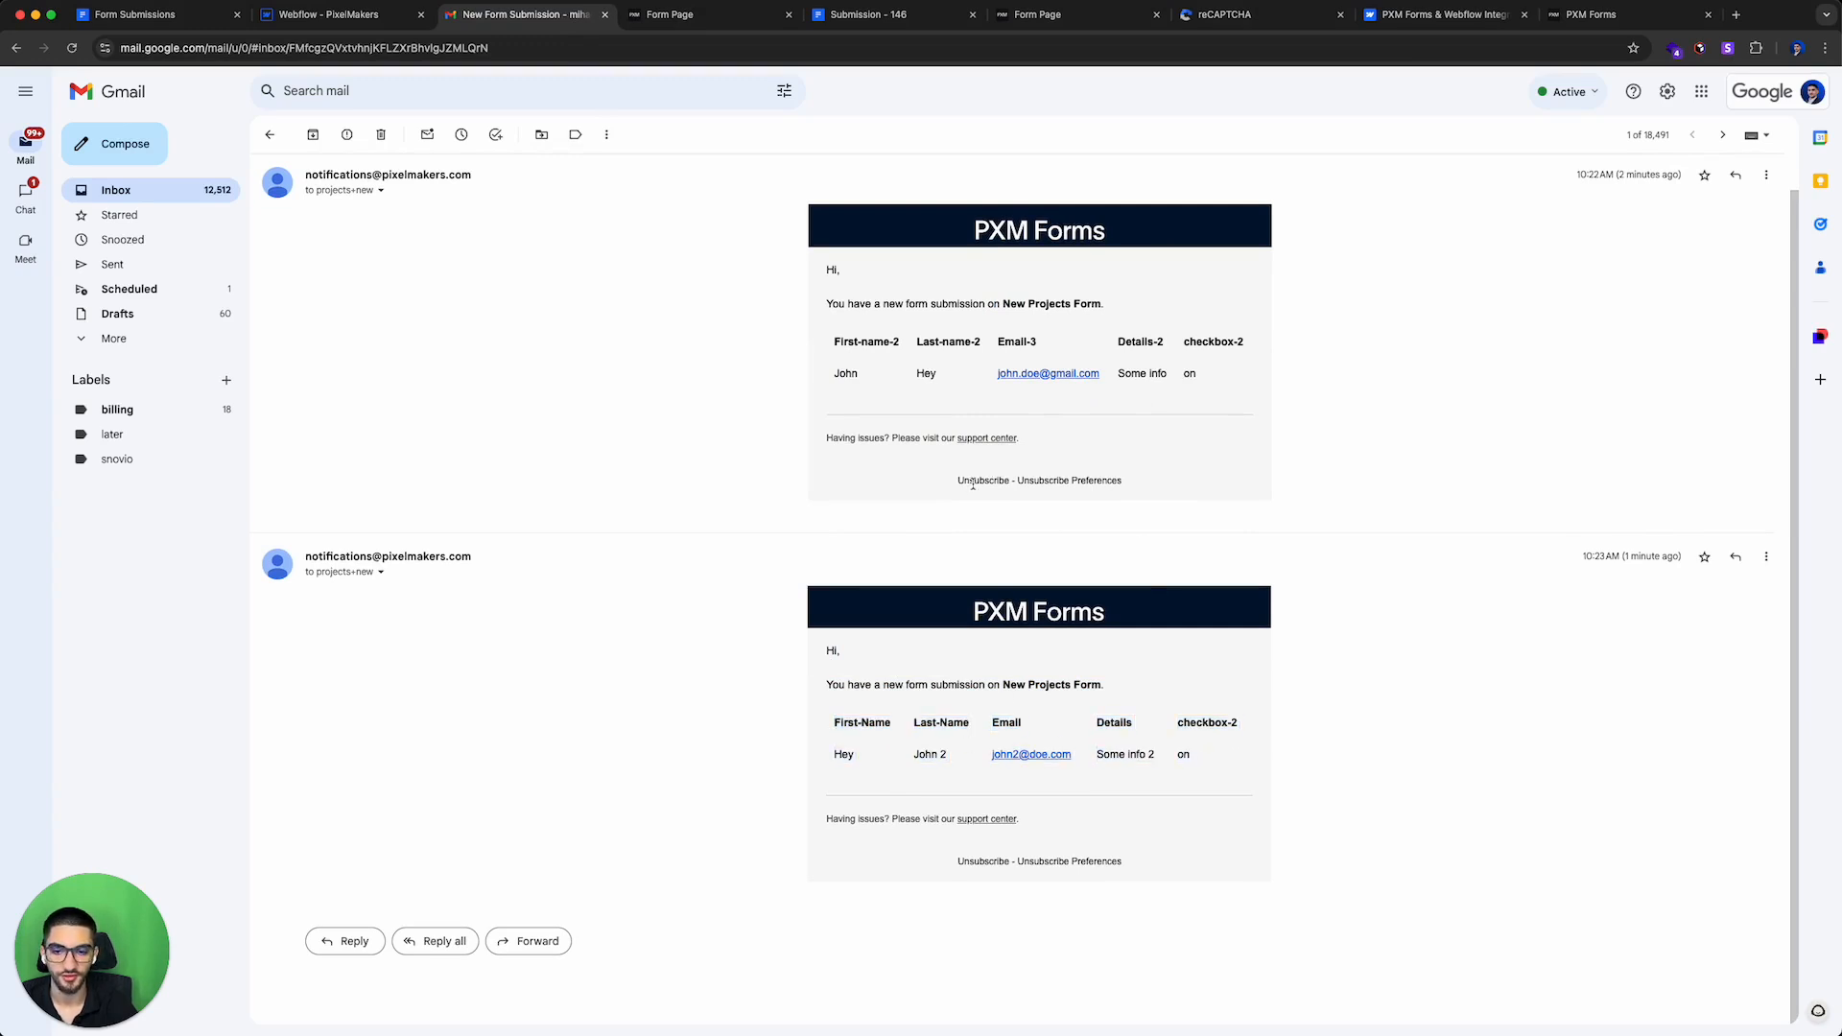
Step: Move the PXM Forms panel in the designer and open the app's help center
key(ctrl+shift+Tab)
scroll(659, 490, down, 3)
scroll(659, 490, up, 3)
scroll(659, 490, down, 3)
scroll(672, 480, up, 3)
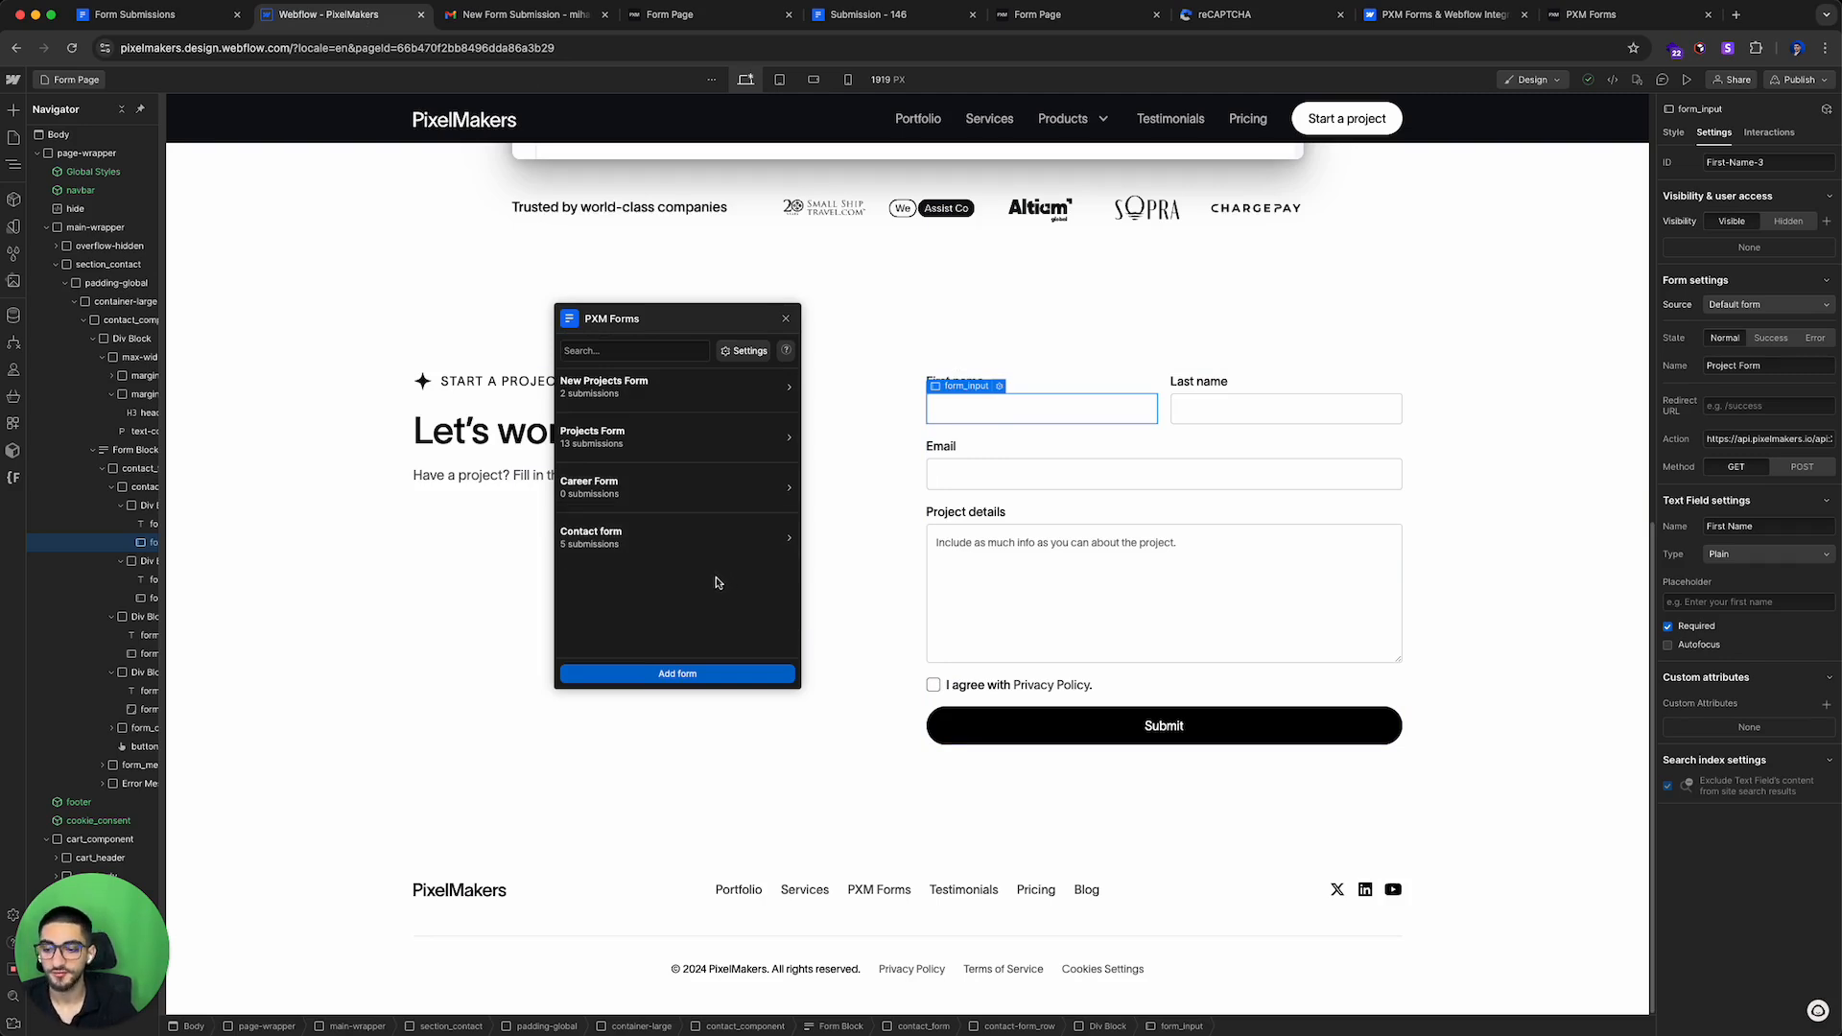
drag(685, 330, 865, 331)
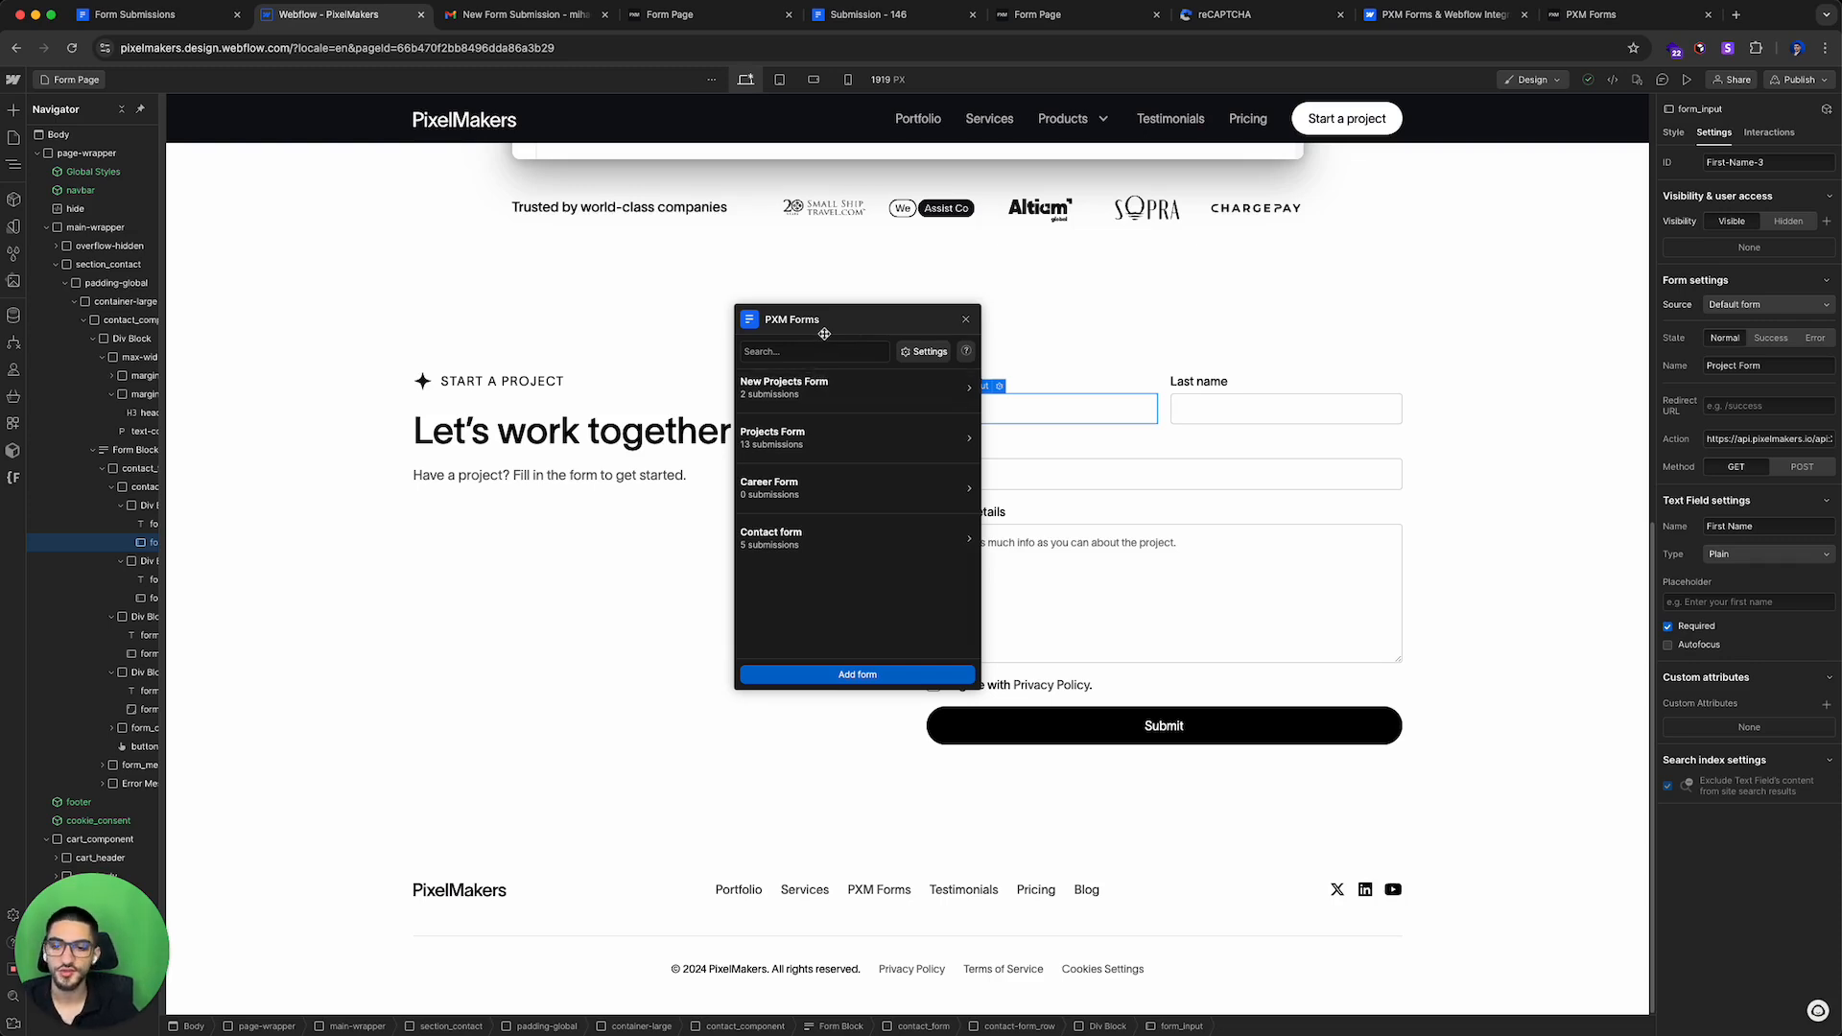
click(967, 353)
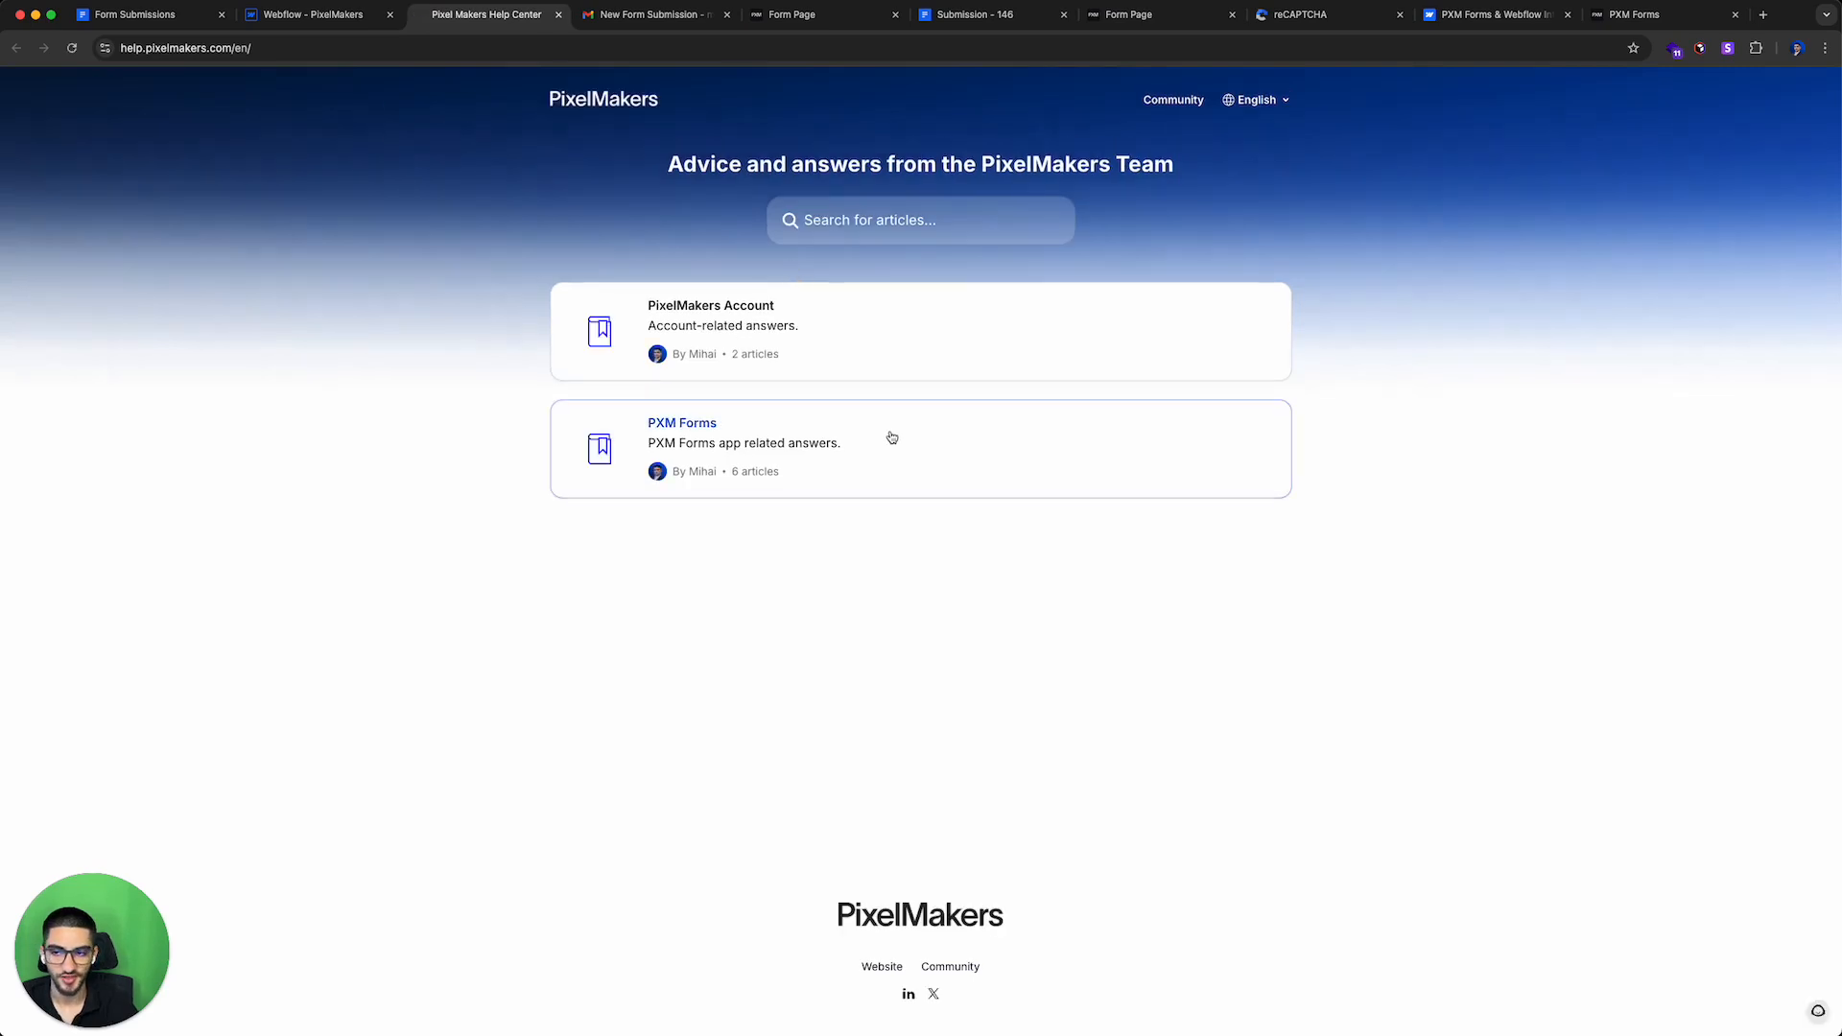
Step: Browse the help center's PXM Forms articles and the support chat widget
click(883, 438)
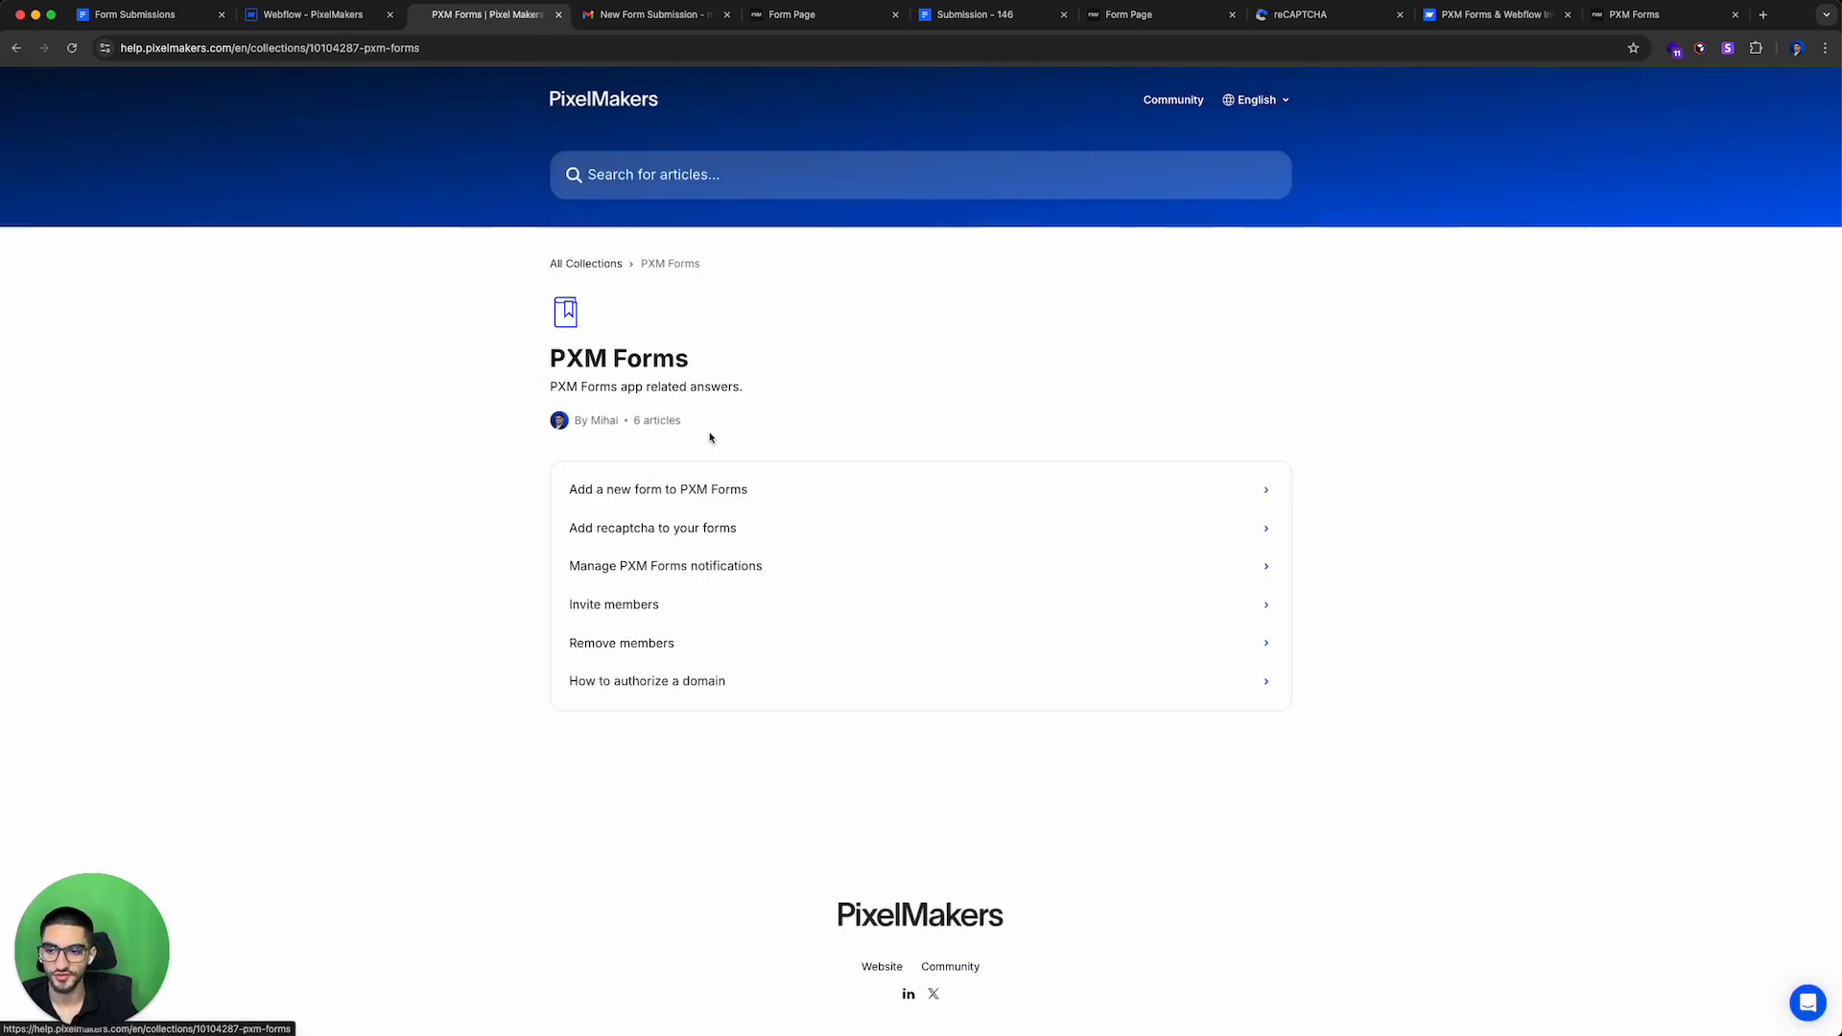
click(16, 48)
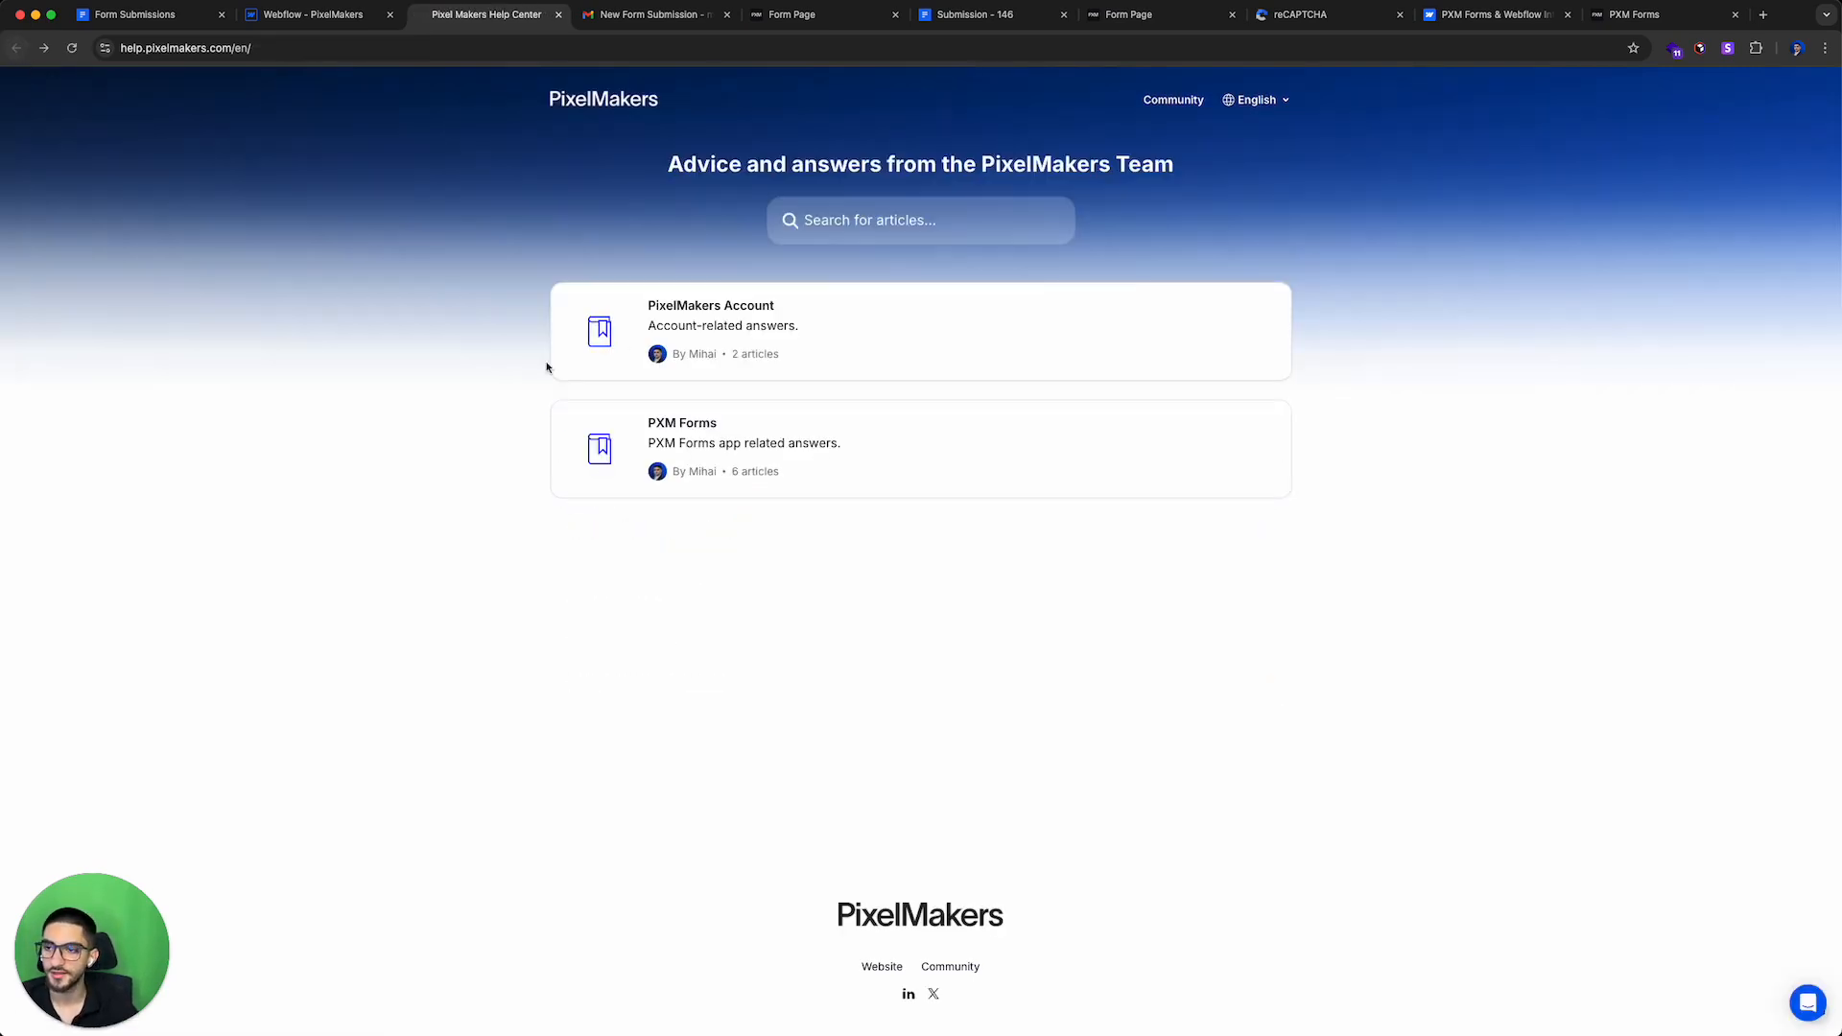
click(1809, 1003)
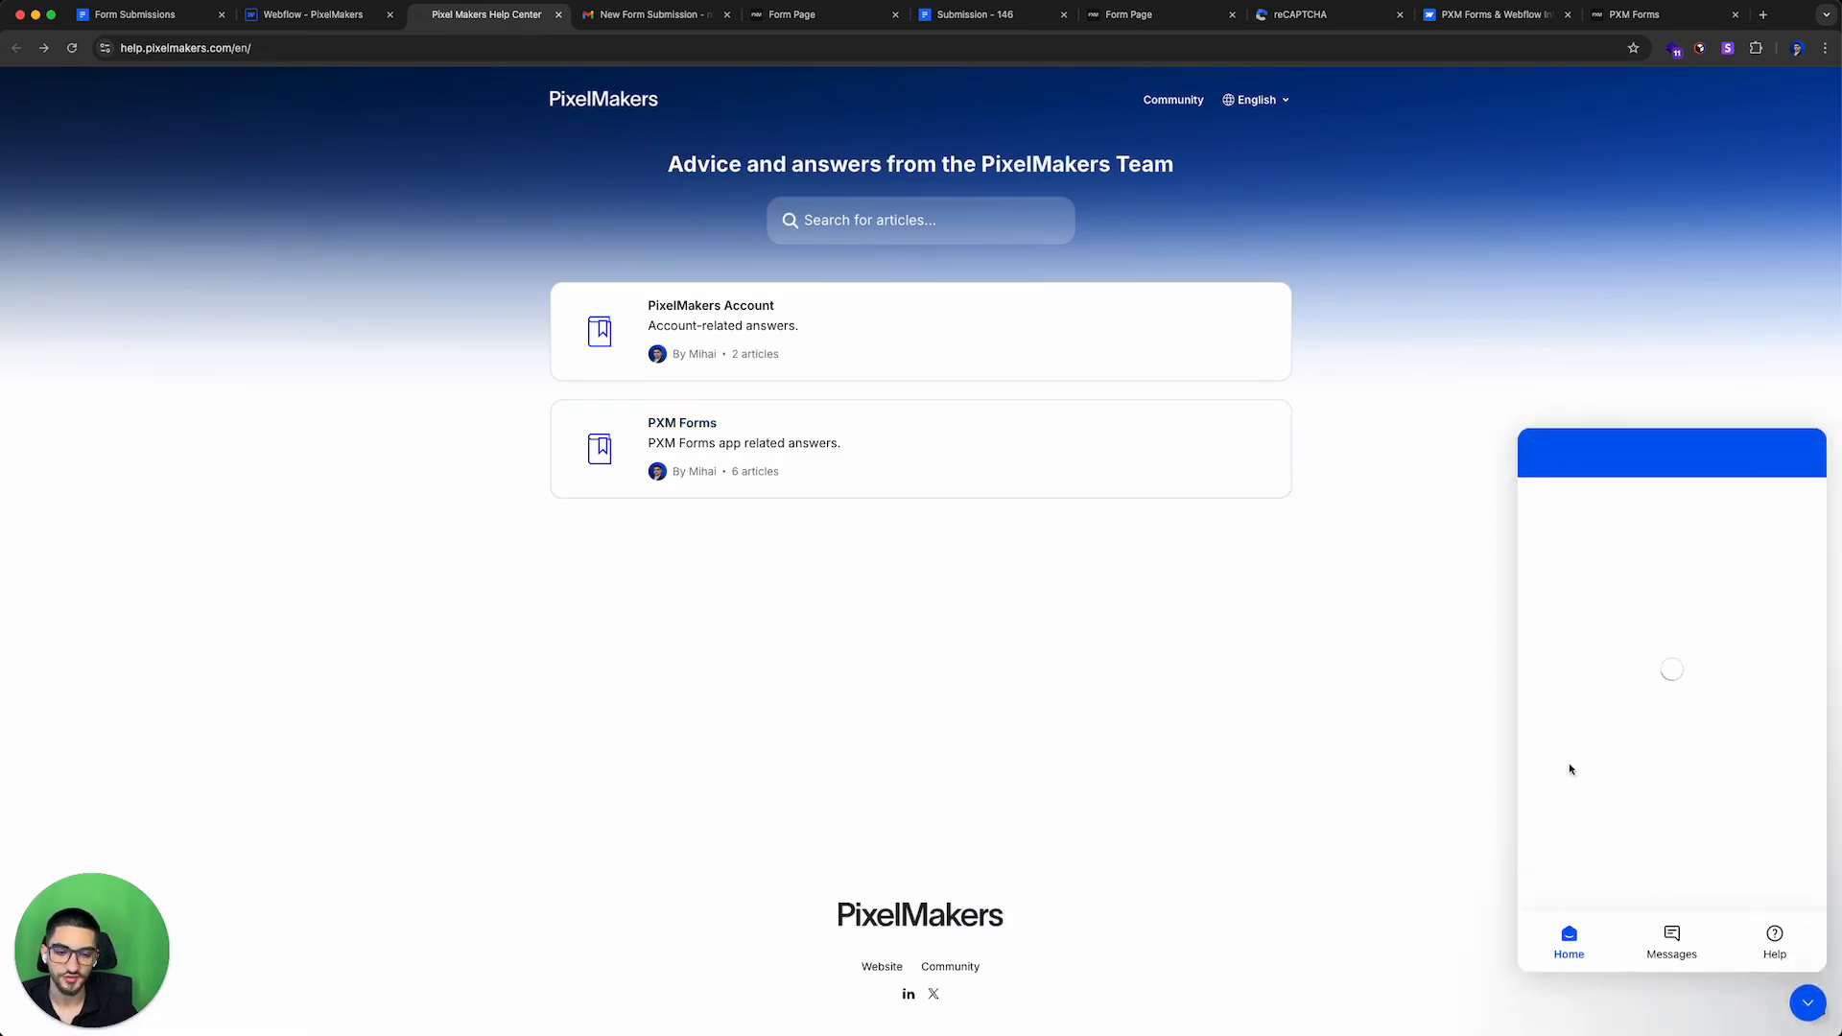
scroll(1630, 803, down, 3)
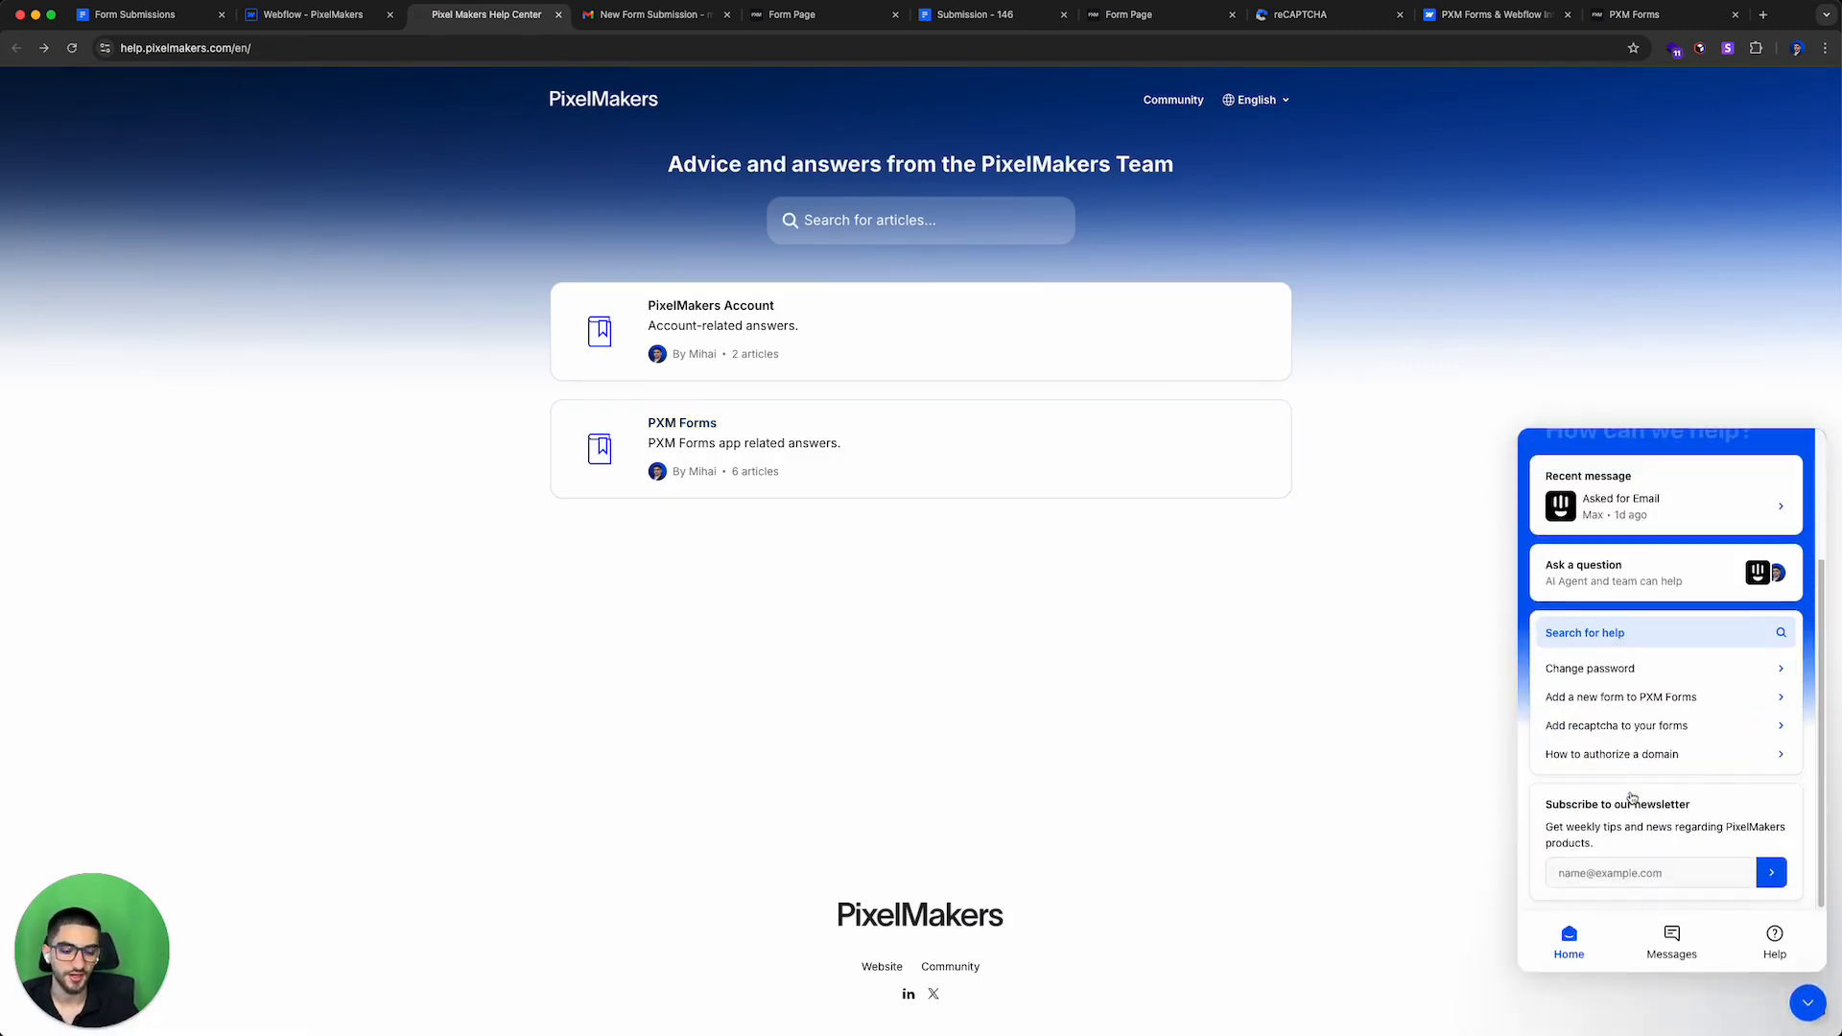
click(1805, 1005)
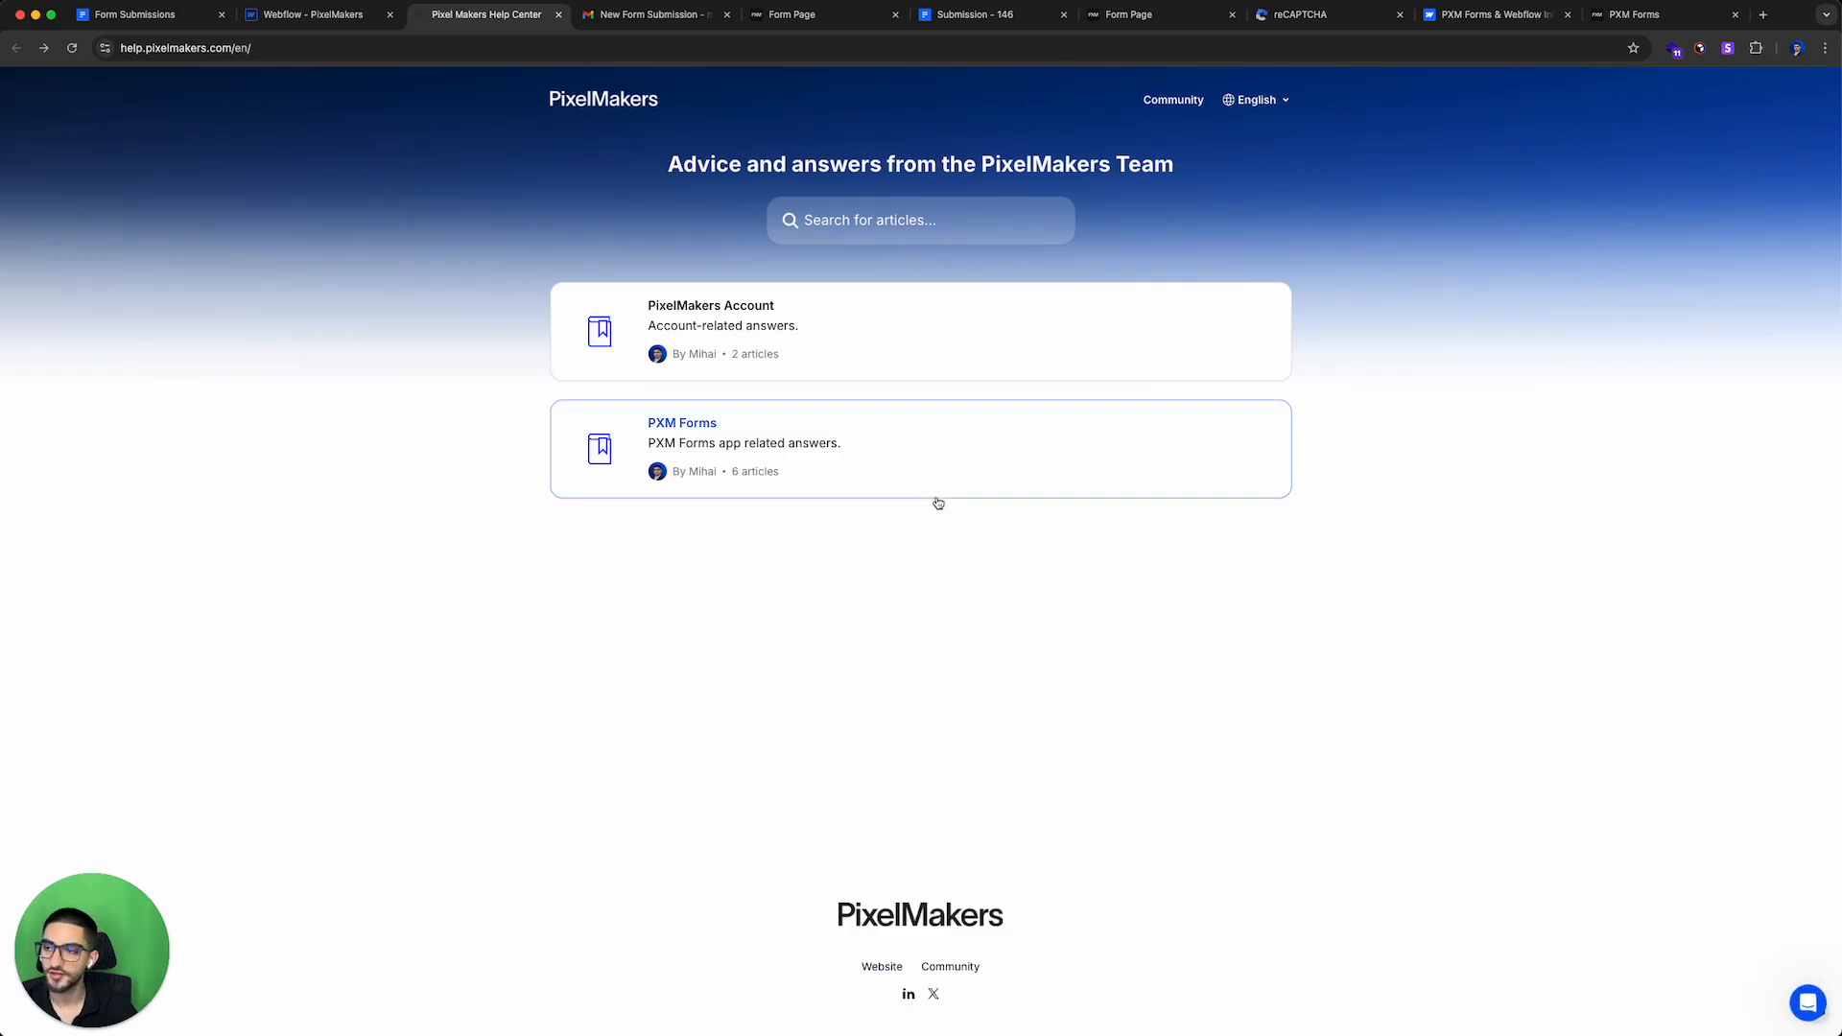
click(230, 48)
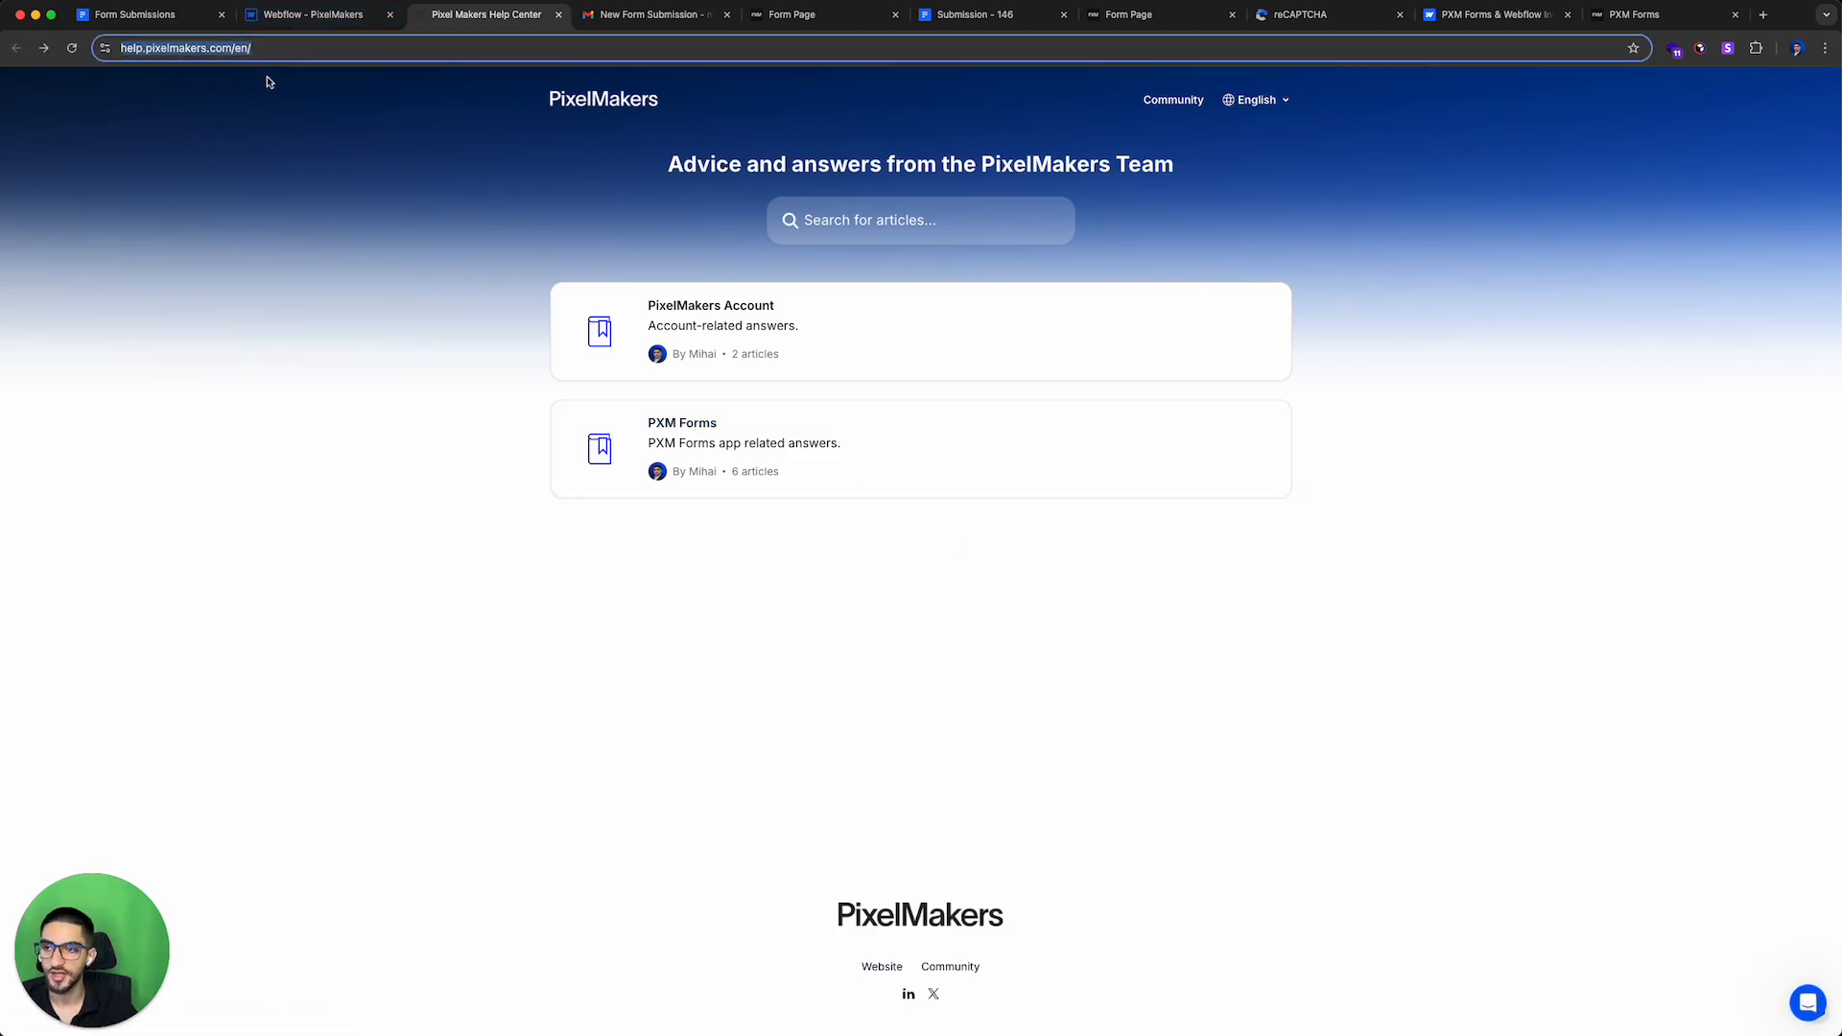
Step: Open the PXM Forms product page at pixelmakers.com/pxm-forms in the Form Page tab
key(super+5)
click(335, 49)
text(pixelmakers.com/pxm-forms)
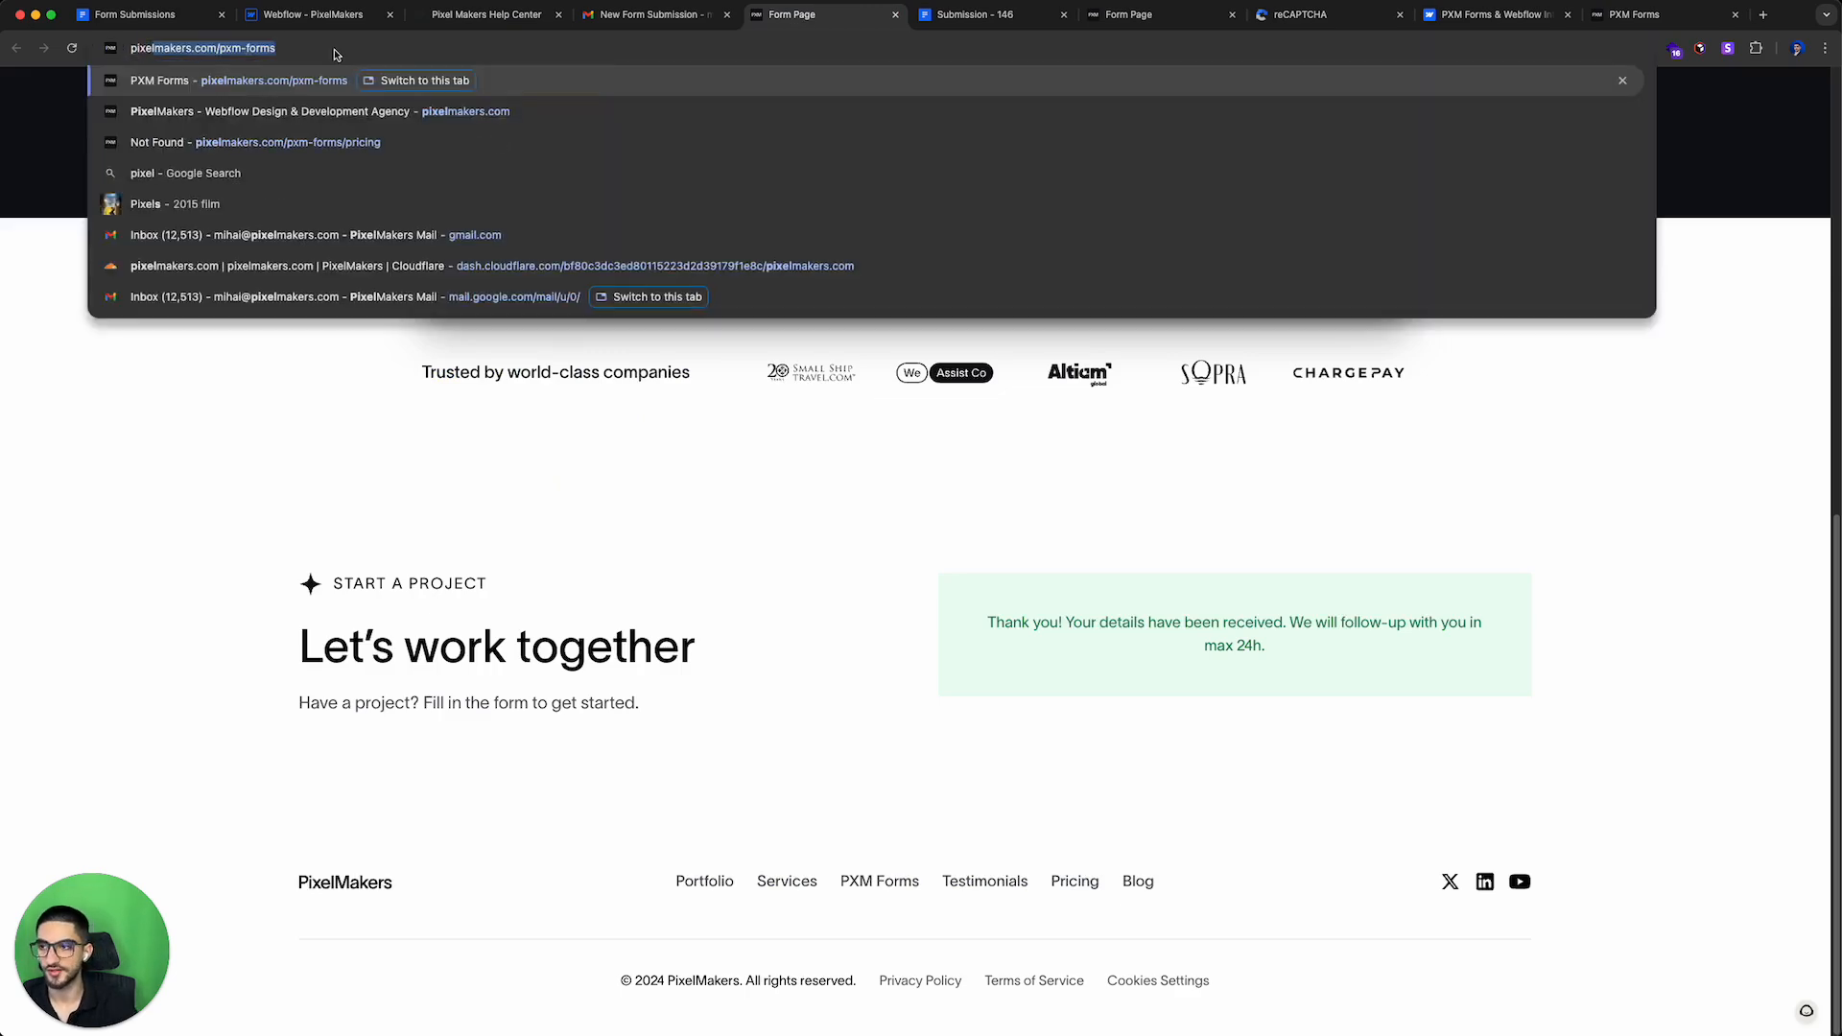
key(Return)
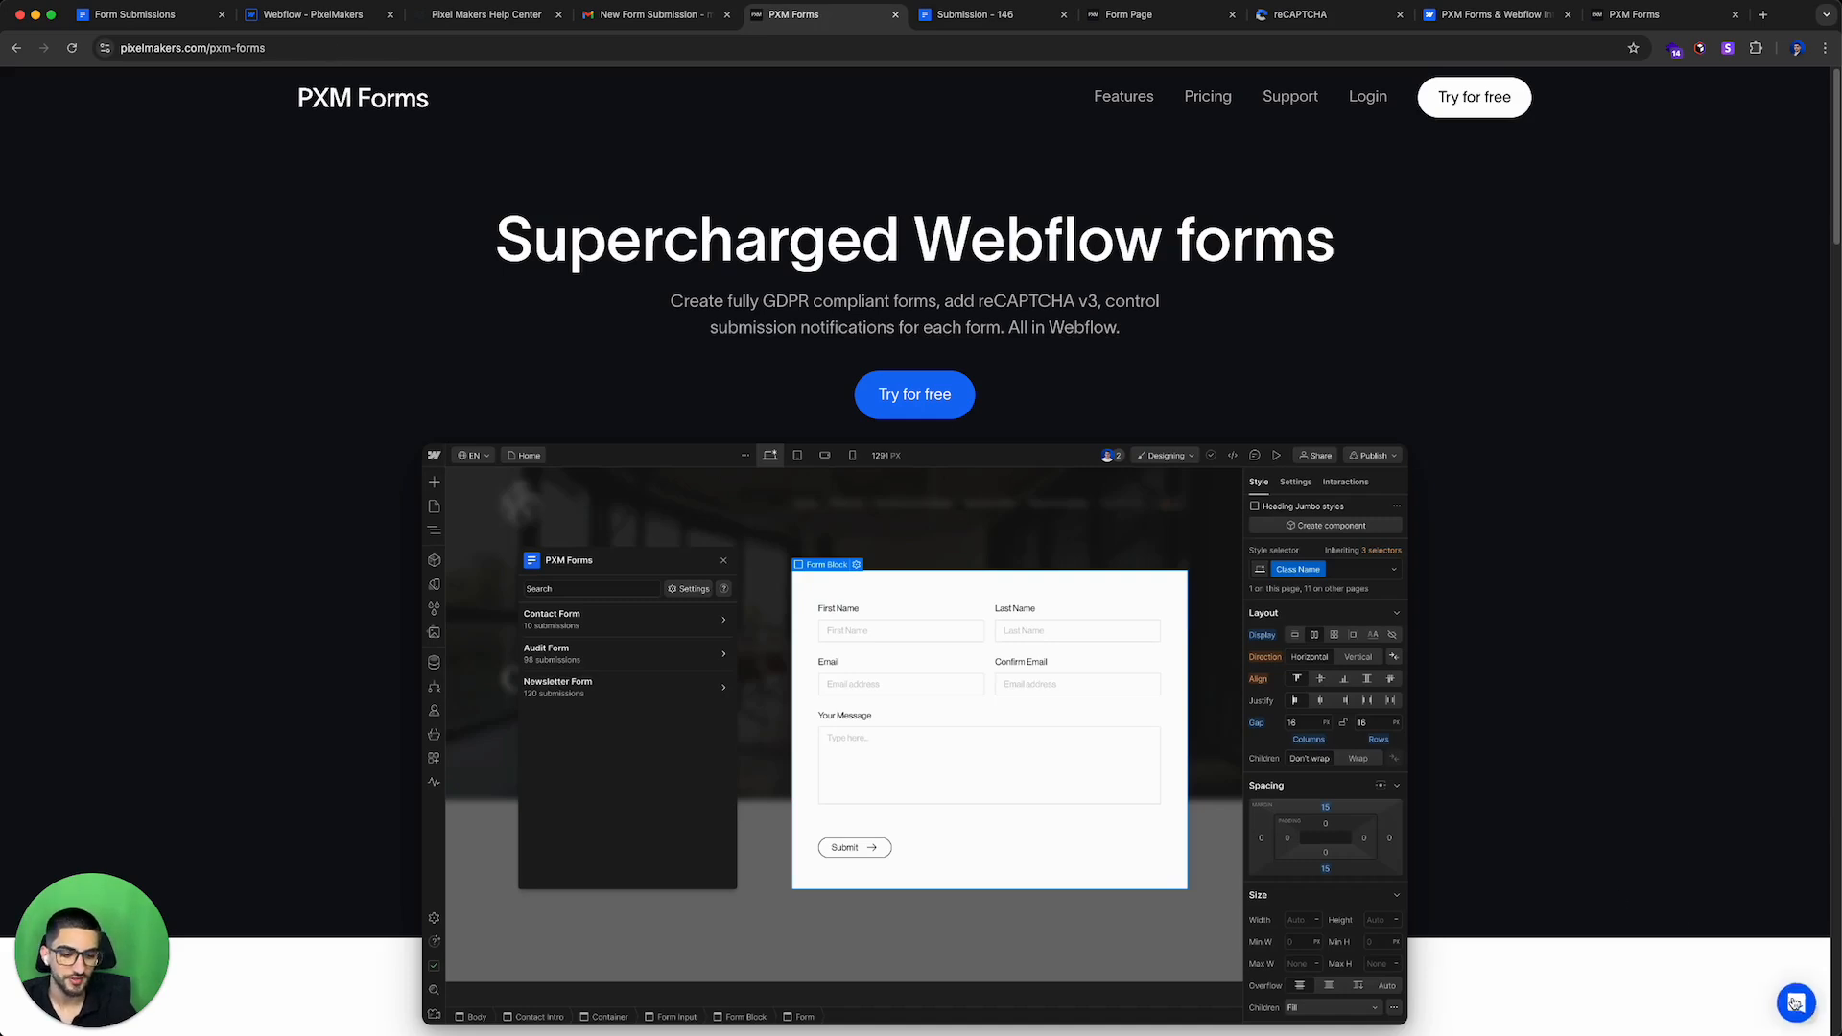
Step: Open the site's support chat widget, browse its help links and newsletter section, and close it
click(1793, 1002)
scroll(1644, 601, down, 2)
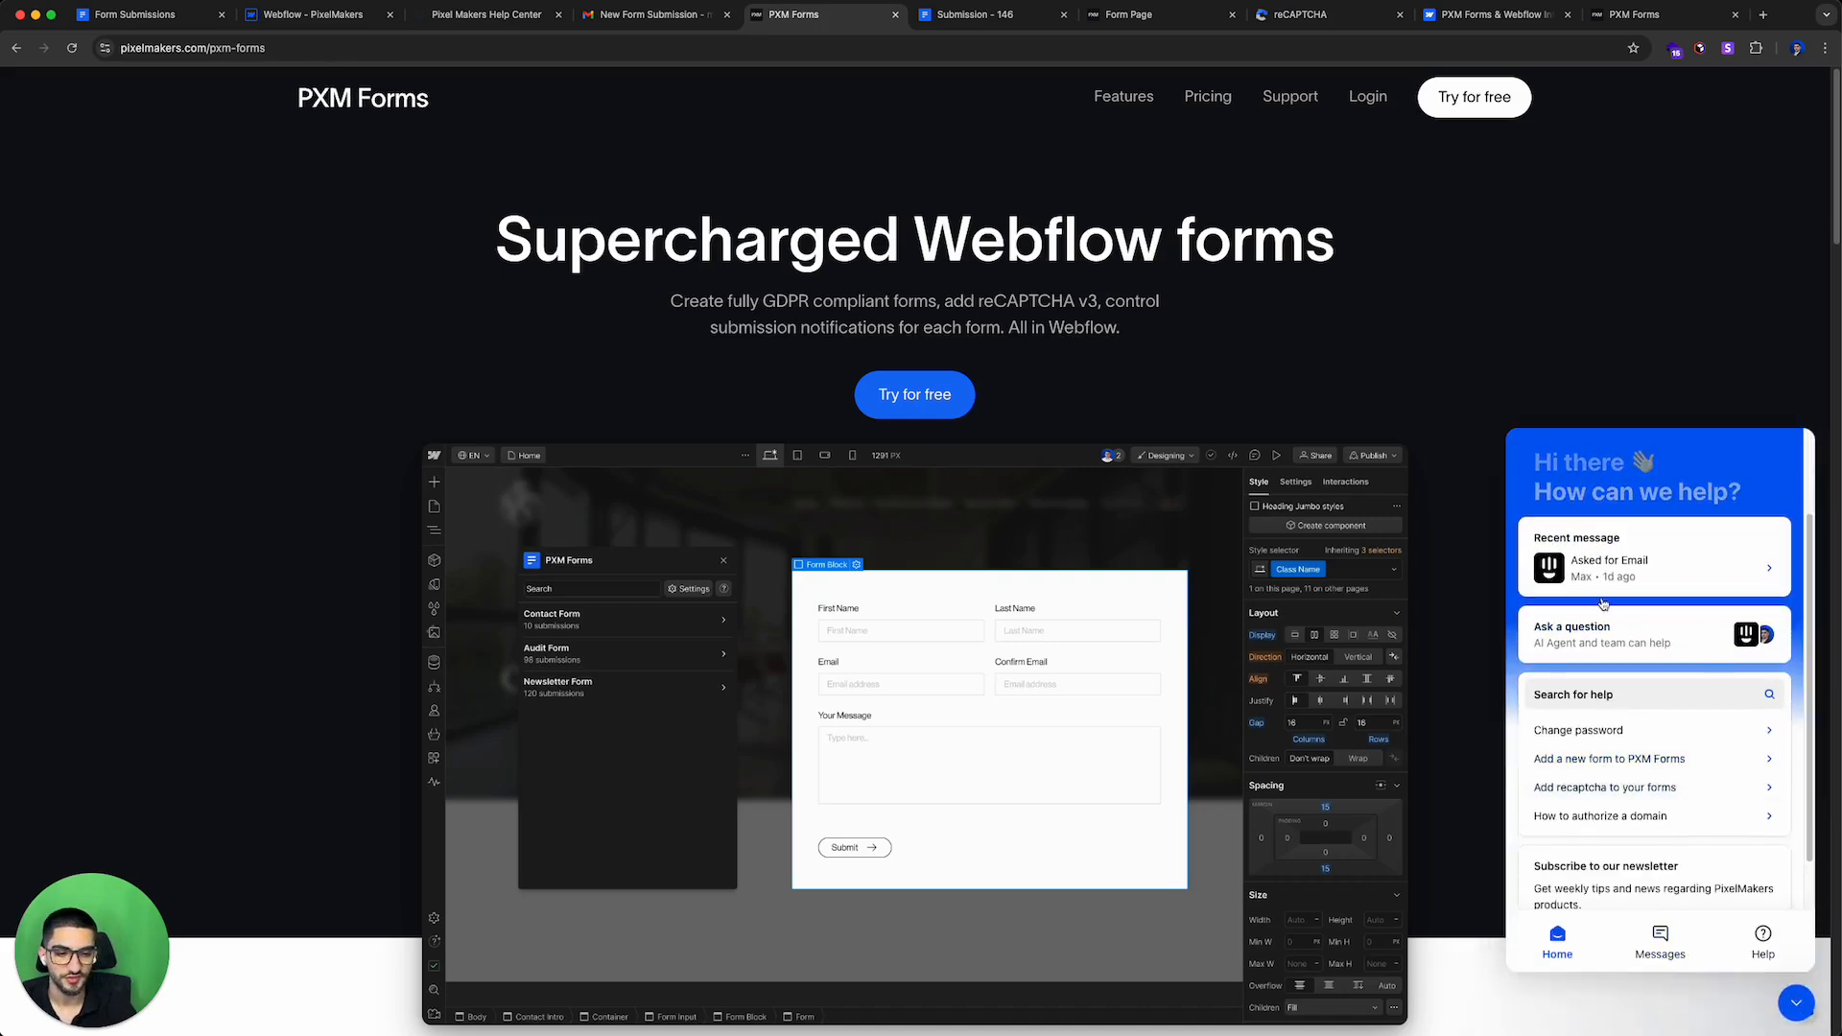
scroll(1643, 672, down, 2)
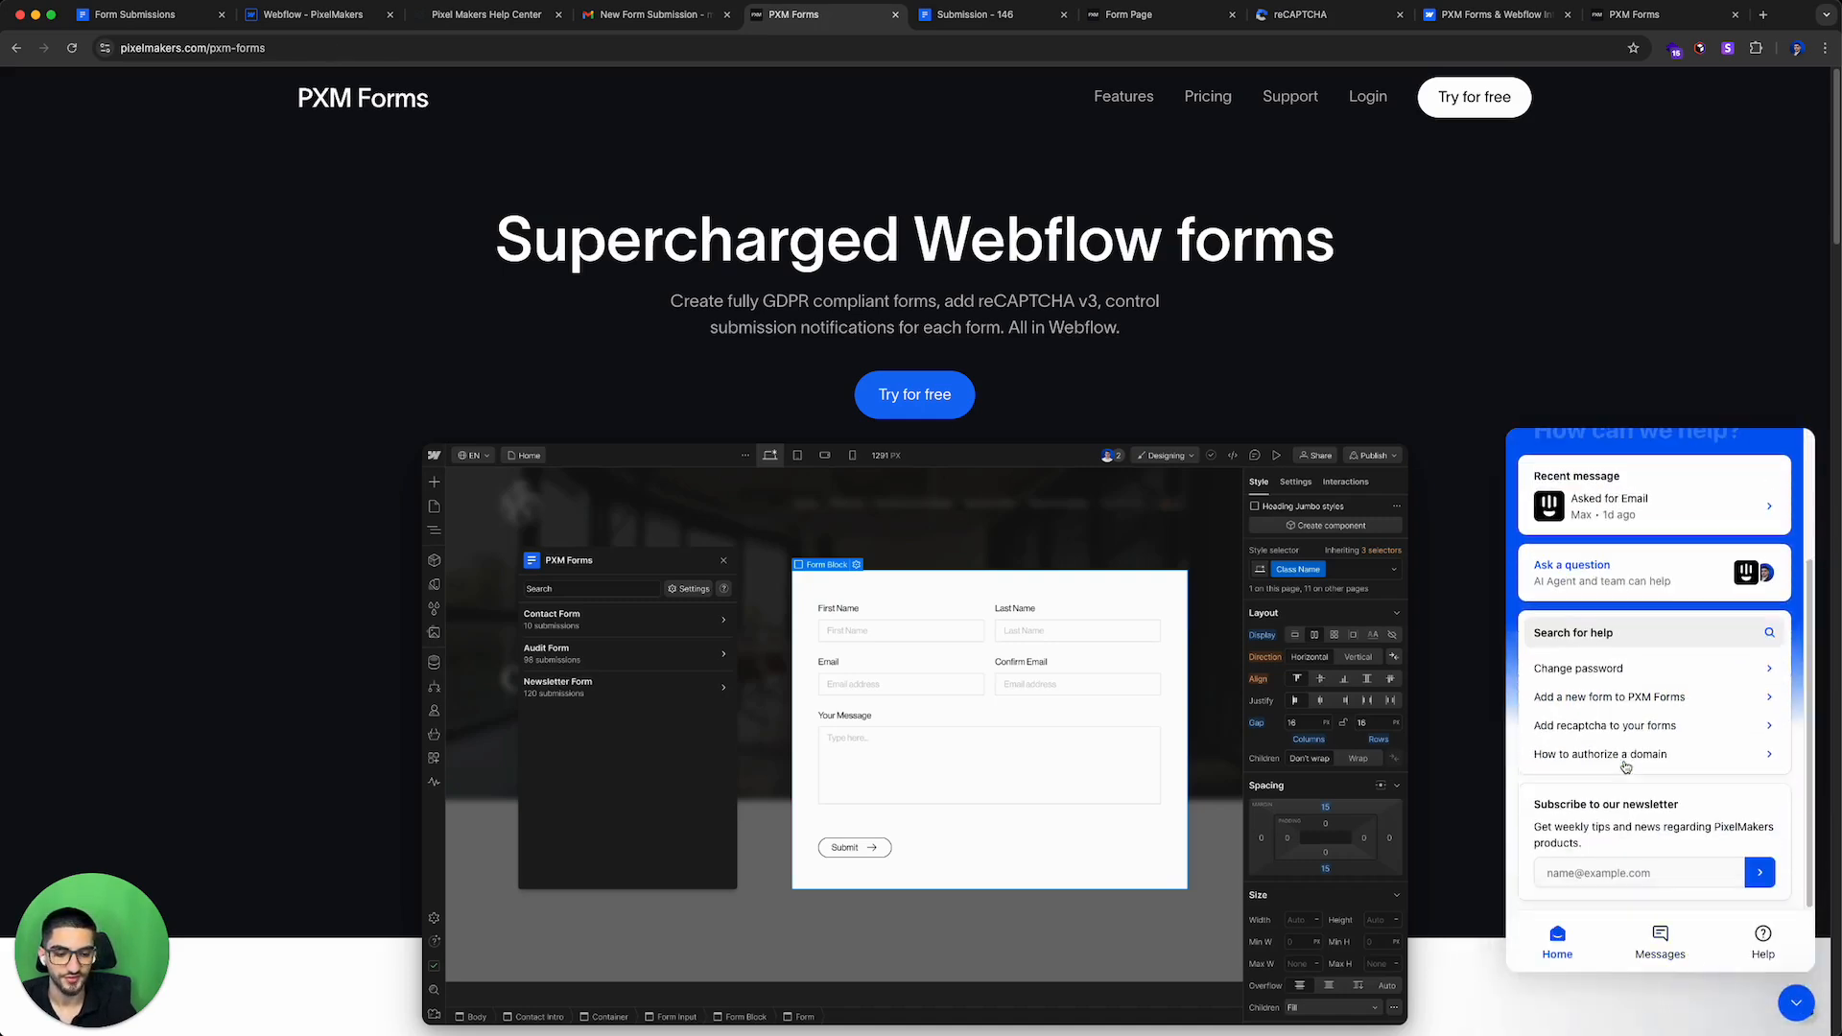
drag(1536, 806, 1732, 818)
click(1695, 821)
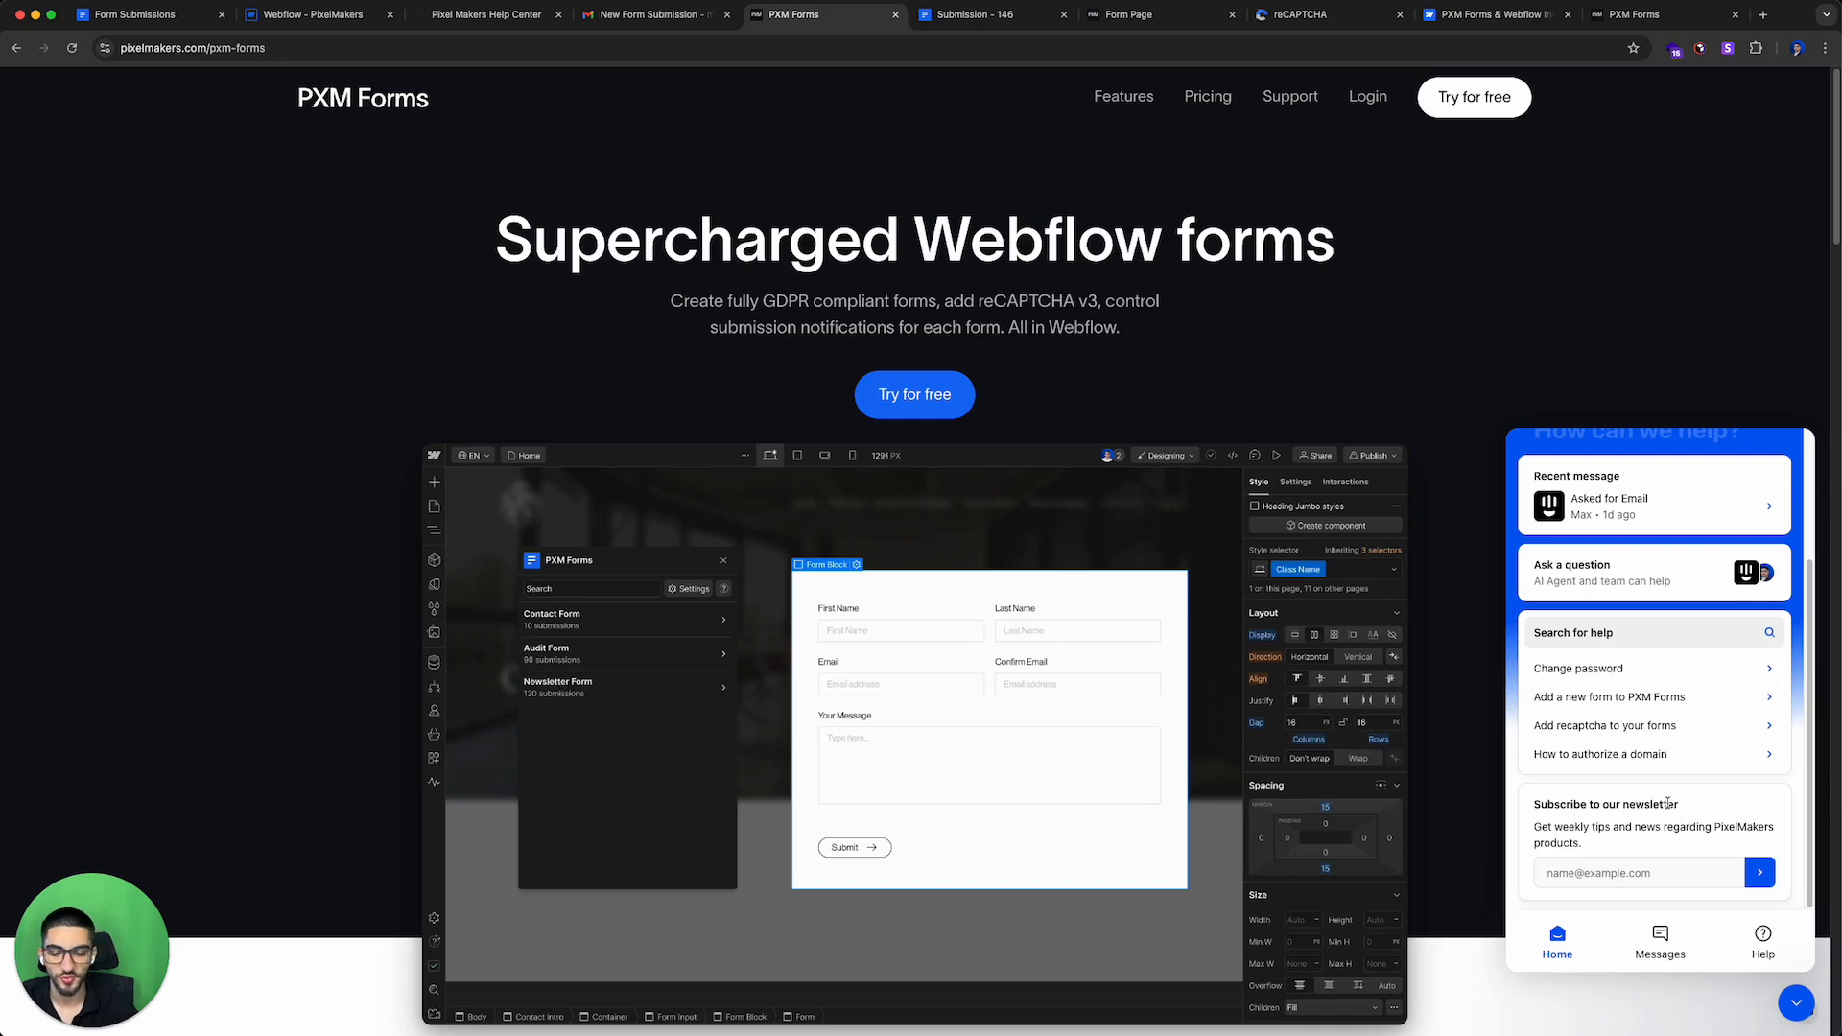
click(1795, 1002)
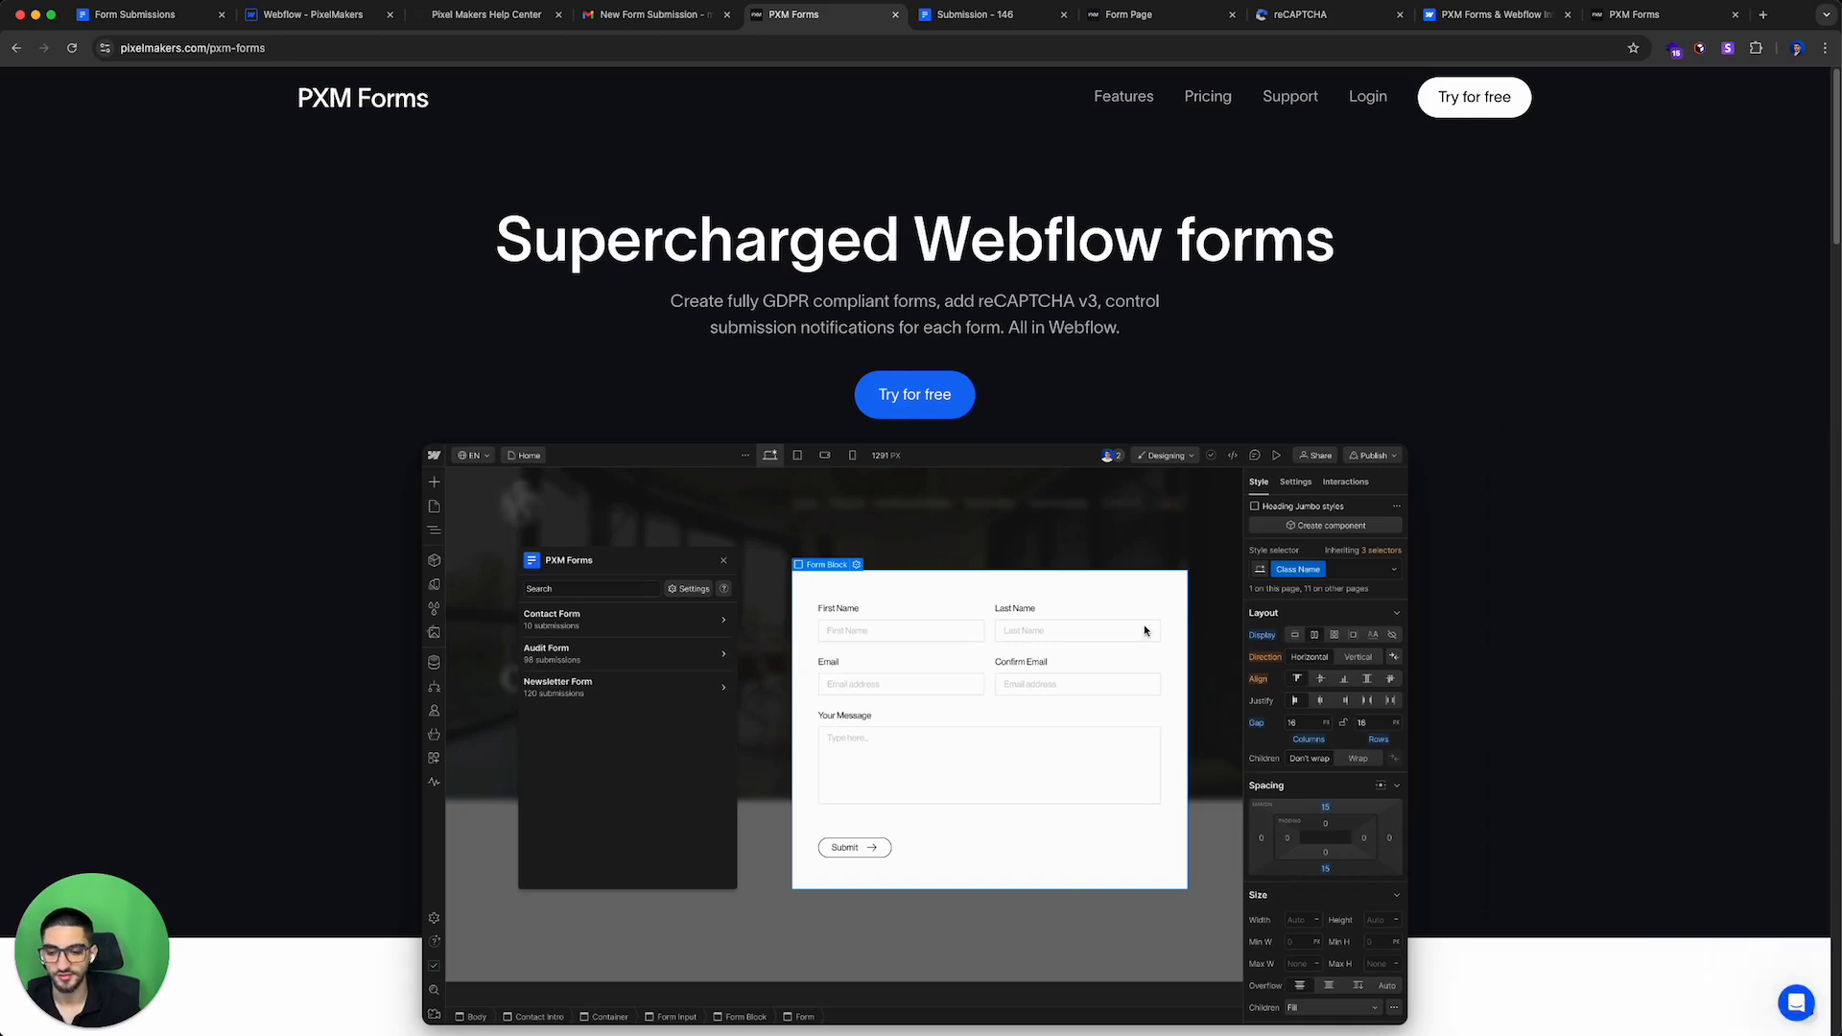